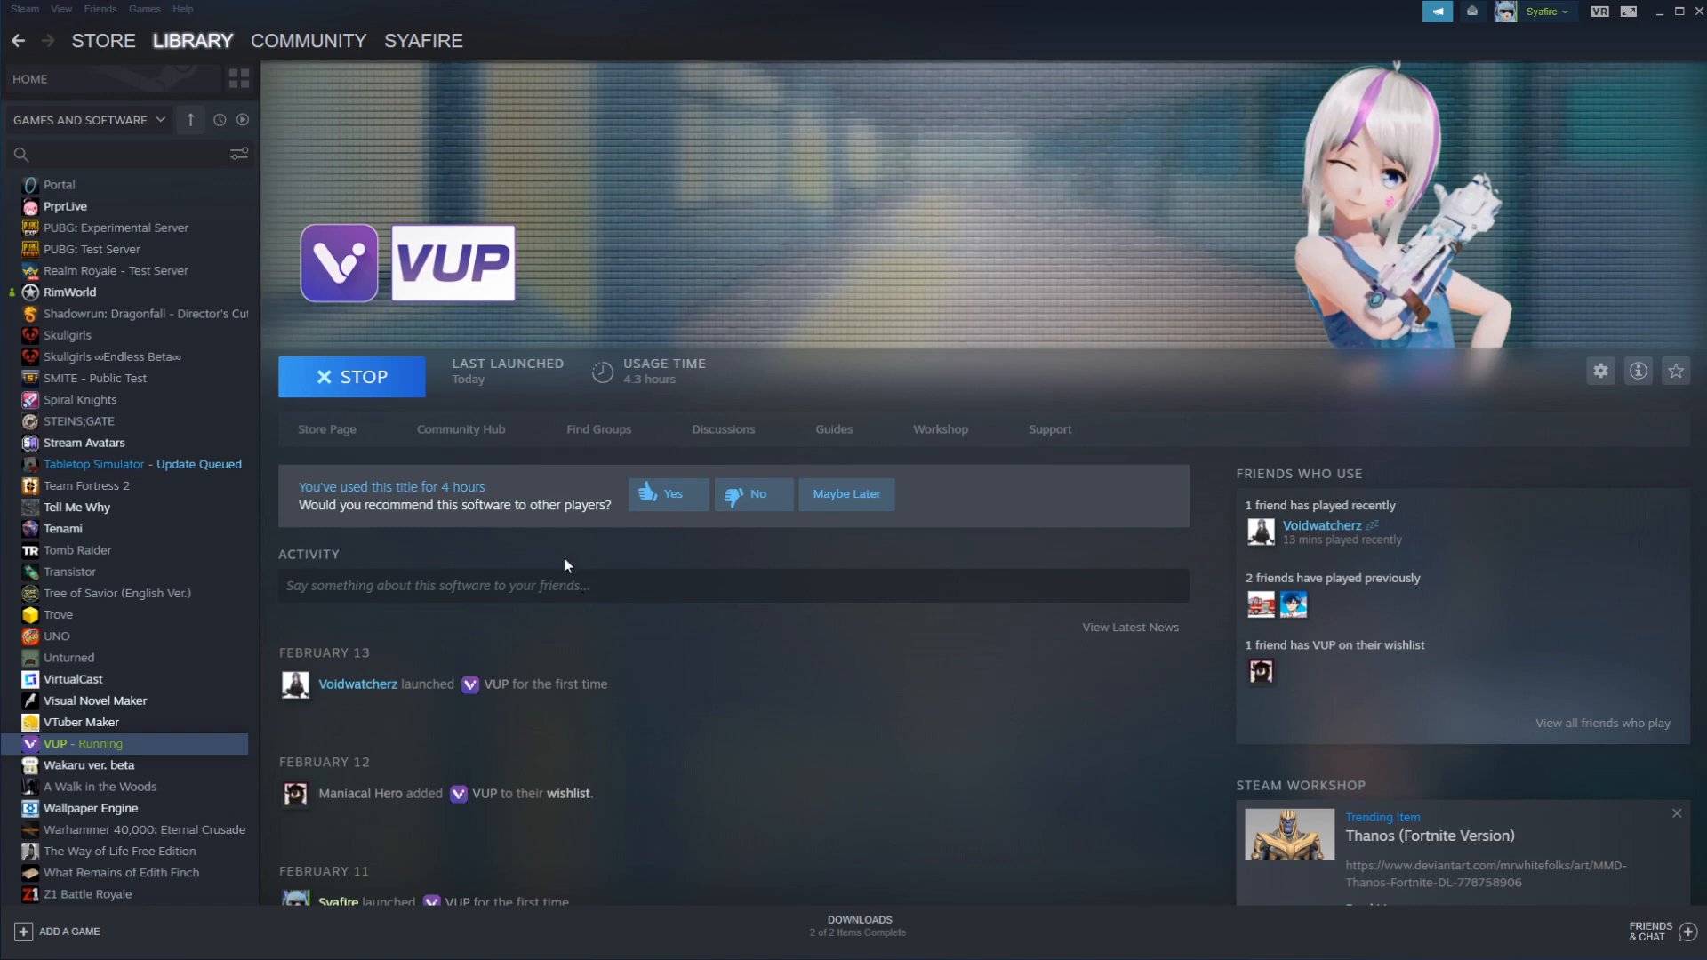
- Search the Steam store for 'vup', view its store page, then return to the library to launch VUP
click(116, 41)
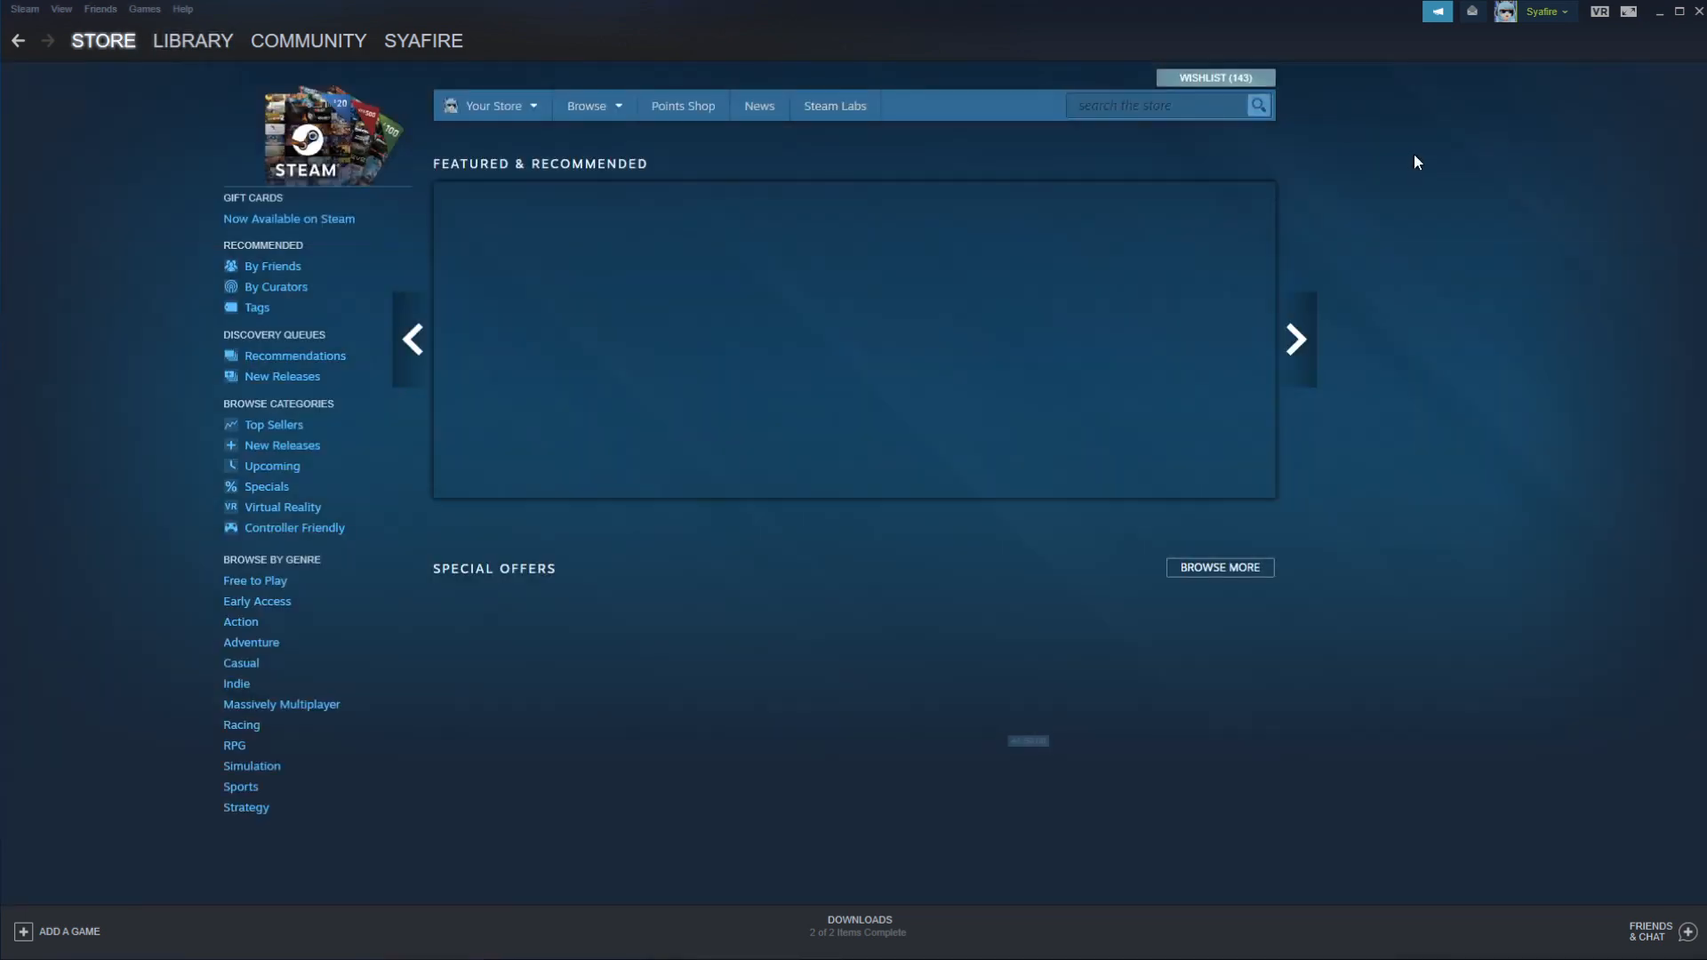
click(1208, 112)
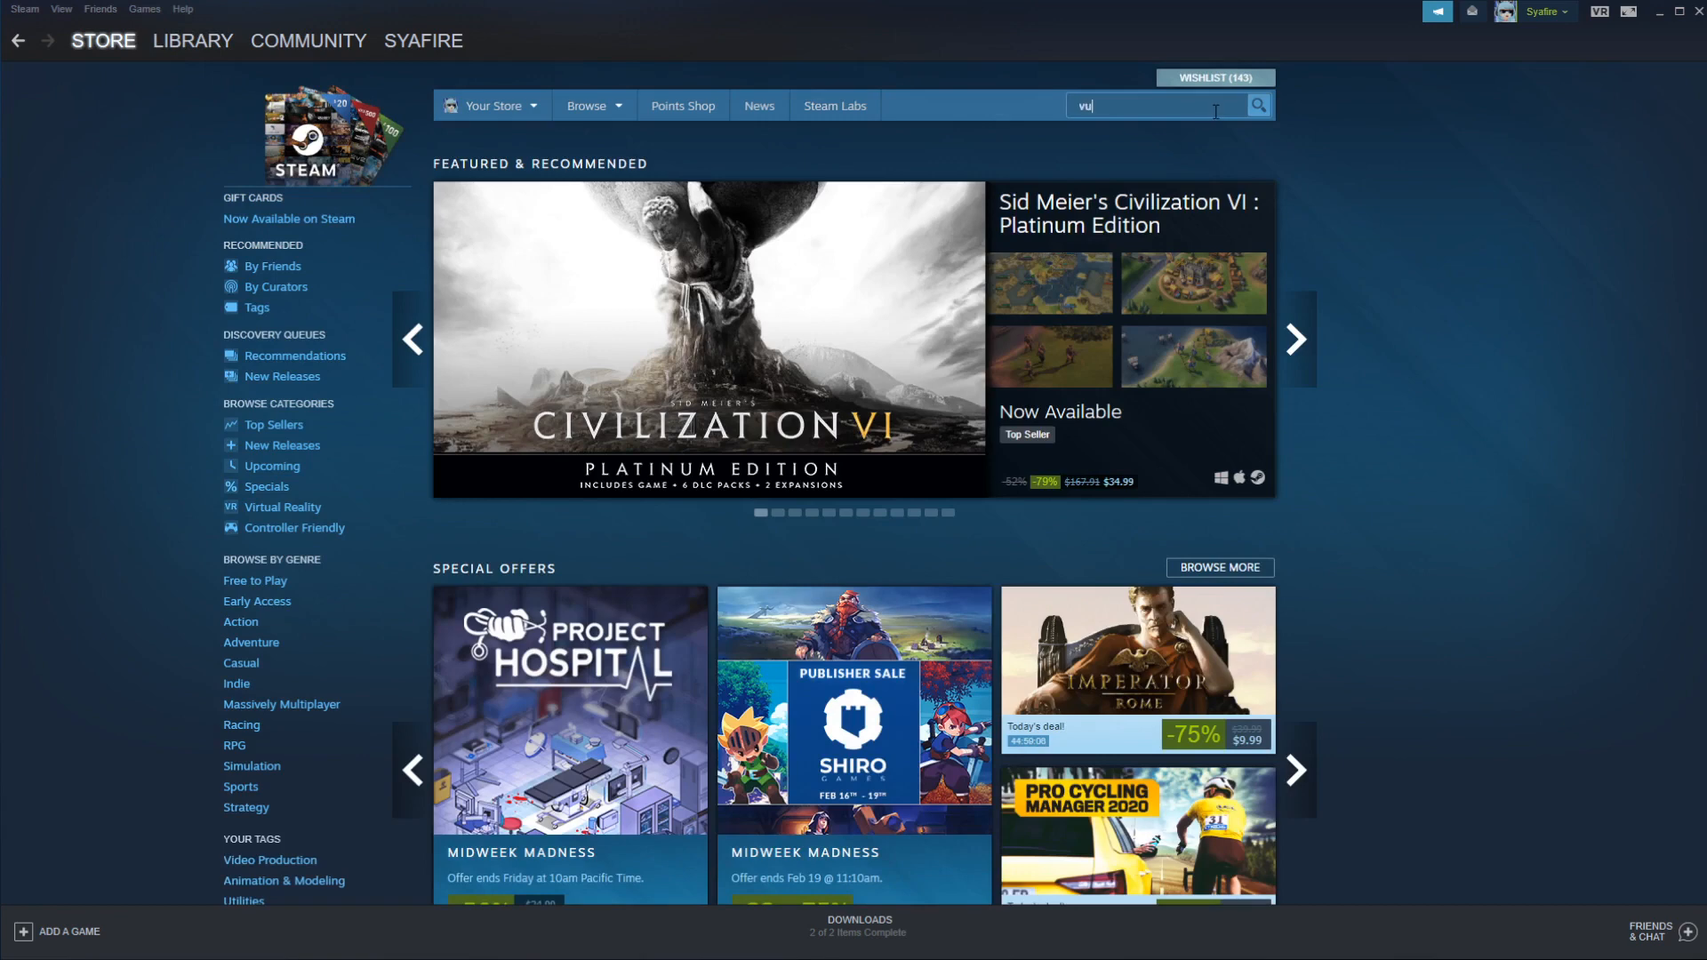
key(Return)
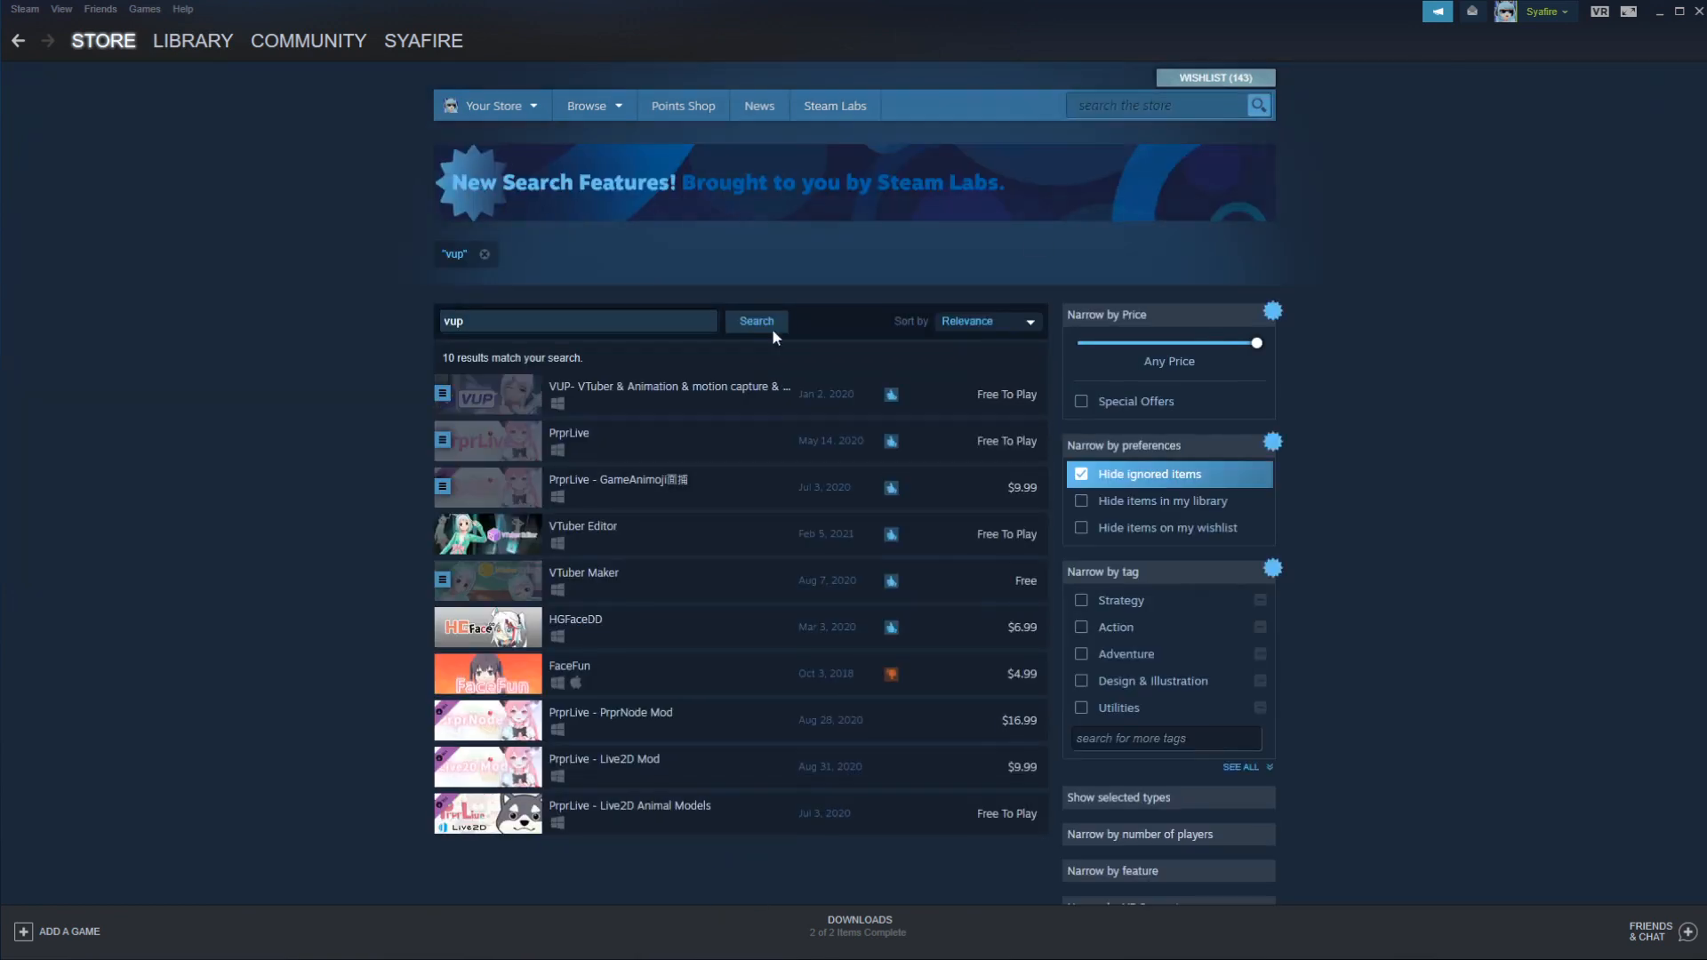
click(761, 382)
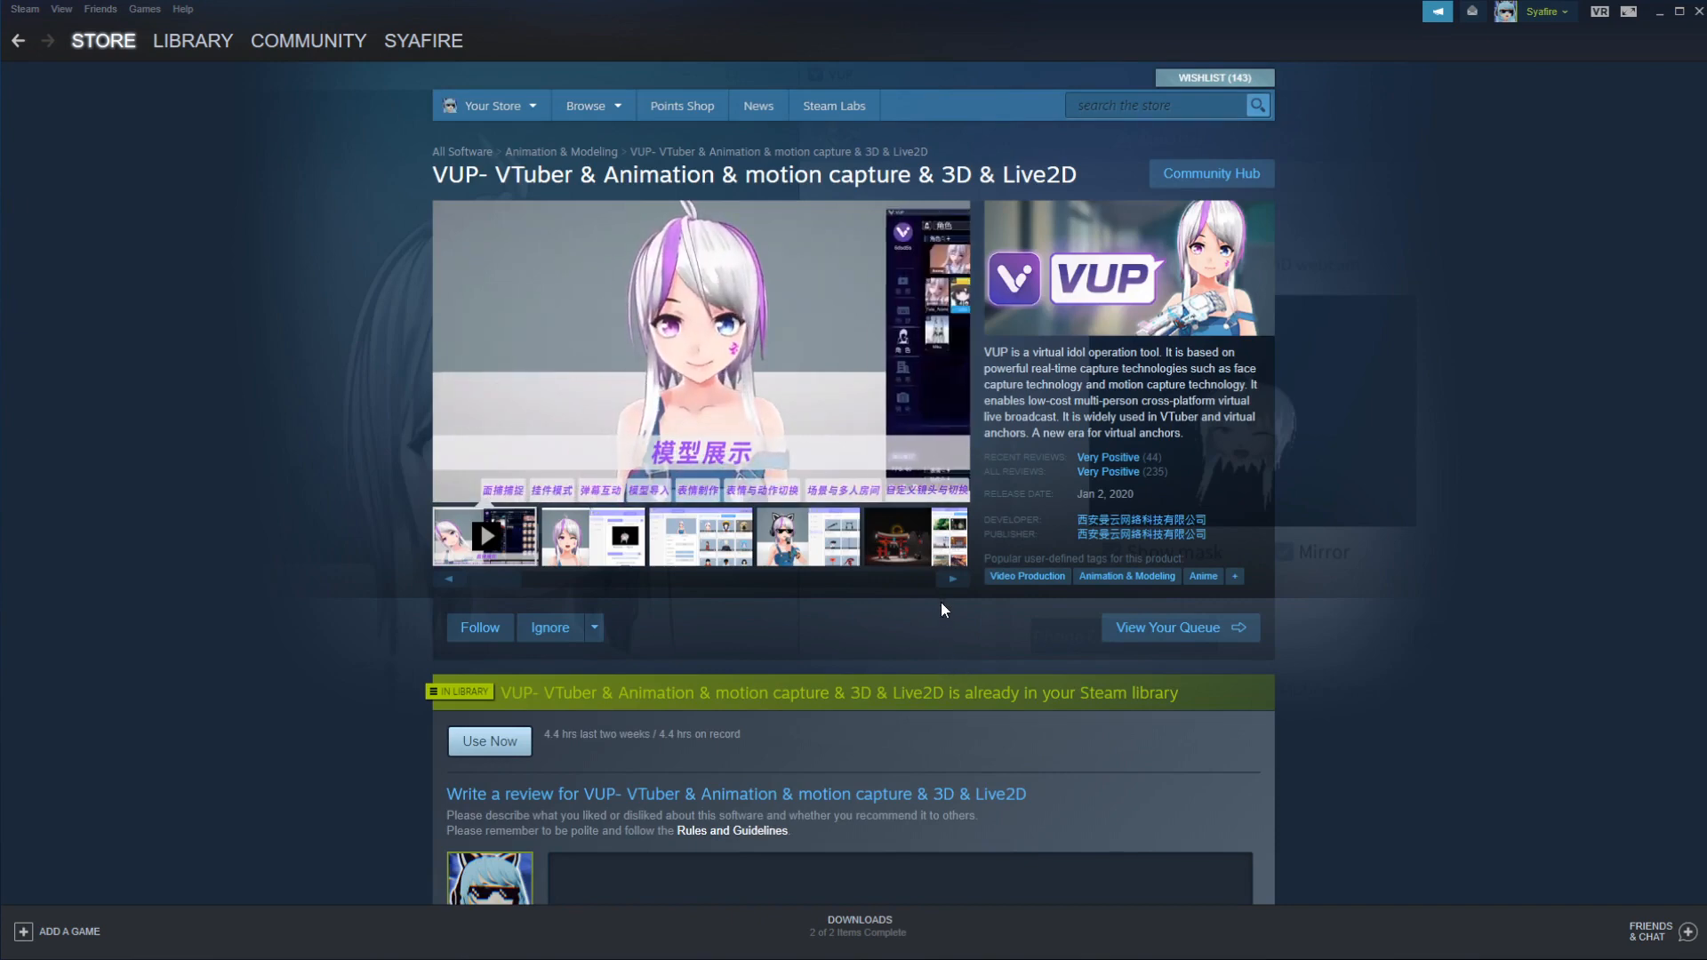
click(193, 41)
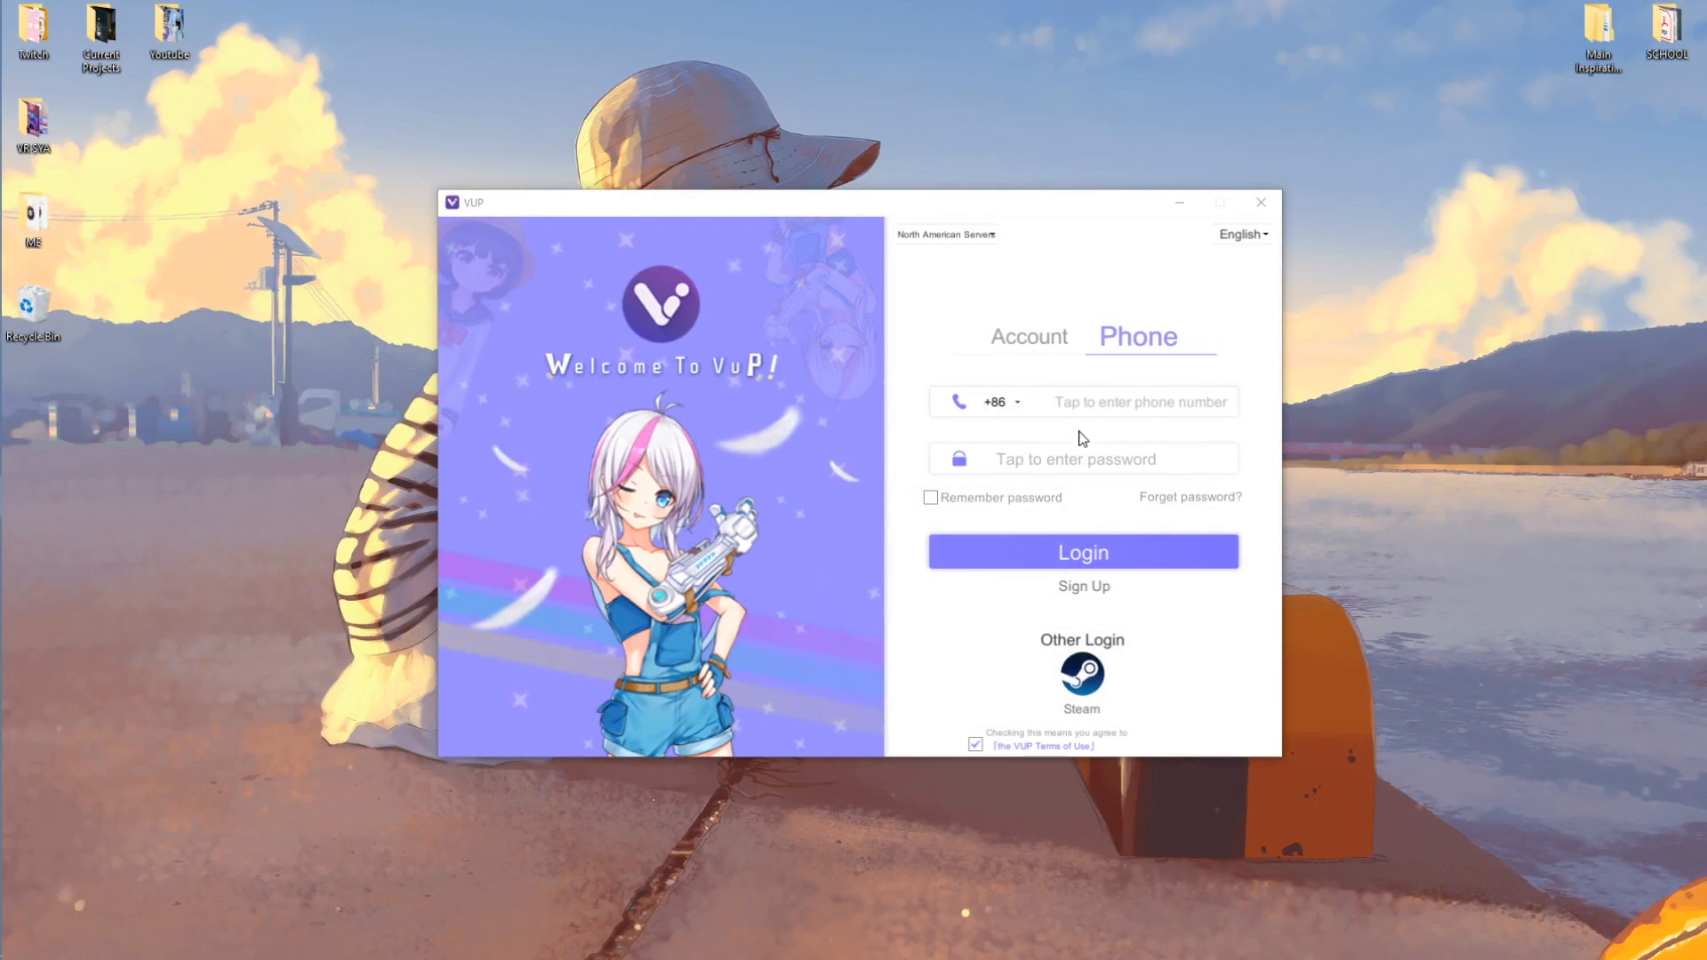
- Sign in to VUP with Steam and arrange the avatar display and main windows
click(1084, 677)
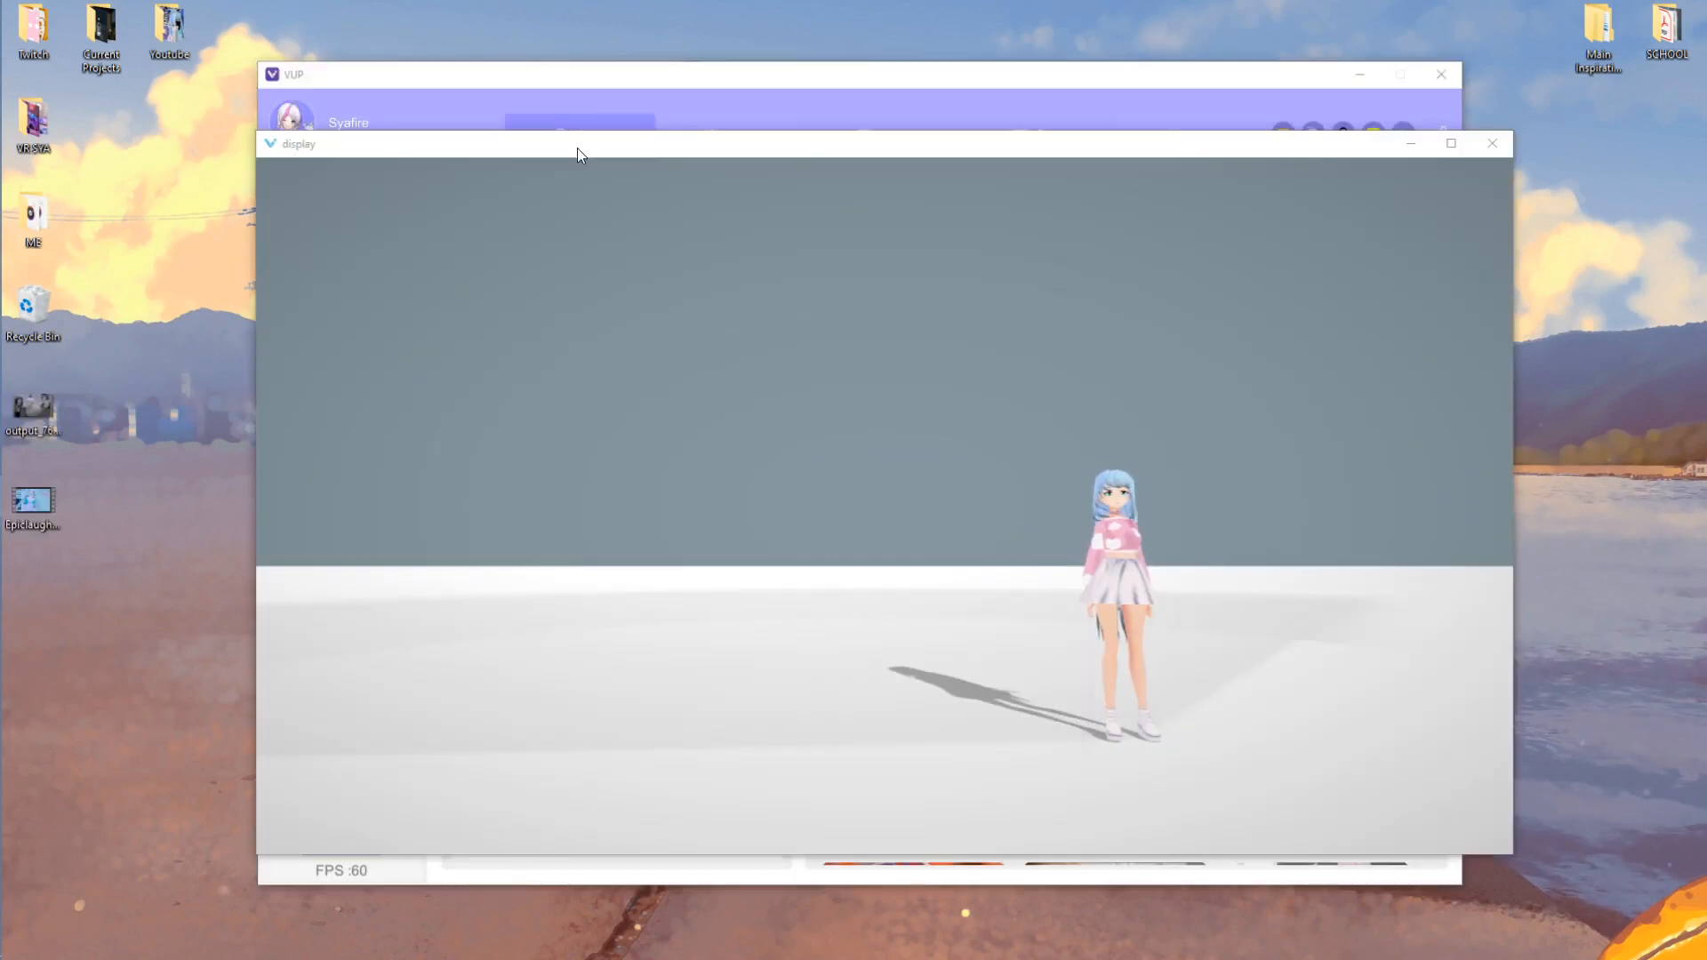
drag(656, 154, 563, 150)
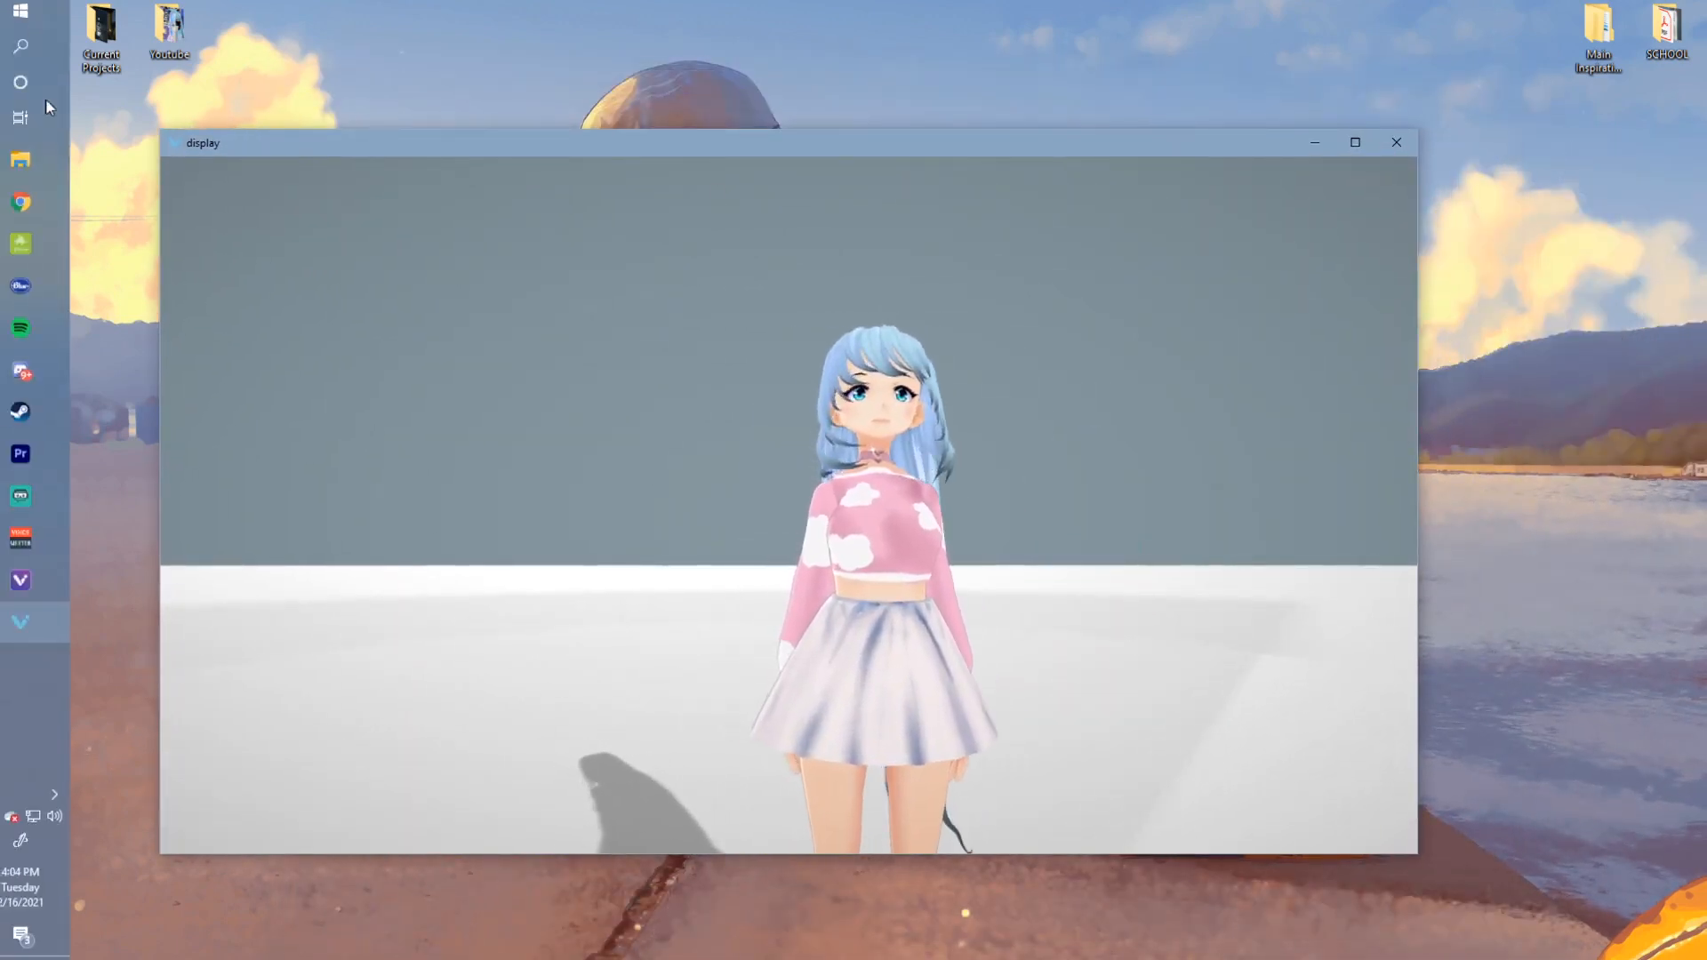
click(49, 580)
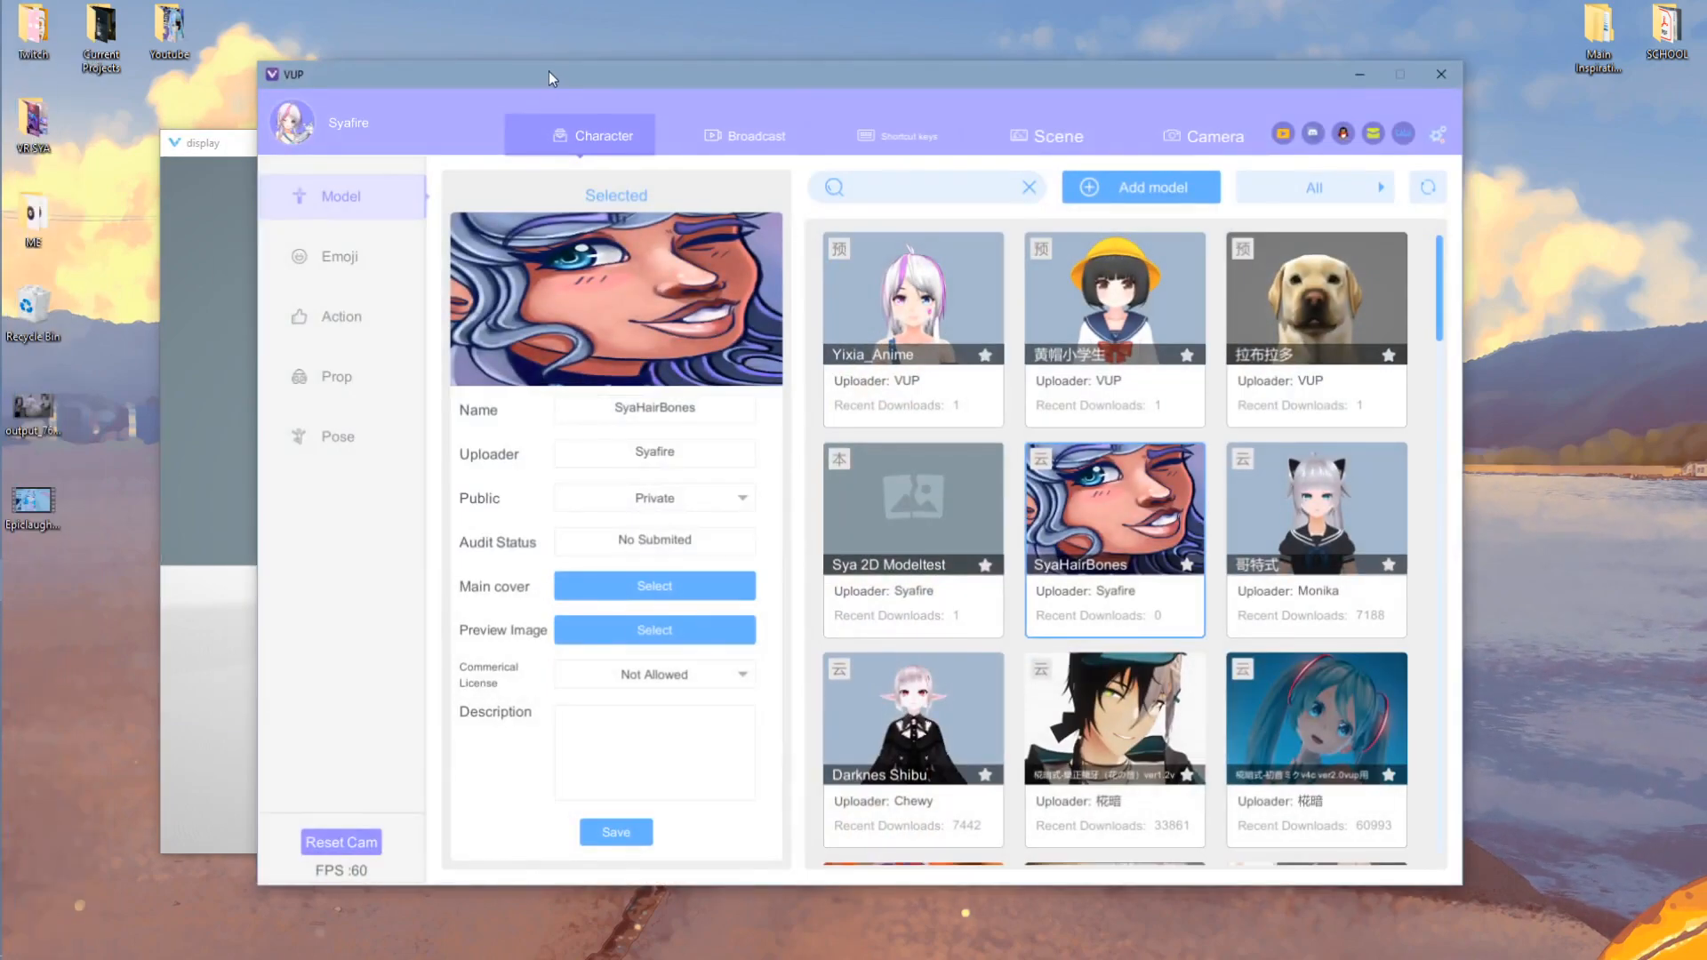
drag(520, 80, 547, 102)
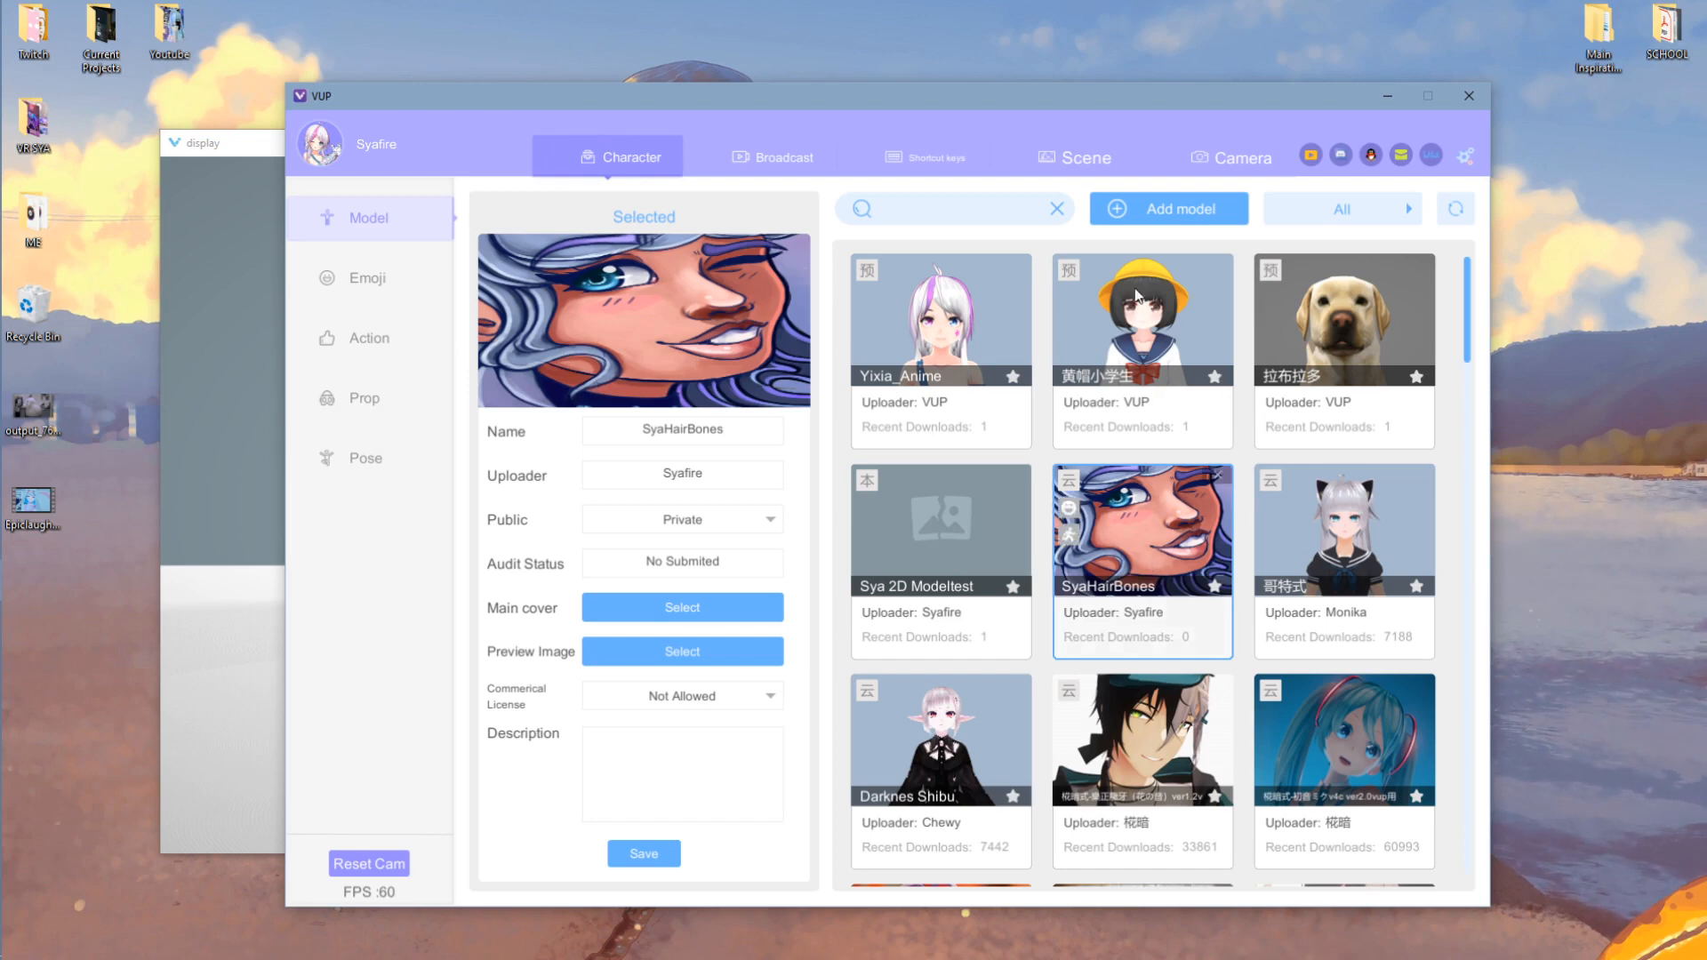
- Import the SyaShortsHair.vrm file as a new model
click(1181, 211)
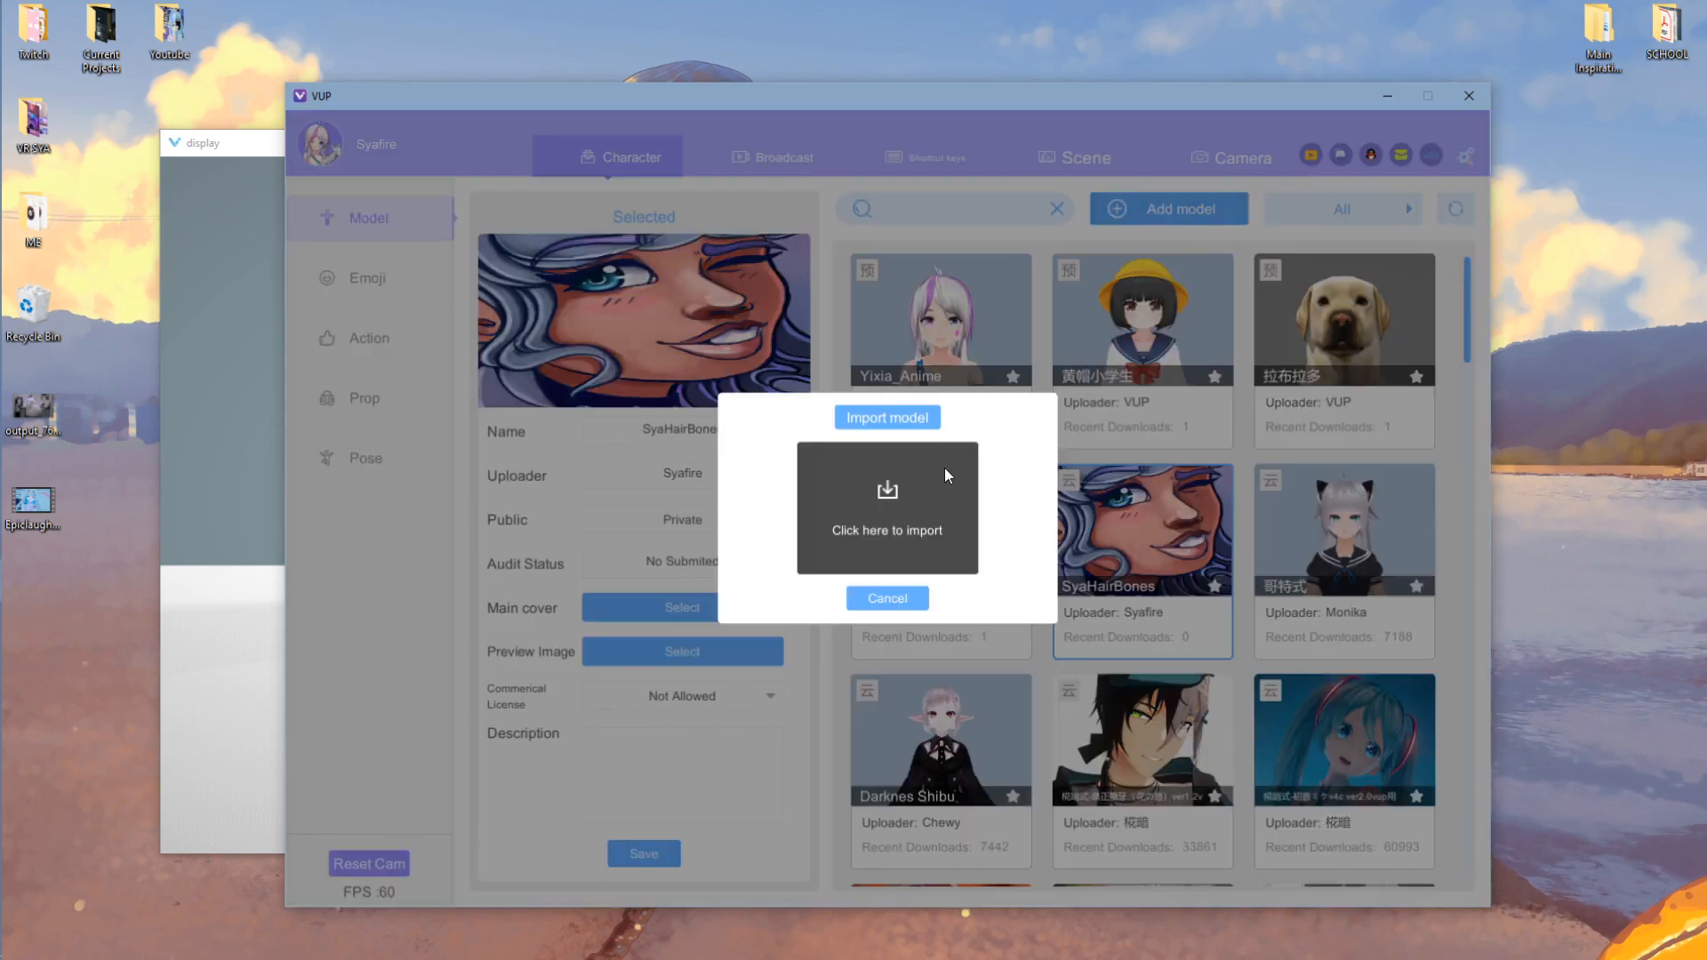
click(937, 520)
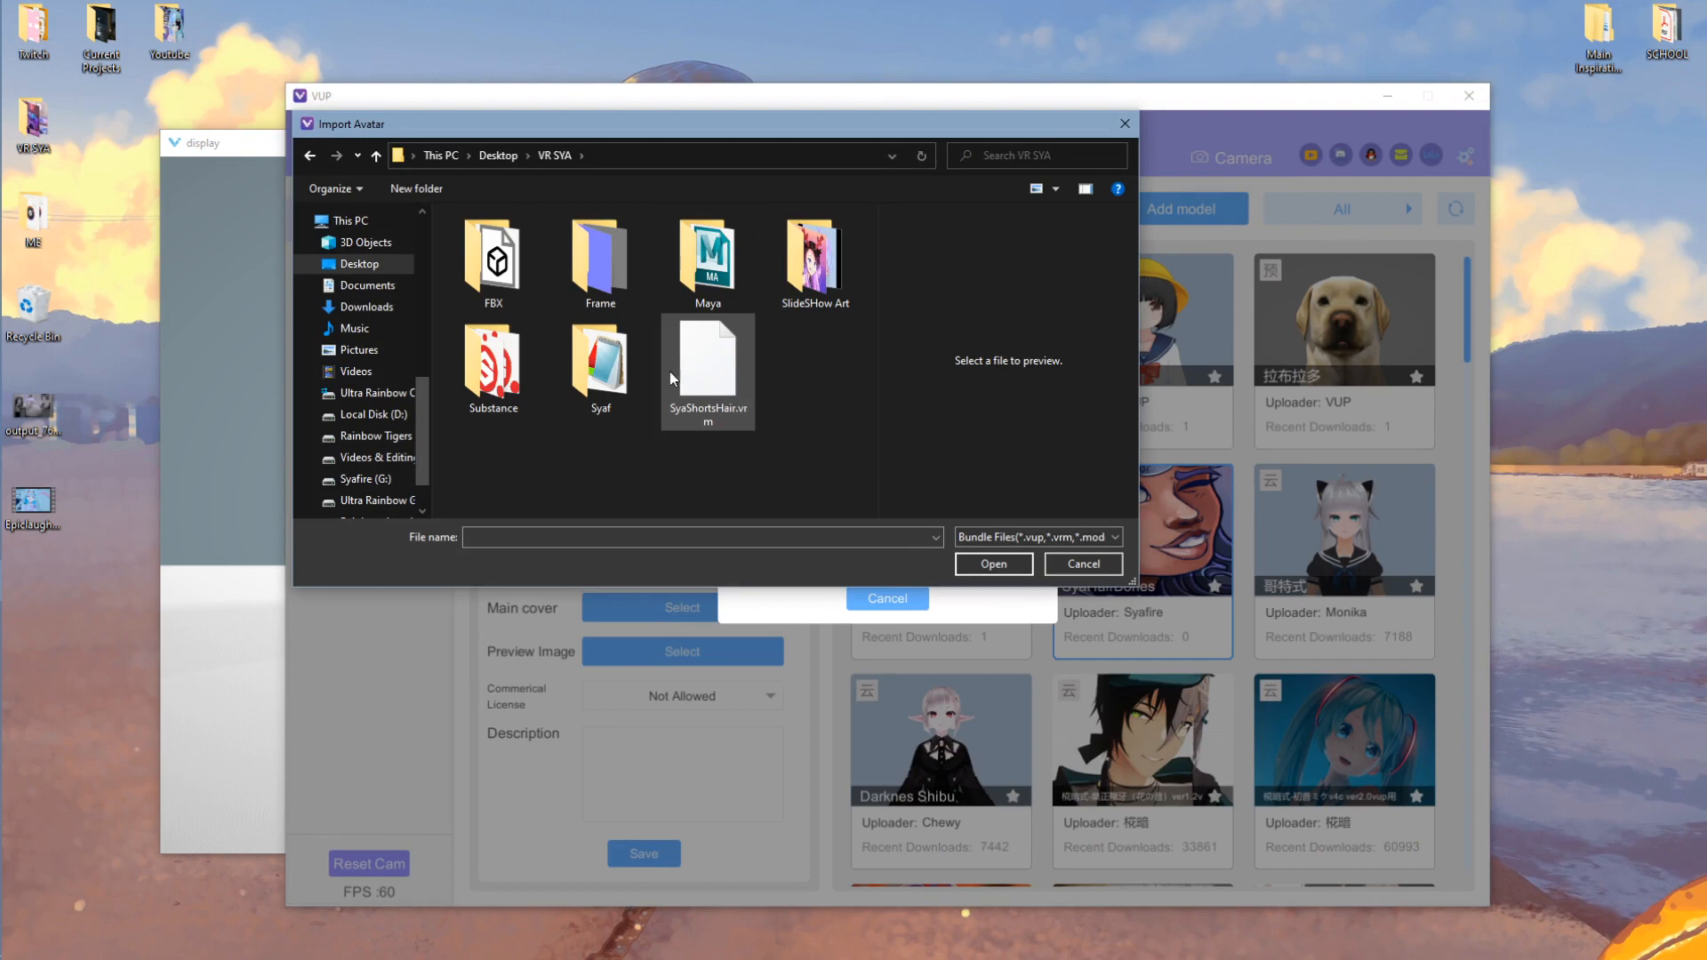
click(694, 375)
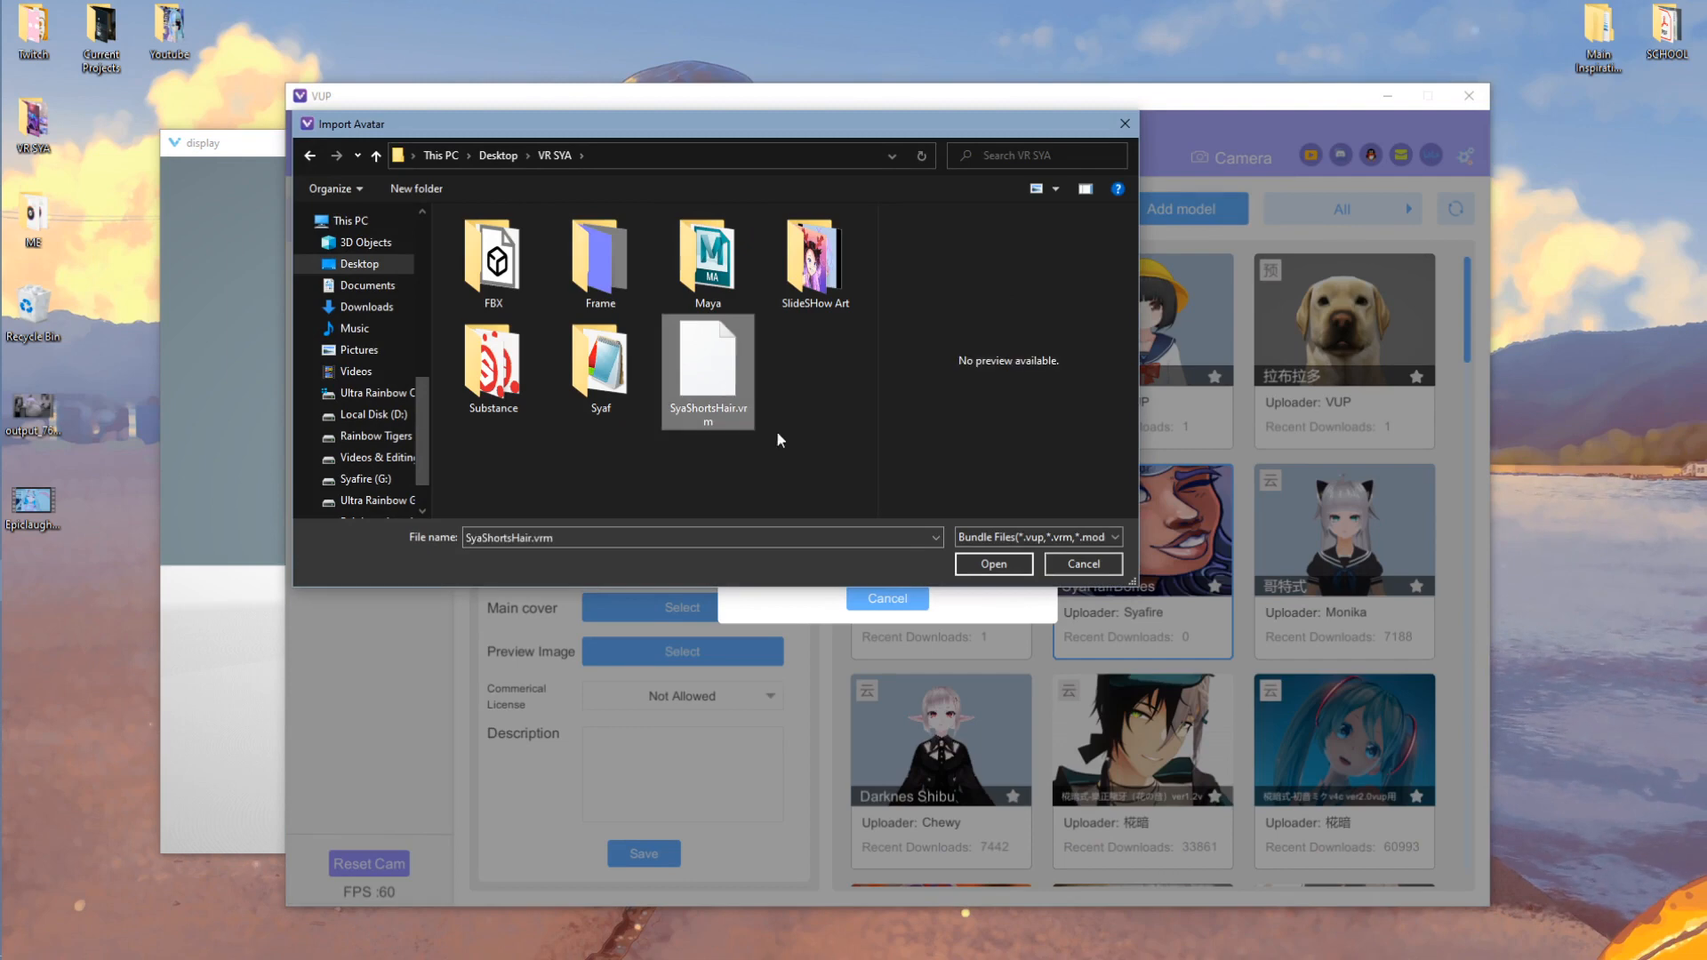
click(993, 564)
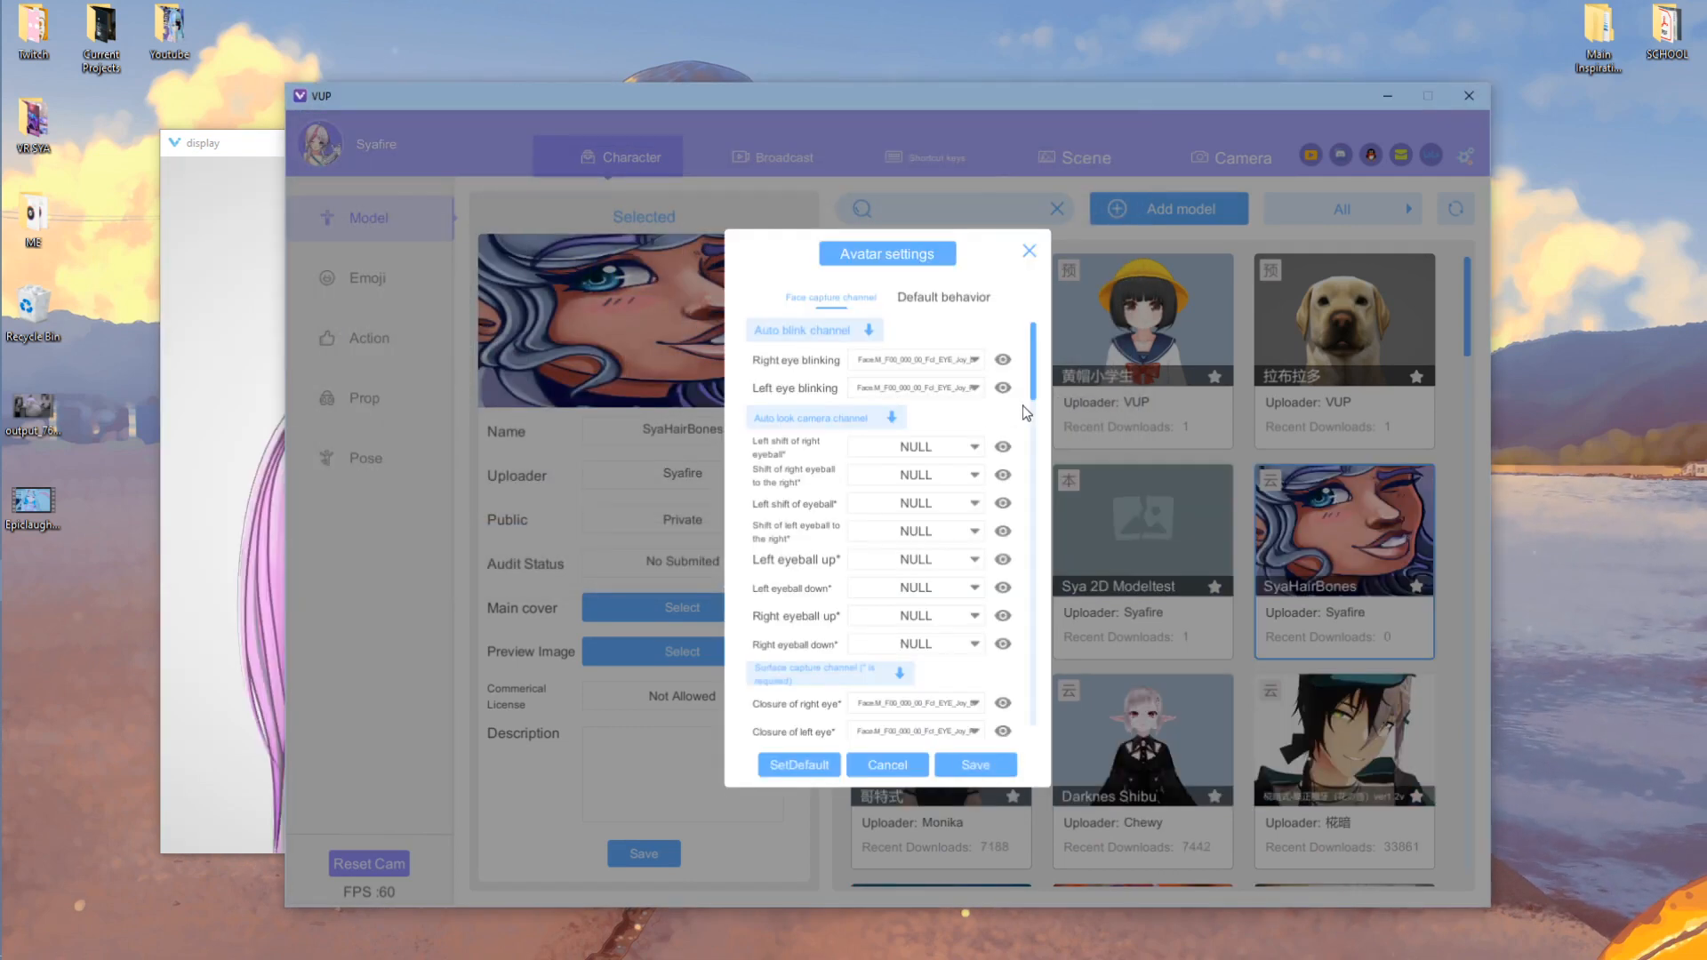
- Review the default behaviour, walk animation and face capture settings, then save and confirm the import
scroll(1022, 406, down, 15)
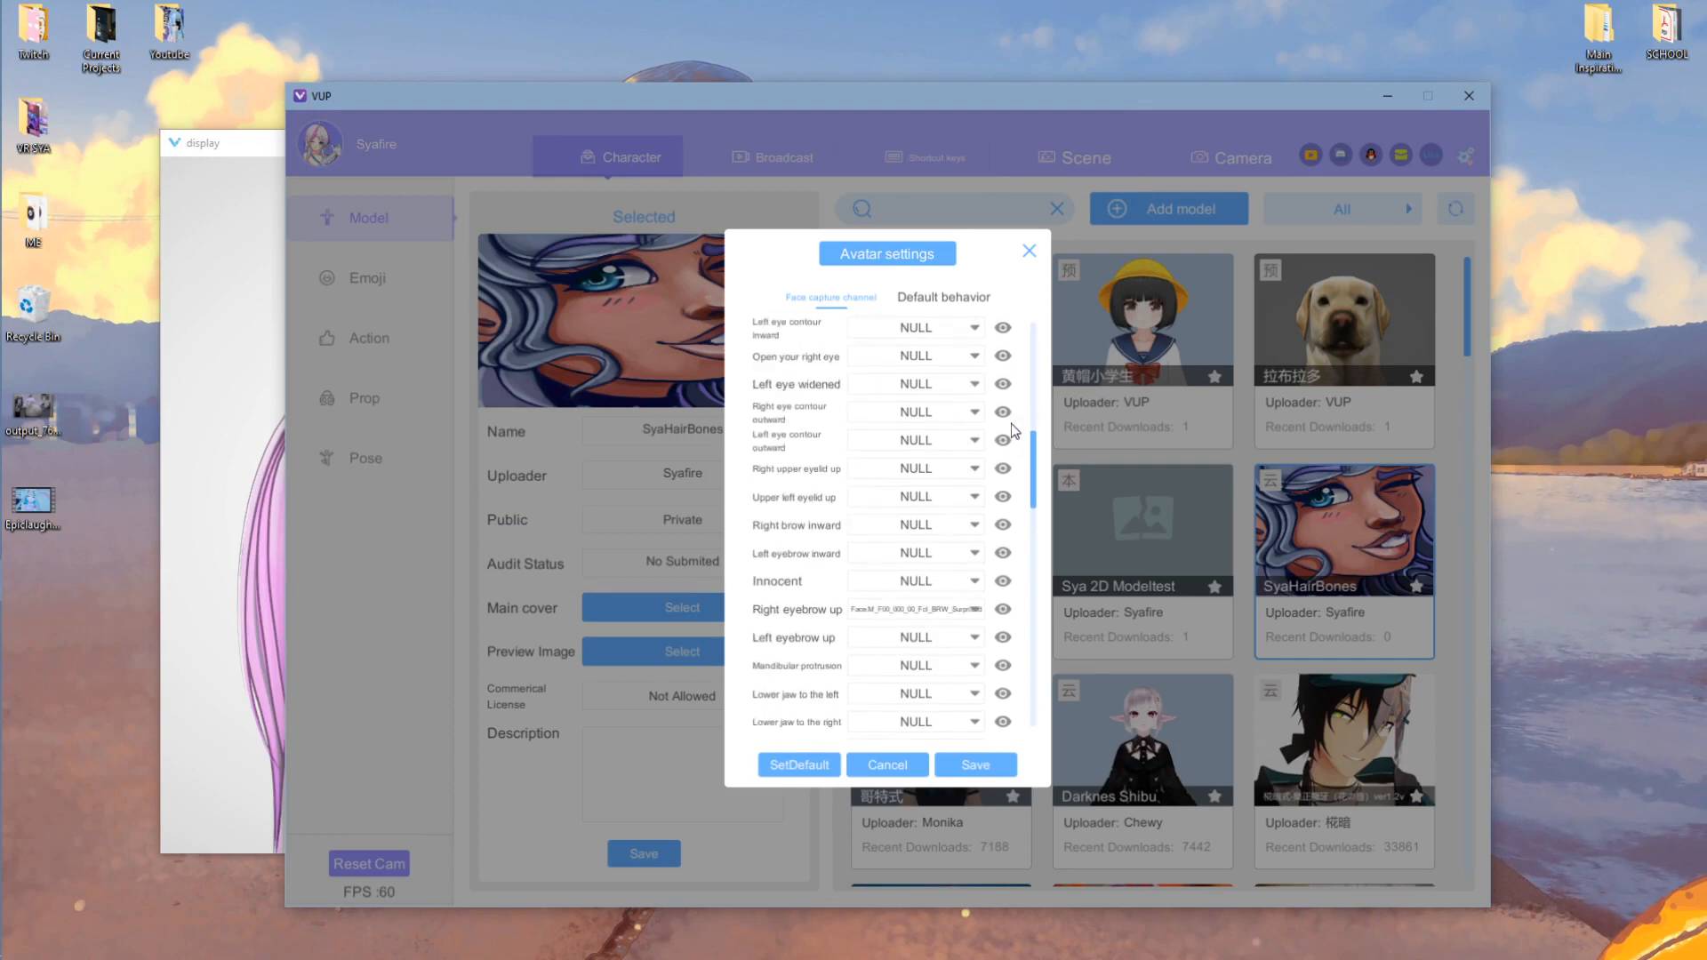
scroll(1005, 432, down, 15)
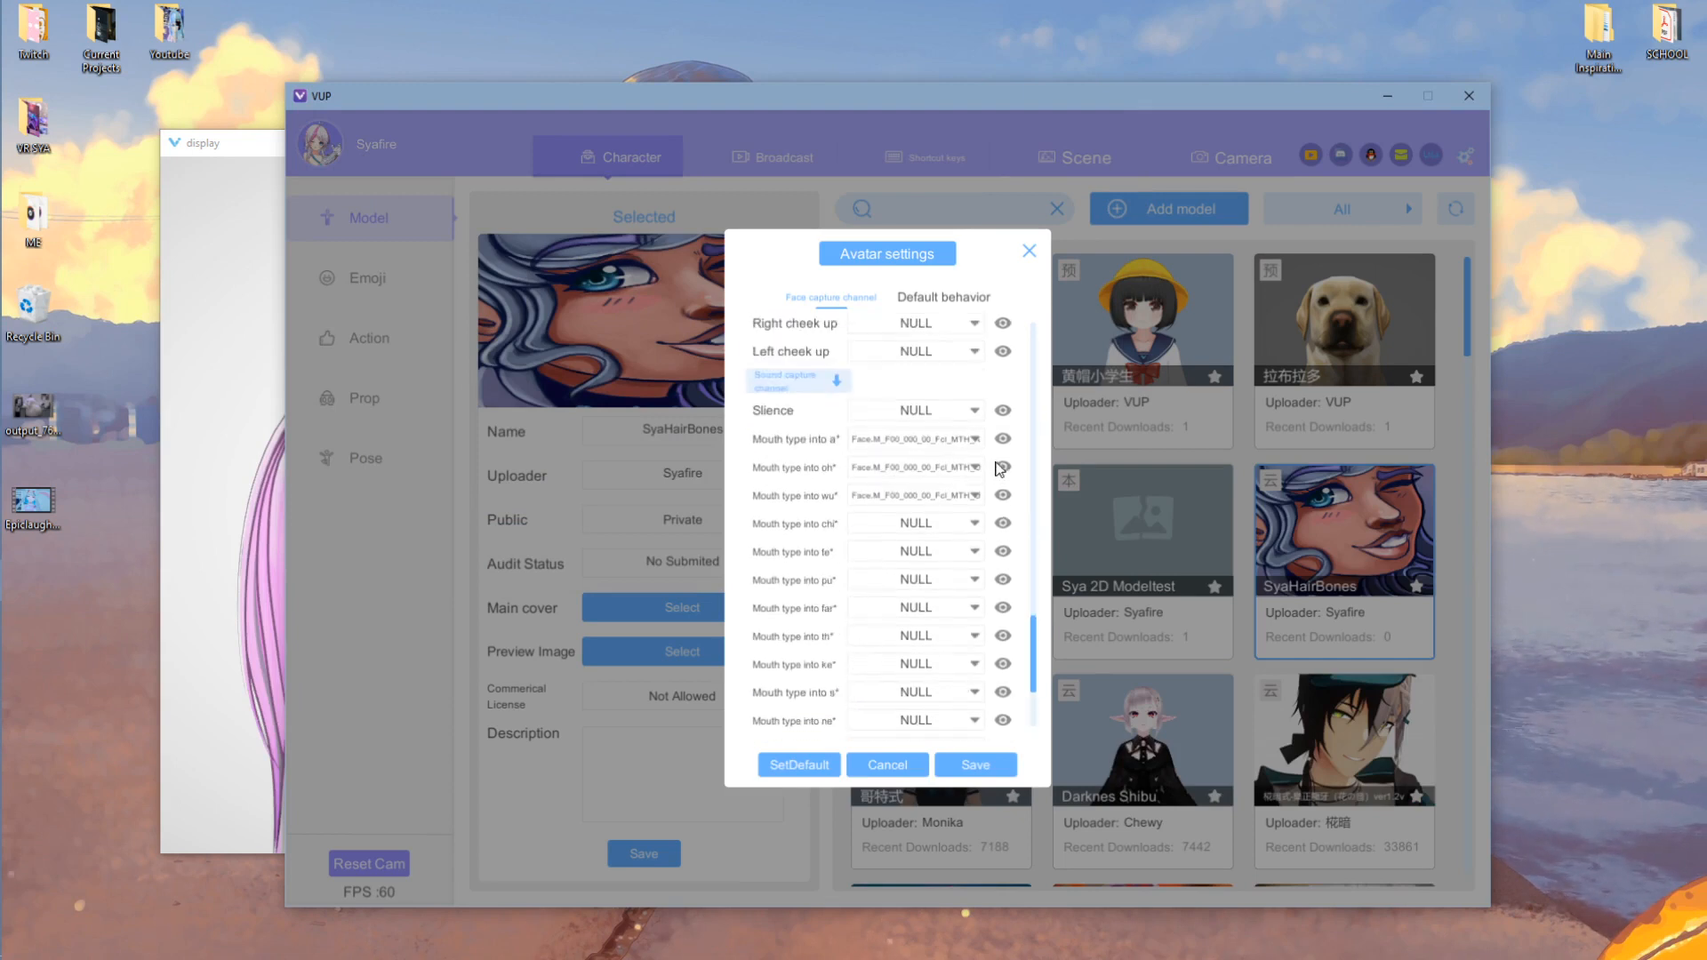
scroll(999, 468, up, 20)
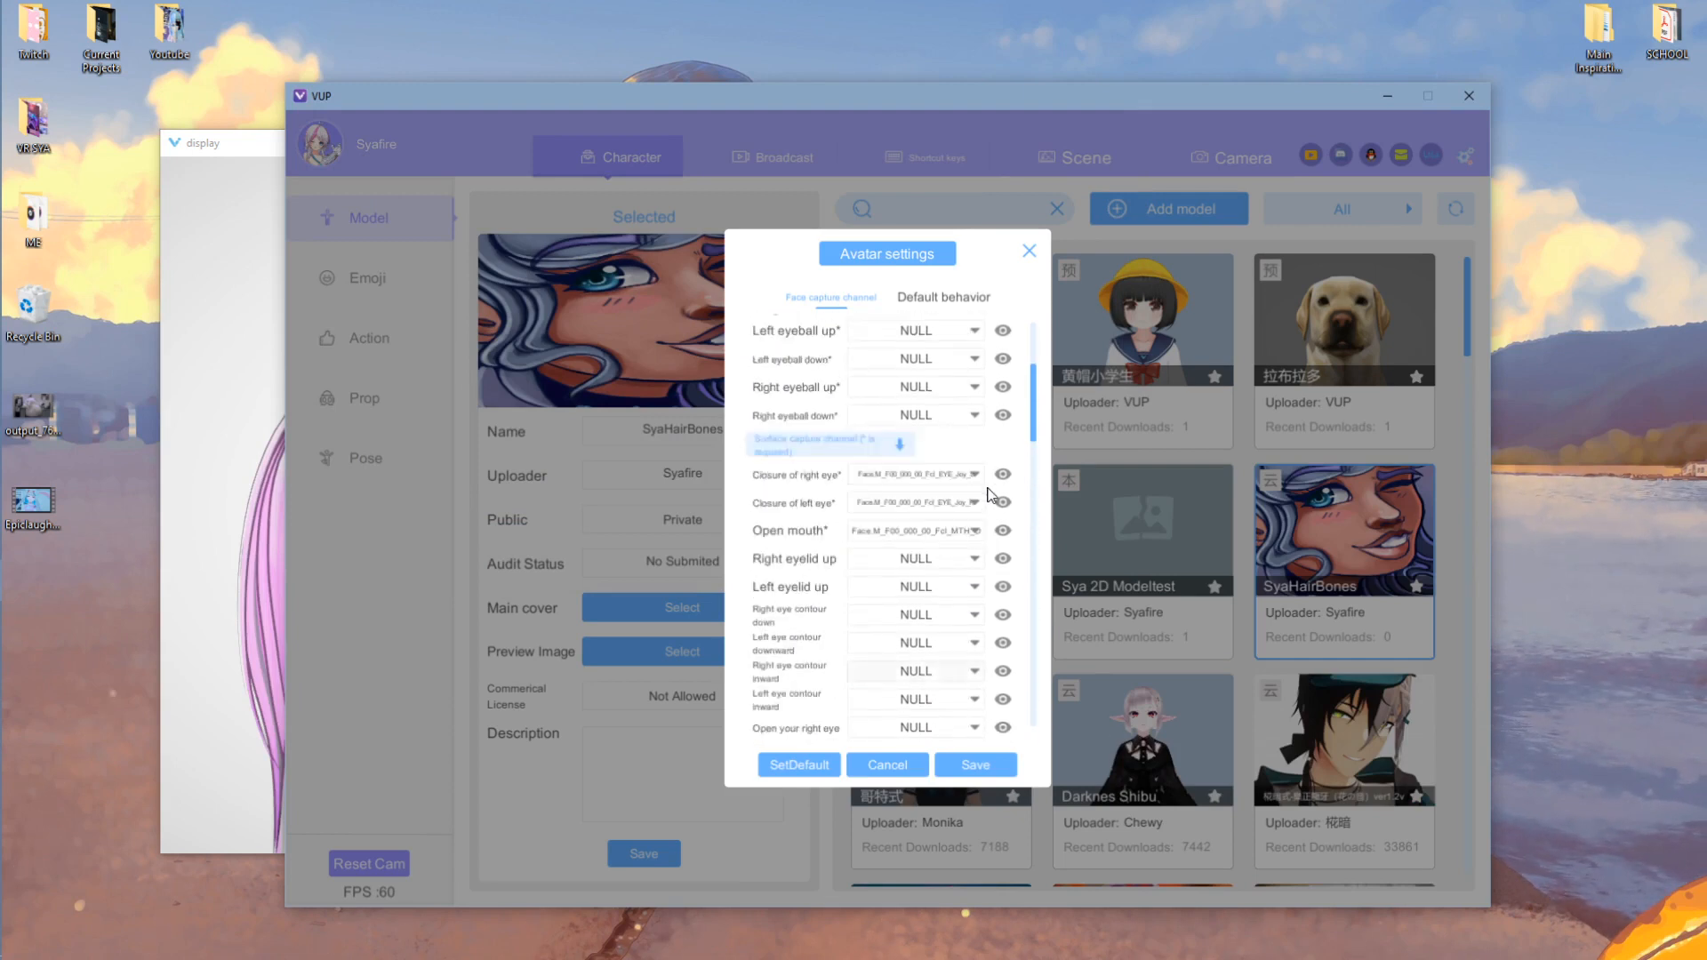
scroll(990, 495, up, 5)
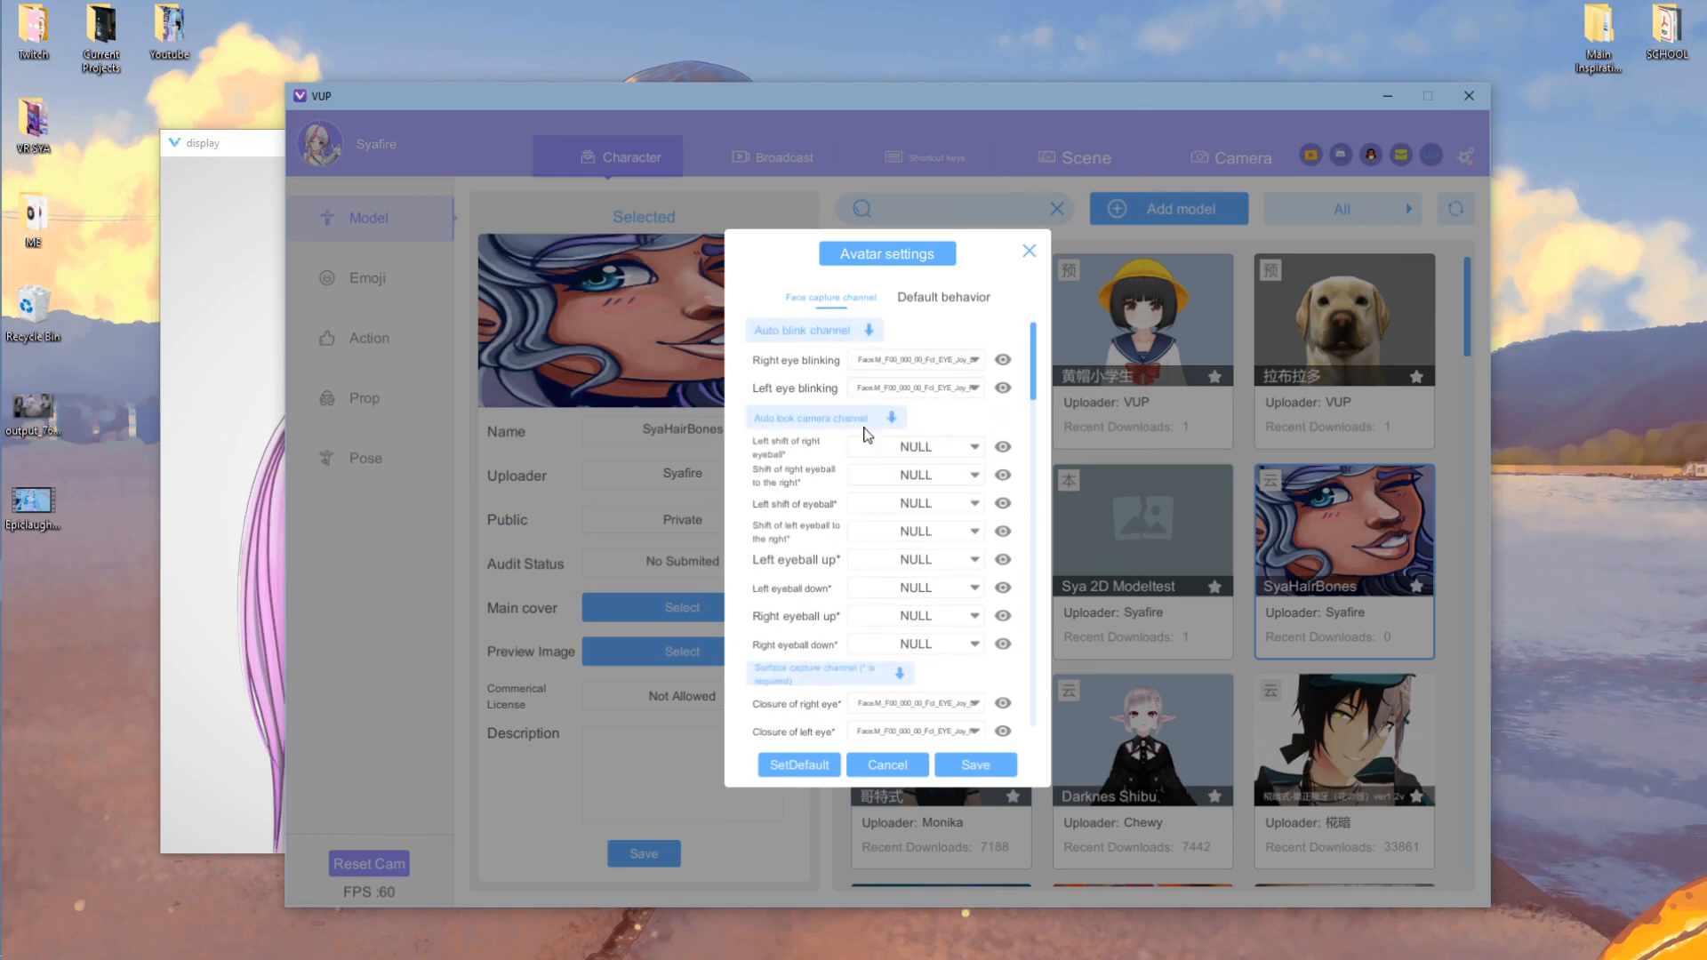
click(943, 297)
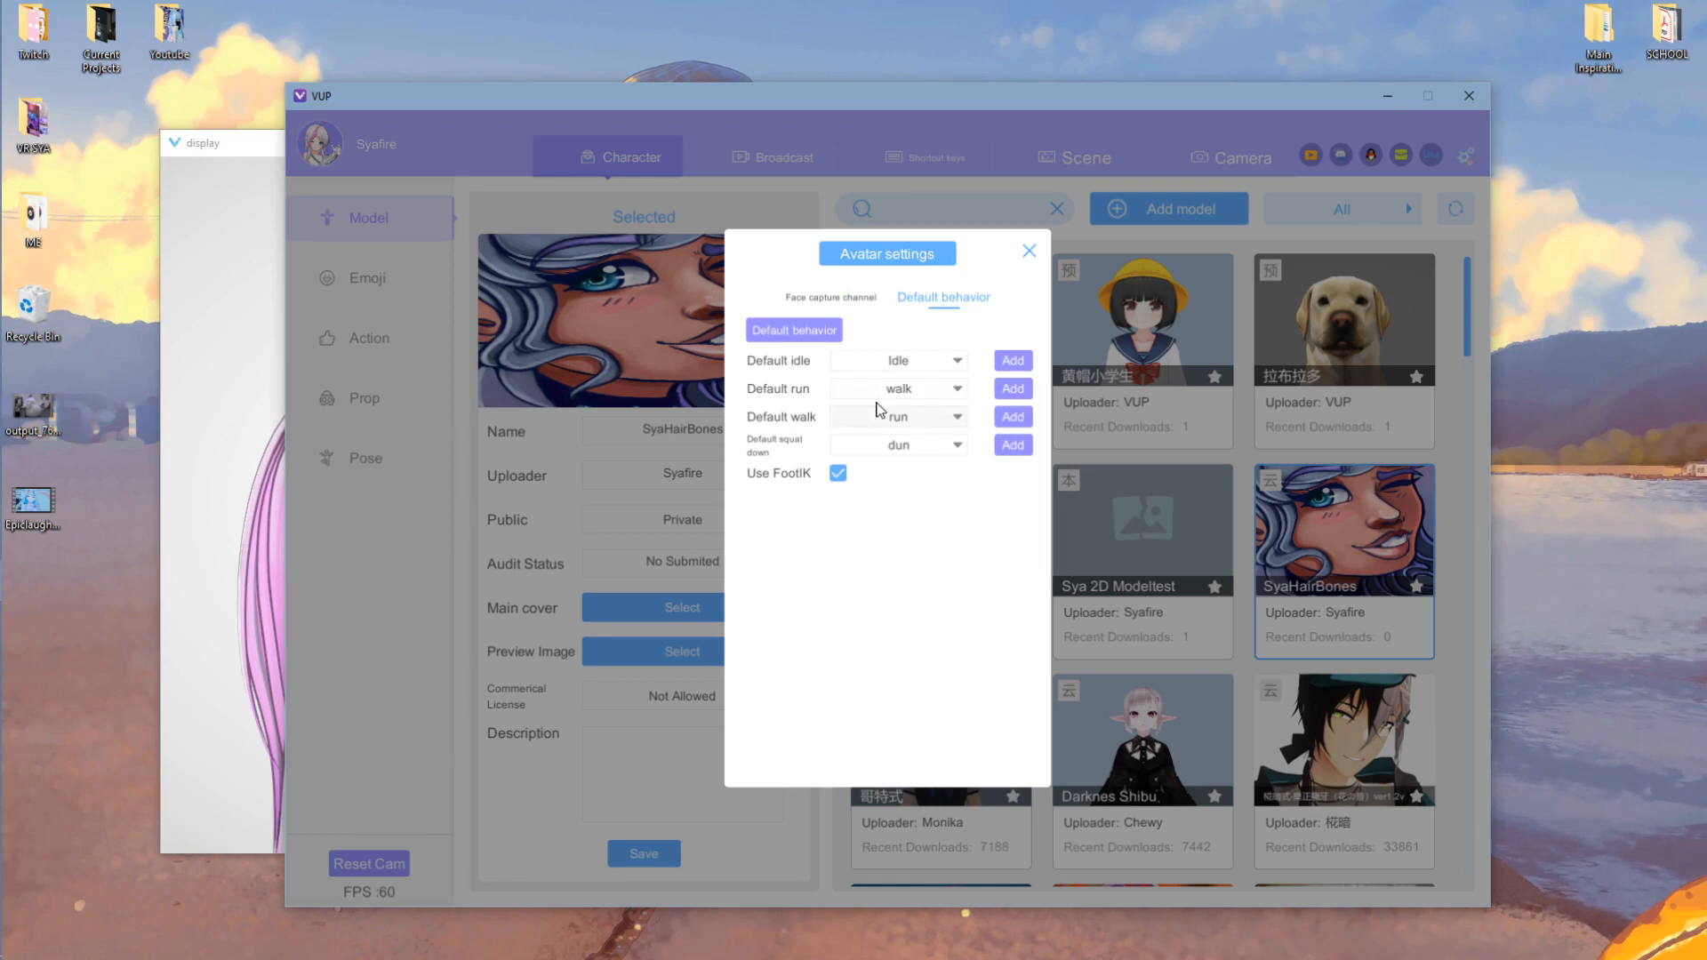
click(905, 416)
click(883, 489)
click(836, 297)
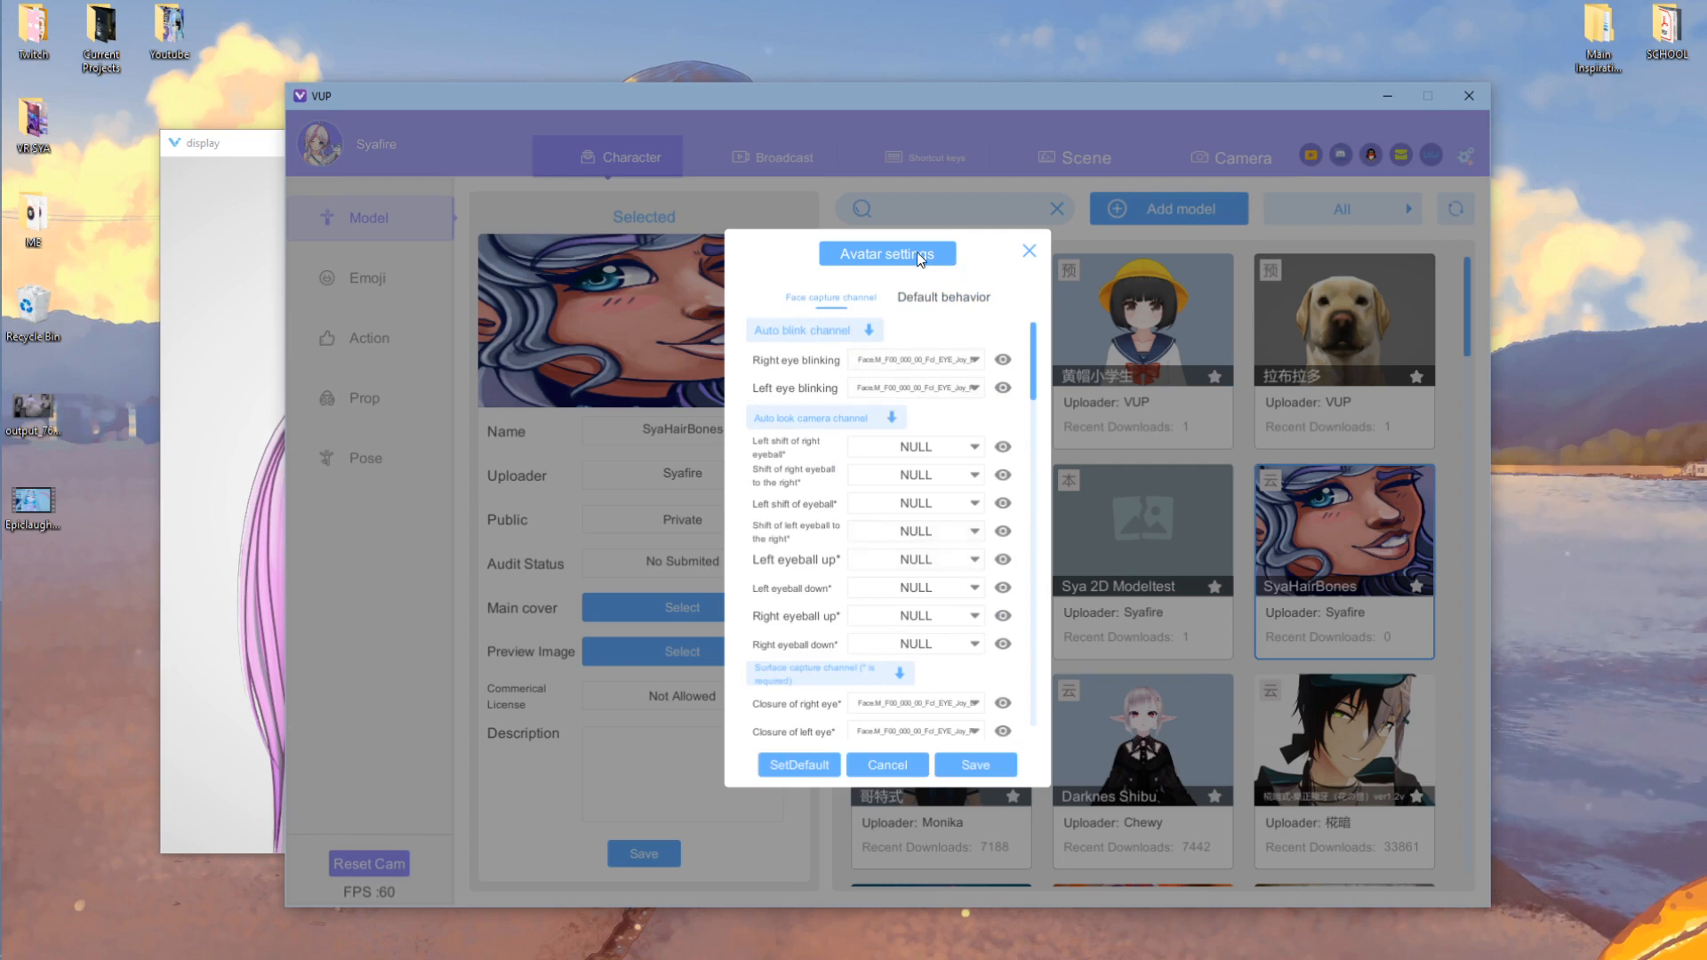
click(974, 762)
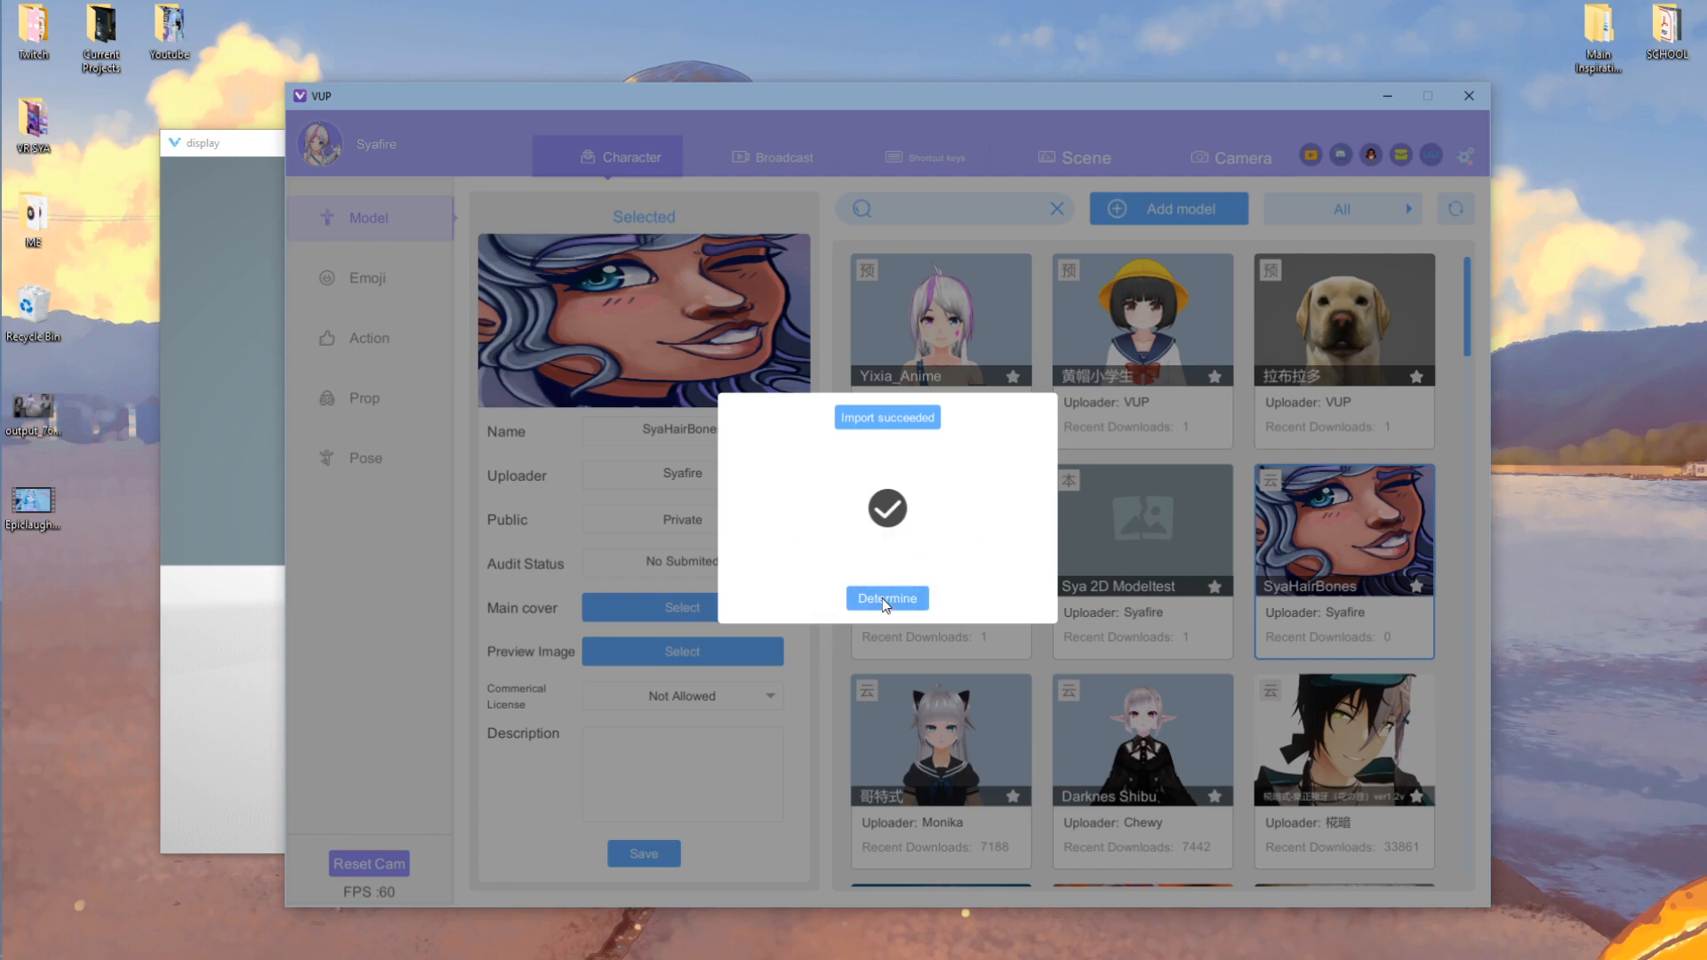
click(887, 599)
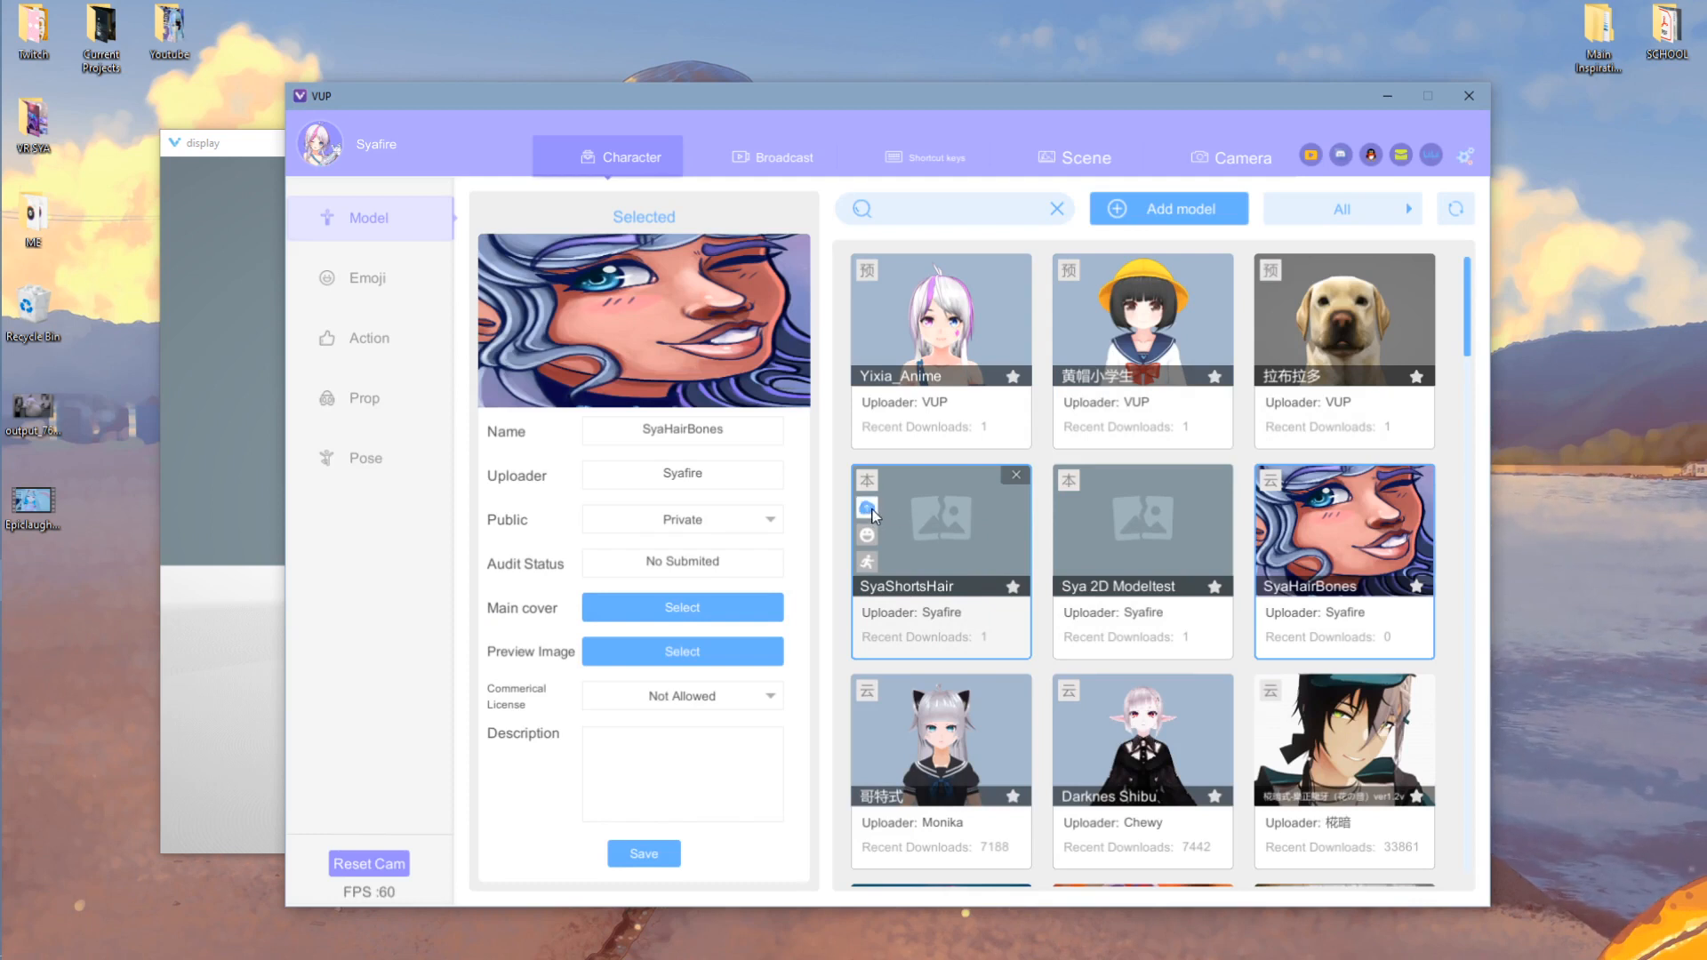
- Load SyaShortsHair and make it the current avatar
click(939, 548)
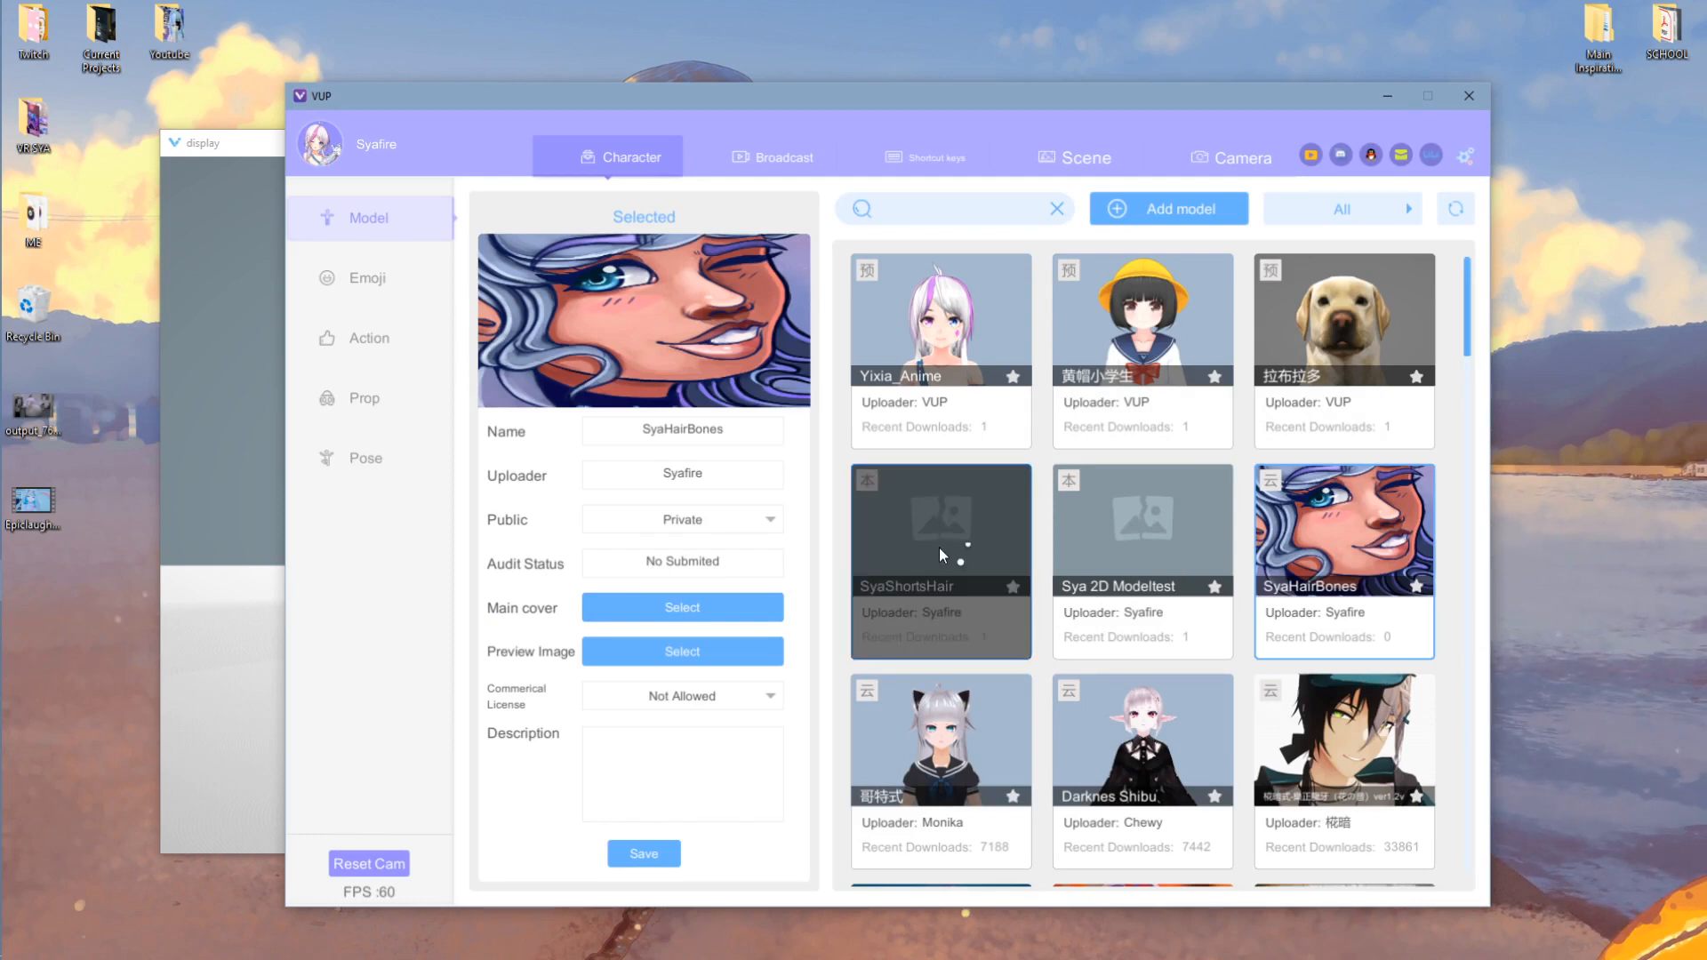
scroll(986, 545, down, 1)
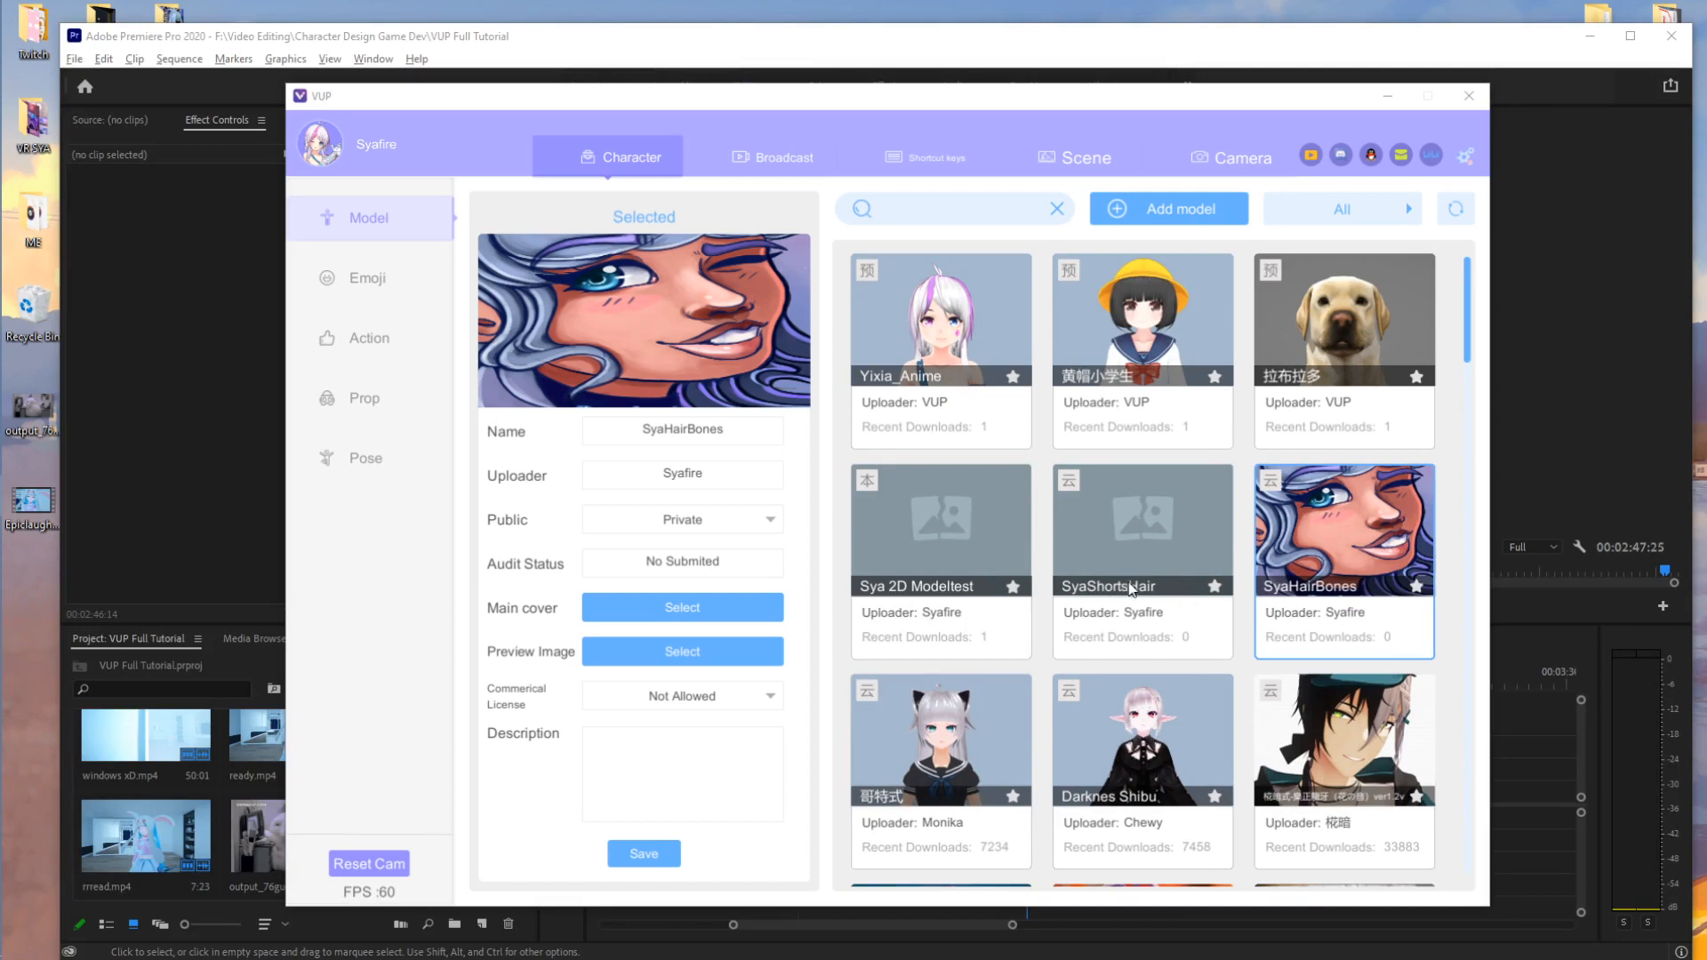
click(1150, 553)
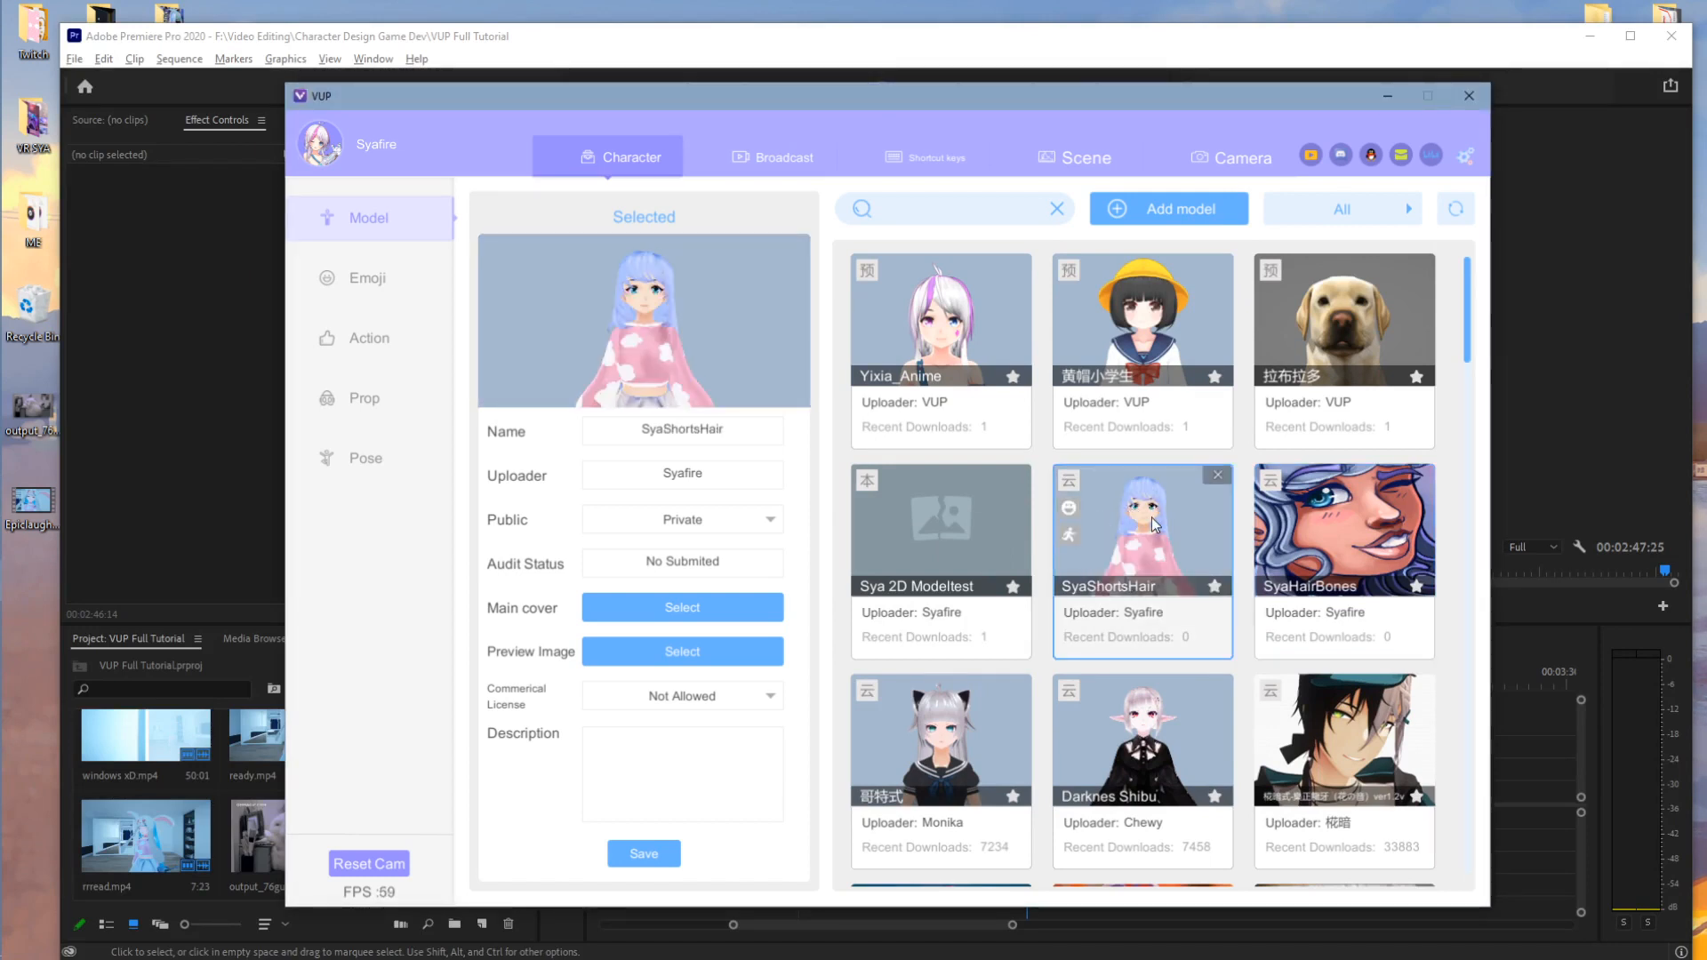
- Review SyaShortsHair's Default behavior and Face channel mapping panels
click(1070, 536)
scroll(1129, 409, up, 1)
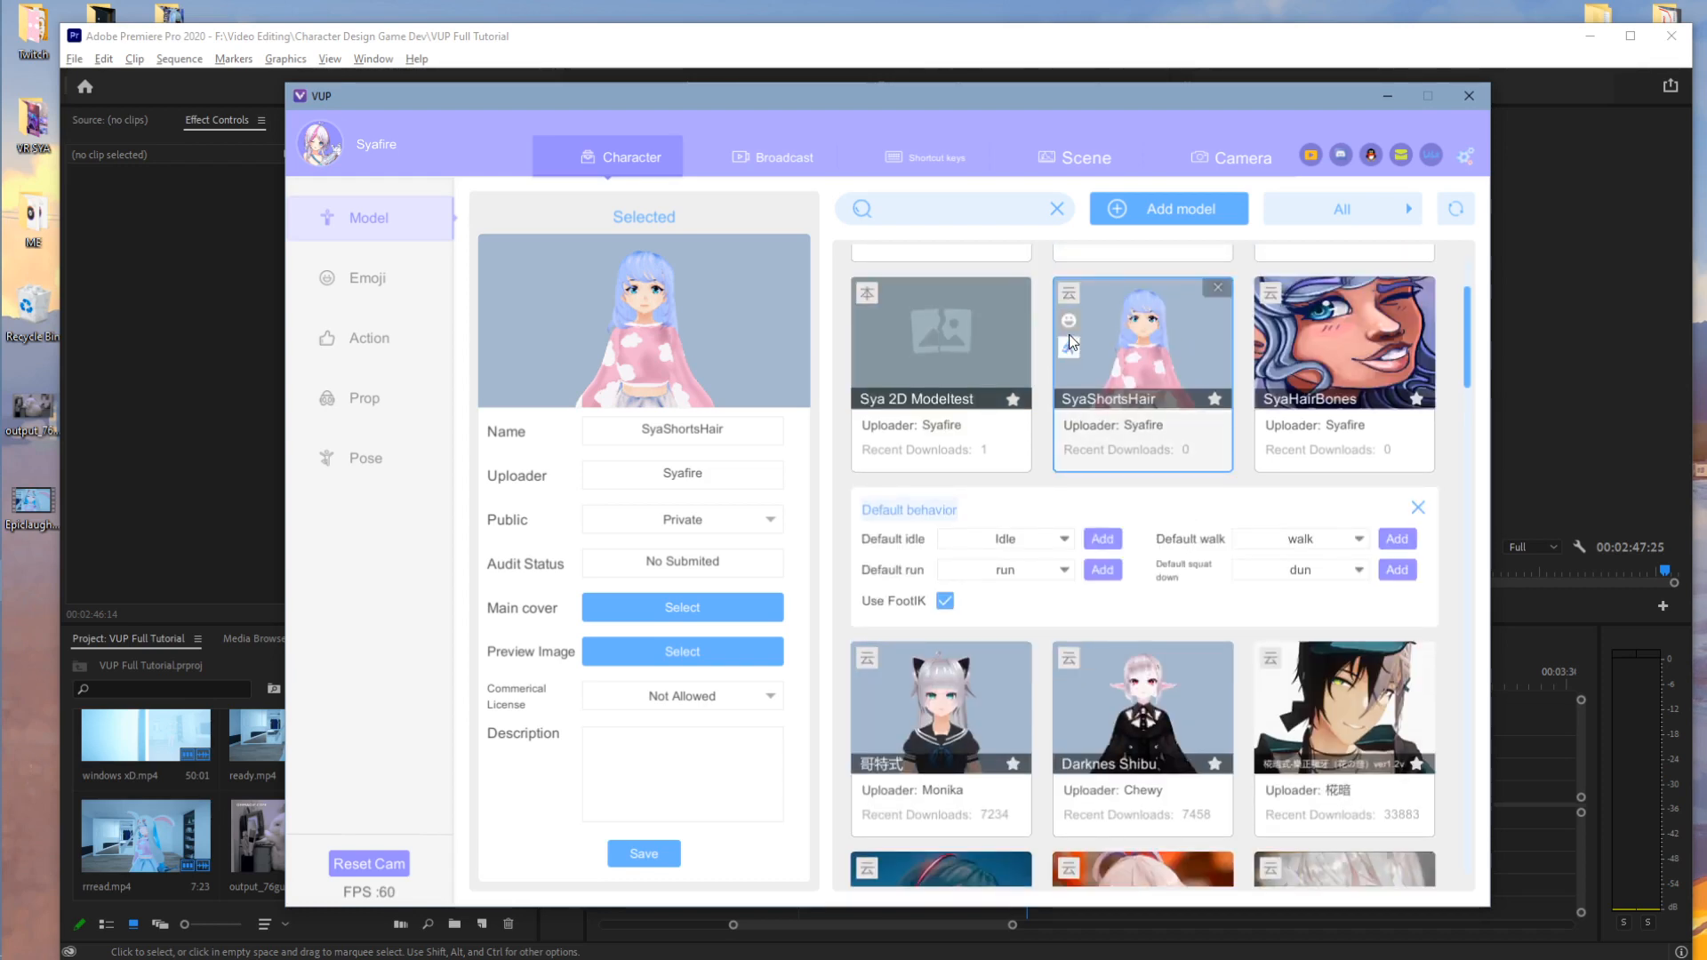
click(1069, 322)
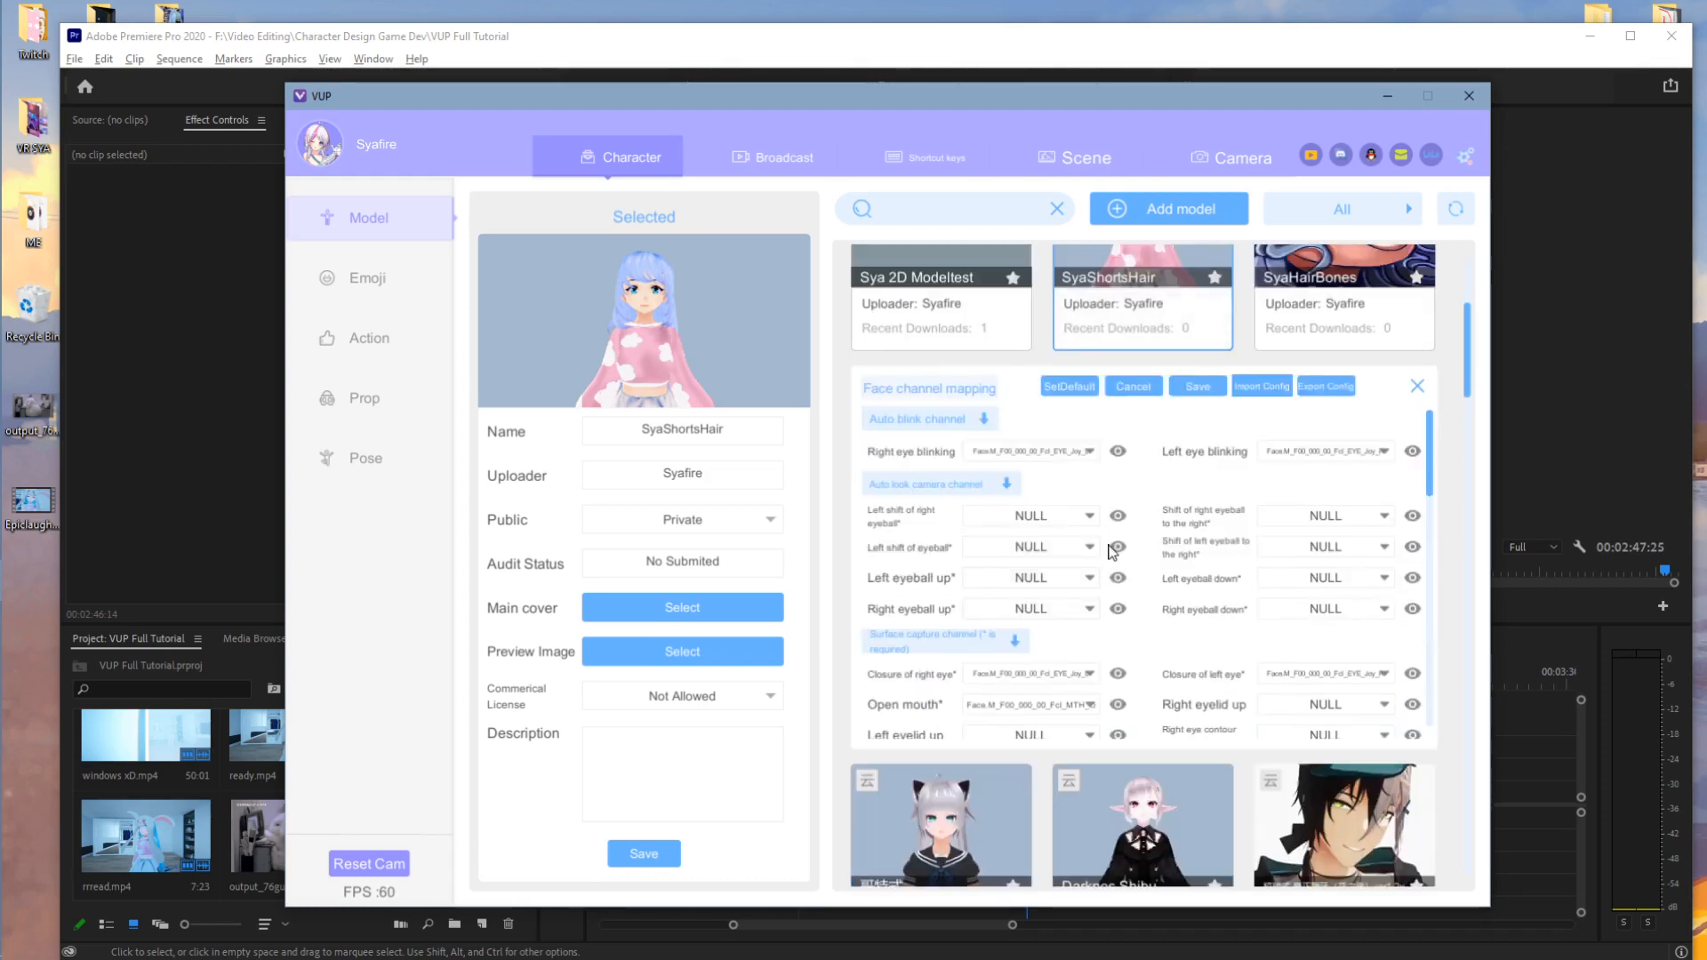
scroll(1471, 324, up, 3)
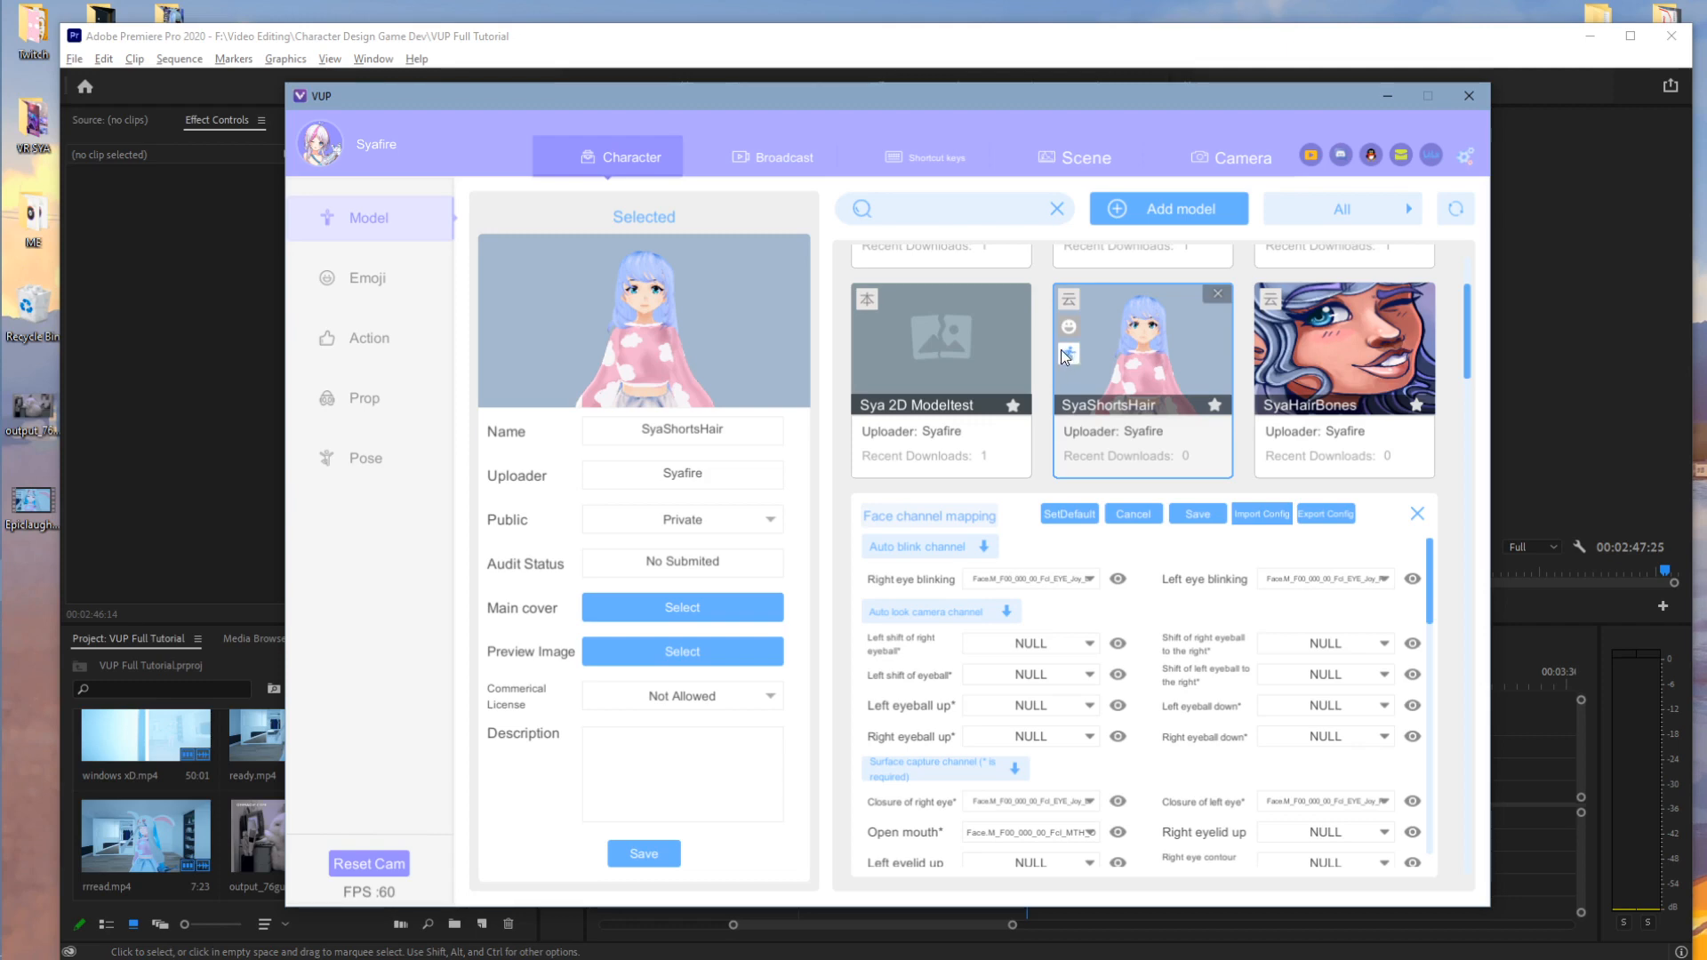
click(1071, 355)
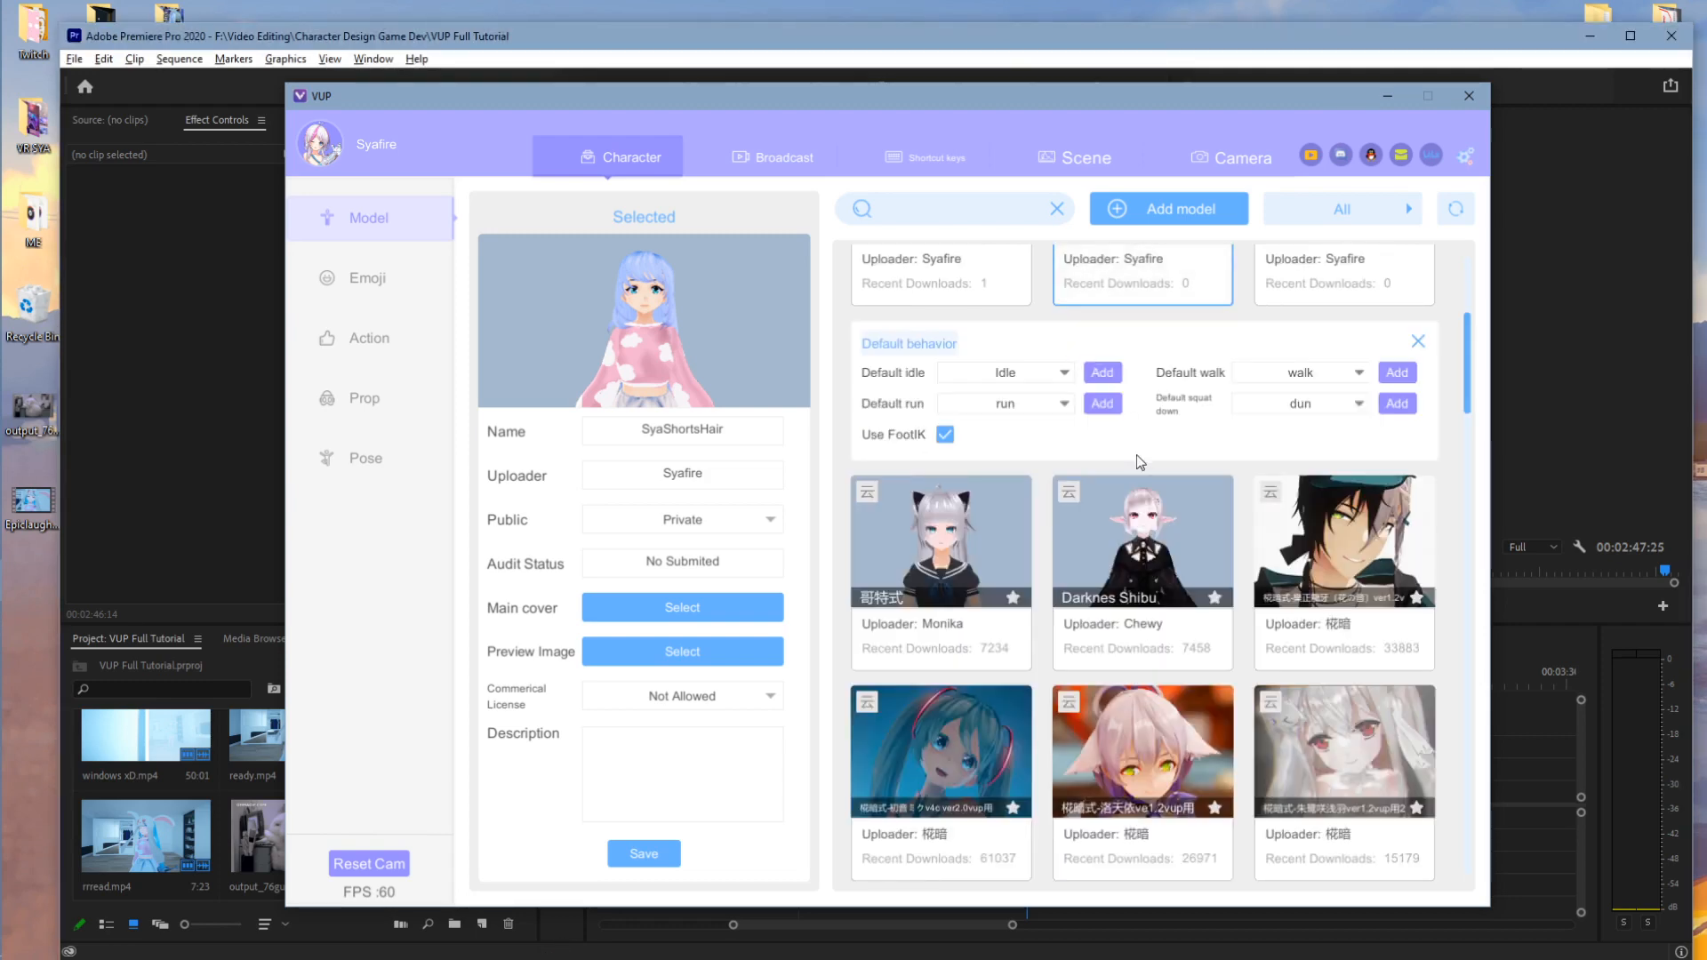
scroll(1468, 359, up, 5)
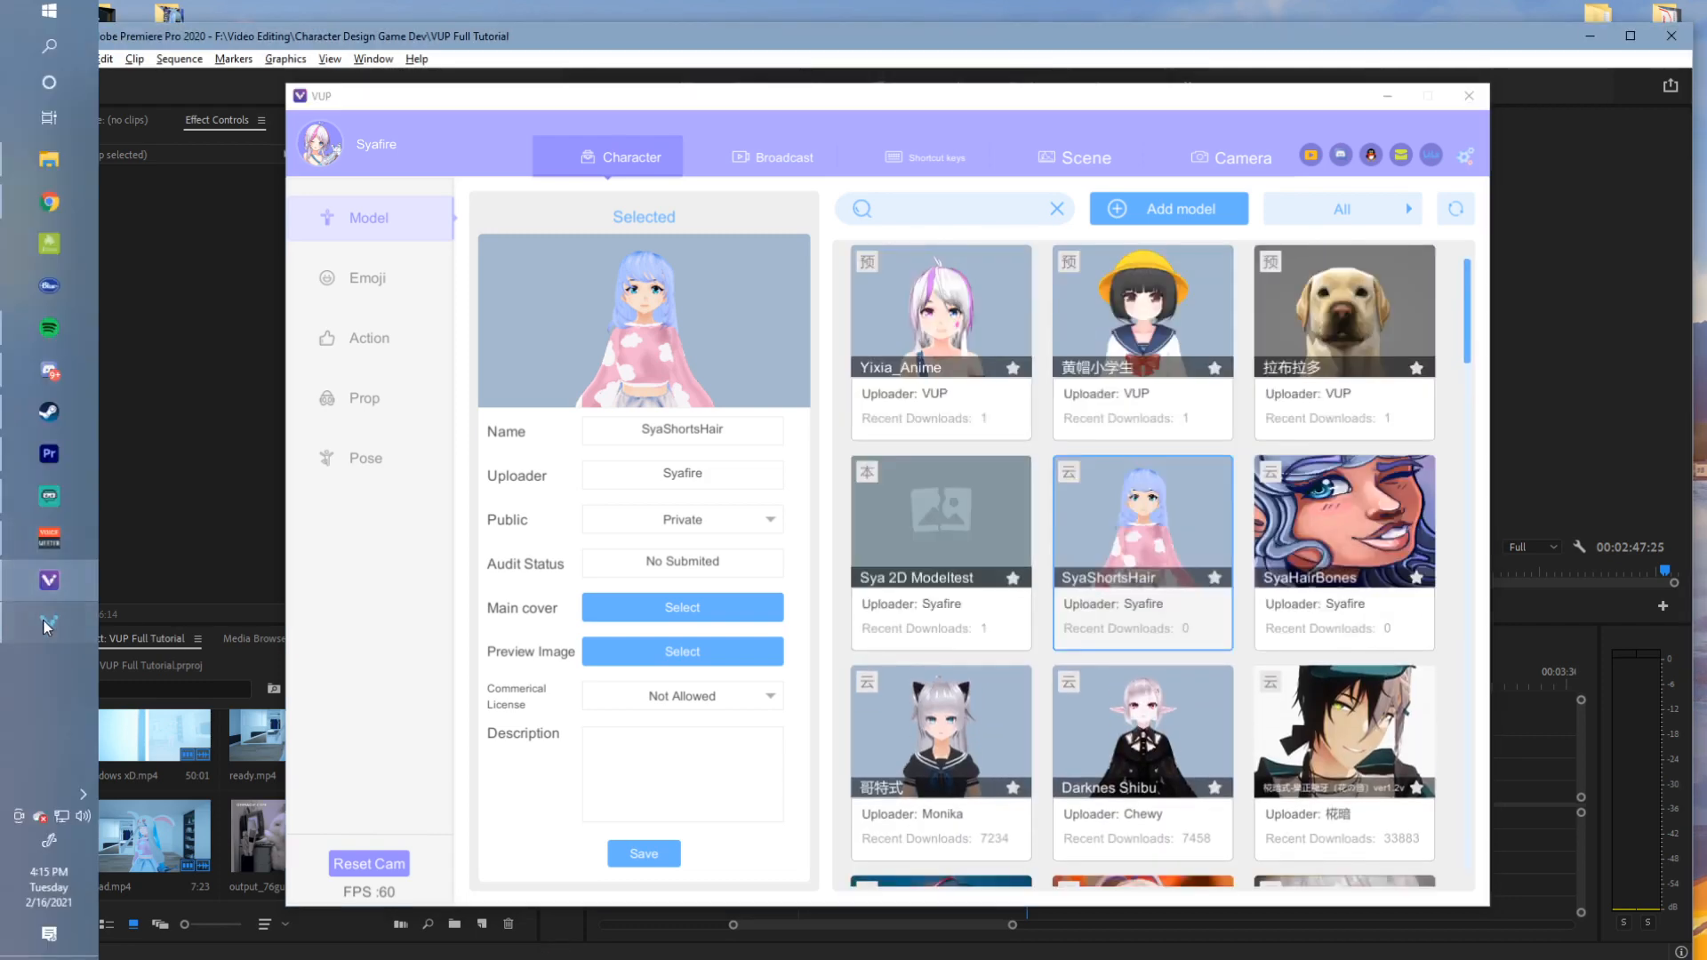
- Pan, orbit and zoom the display to frame SyaShortsHair full-length and head-on, then return to the main window
click(936, 452)
middle_drag(1005, 486, 840, 392)
scroll(839, 391, up, 5)
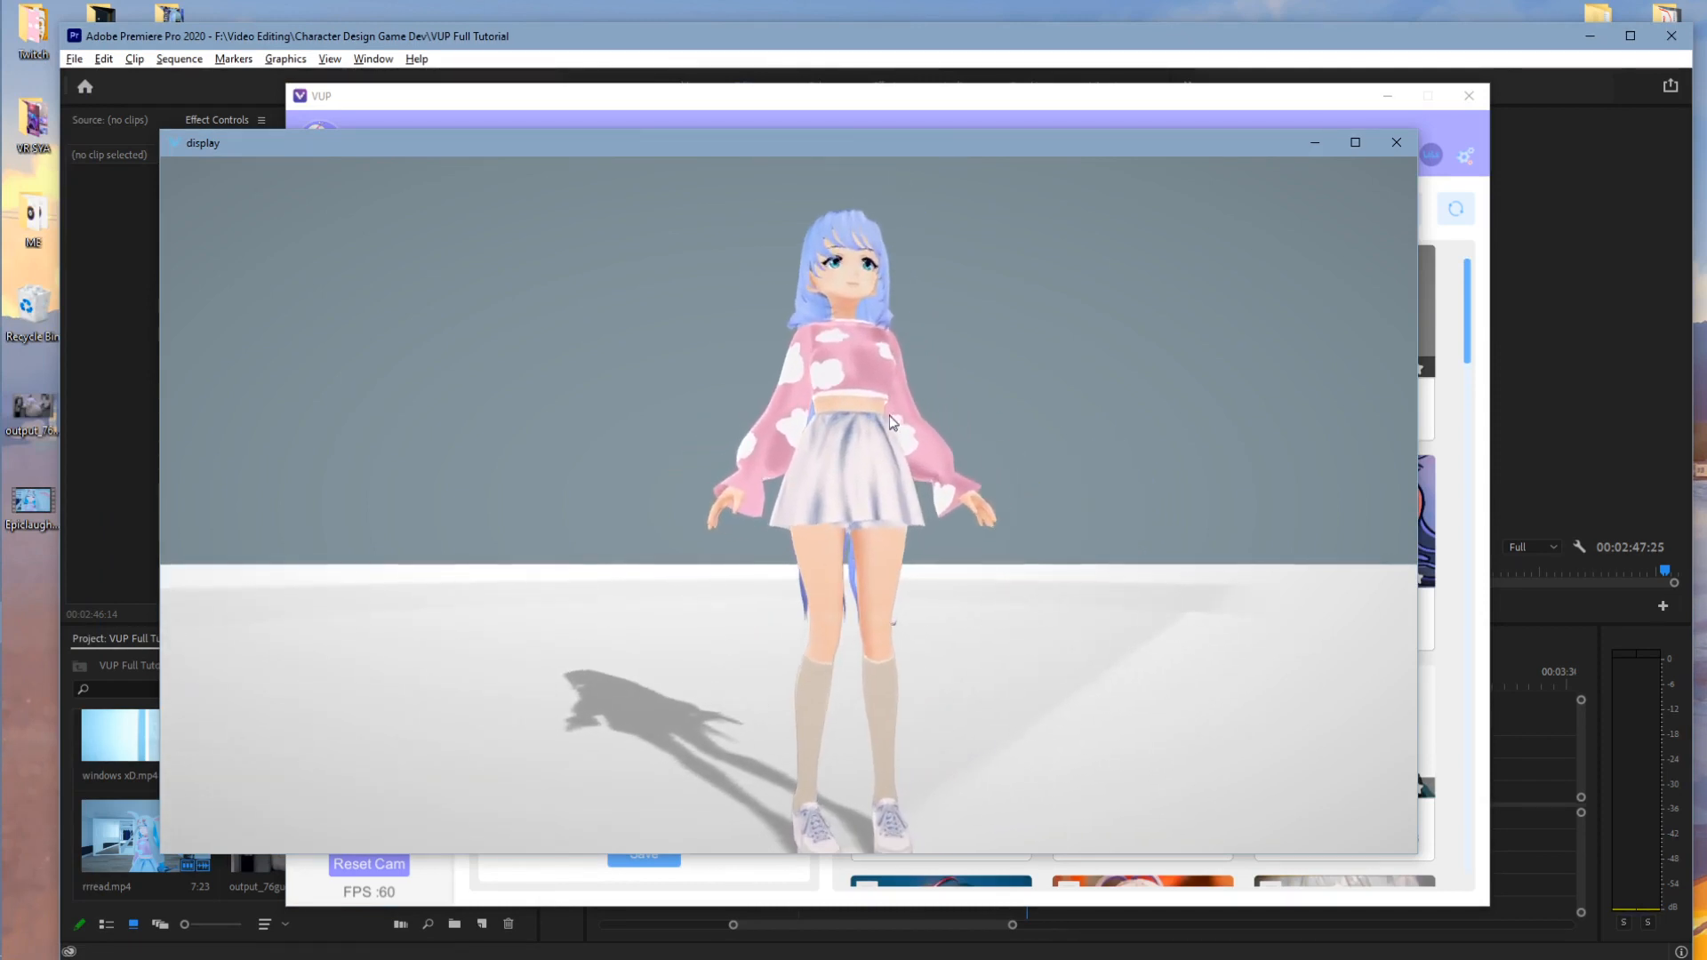
drag(822, 422, 804, 424)
scroll(809, 423, down, 3)
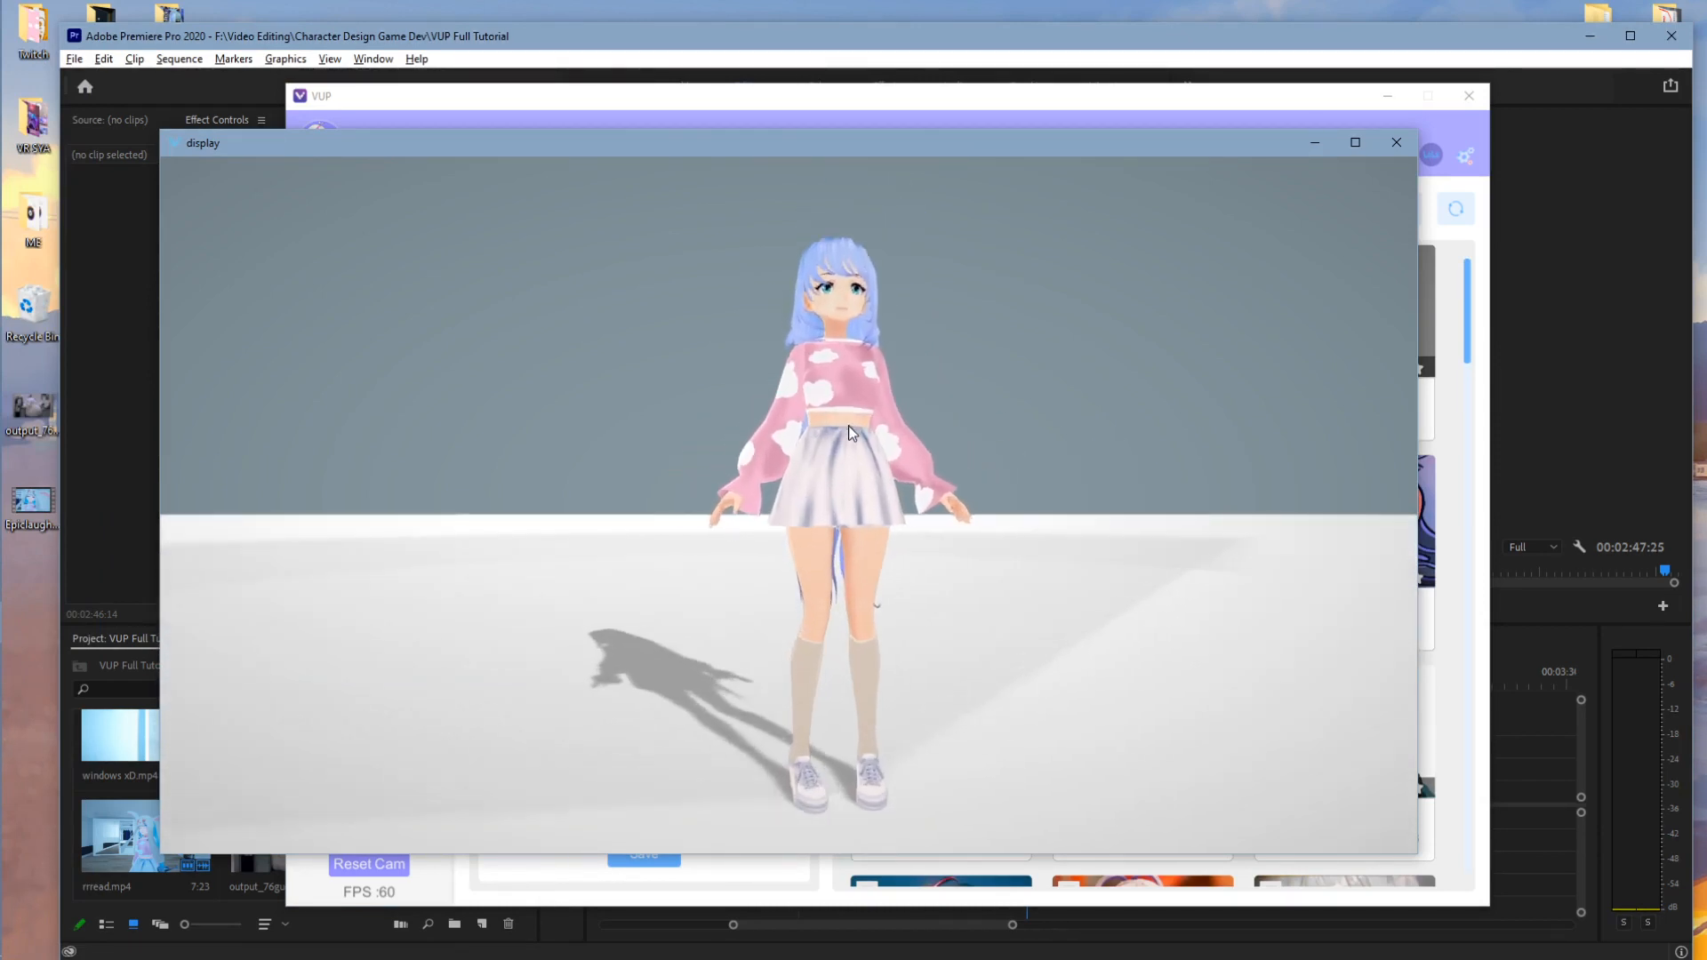
scroll(850, 429, up, 1)
scroll(857, 431, down, 2)
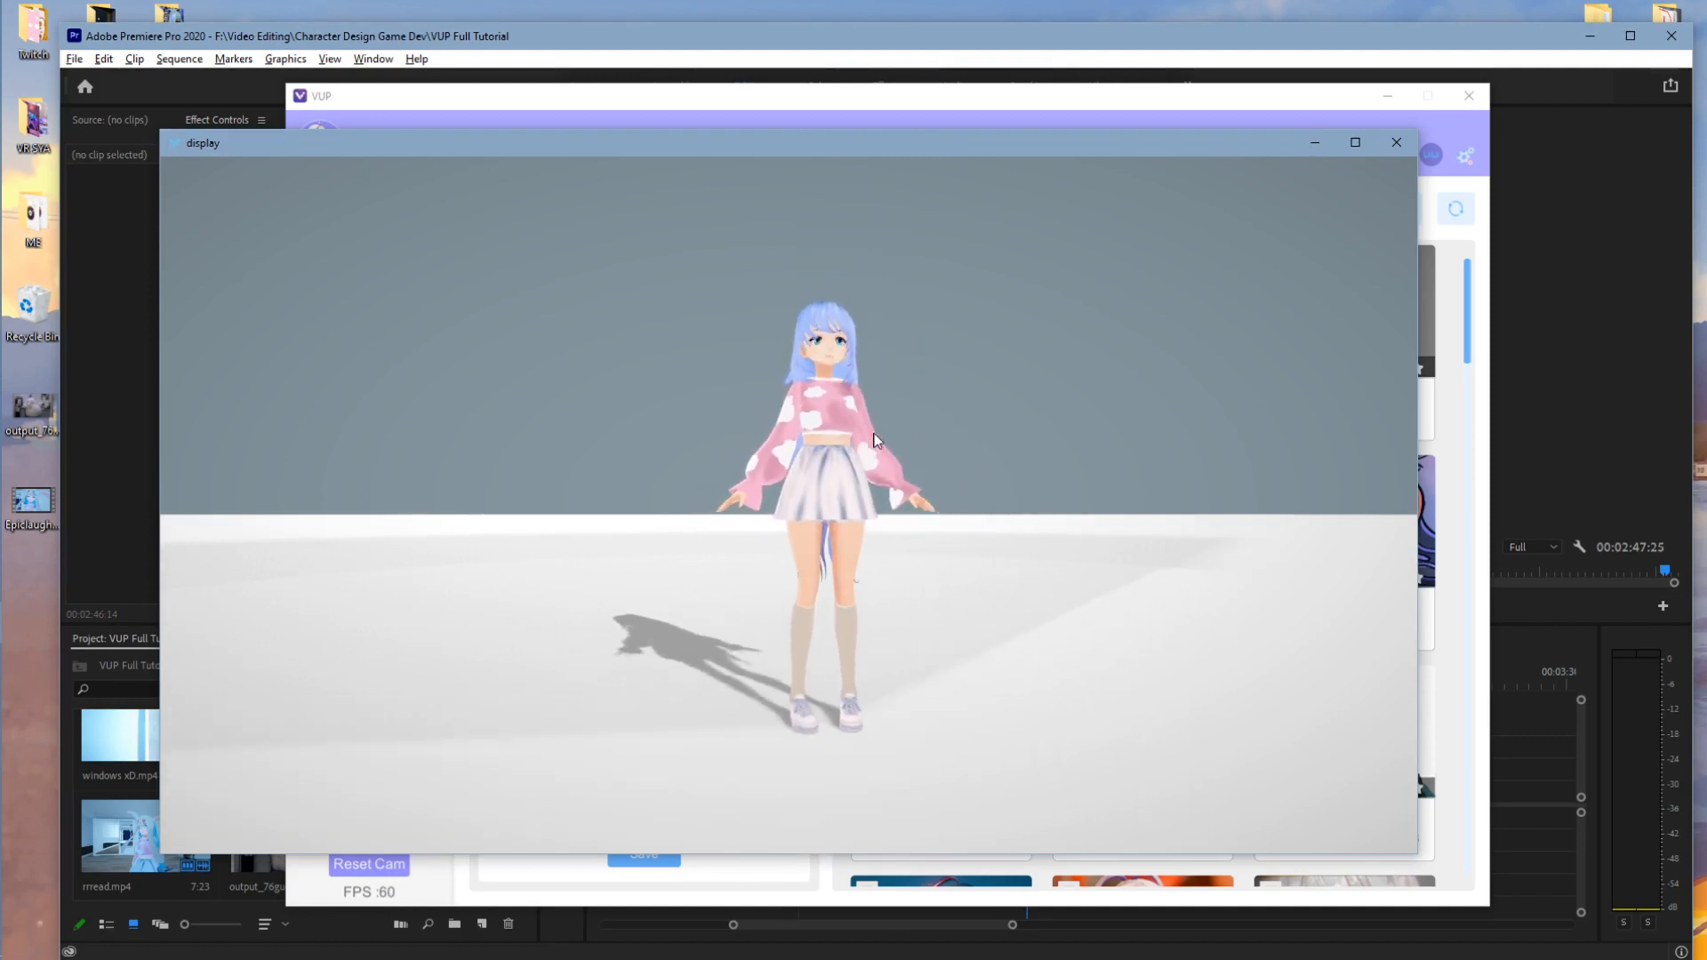
scroll(854, 440, up, 3)
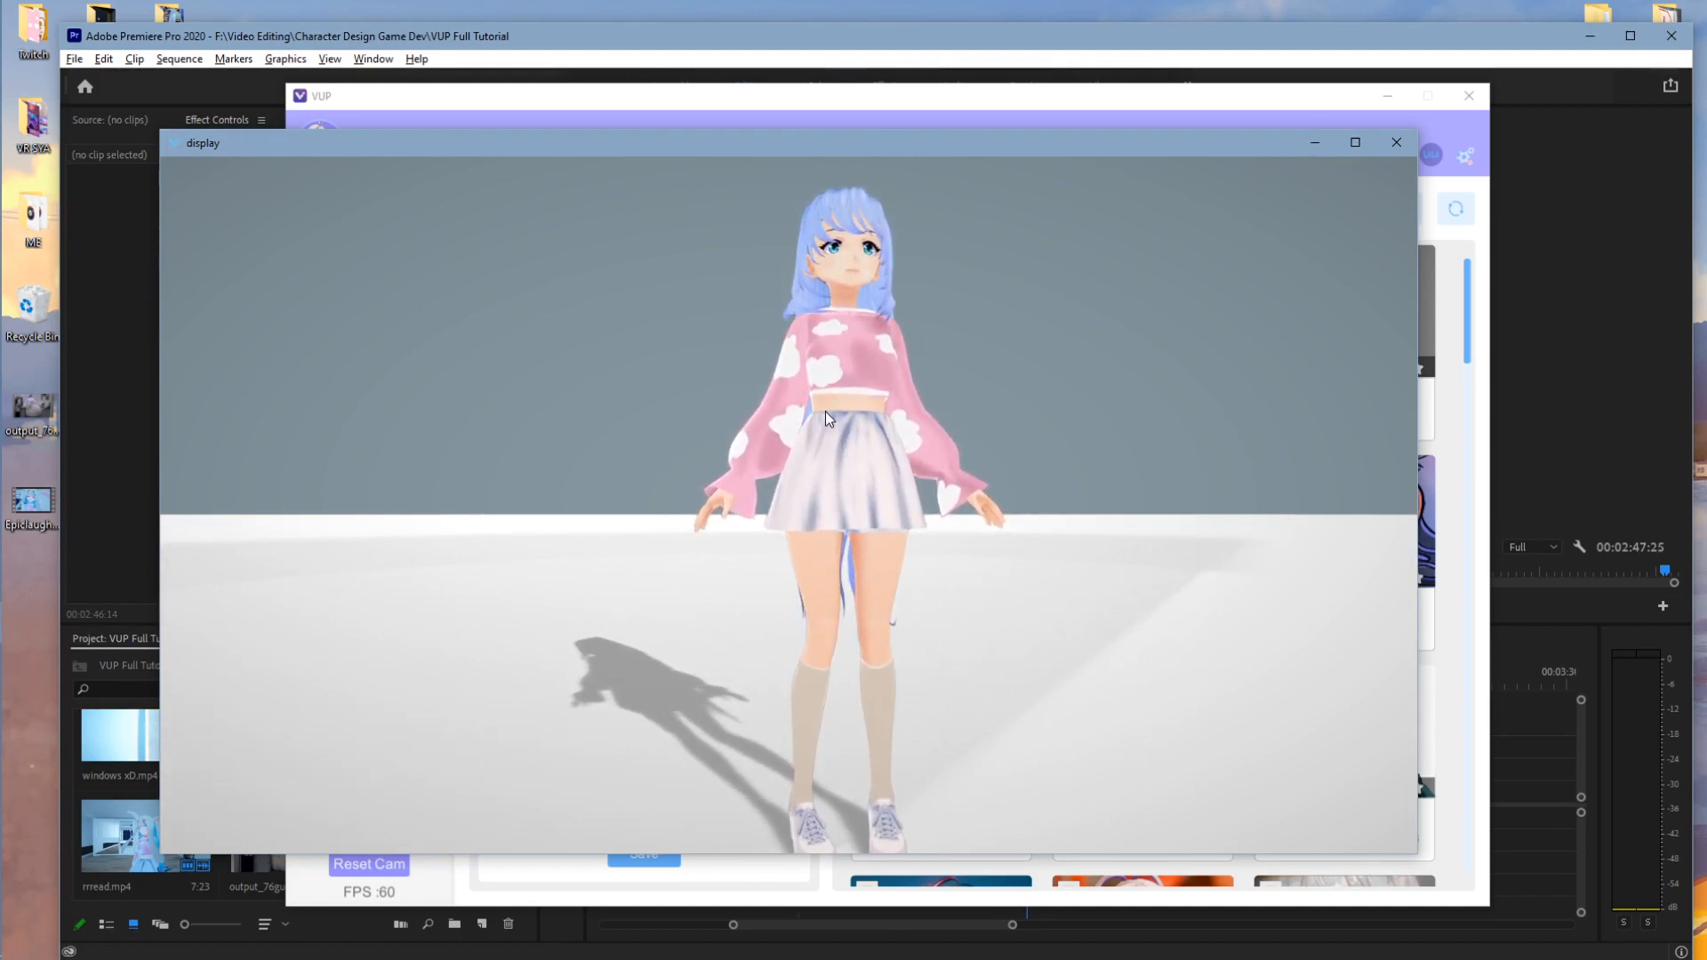
middle_drag(782, 414, 804, 418)
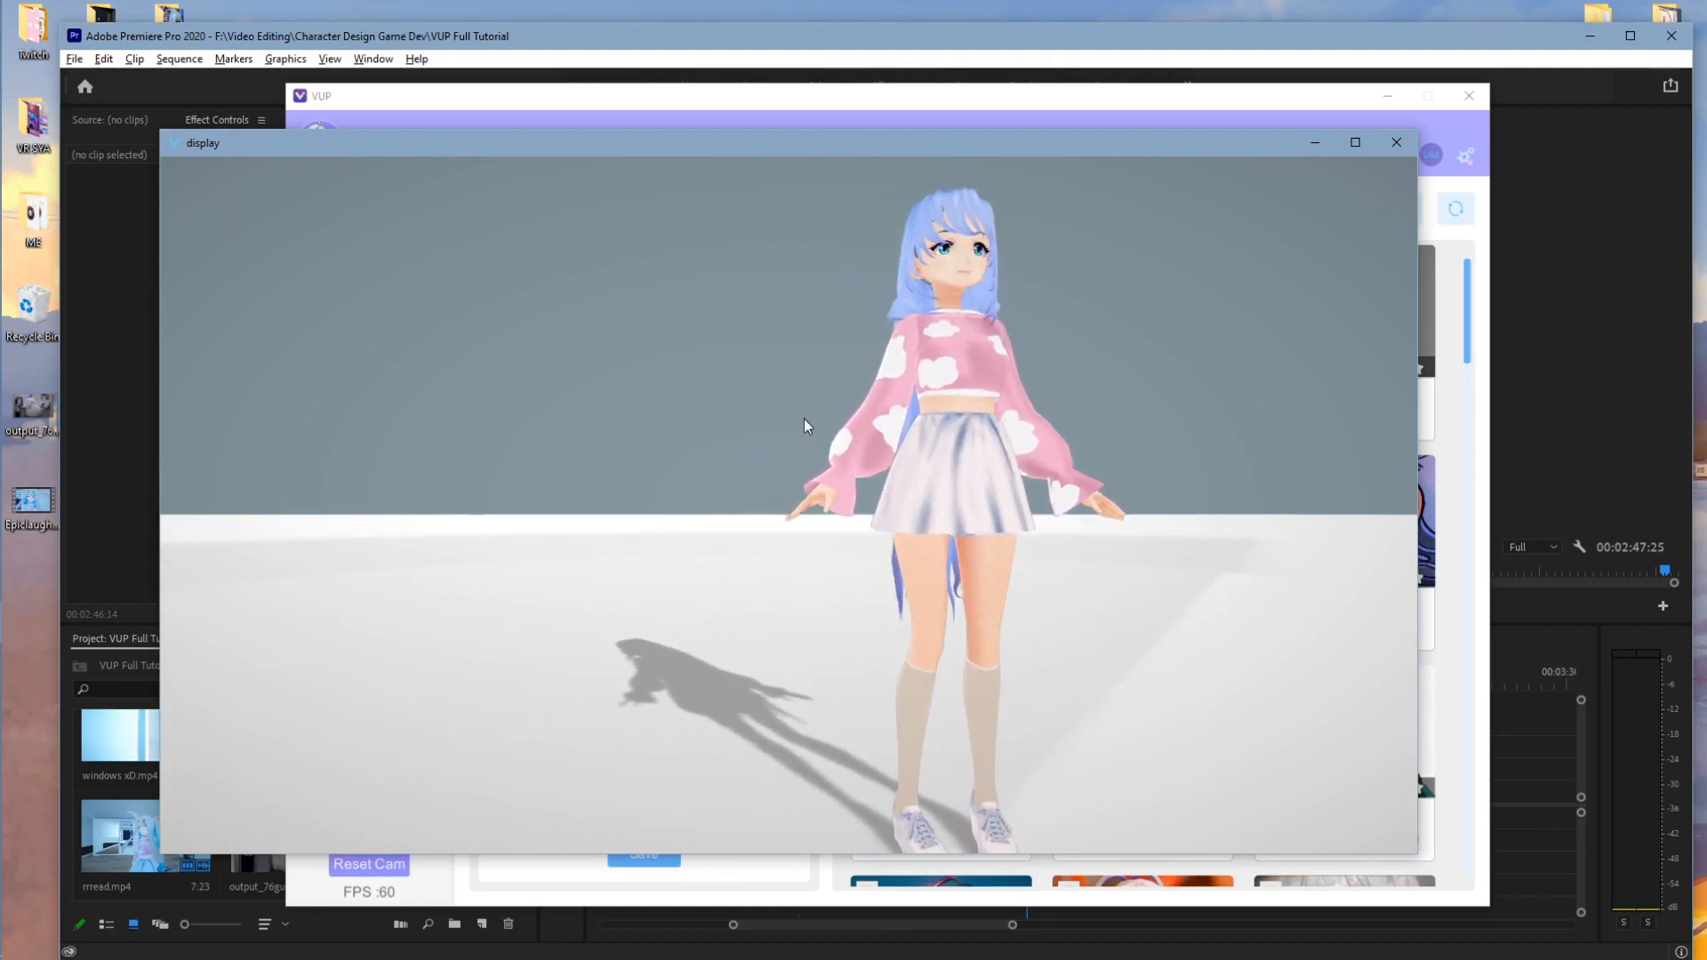
drag(818, 419, 949, 233)
key(alt+Tab)
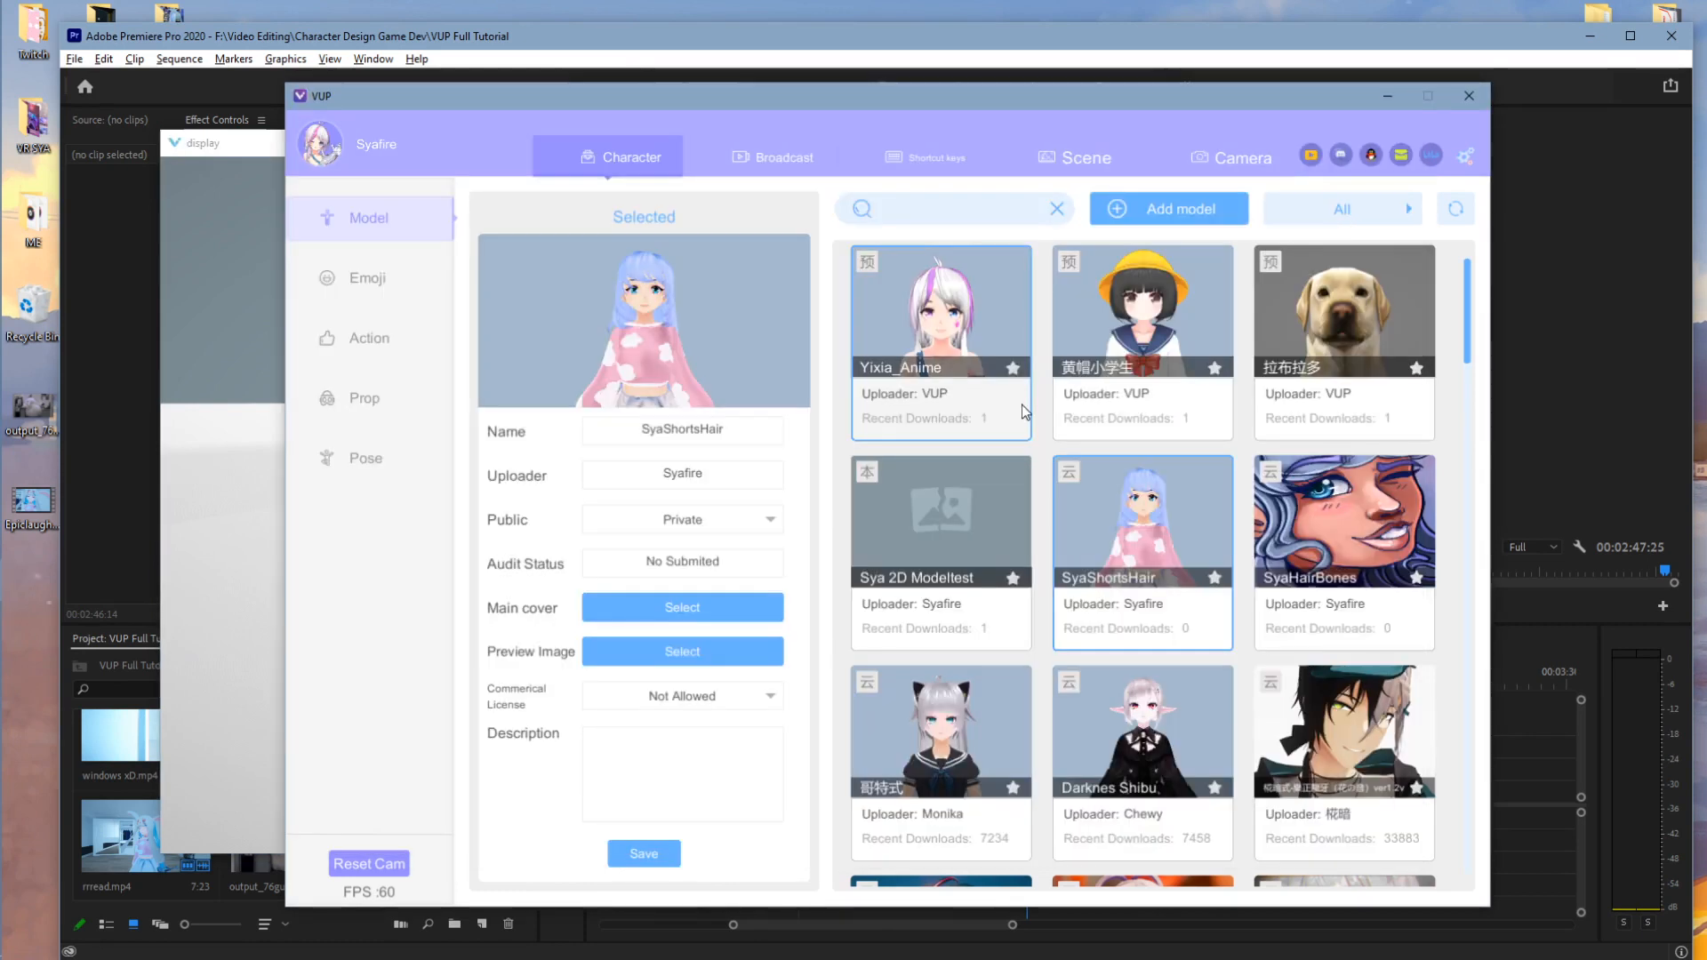
- Switch Camera Face Cap on with the c922 Pro Stream Webcam as input device
click(765, 169)
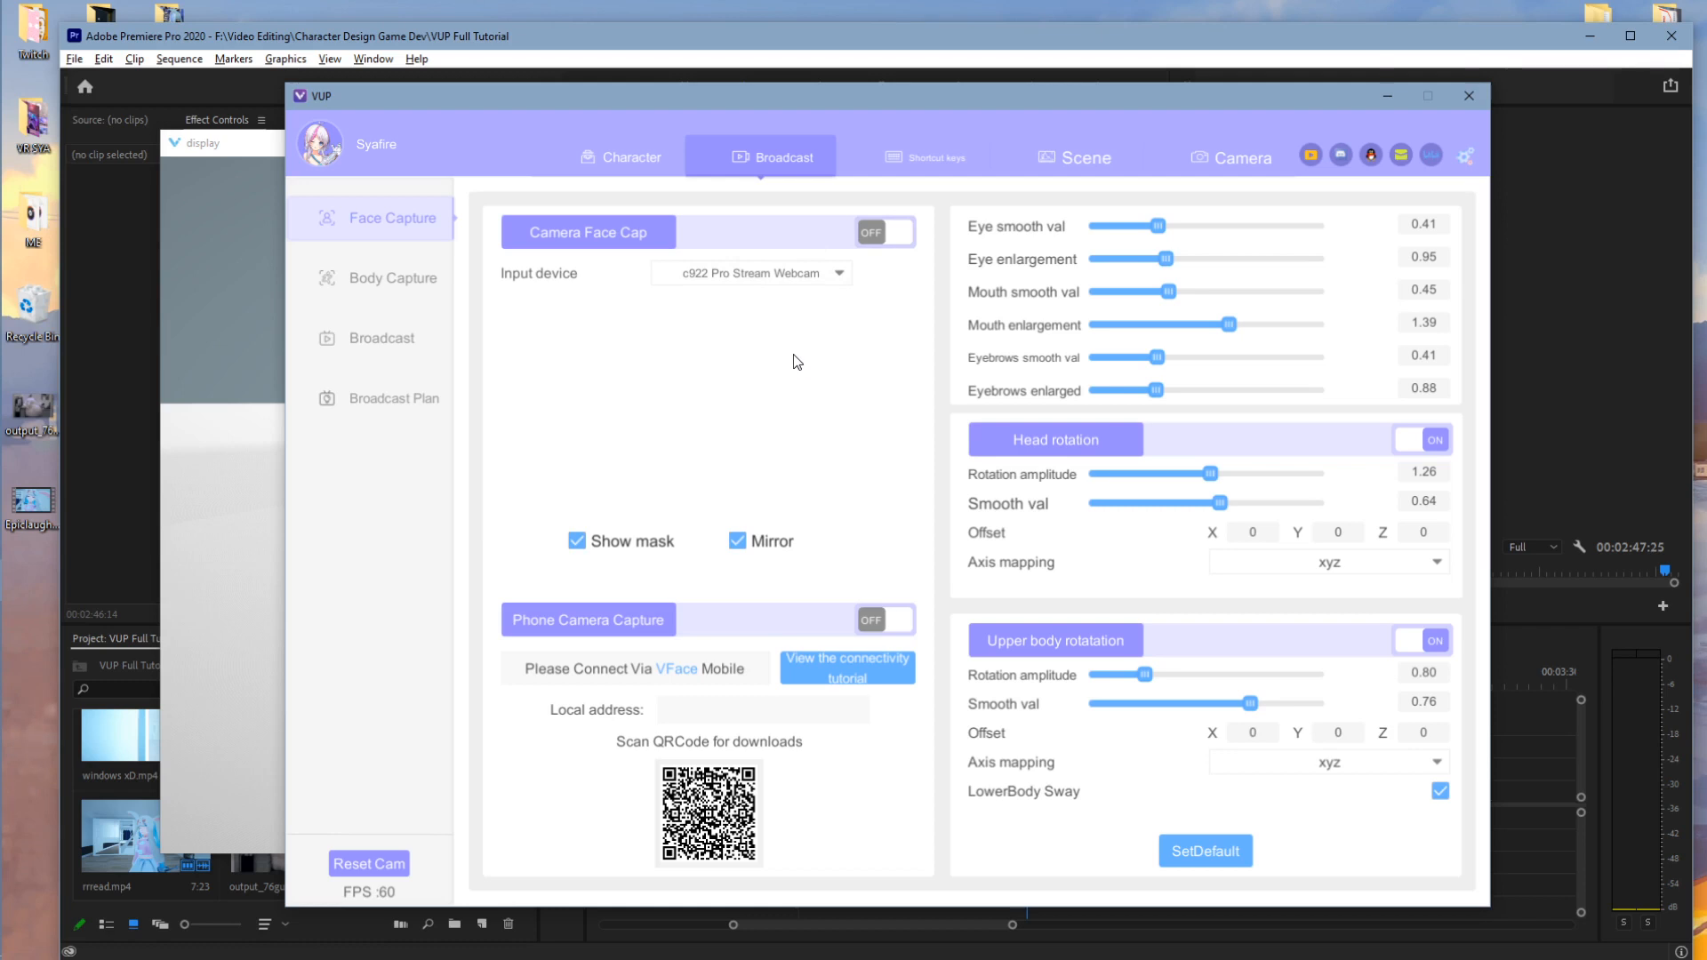
click(871, 233)
click(751, 273)
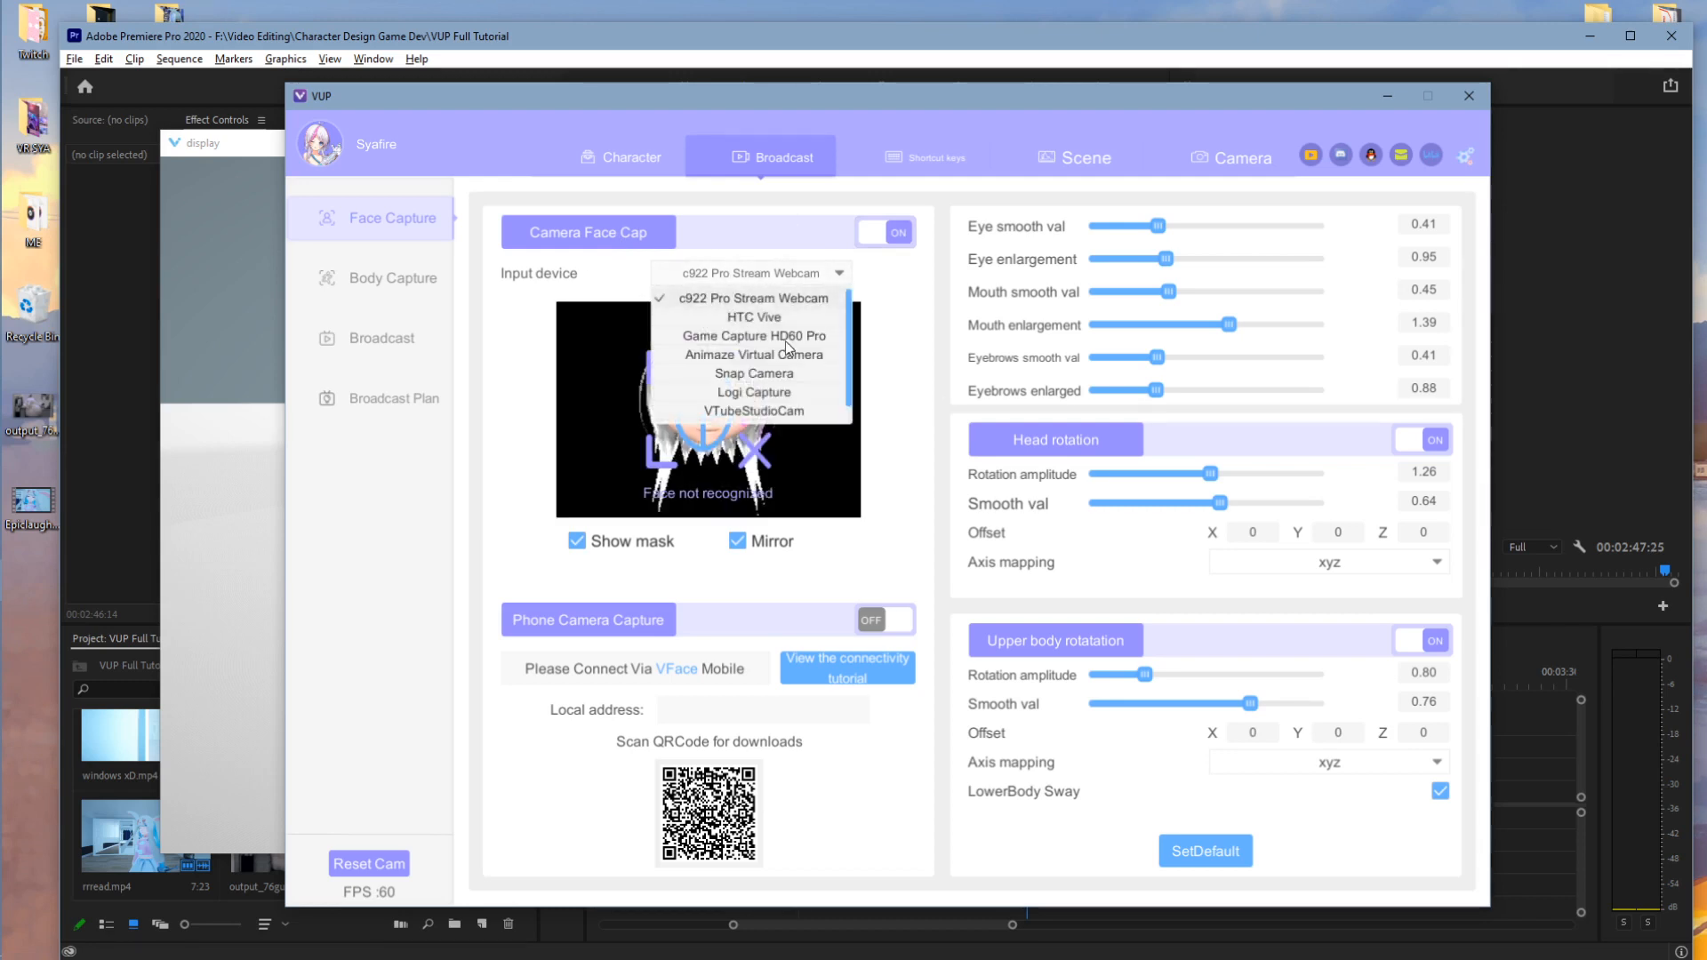
scroll(780, 384, down, 1)
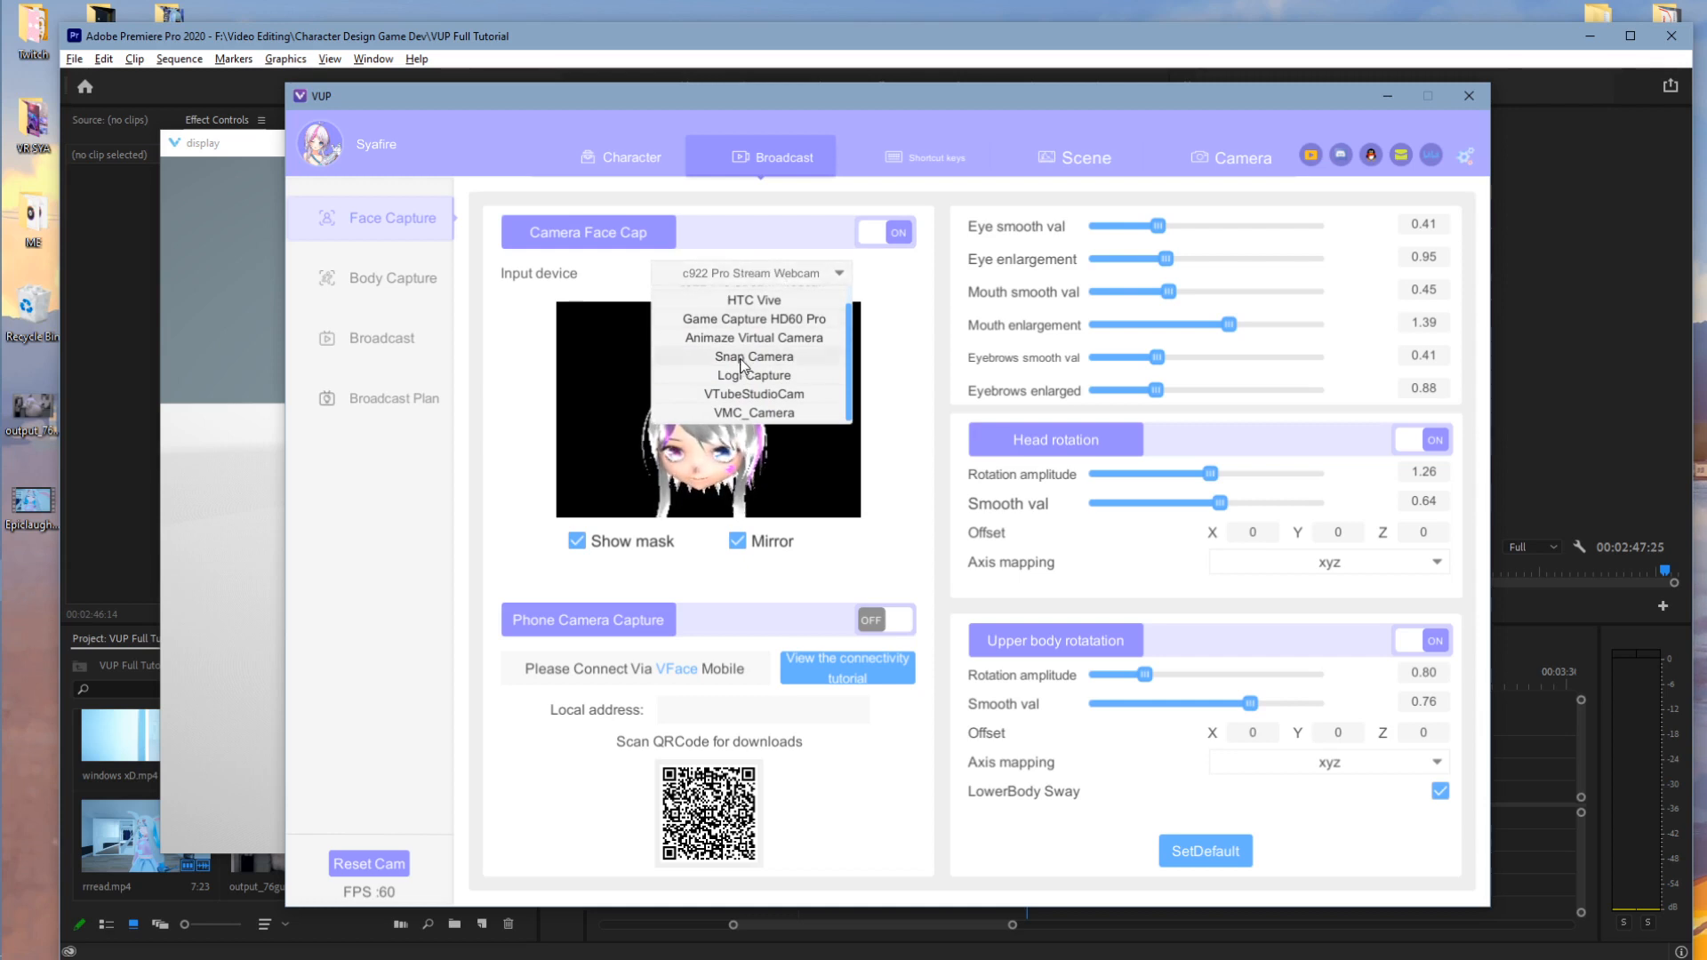
scroll(729, 369, up, 1)
click(750, 277)
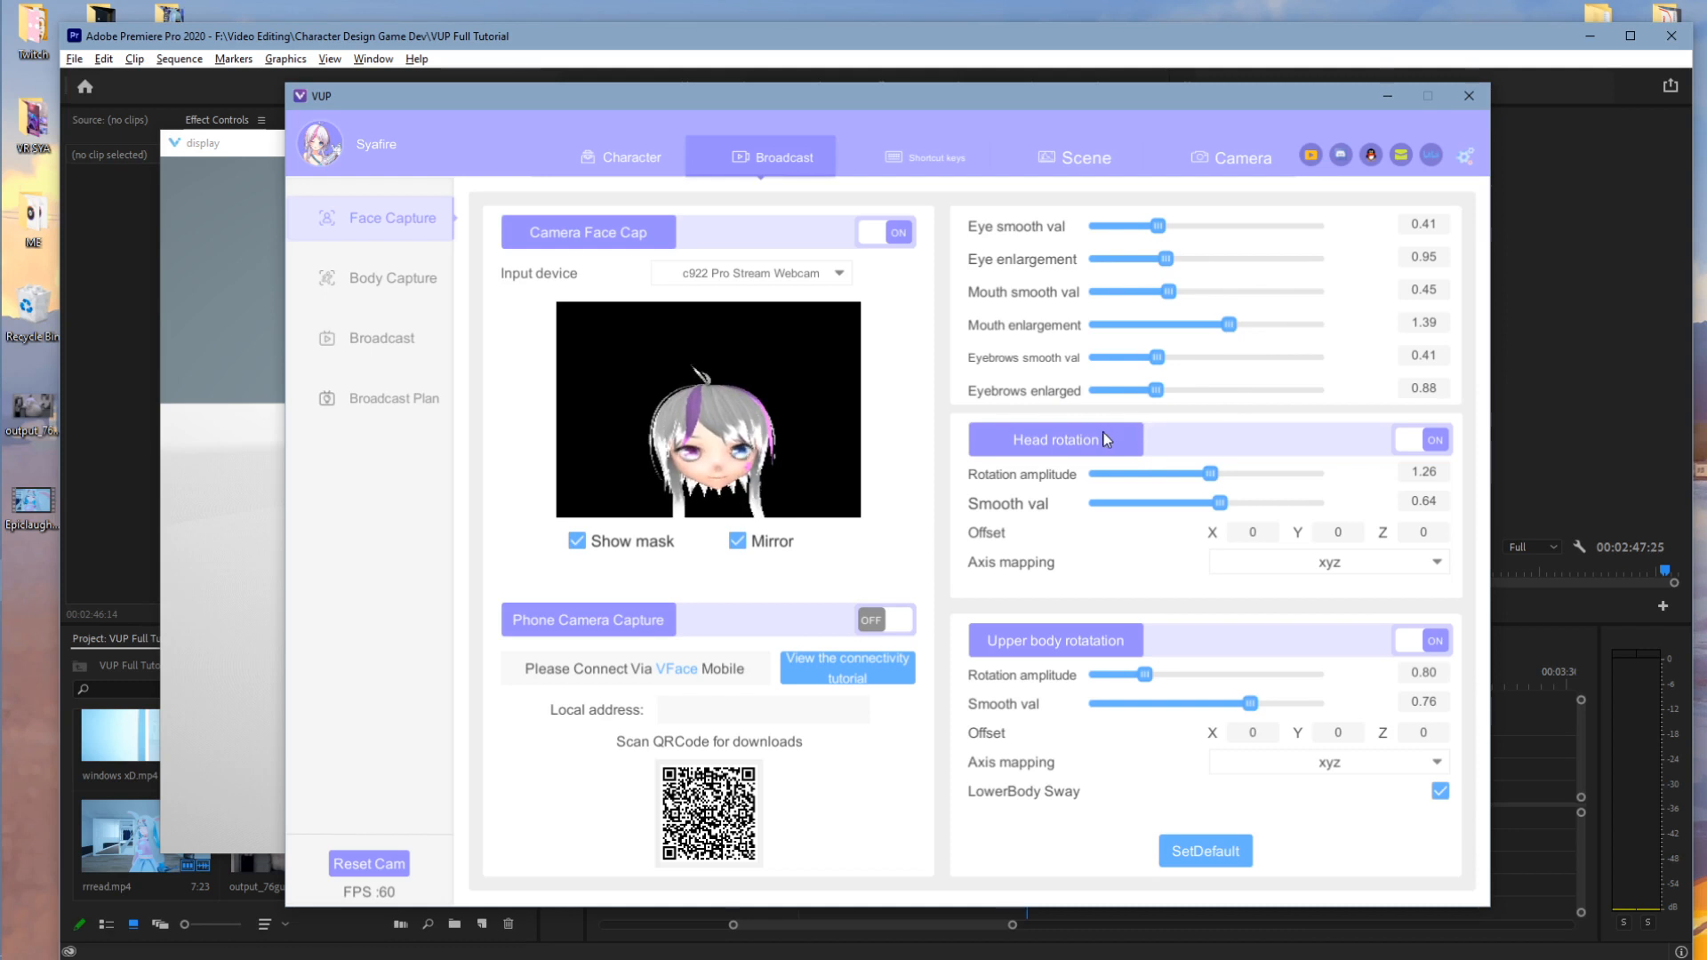
- Toggle head rotation tracking off and back on, and test upper body rotation
click(1437, 443)
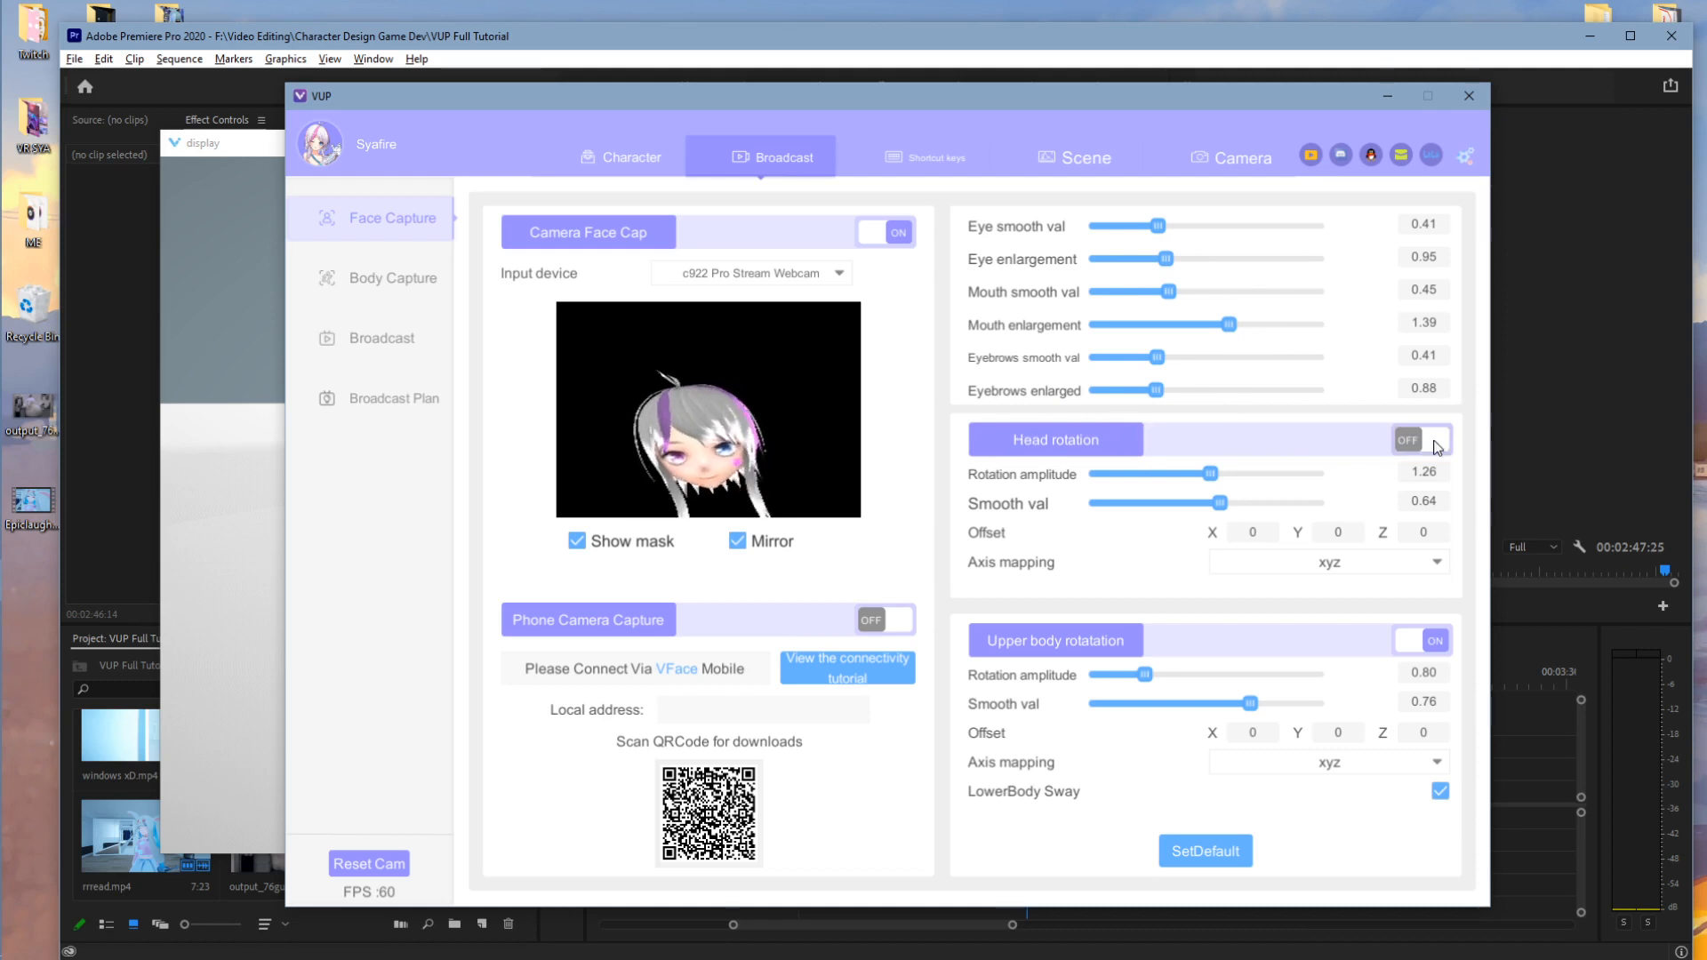
click(1436, 443)
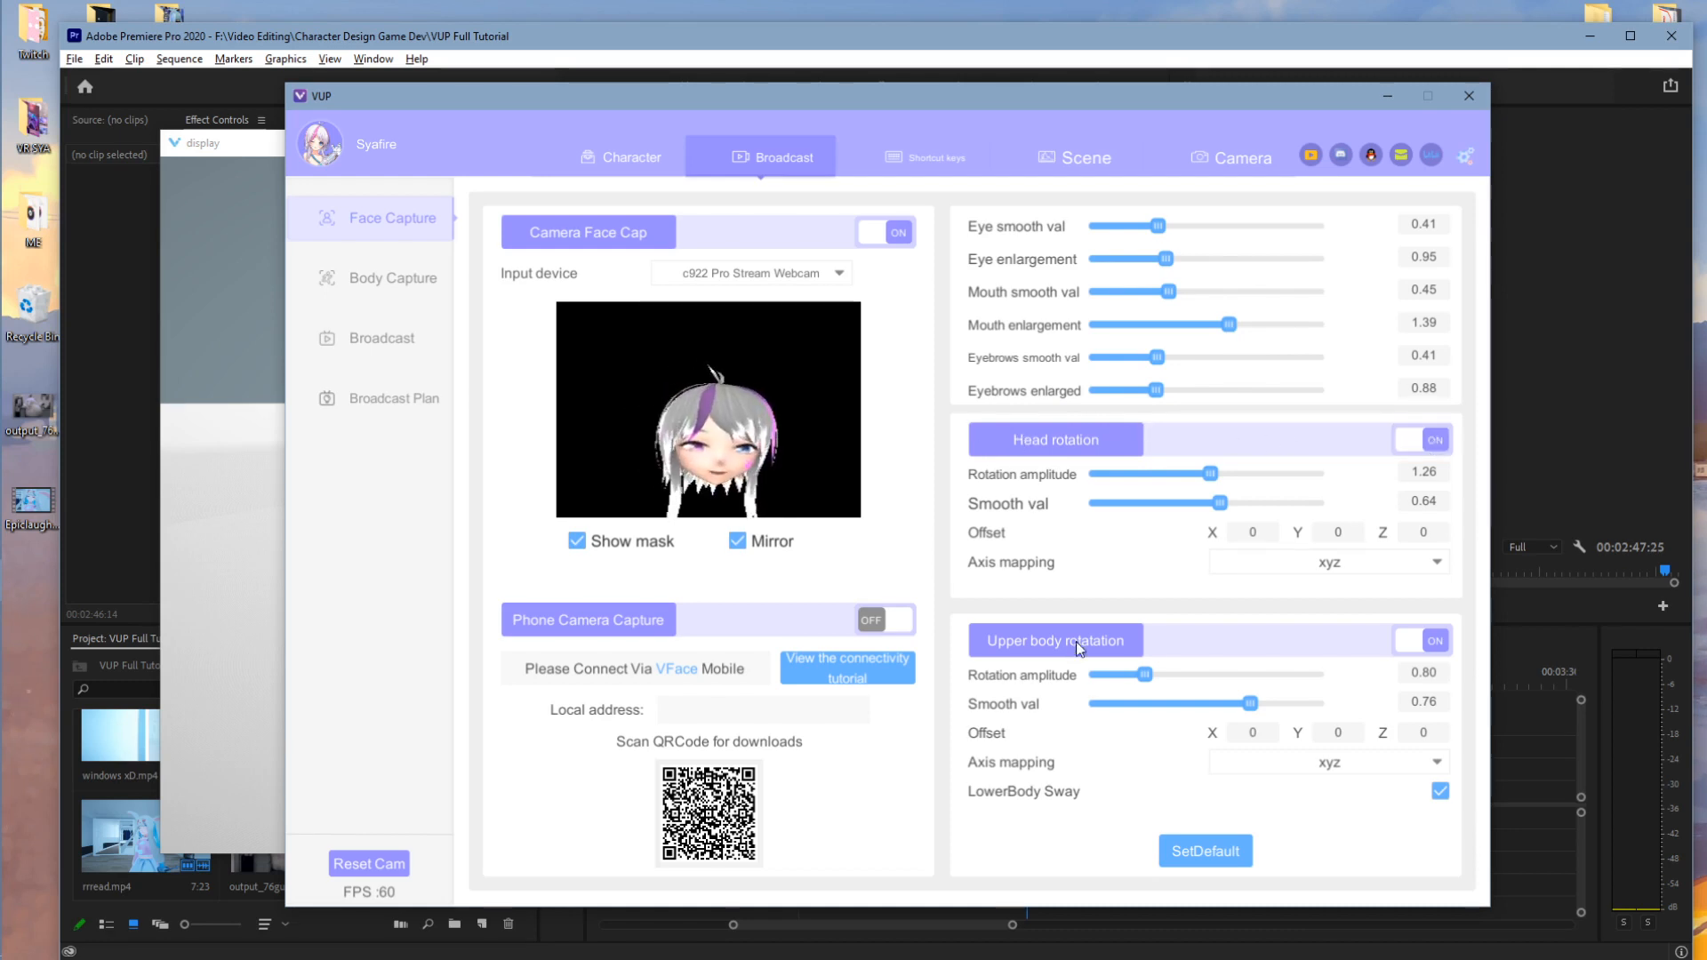
click(1420, 642)
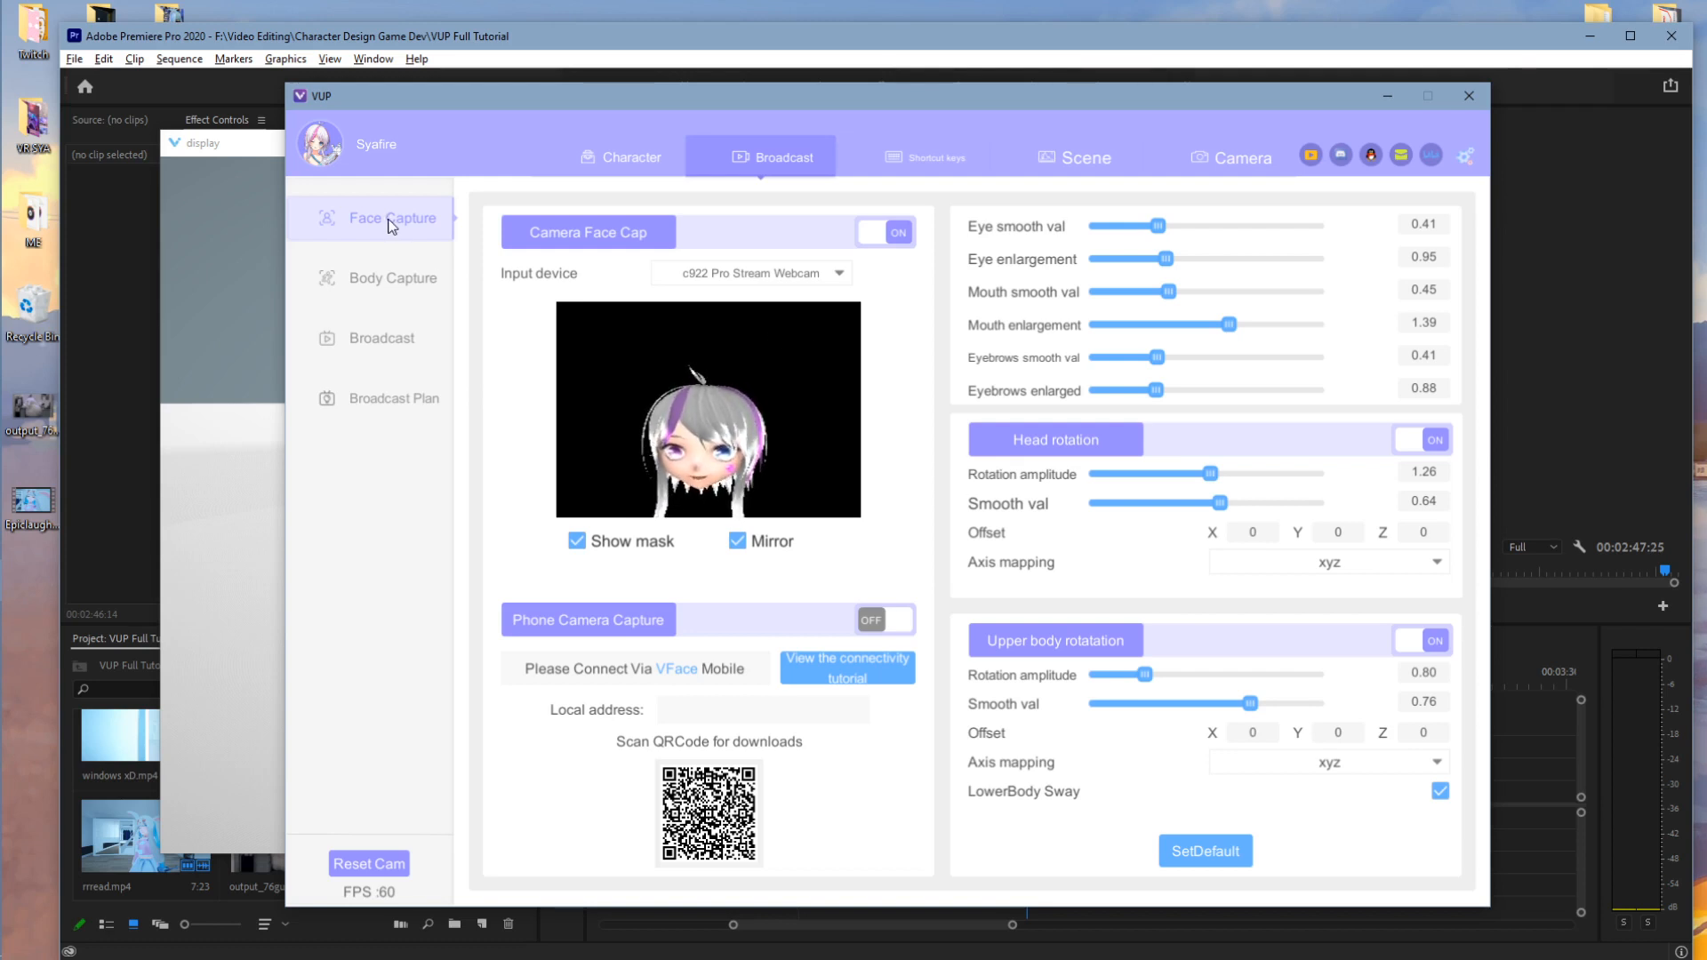
- View the Body Capture device settings, then the broadcast output options
click(397, 277)
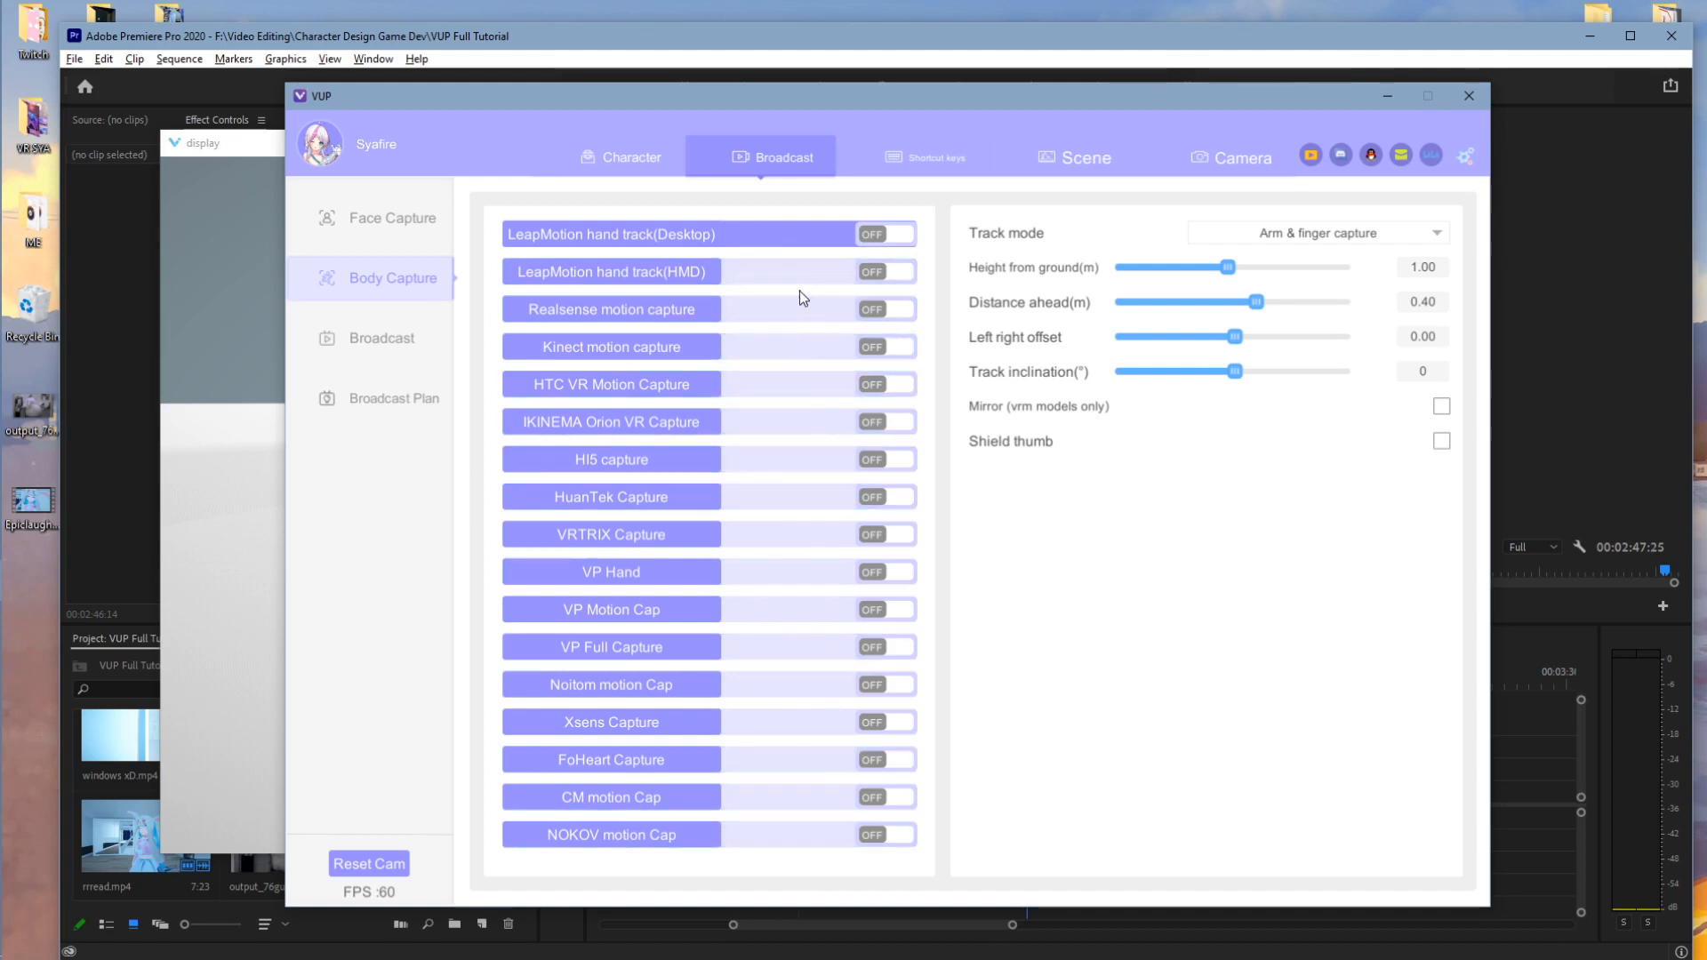
click(384, 341)
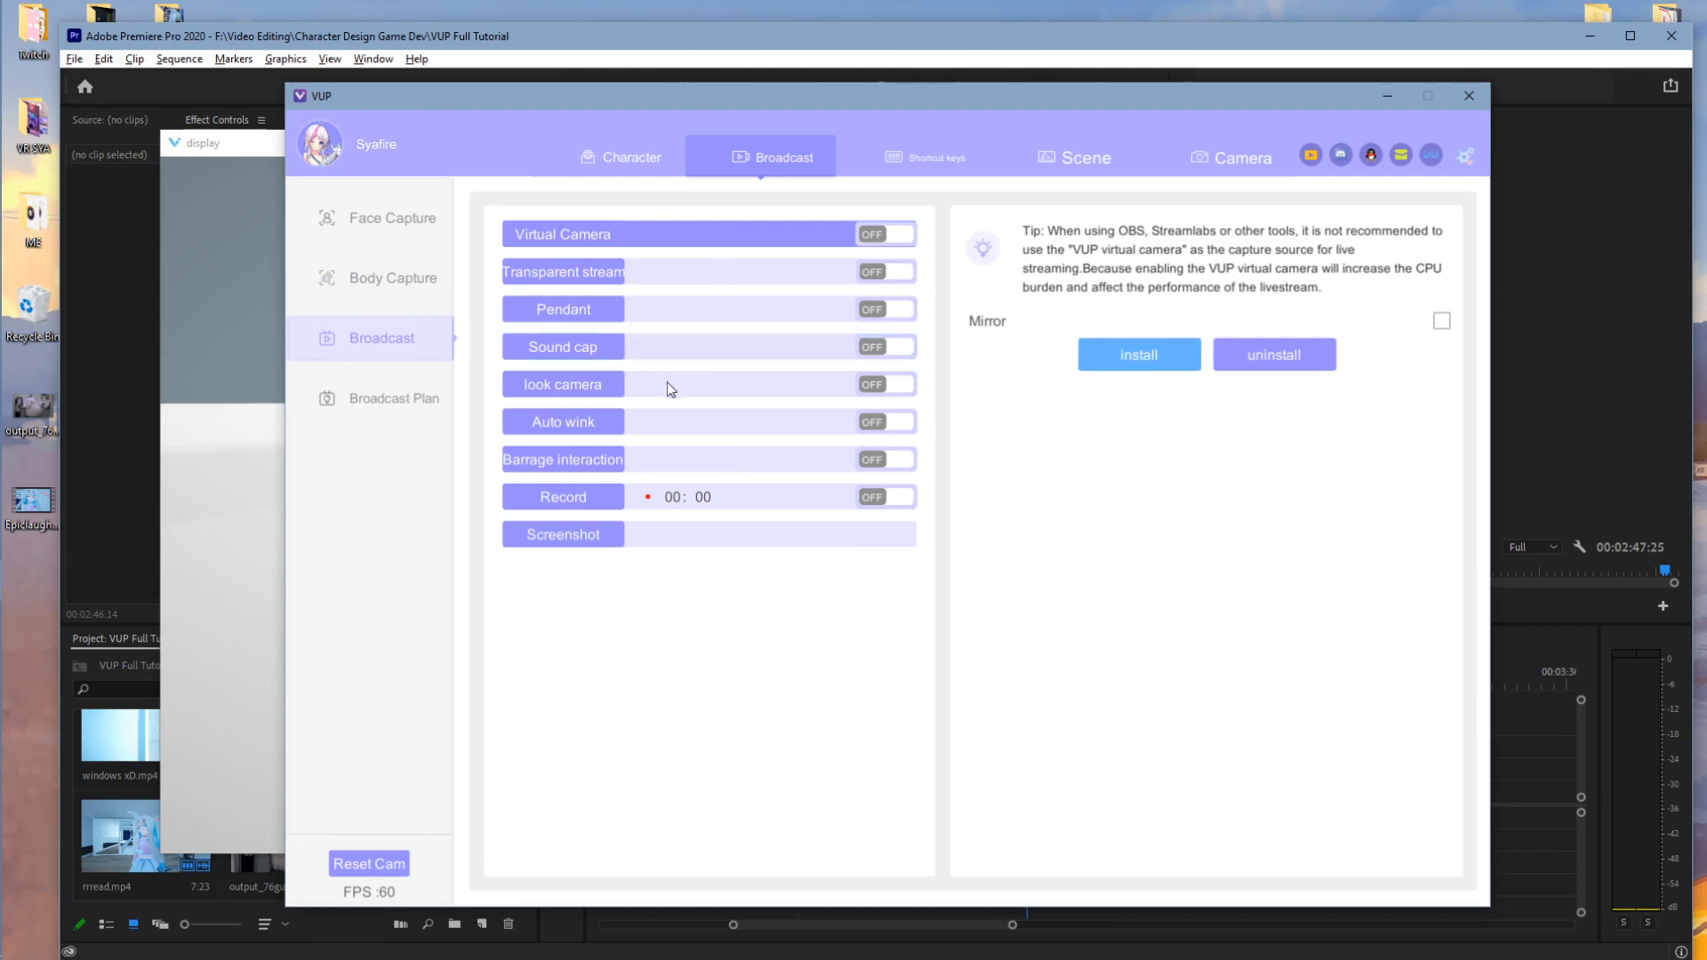
drag(857, 89, 1083, 130)
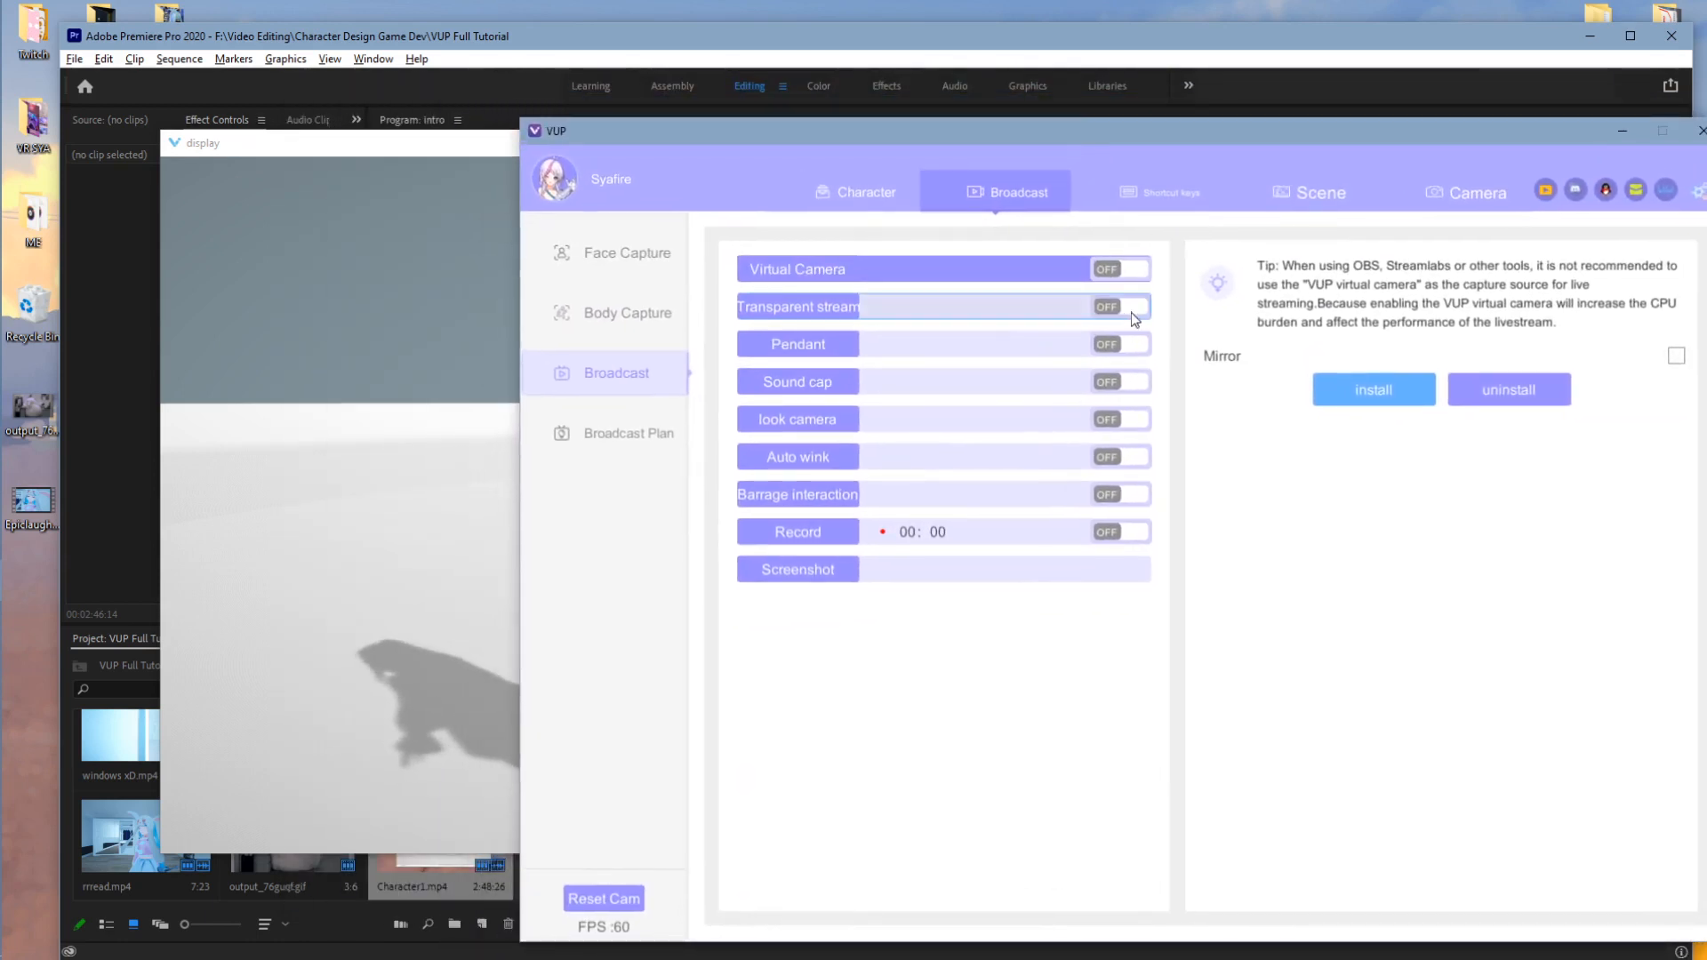
click(1122, 347)
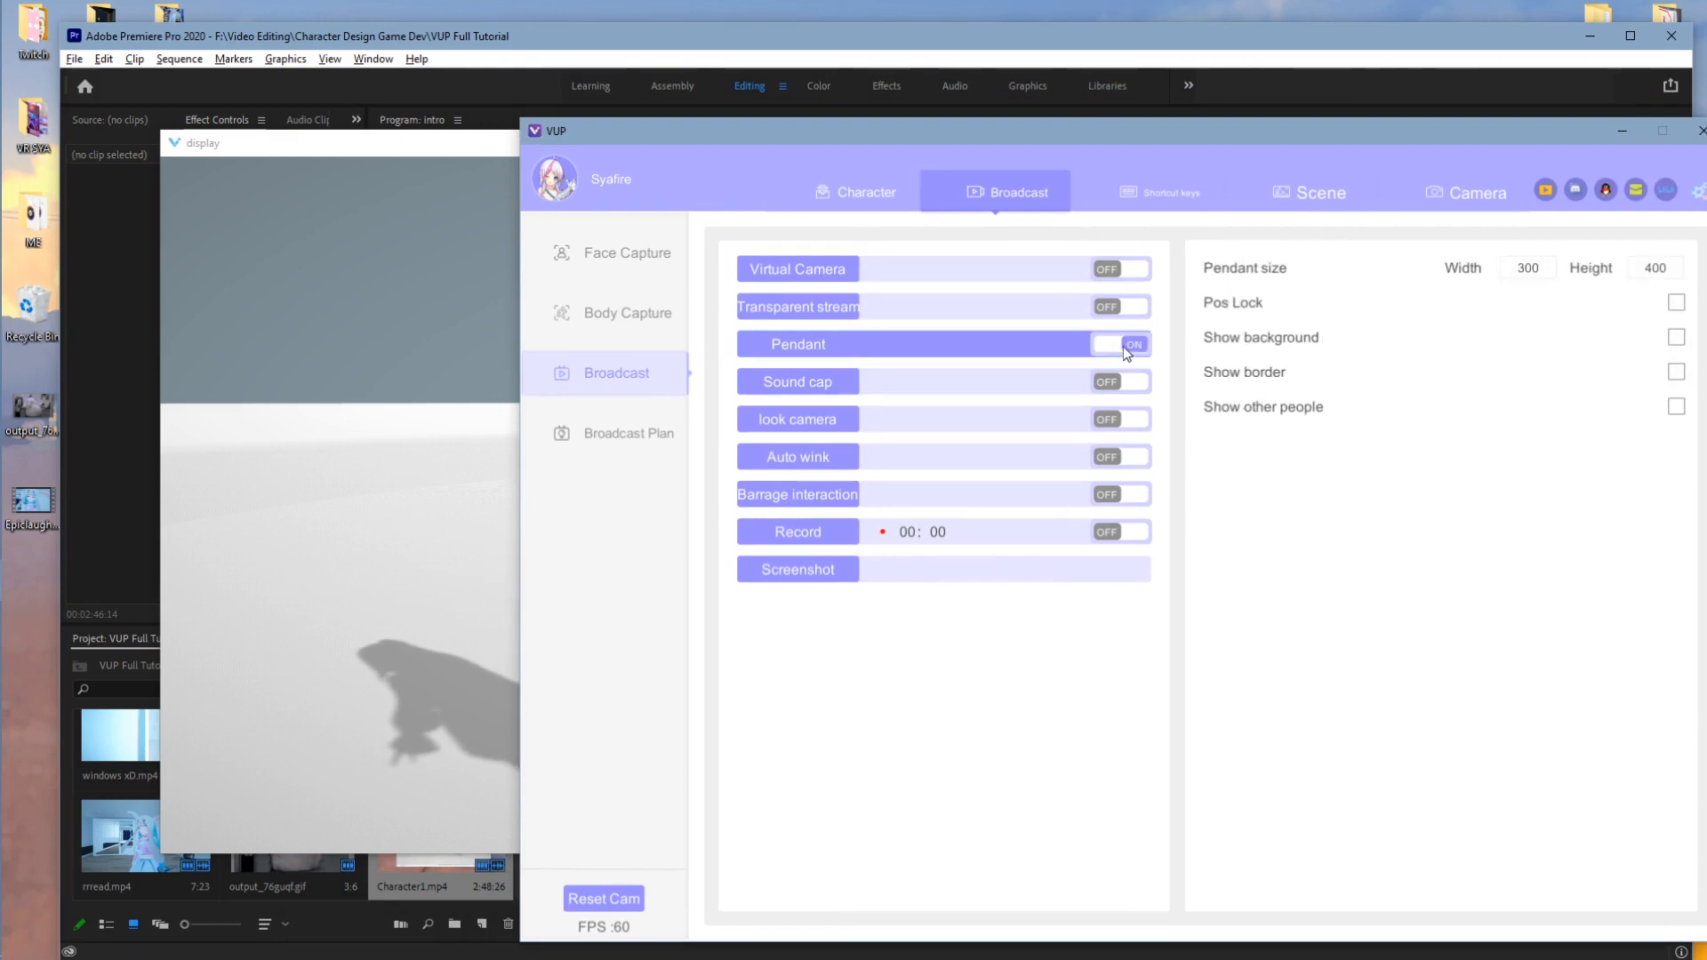
click(382, 344)
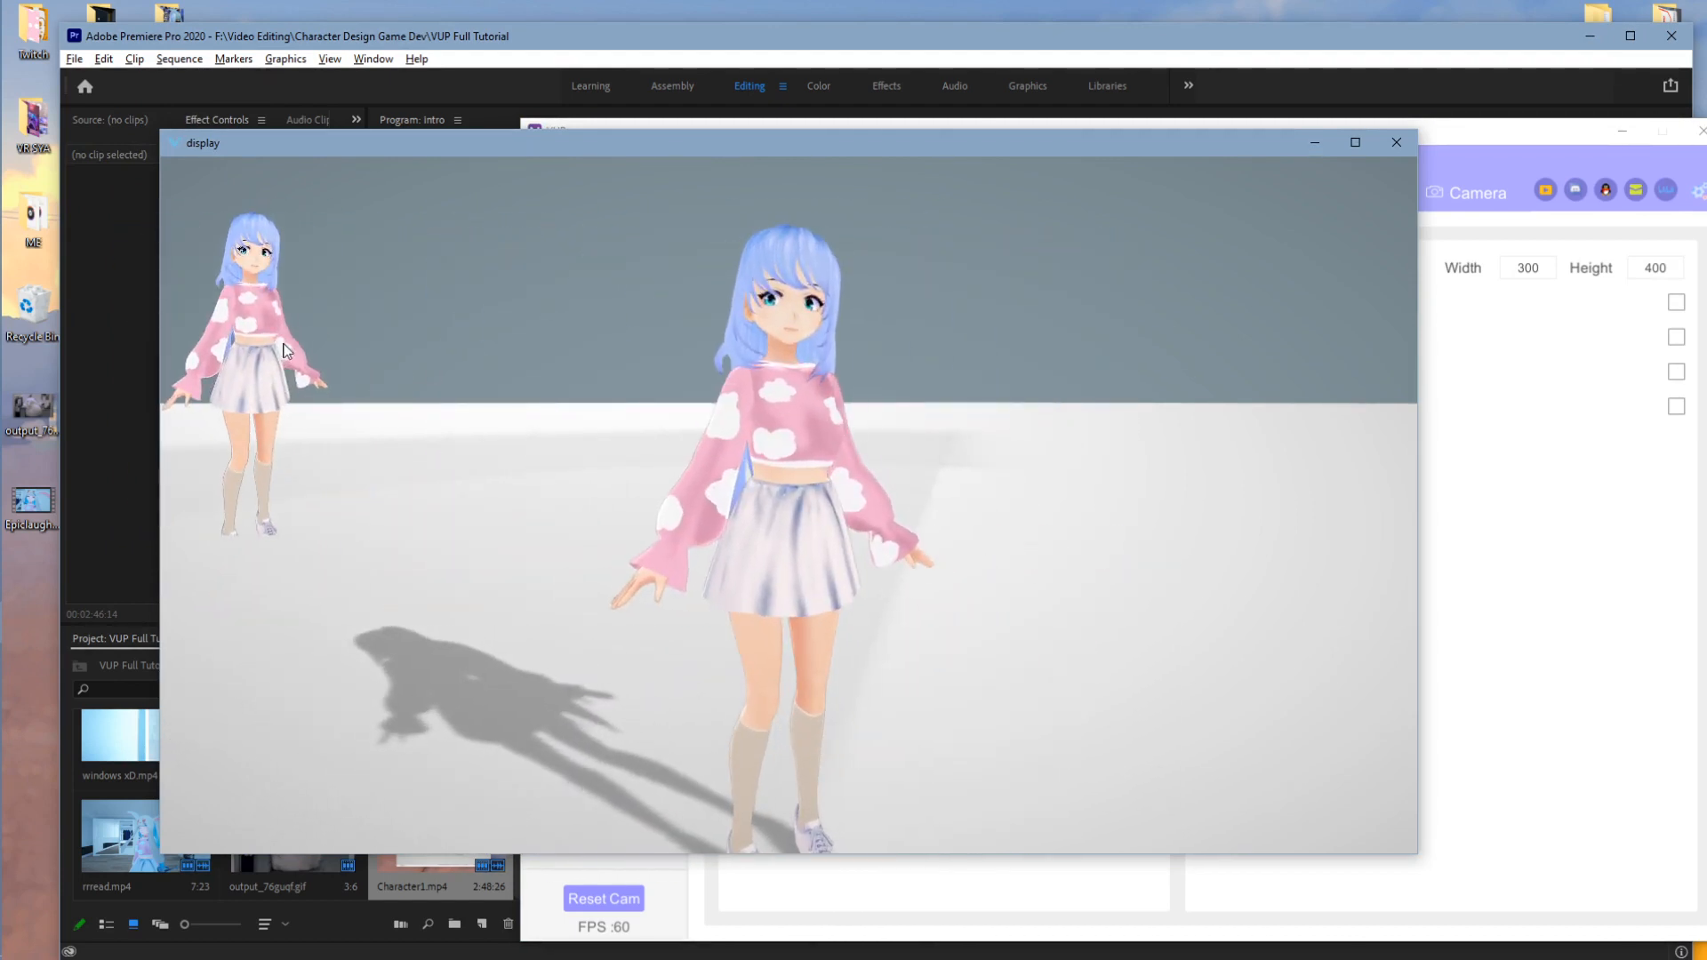
drag(469, 146, 620, 622)
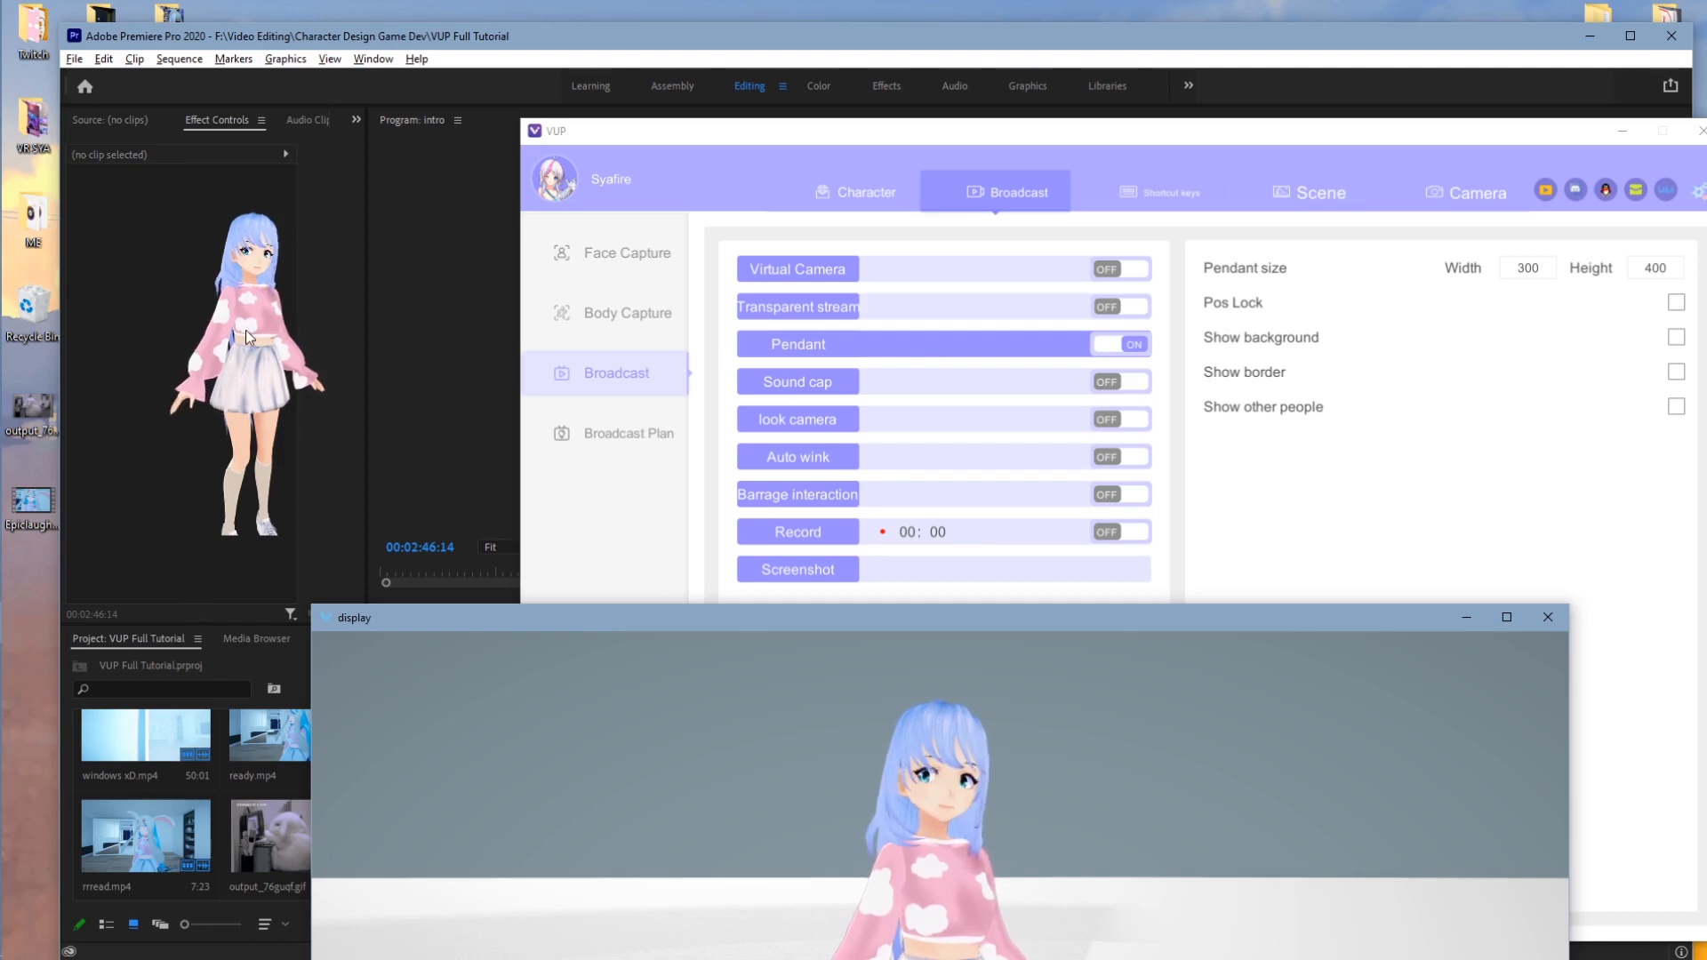
click(1133, 345)
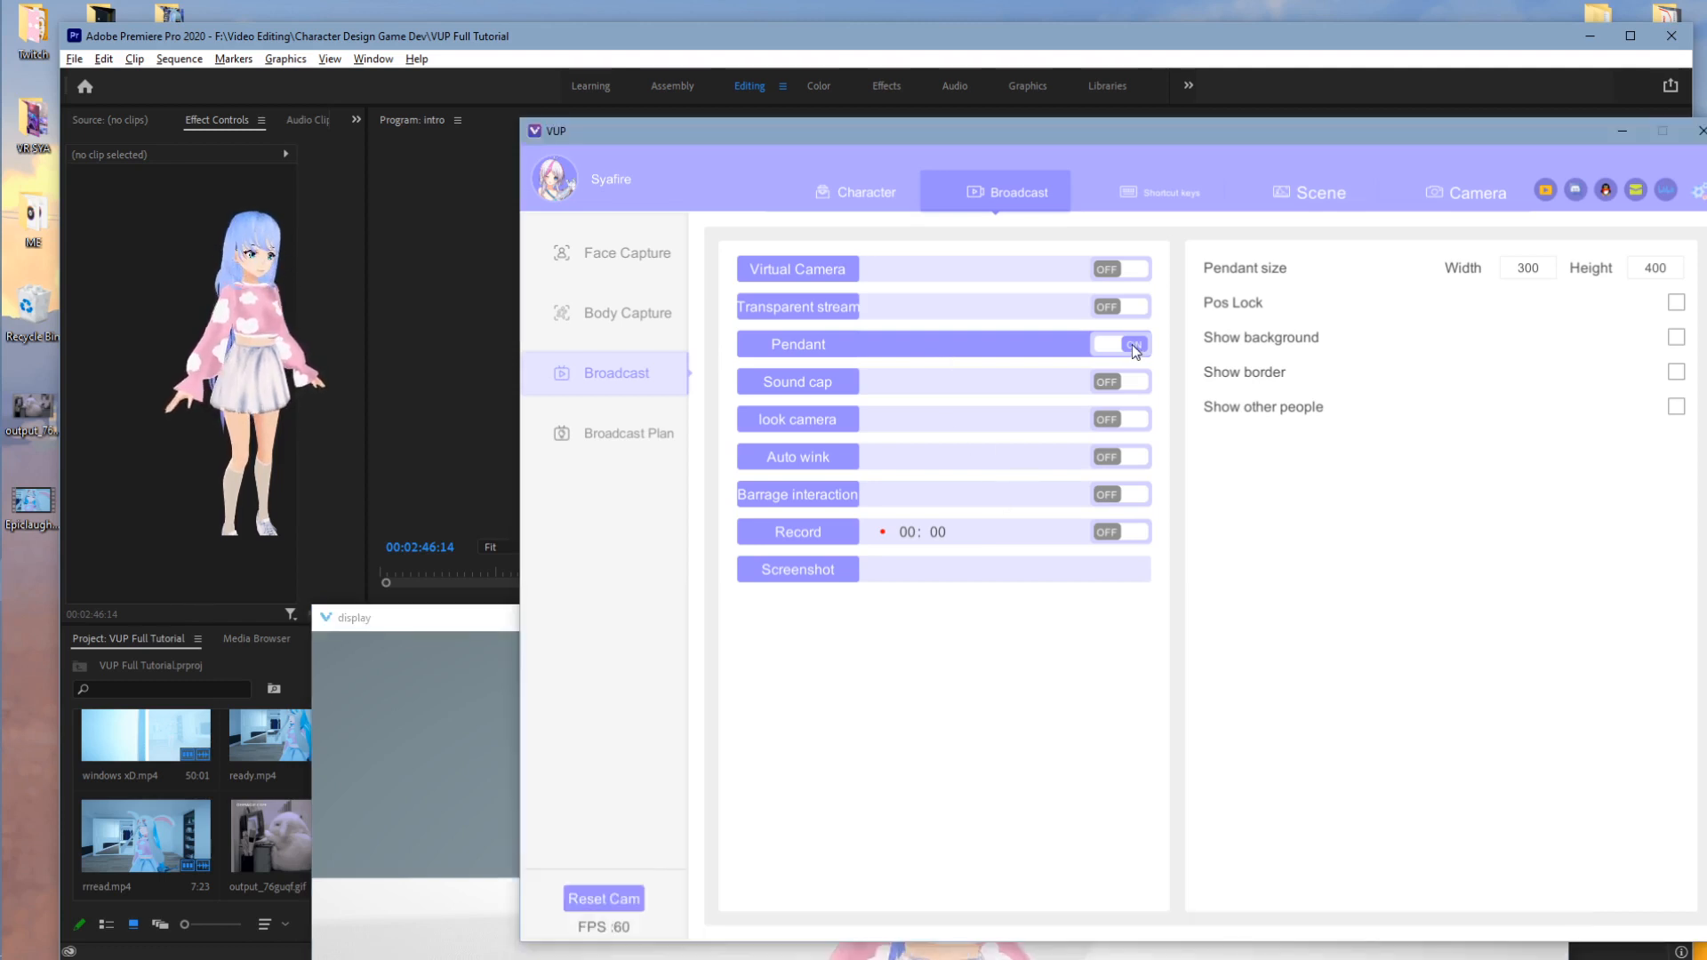
click(1133, 342)
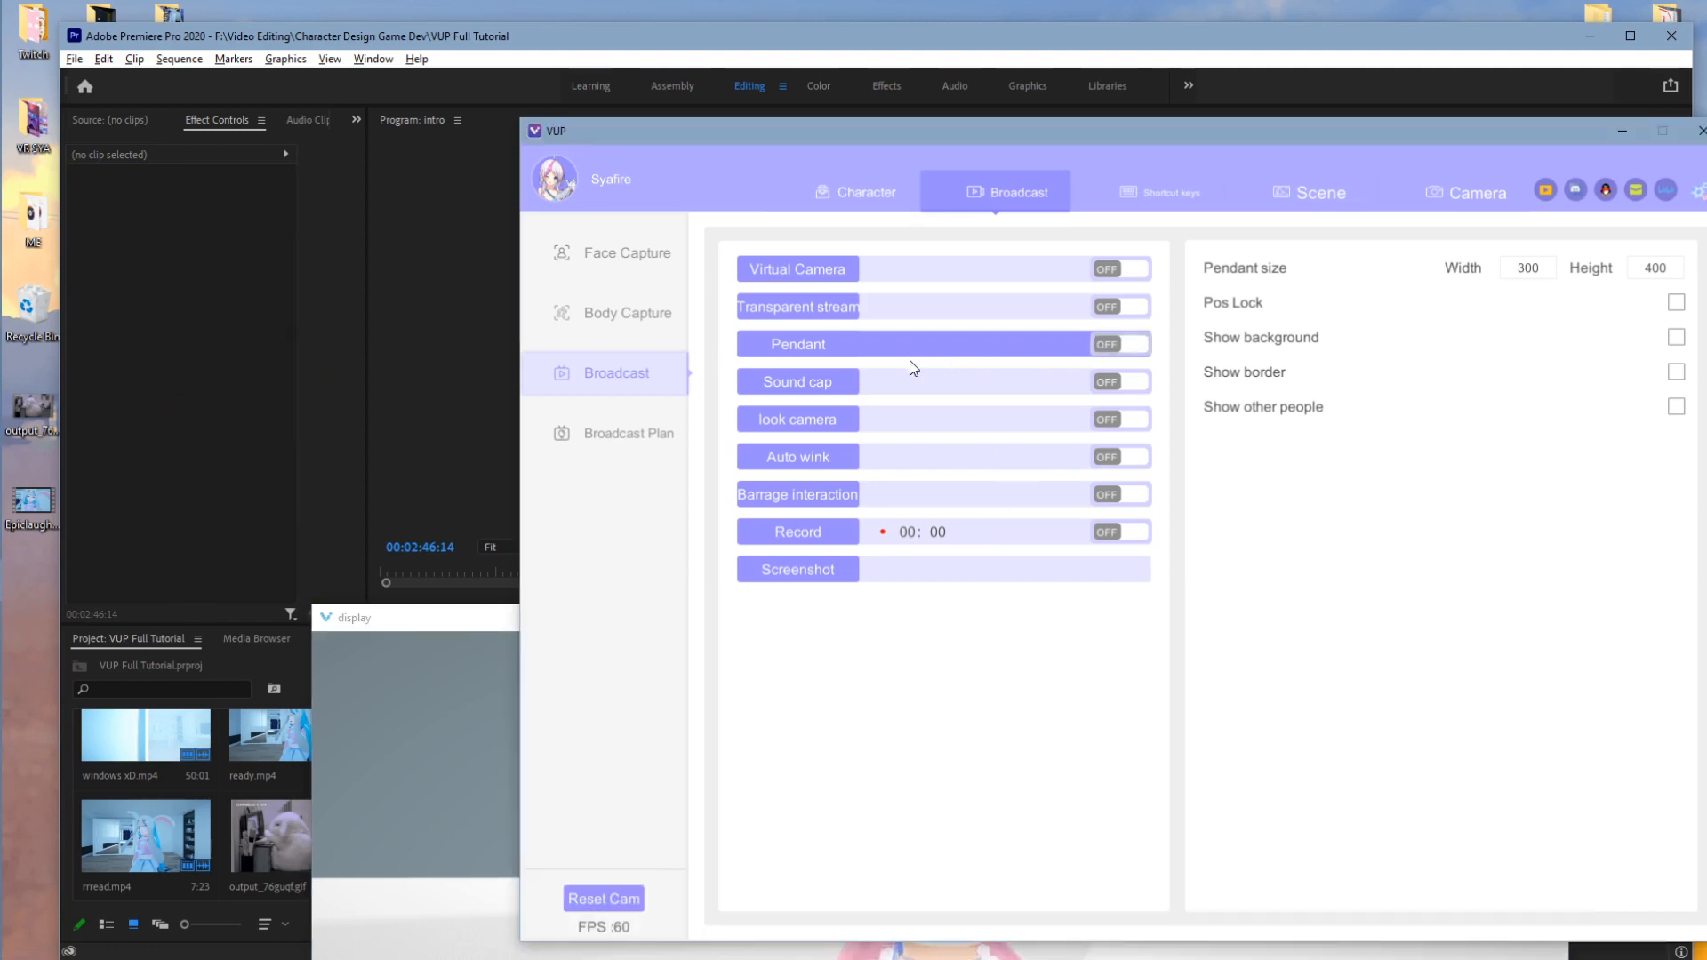
click(620, 430)
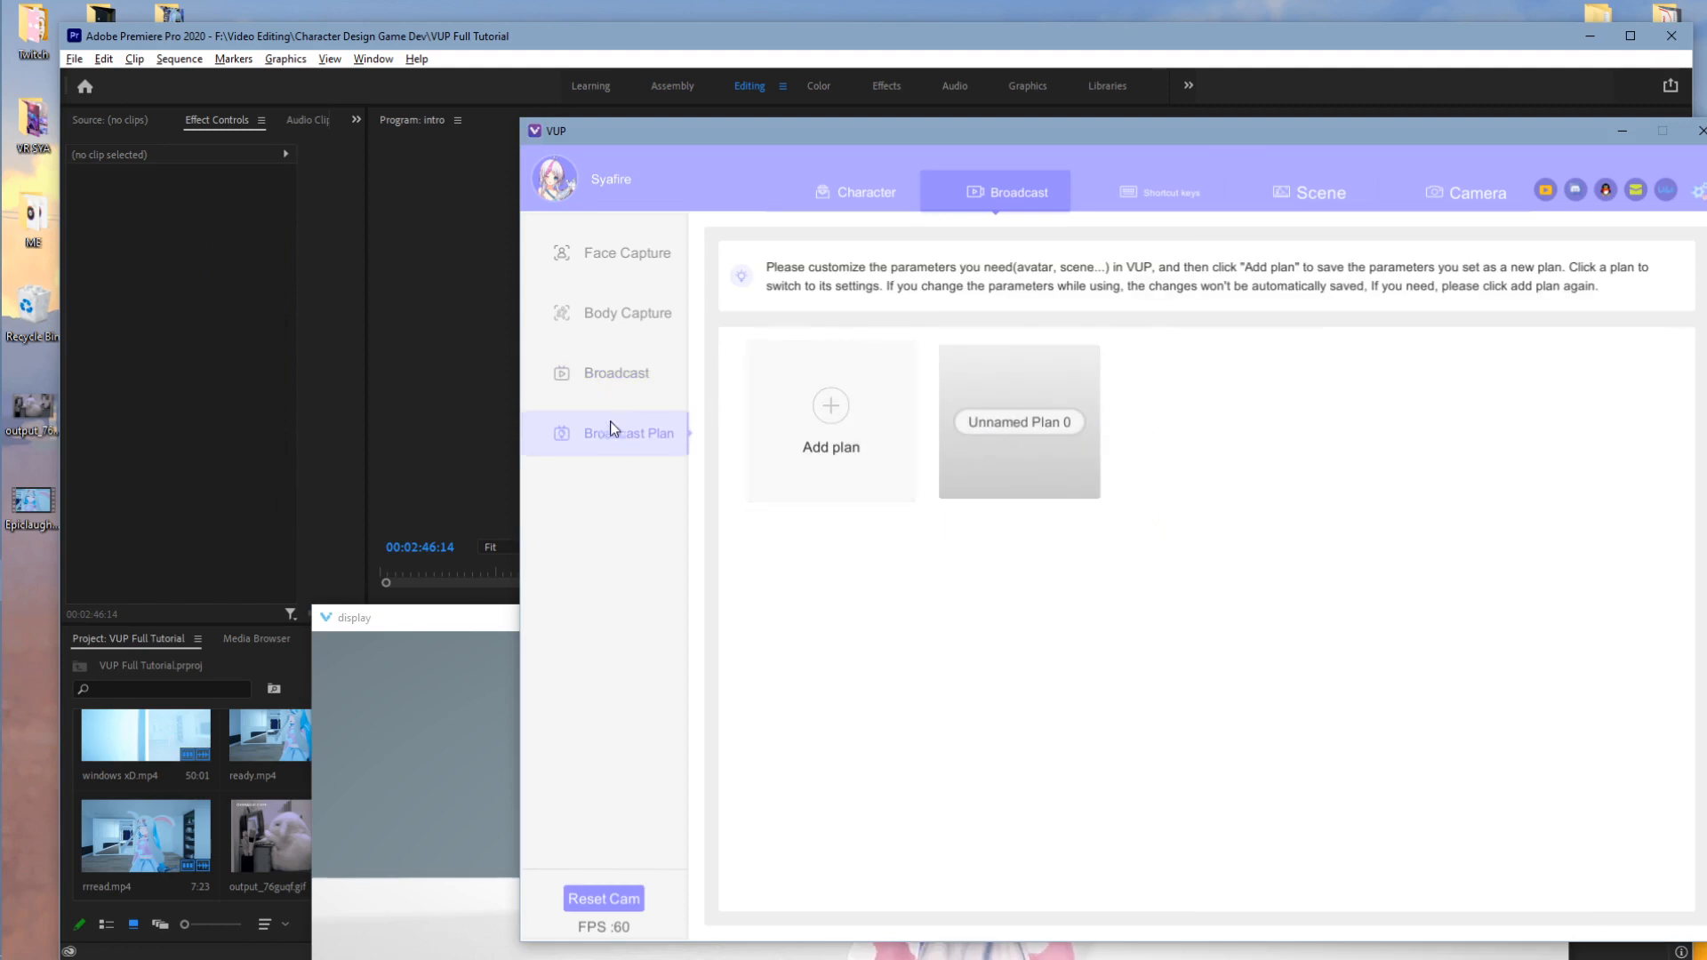
- Rename the broadcast plan to 'Sya Main', apply it, and go back to the Character page
drag(1109, 423, 969, 424)
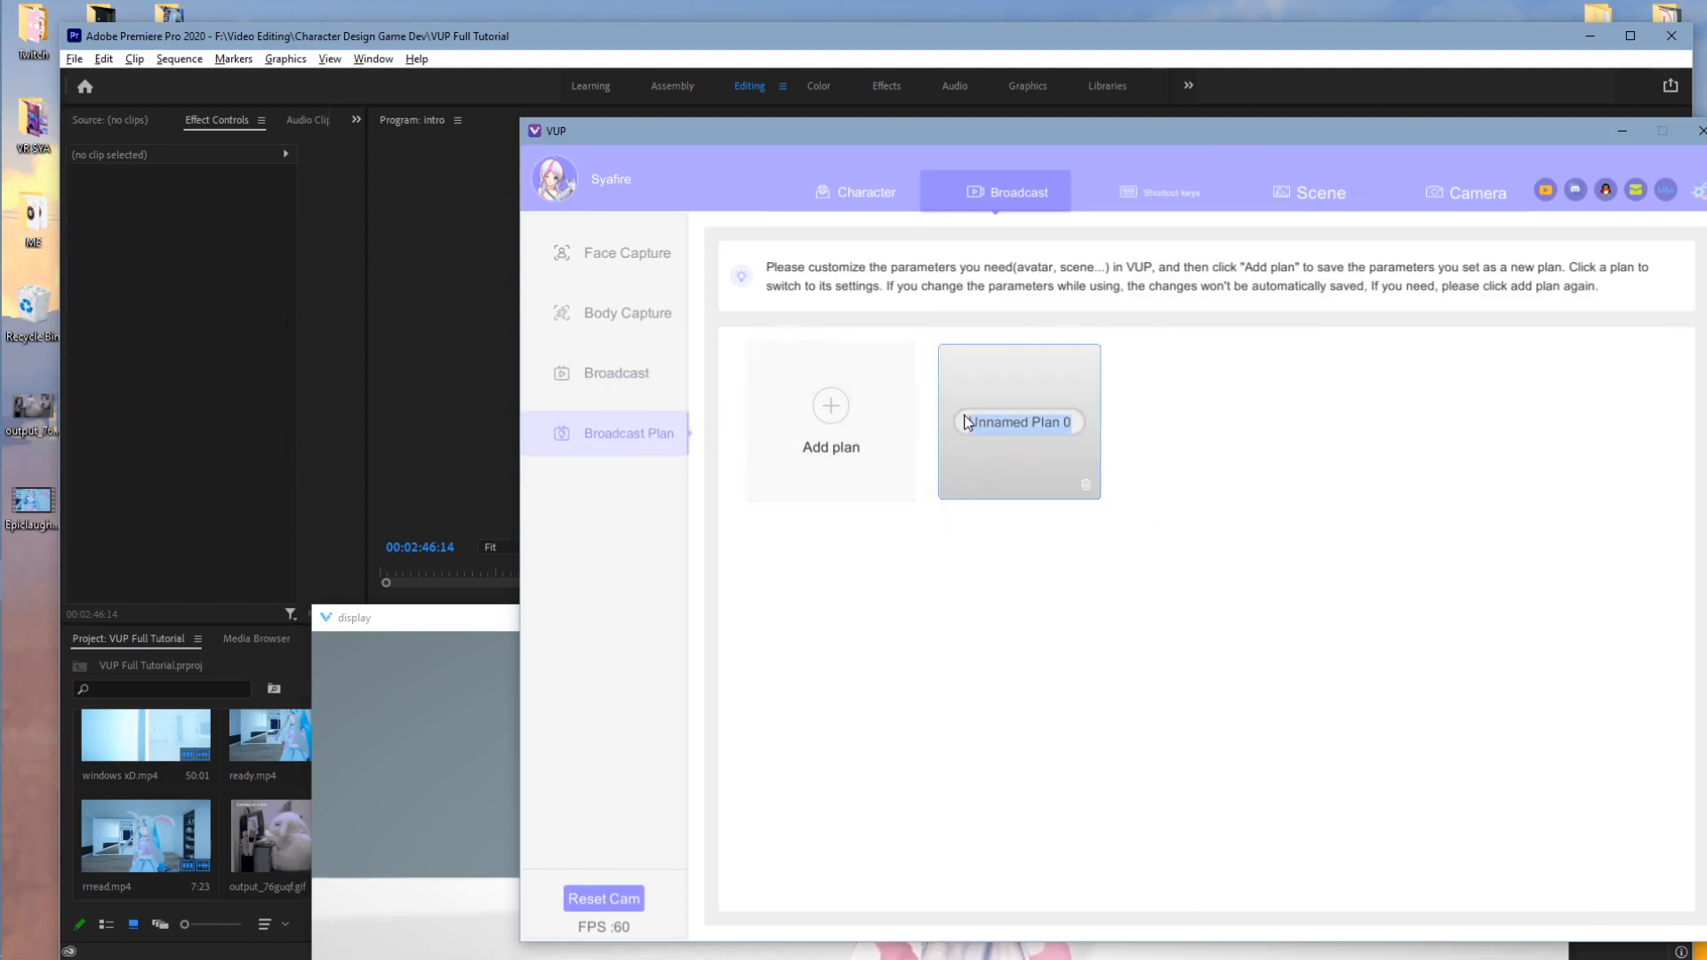
text(Sya)
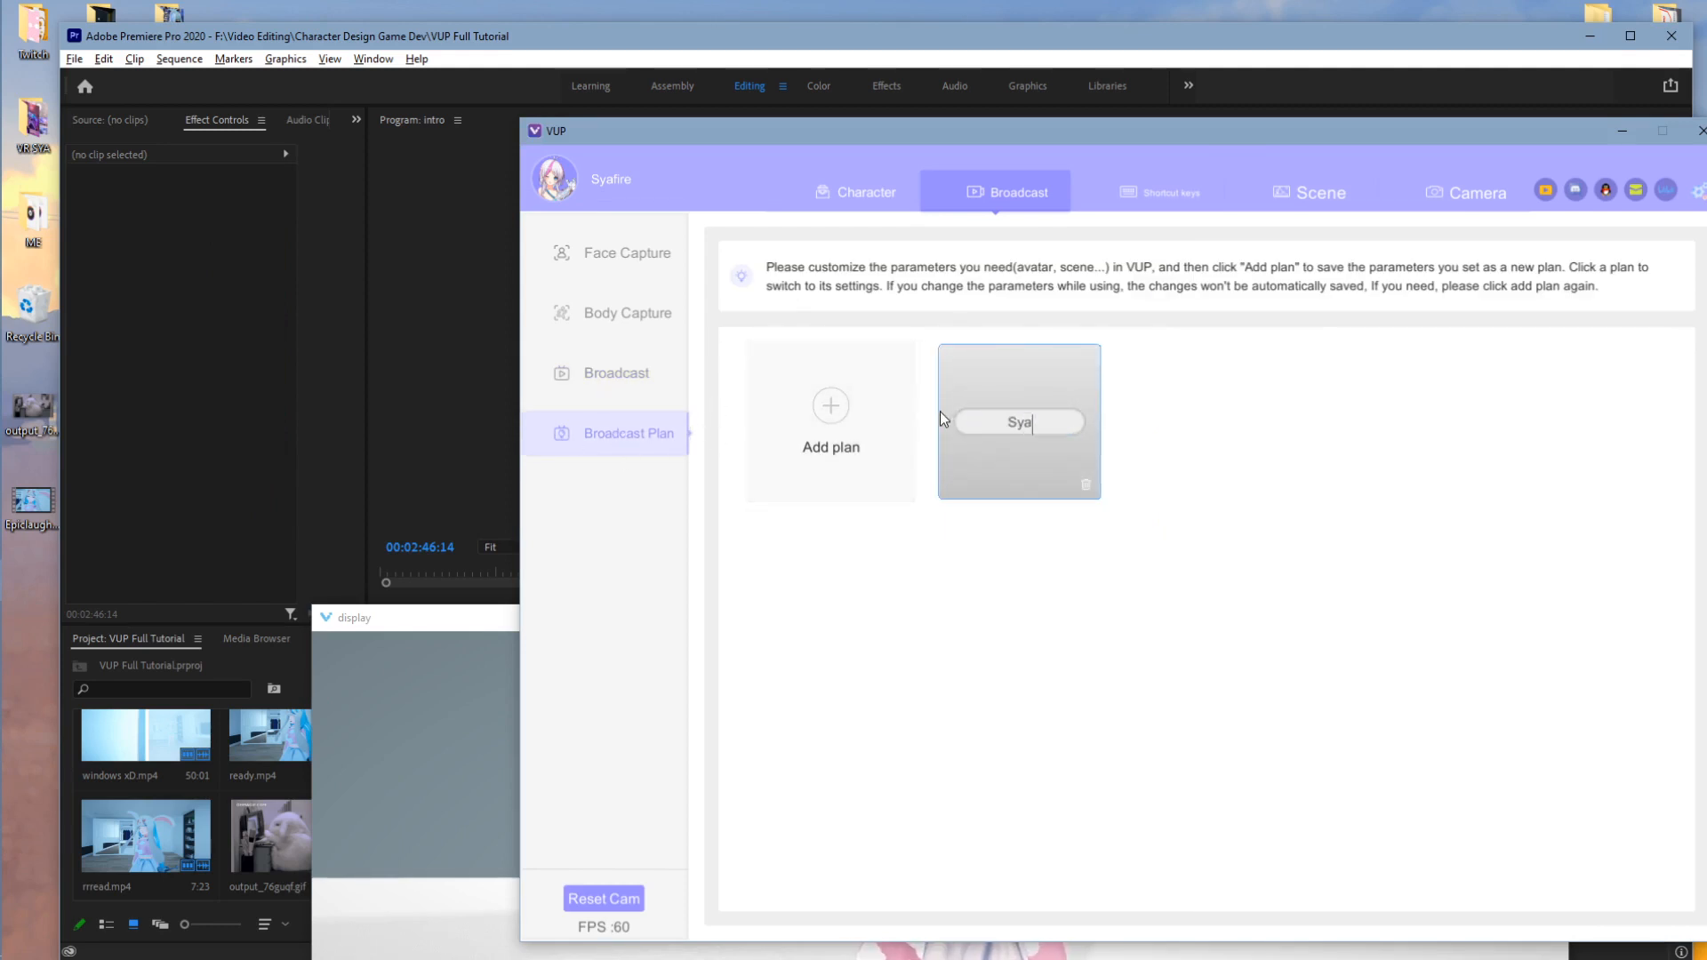
text( Main)
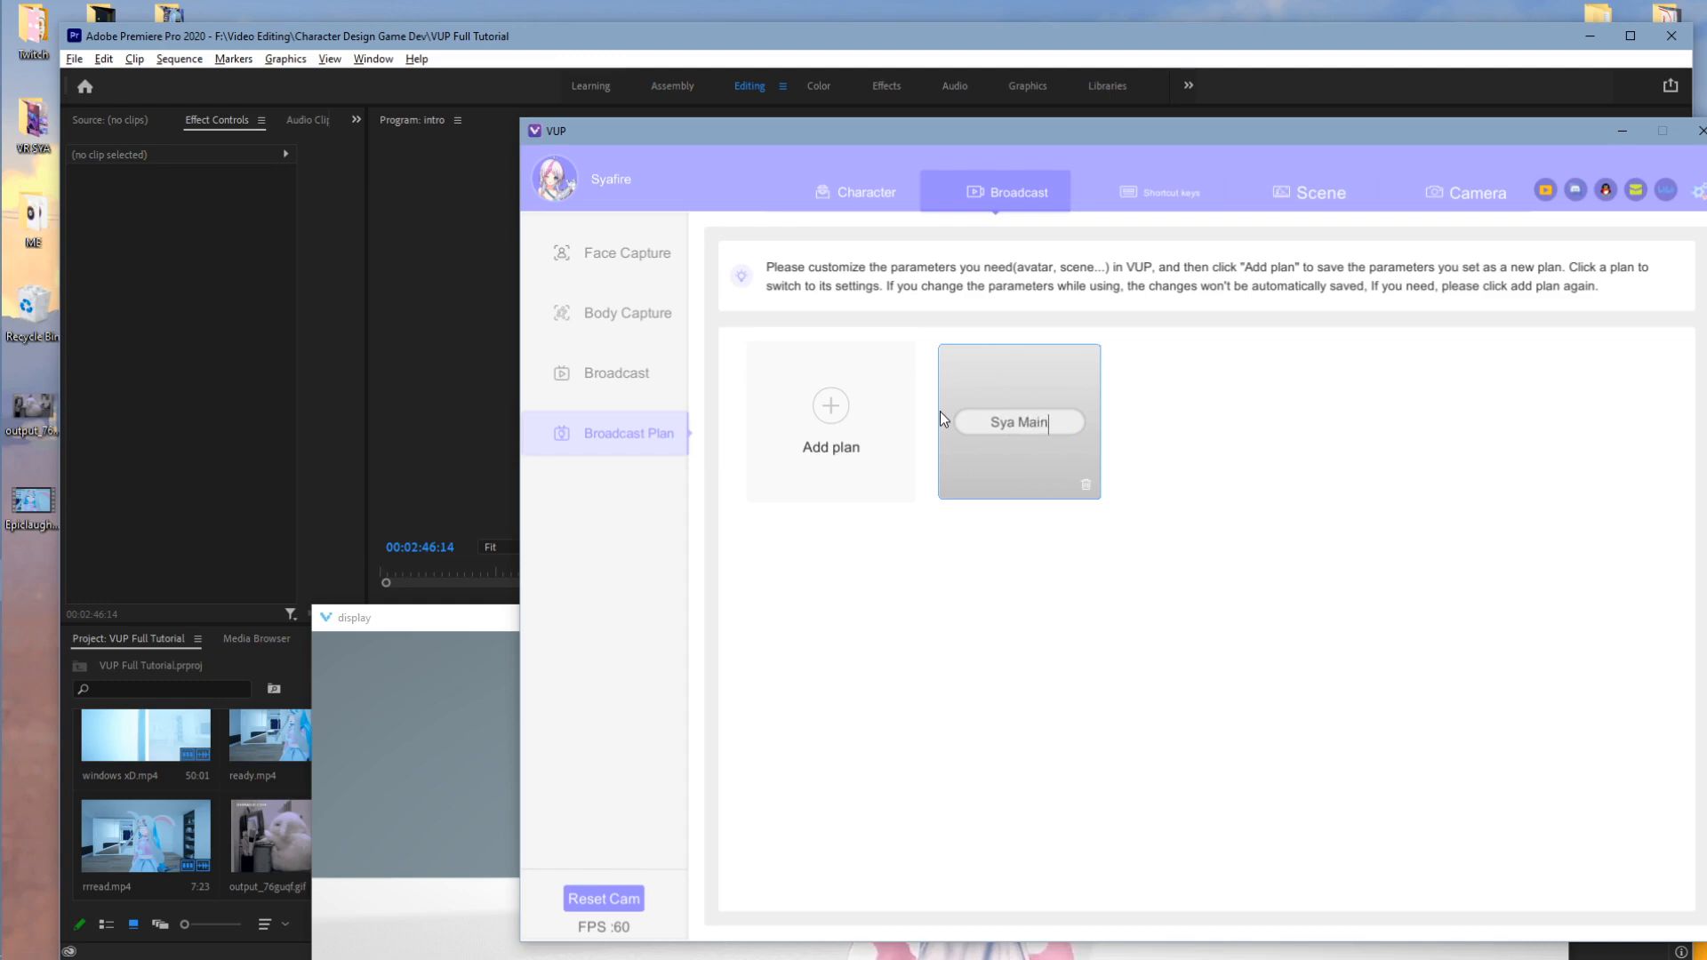
key(Return)
click(1027, 483)
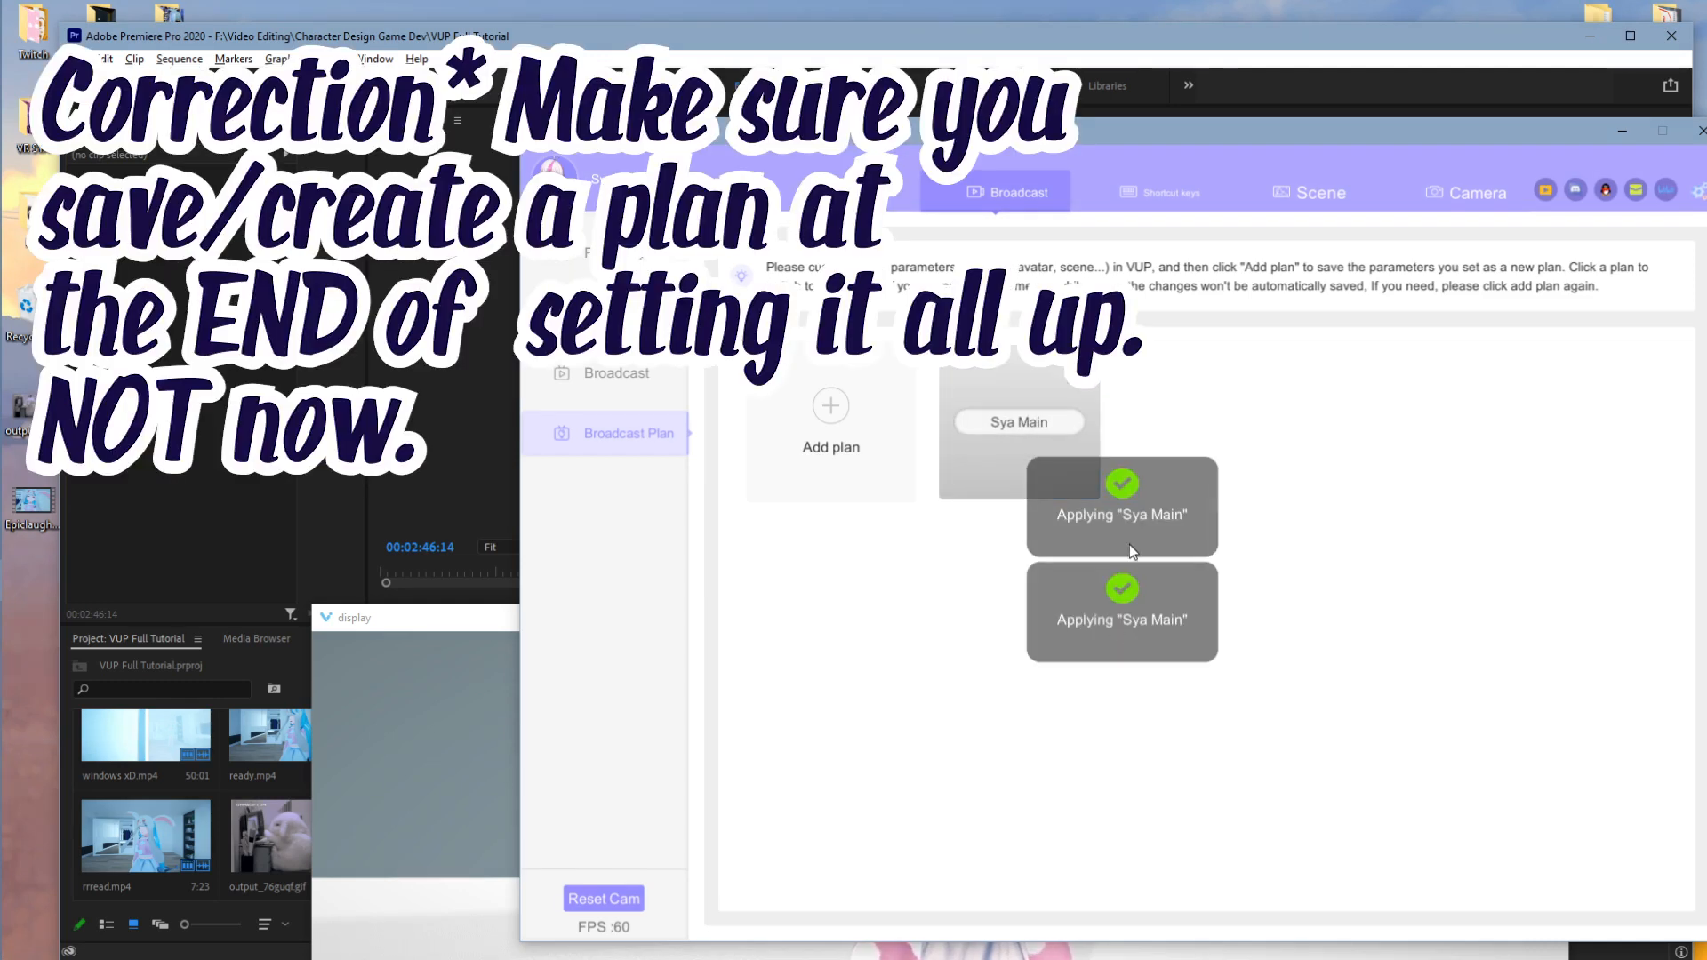
drag(915, 140, 771, 147)
click(716, 192)
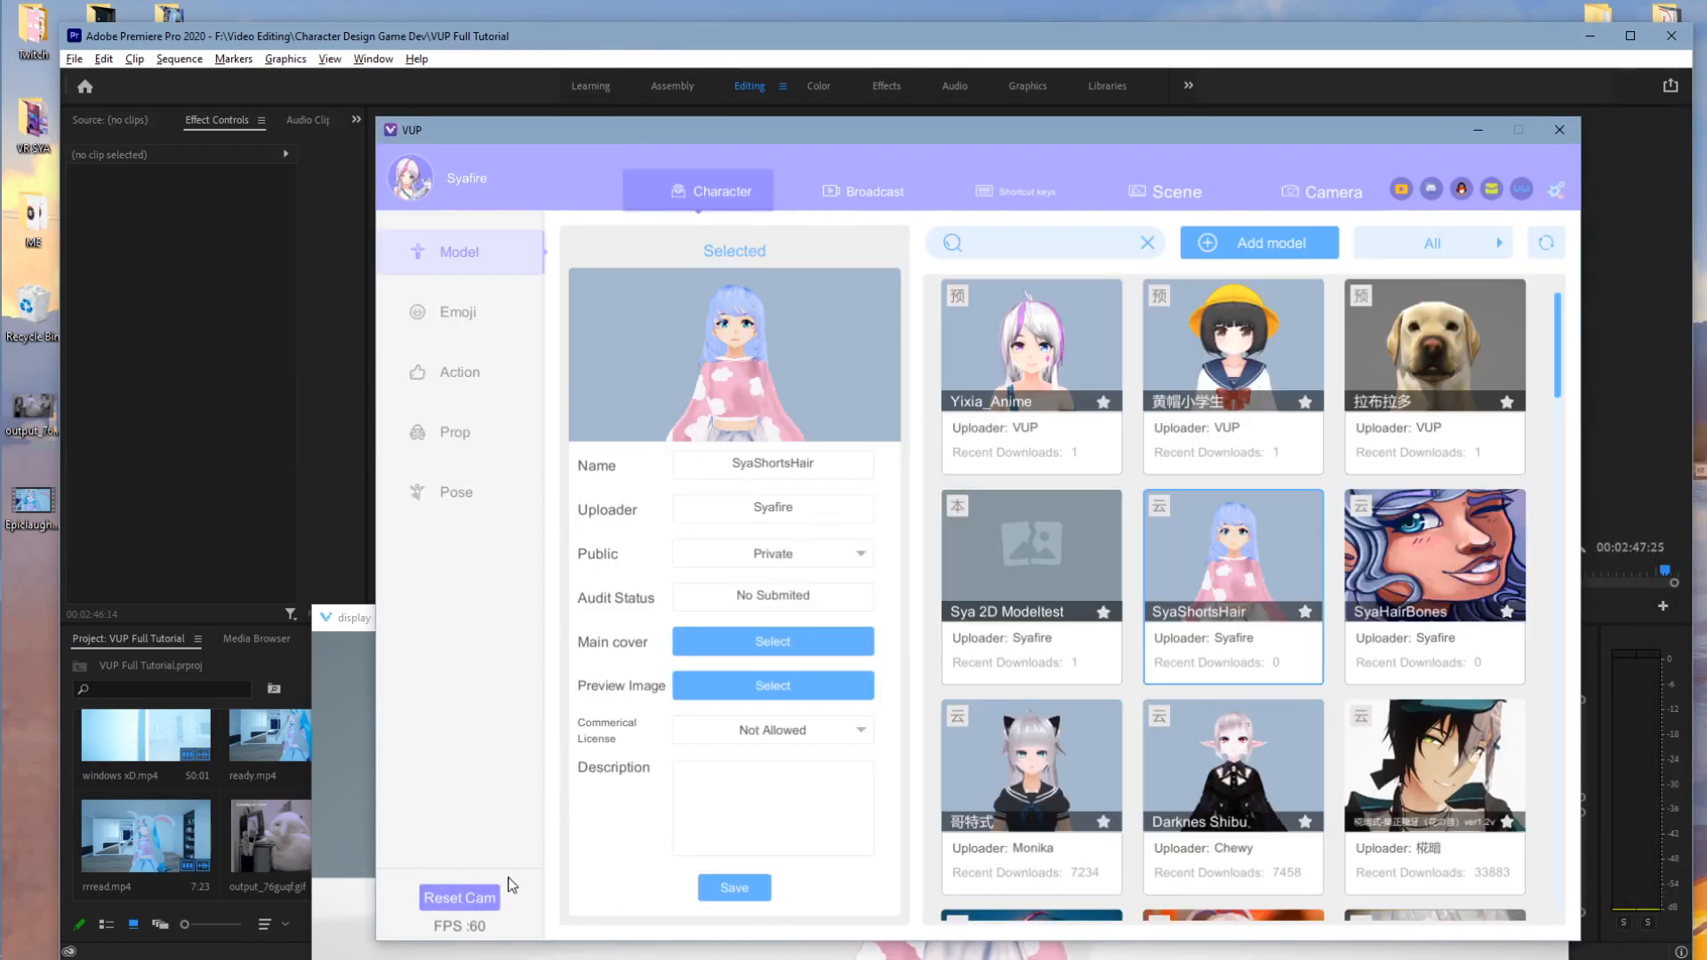
- Tick LowerBody Sway in Face Capture, then open the Character Emoji expression presets
click(893, 199)
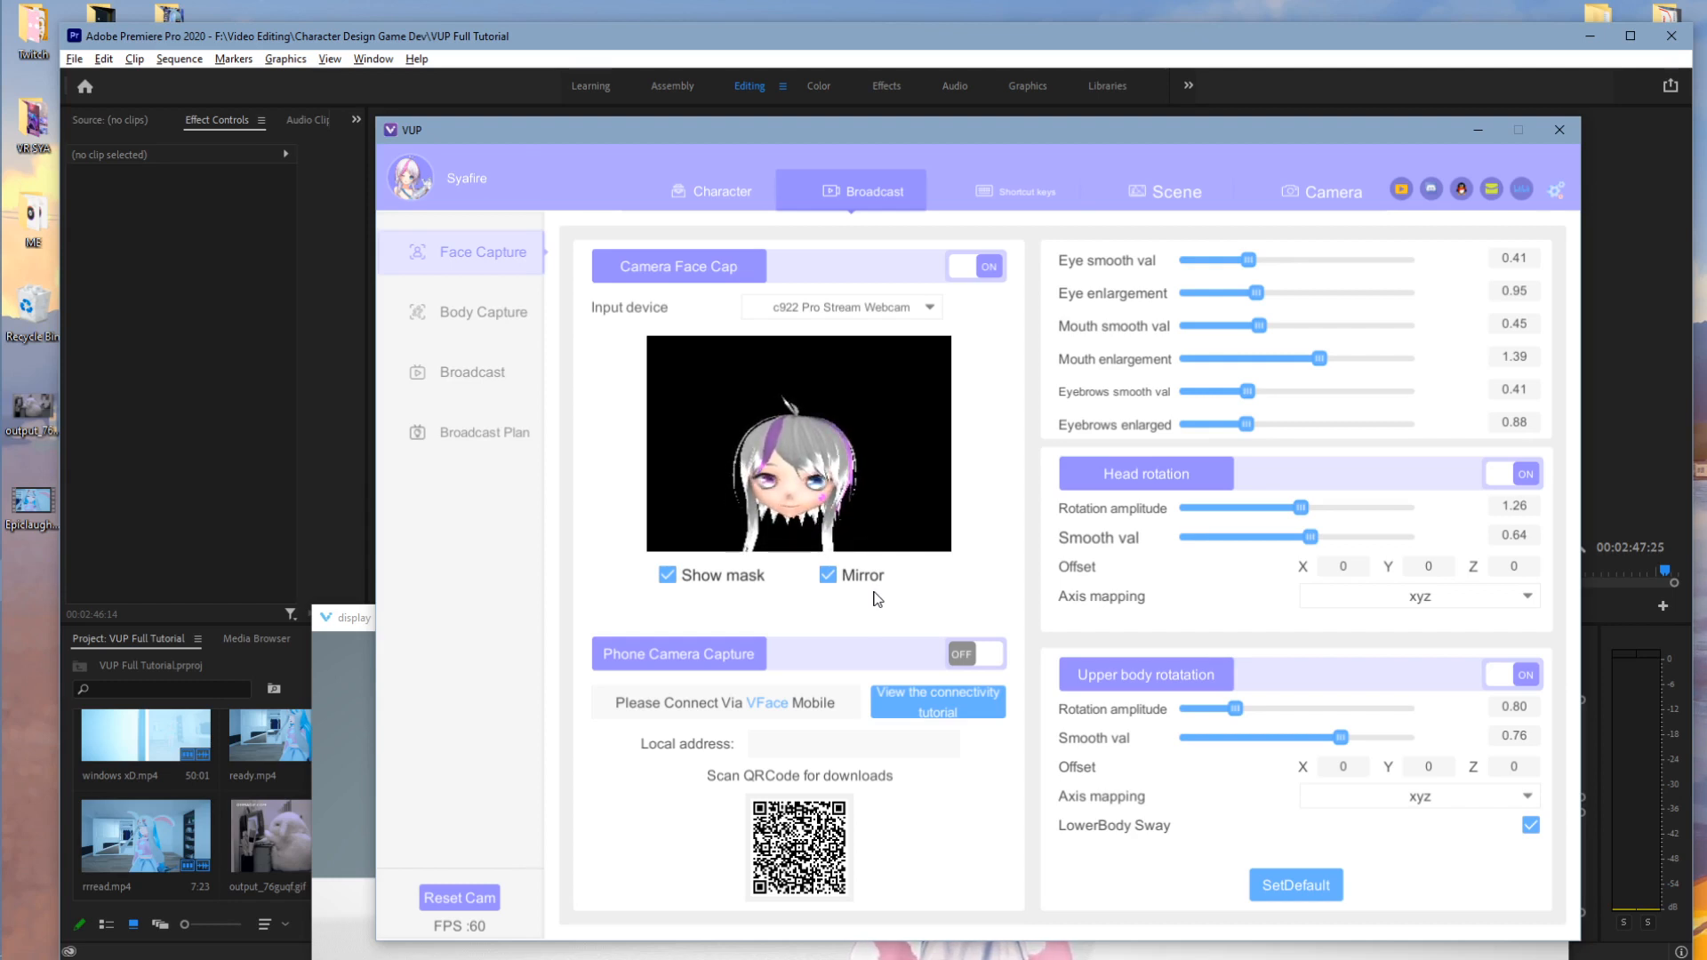
click(1531, 827)
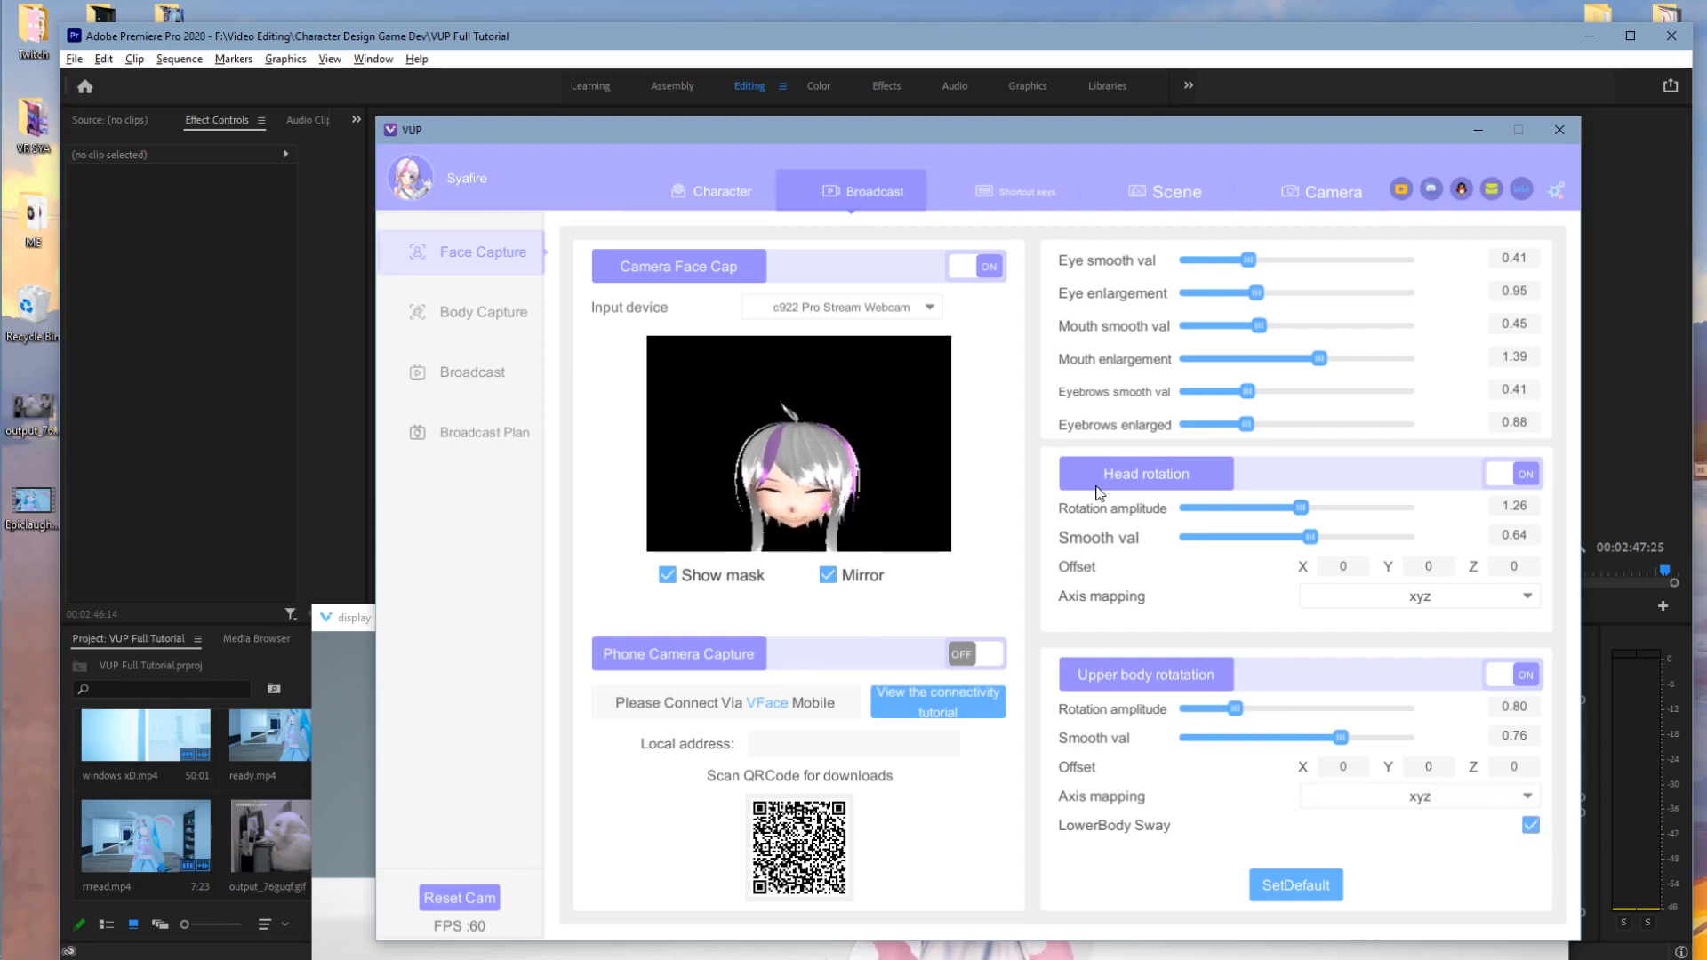
click(698, 182)
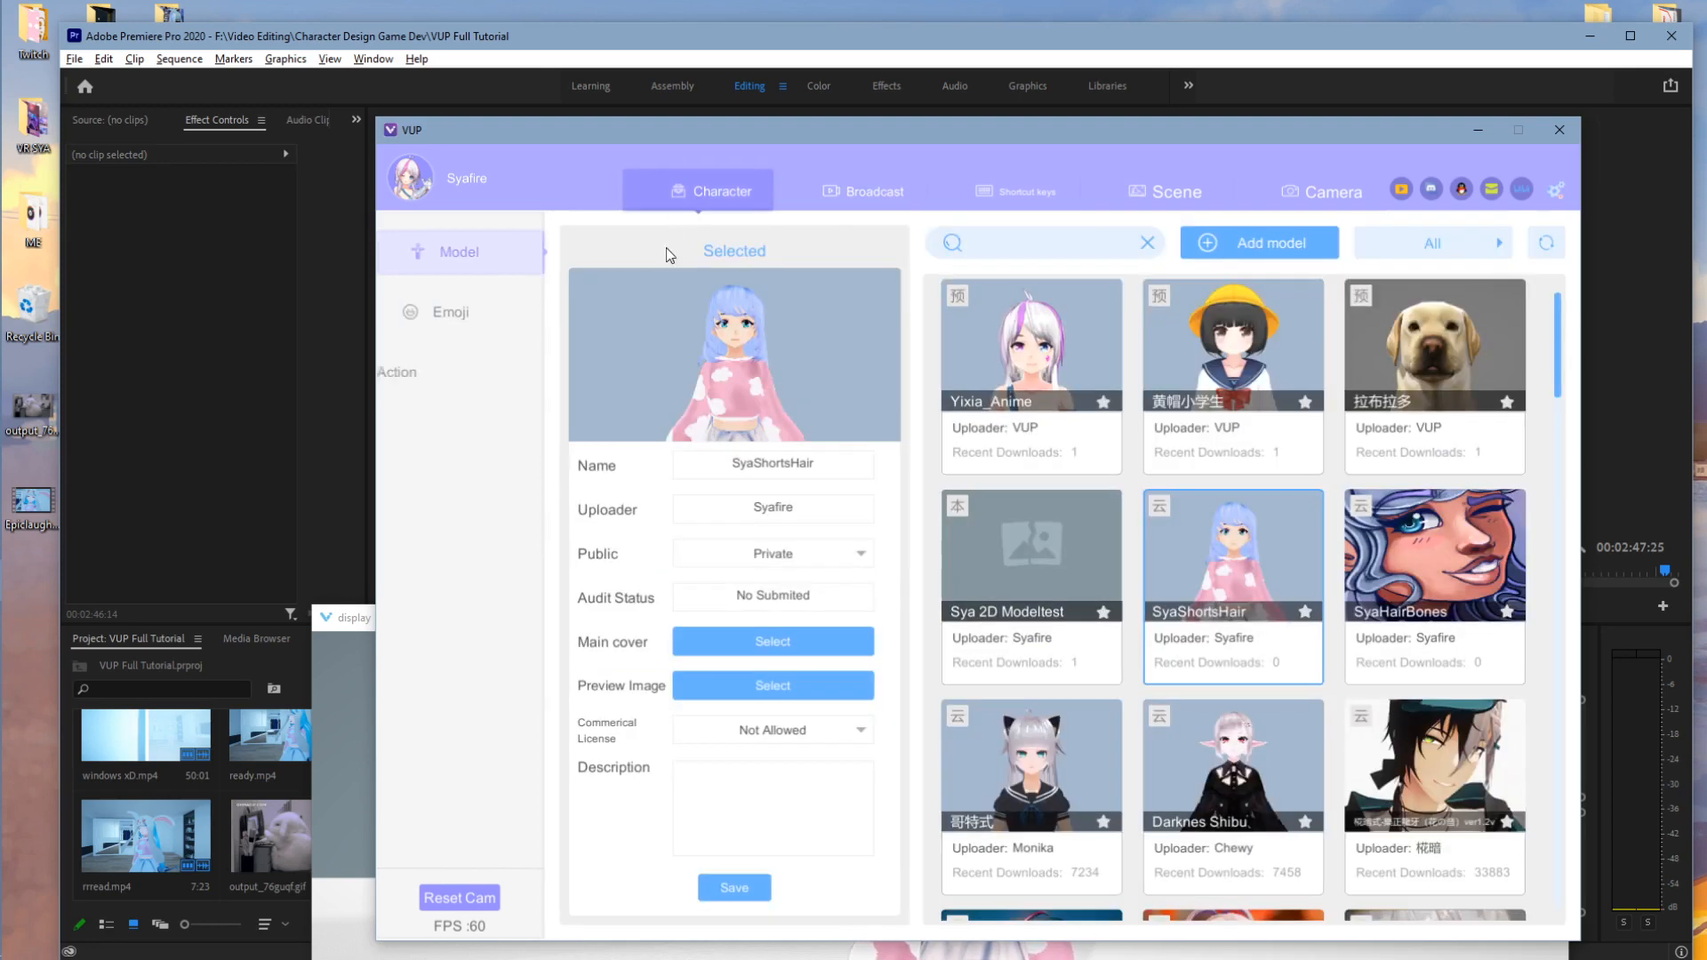
click(468, 308)
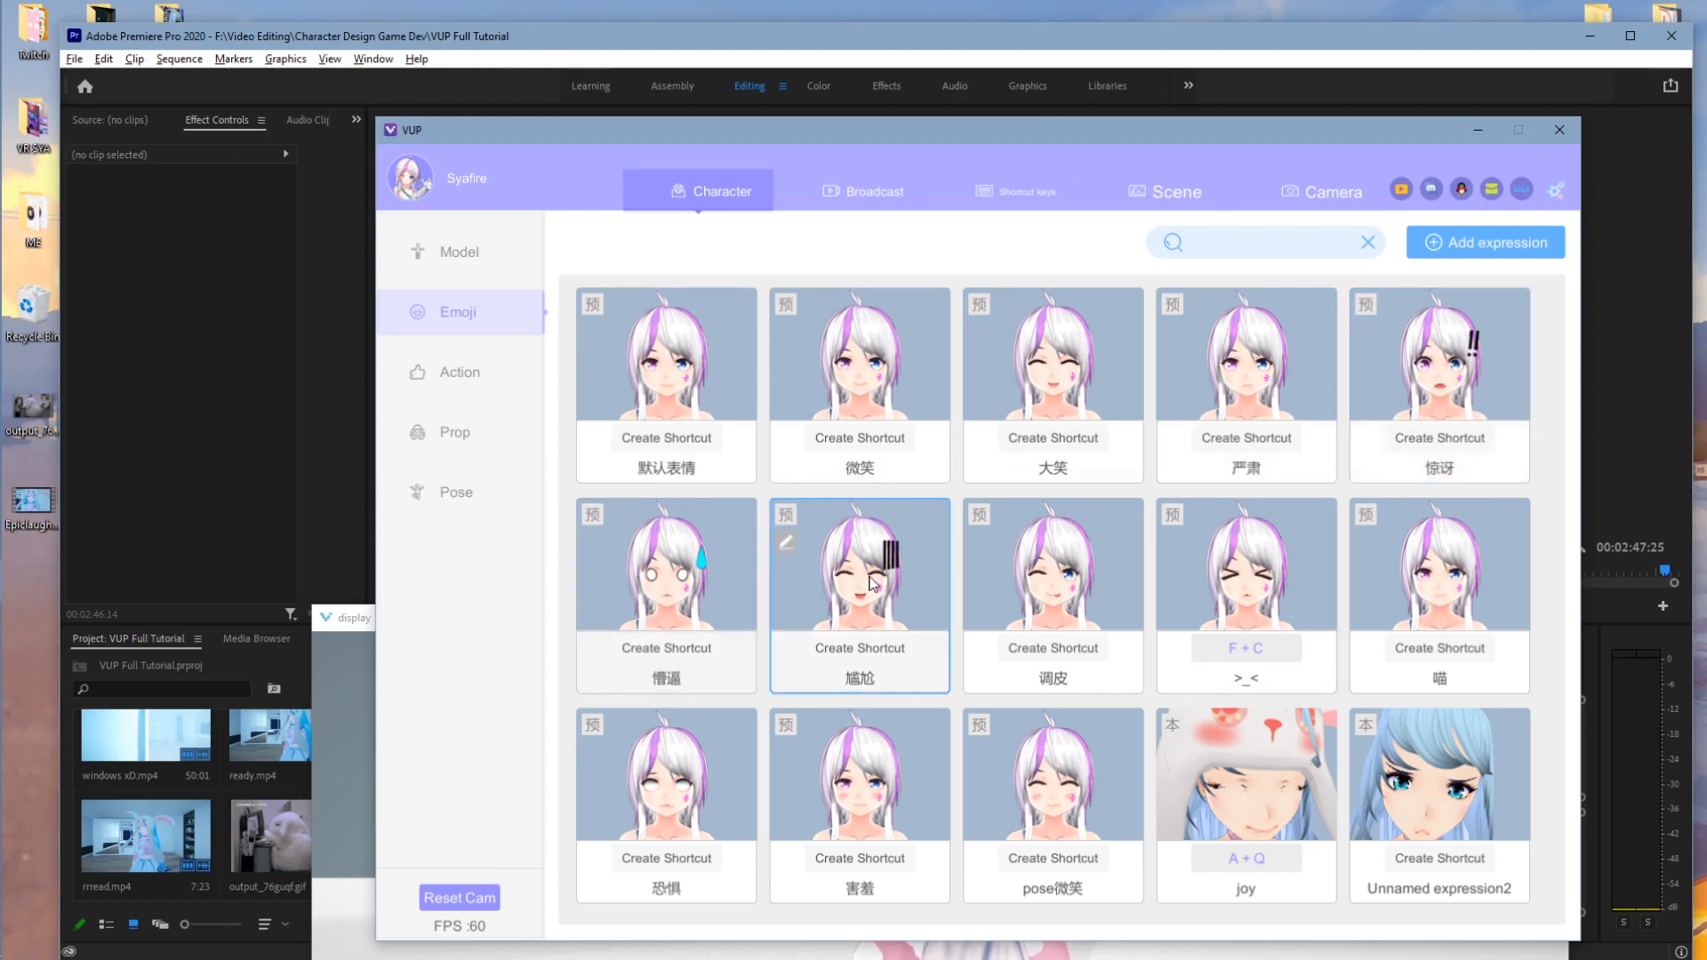
- Check the avatar preview, then leave the Emoji expression library in front of it
click(352, 620)
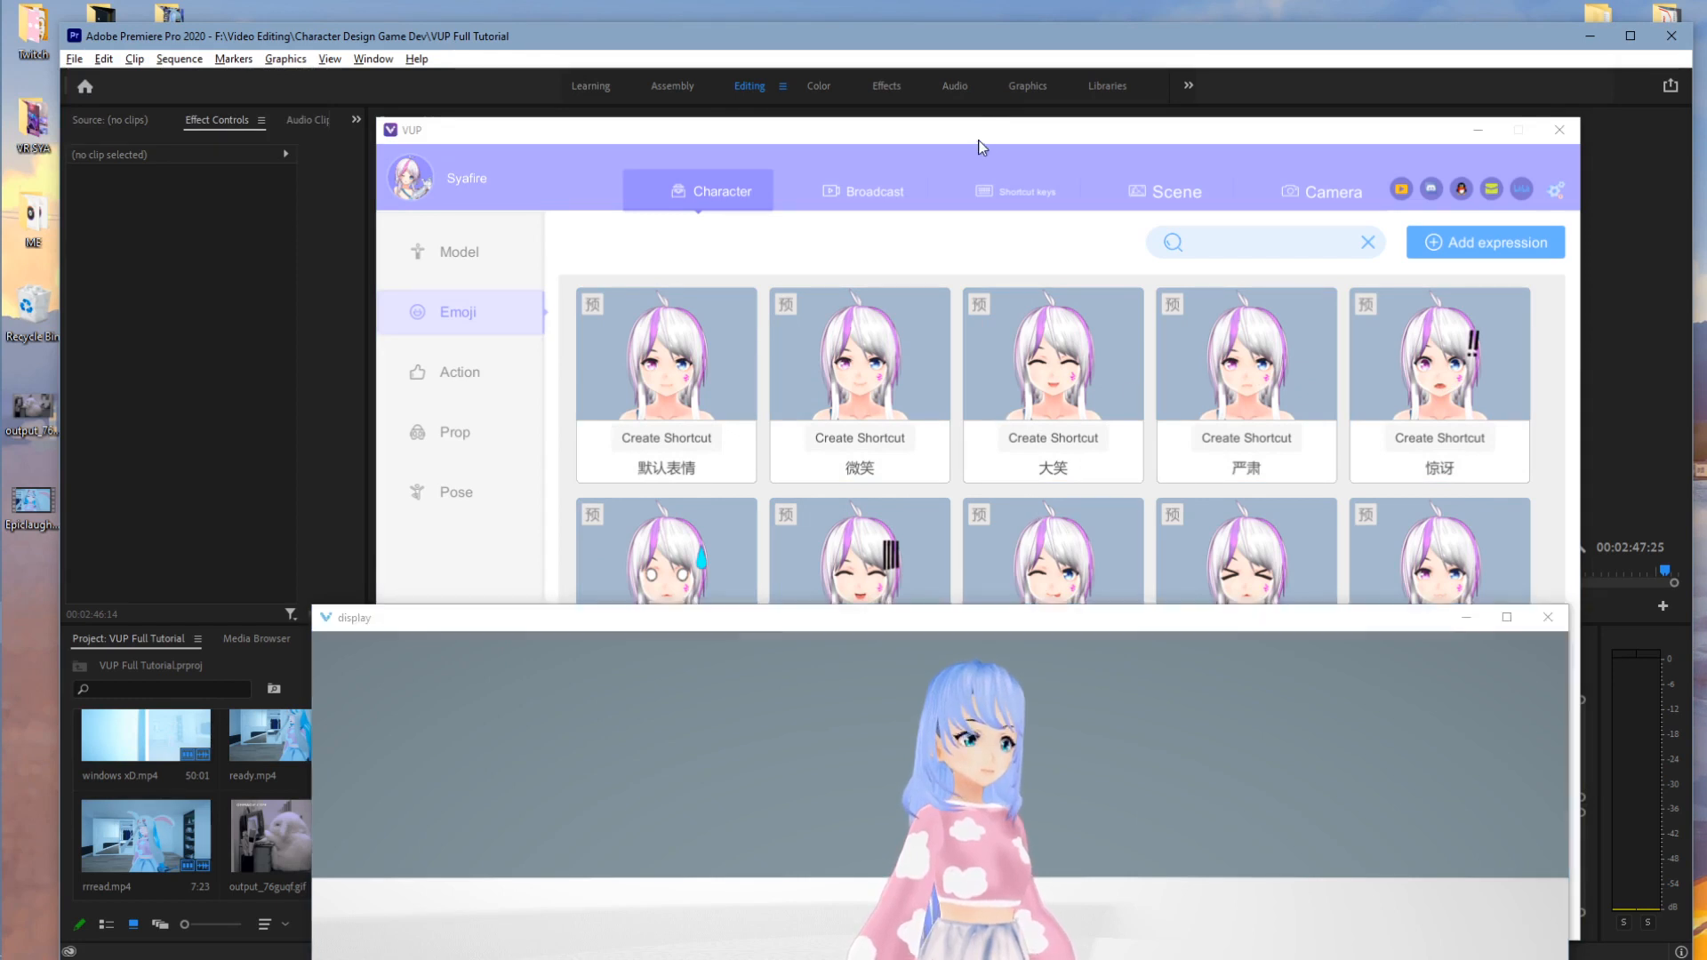
click(981, 147)
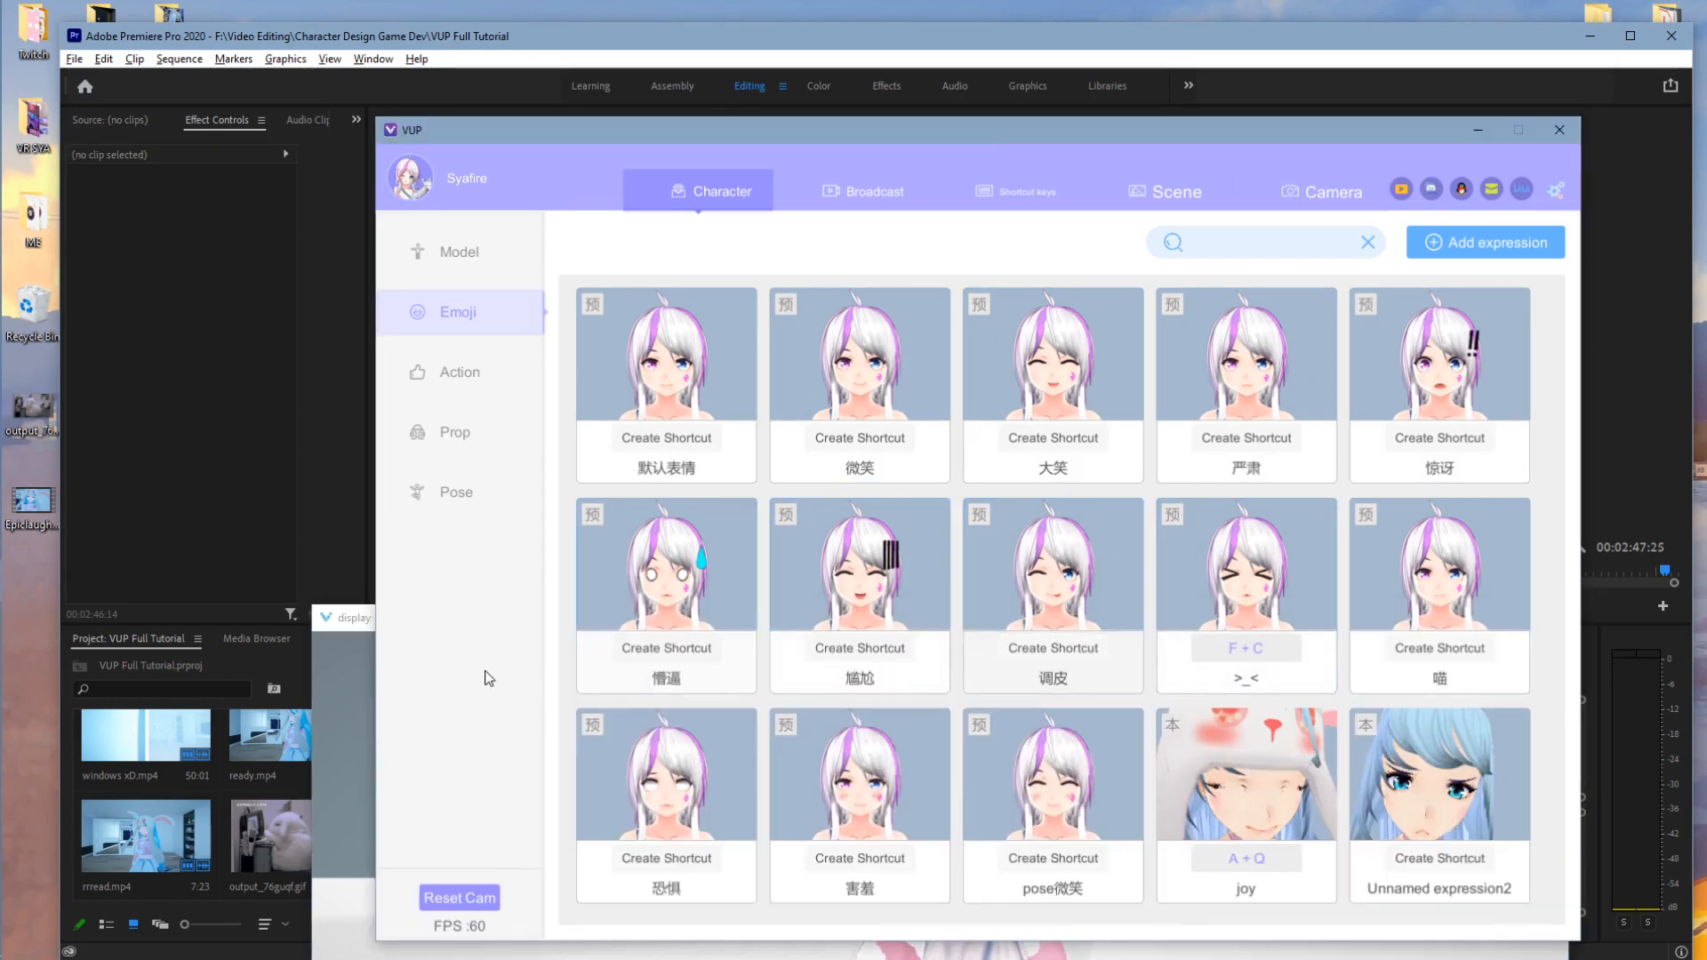
click(354, 691)
click(914, 540)
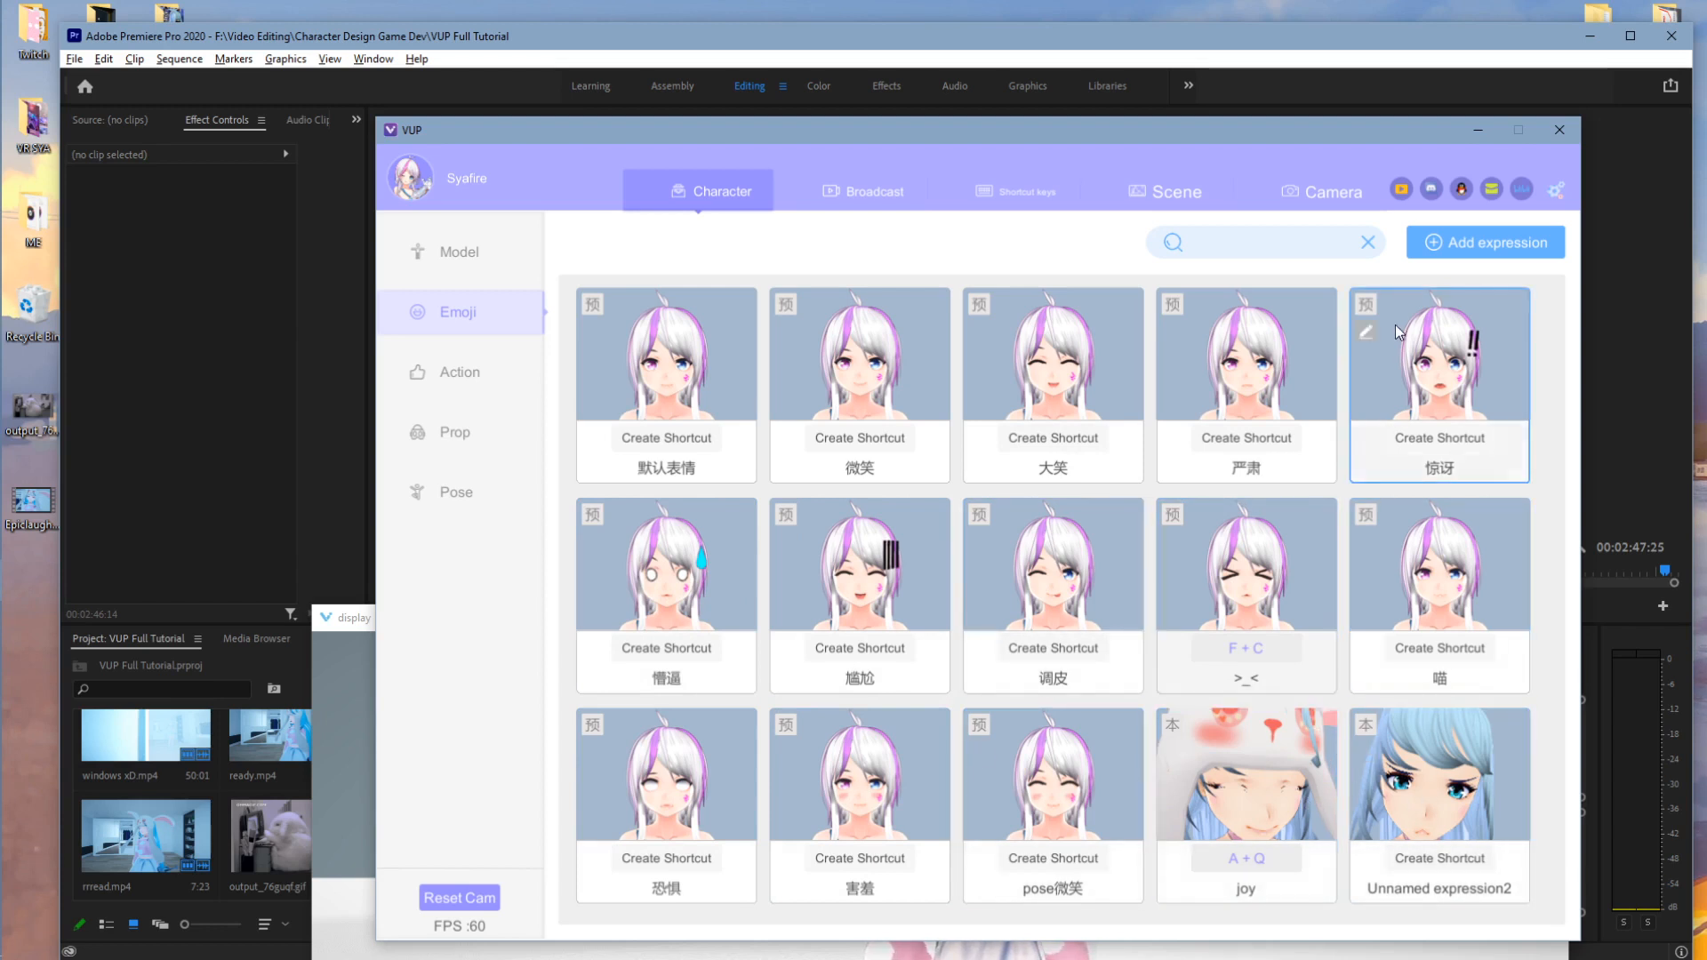
- Start a new expression named Happy, keeping the transition time at 0.1
click(1473, 247)
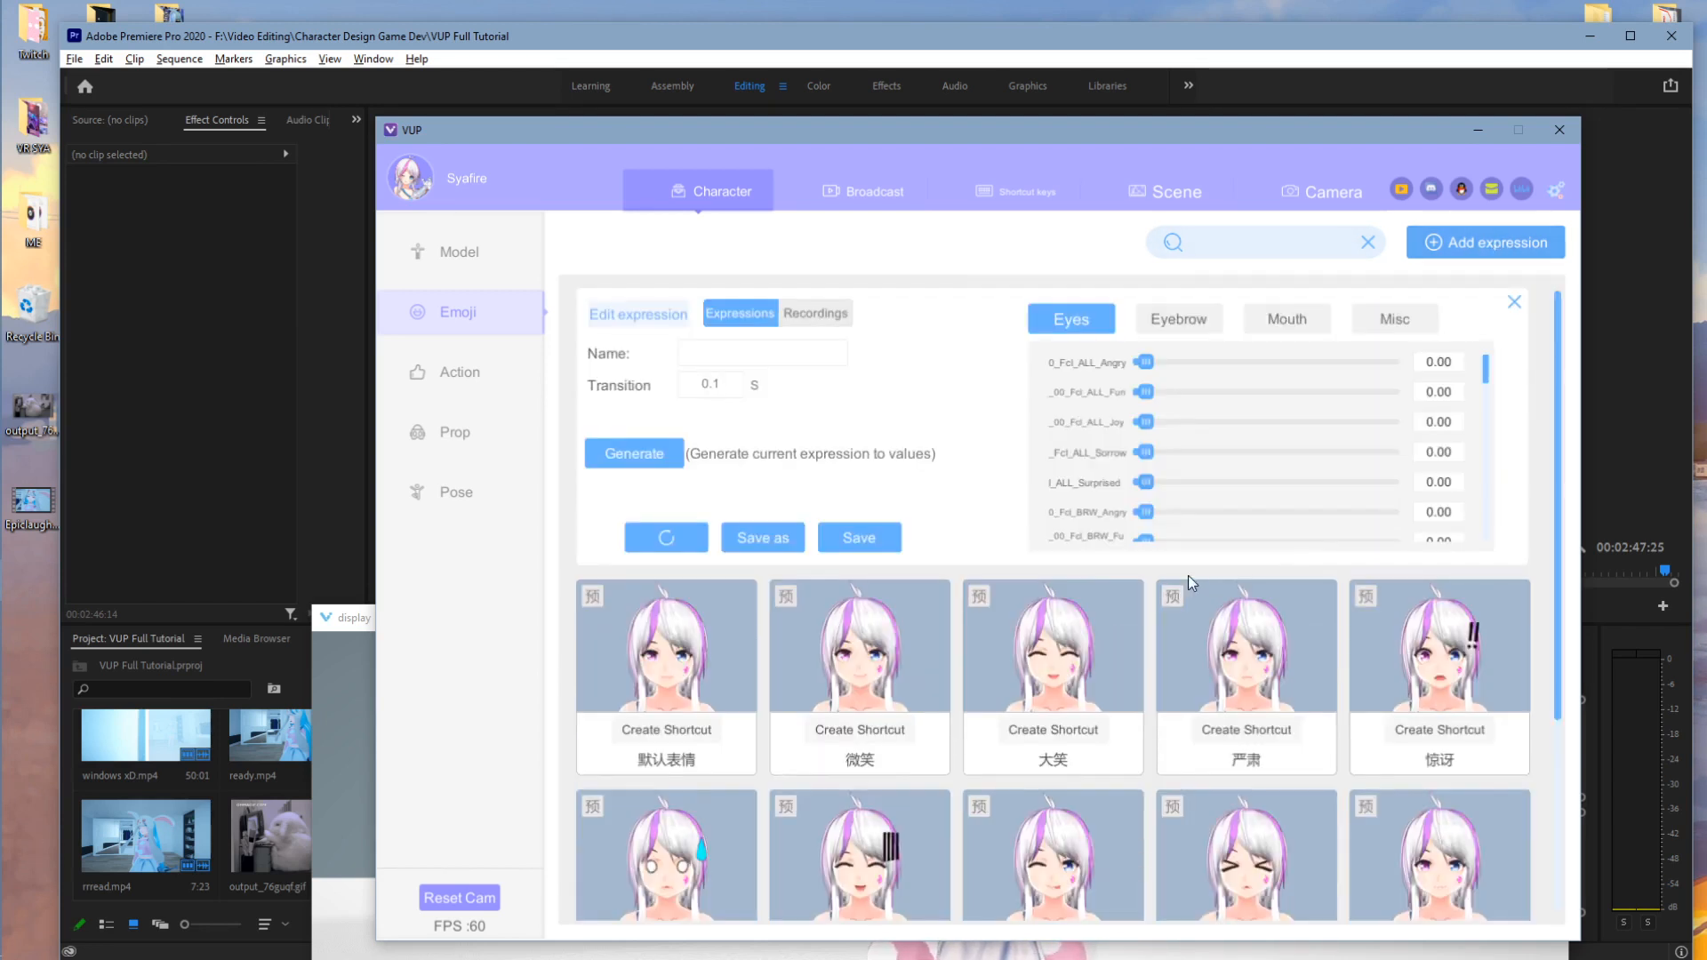
click(707, 356)
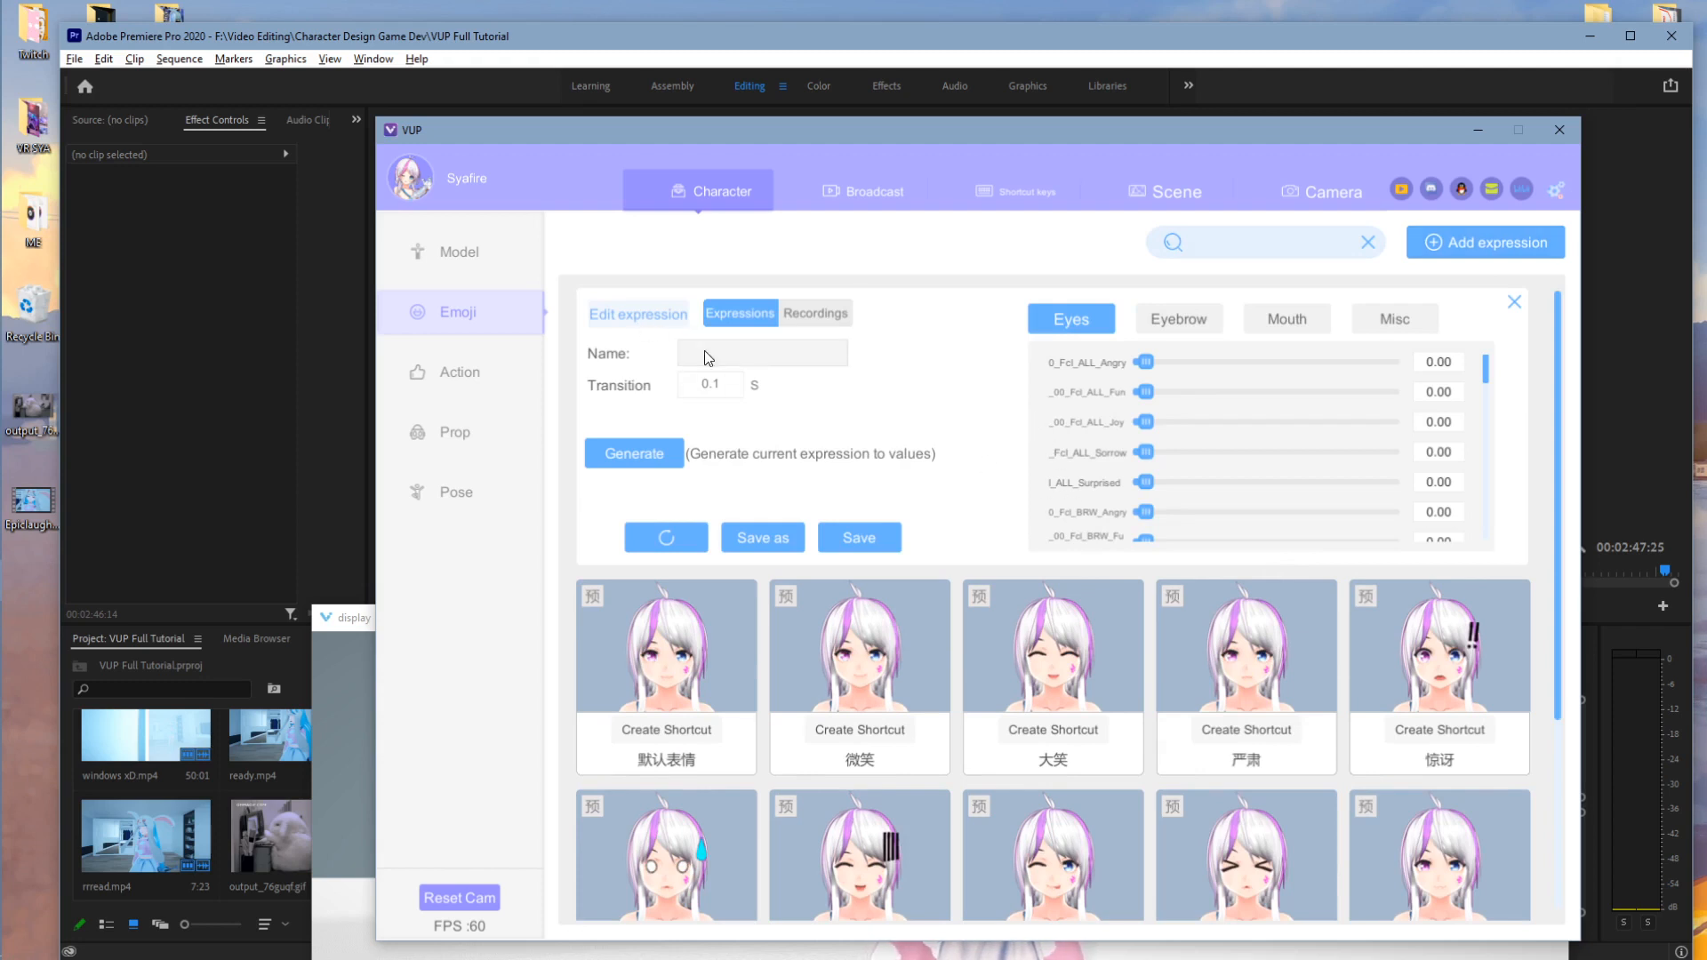
text(Happy)
click(736, 390)
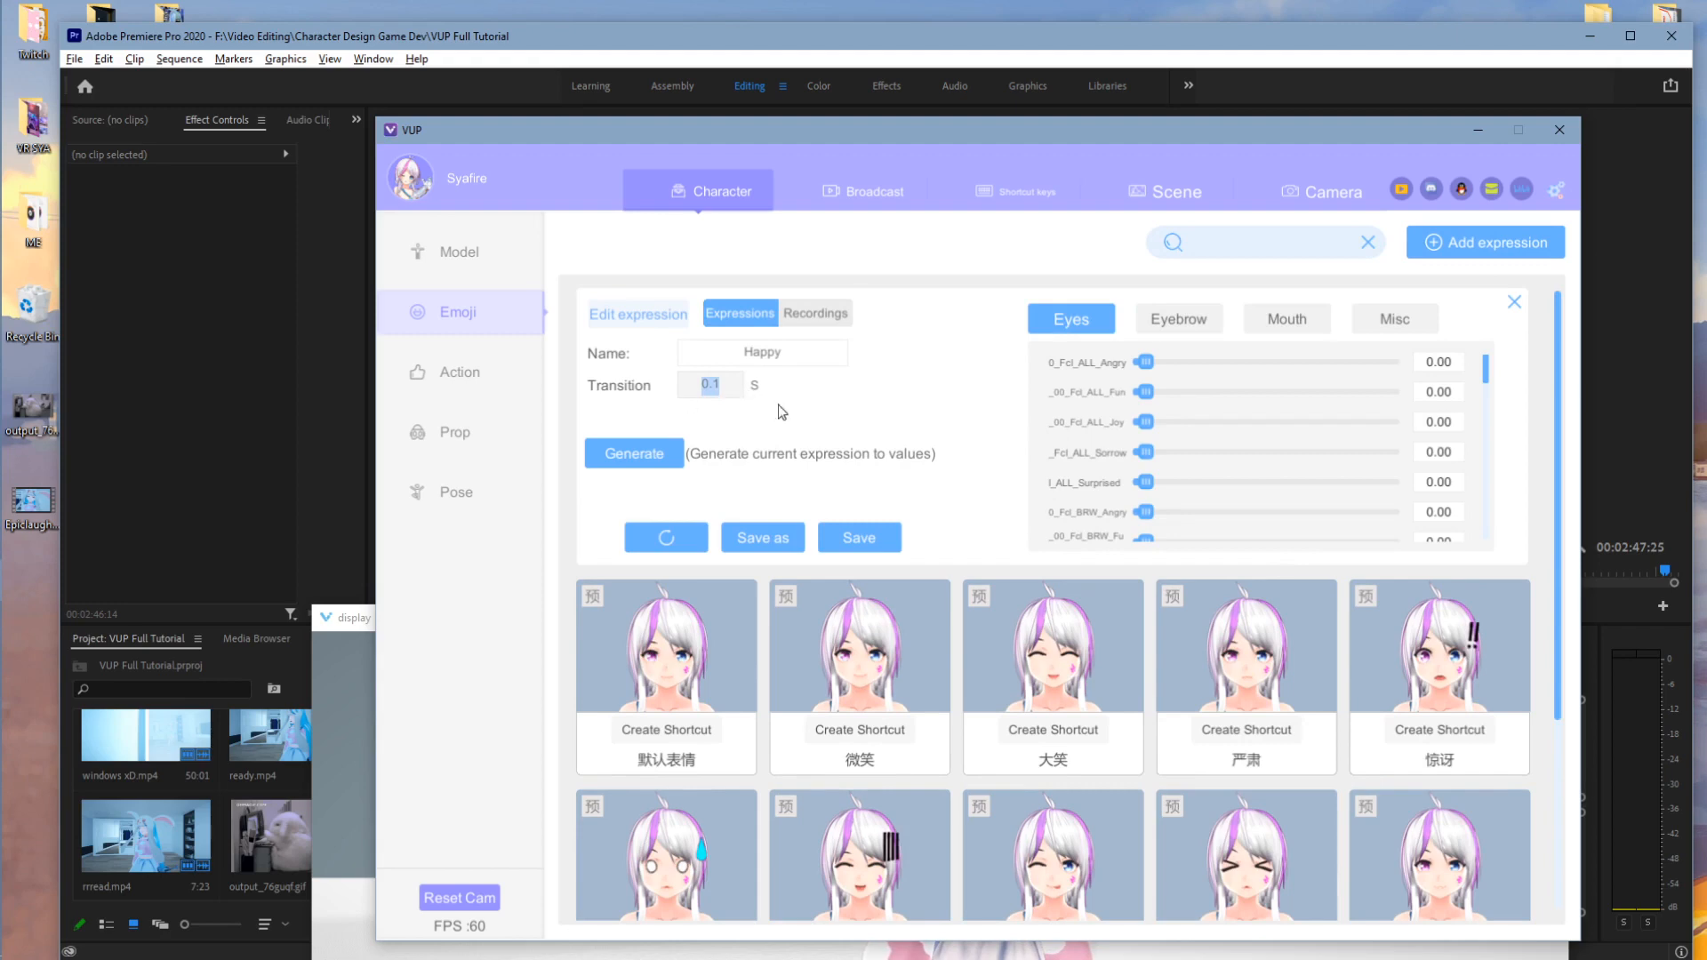
click(806, 457)
click(667, 460)
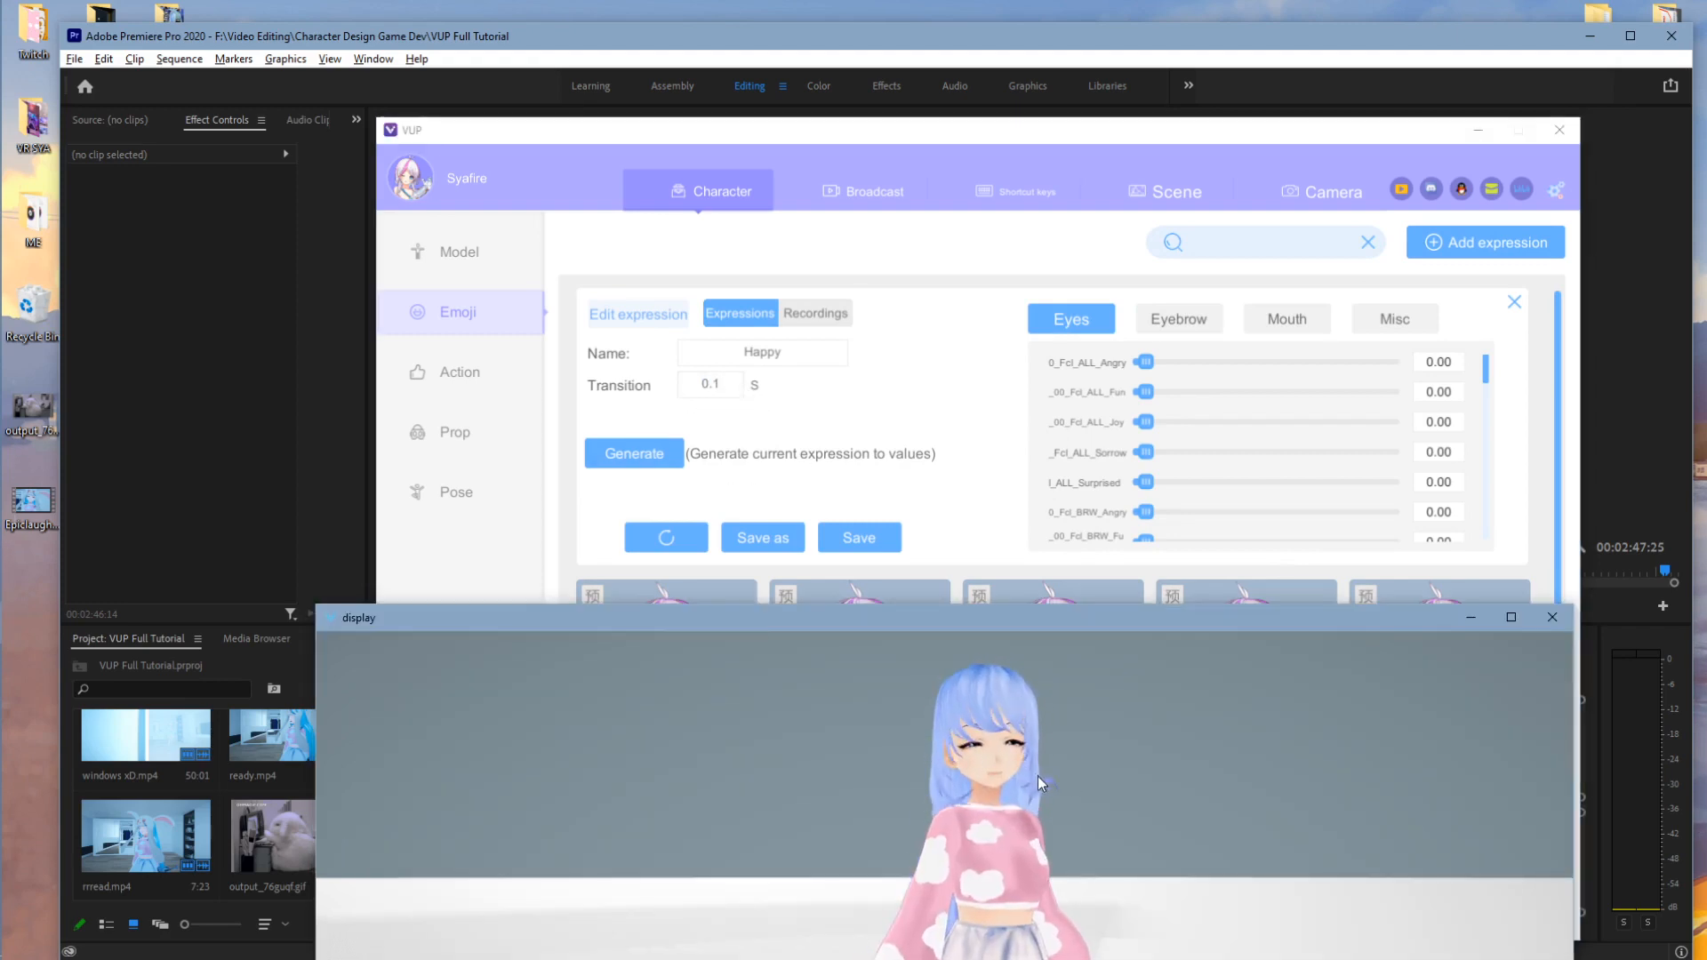
click(660, 455)
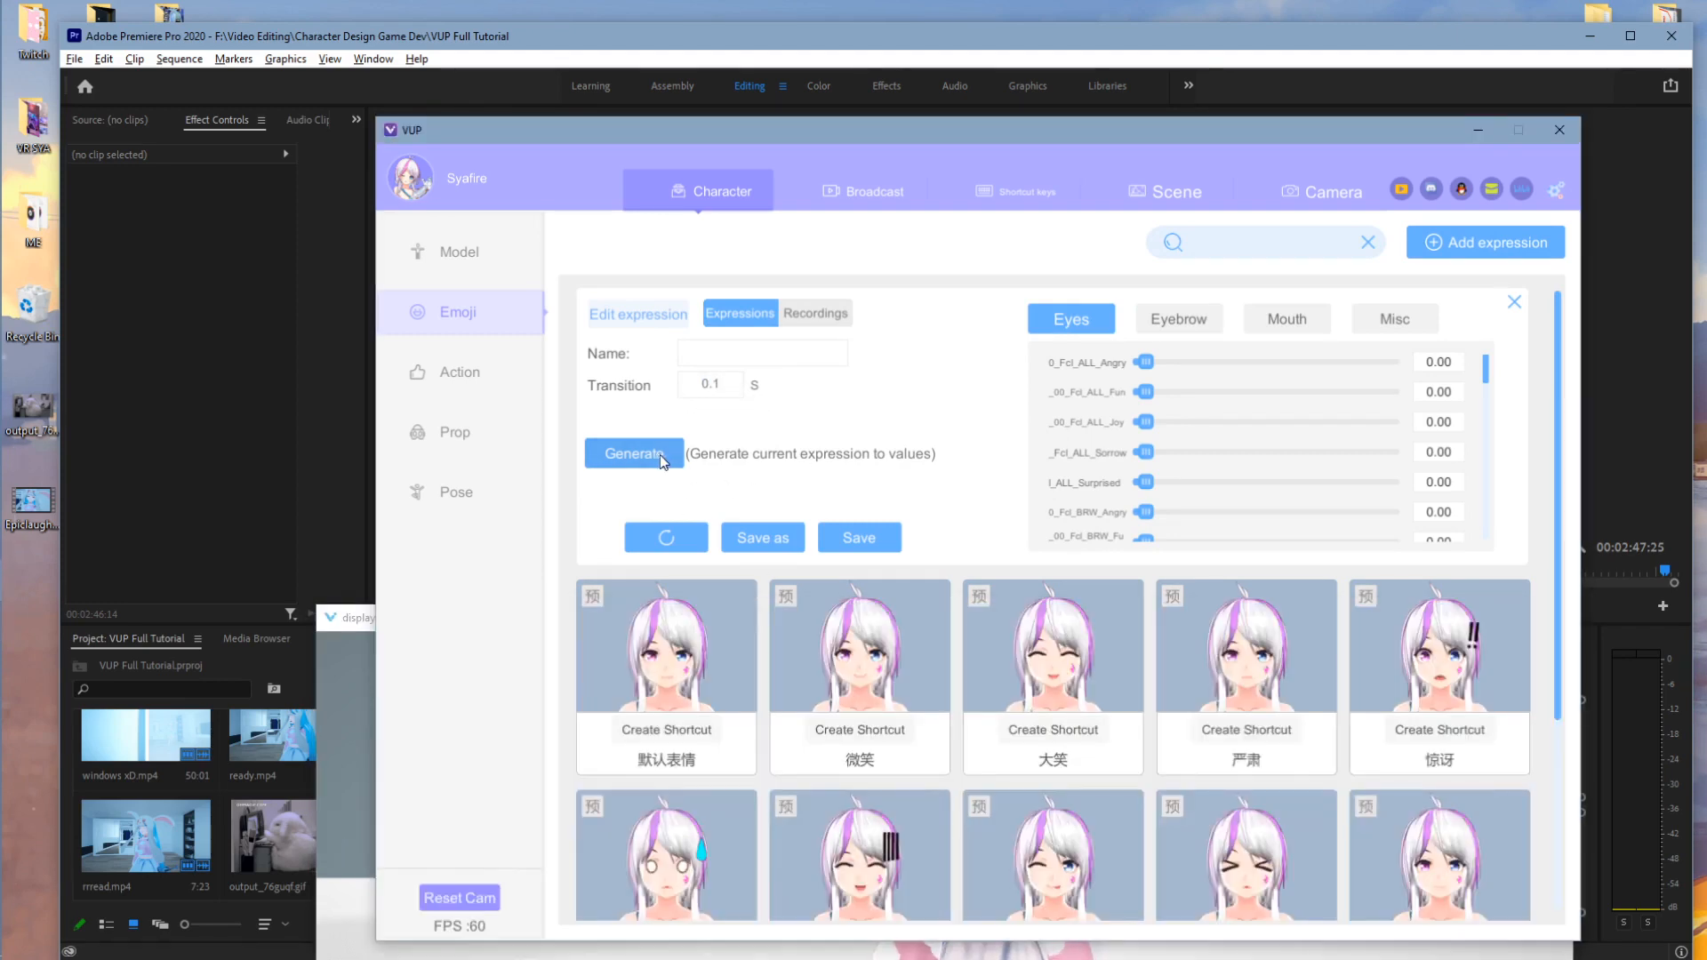
- Reposition the avatar preview and generate eye values from the avatar's current face
click(1274, 441)
scroll(1274, 441, down, 3)
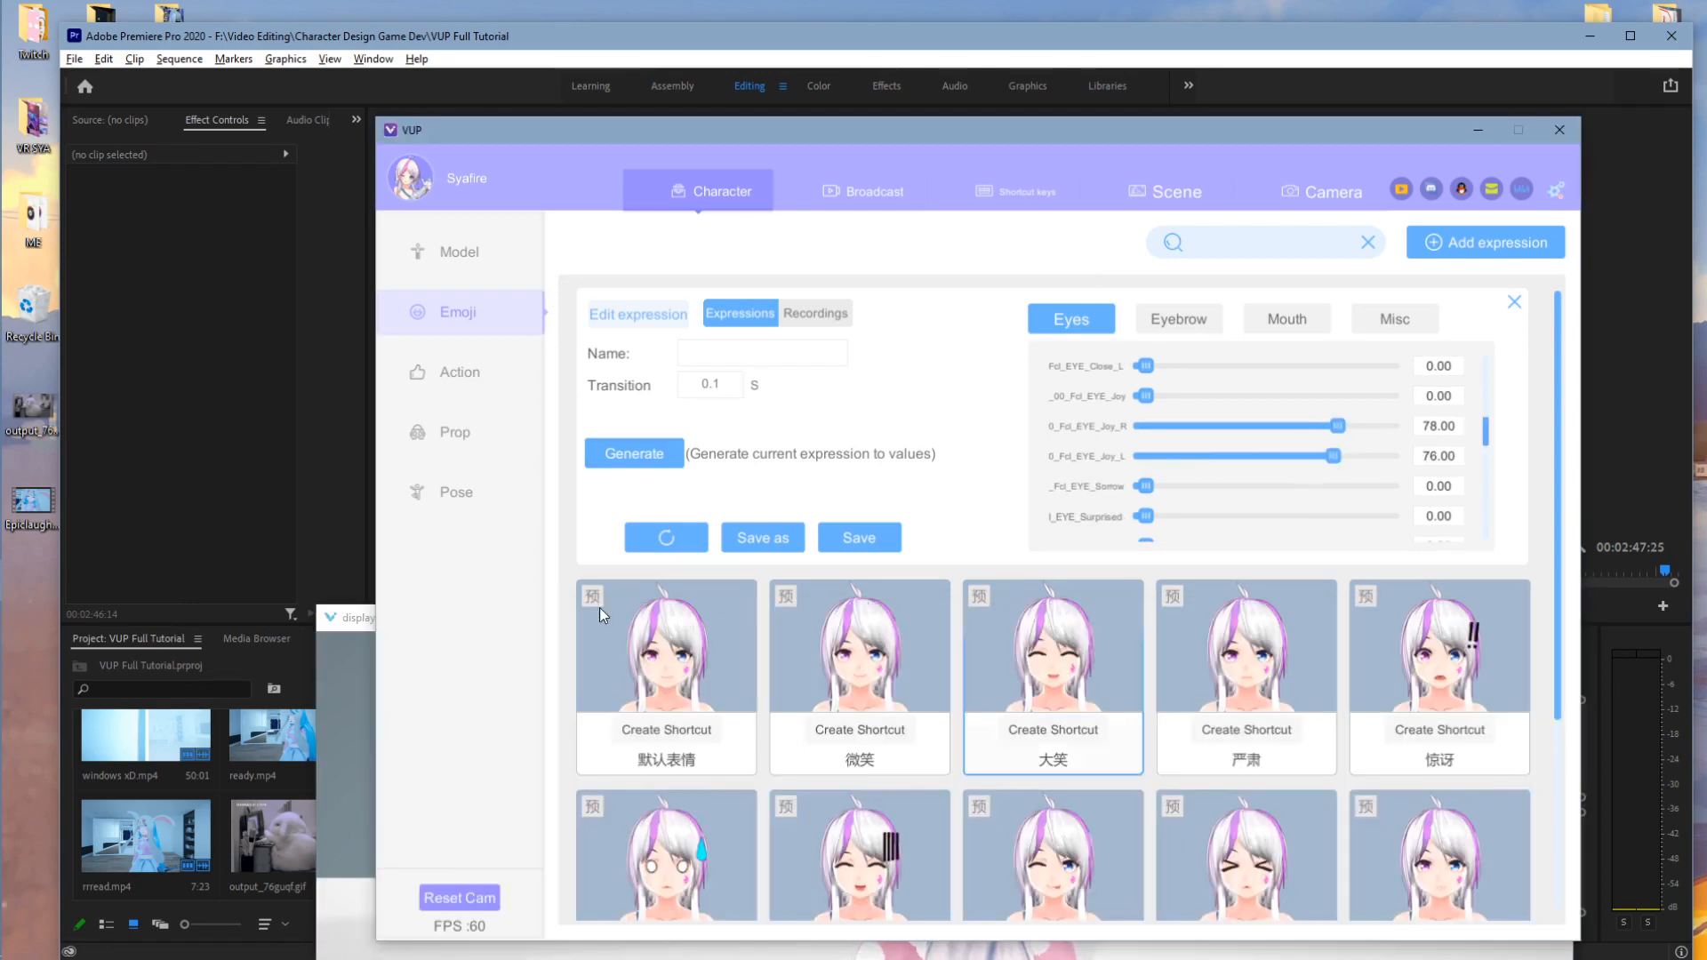
drag(1007, 618, 956, 494)
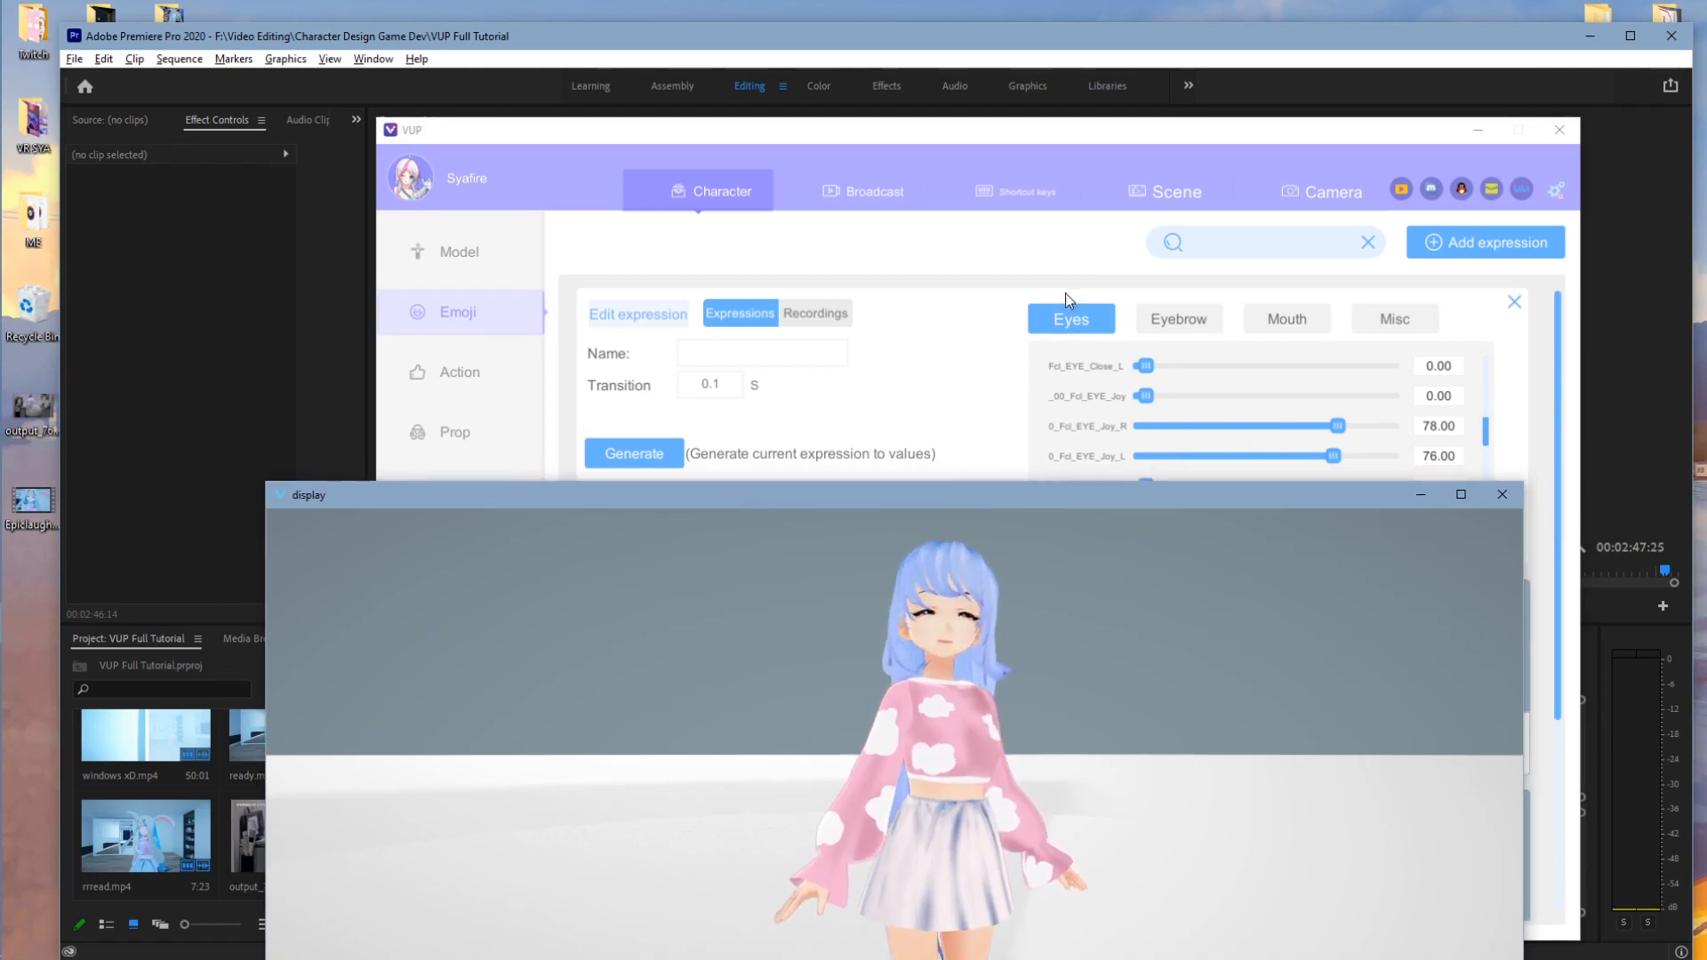
click(1147, 144)
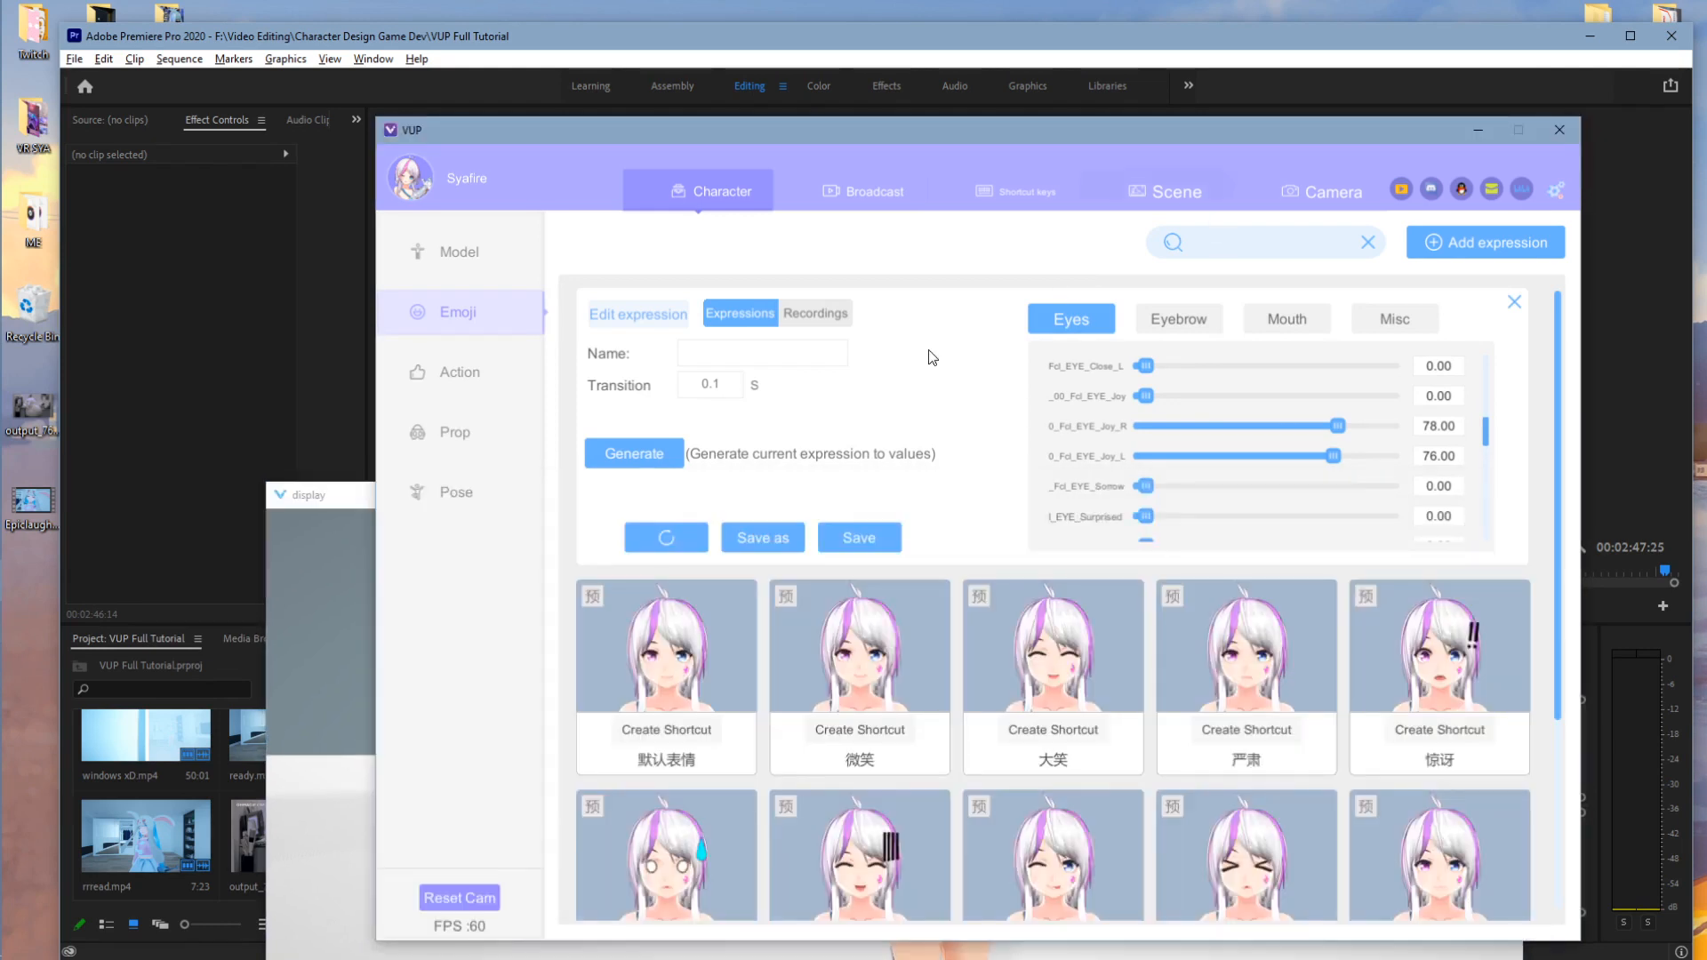
click(680, 459)
click(329, 623)
click(1125, 132)
- Review the eyebrow, mouth and miscellaneous blend values, then return to the eye values
click(1179, 318)
click(1286, 318)
click(1378, 321)
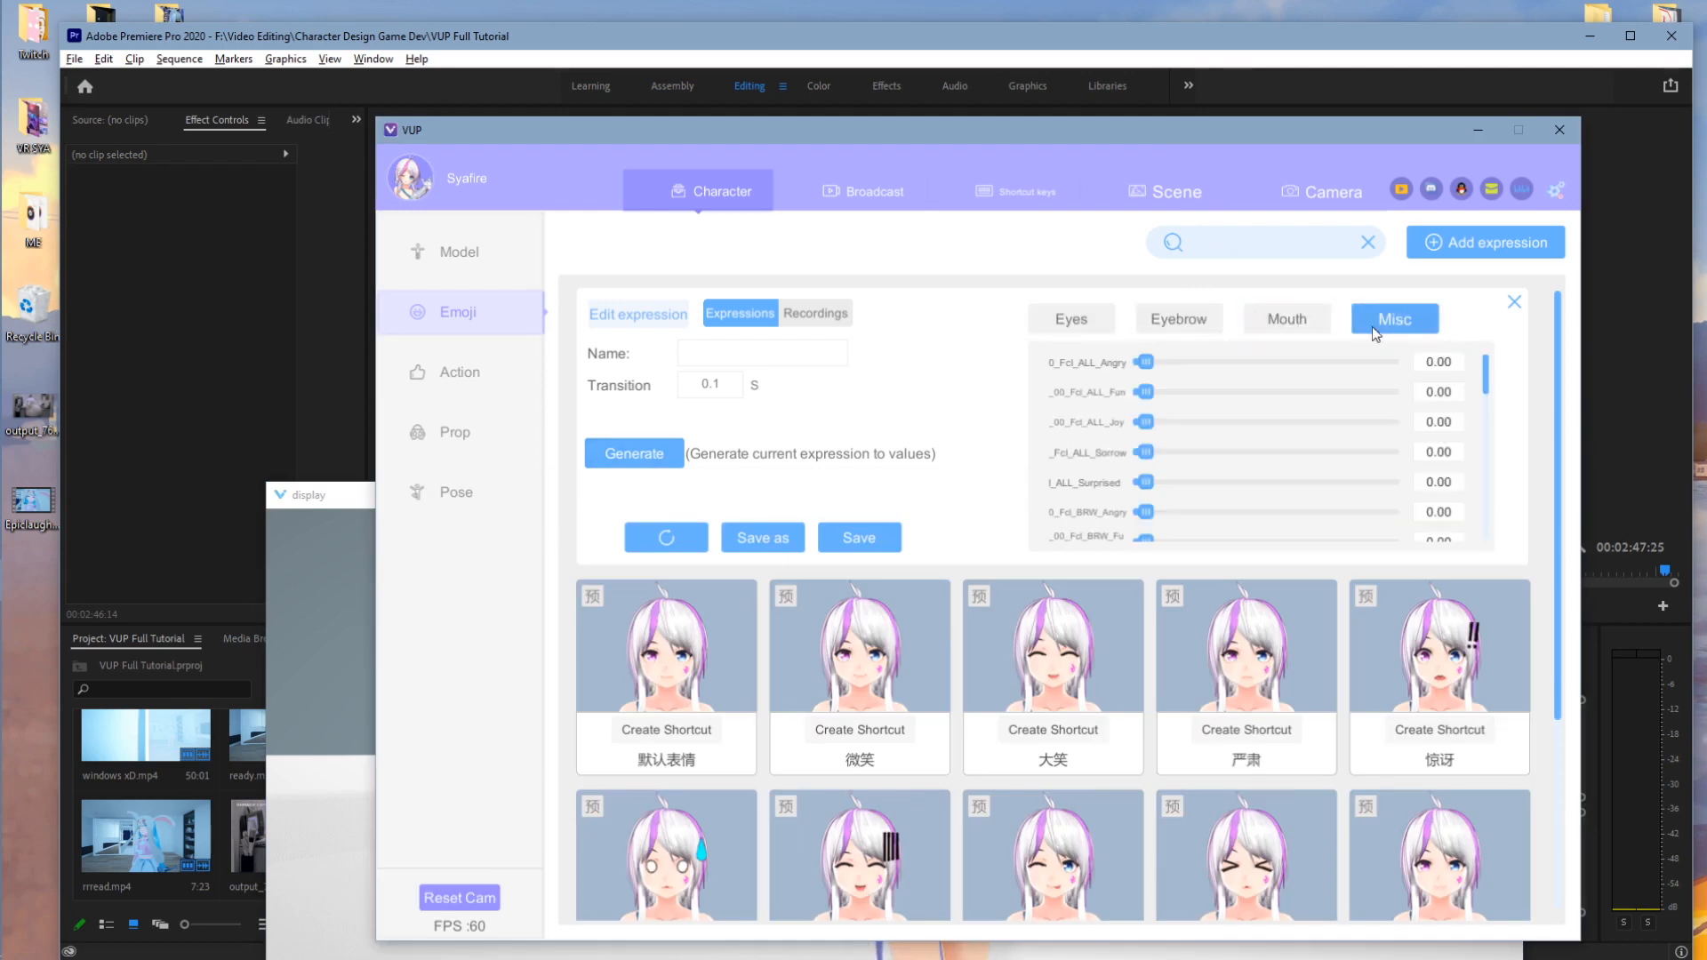
click(1320, 329)
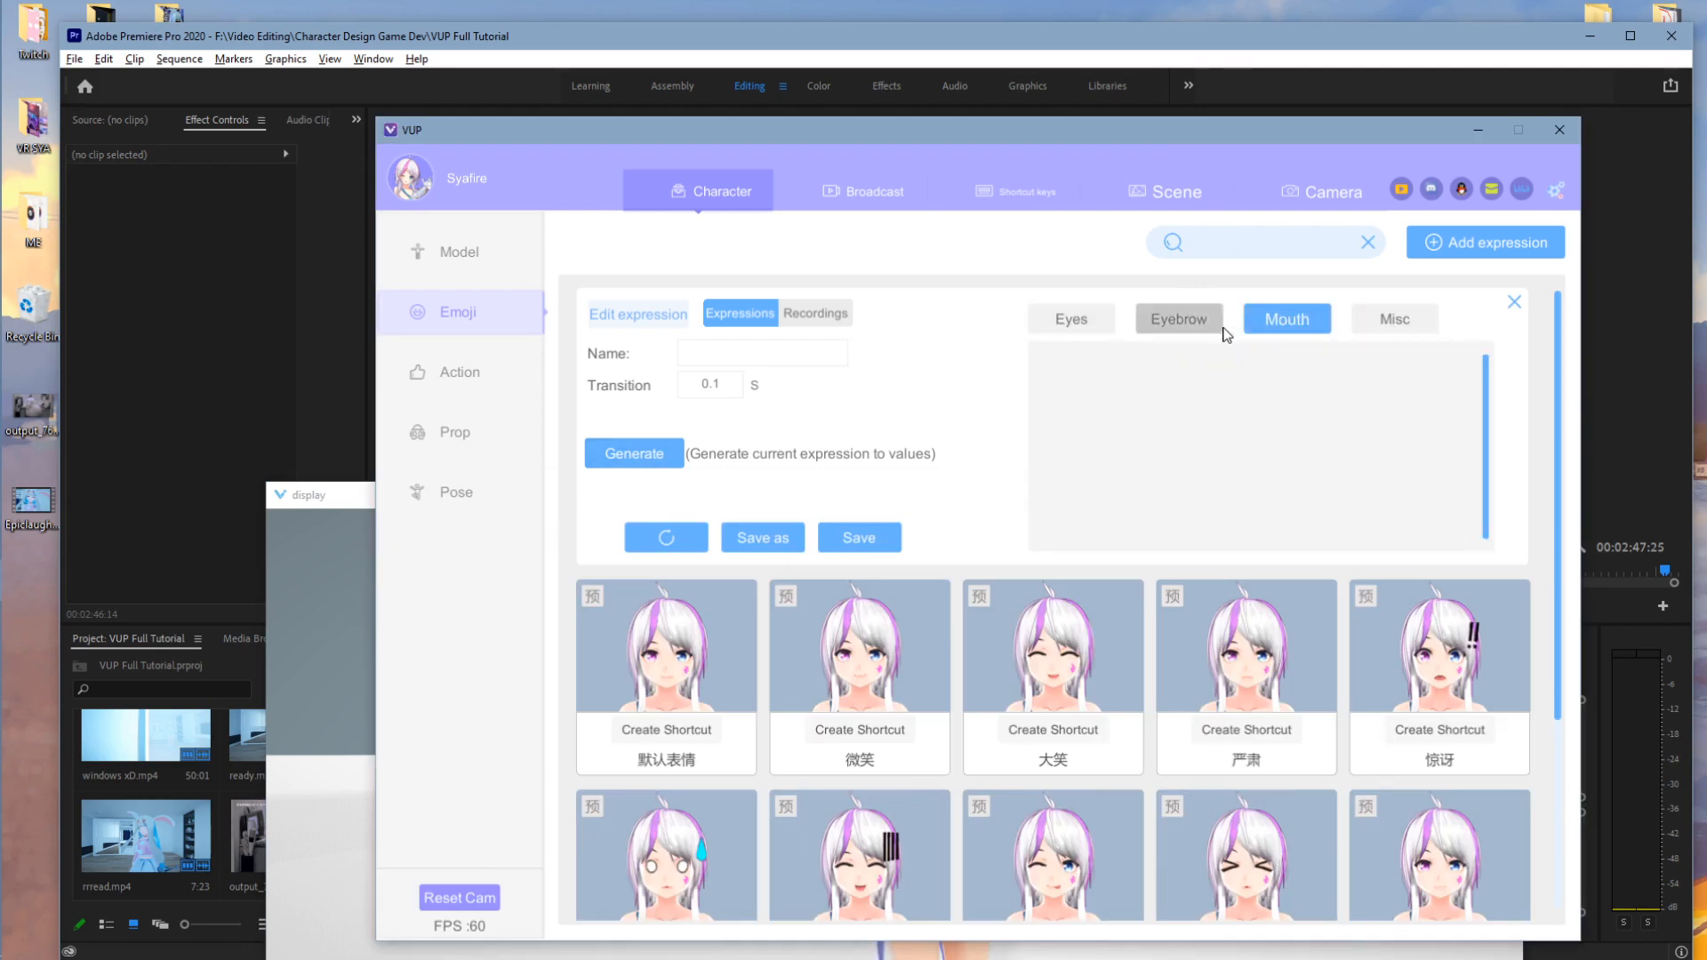
click(1374, 327)
click(1073, 322)
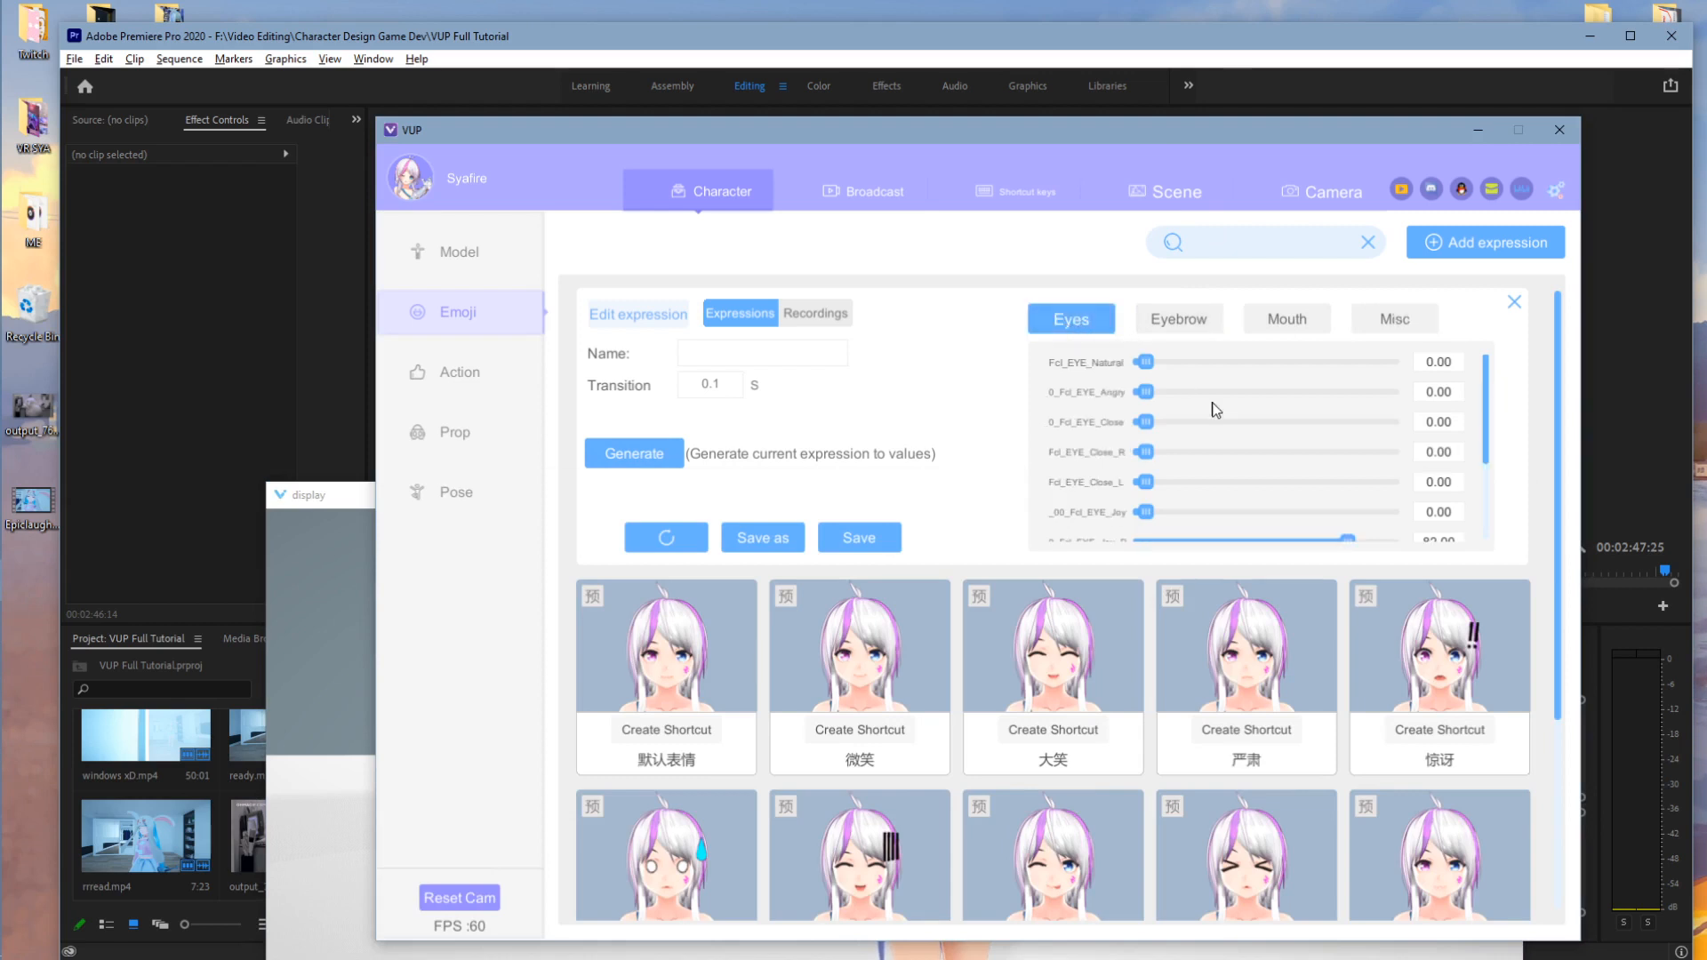
scroll(1214, 409, down, 3)
scroll(1220, 420, up, 3)
drag(1160, 179, 1140, 145)
scroll(1246, 534, down, 3)
scroll(1245, 532, up, 3)
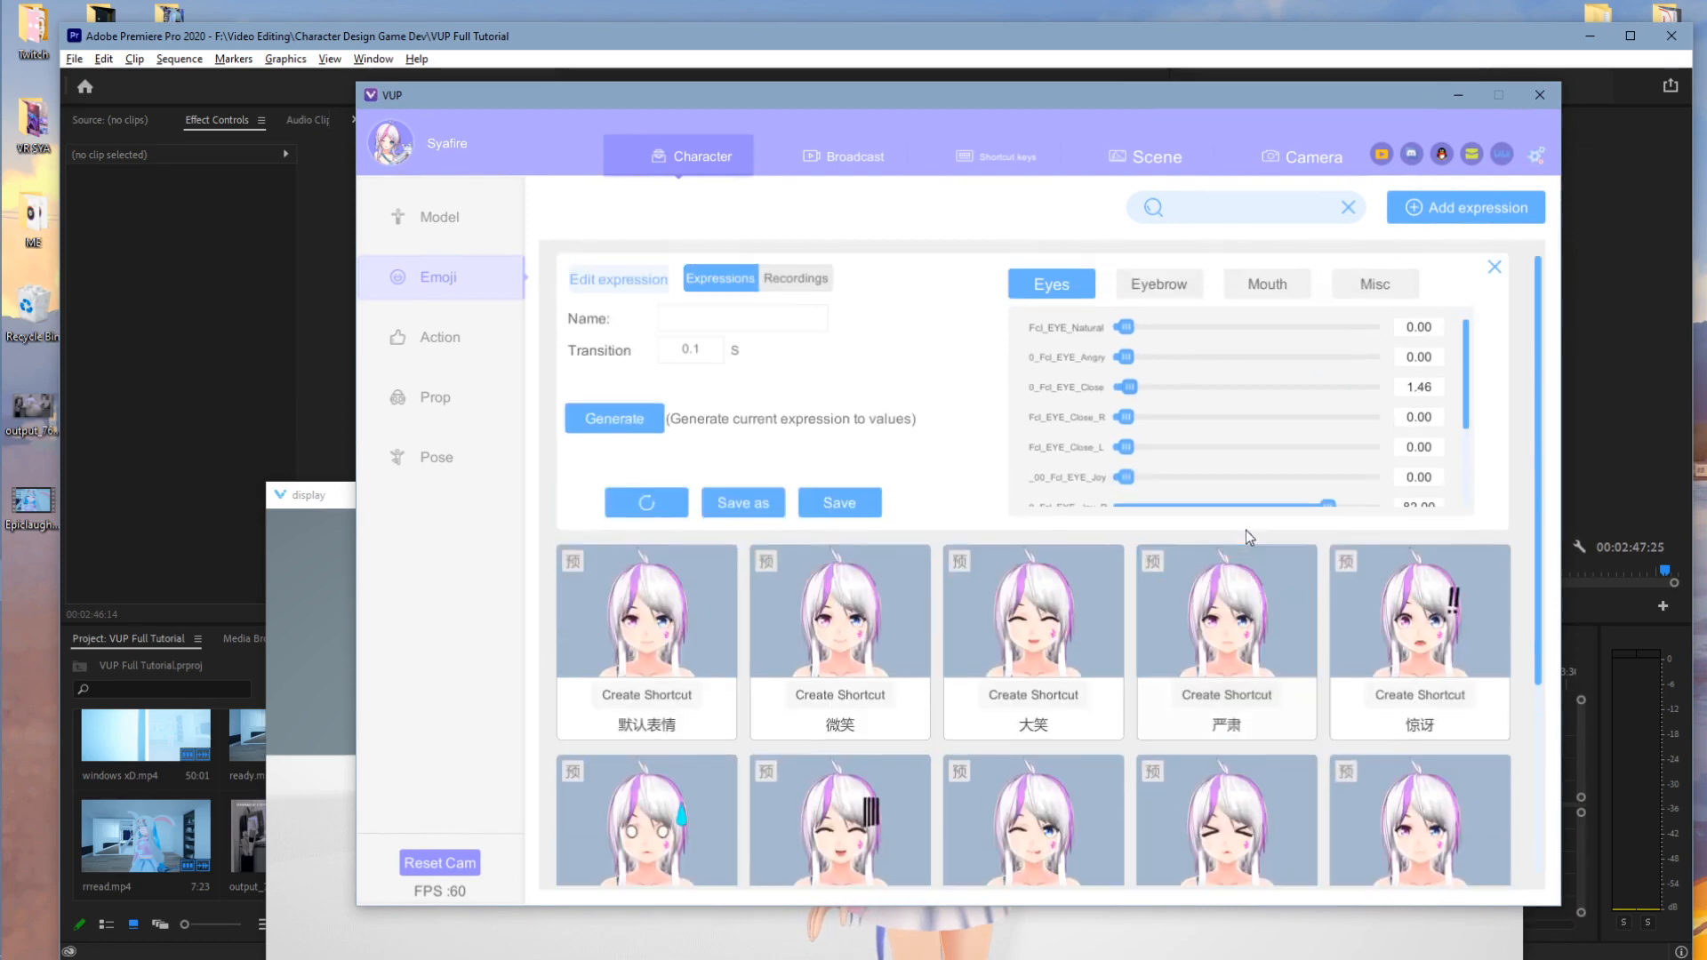
- Set eyes Natural 46.40, Angry 59.55, Close 94.62 and rename the expression 'zen Sya'
drag(311, 494, 311, 382)
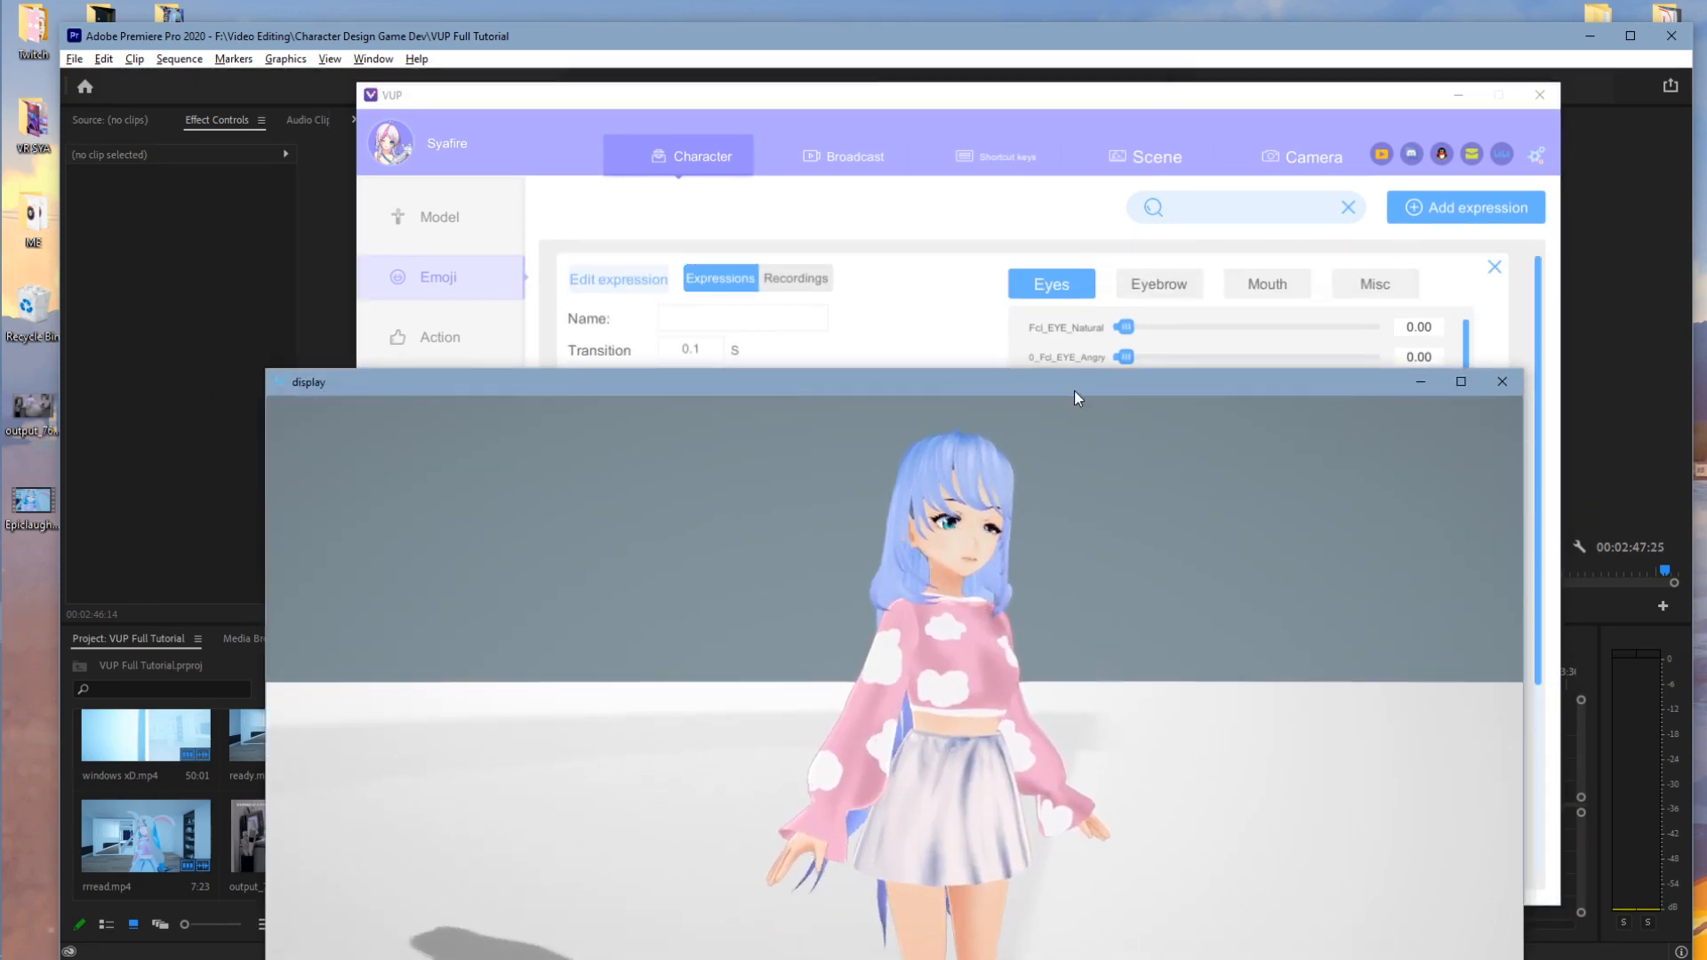
drag(1074, 392, 575, 107)
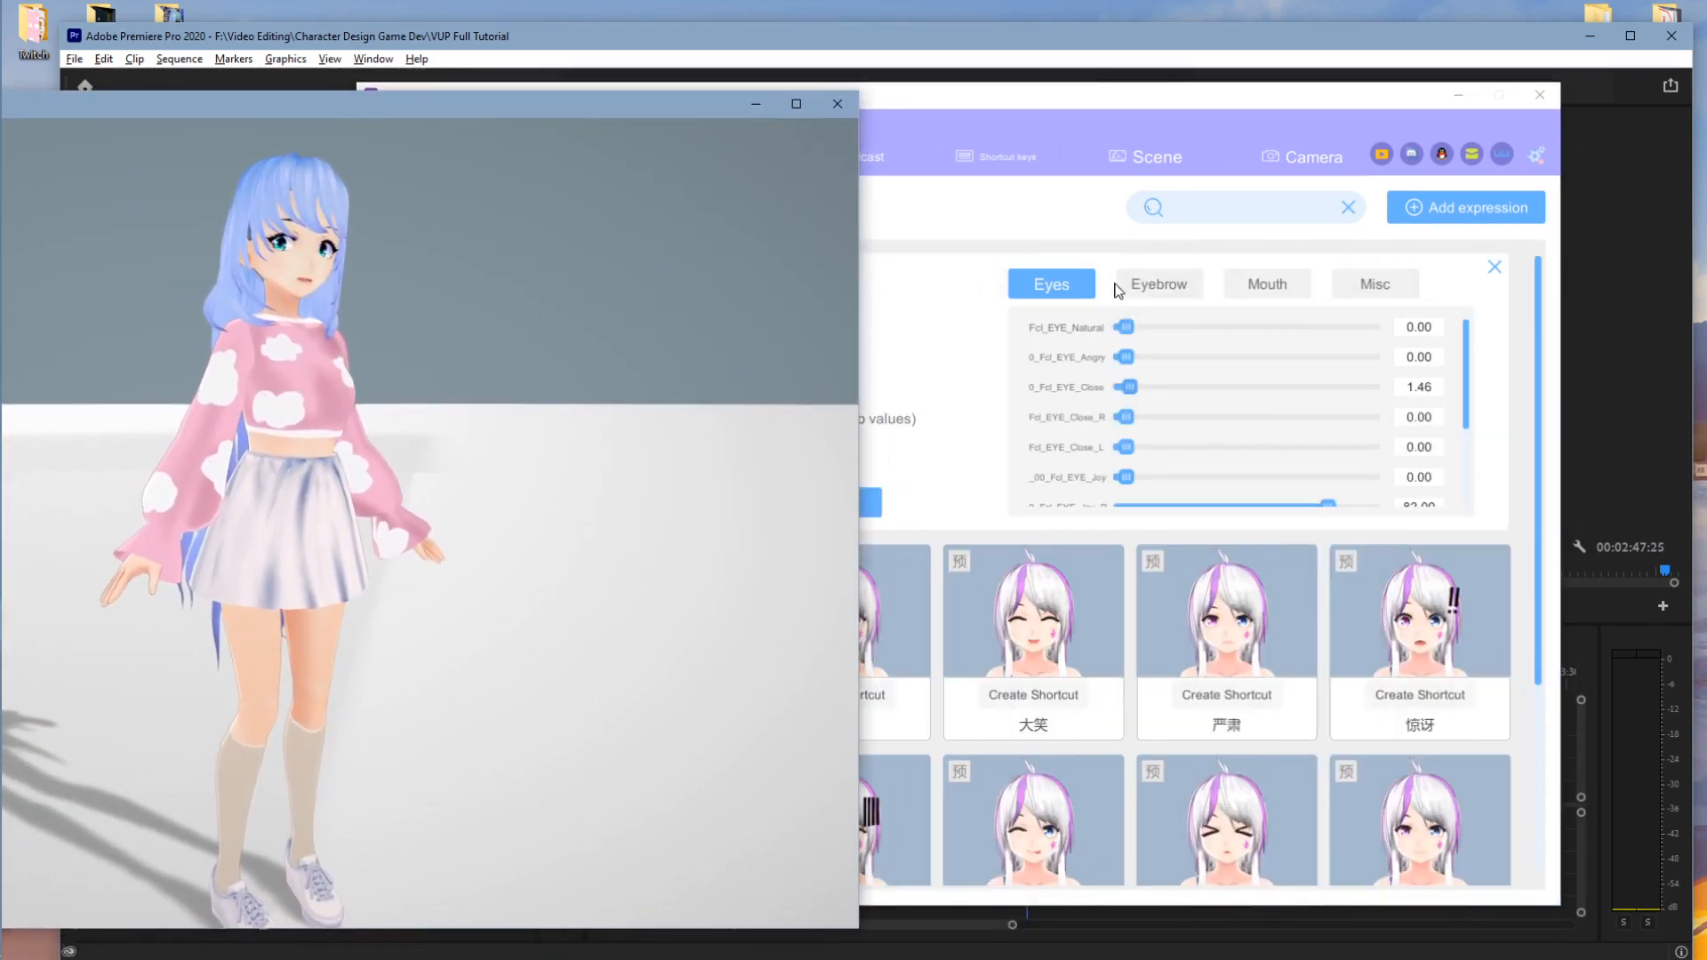
click(1172, 327)
drag(1172, 327, 1240, 327)
drag(1149, 359, 1273, 361)
drag(1127, 386, 1399, 372)
click(803, 329)
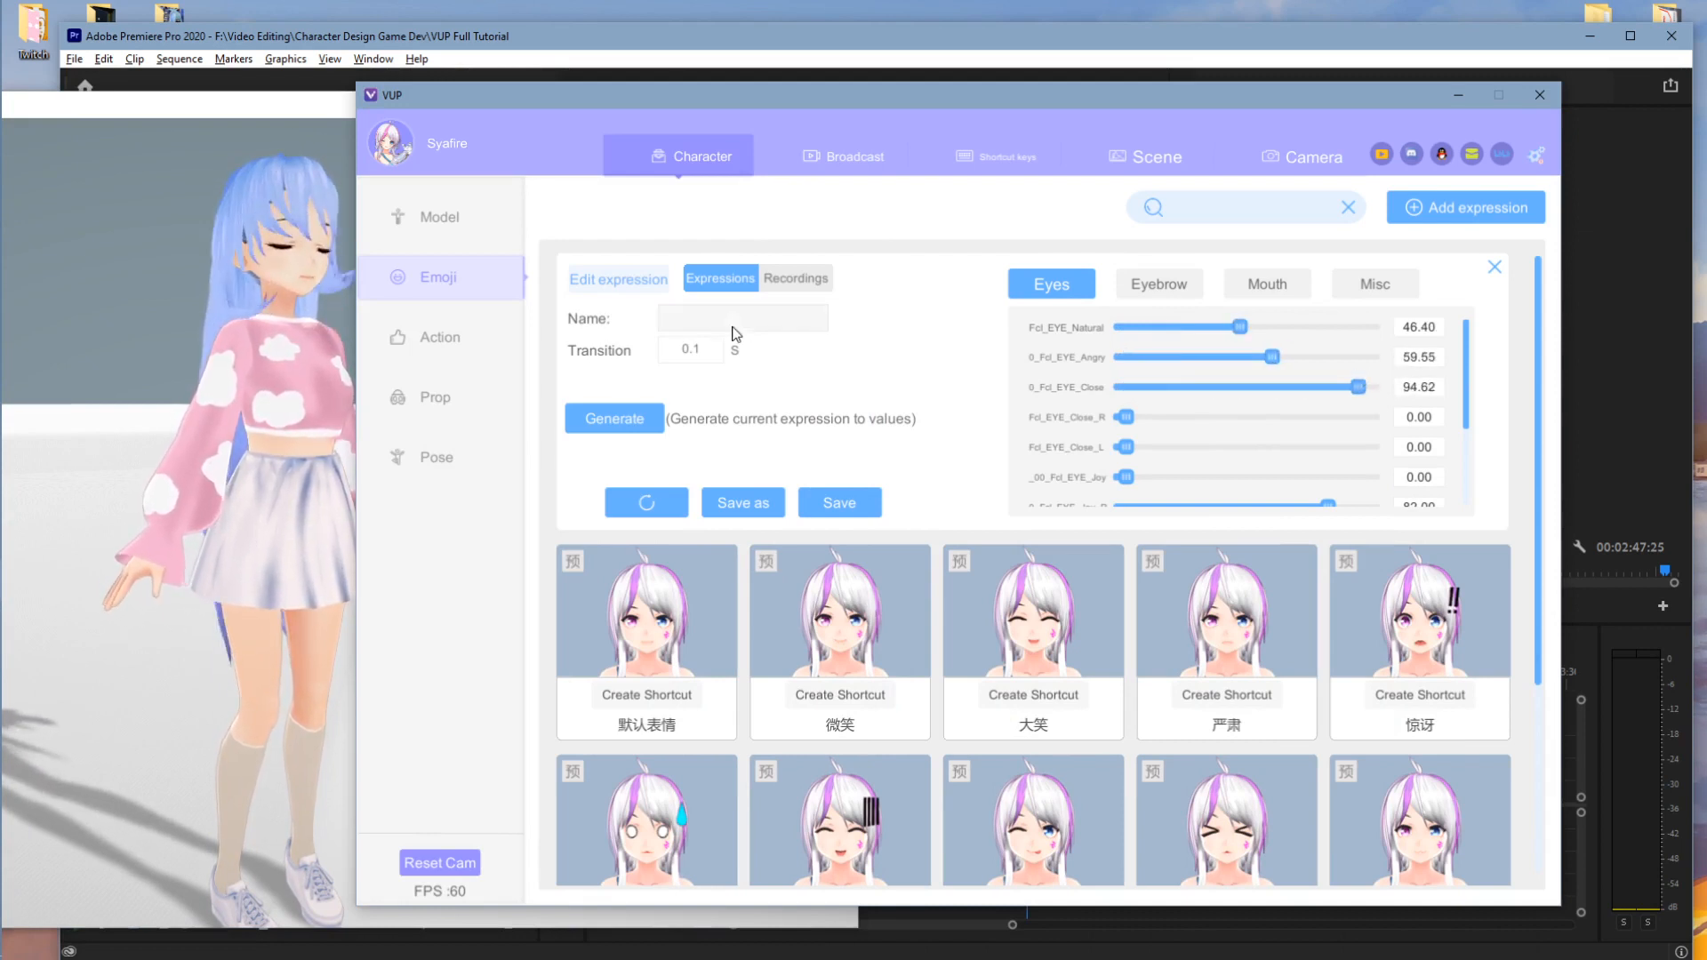
text(zen Sya)
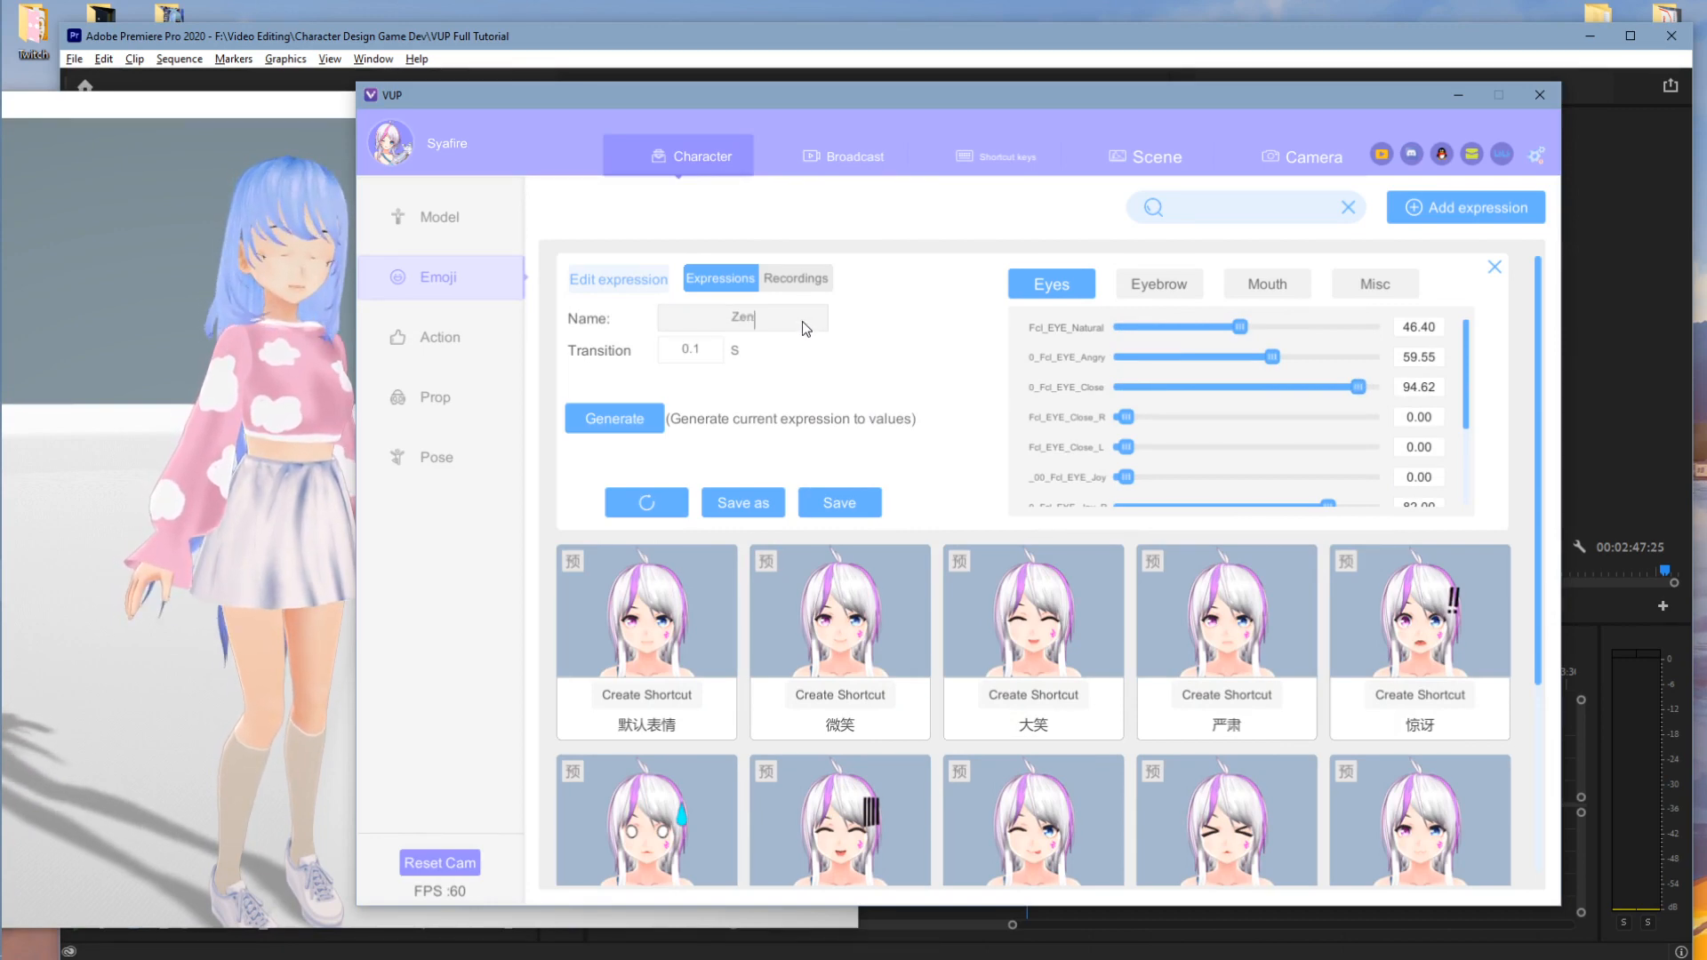
- Save Zen Sya, preview joy and Unnamed expression2, then apply Zen Sya to the avatar
click(839, 503)
scroll(743, 749, down, 5)
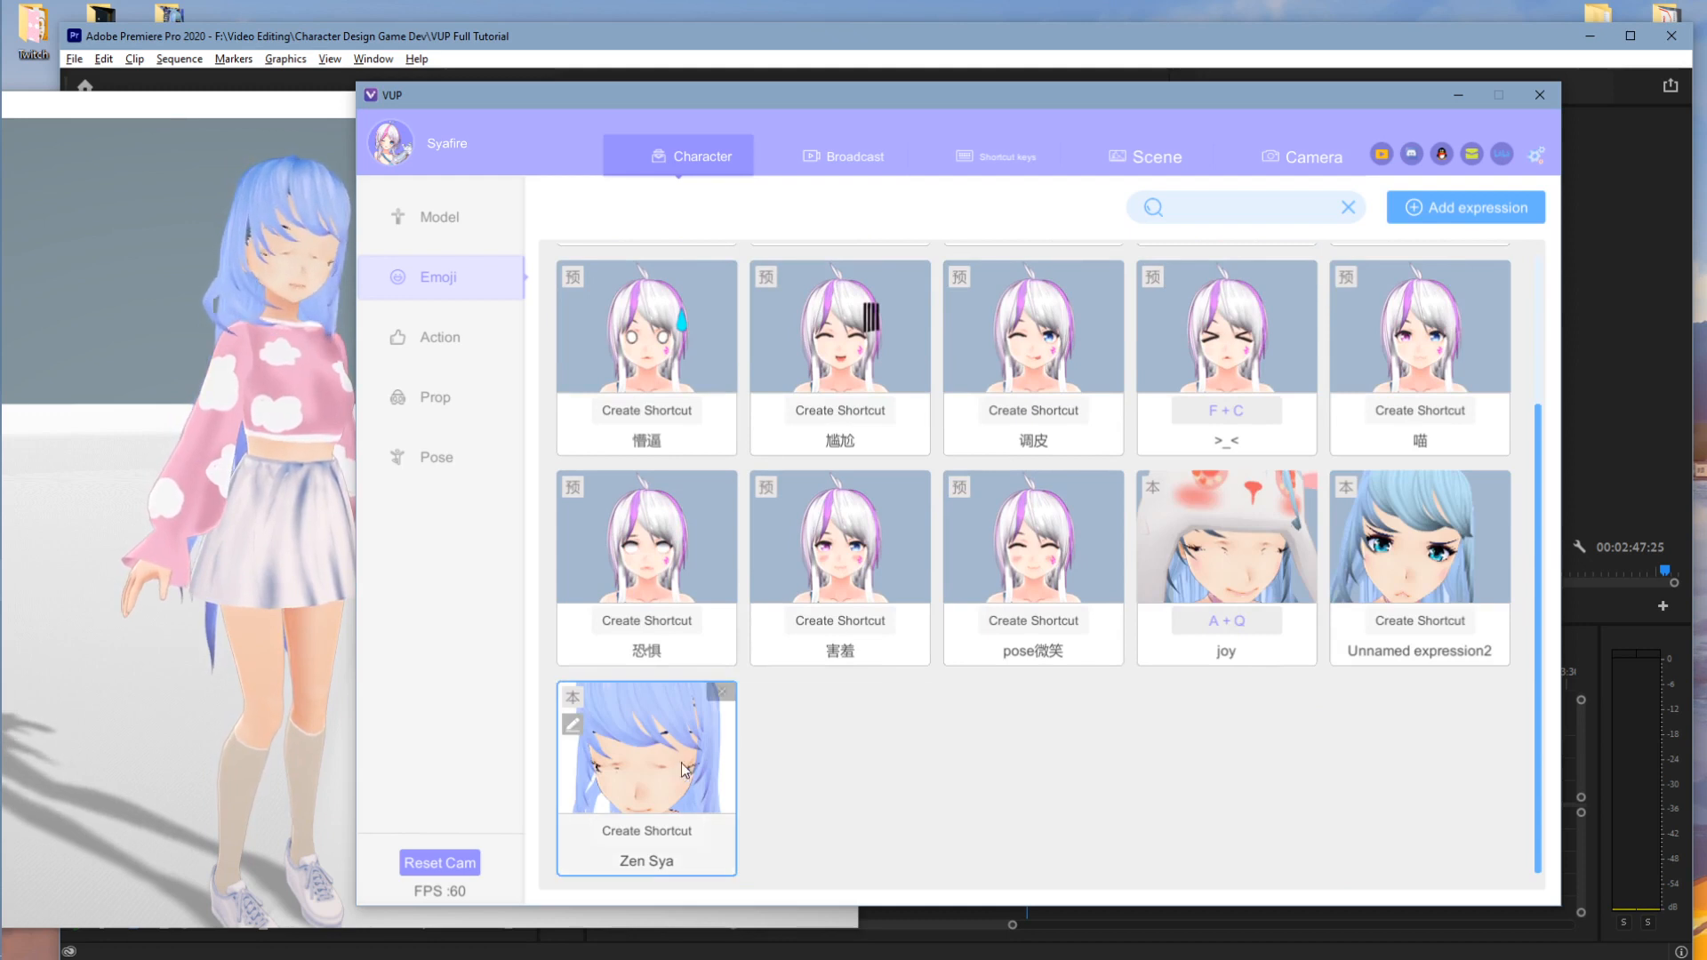
mouse_move(691, 763)
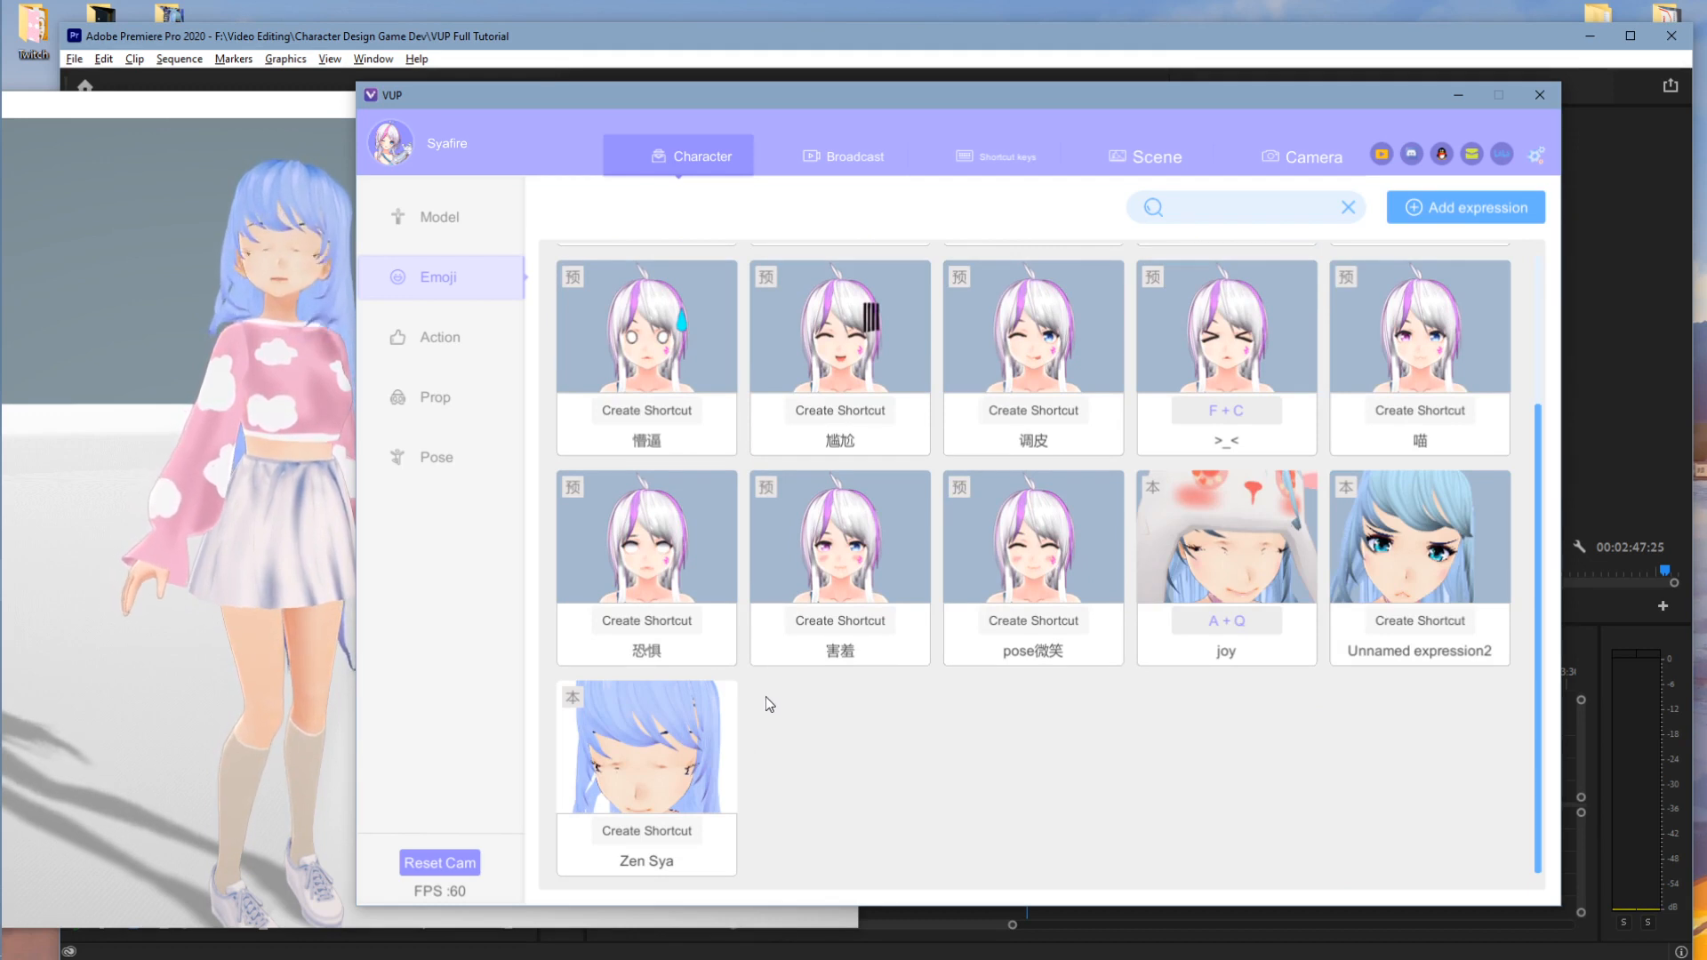
mouse_move(731, 738)
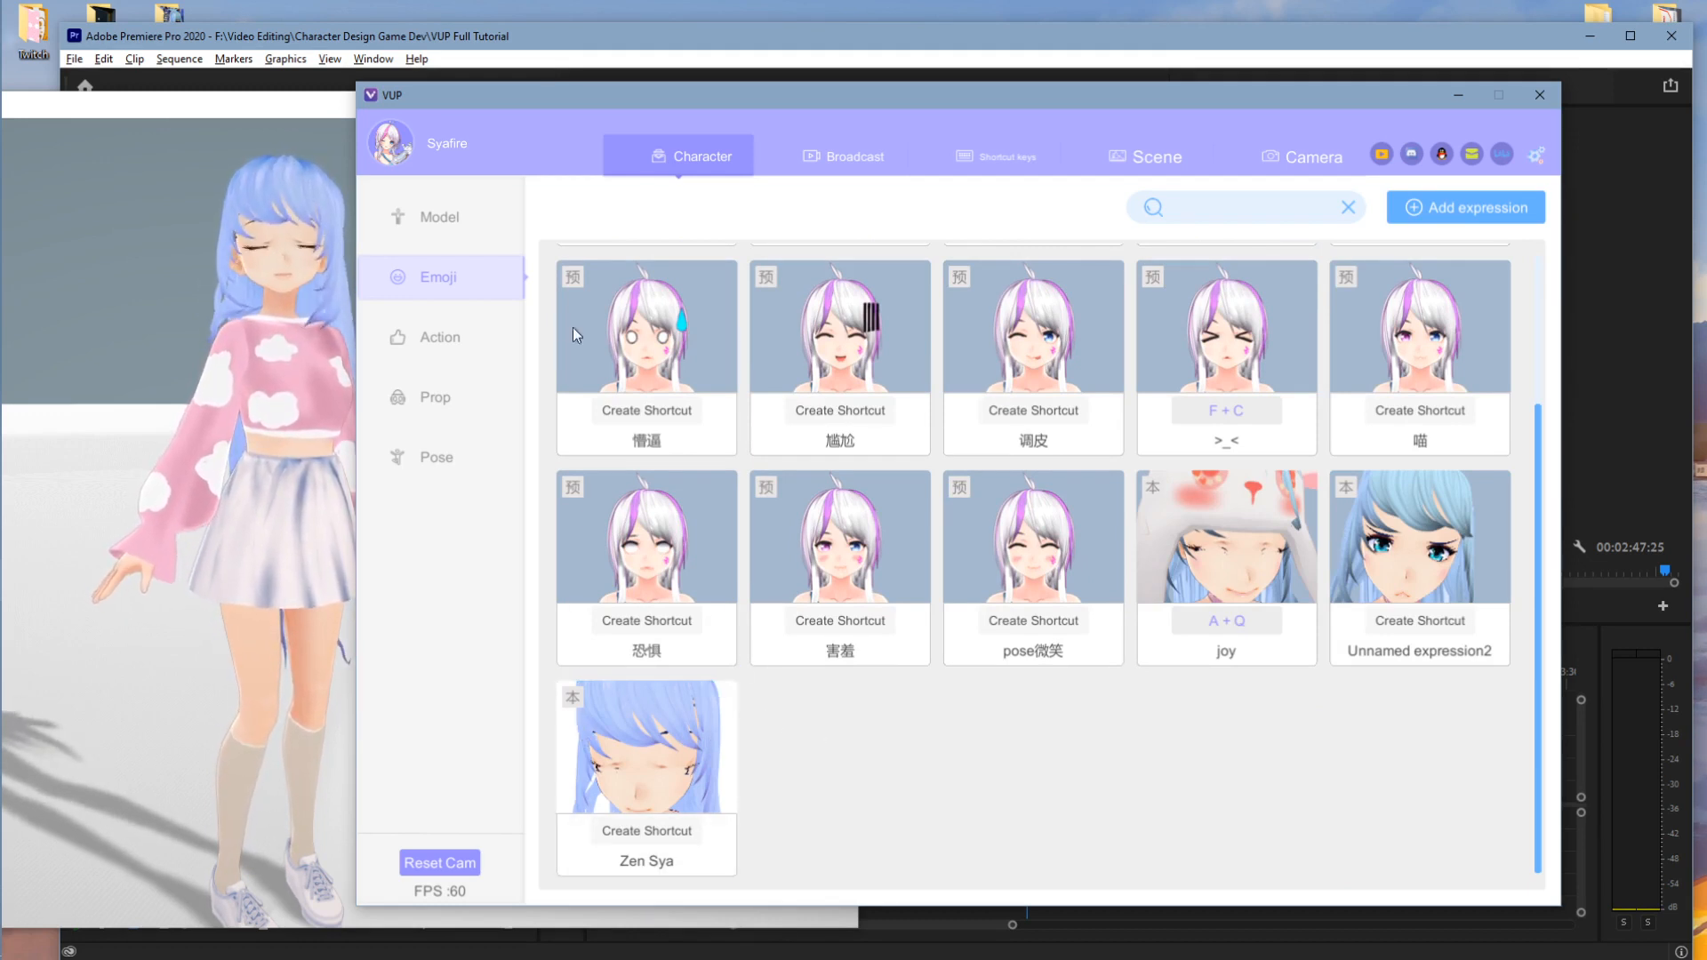
mouse_move(594, 729)
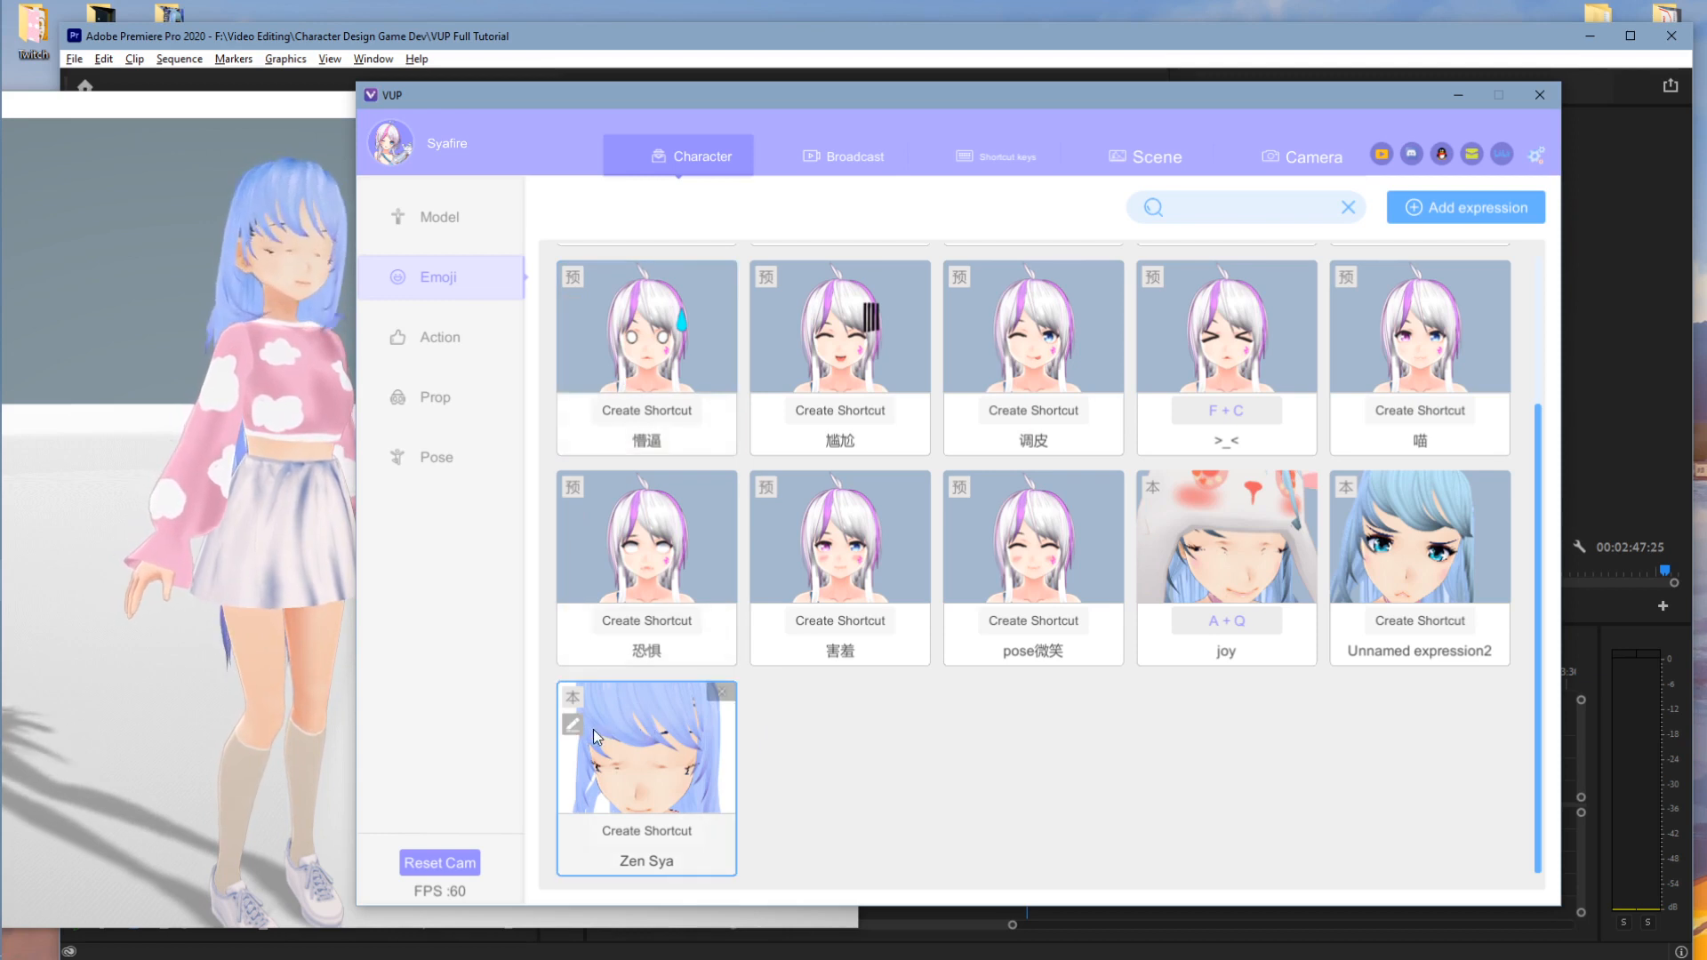
click(1246, 526)
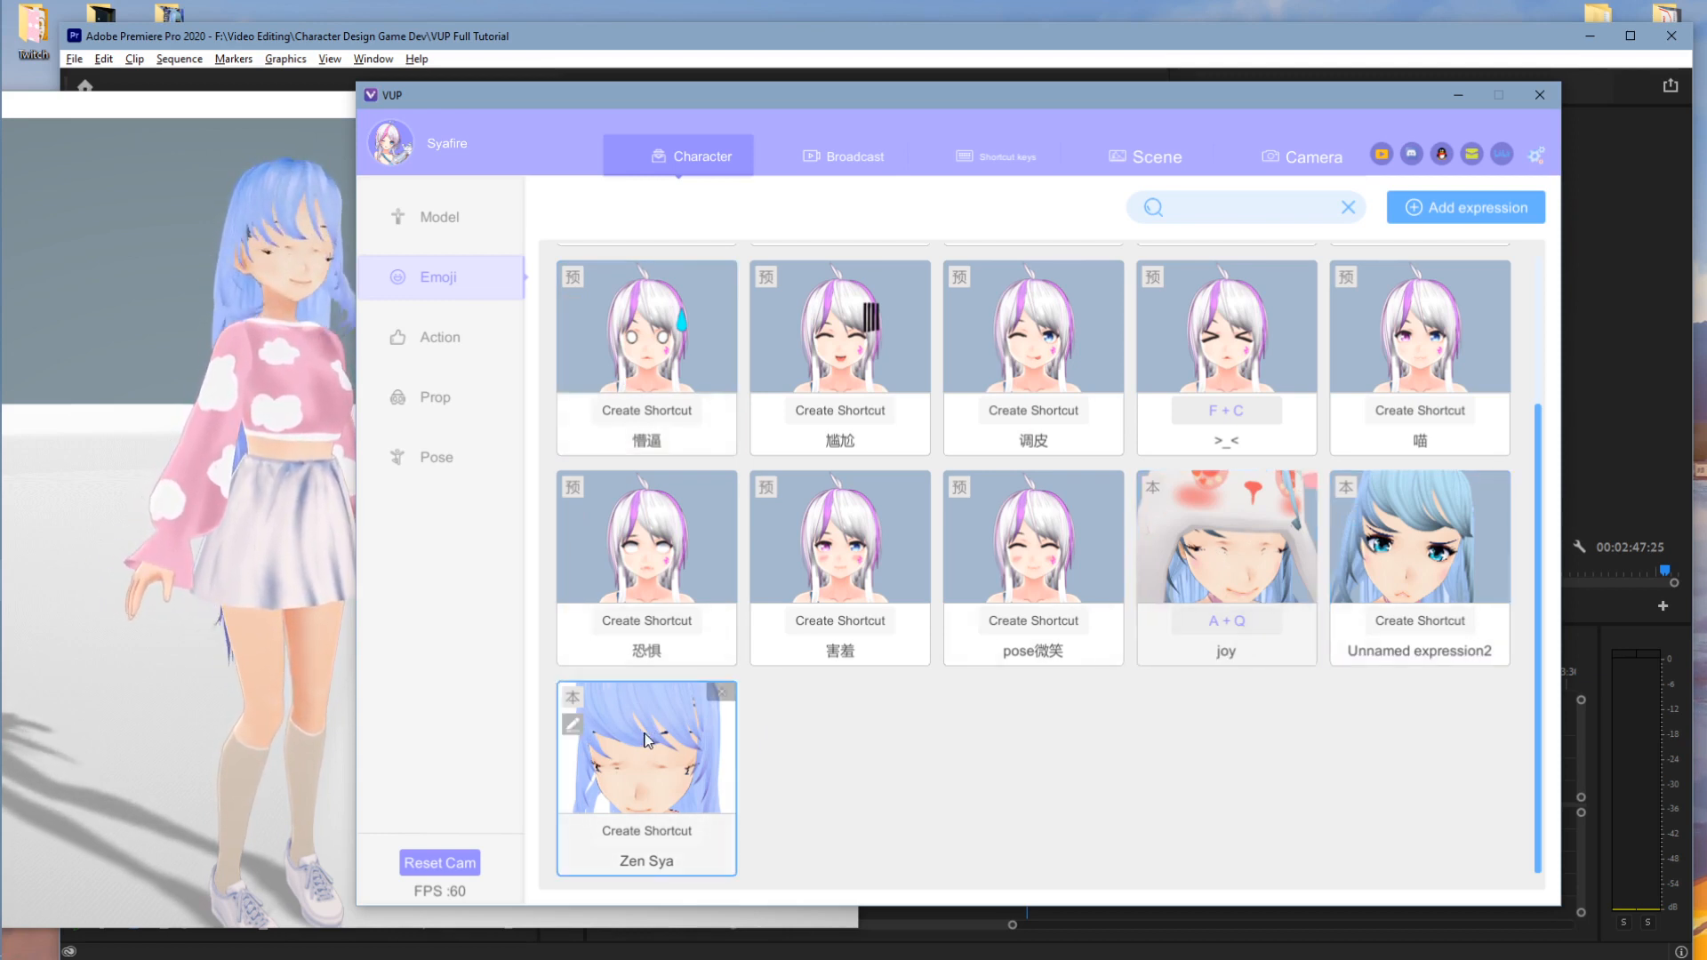
click(1423, 547)
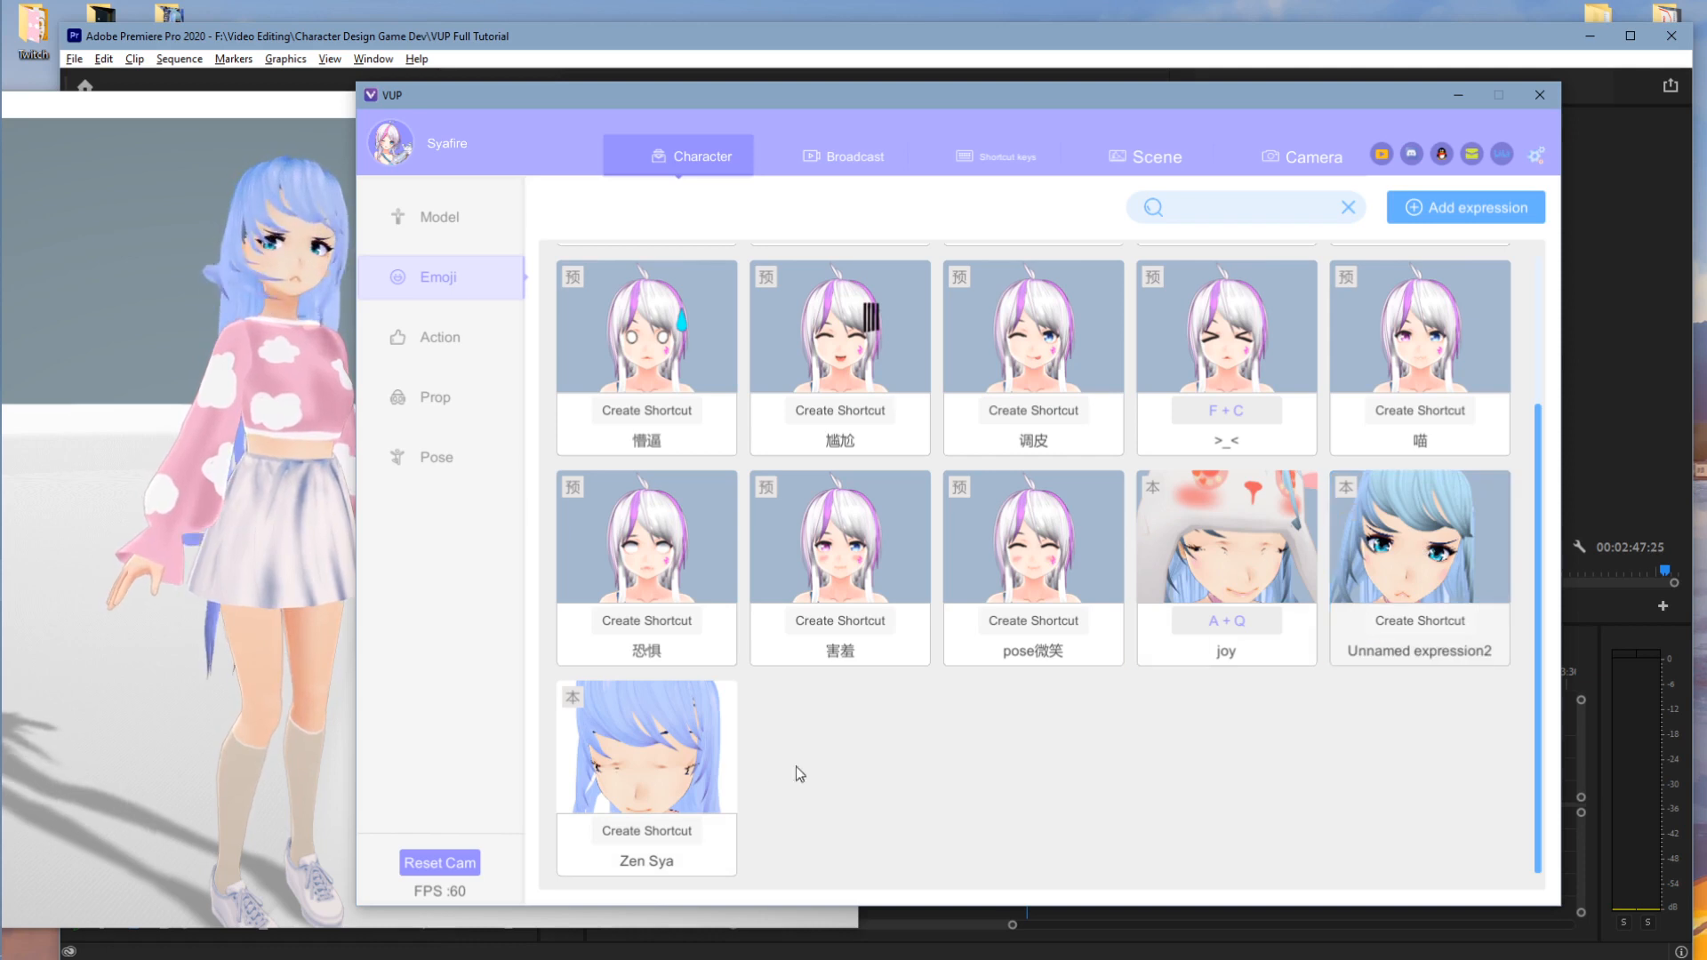
click(662, 767)
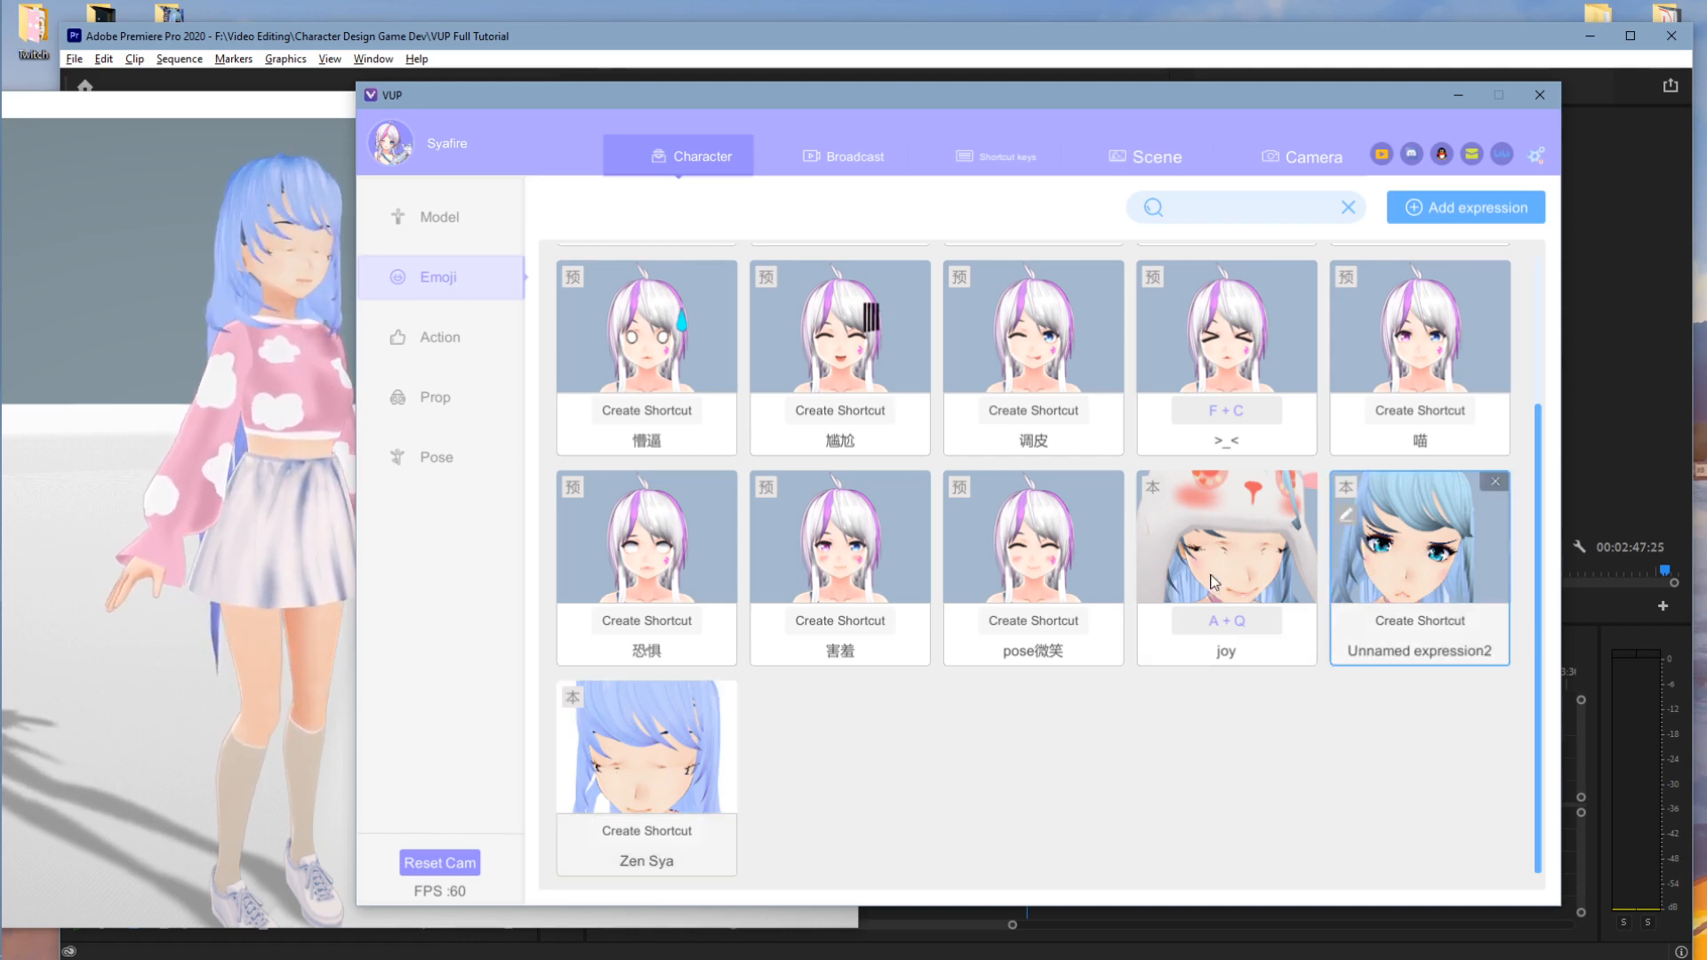
- Assign the G + H shortcut to the Zen Sya expression
click(668, 831)
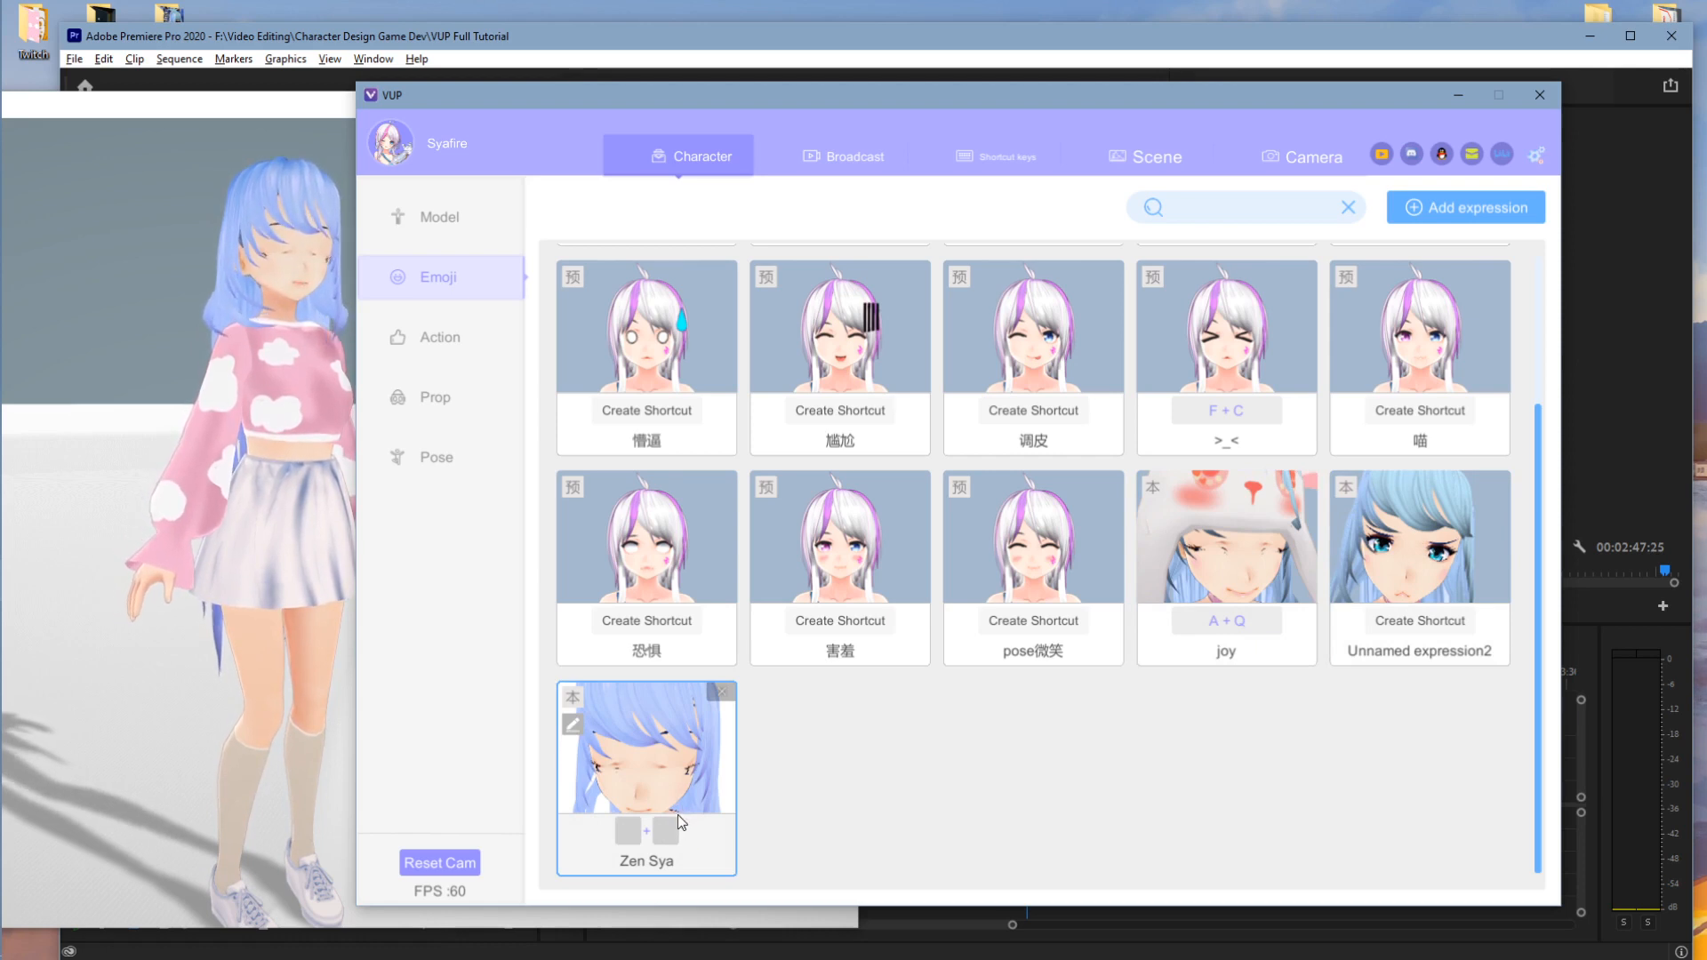
click(673, 754)
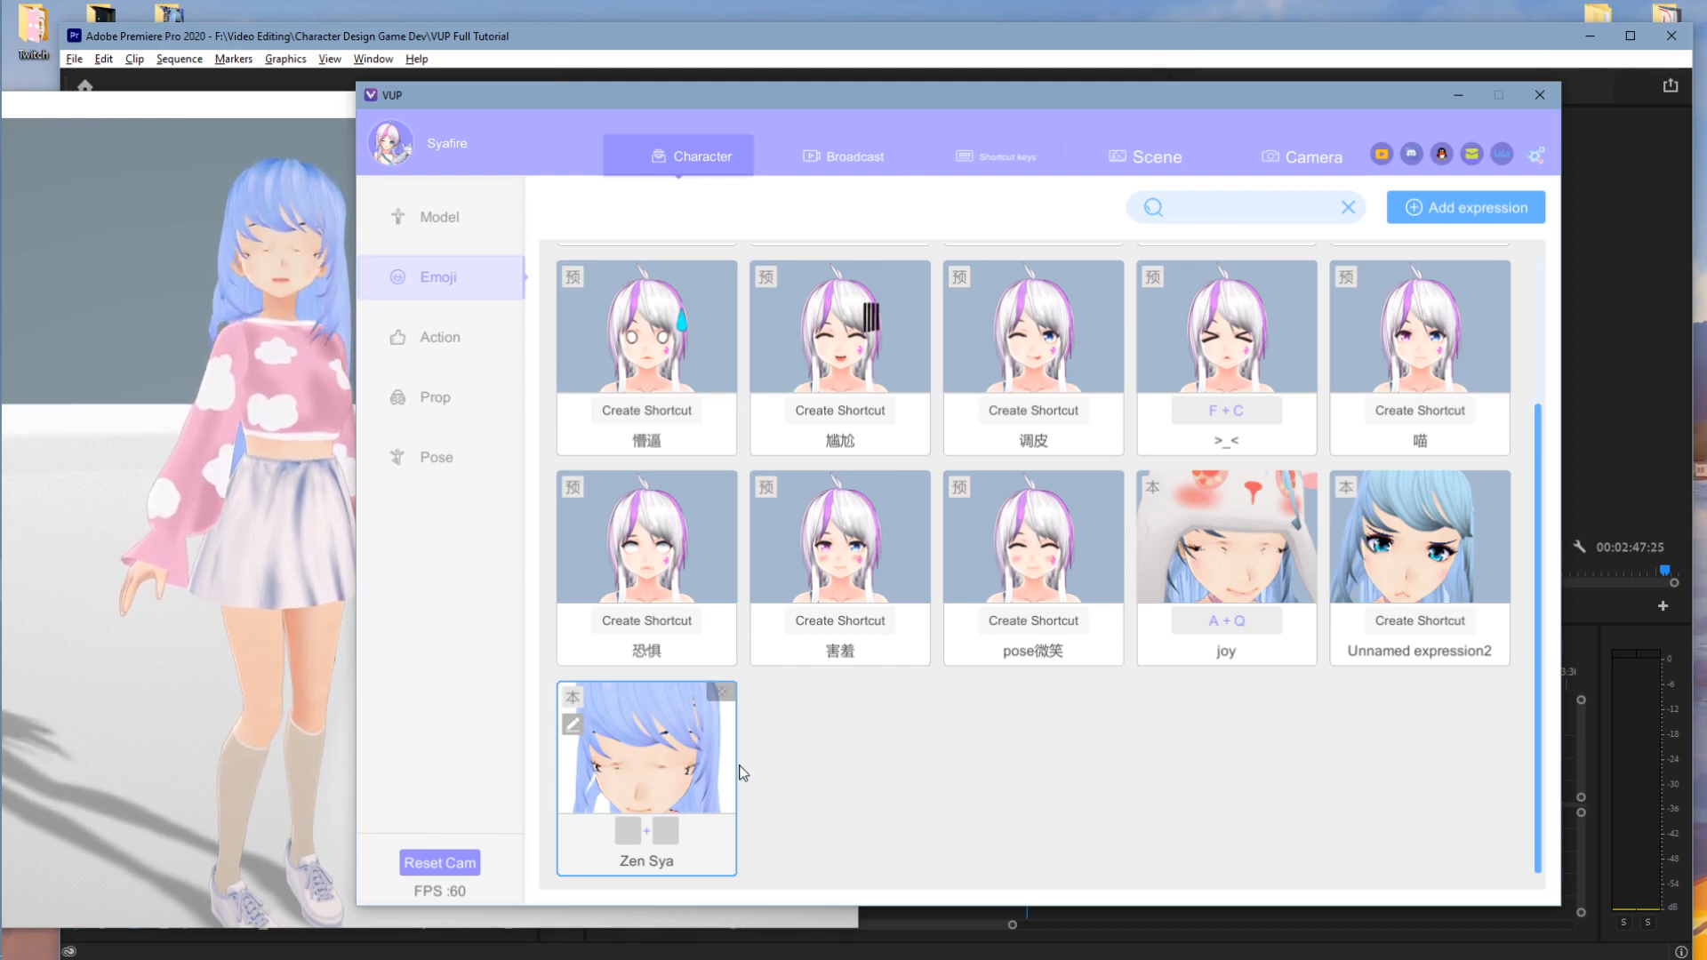
click(661, 765)
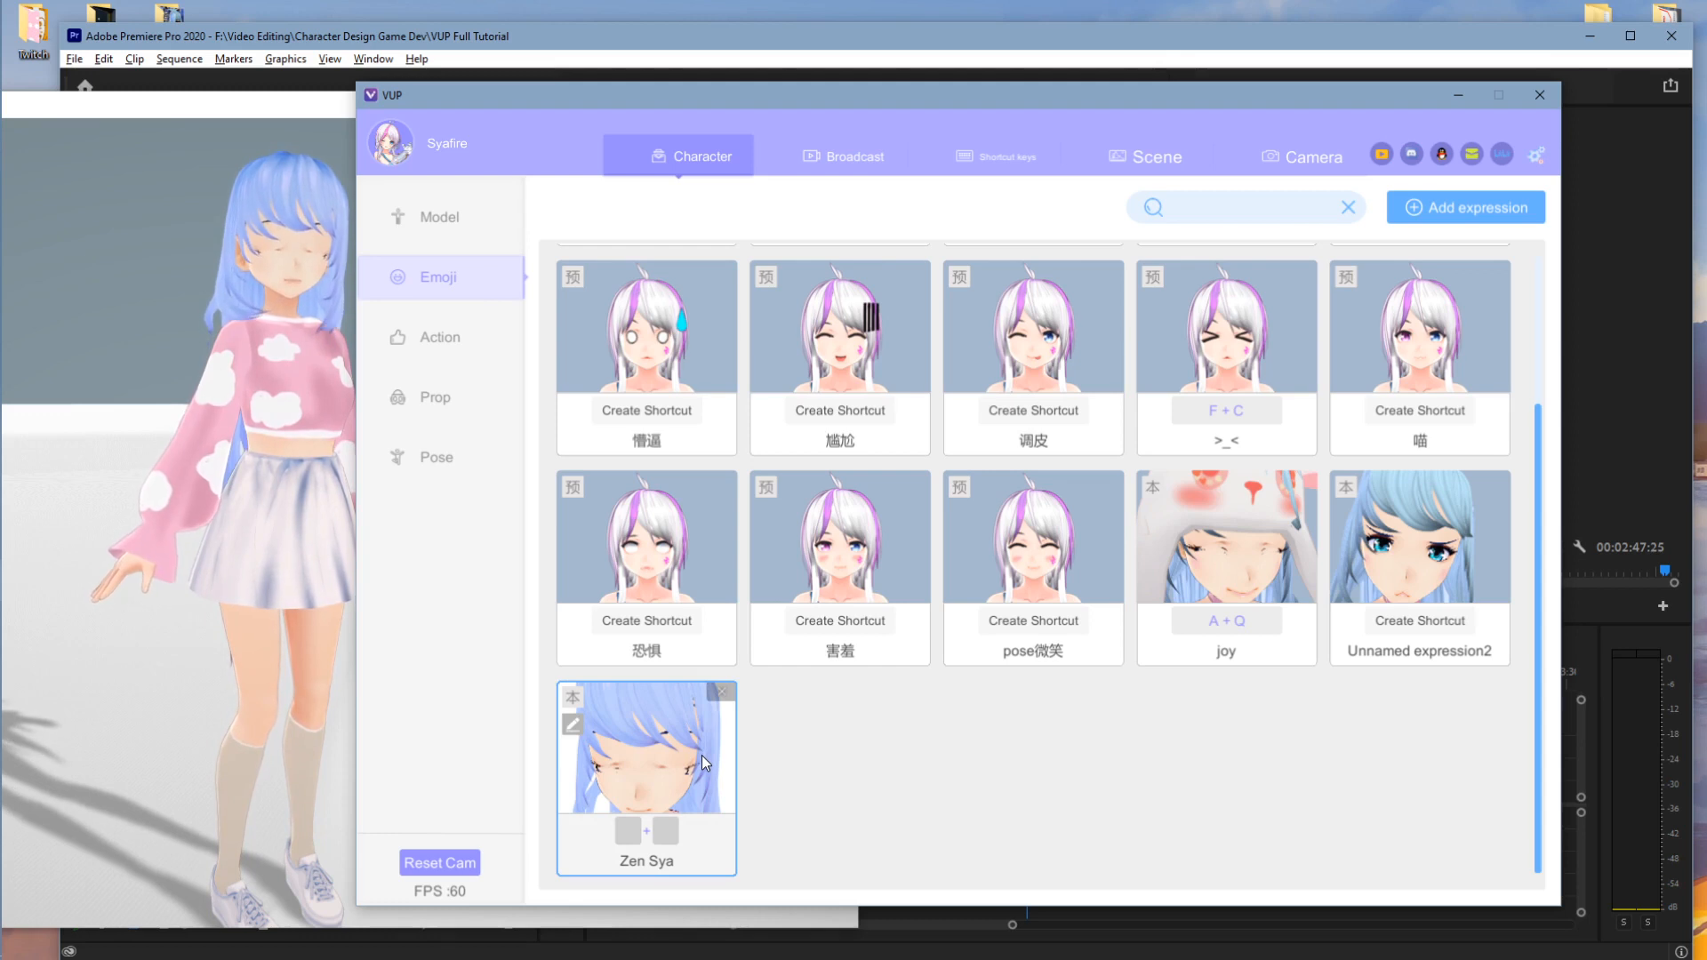
key(g)
click(269, 578)
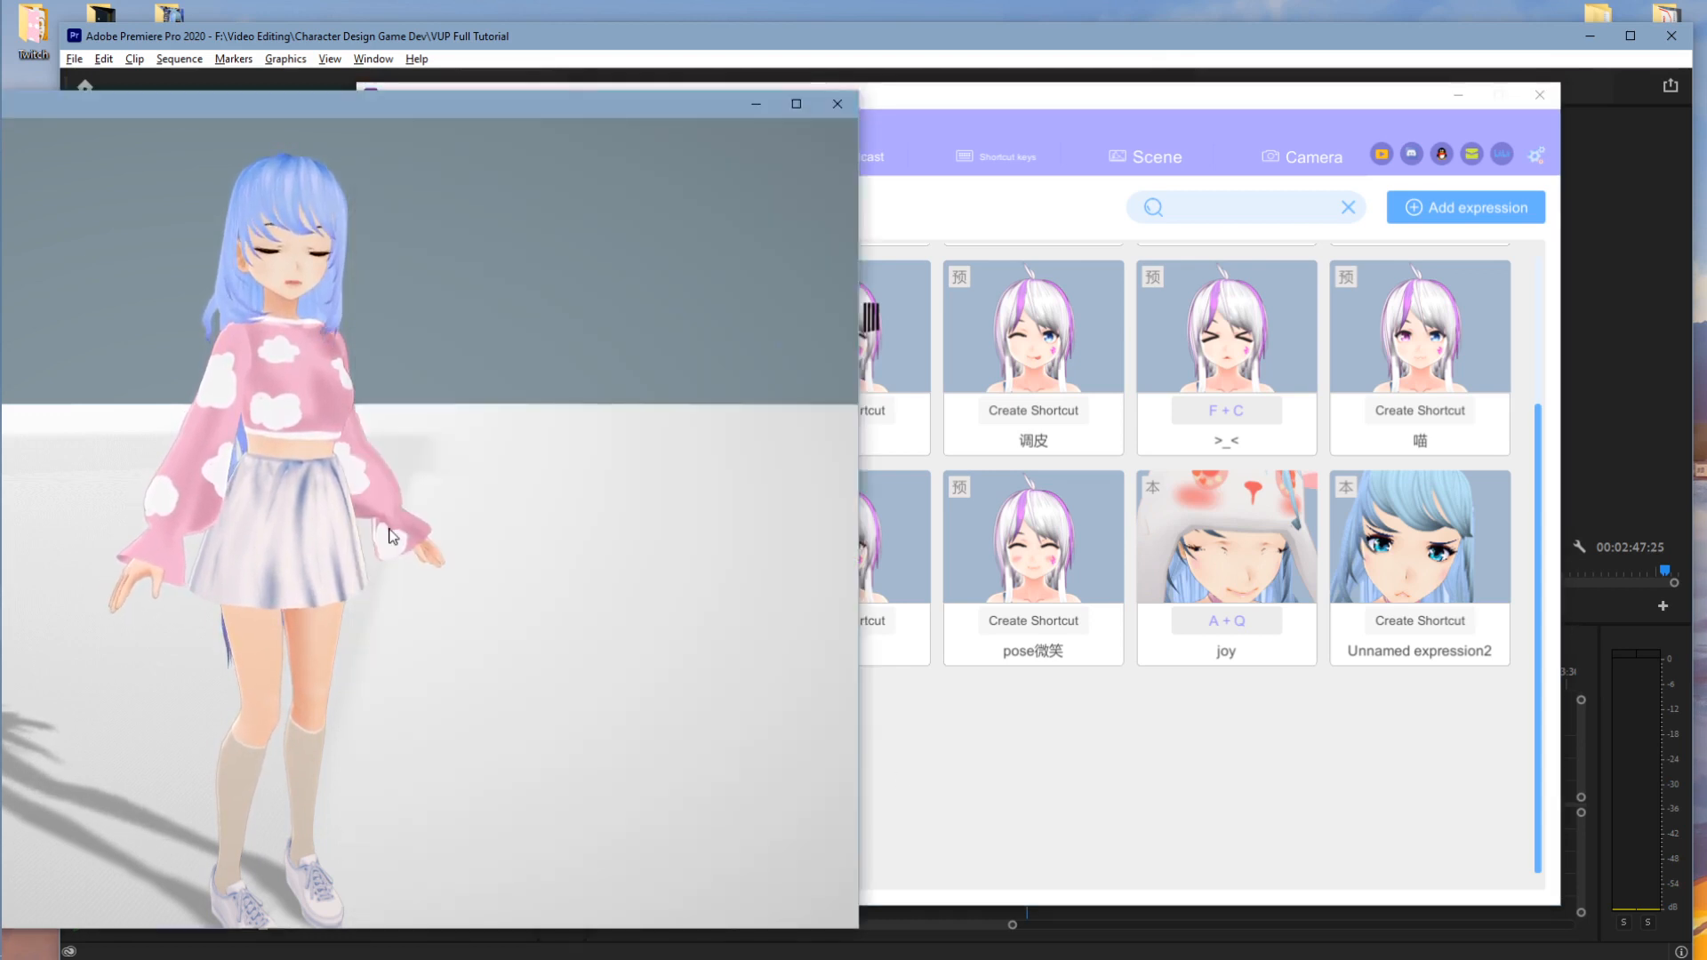
click(209, 541)
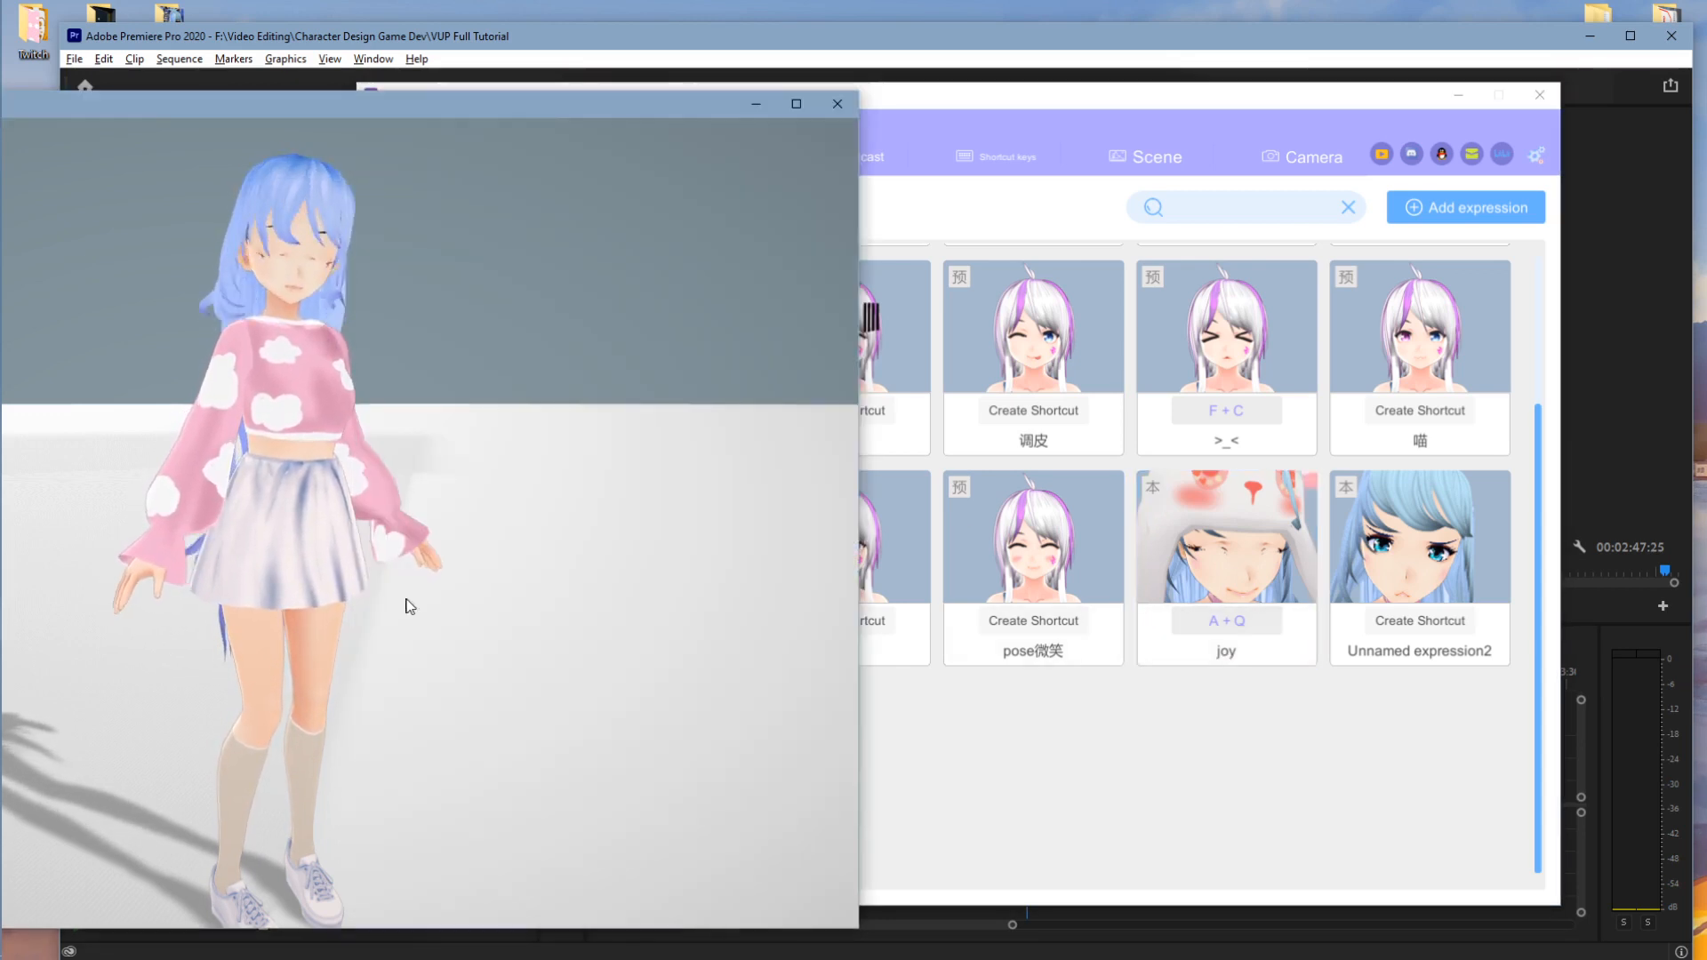
click(1124, 739)
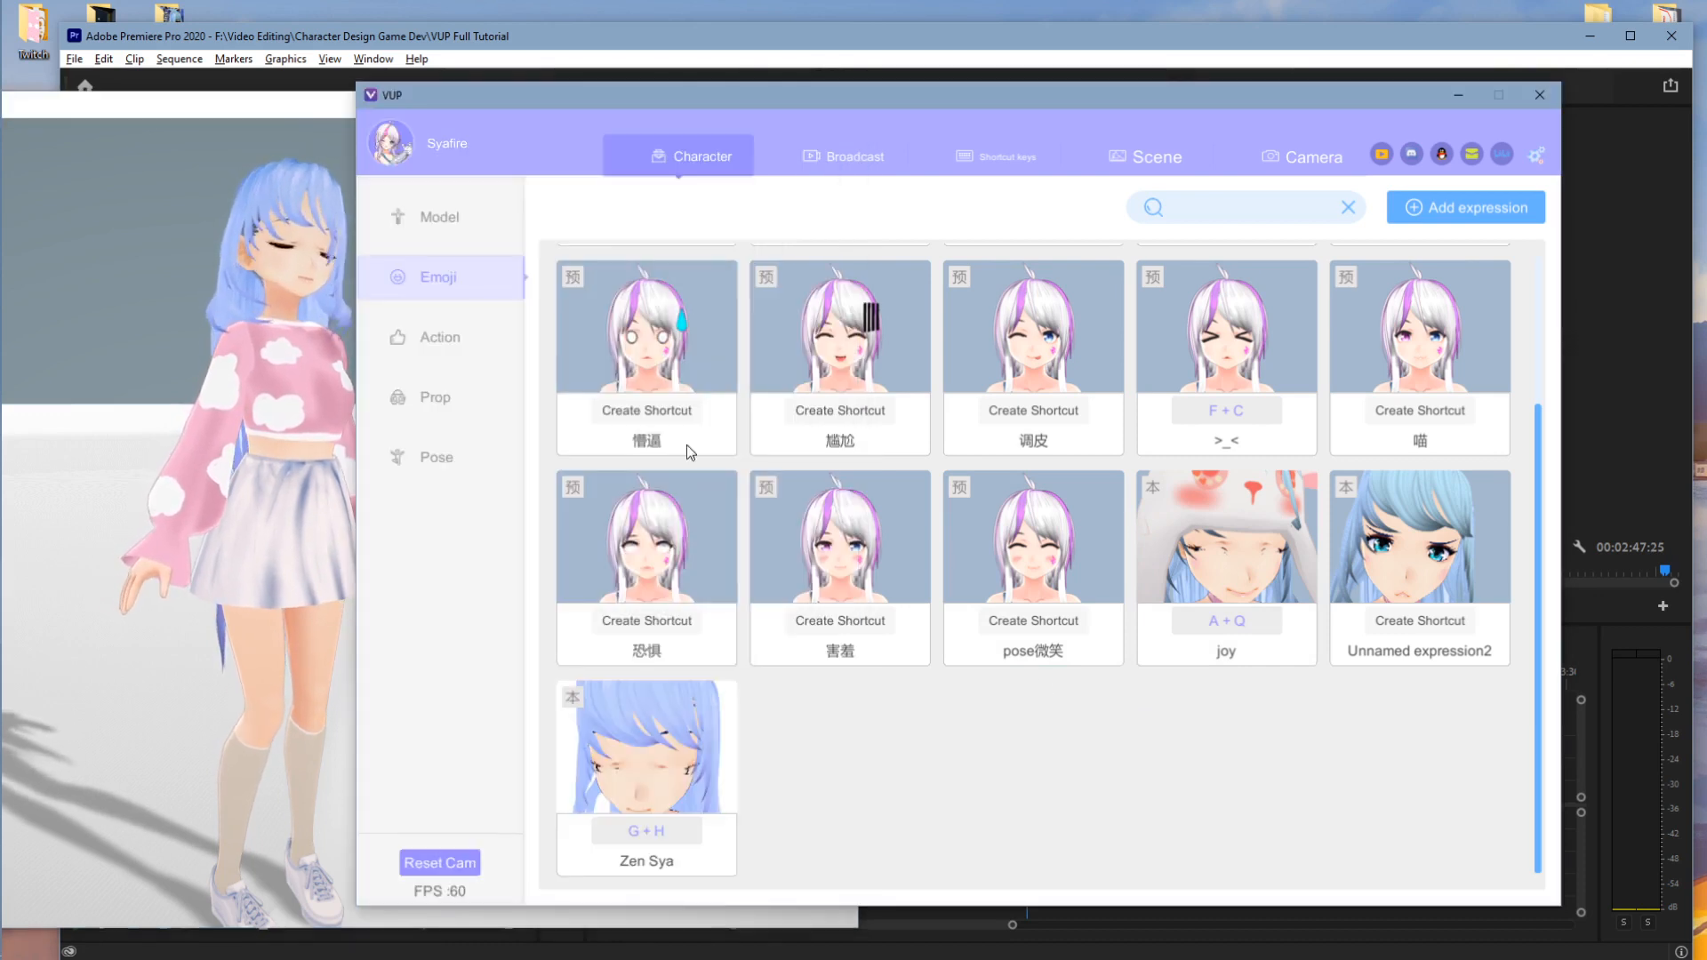
drag(475, 106, 551, 103)
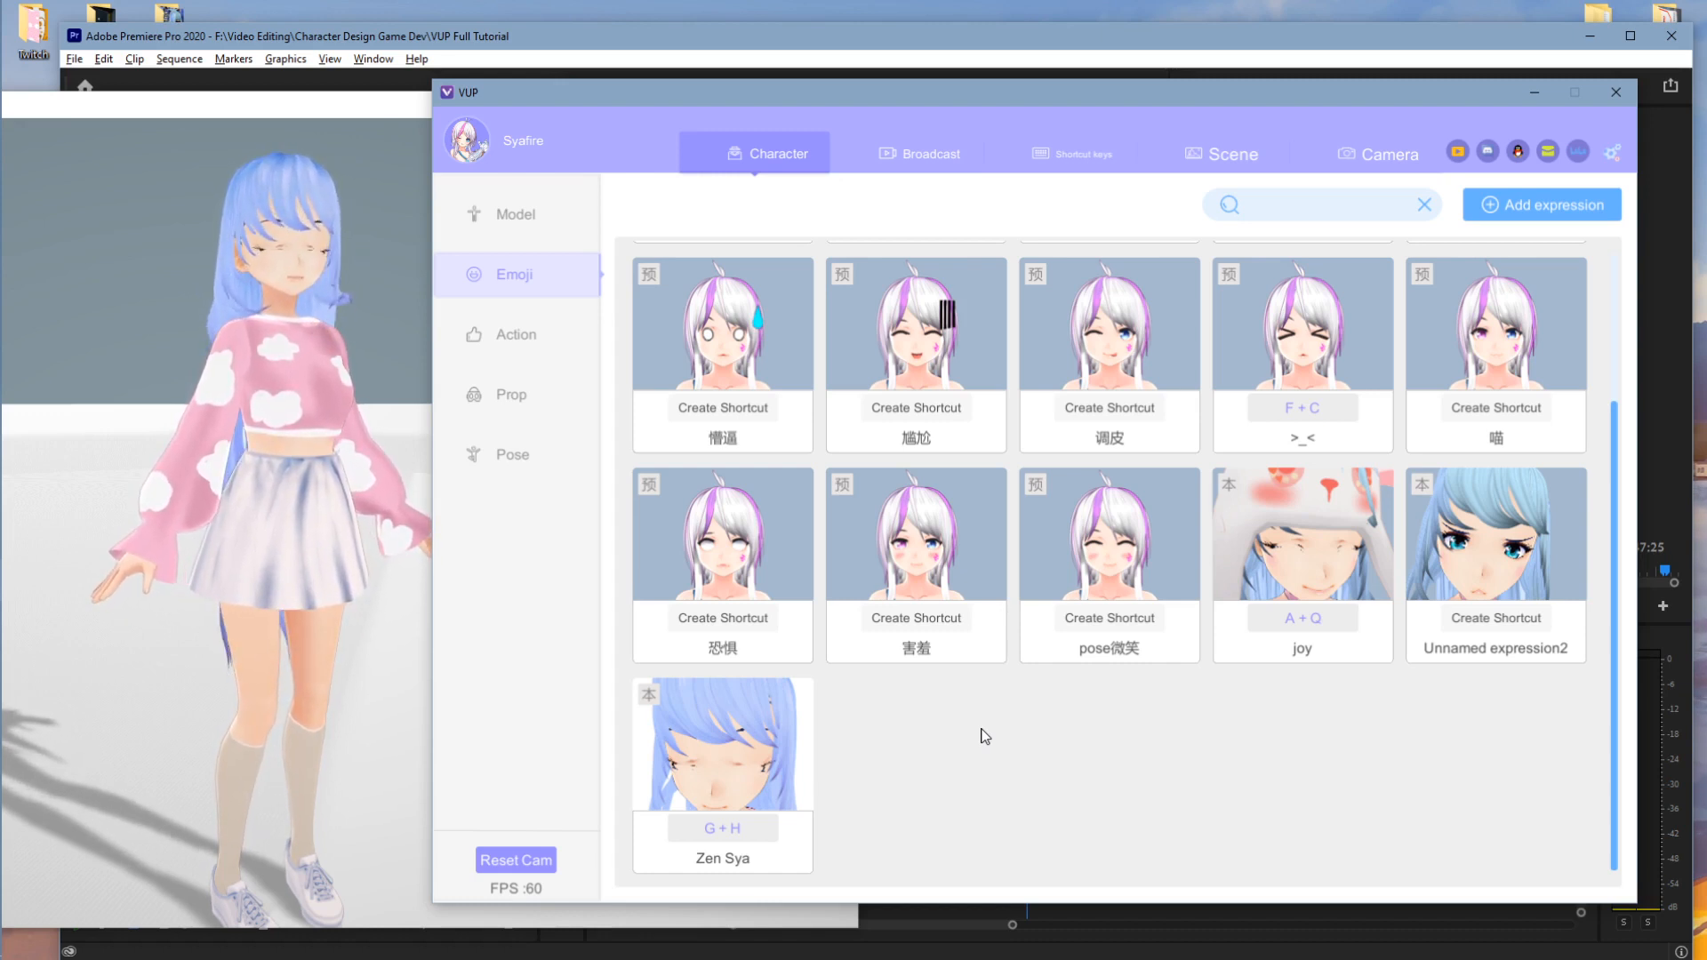
- Give Unnamed expression2 the Y + U shortcut and check its edit settings
click(1497, 617)
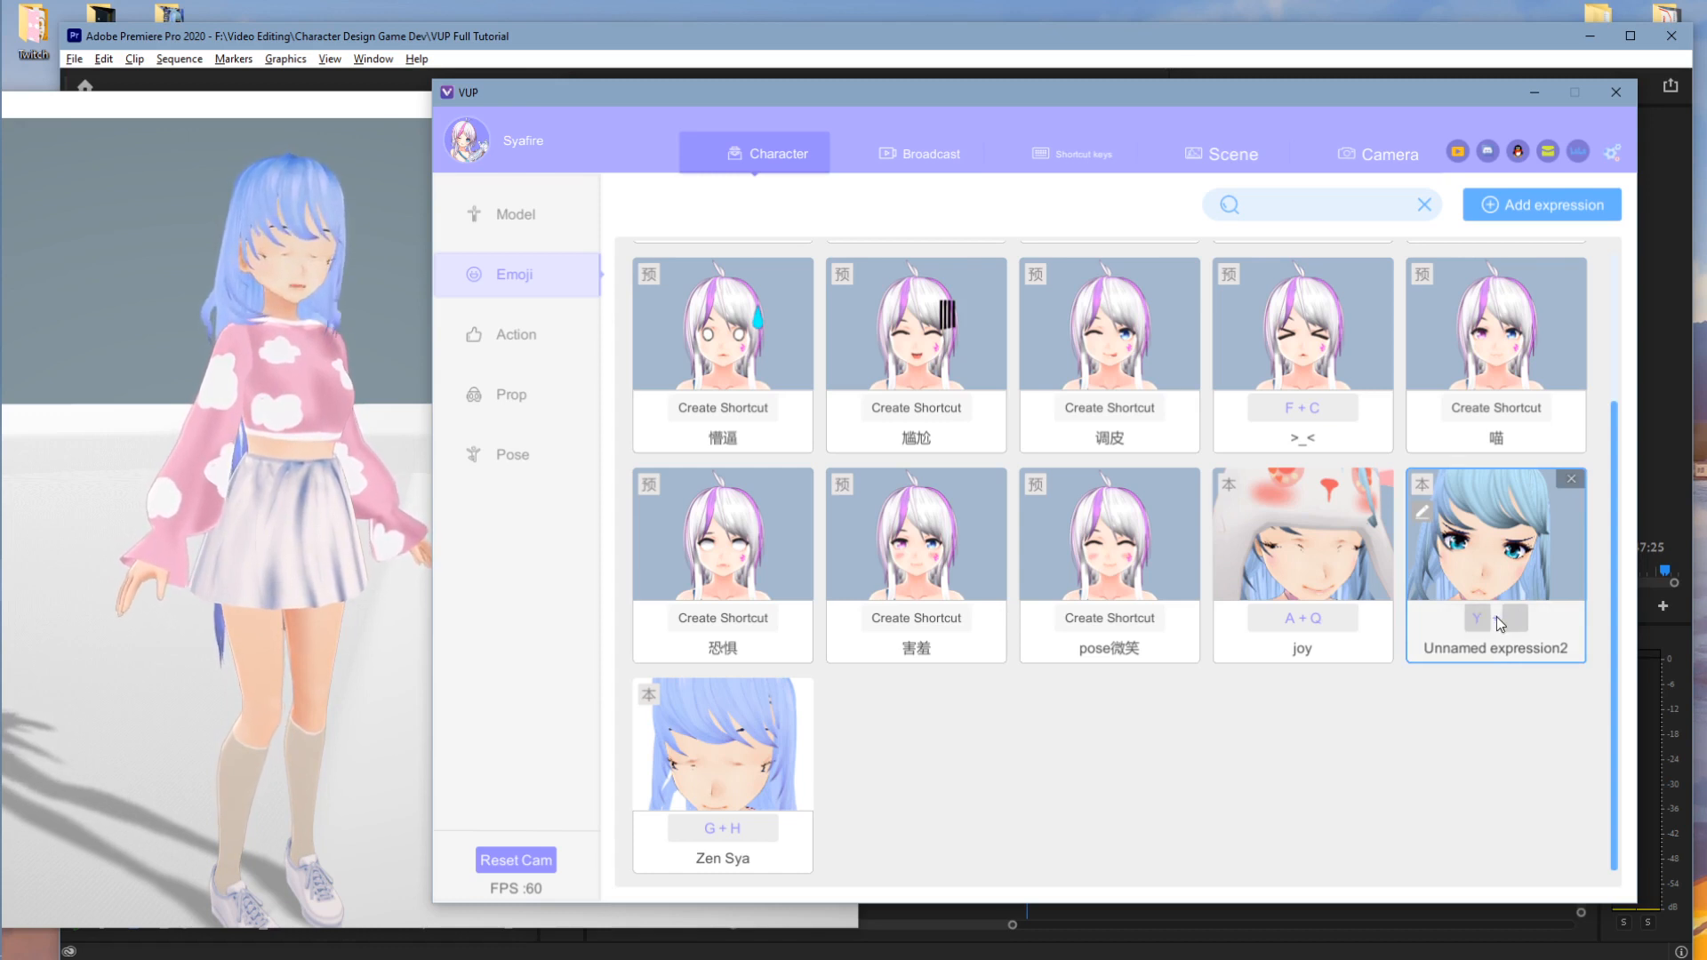
key(y+u)
click(492, 574)
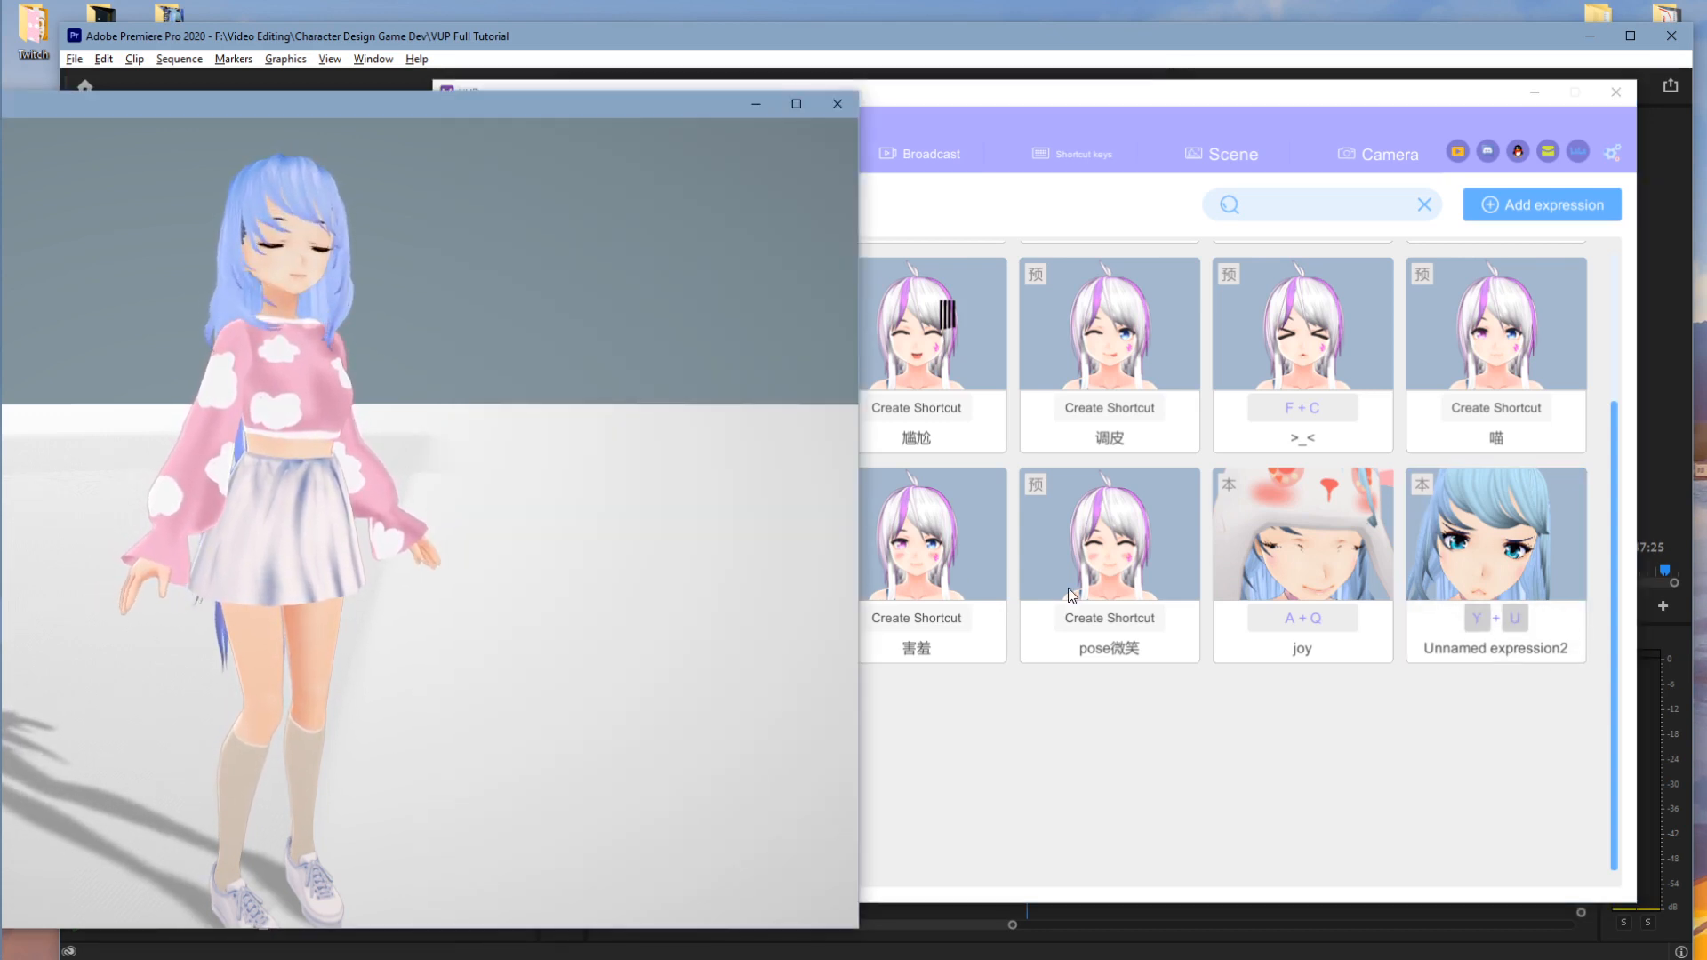
click(1049, 717)
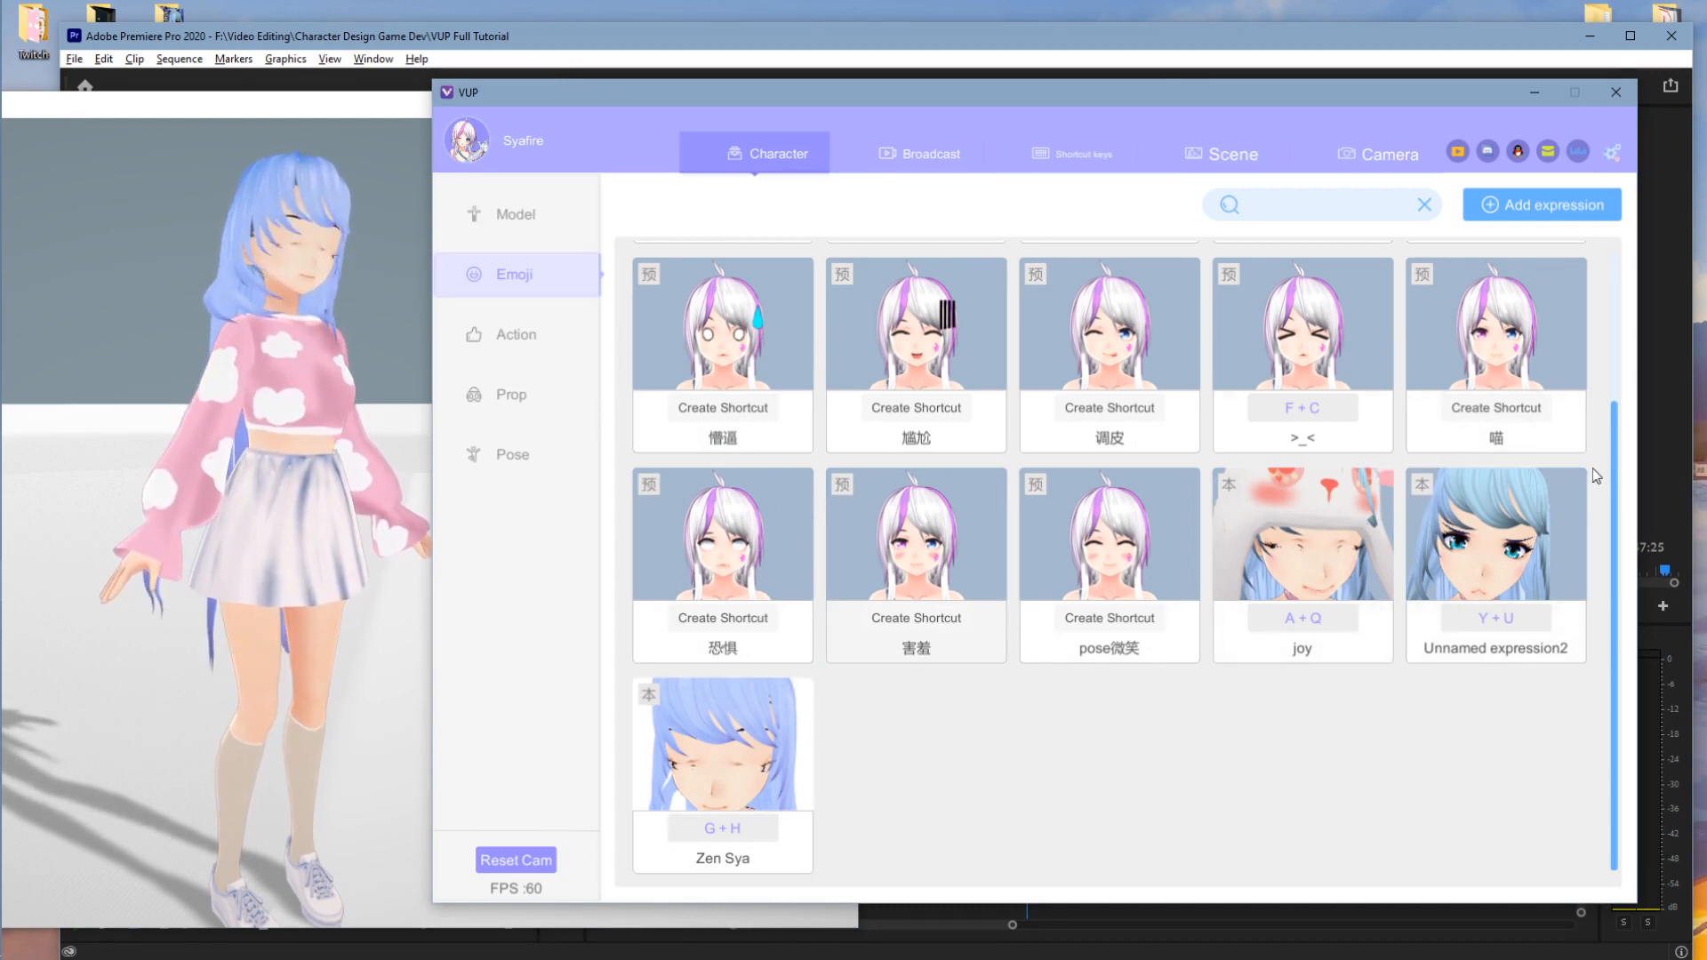
click(1423, 513)
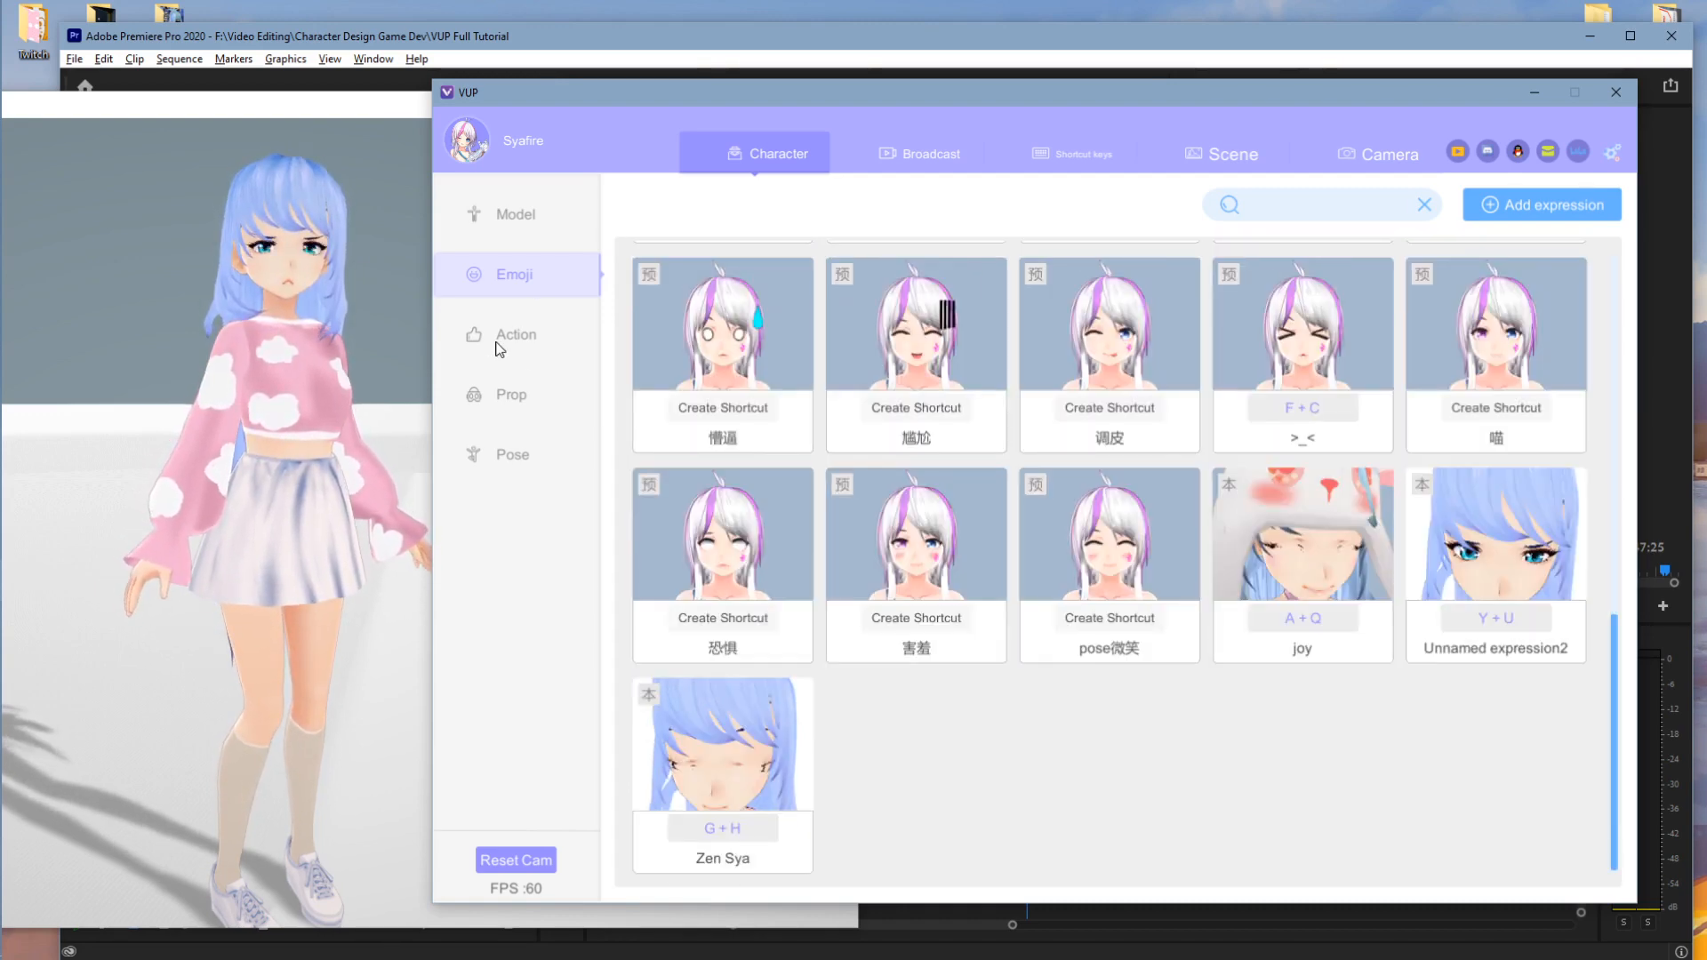
click(524, 342)
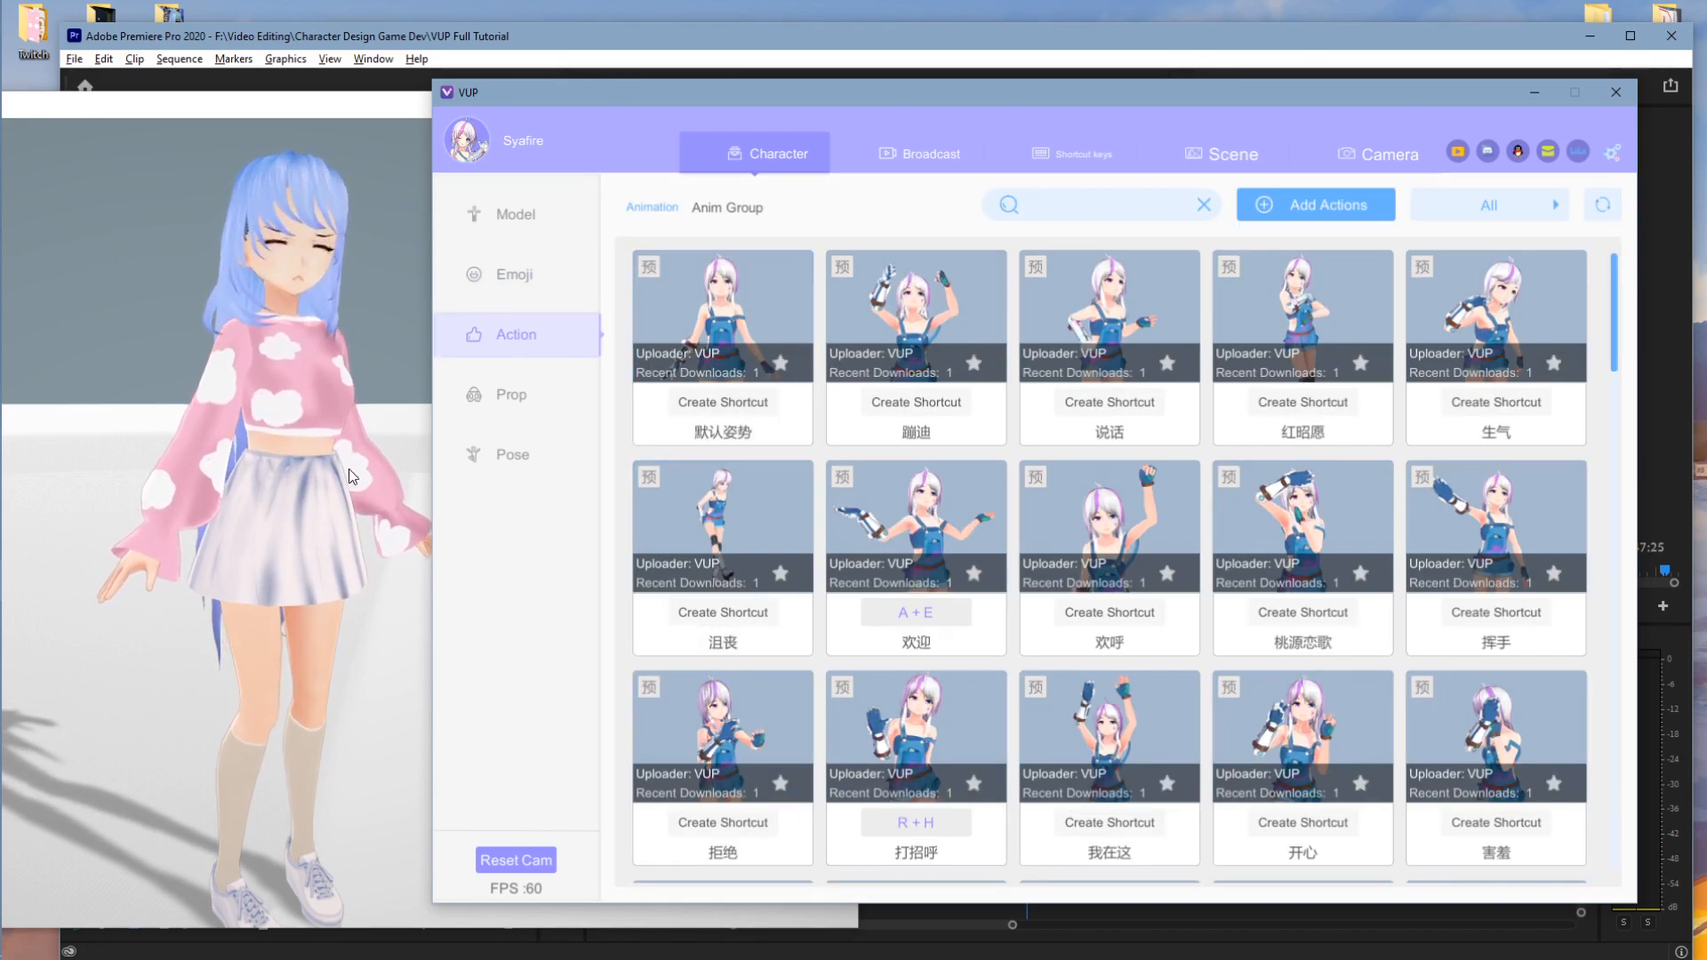
- Face the avatar front-on and preview the 蹦迪, 打招呼, 拒绝 and 开心 actions
click(329, 466)
drag(329, 466, 441, 349)
click(1017, 110)
click(1076, 348)
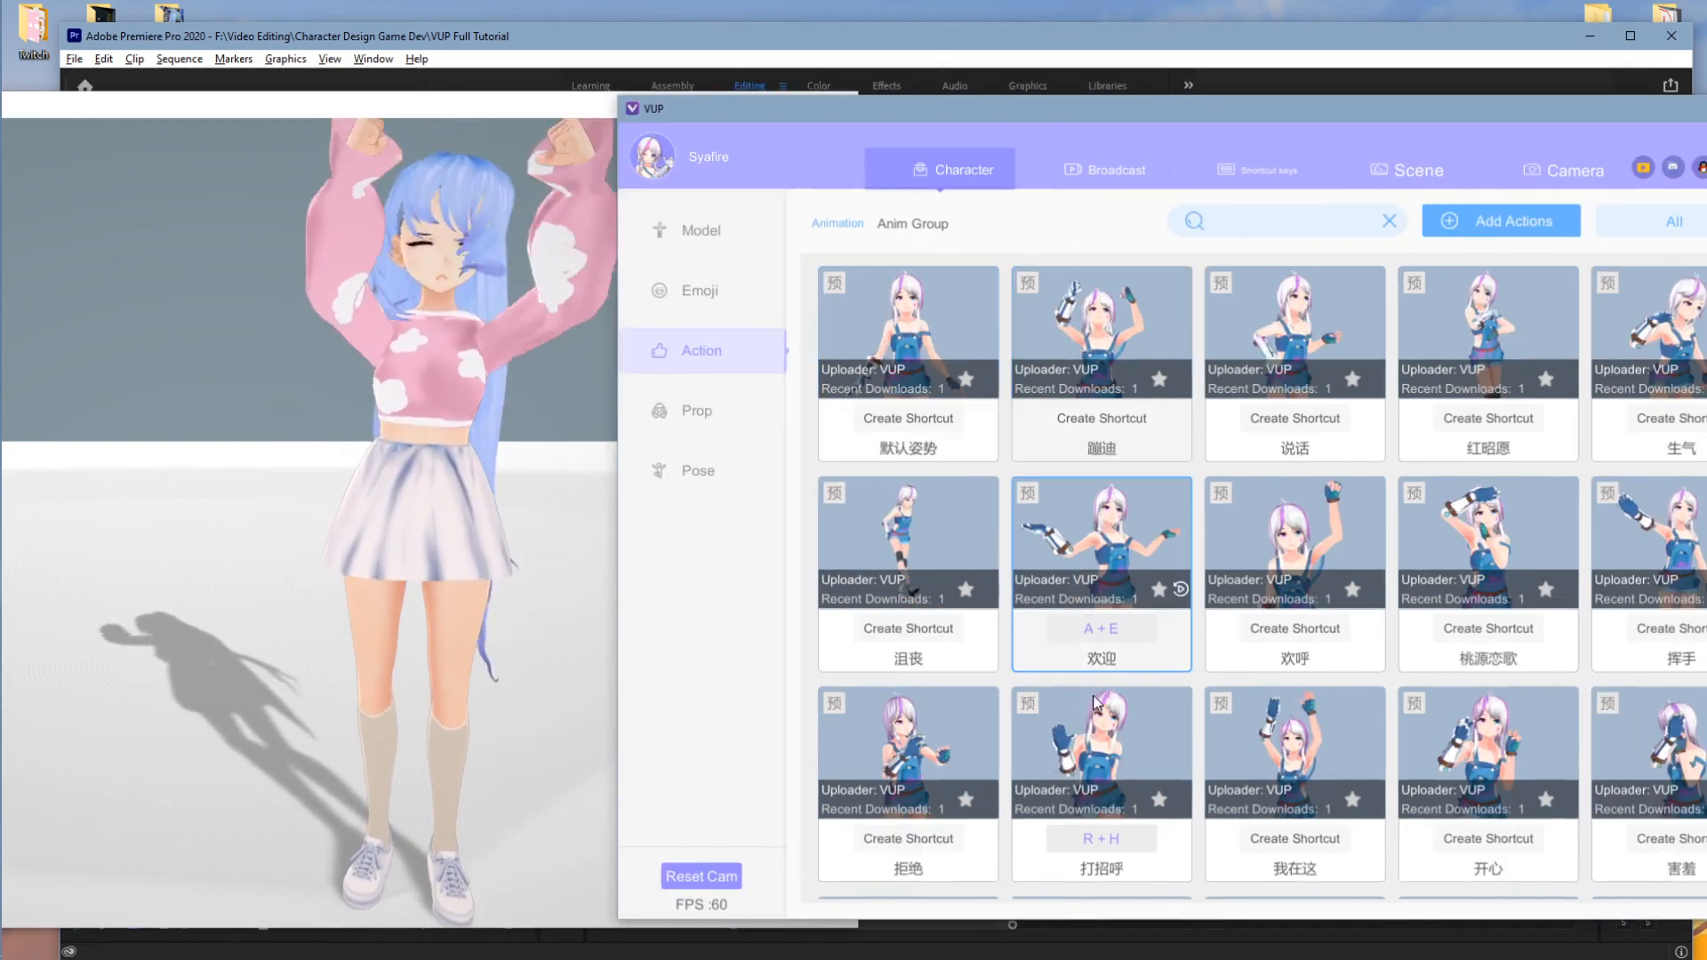
click(1096, 731)
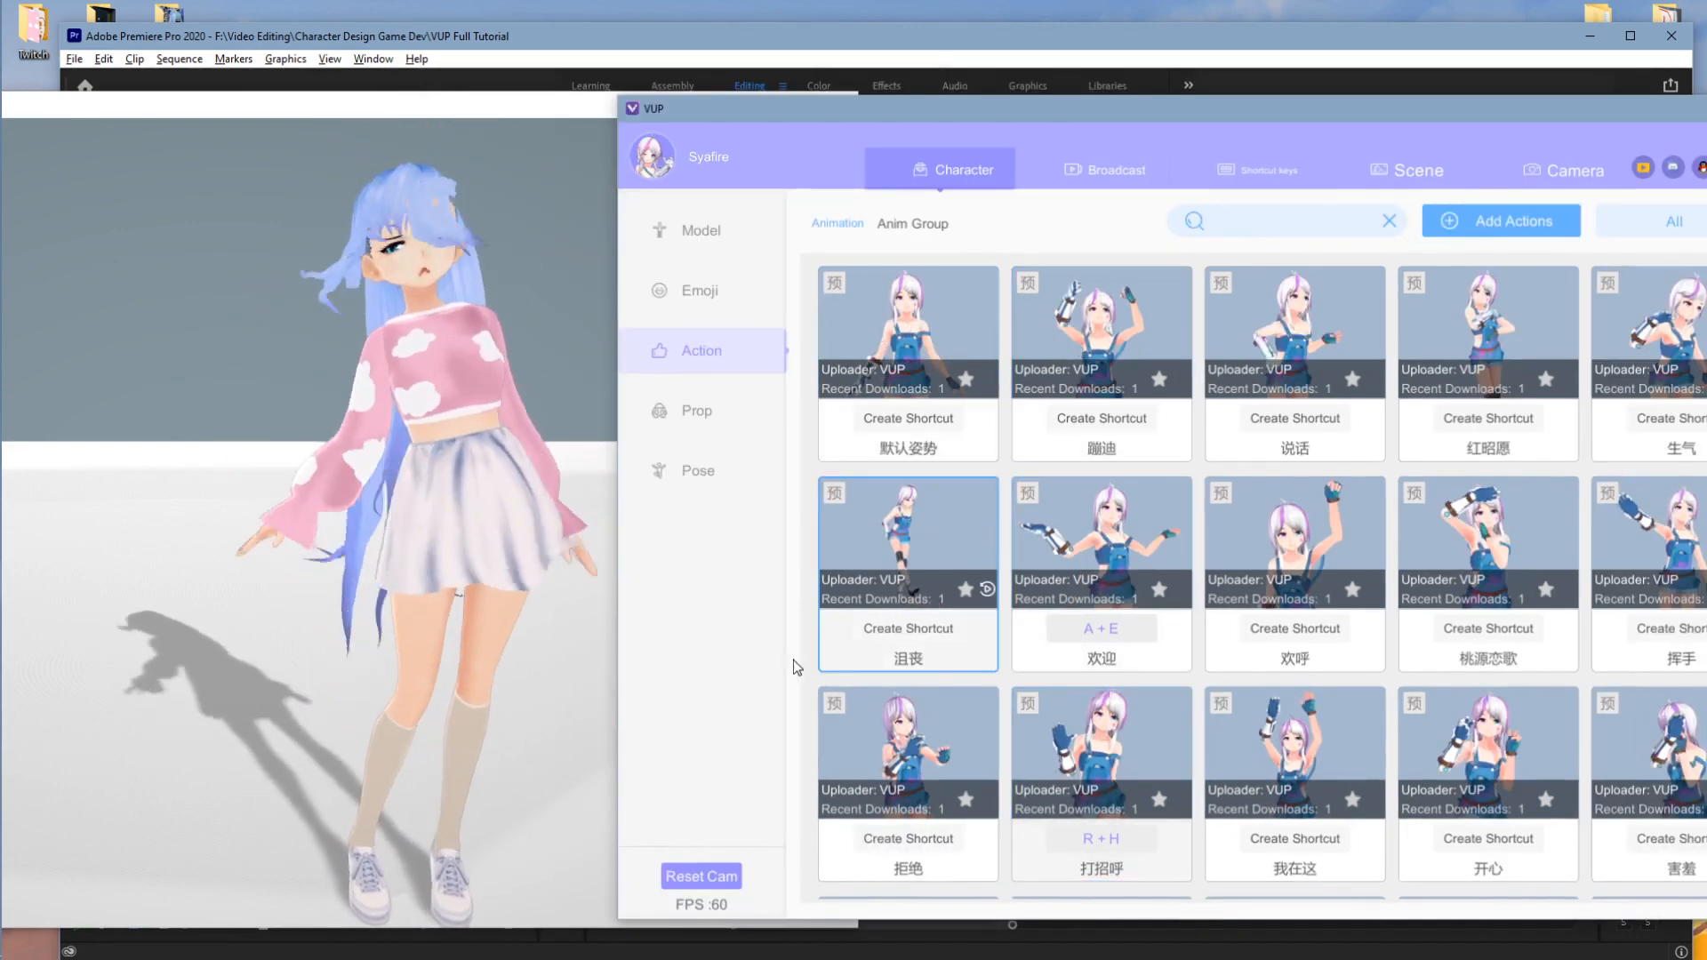
click(910, 732)
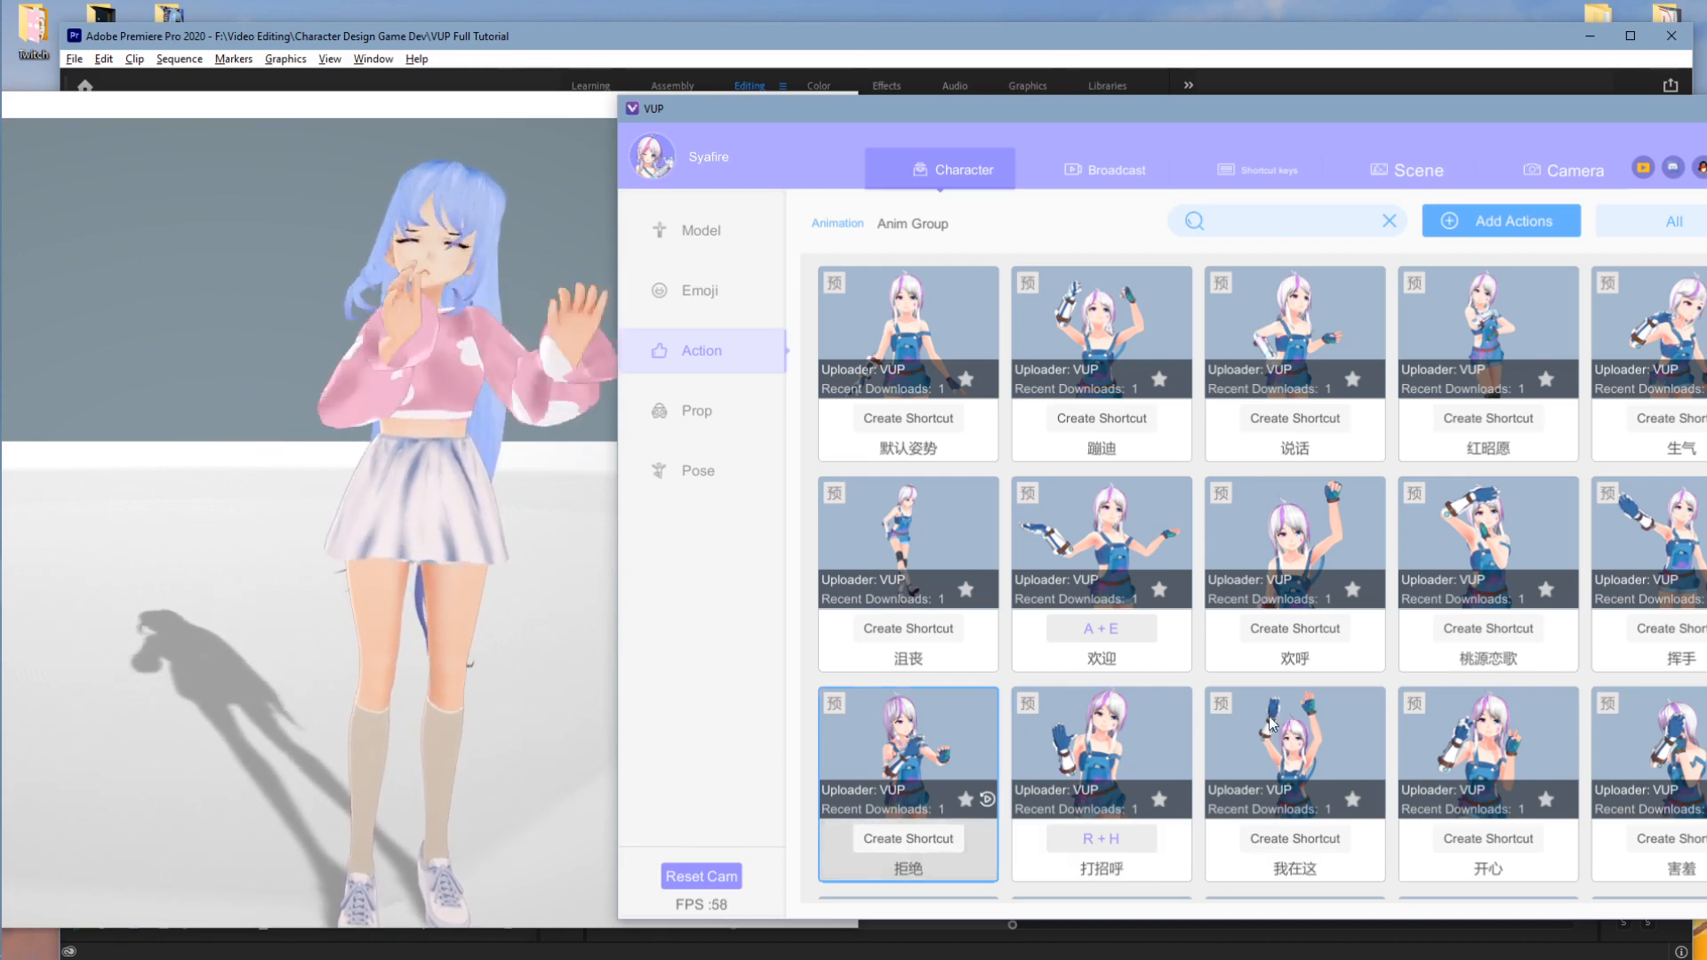
click(1458, 754)
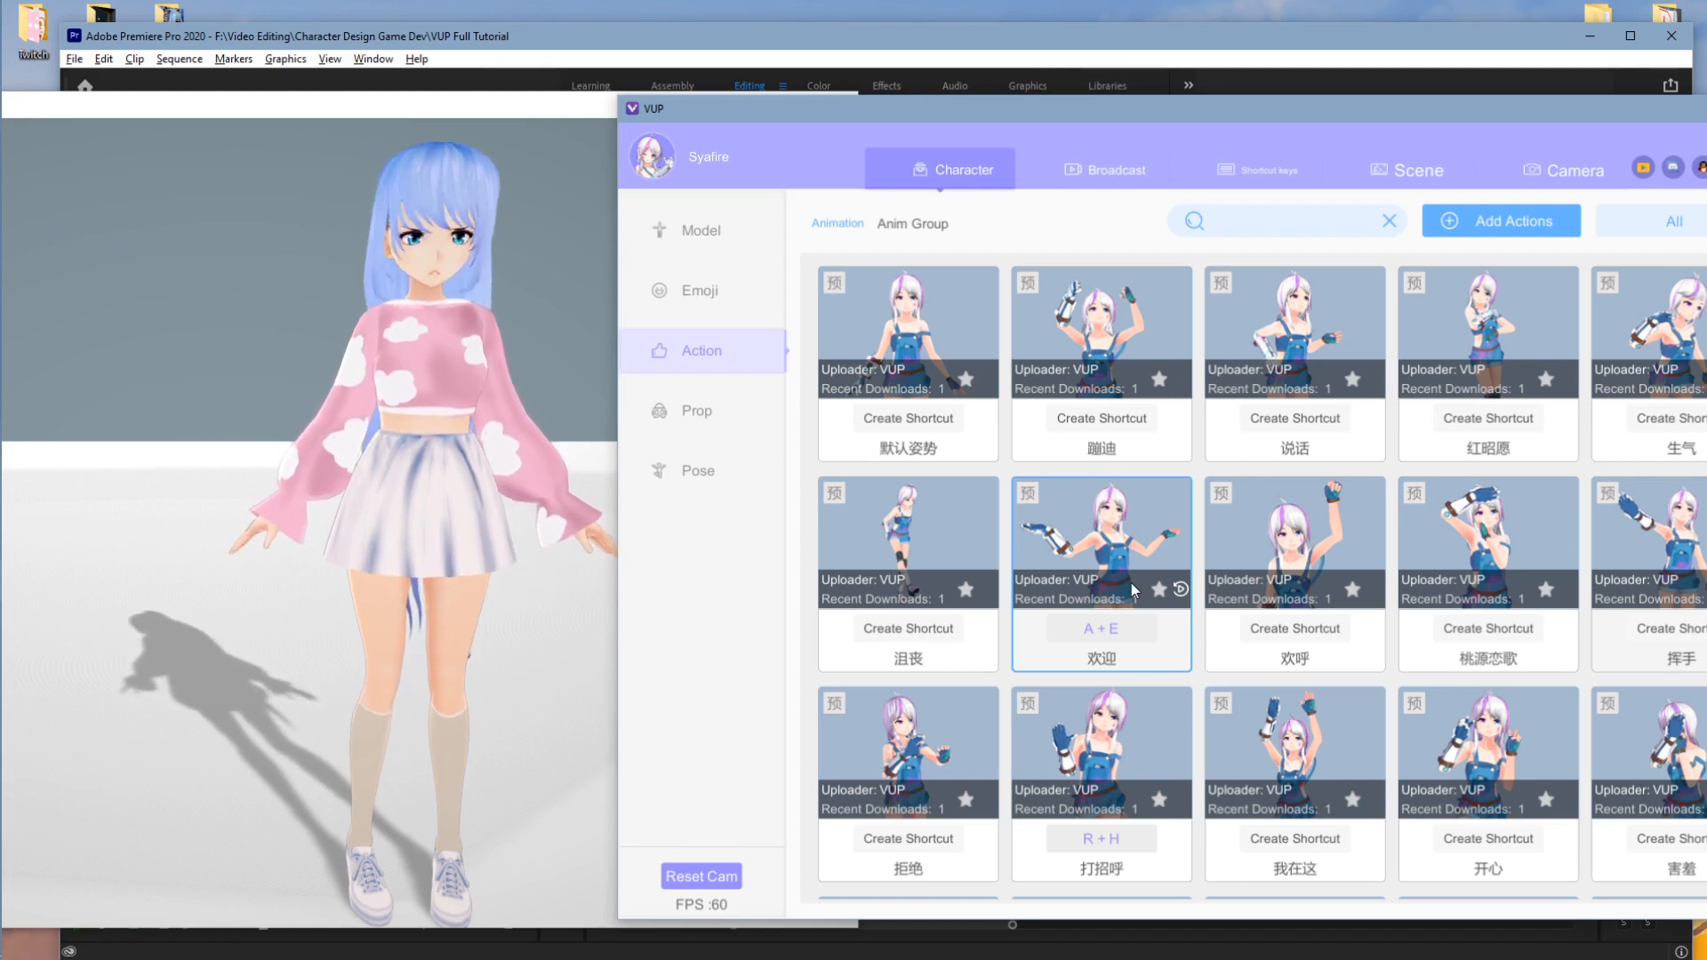
- Assign T + R as the 蹦迪 shortcut, then scroll down to the shared cloud animations
click(1124, 420)
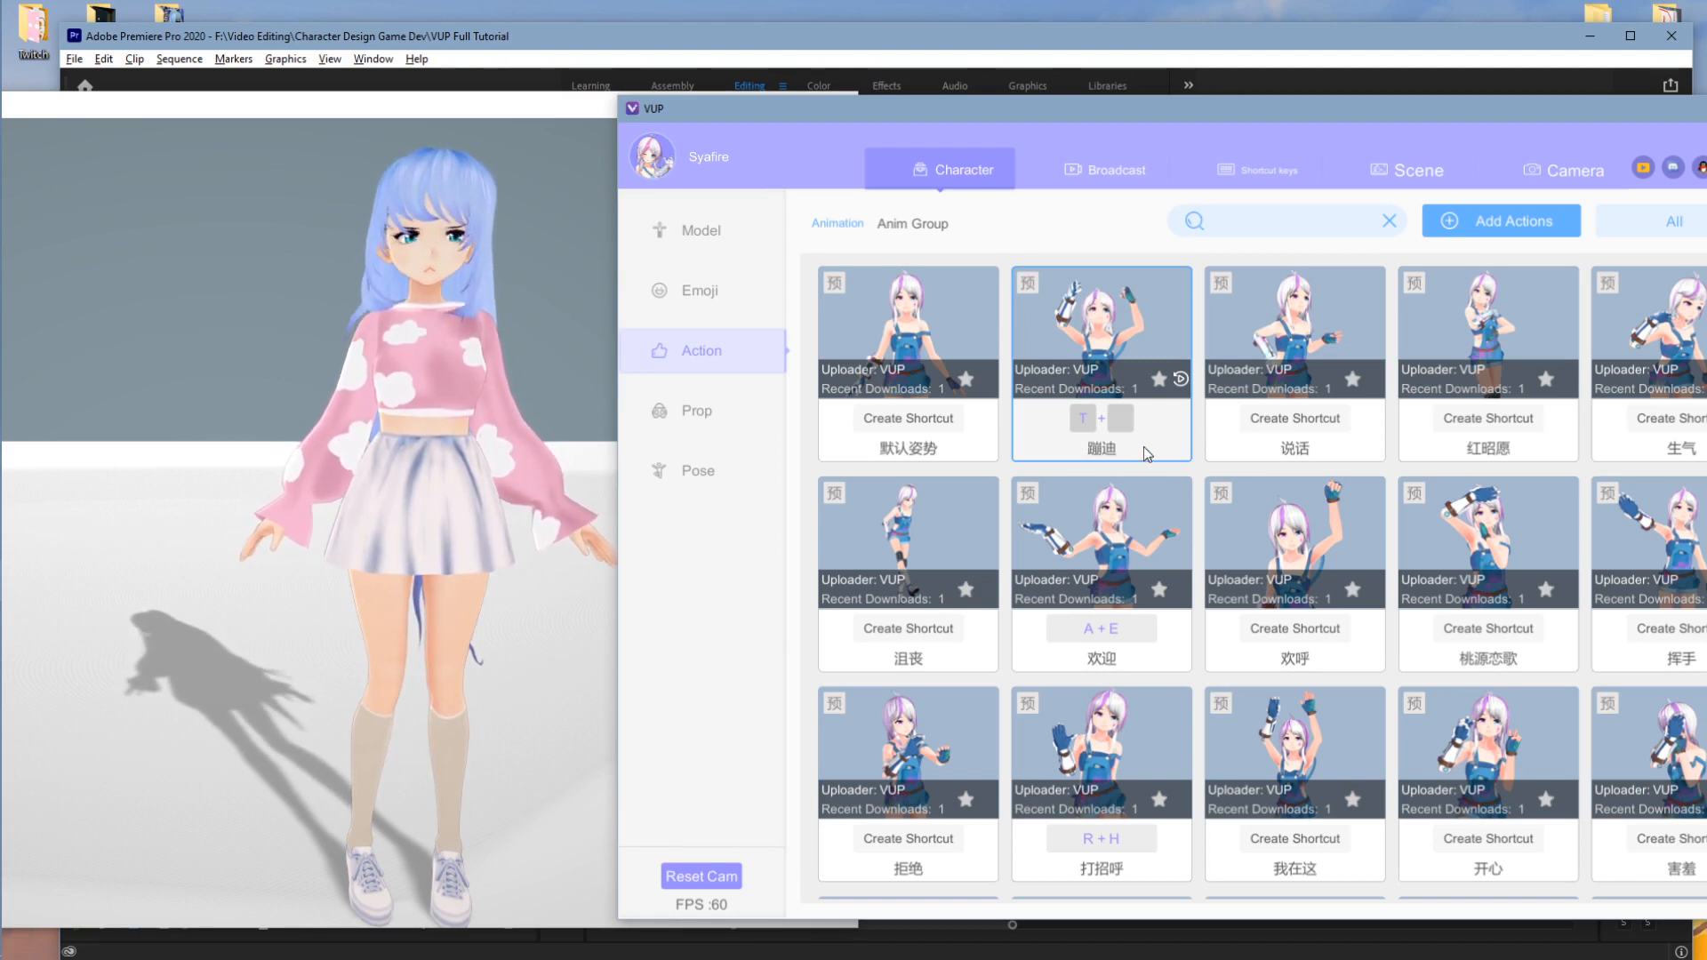
key(t+r)
click(569, 393)
click(1011, 115)
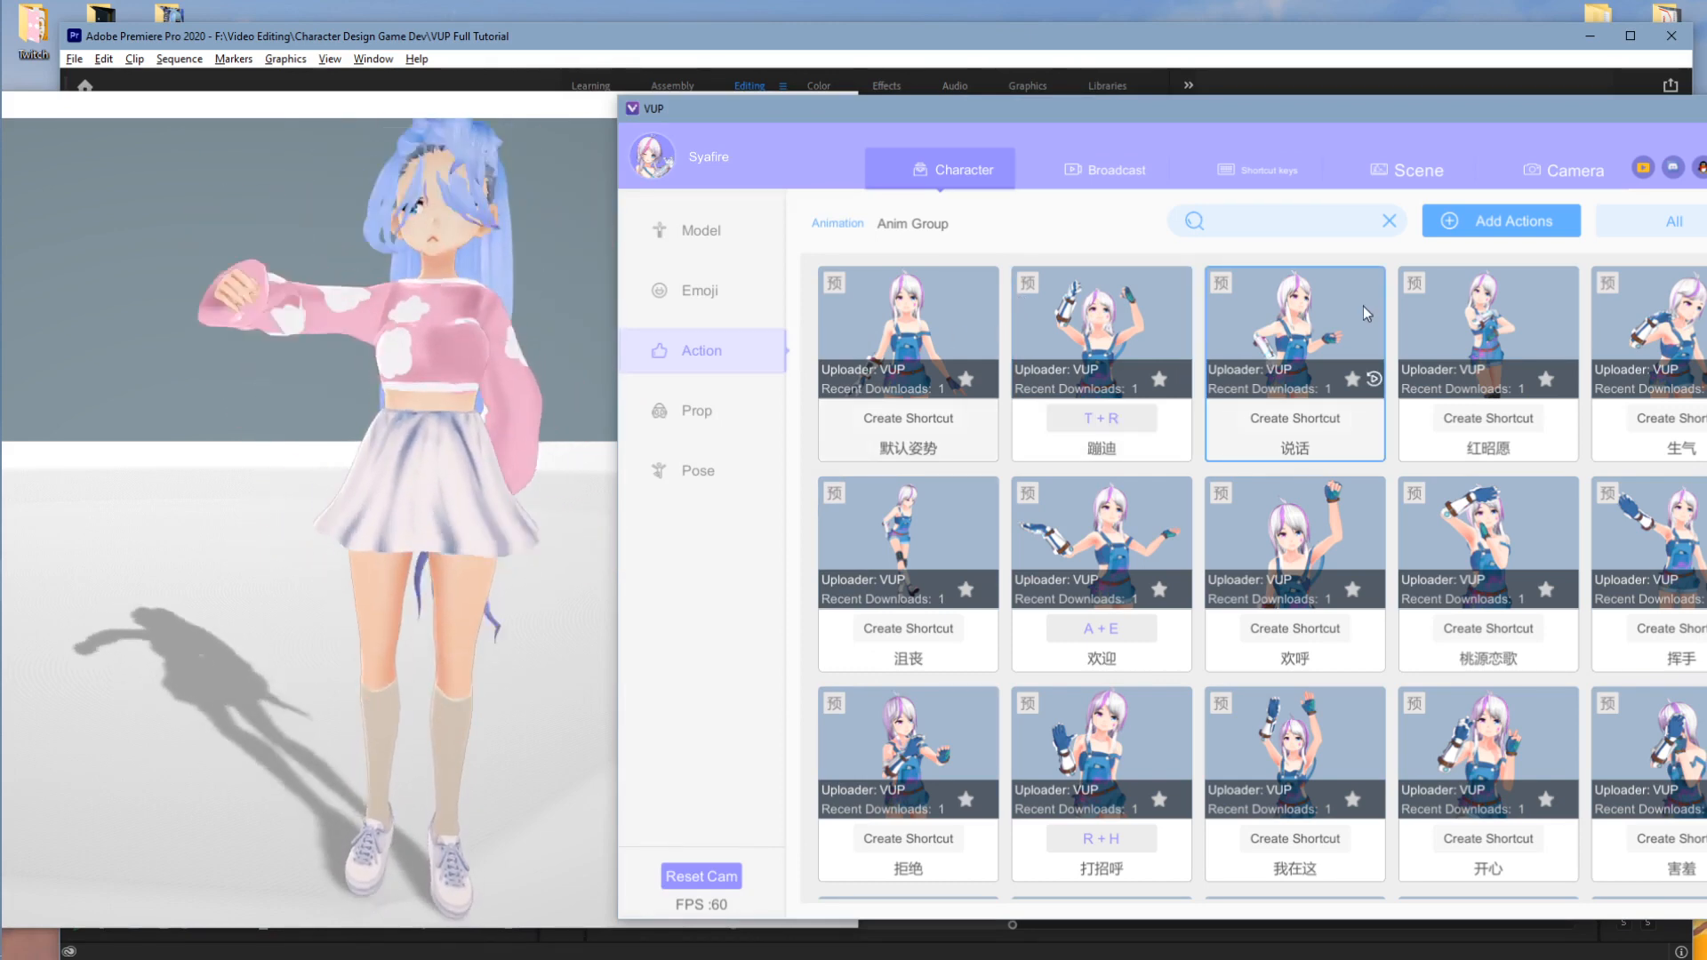
scroll(1185, 454, down, 2)
scroll(1192, 481, down, 10)
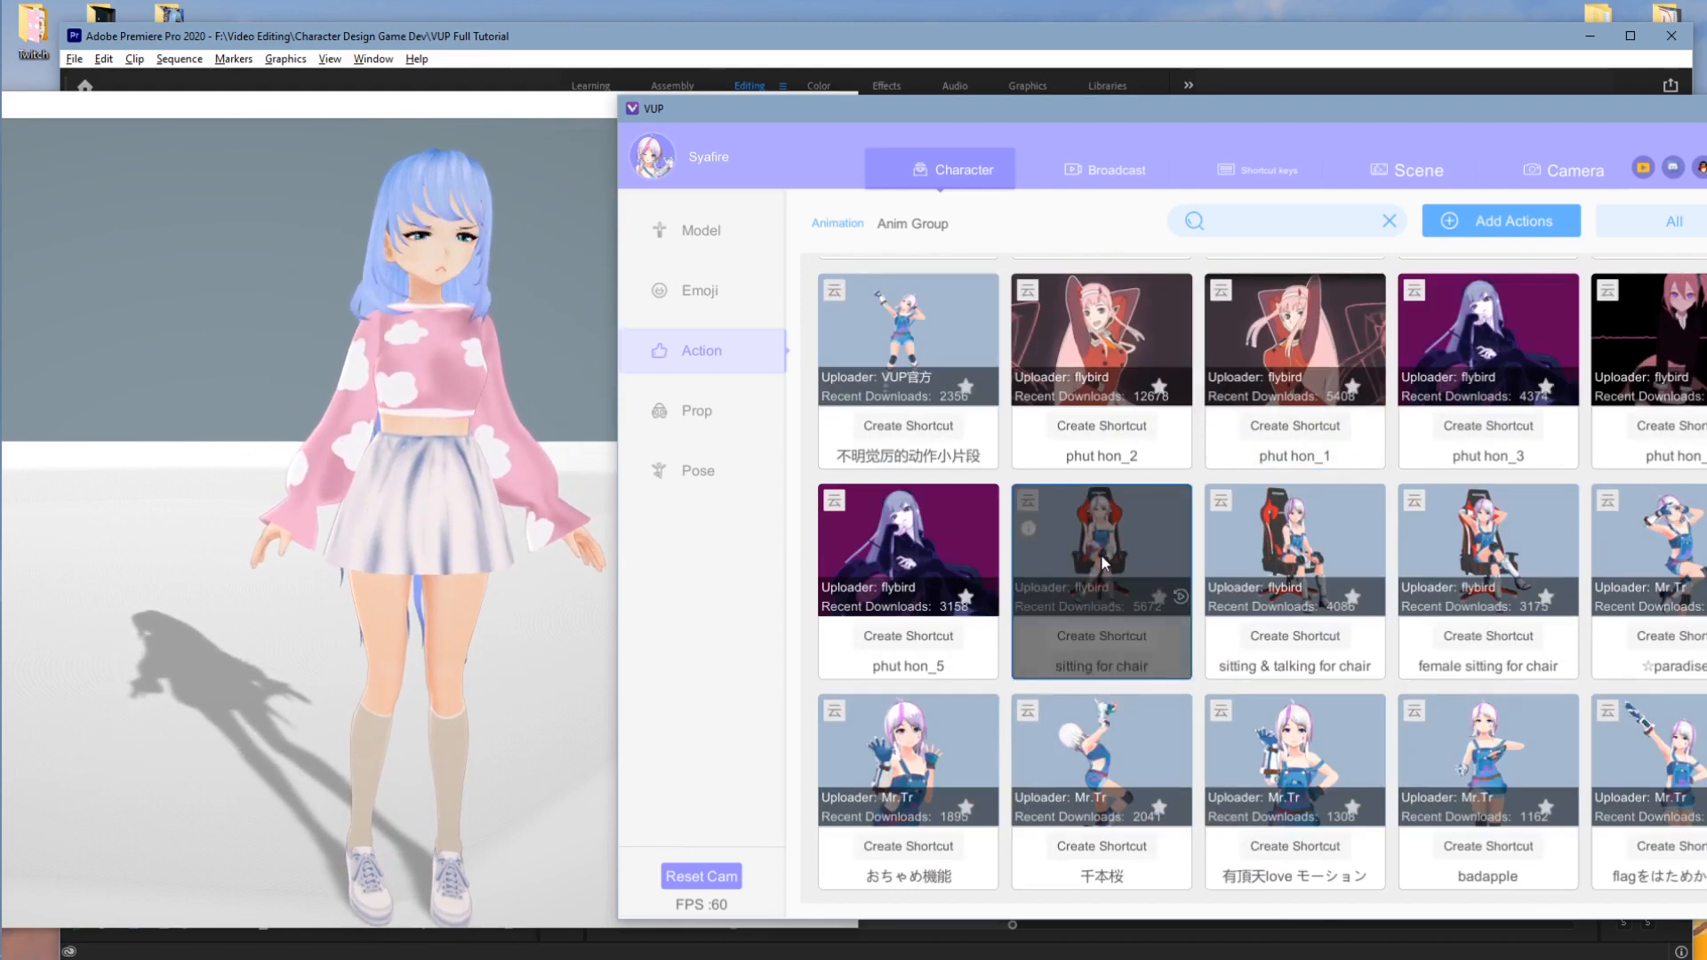
- Preview the sitting for chair, bow and one more action on the avatar
click(1112, 547)
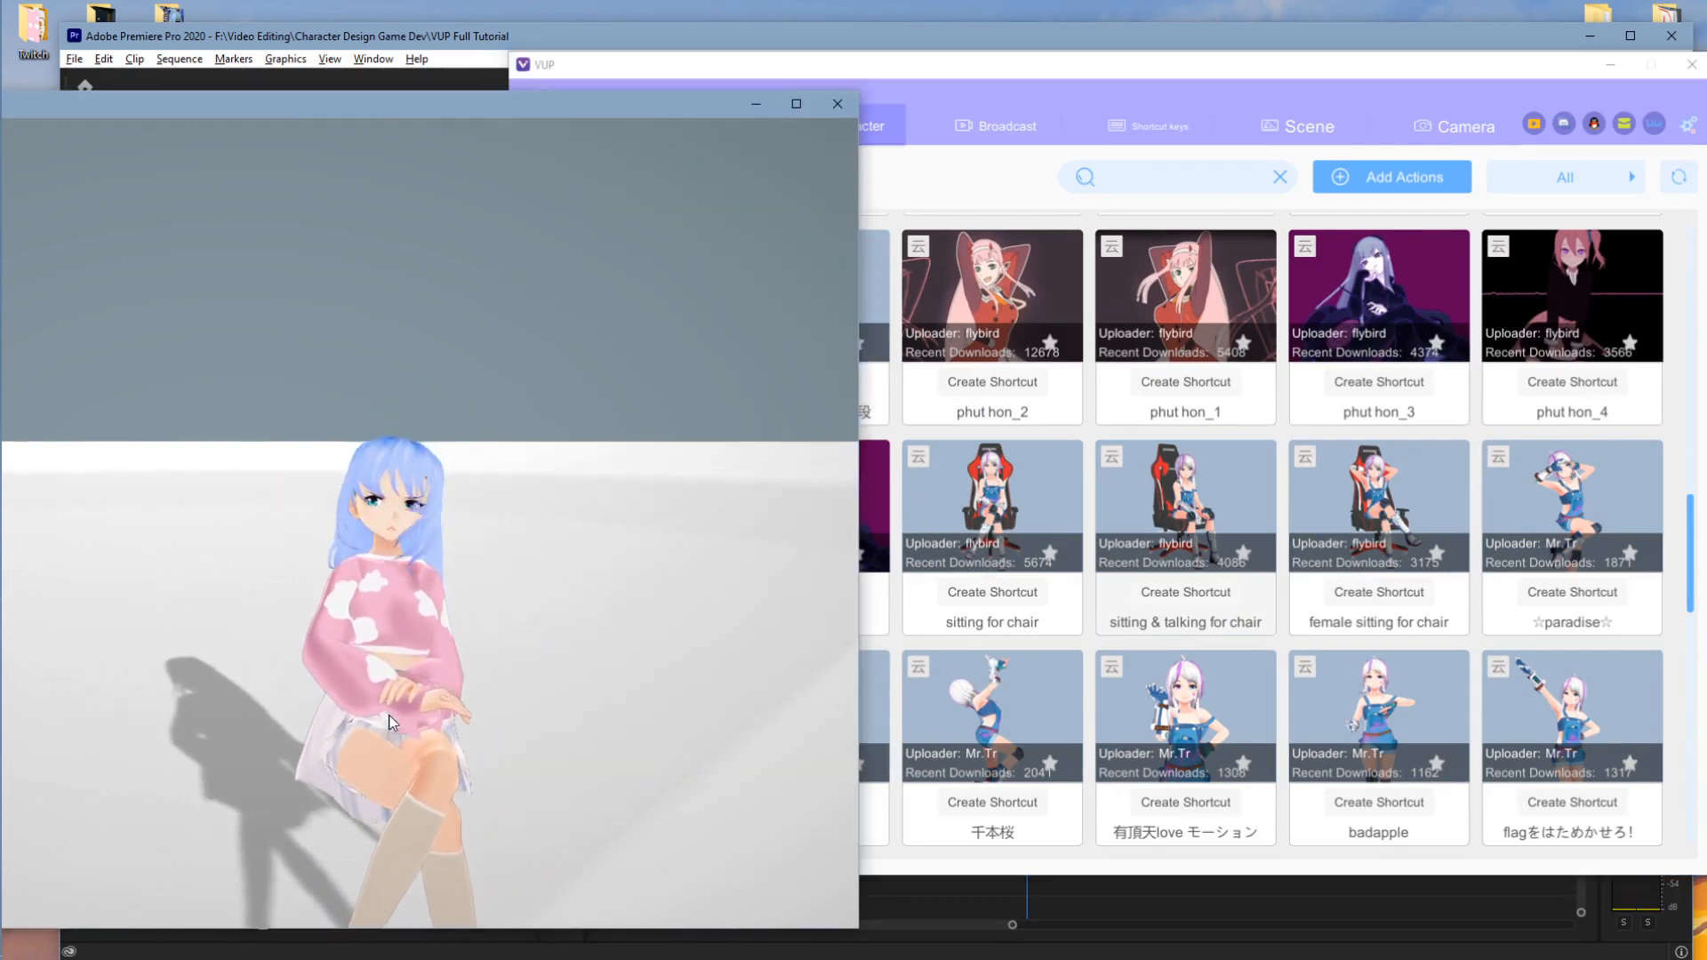
click(757, 579)
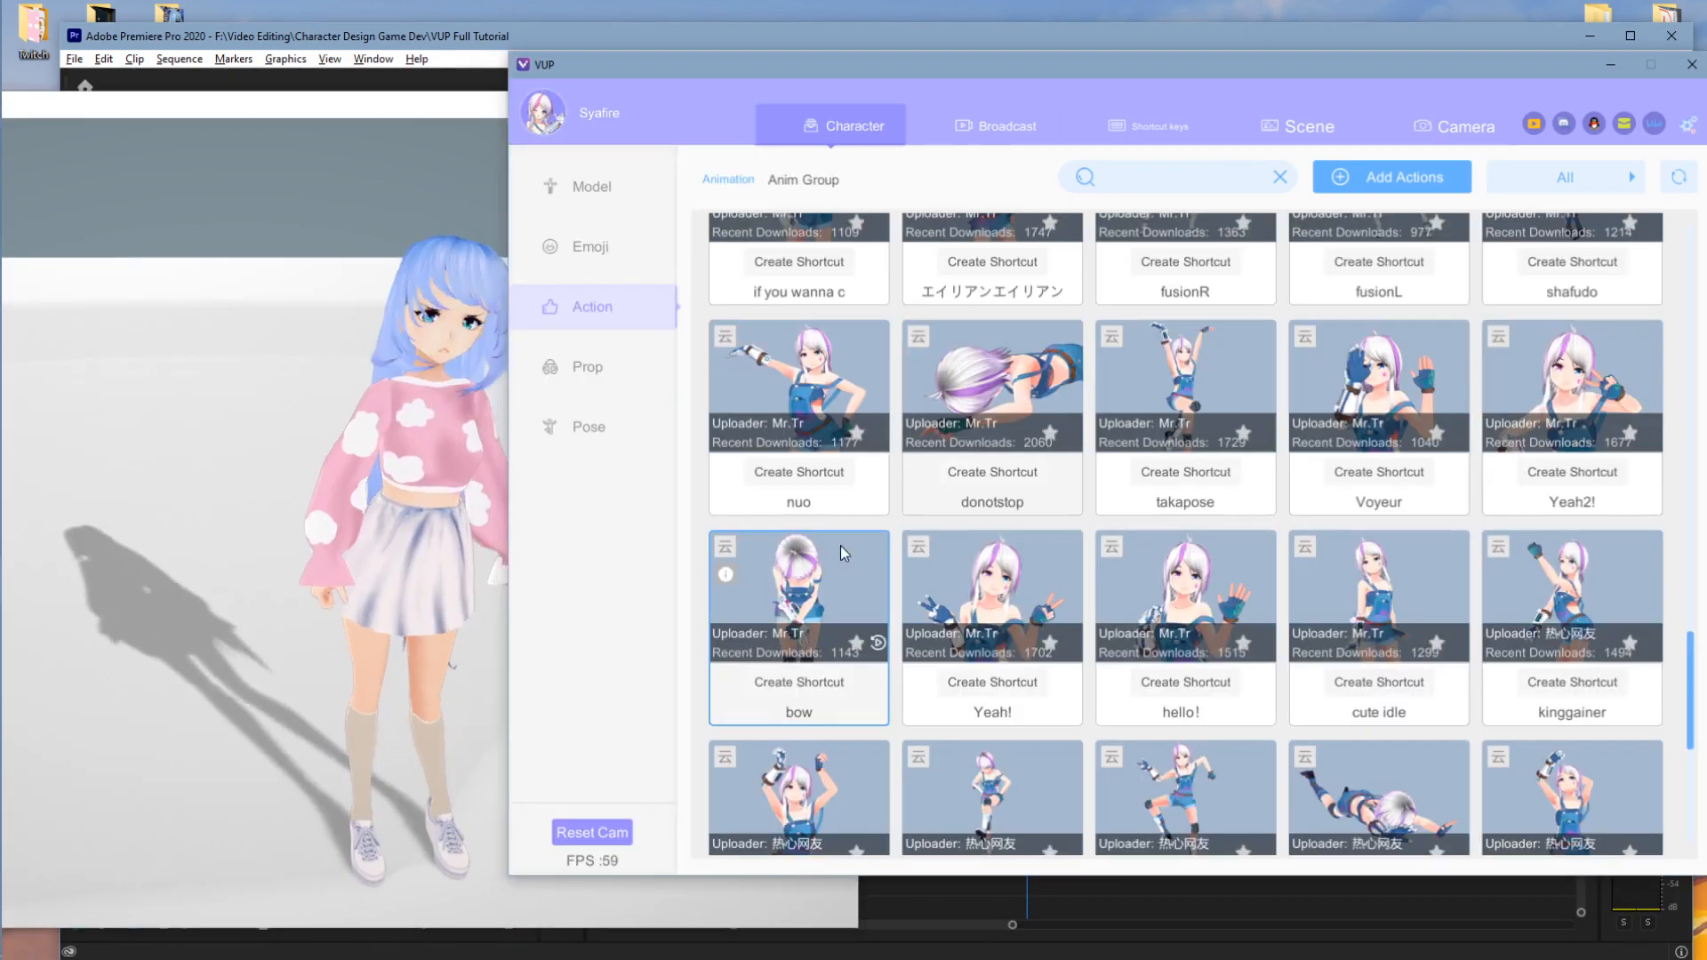
drag(896, 67, 1317, 133)
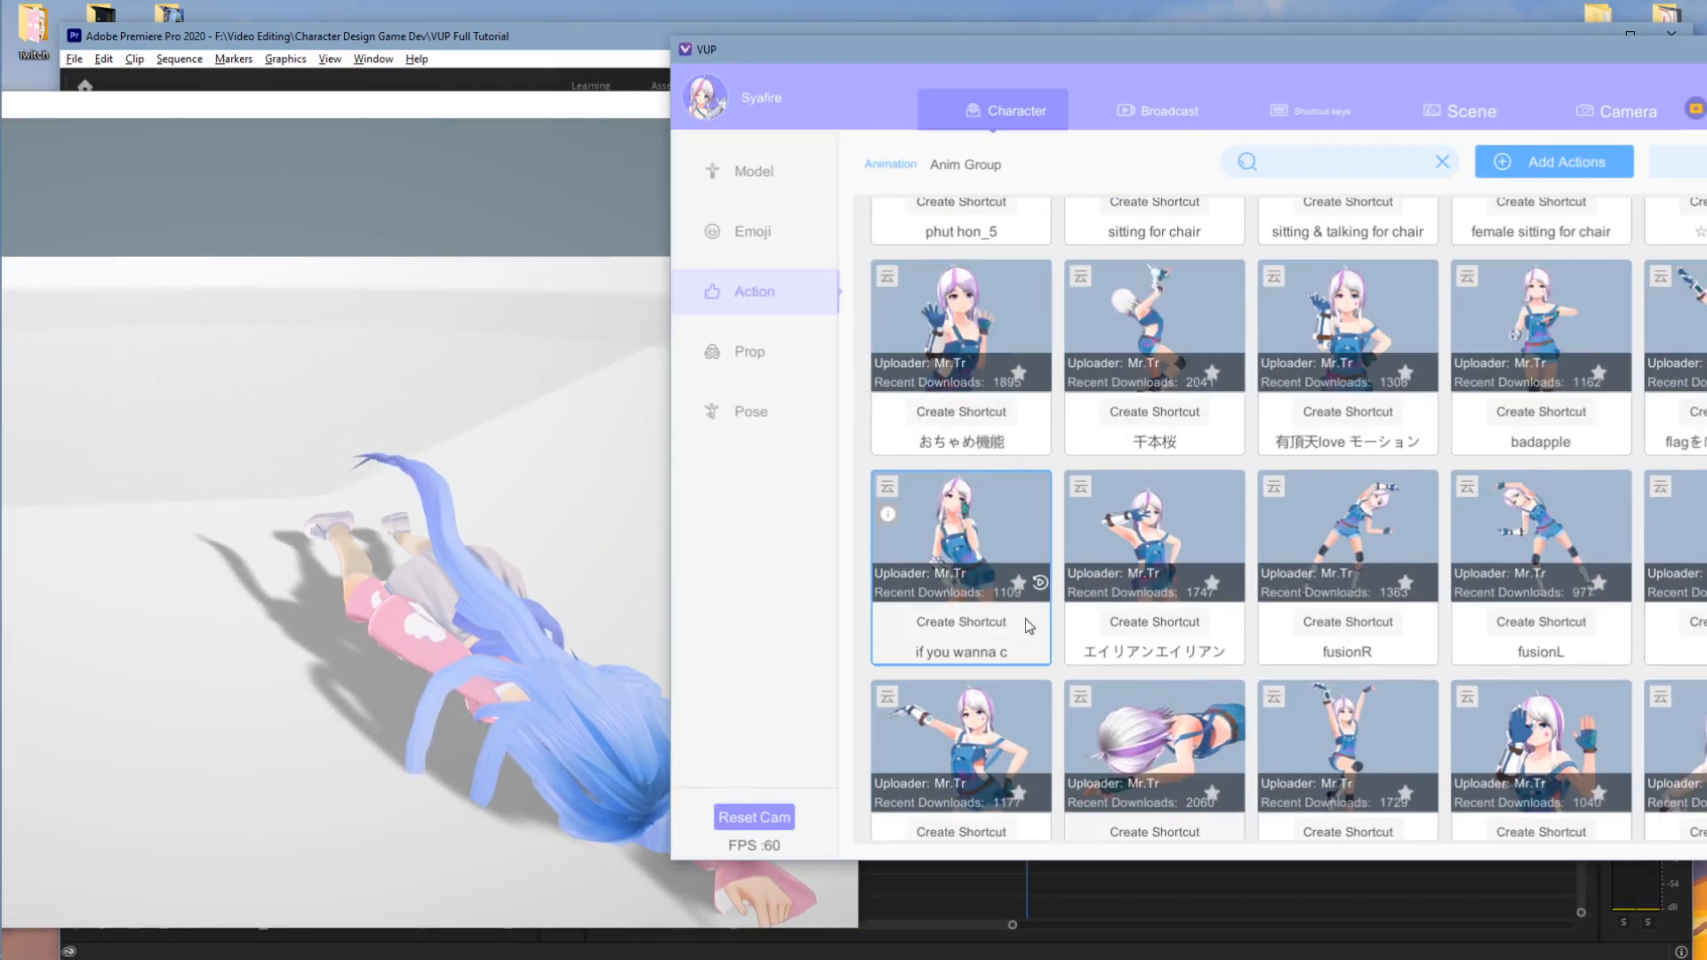
scroll(1022, 619, down, 10)
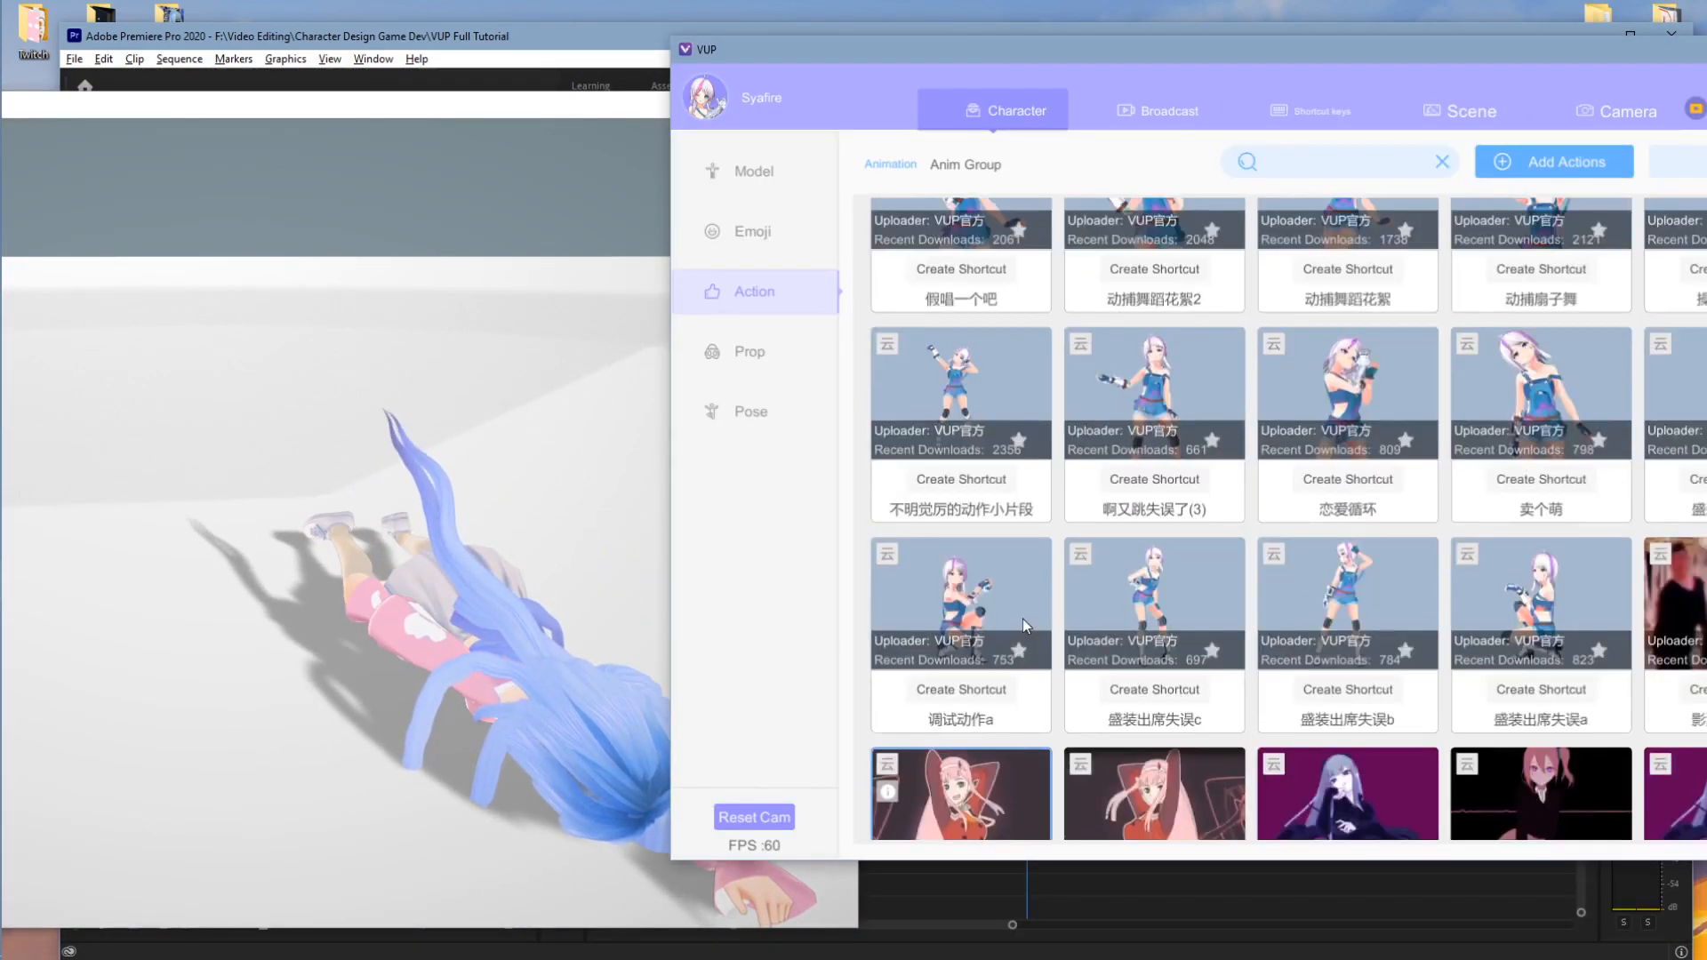
click(1036, 592)
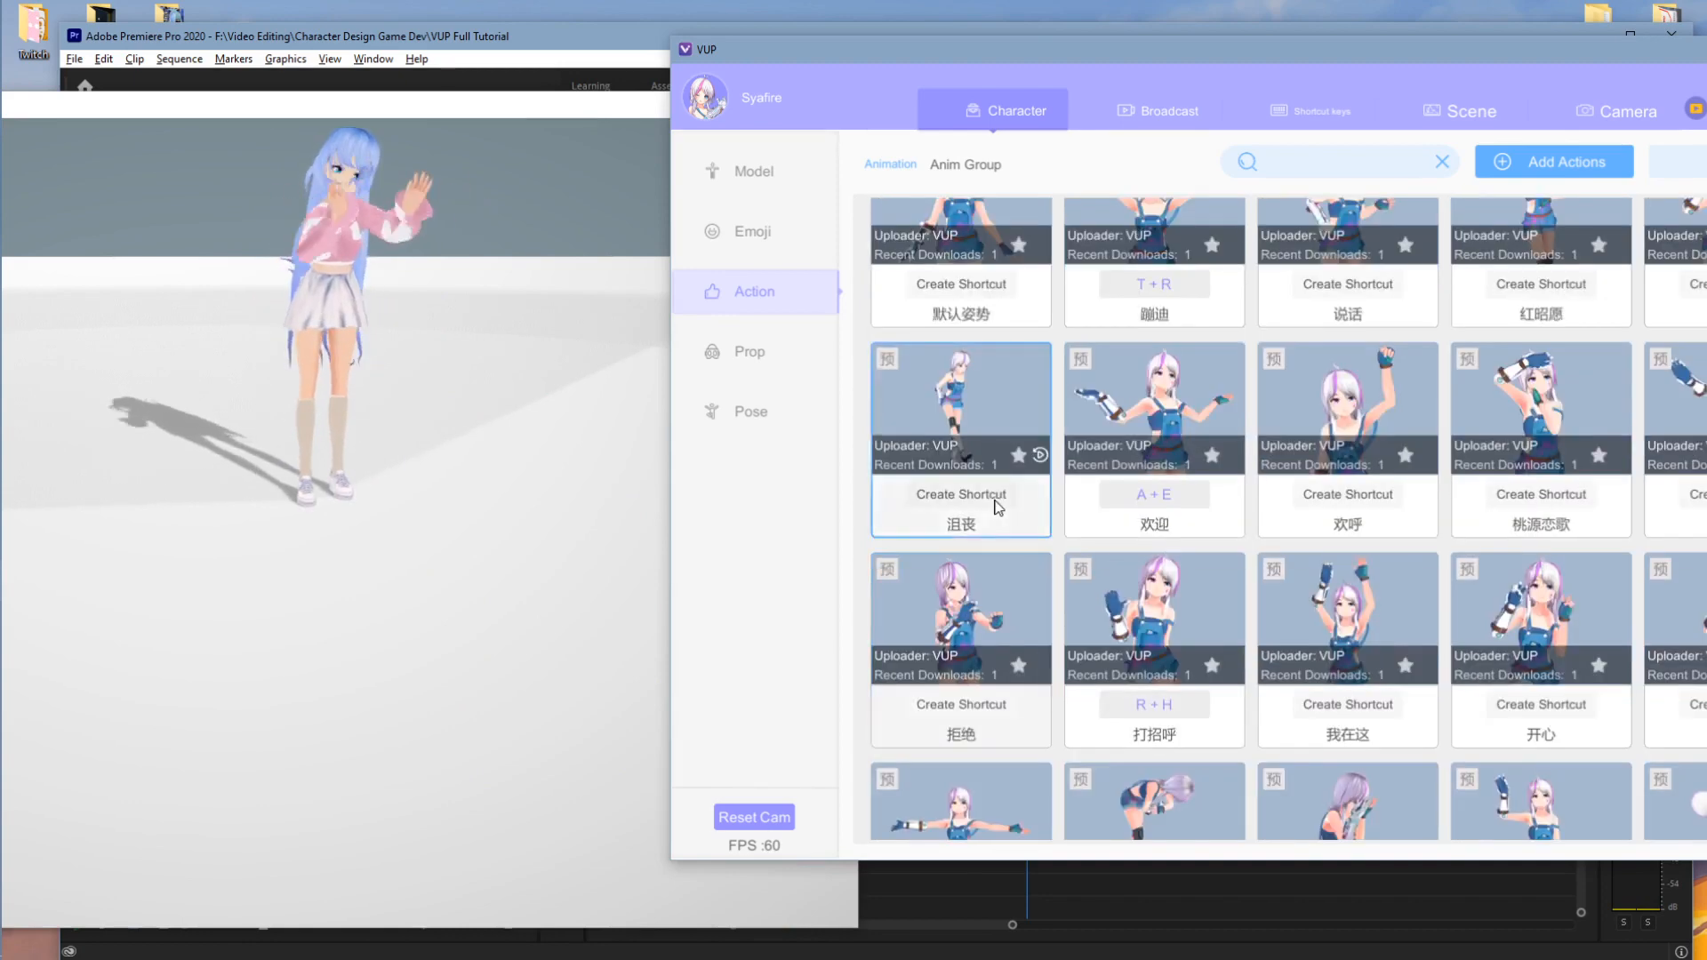
- Set Q + W as the shortcut for the 默认姿势 default pose
scroll(978, 489, up, 3)
click(960, 371)
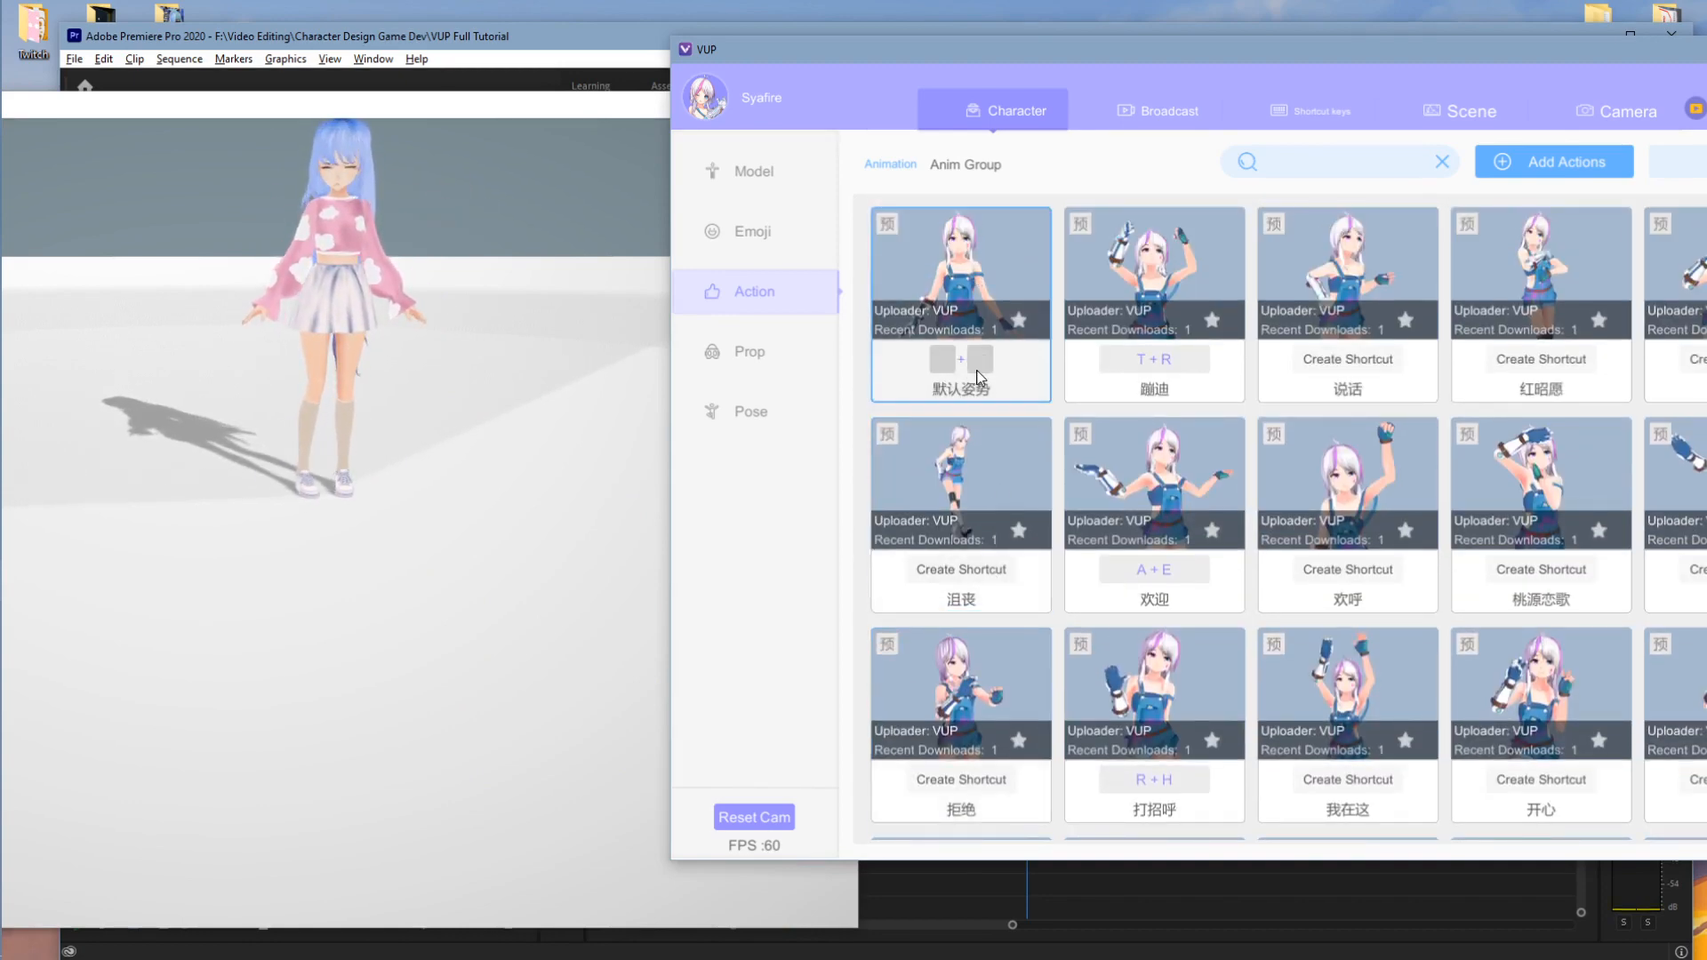
click(555, 408)
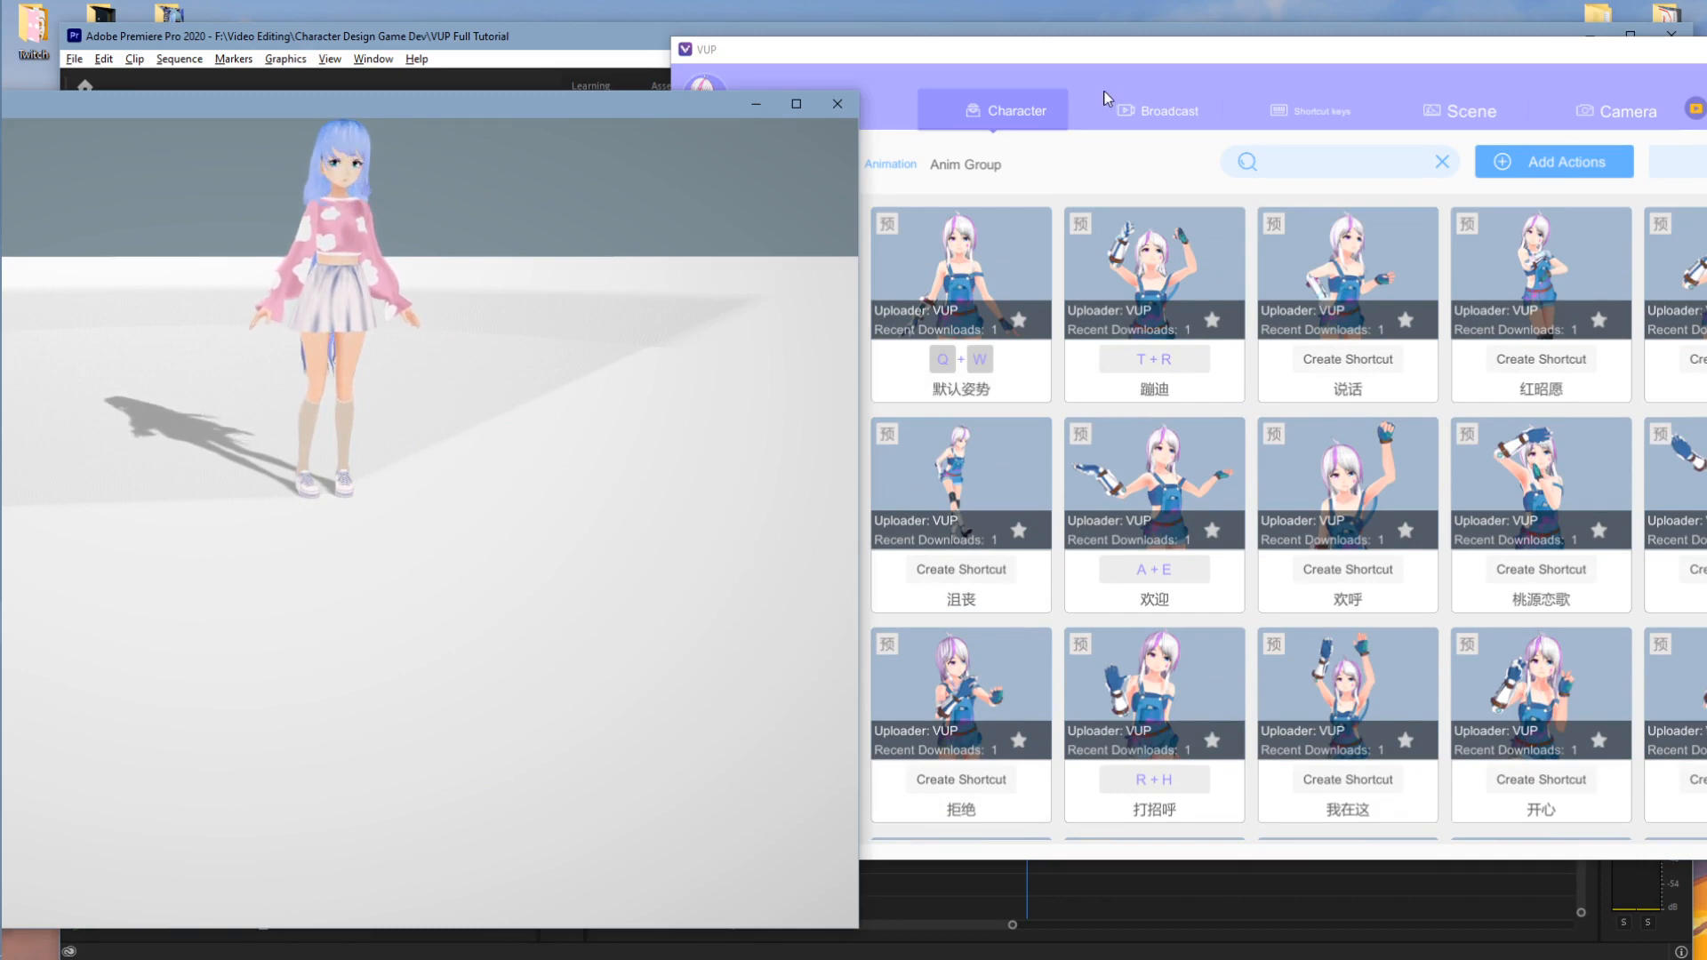
click(1241, 406)
- Play the irene & seulgi - monster and 酒醉的蝴蝶 community dances on the avatar
drag(1172, 51, 1039, 52)
scroll(1257, 473, down, 10)
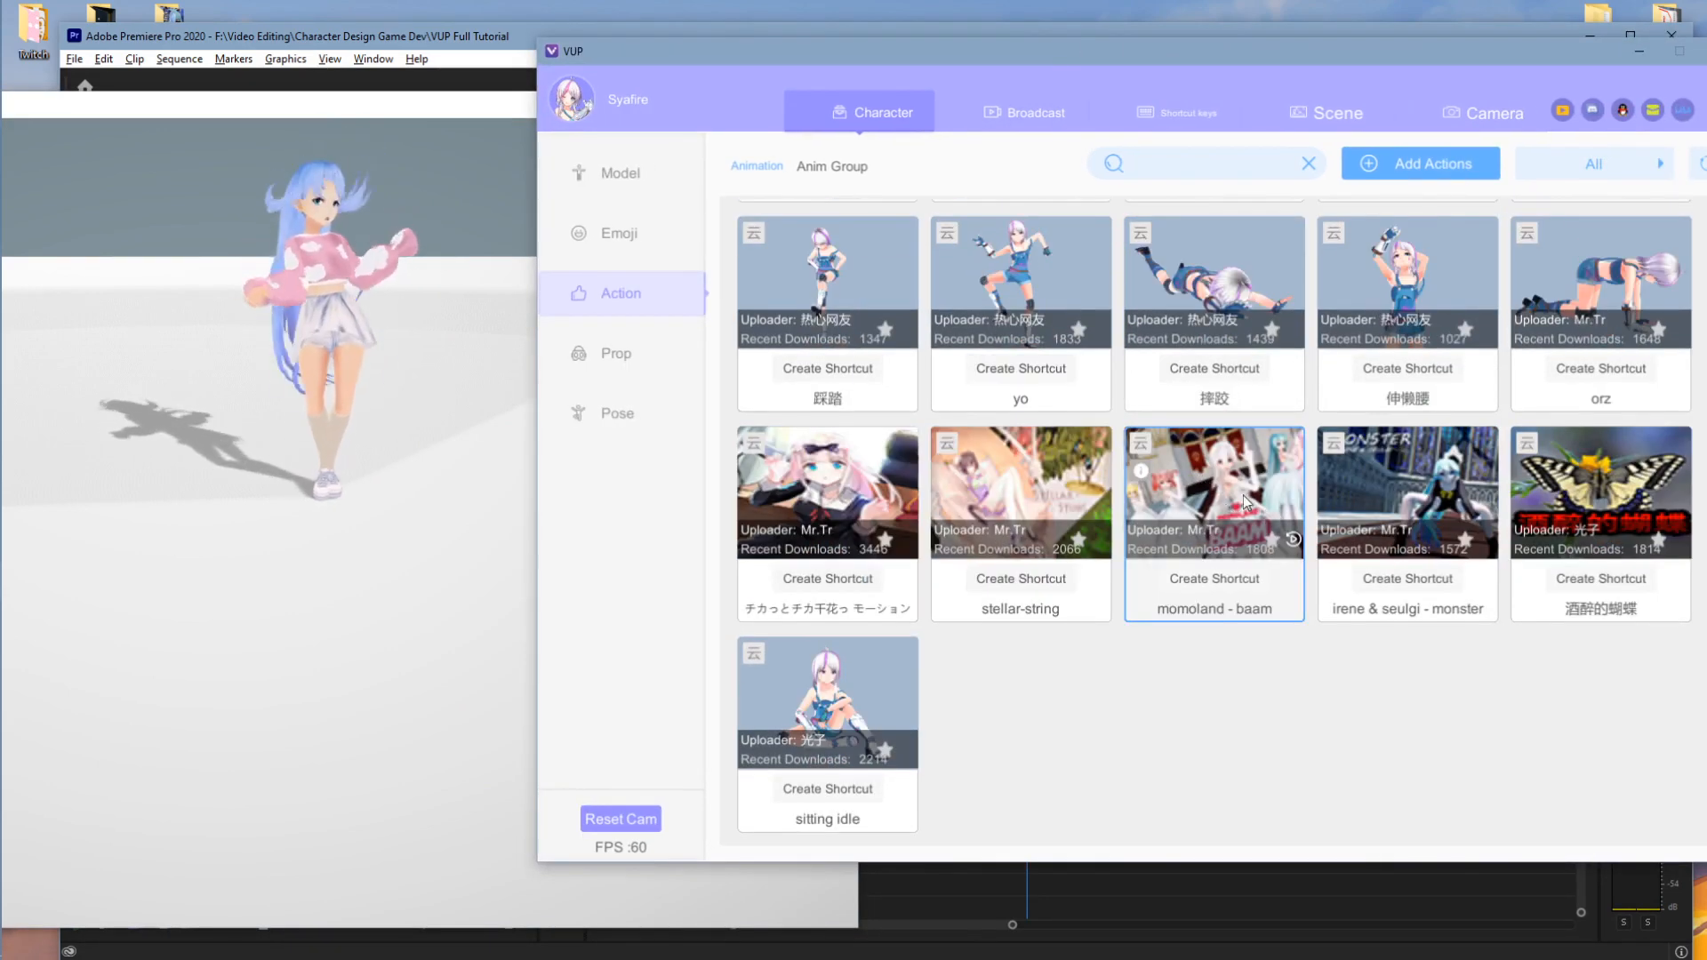
click(1432, 507)
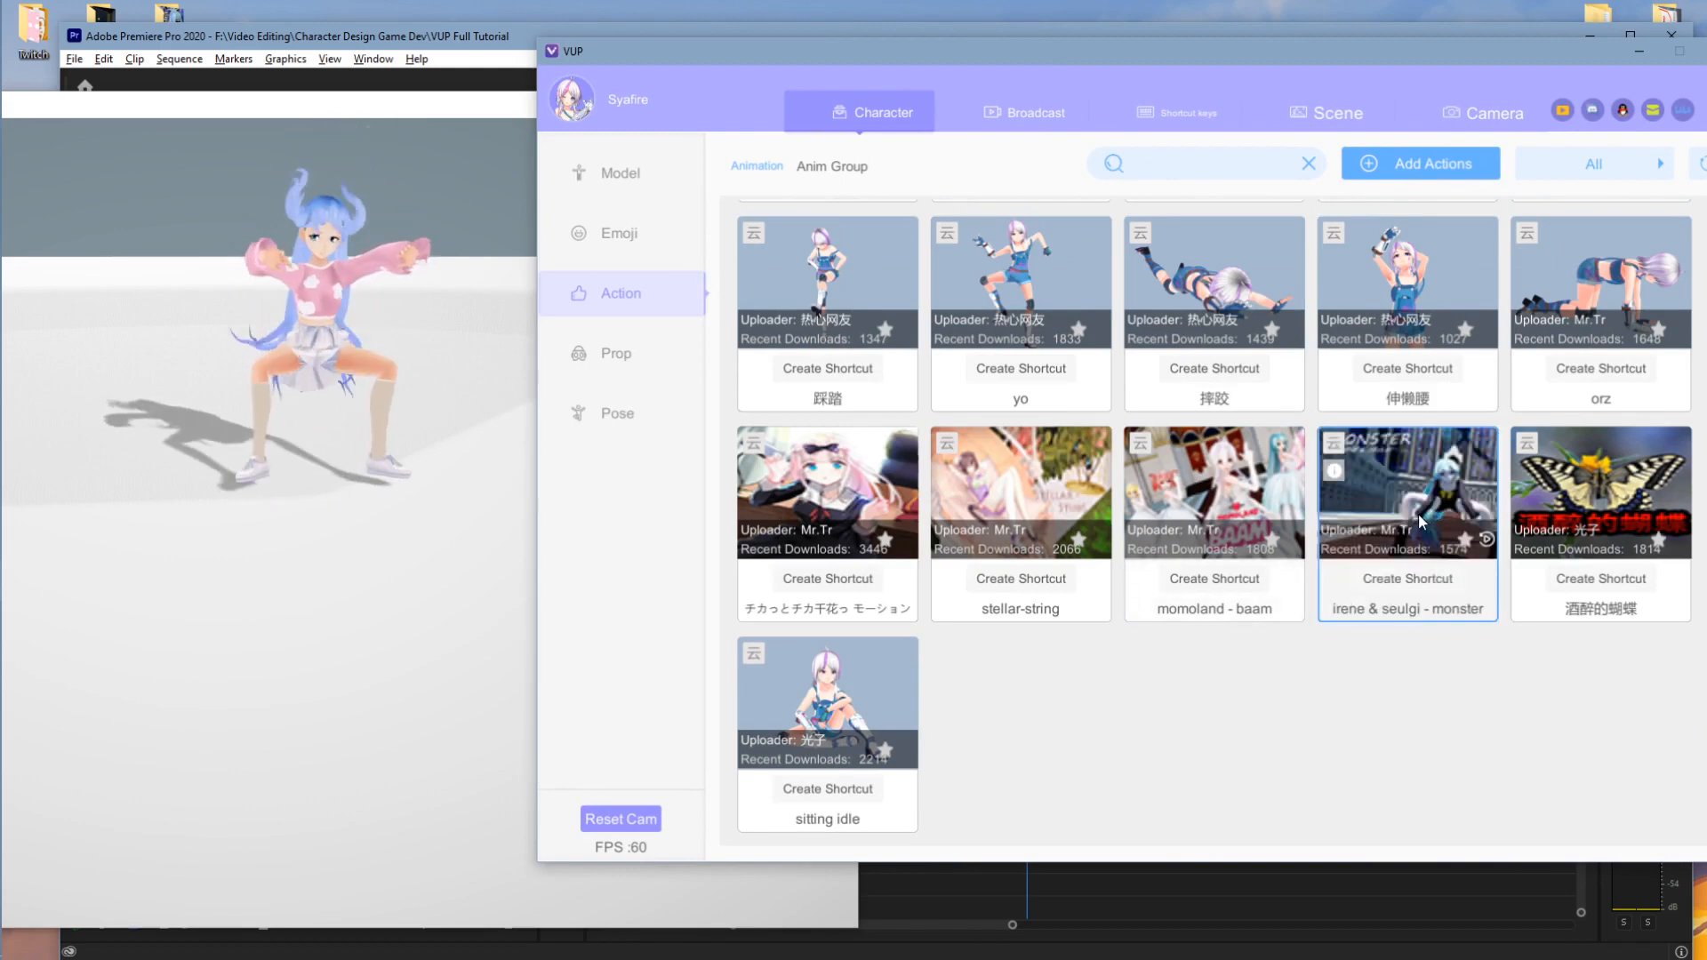
click(445, 533)
drag(434, 545, 343, 557)
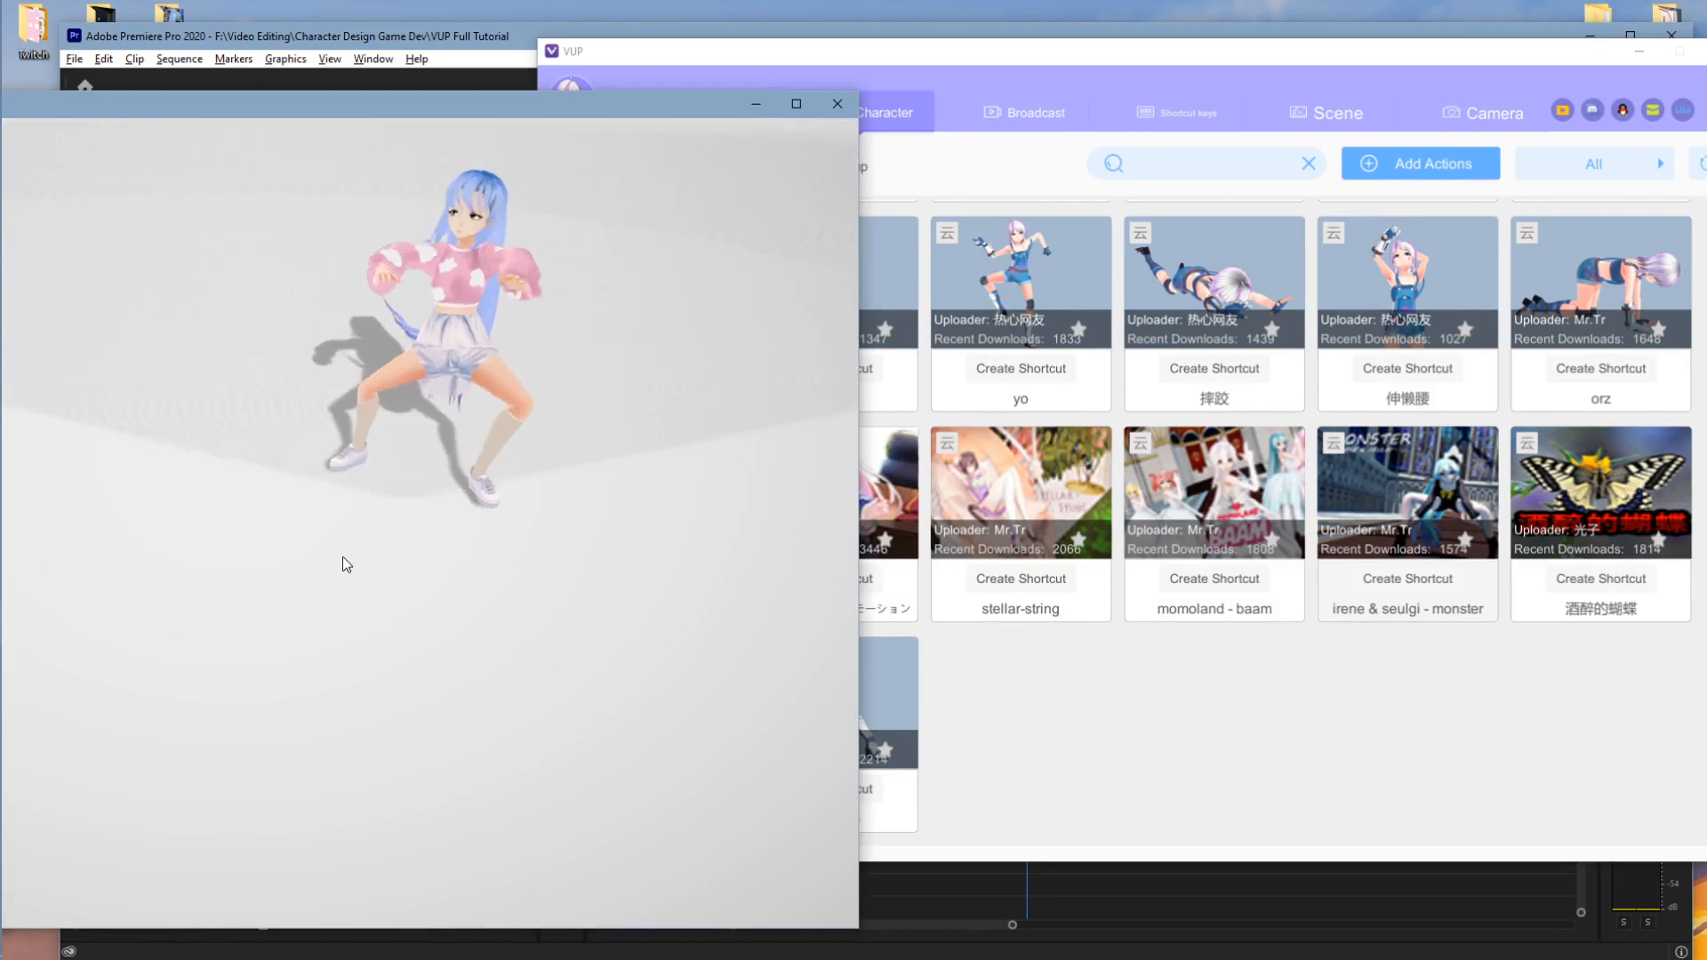
click(1583, 498)
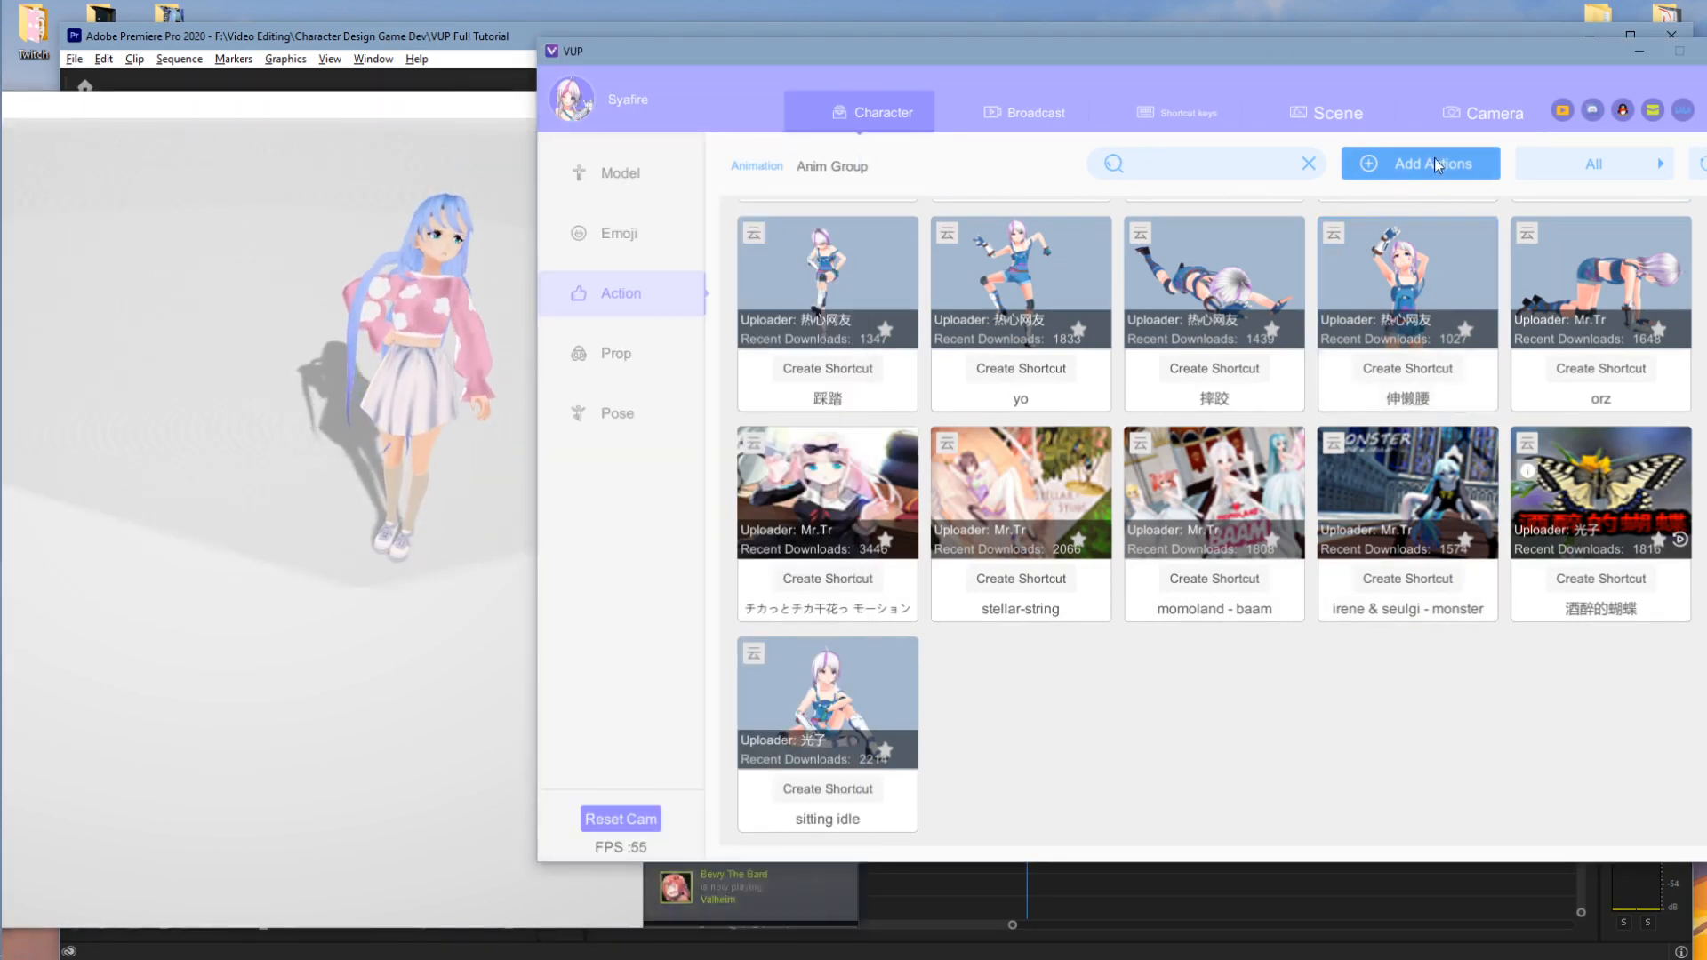
click(1433, 158)
click(1143, 439)
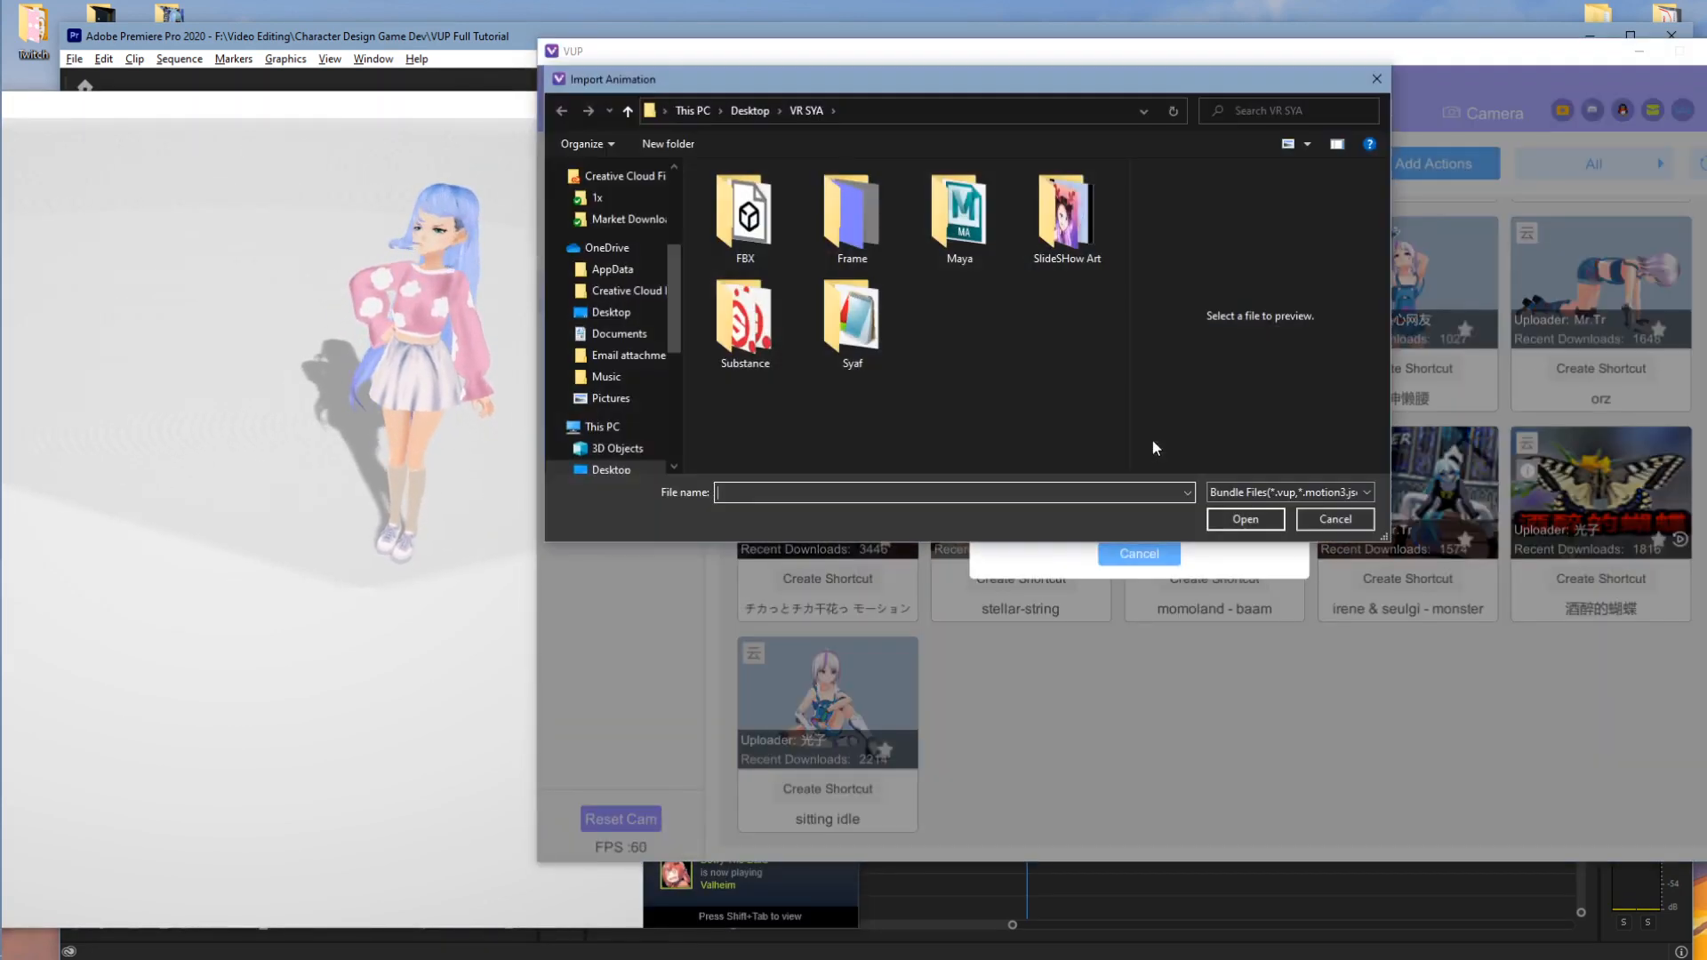
click(1345, 518)
scroll(1240, 541, up, 5)
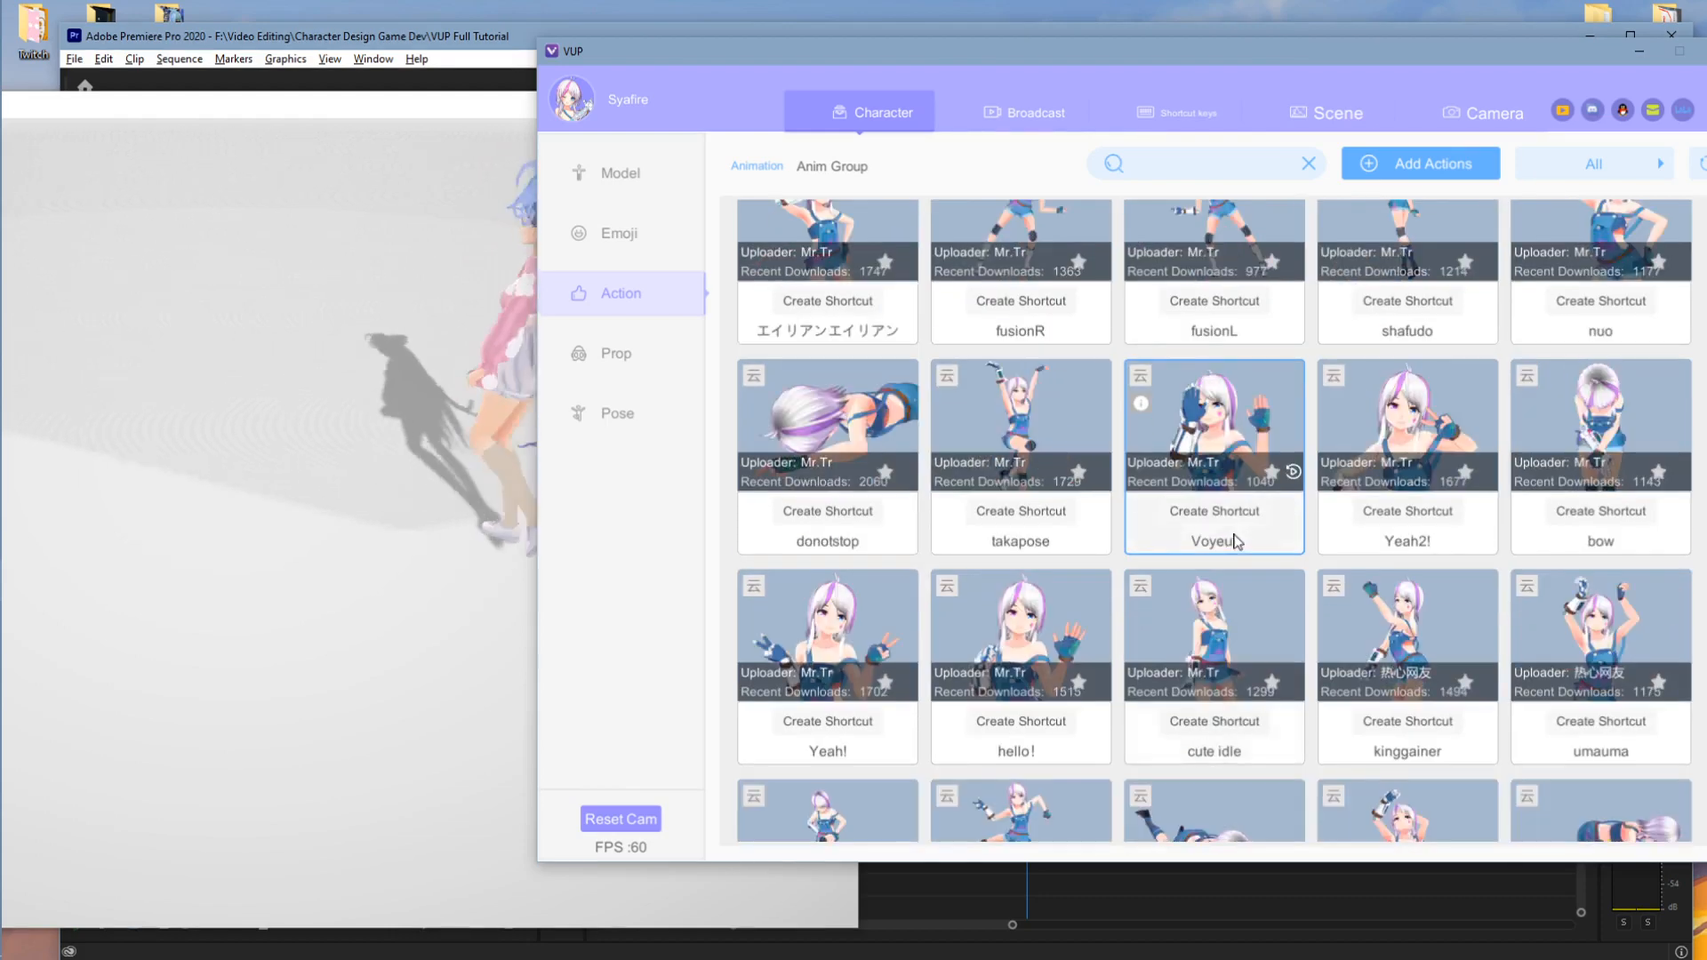
- Create animation group Test1 chaining popani, 大笑 and 打招呼
click(841, 168)
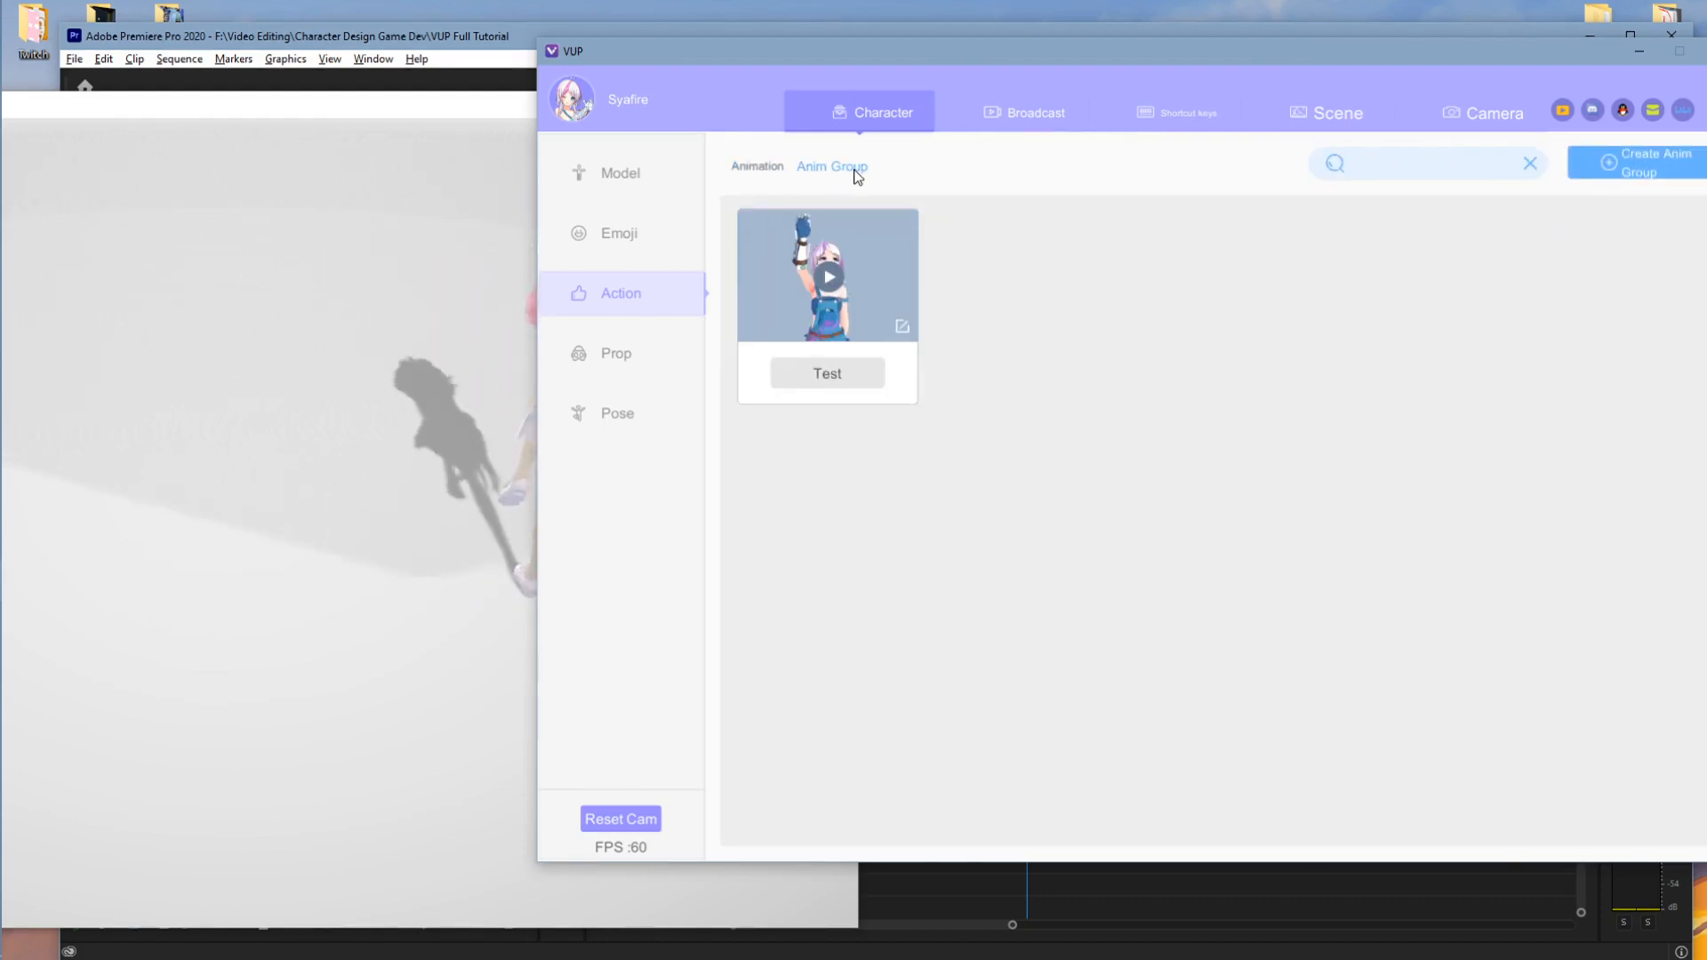
click(1645, 161)
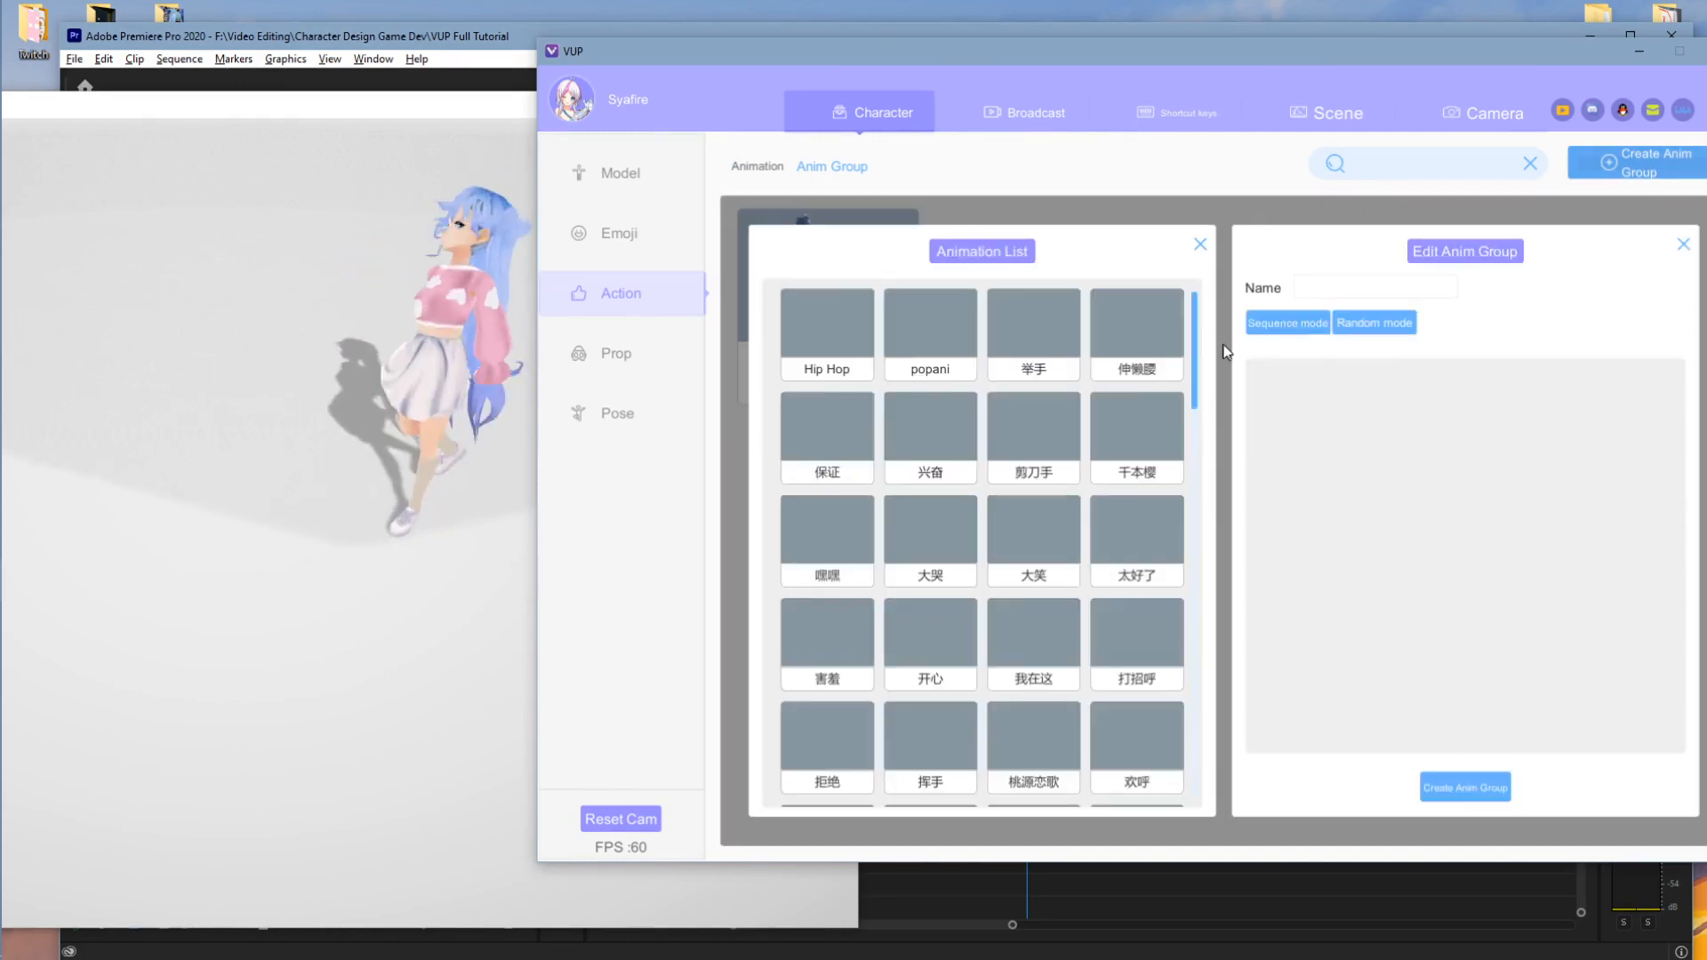
click(931, 327)
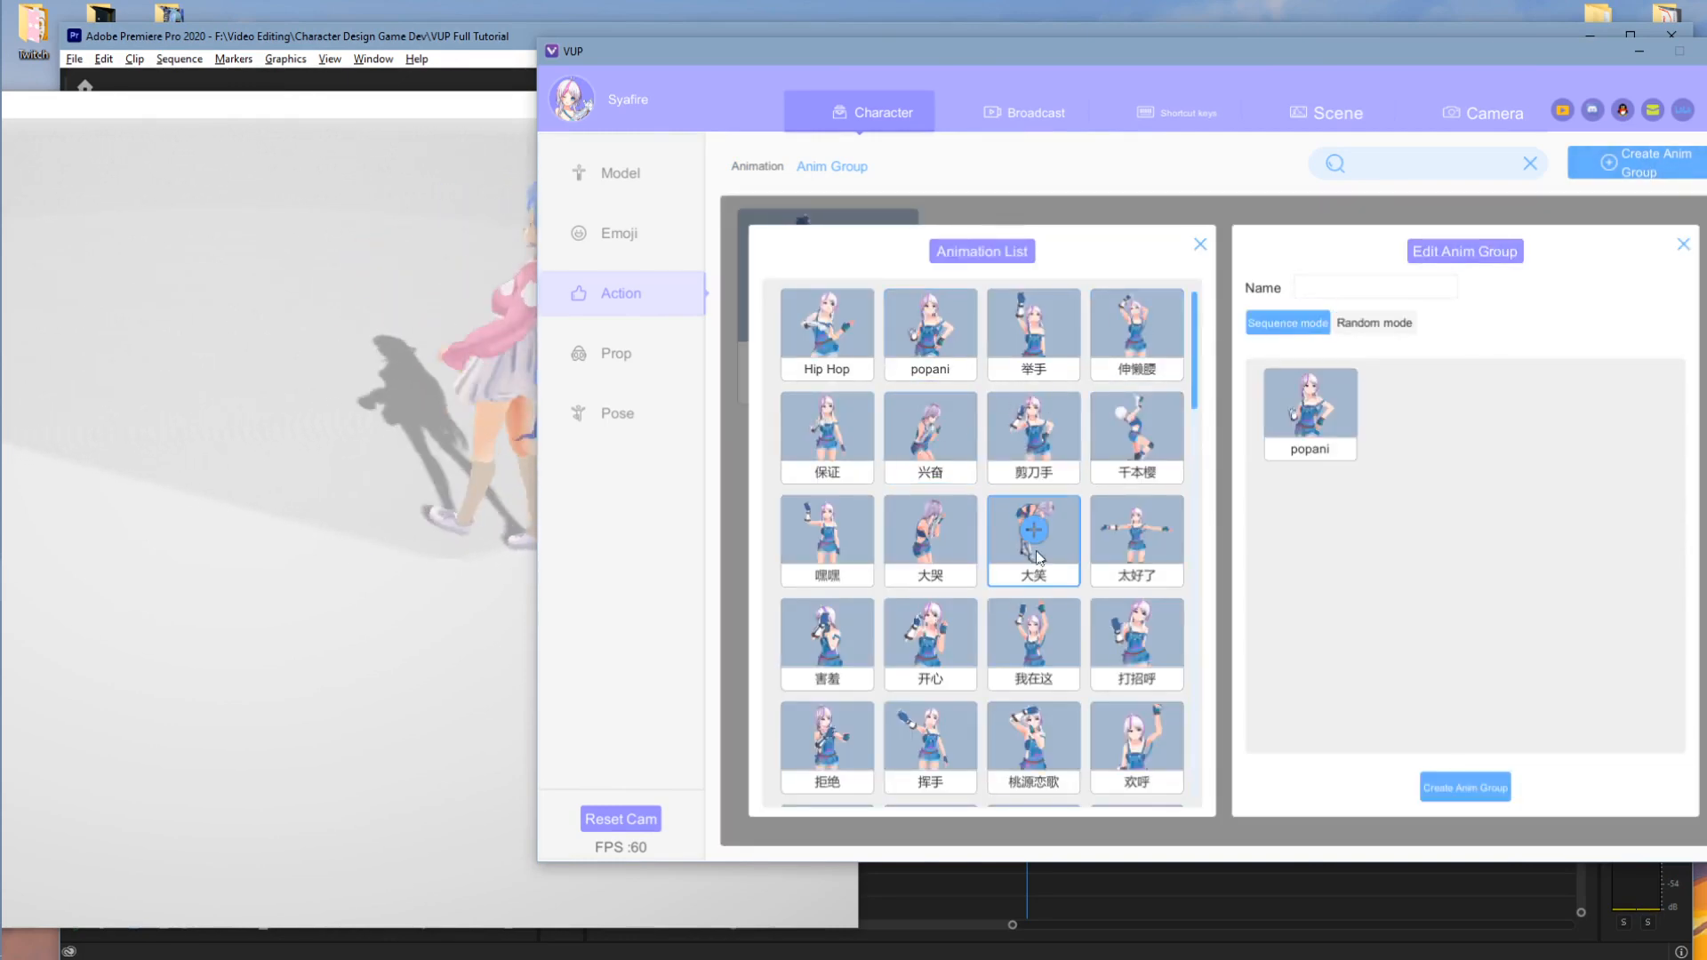
click(1037, 531)
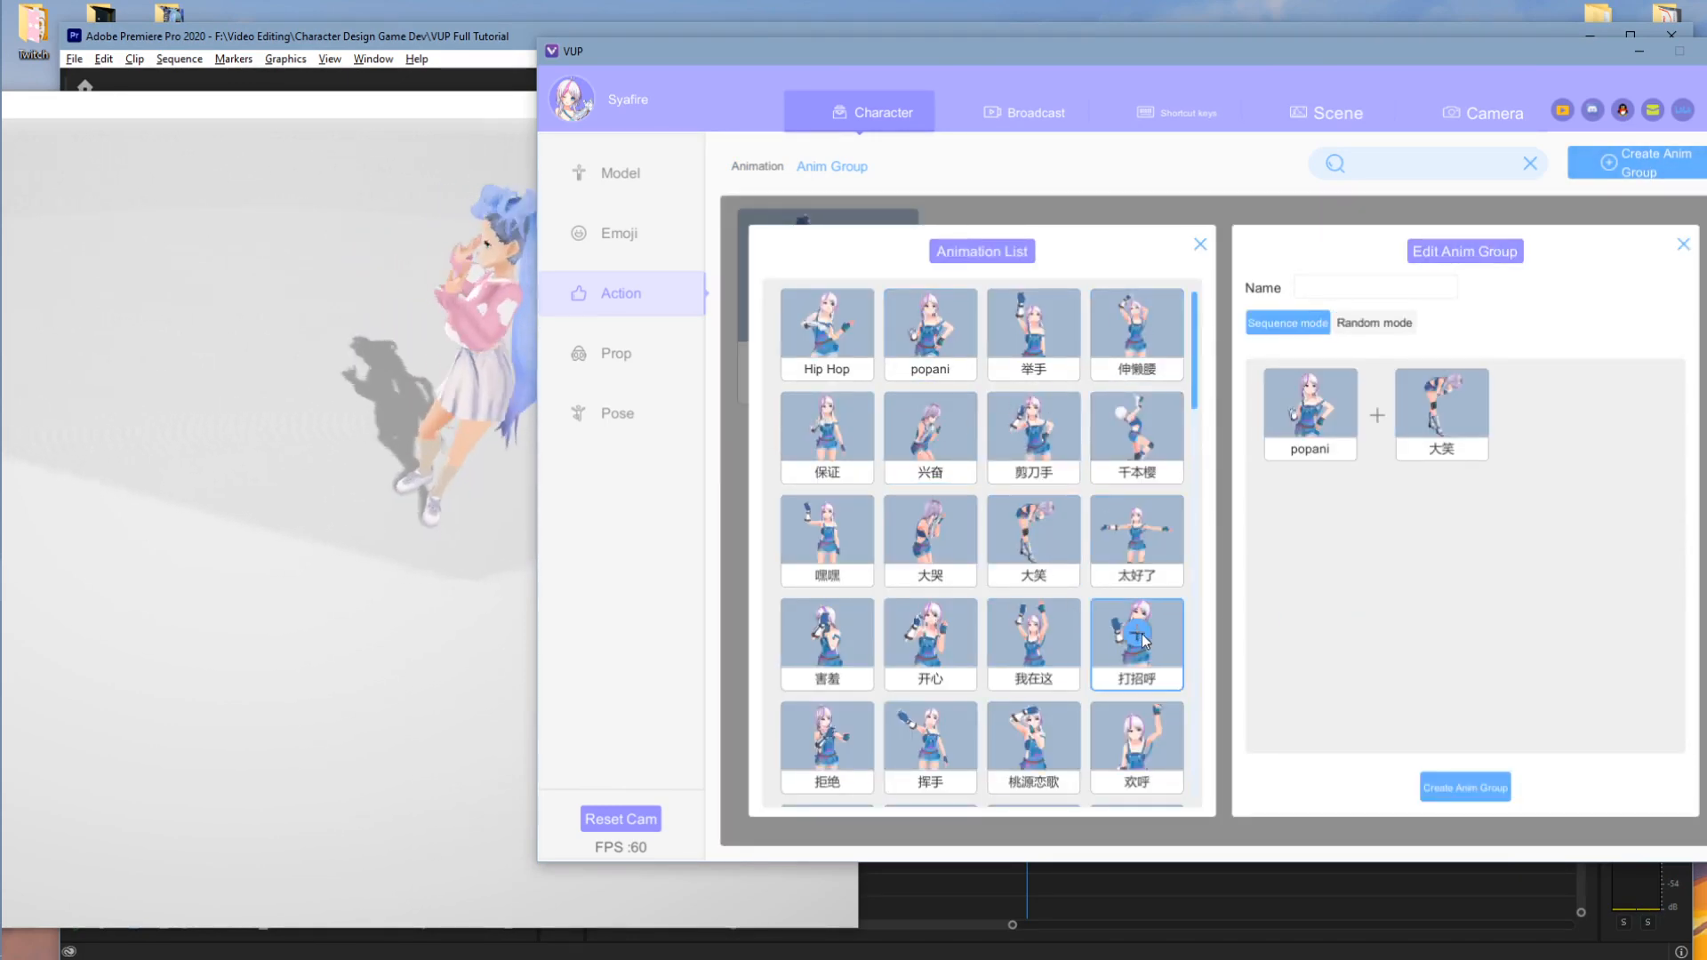
click(1140, 635)
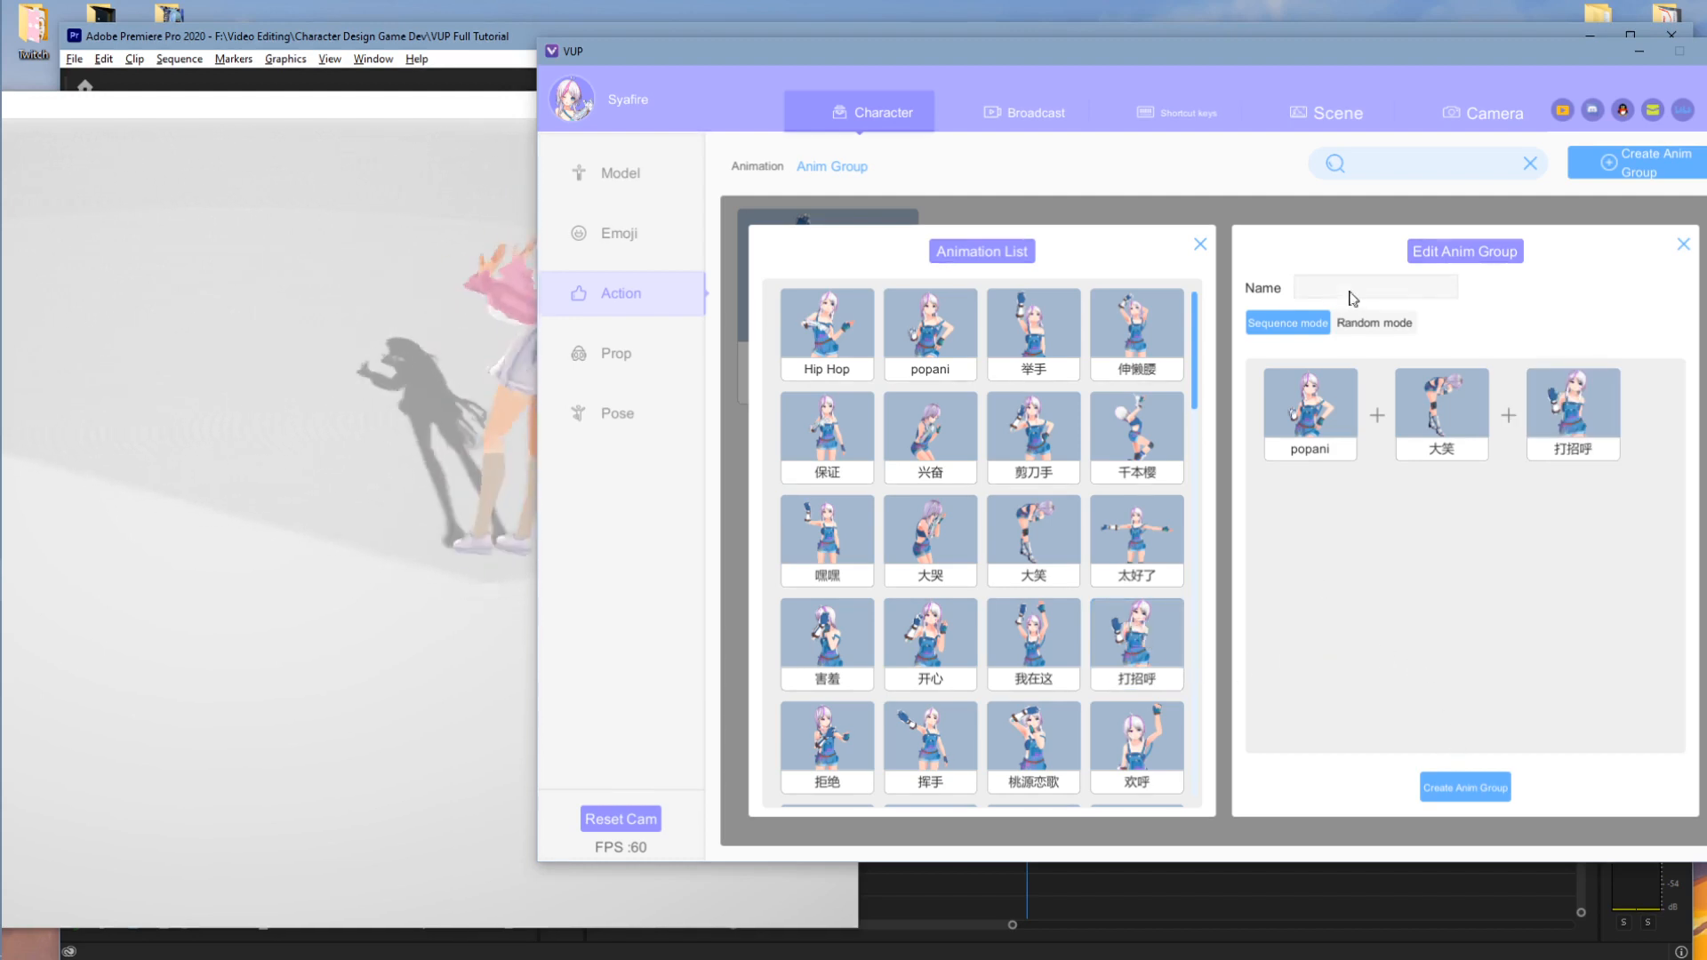
text(Test1)
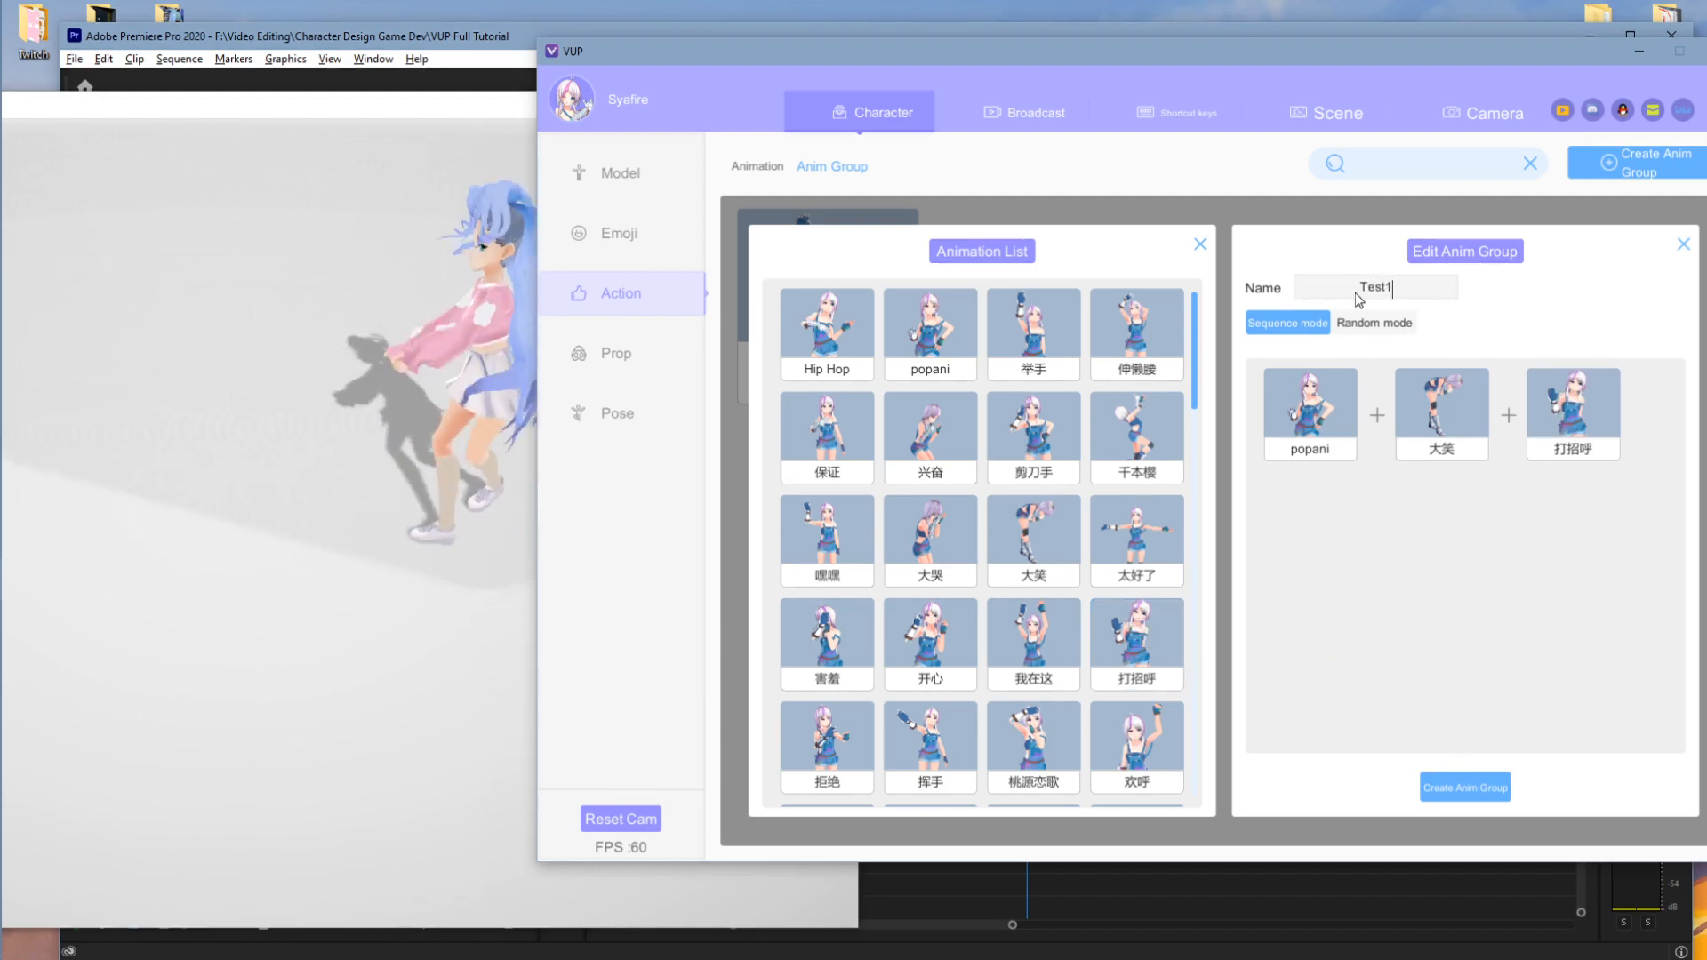
click(1474, 790)
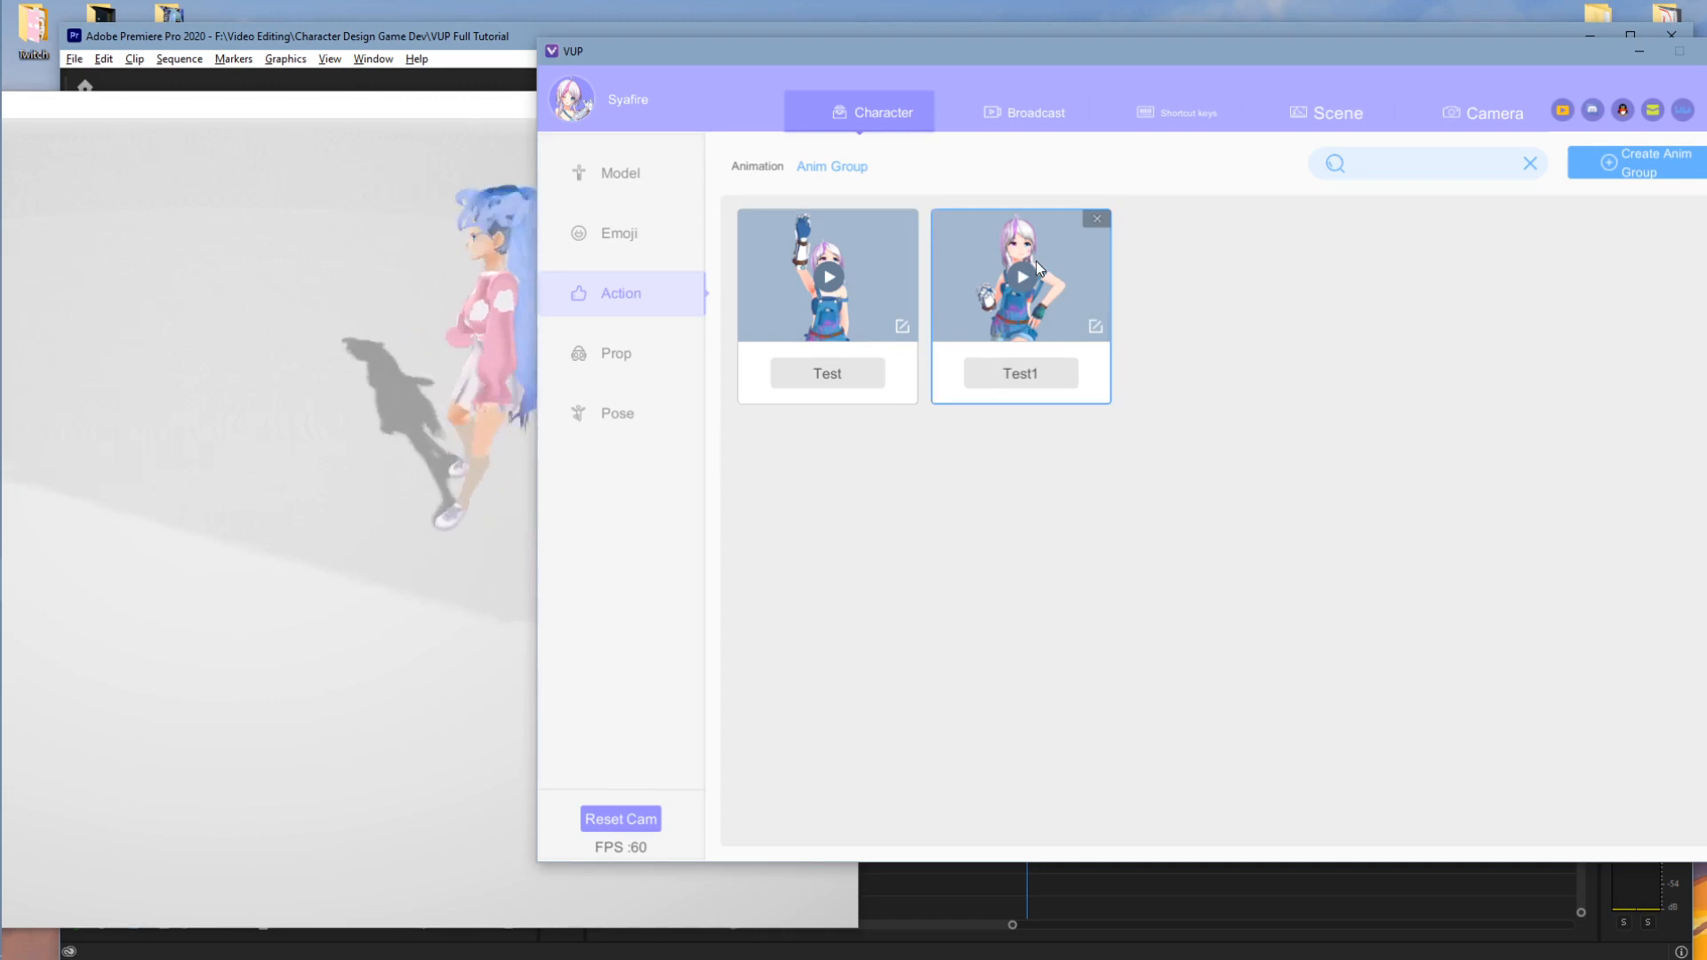
- Play and stop Test1 on the avatar, then switch between single animations and groups
click(373, 405)
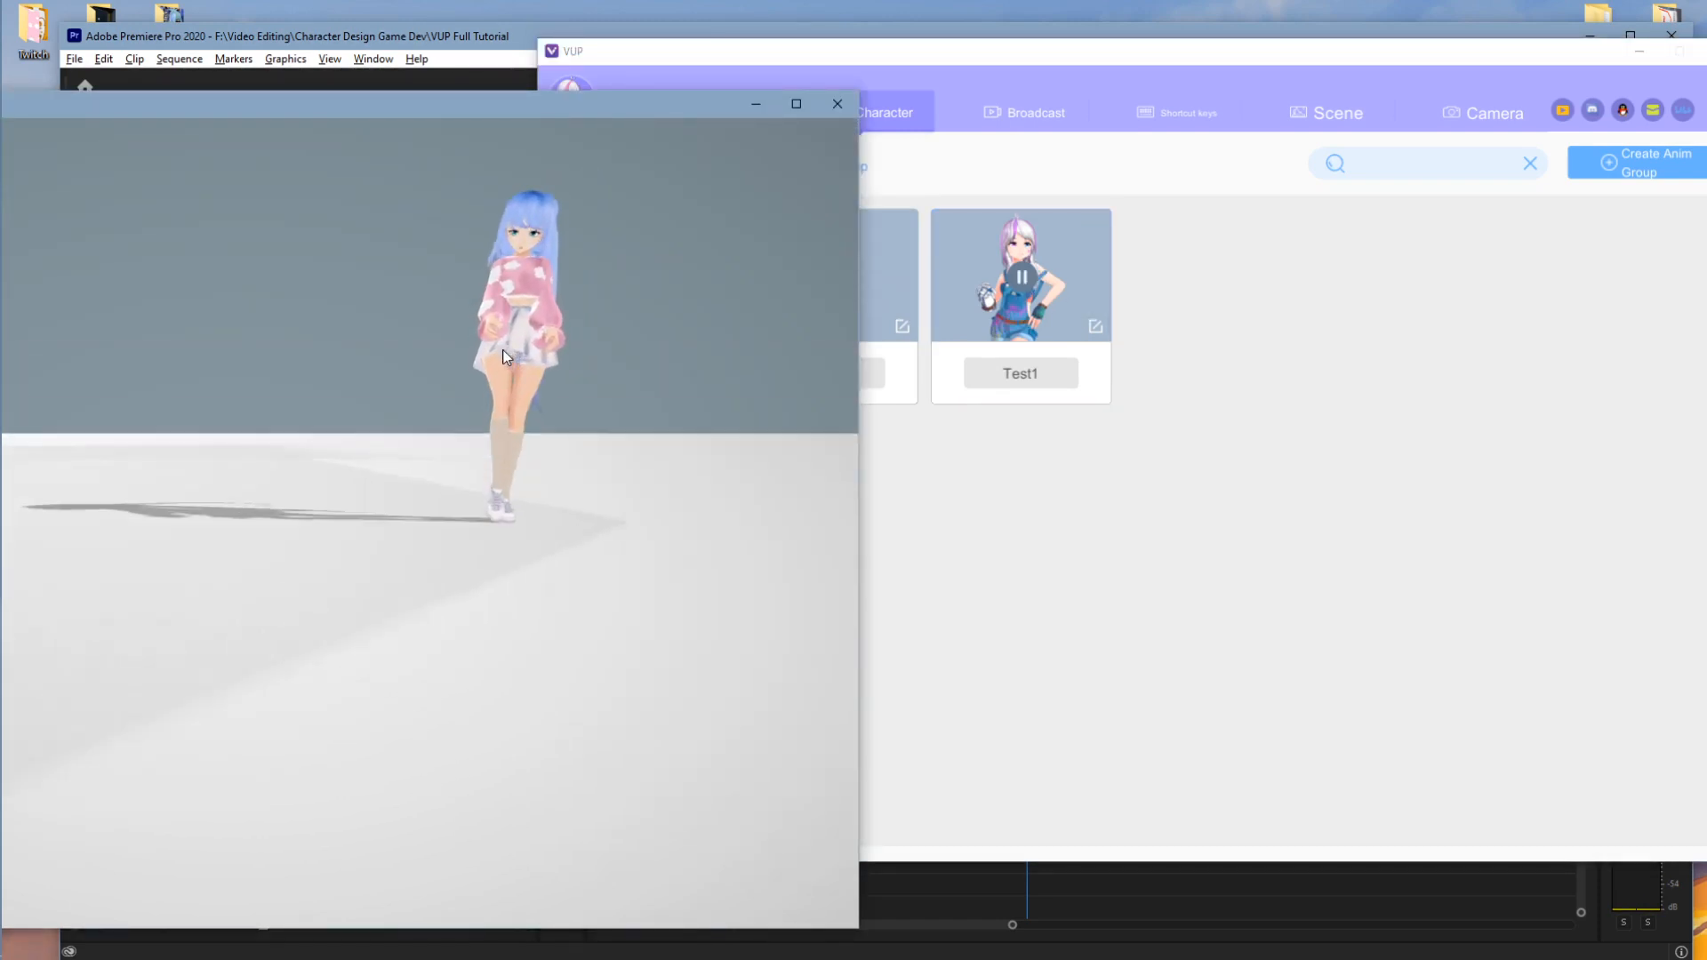
scroll(685, 252, up, 3)
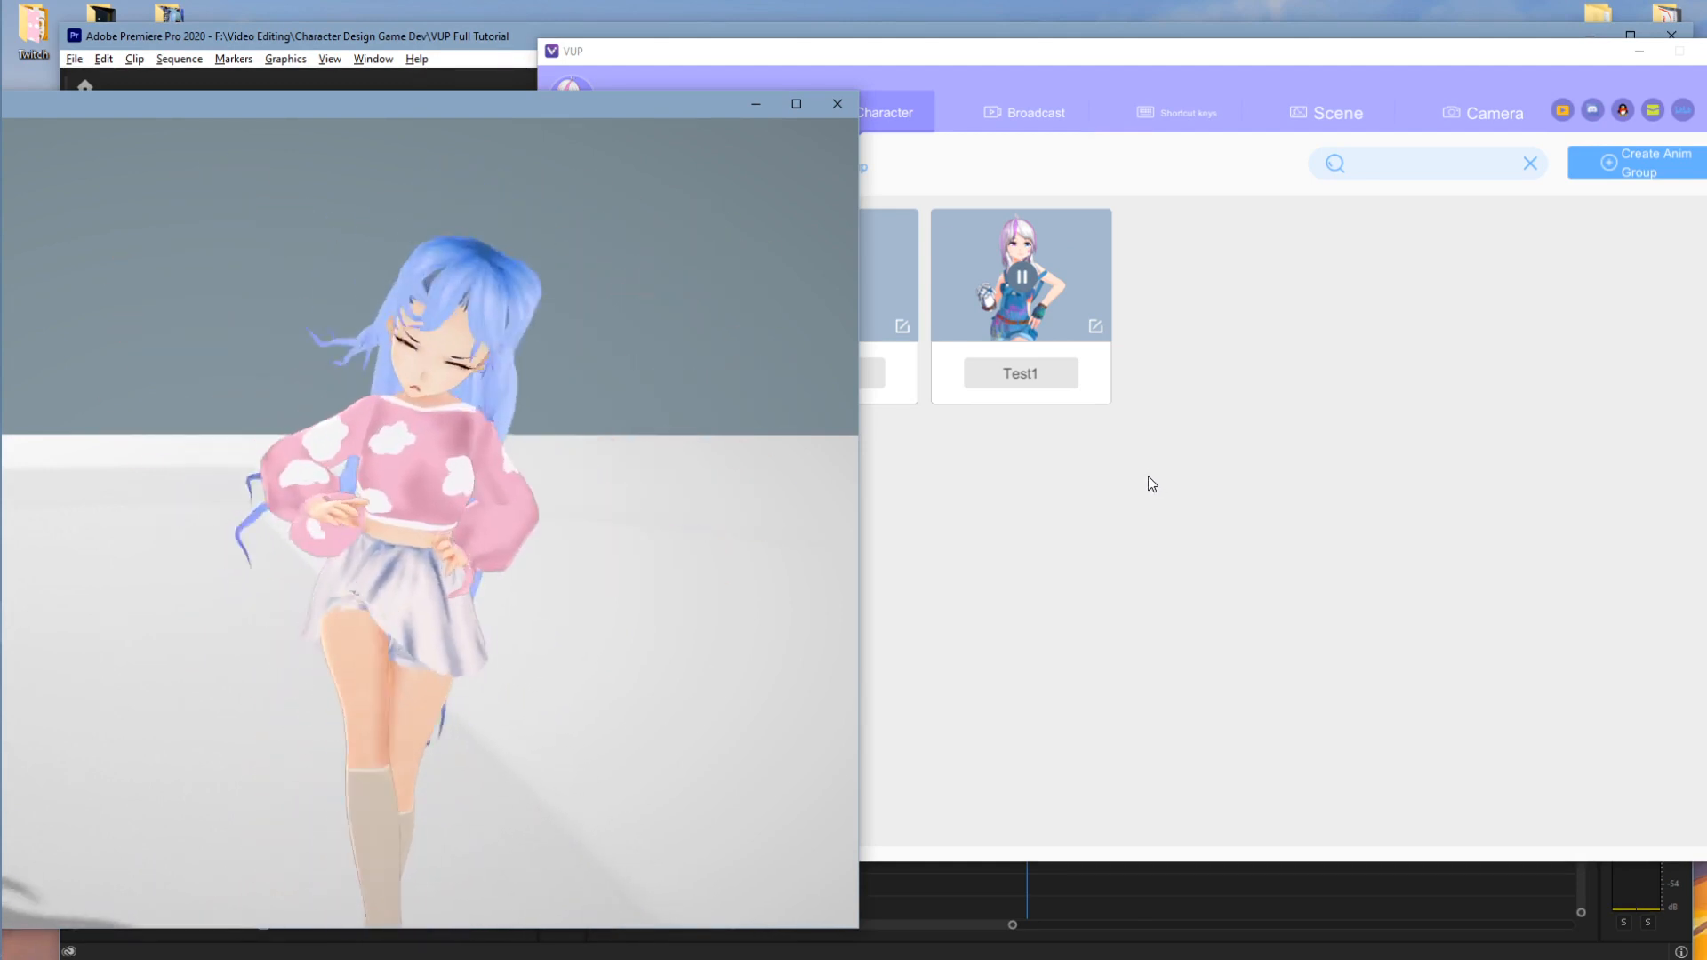
click(1022, 277)
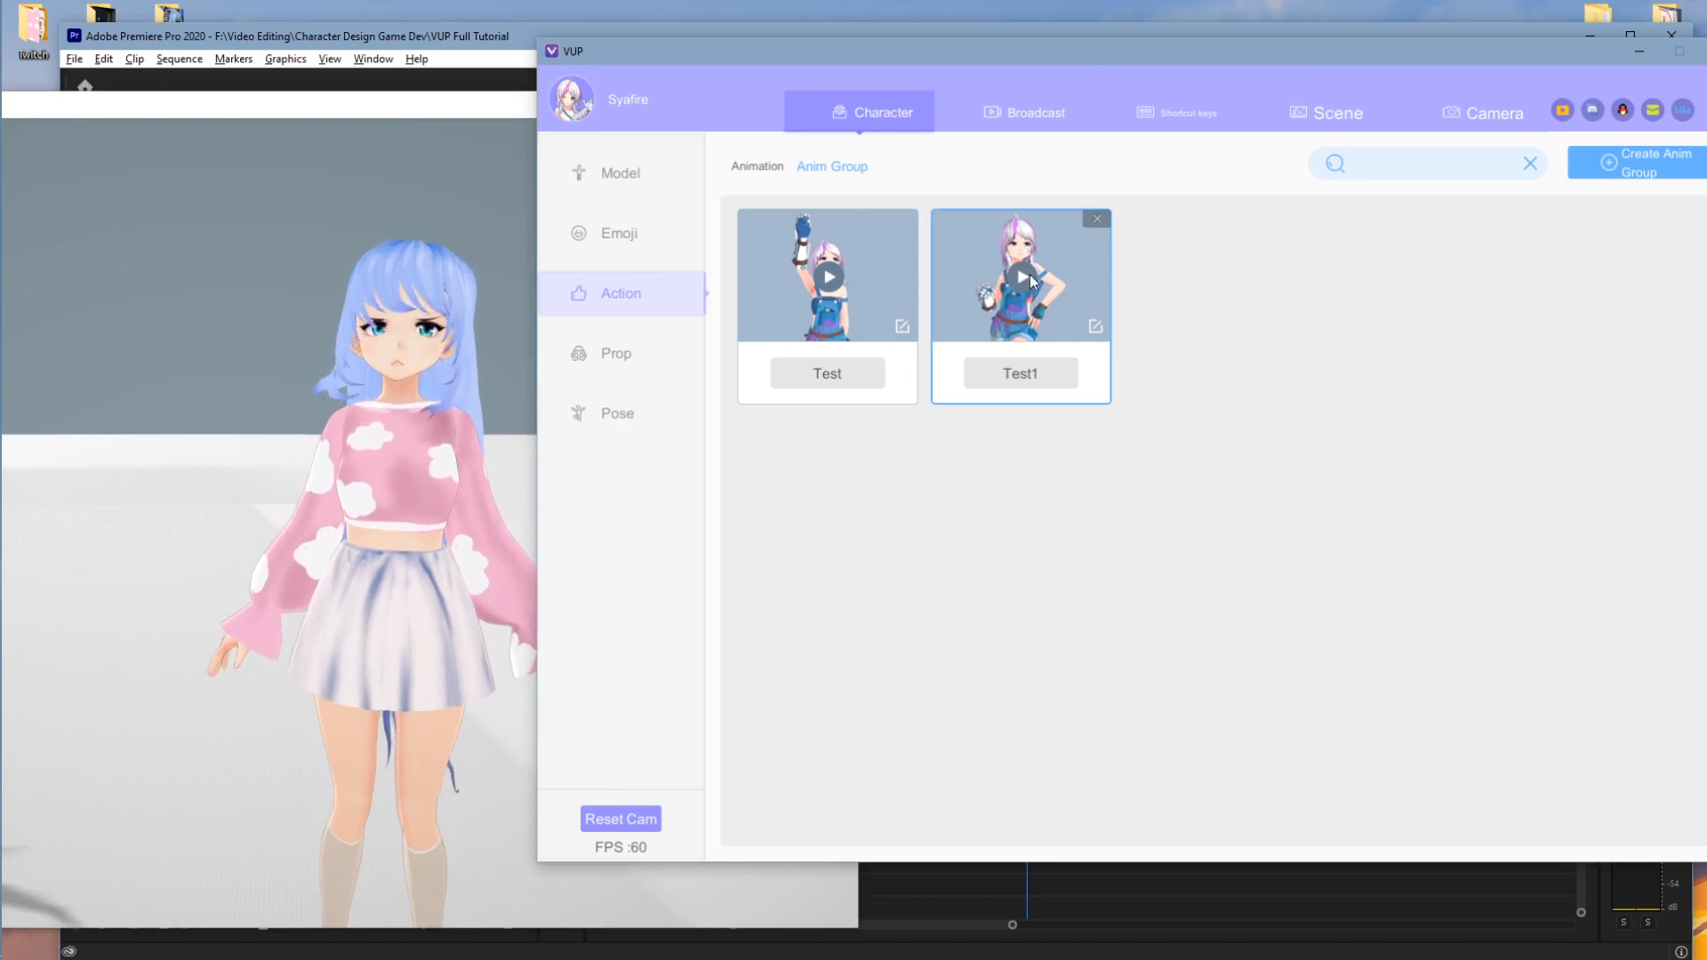
click(760, 167)
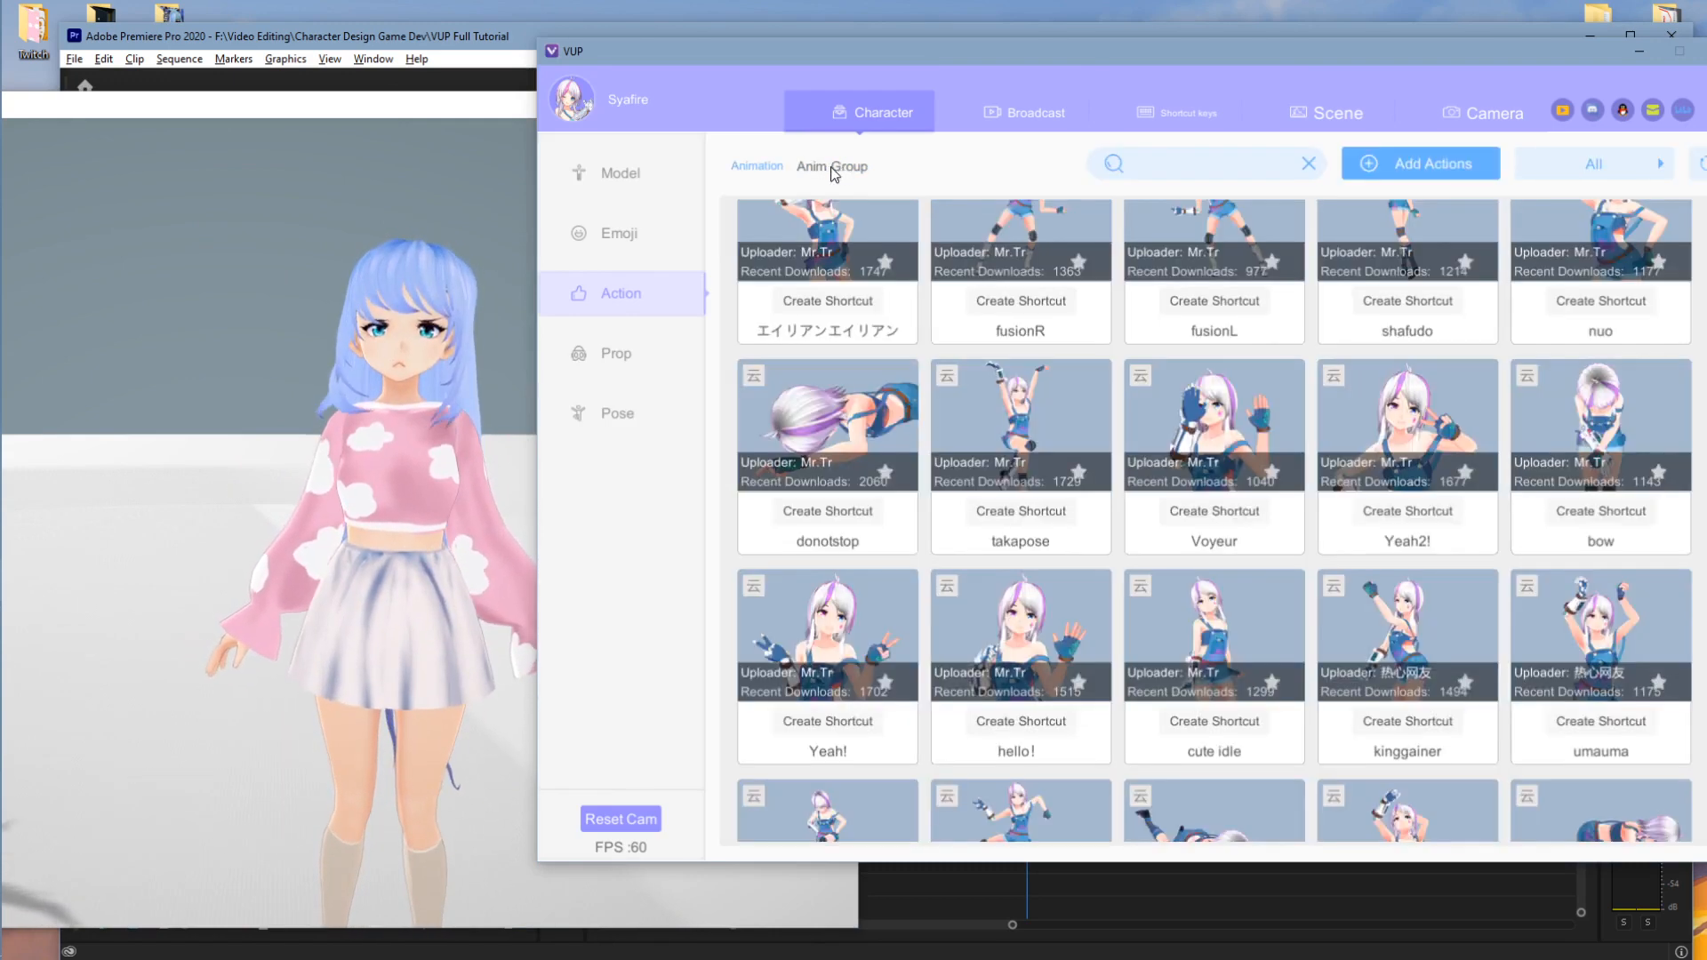
click(834, 168)
click(768, 167)
click(832, 167)
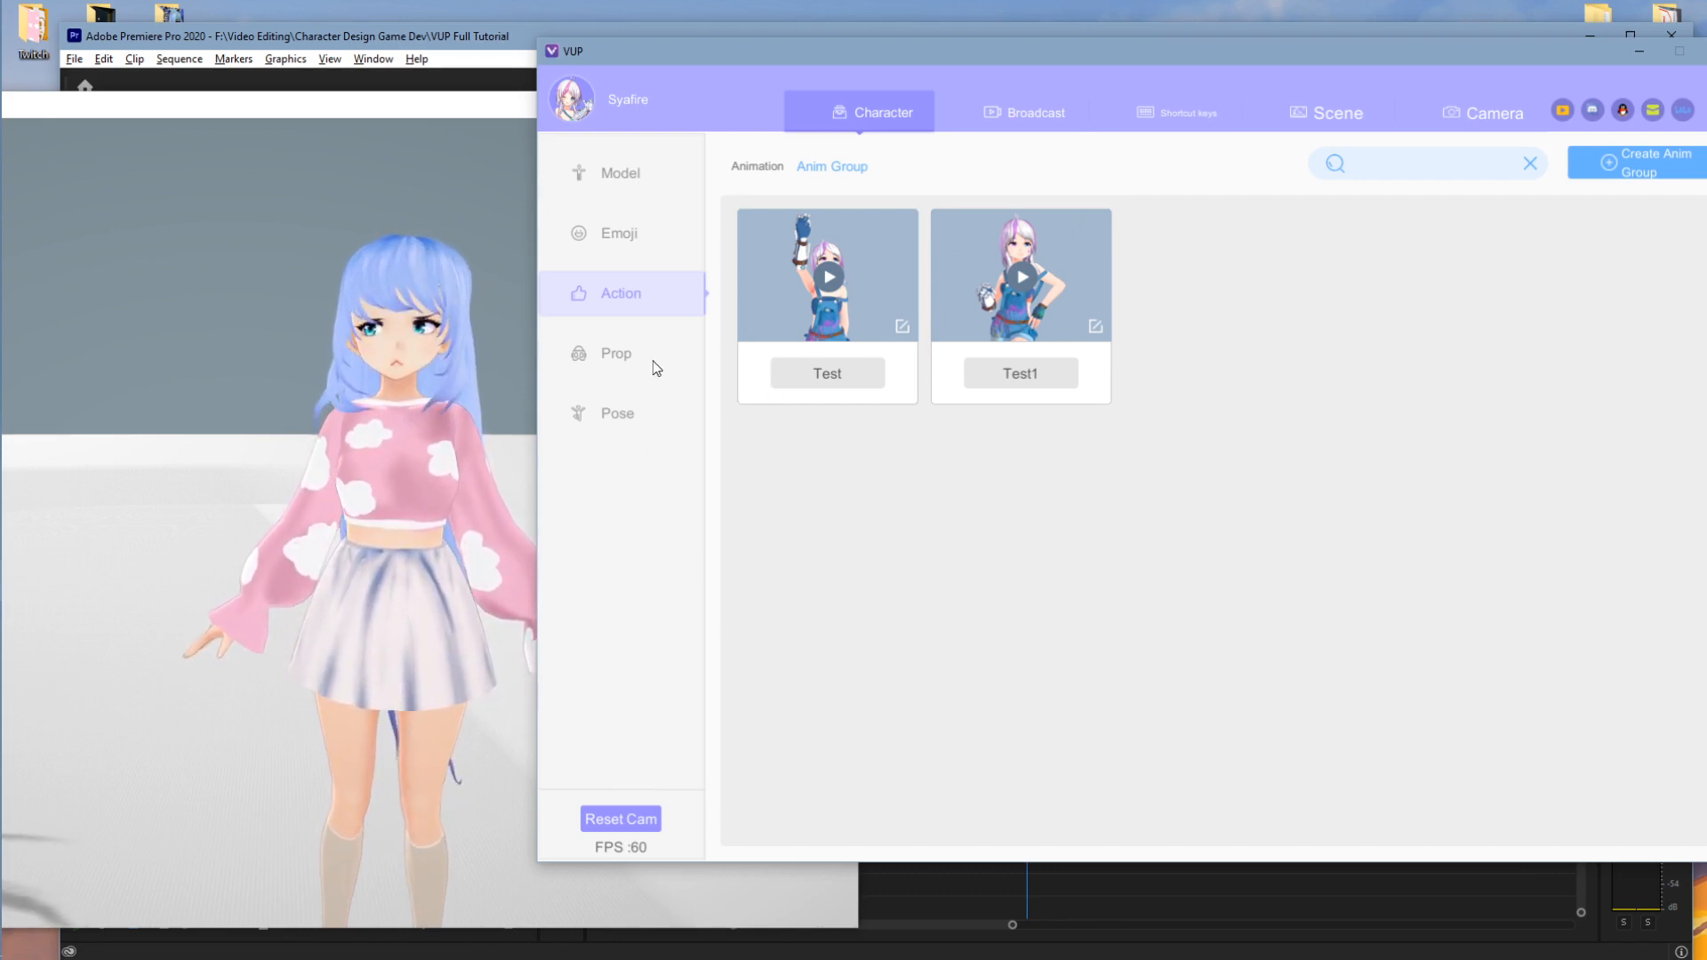
- Try the bunny-ears, VR HMD and Superstar prop plans on the avatar
click(629, 358)
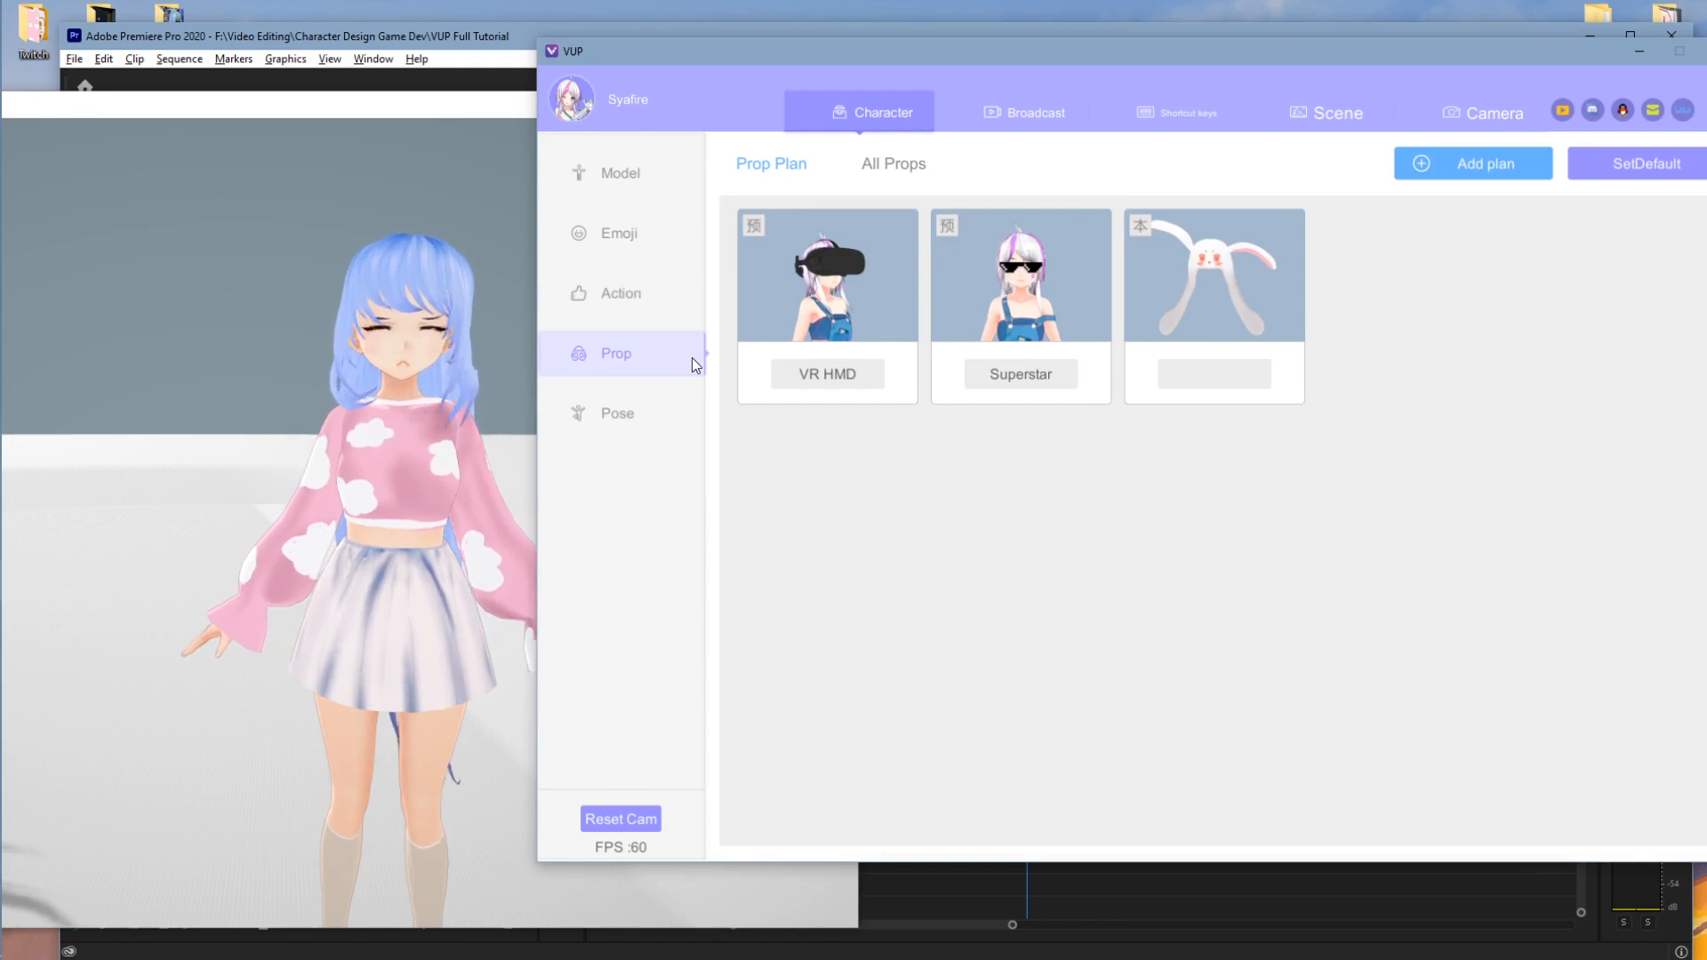
click(1228, 279)
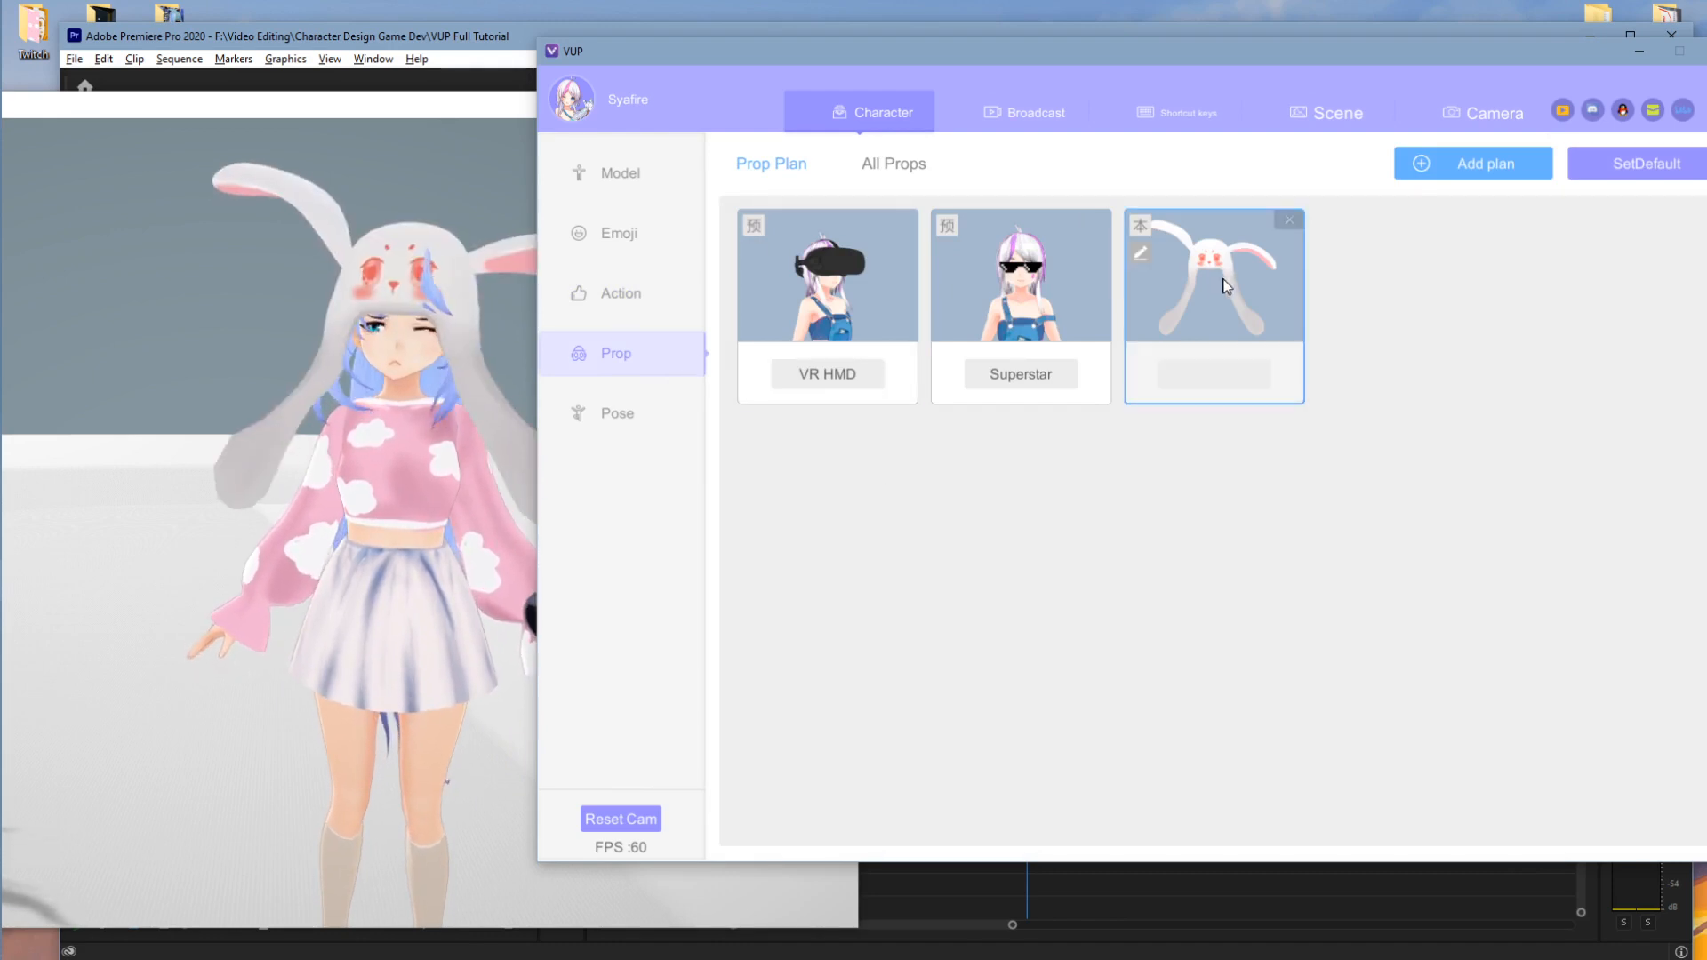
click(831, 351)
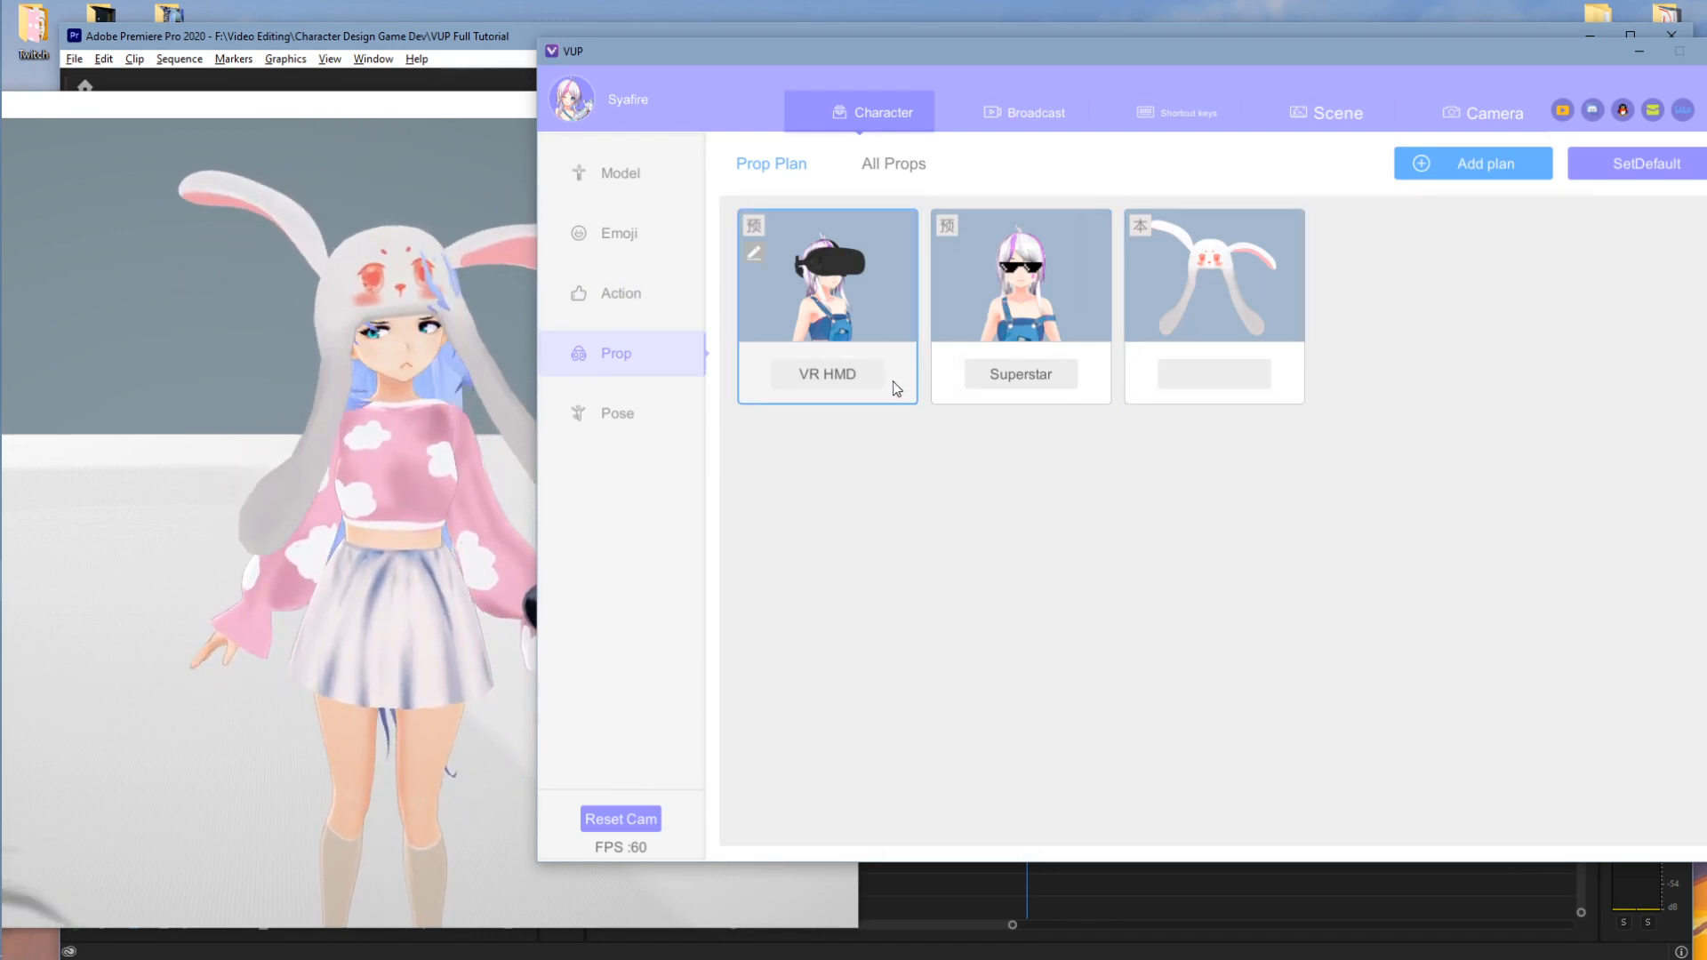
click(973, 284)
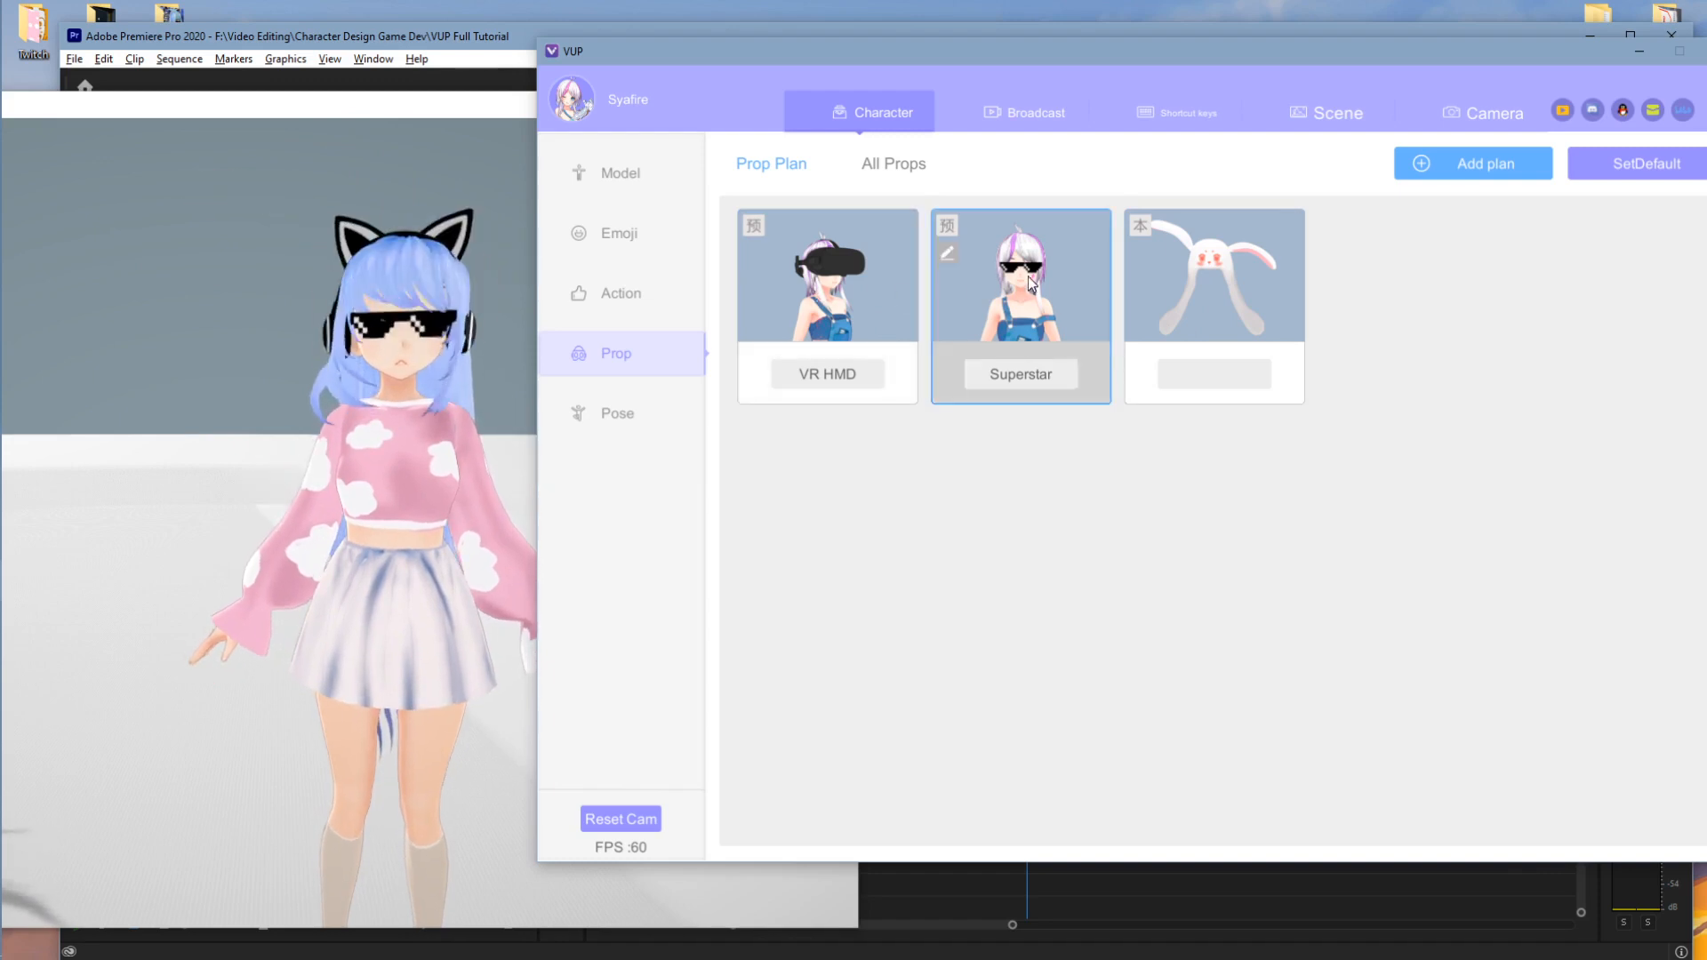
click(1134, 280)
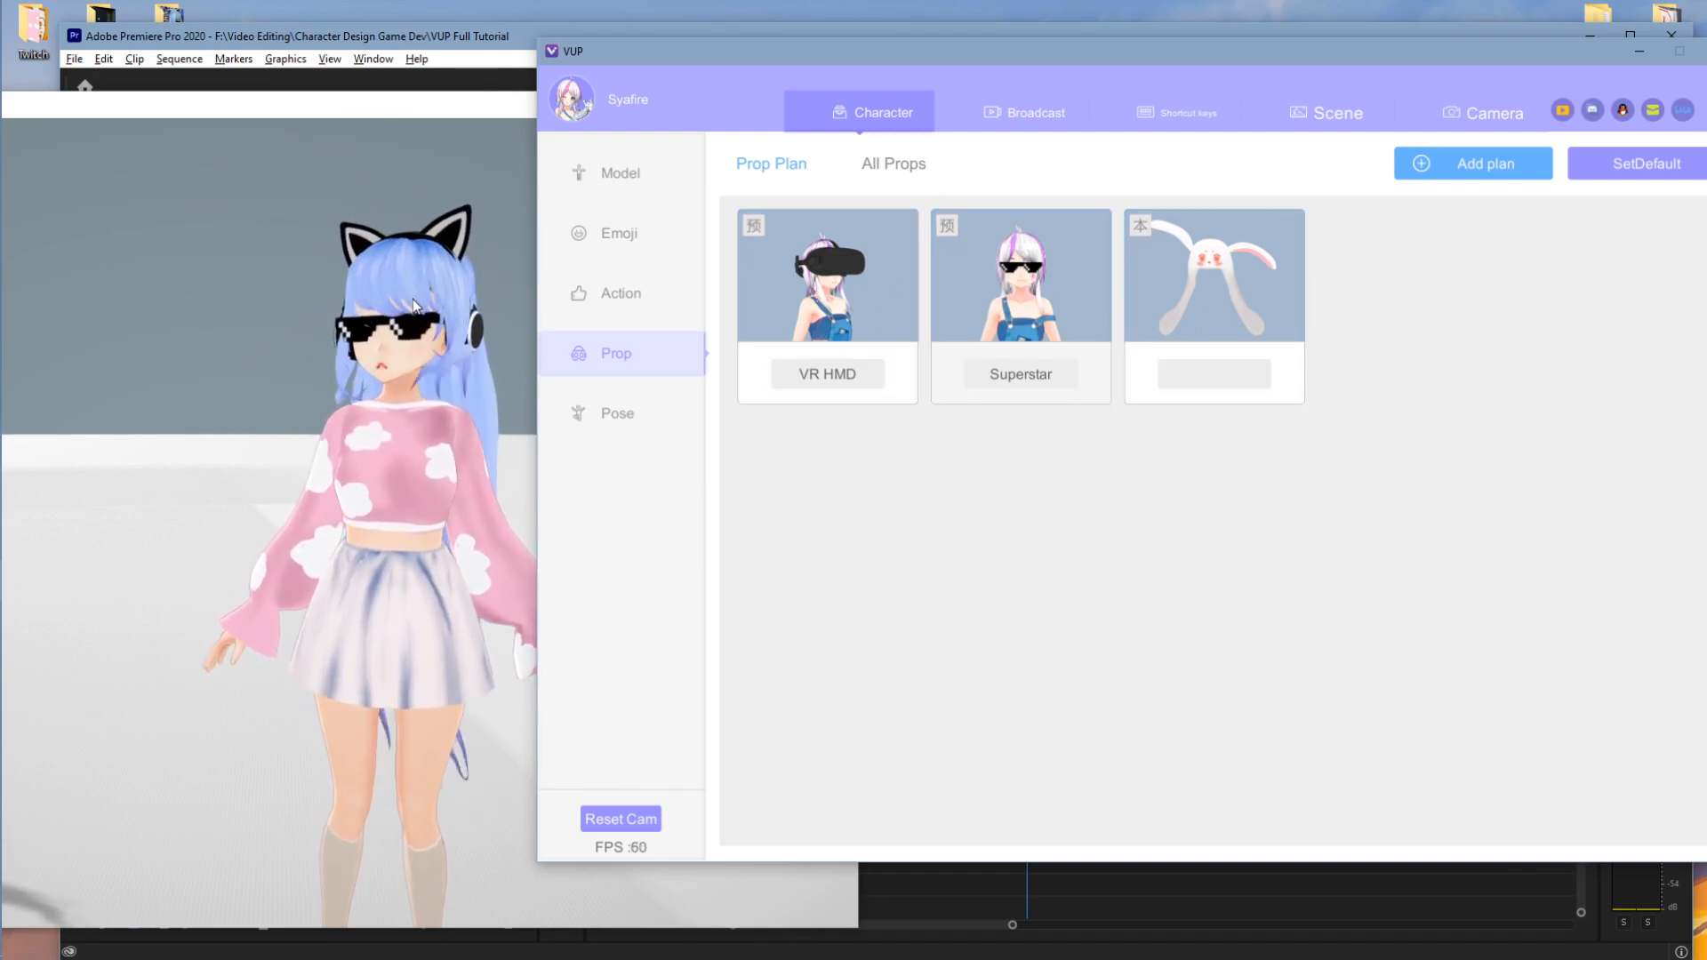
- Zoom in on the avatar's head to inspect the props, then start a new plan
click(446, 301)
scroll(532, 312, up, 5)
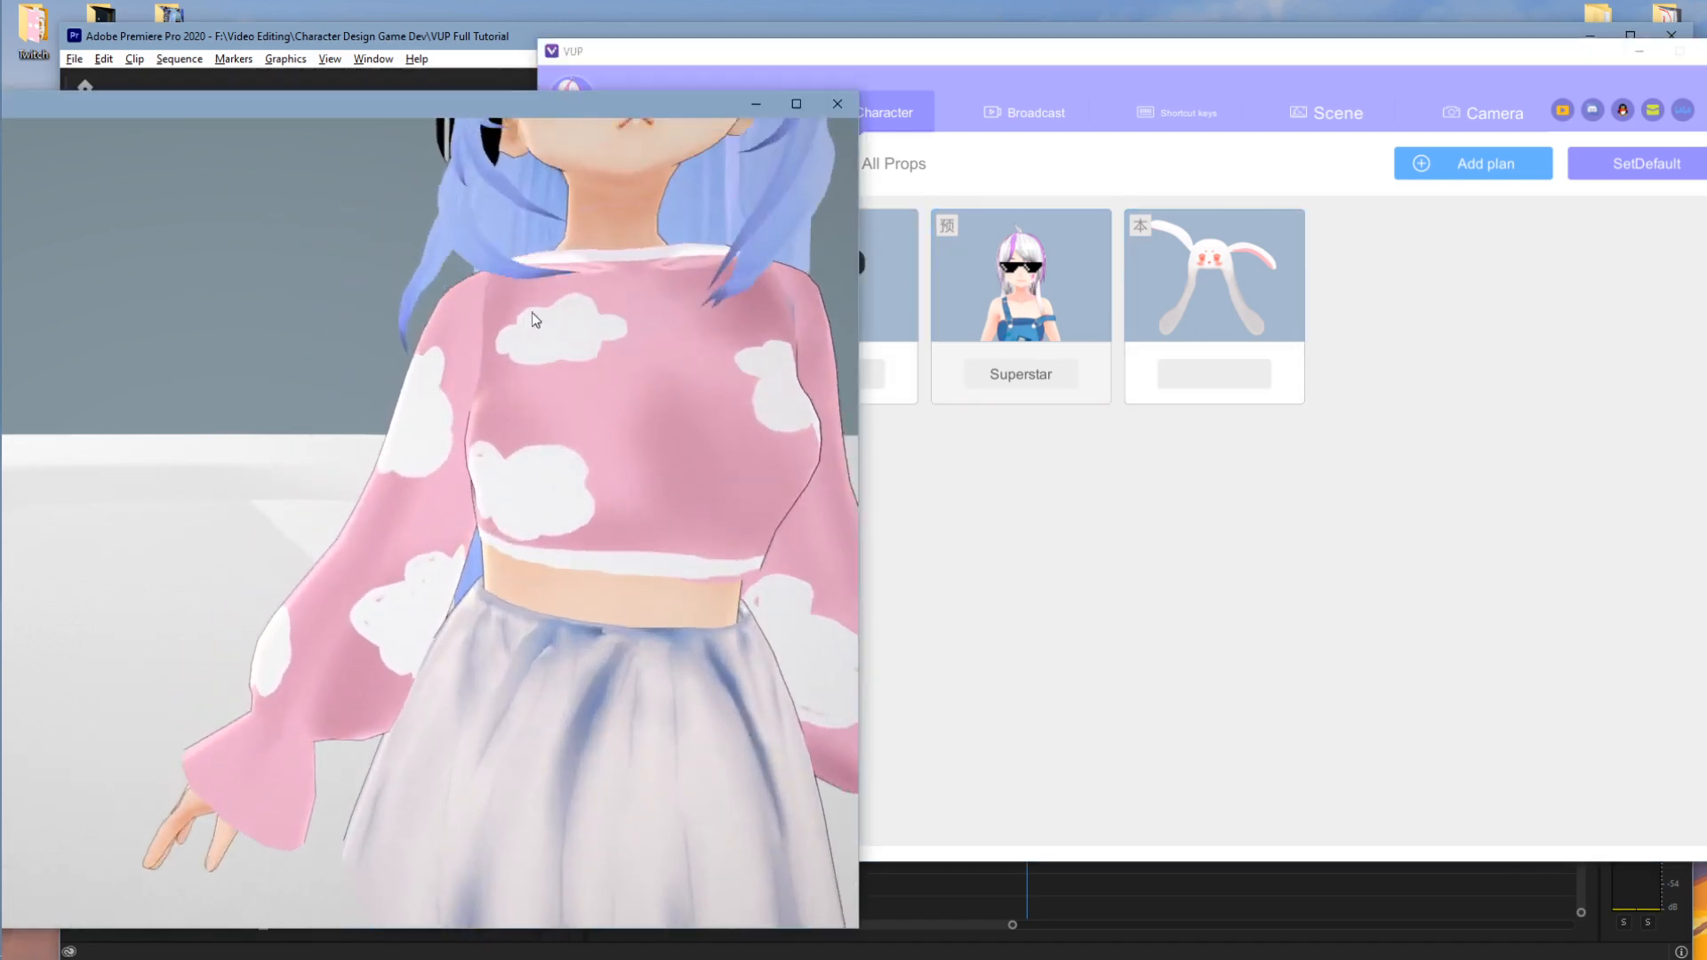
middle_drag(531, 312, 542, 343)
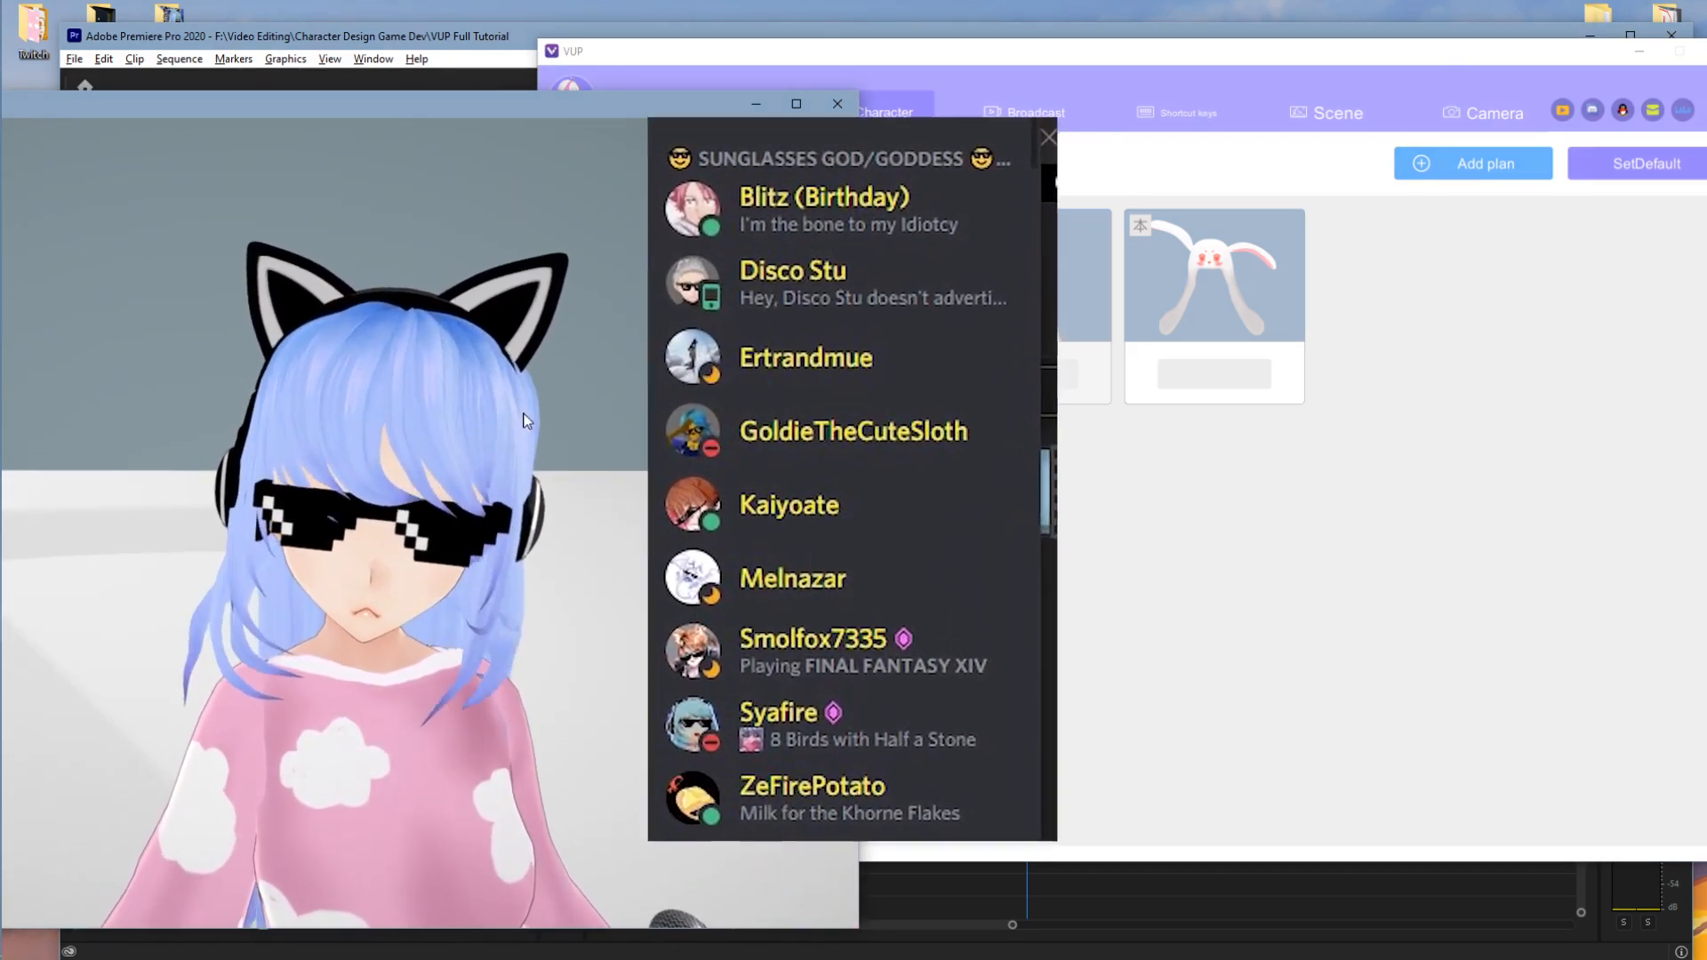
scroll(539, 411, down, 2)
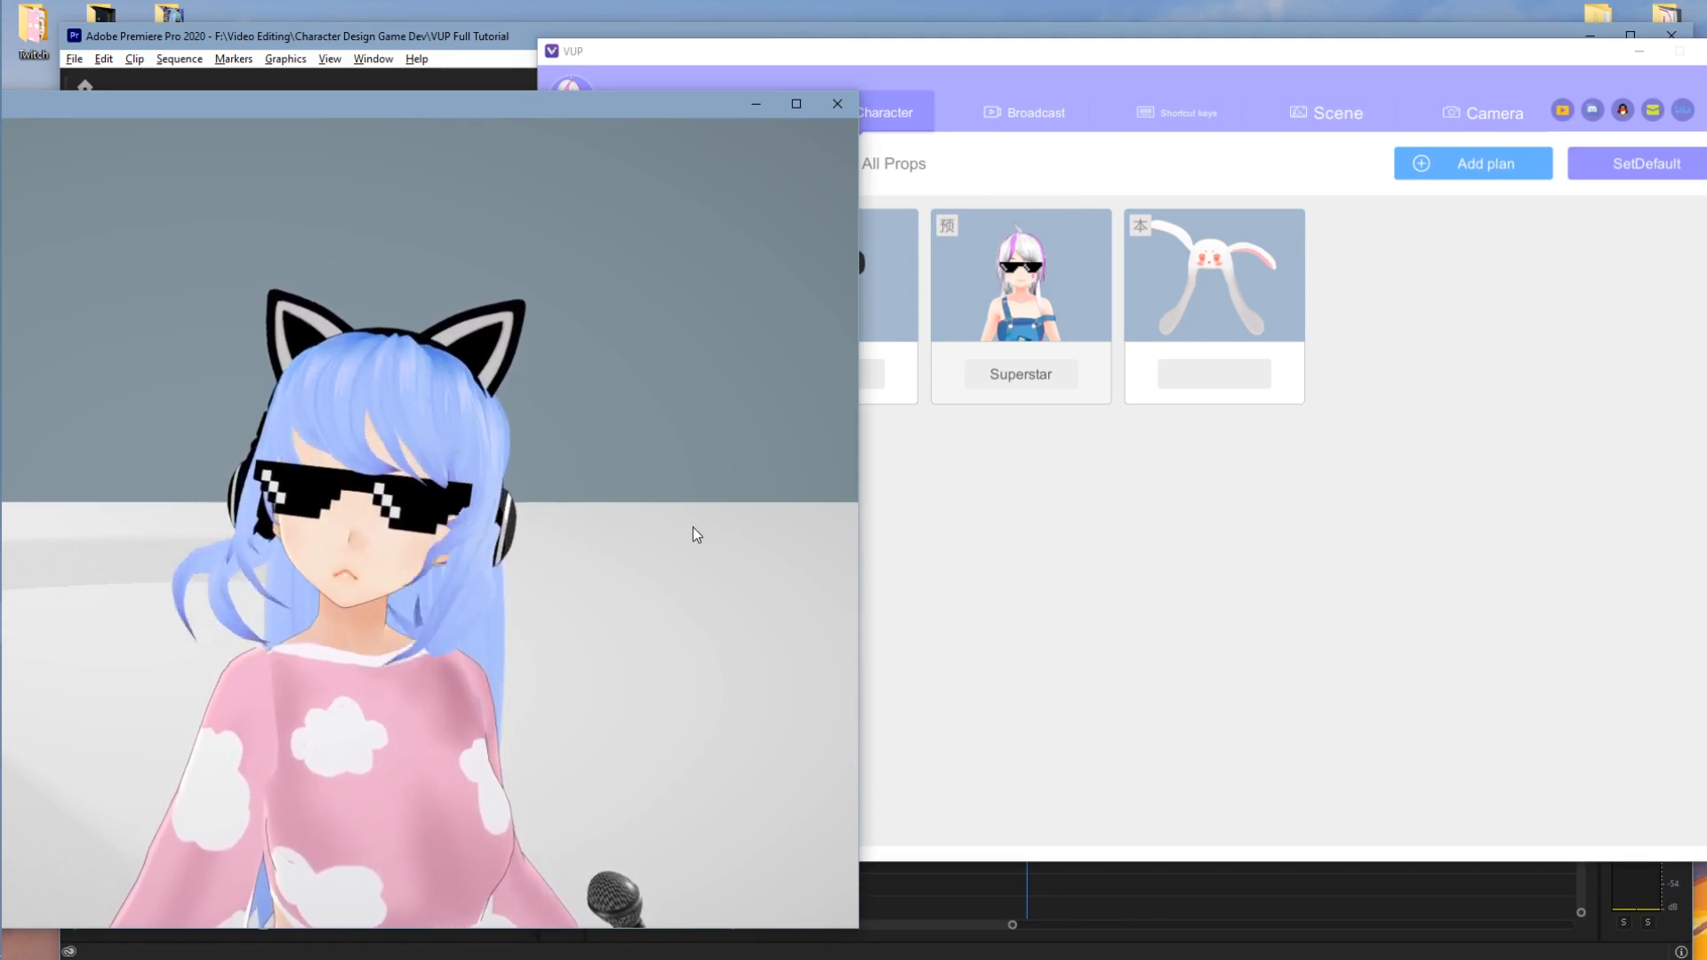
click(1412, 350)
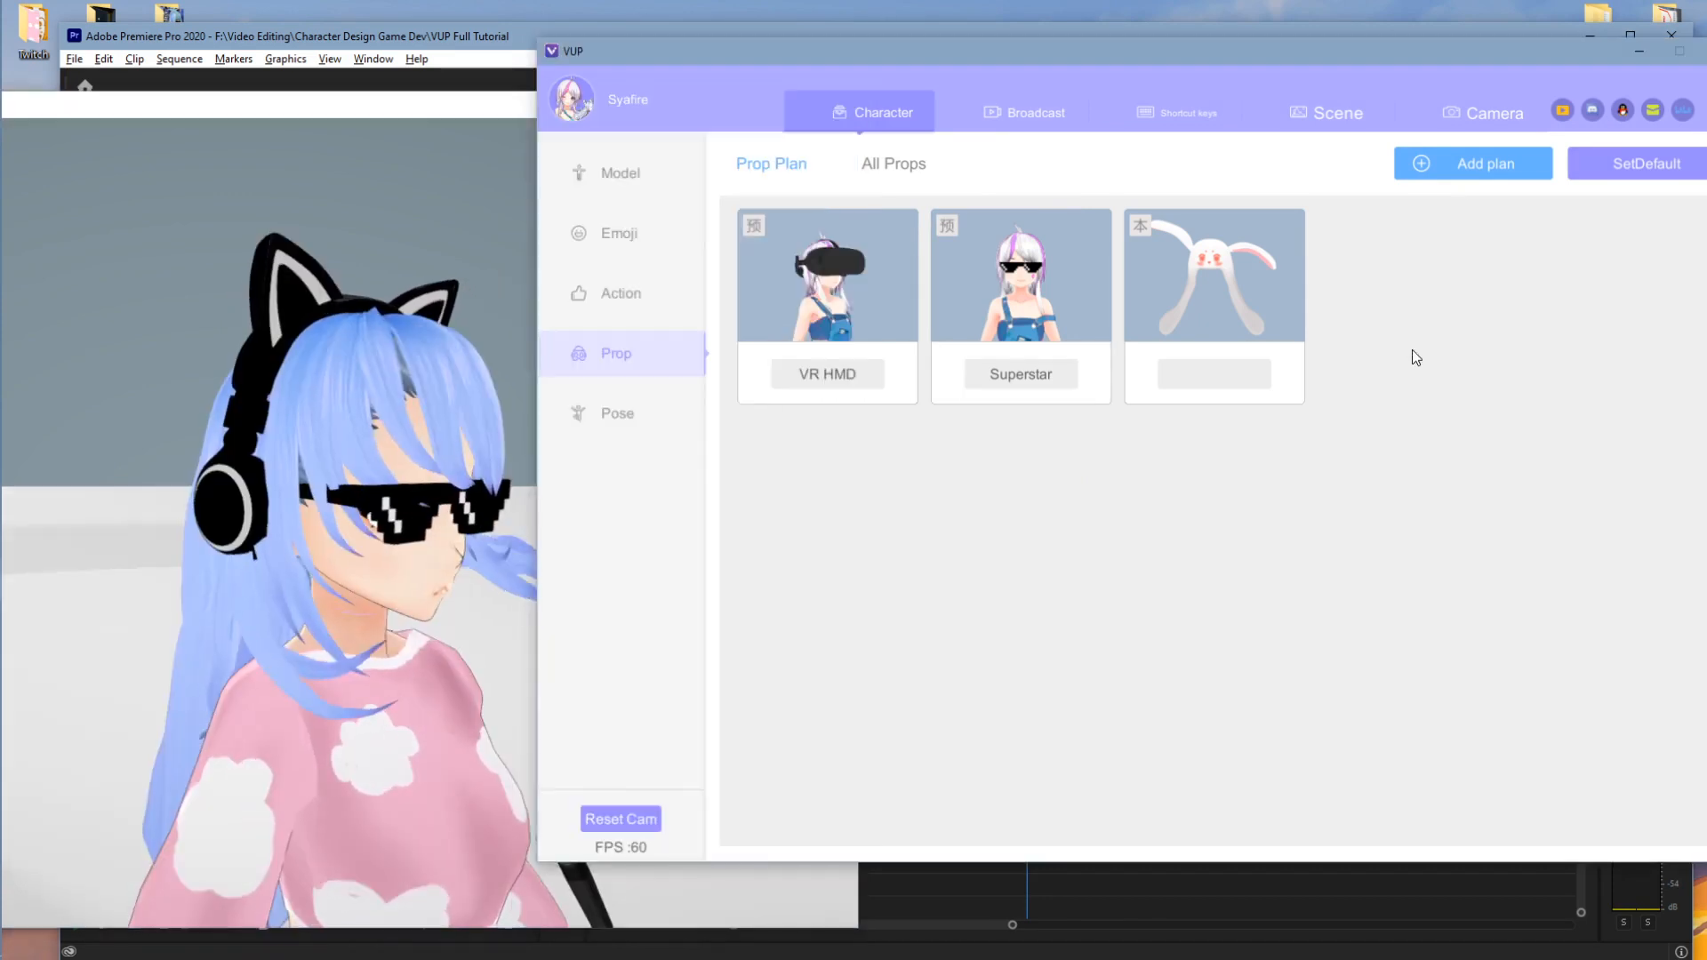
click(1498, 164)
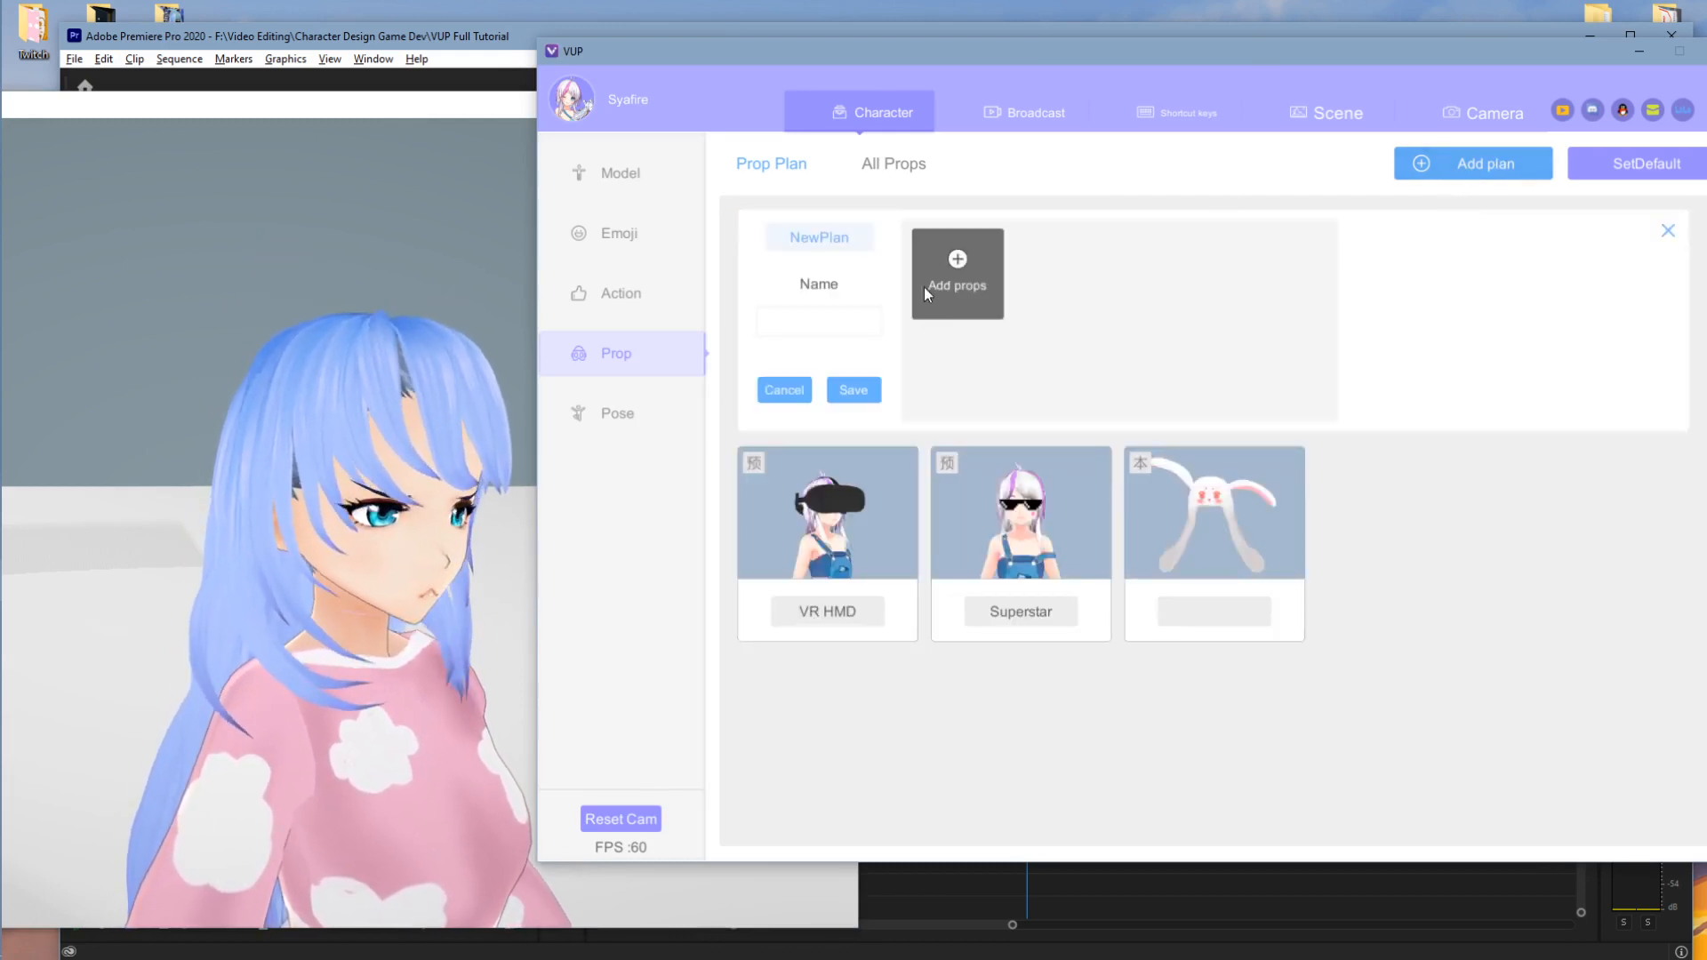
- Add the xmas_hat prop to the new plan
click(956, 264)
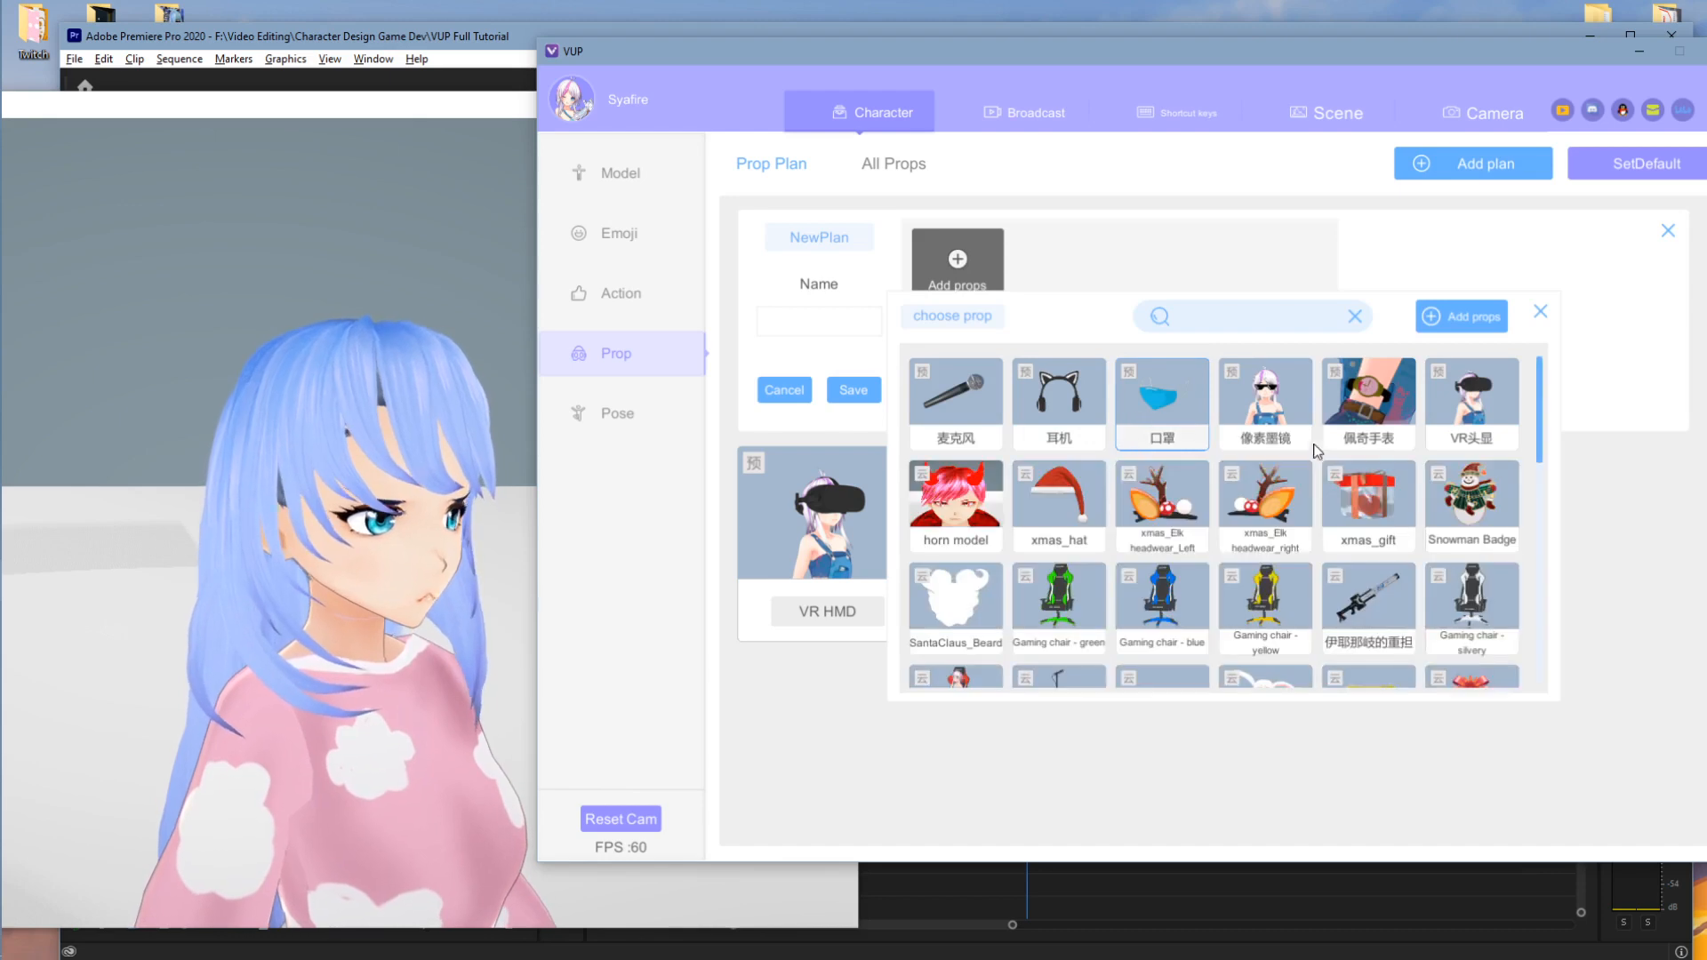
scroll(1249, 442, up, 1)
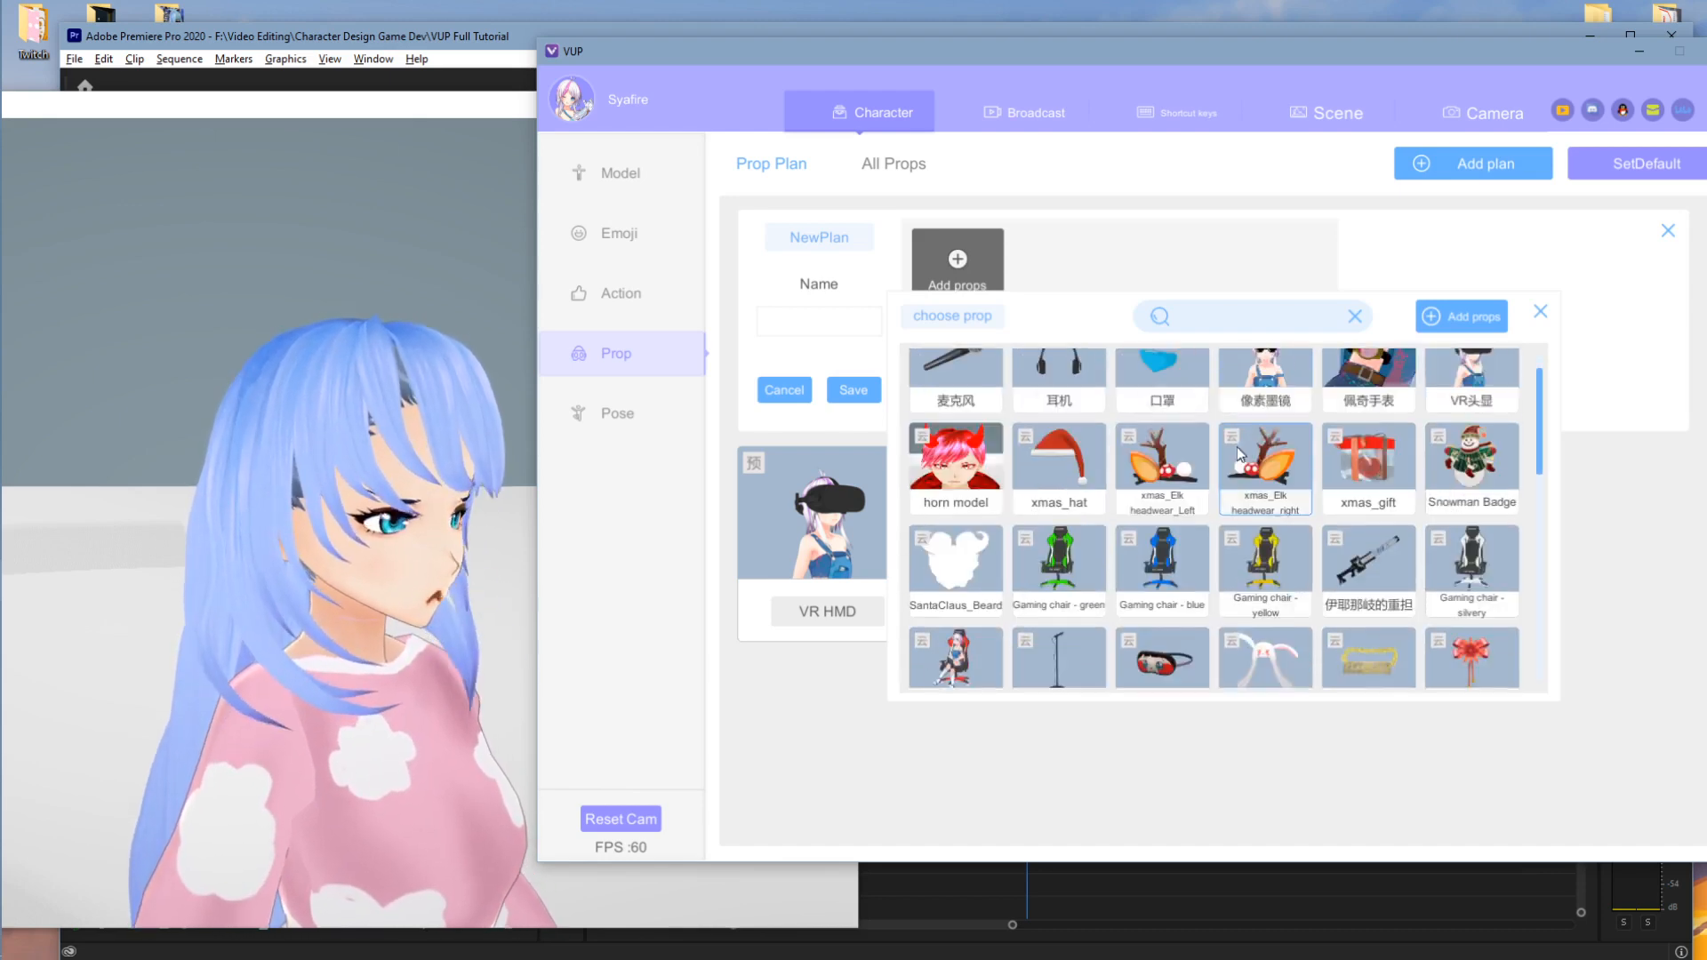
click(1071, 453)
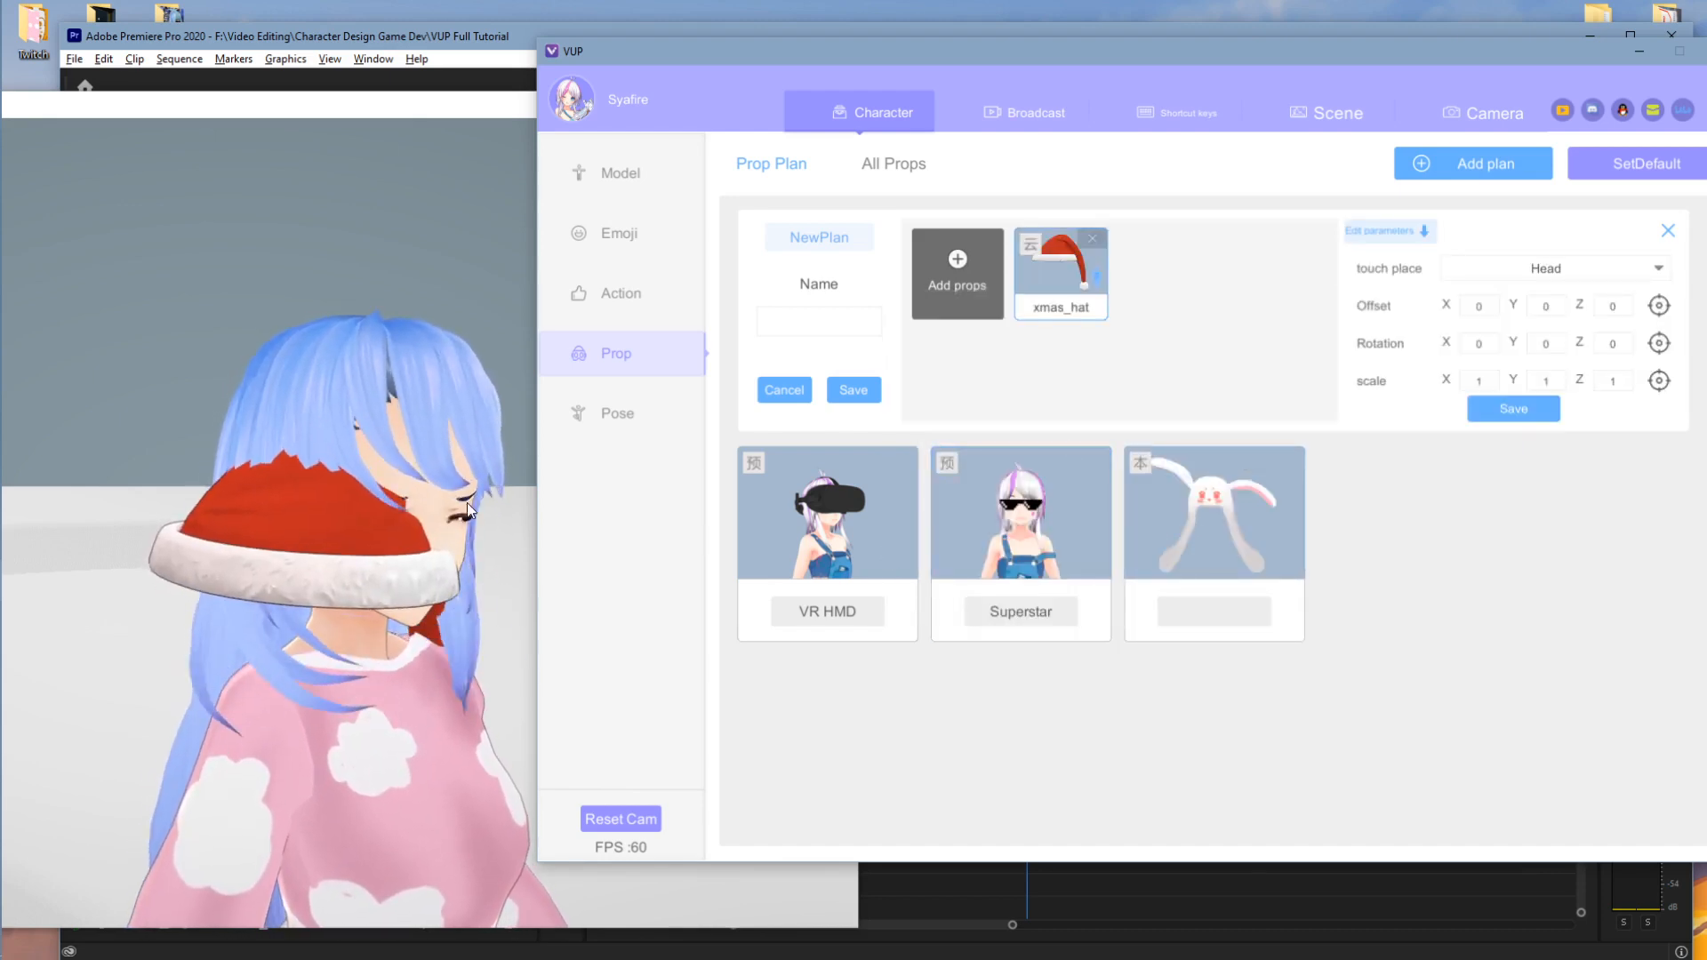
click(508, 508)
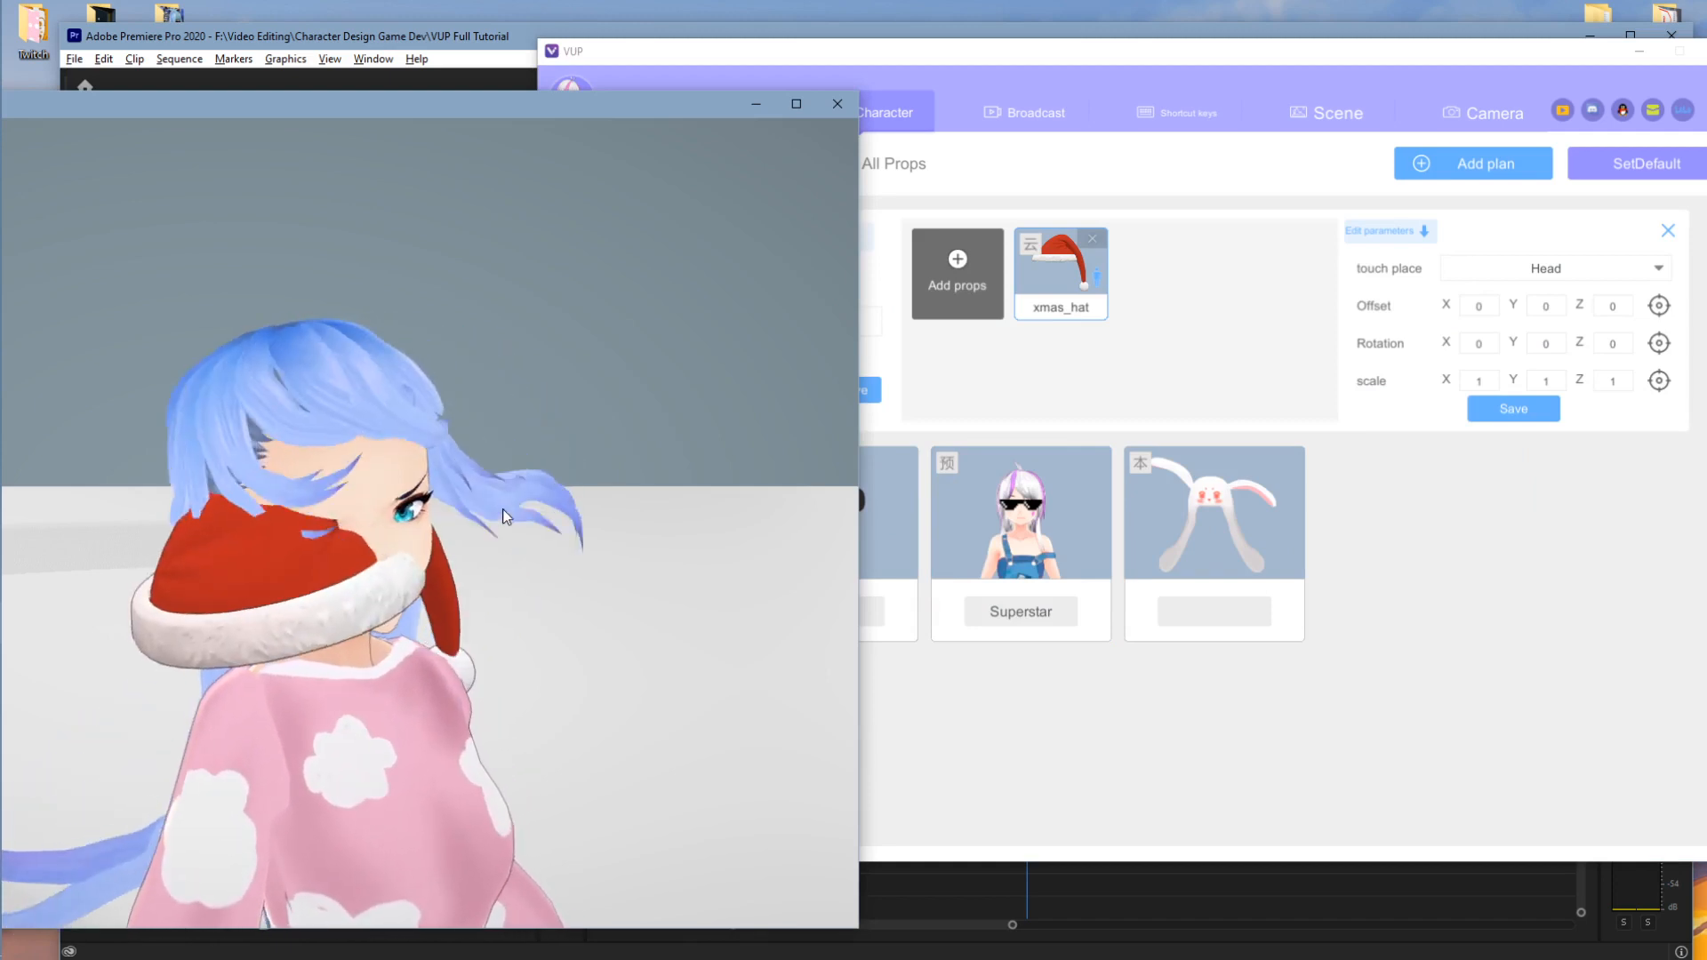
- Try attaching the hat to LeftHand, then set its touch place back to Head
click(1578, 275)
click(1550, 331)
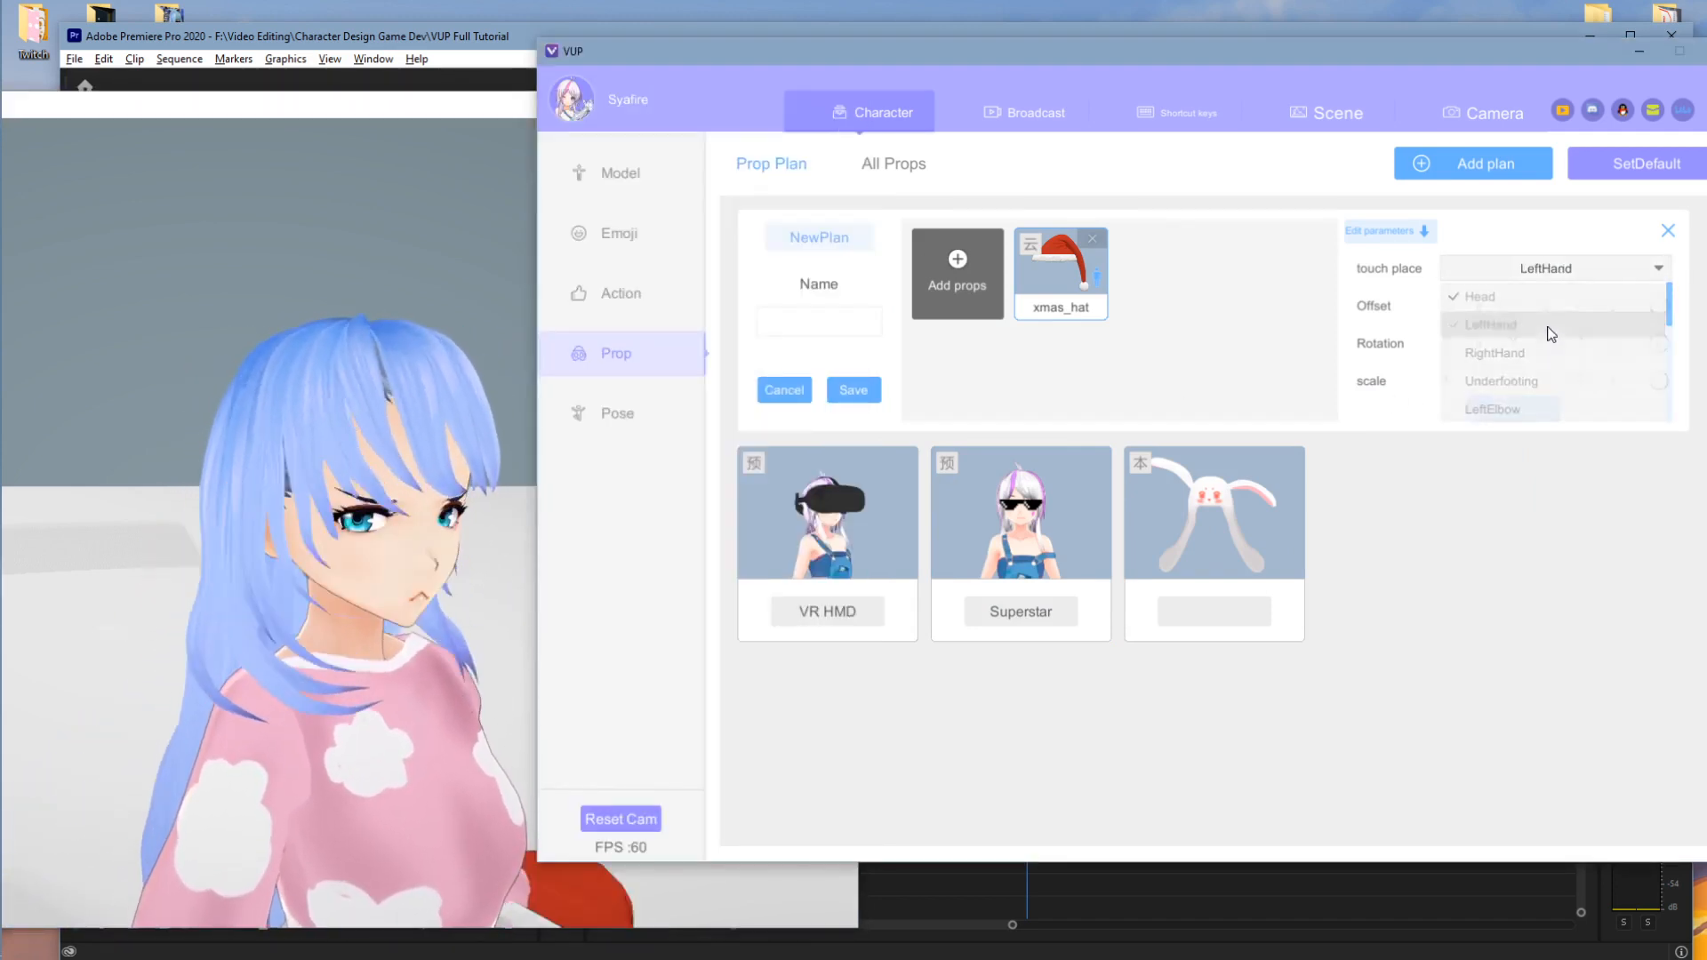
click(391, 487)
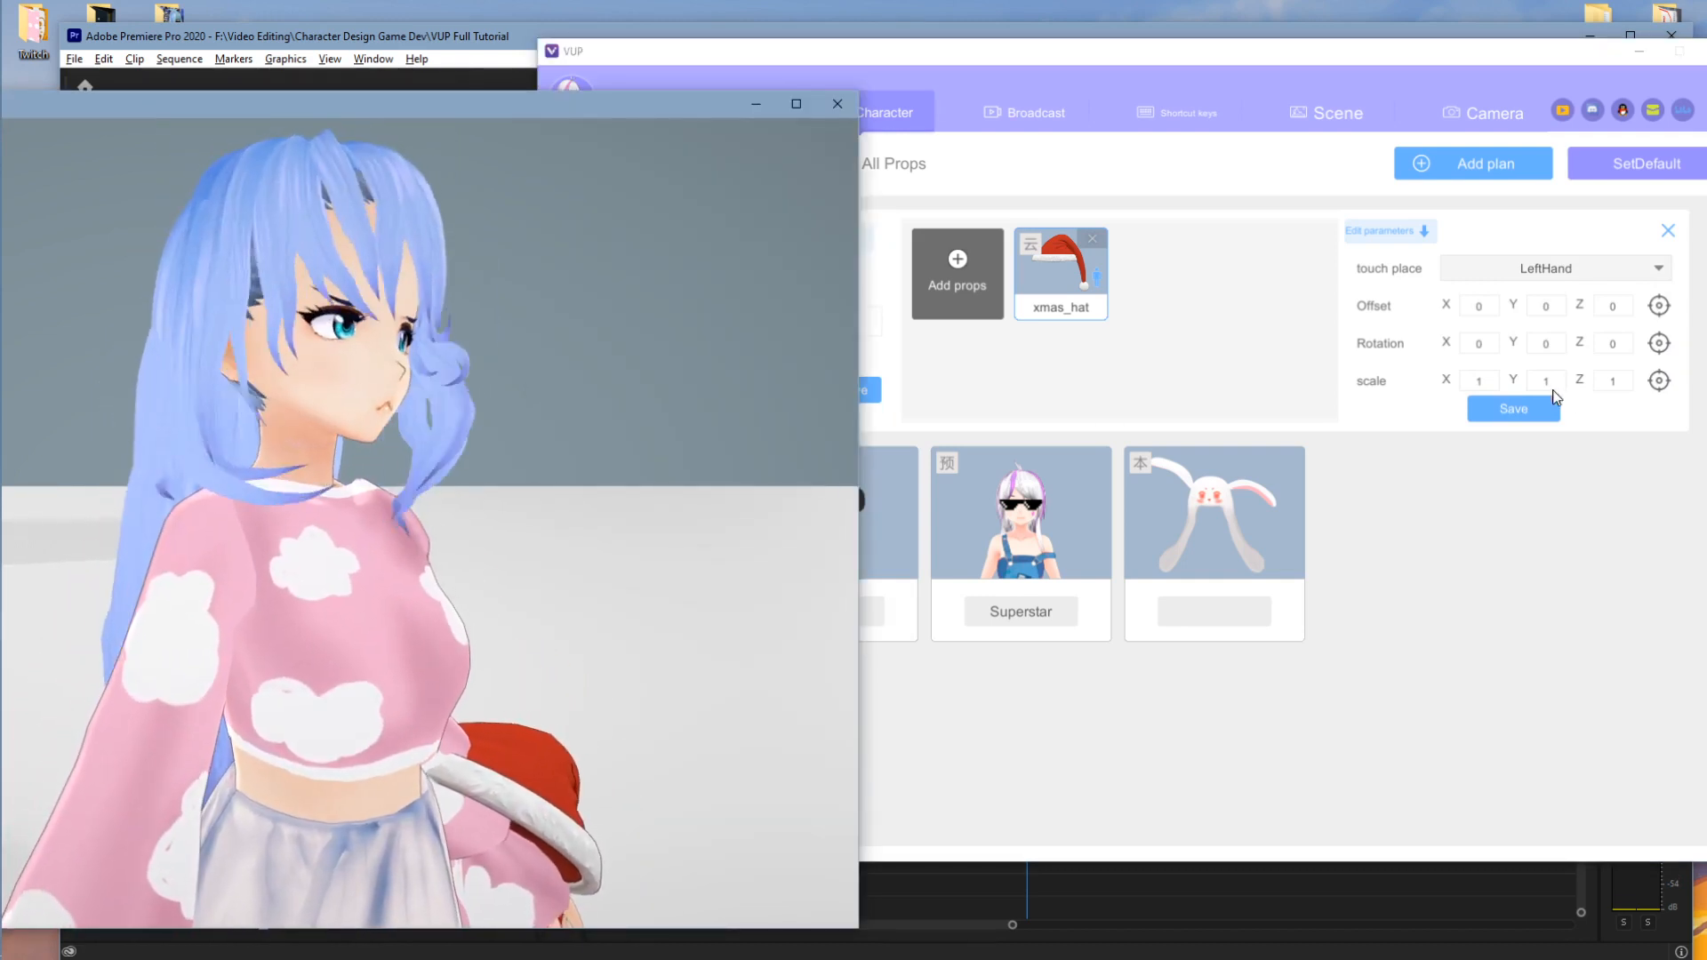
click(1547, 269)
scroll(1554, 287, up, 3)
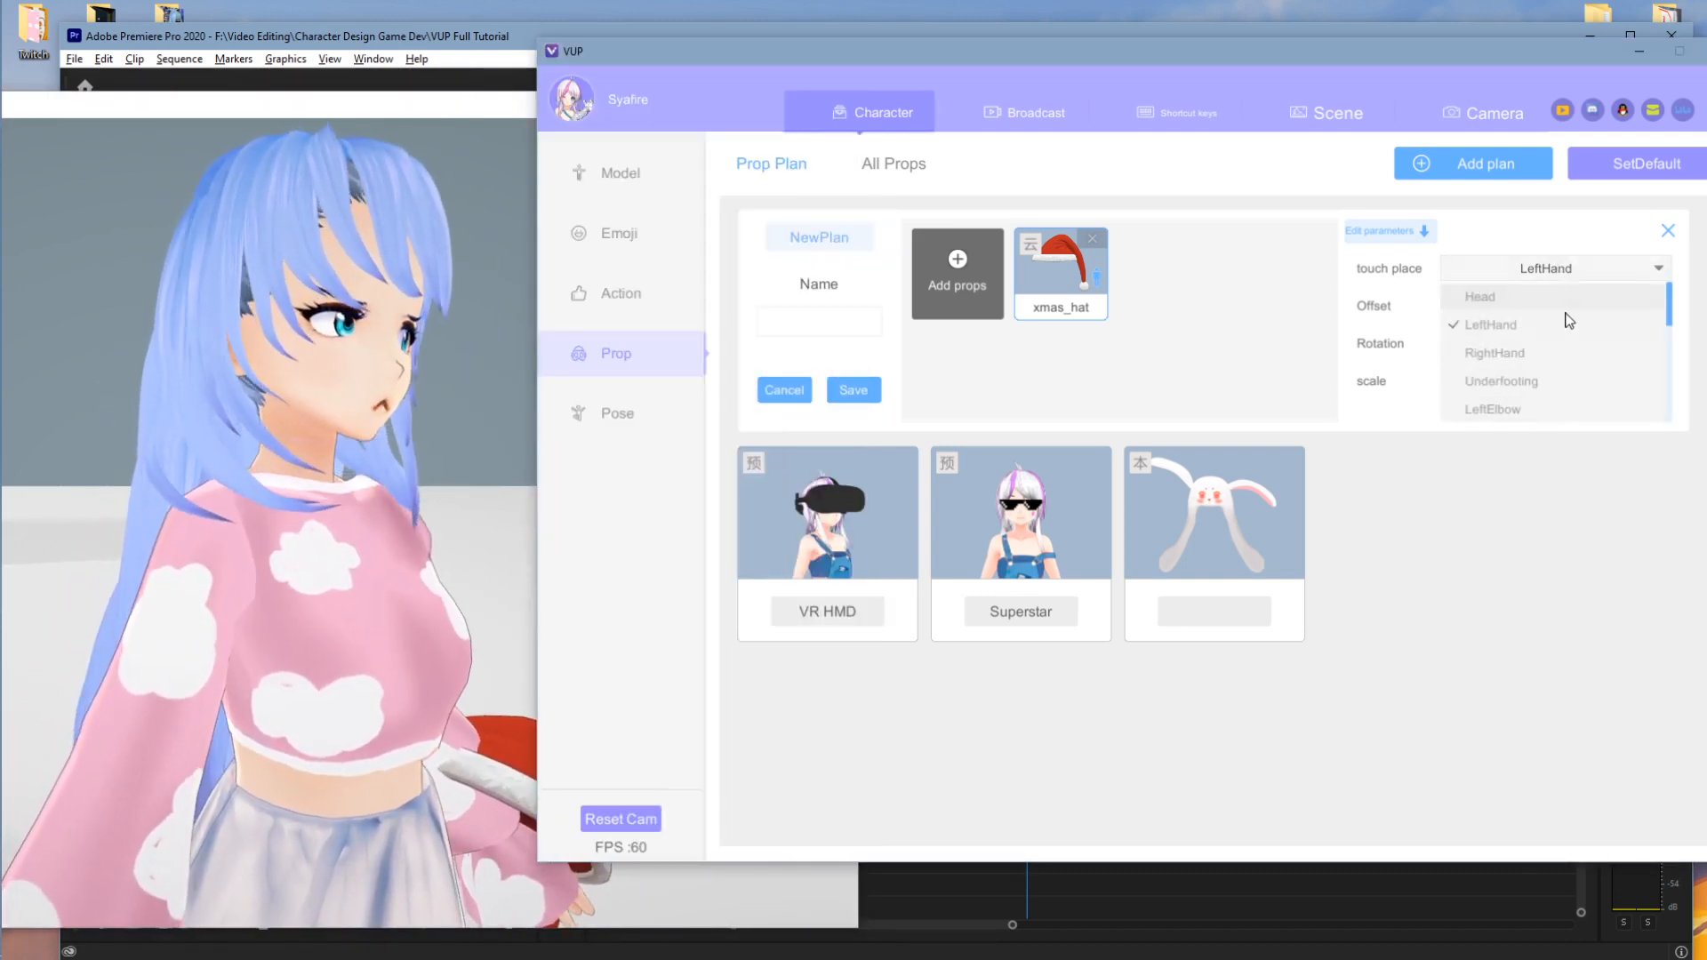
click(1529, 294)
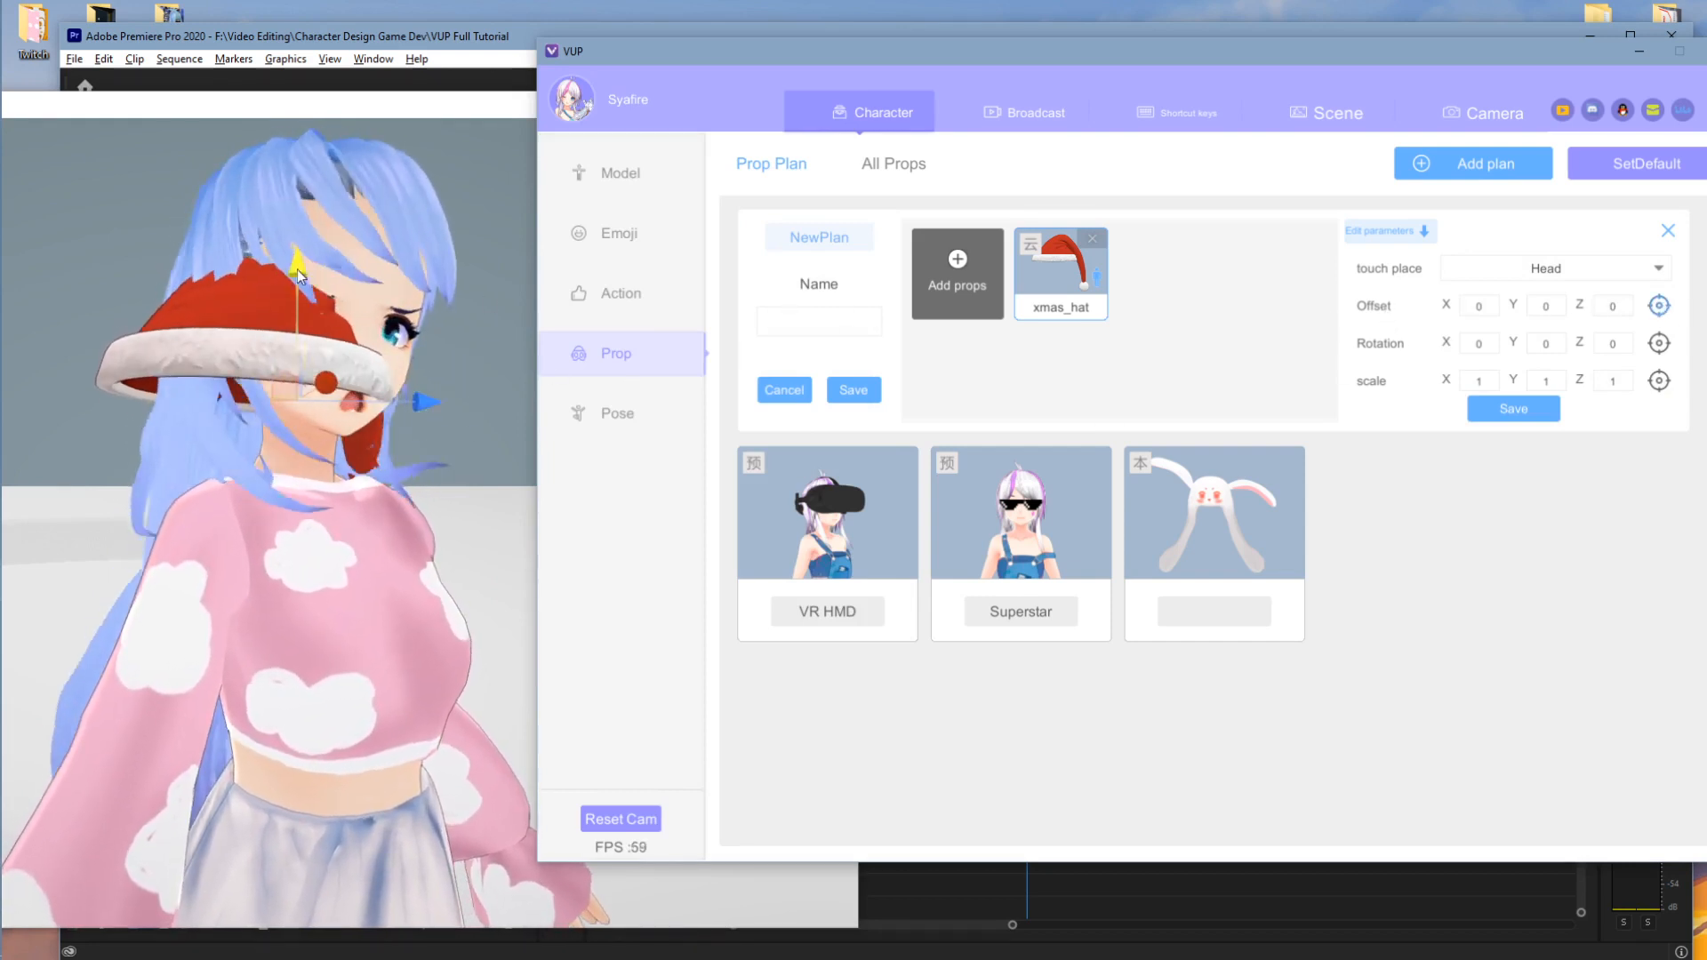
- Move and tilt the xmas_hat to offset -0.041, 0.1470, 0.0068, rotation 357.16, 2.4531, 342.43
drag(297, 270, 318, 136)
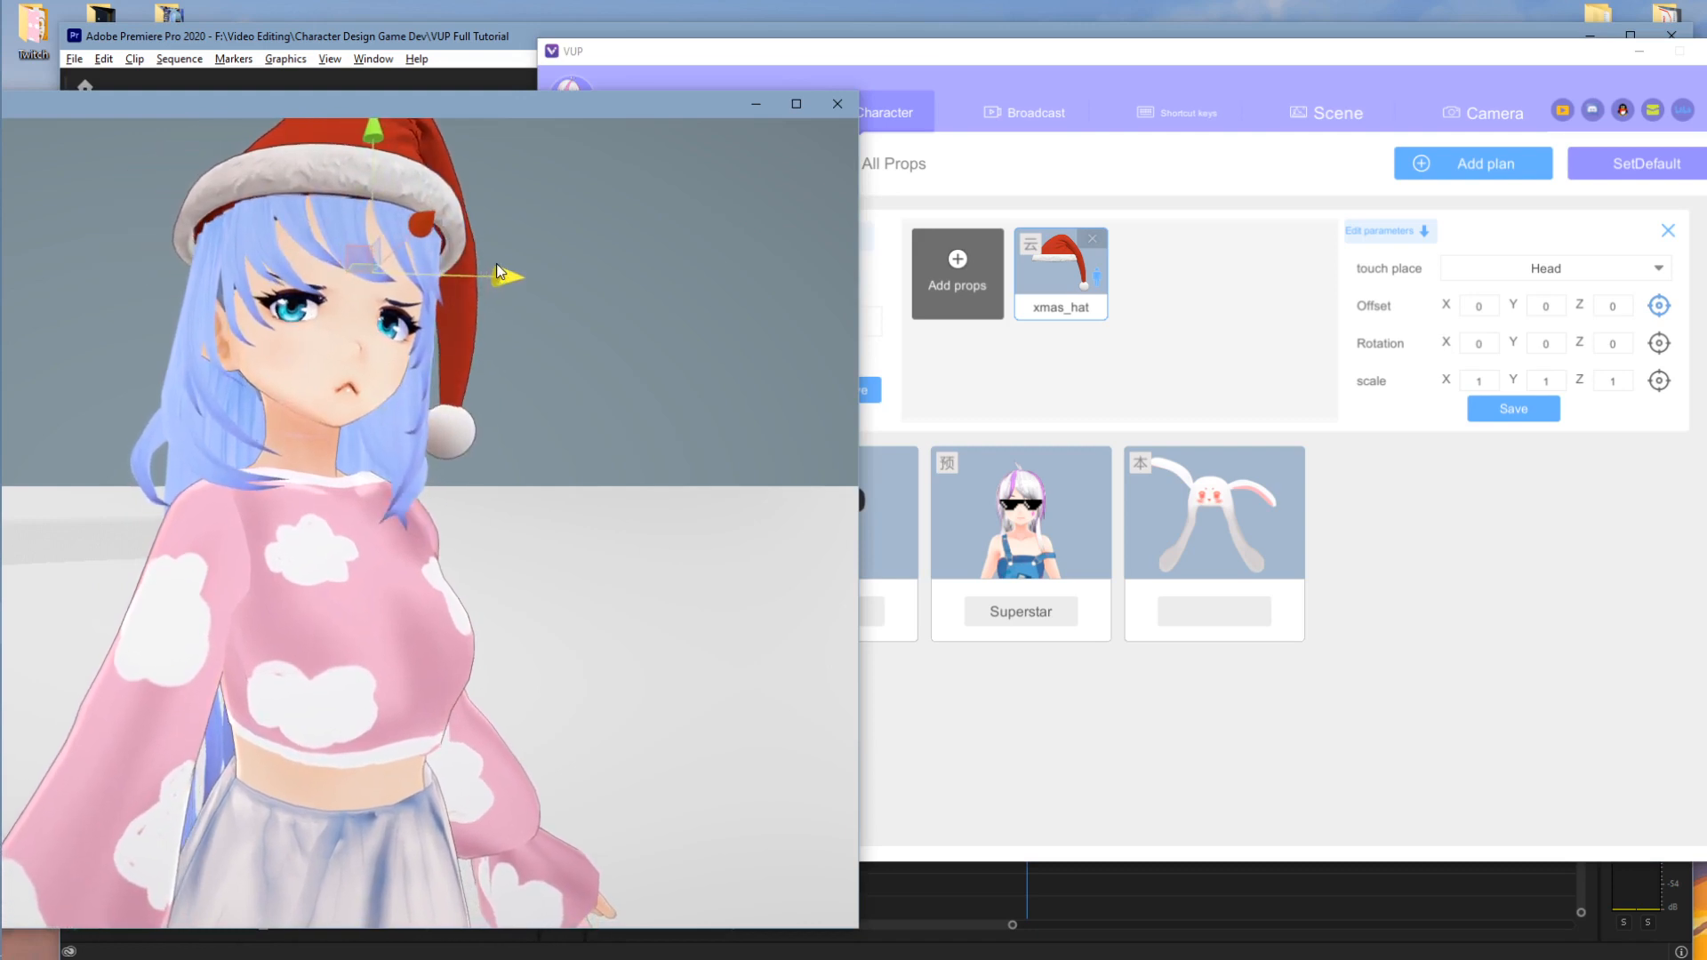
click(1661, 342)
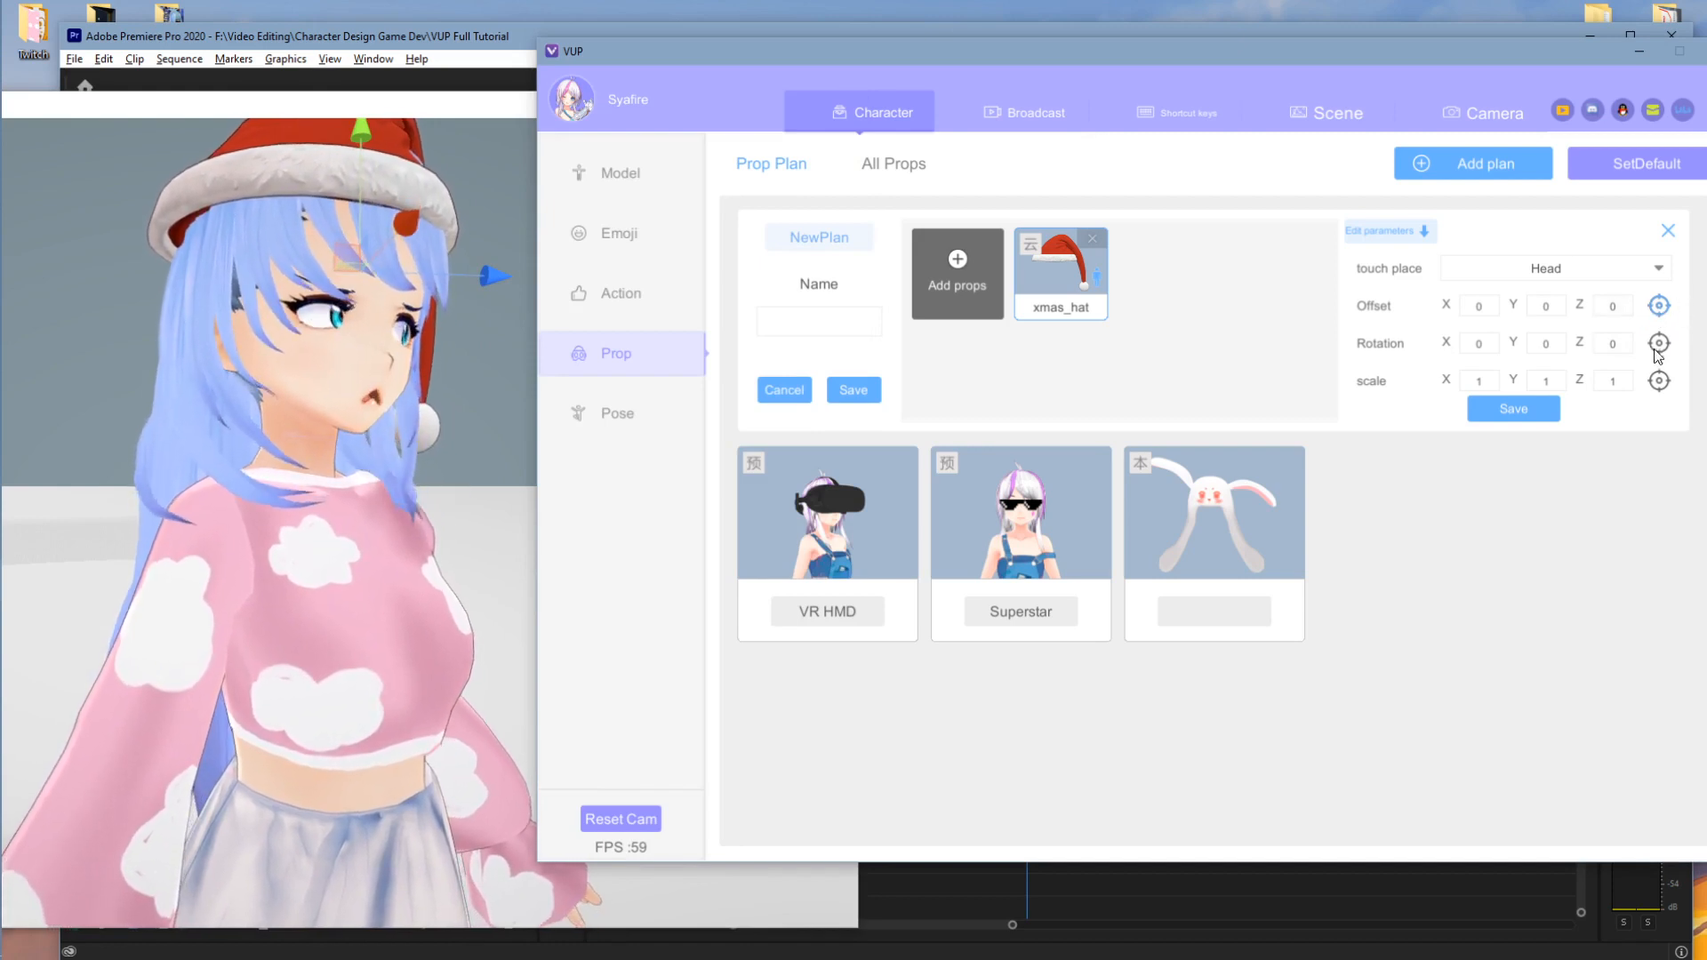
click(1658, 345)
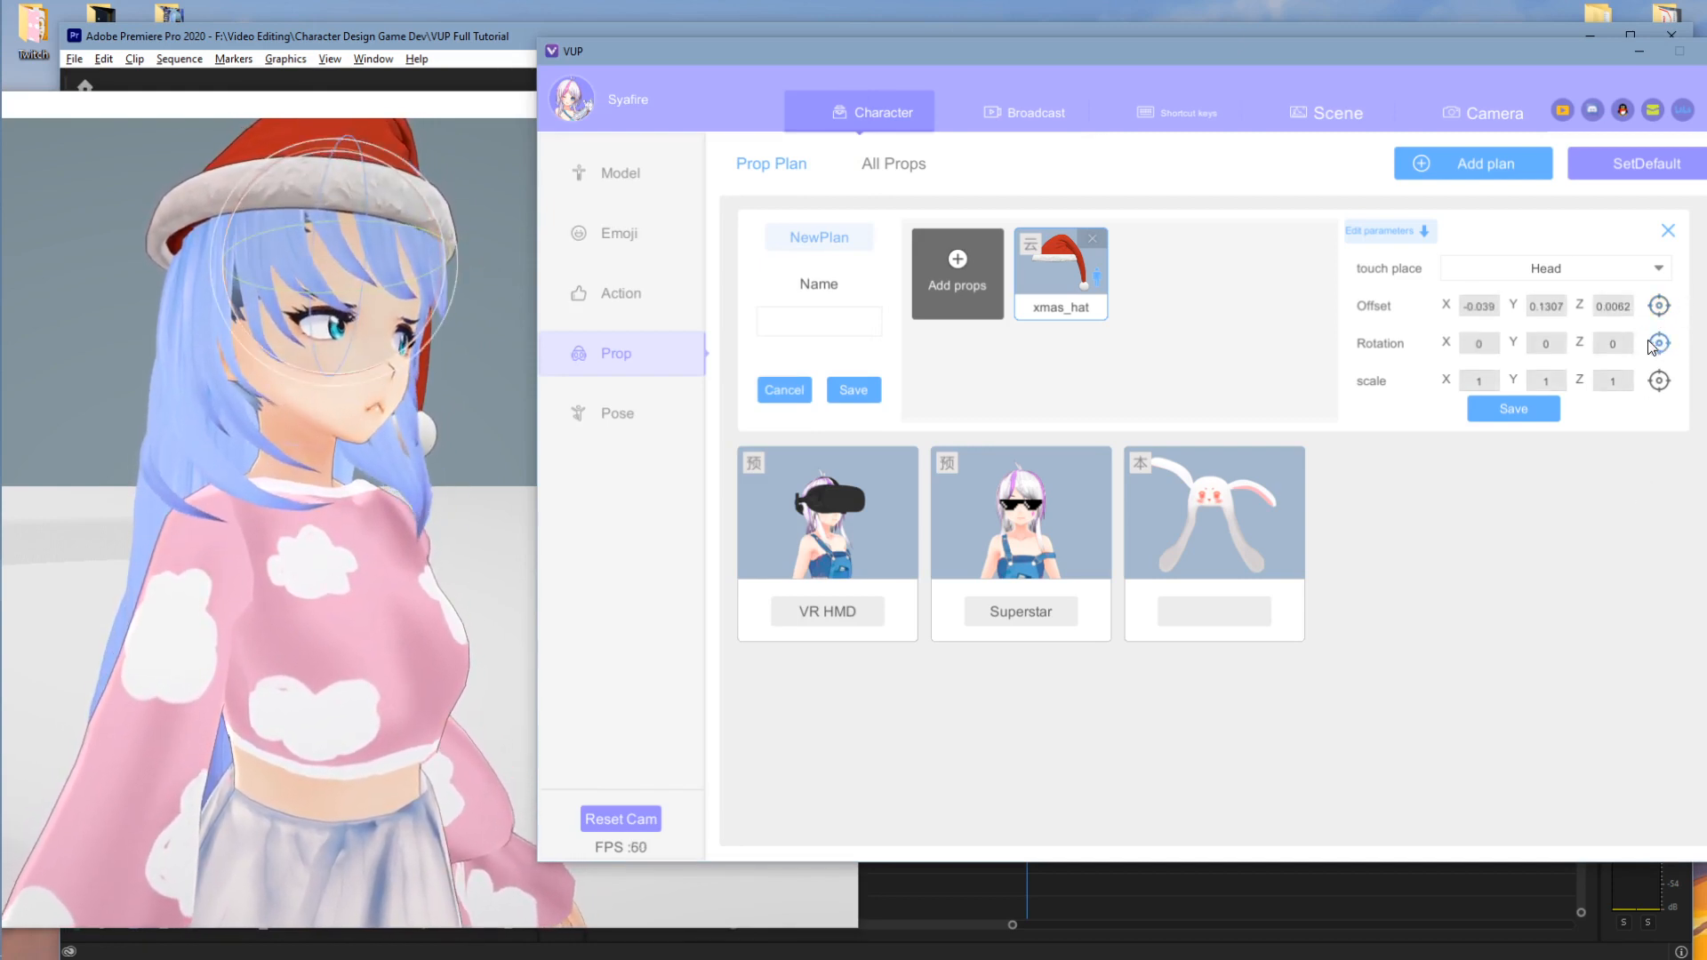
click(221, 259)
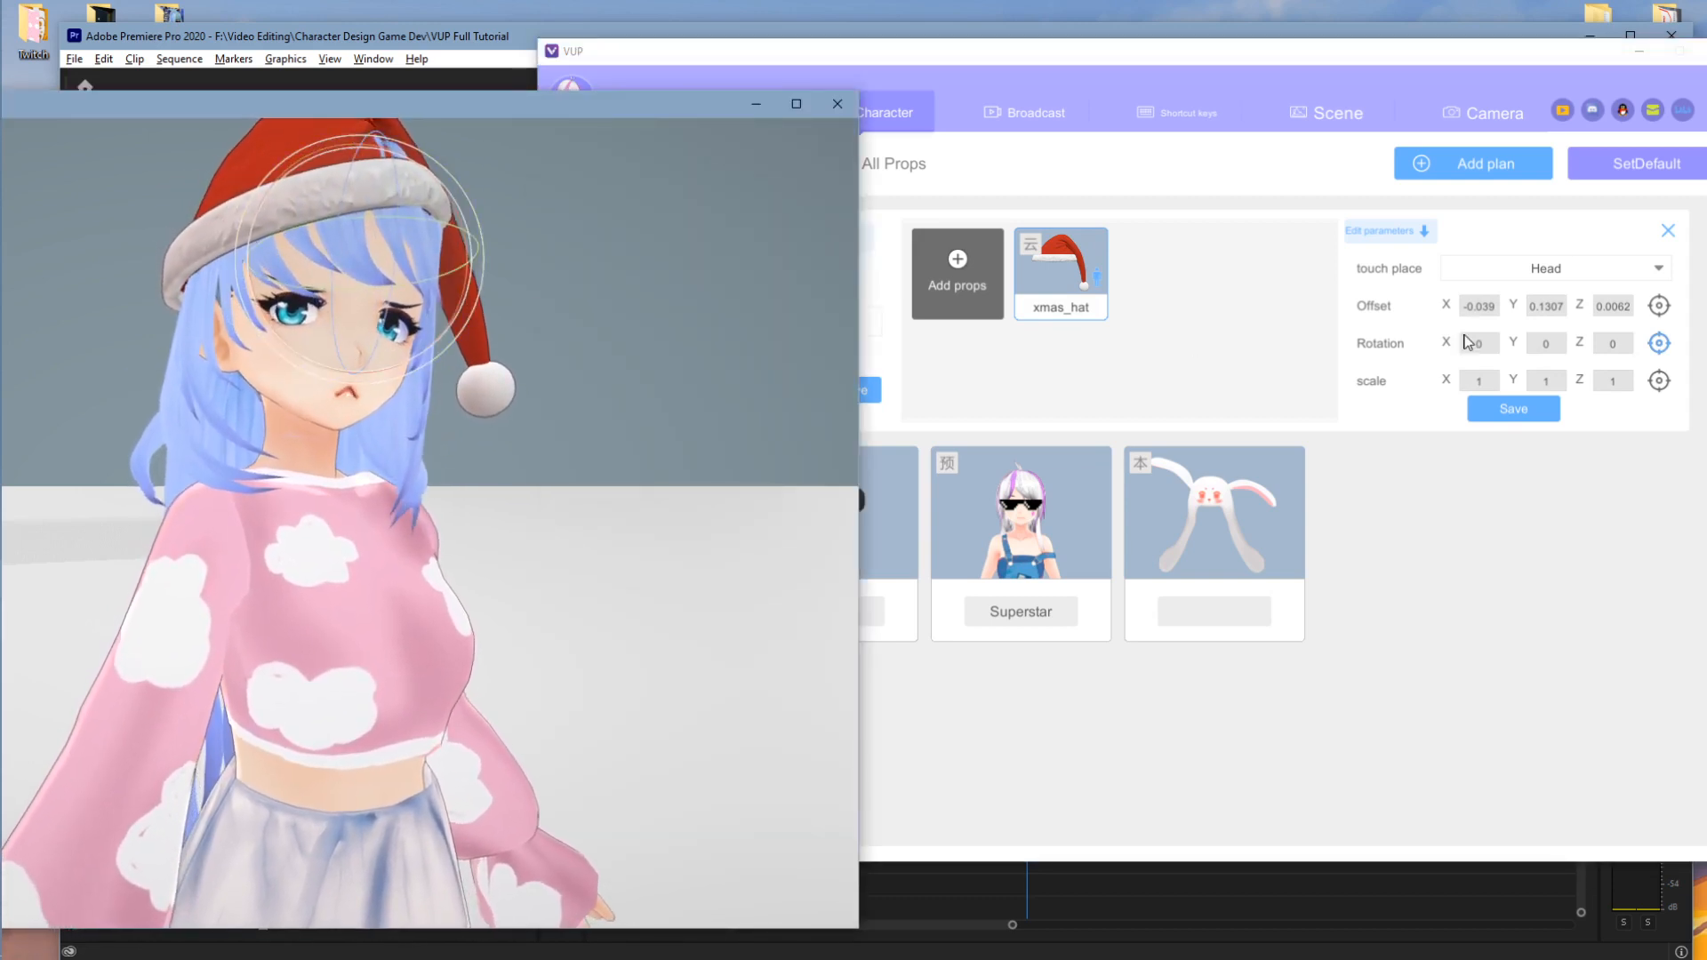
click(1659, 305)
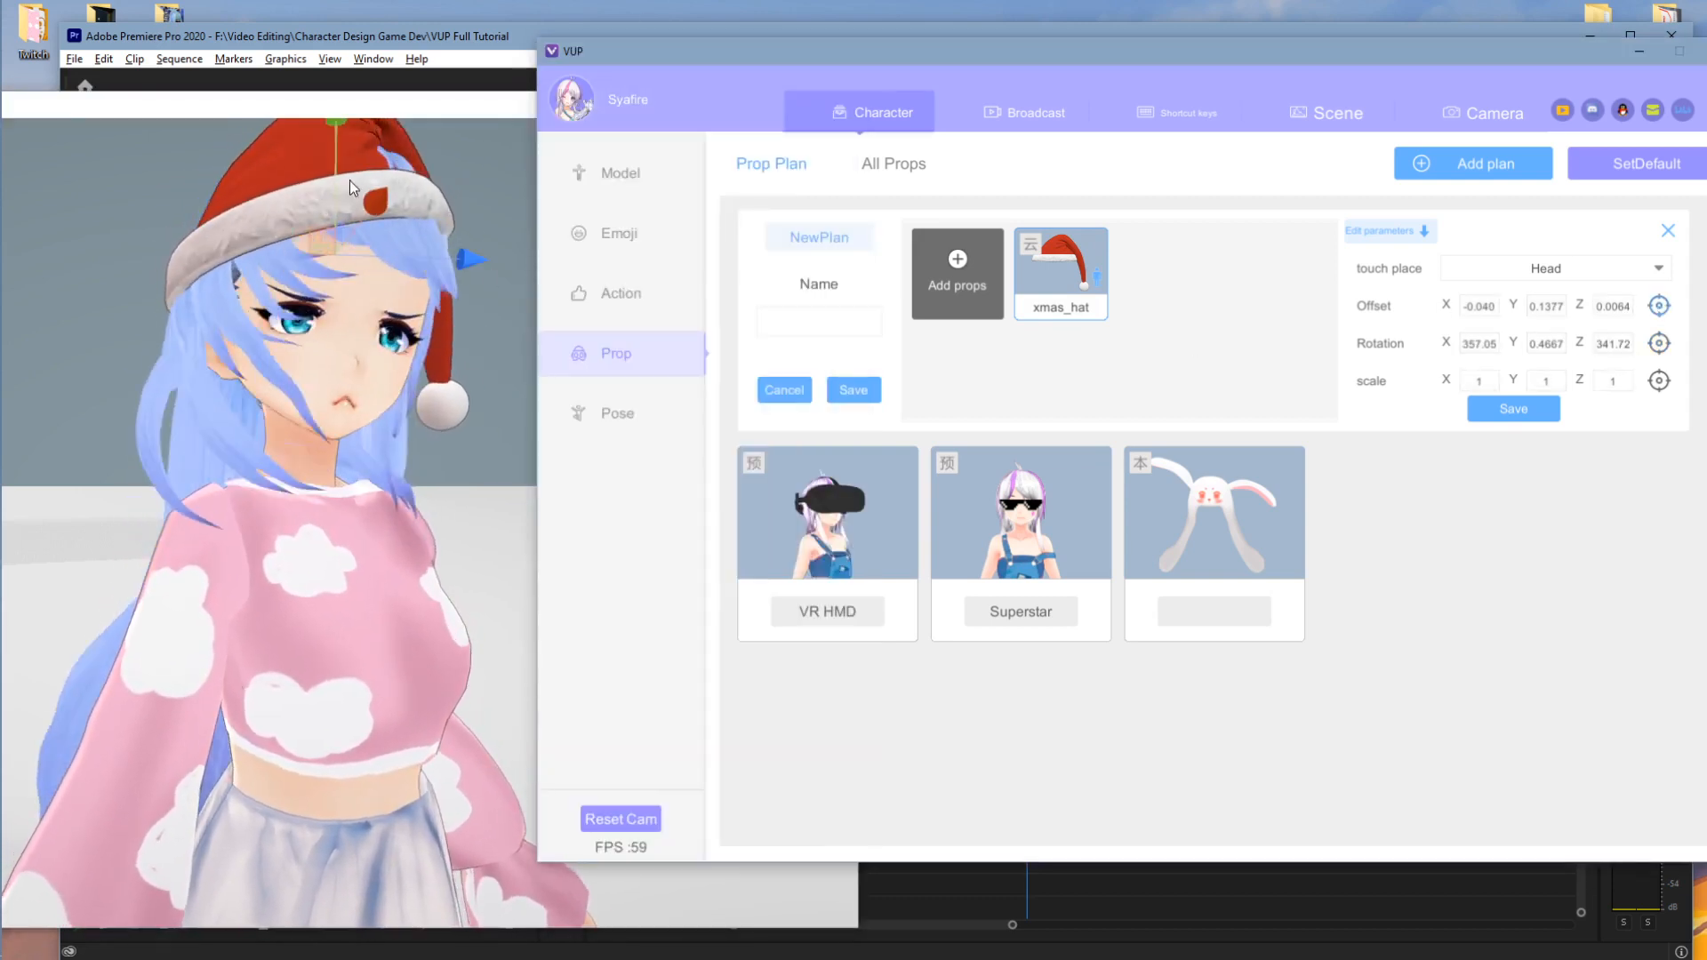
drag(337, 164, 339, 147)
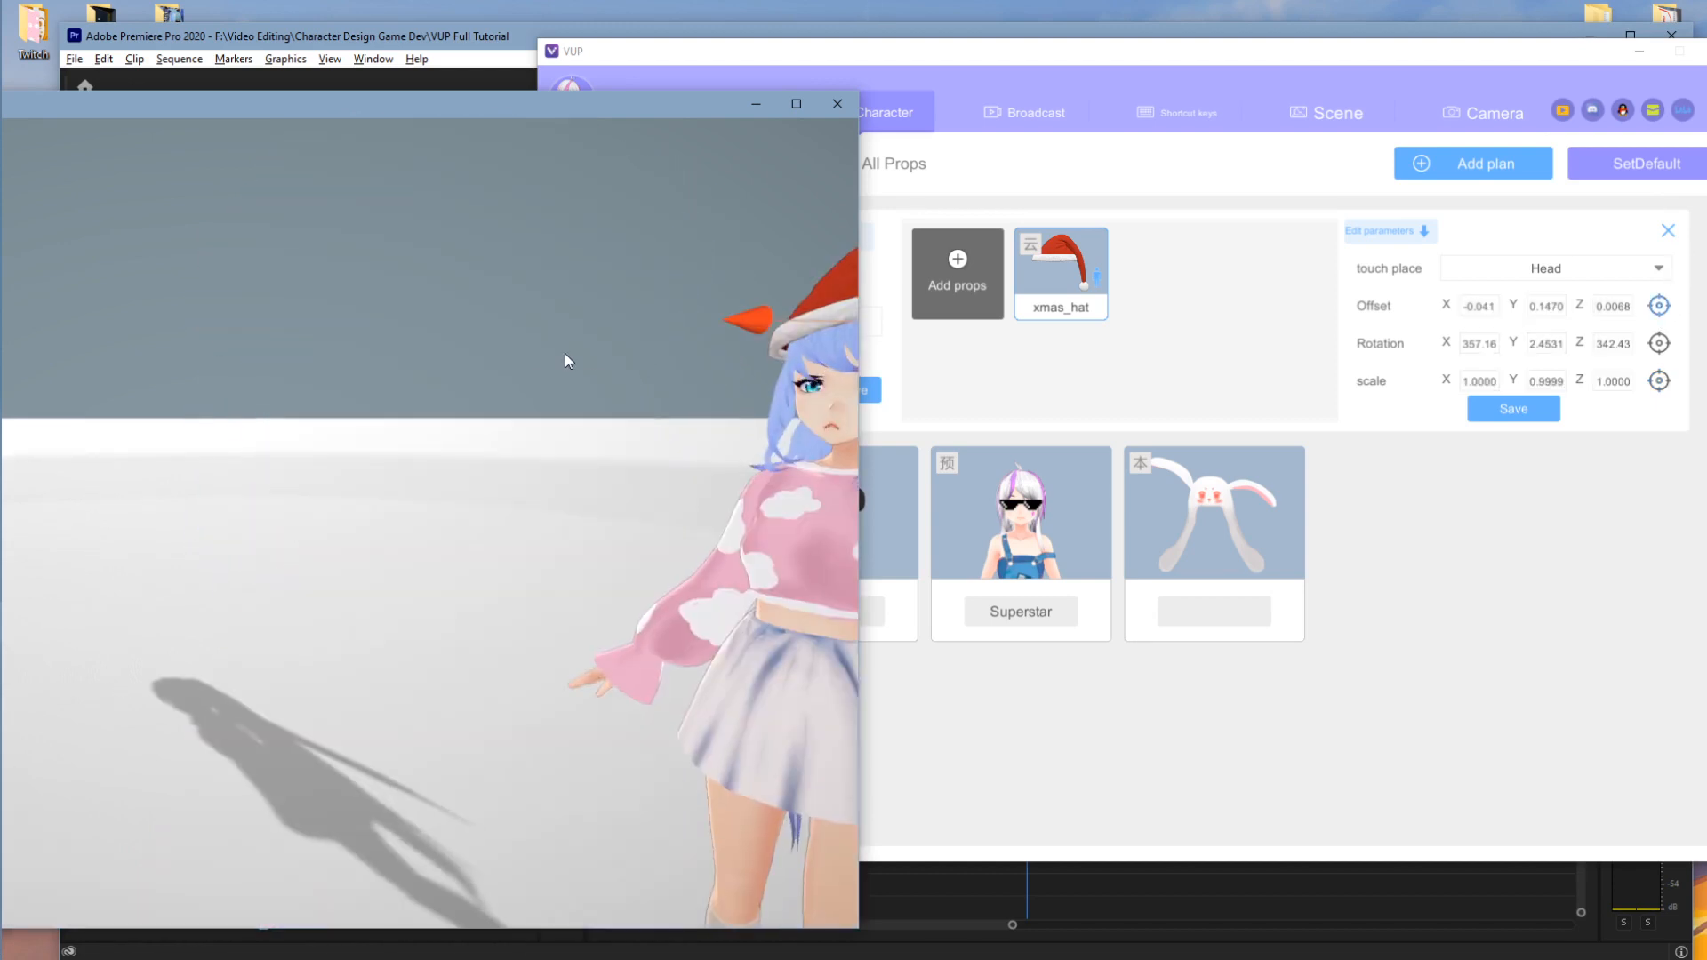
right_drag(564, 354, 632, 354)
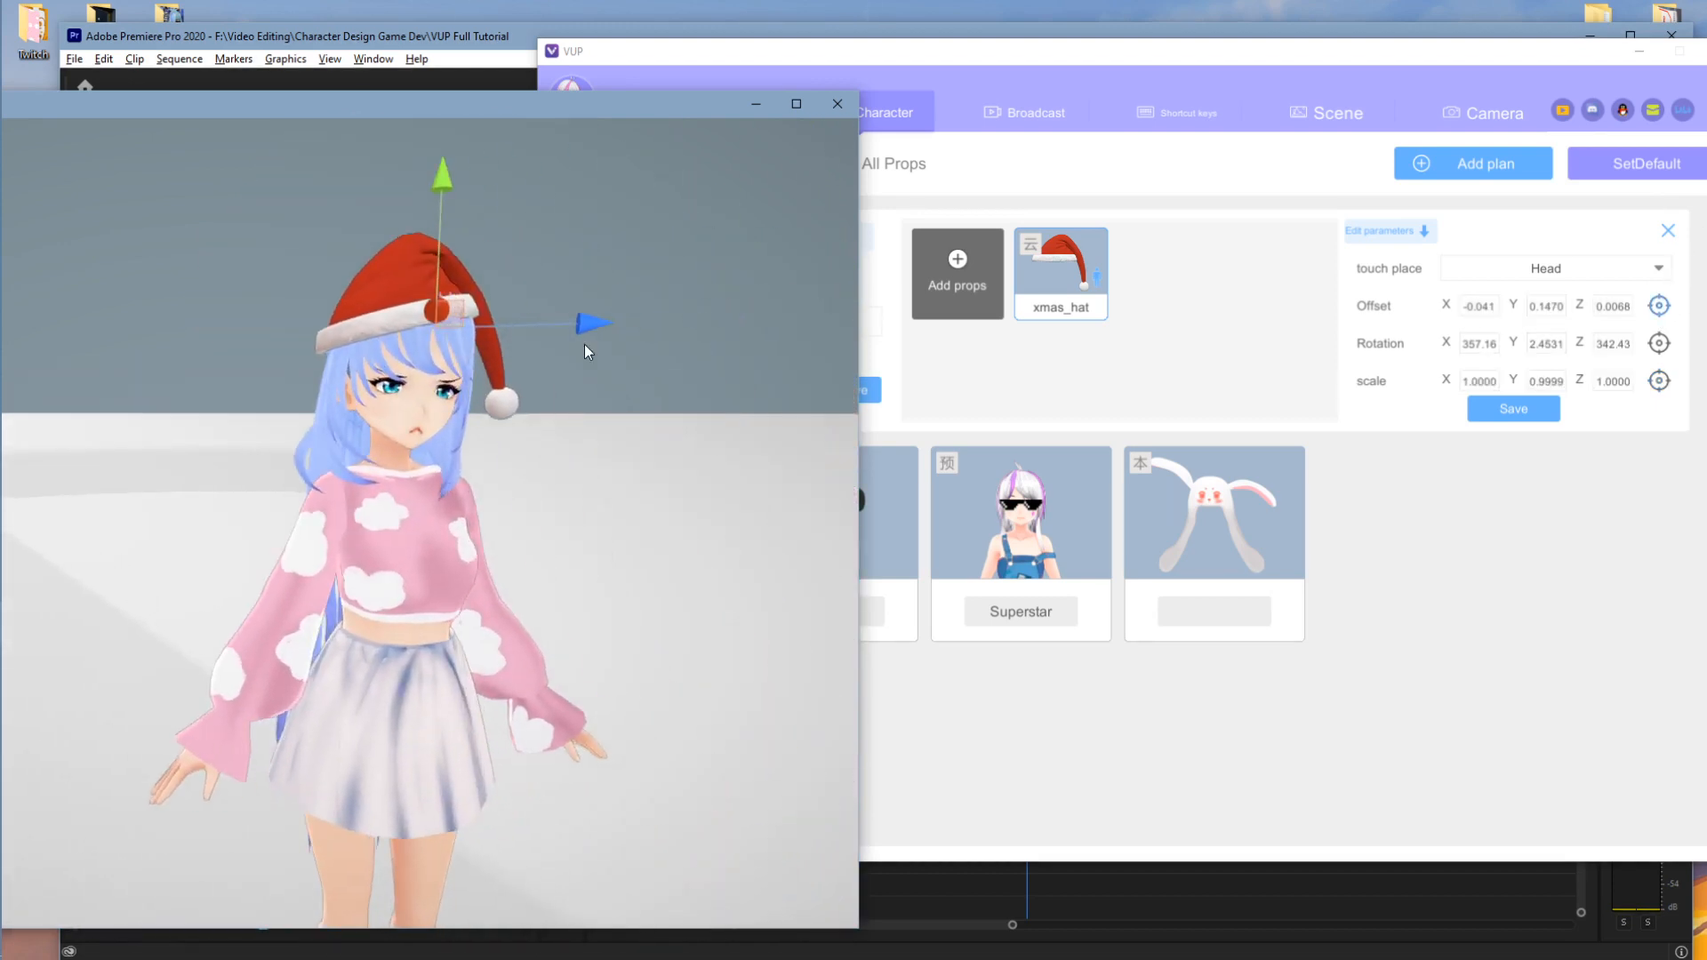
scroll(555, 340, up, 5)
scroll(567, 309, down, 5)
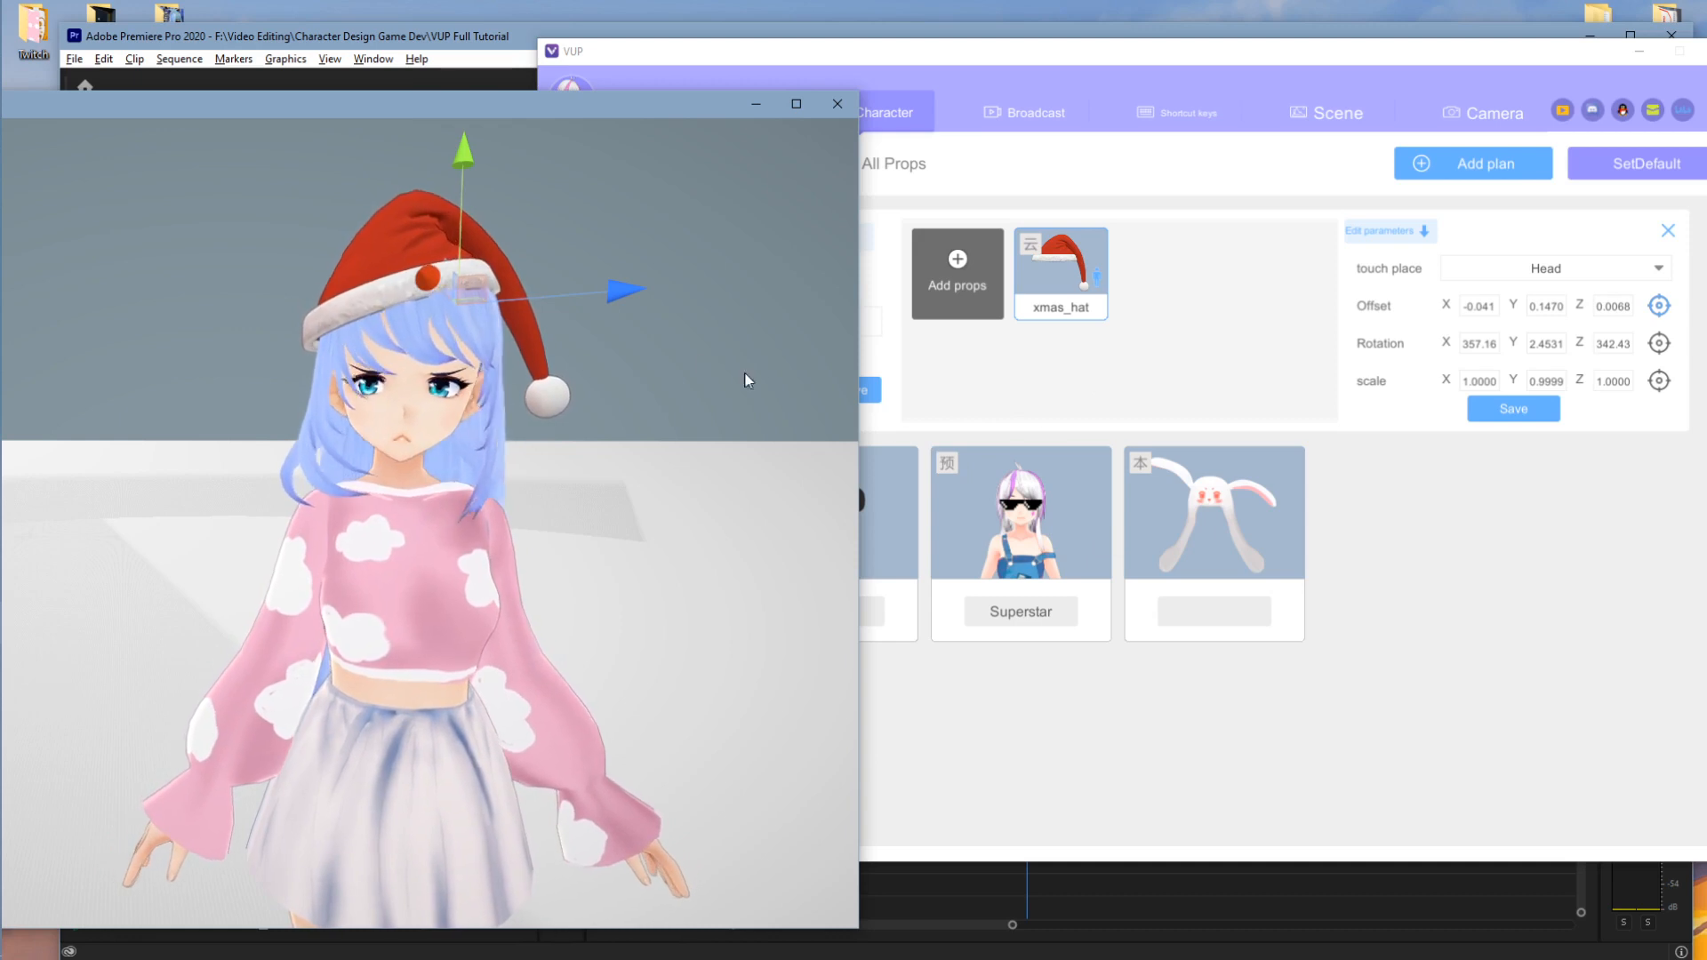
click(1366, 536)
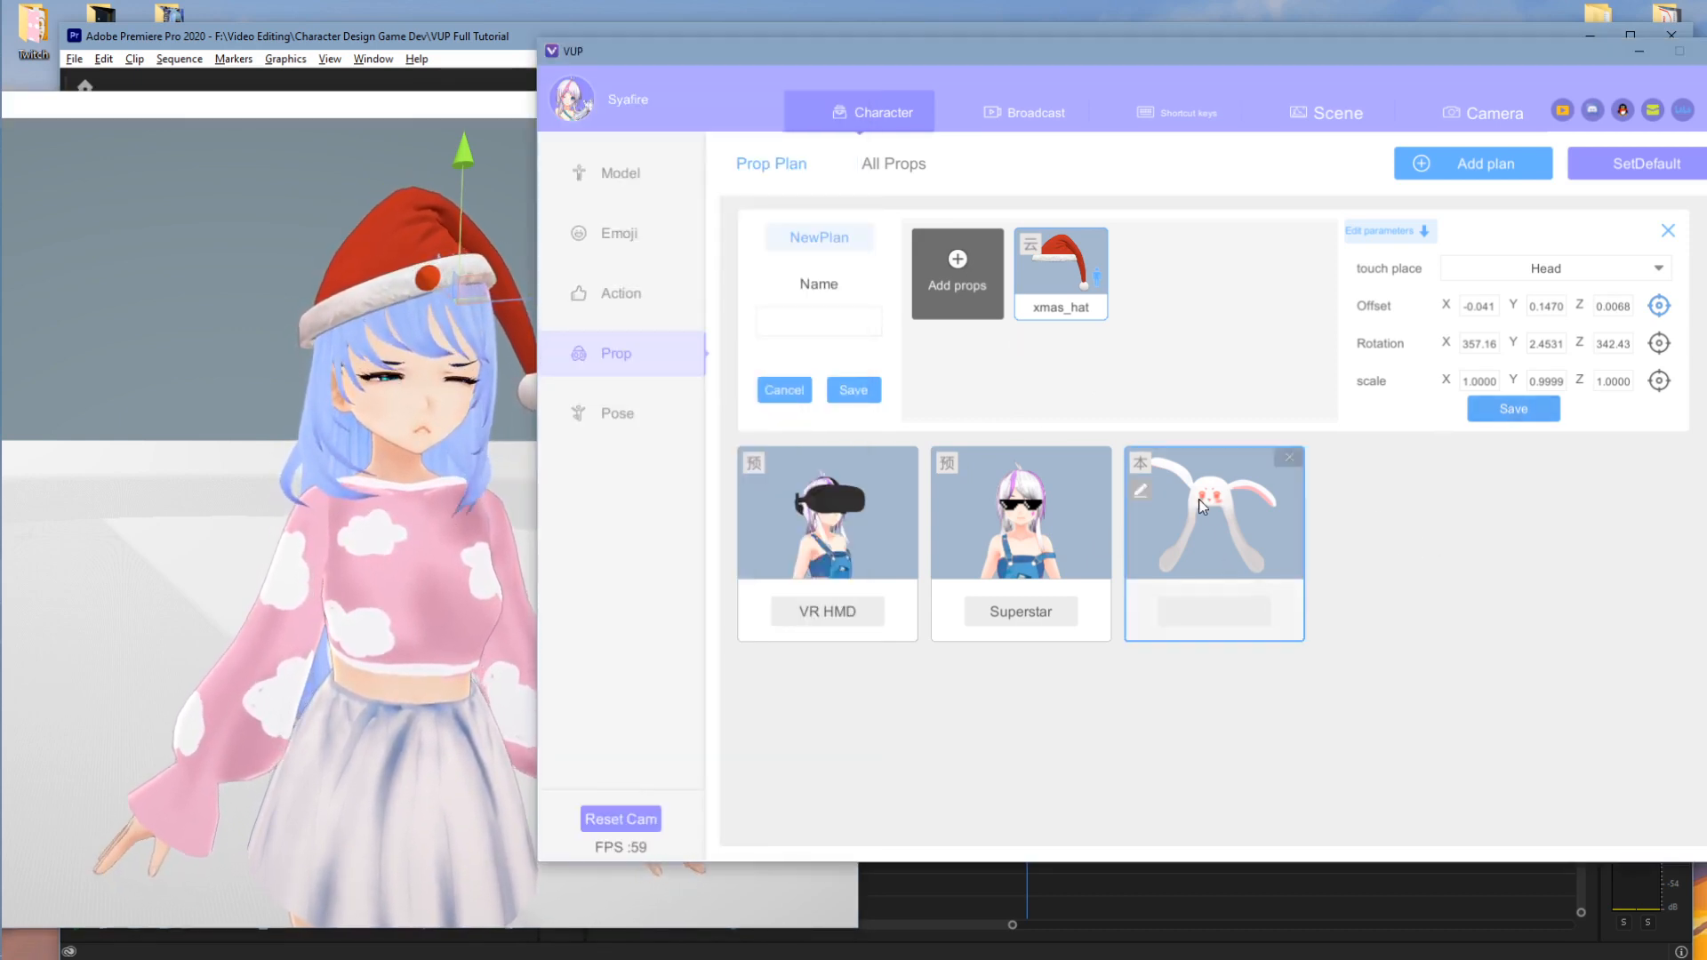
- Cancel a custom prop import and add the jk红色领巾 neckerchief from the prop grid instead
click(964, 276)
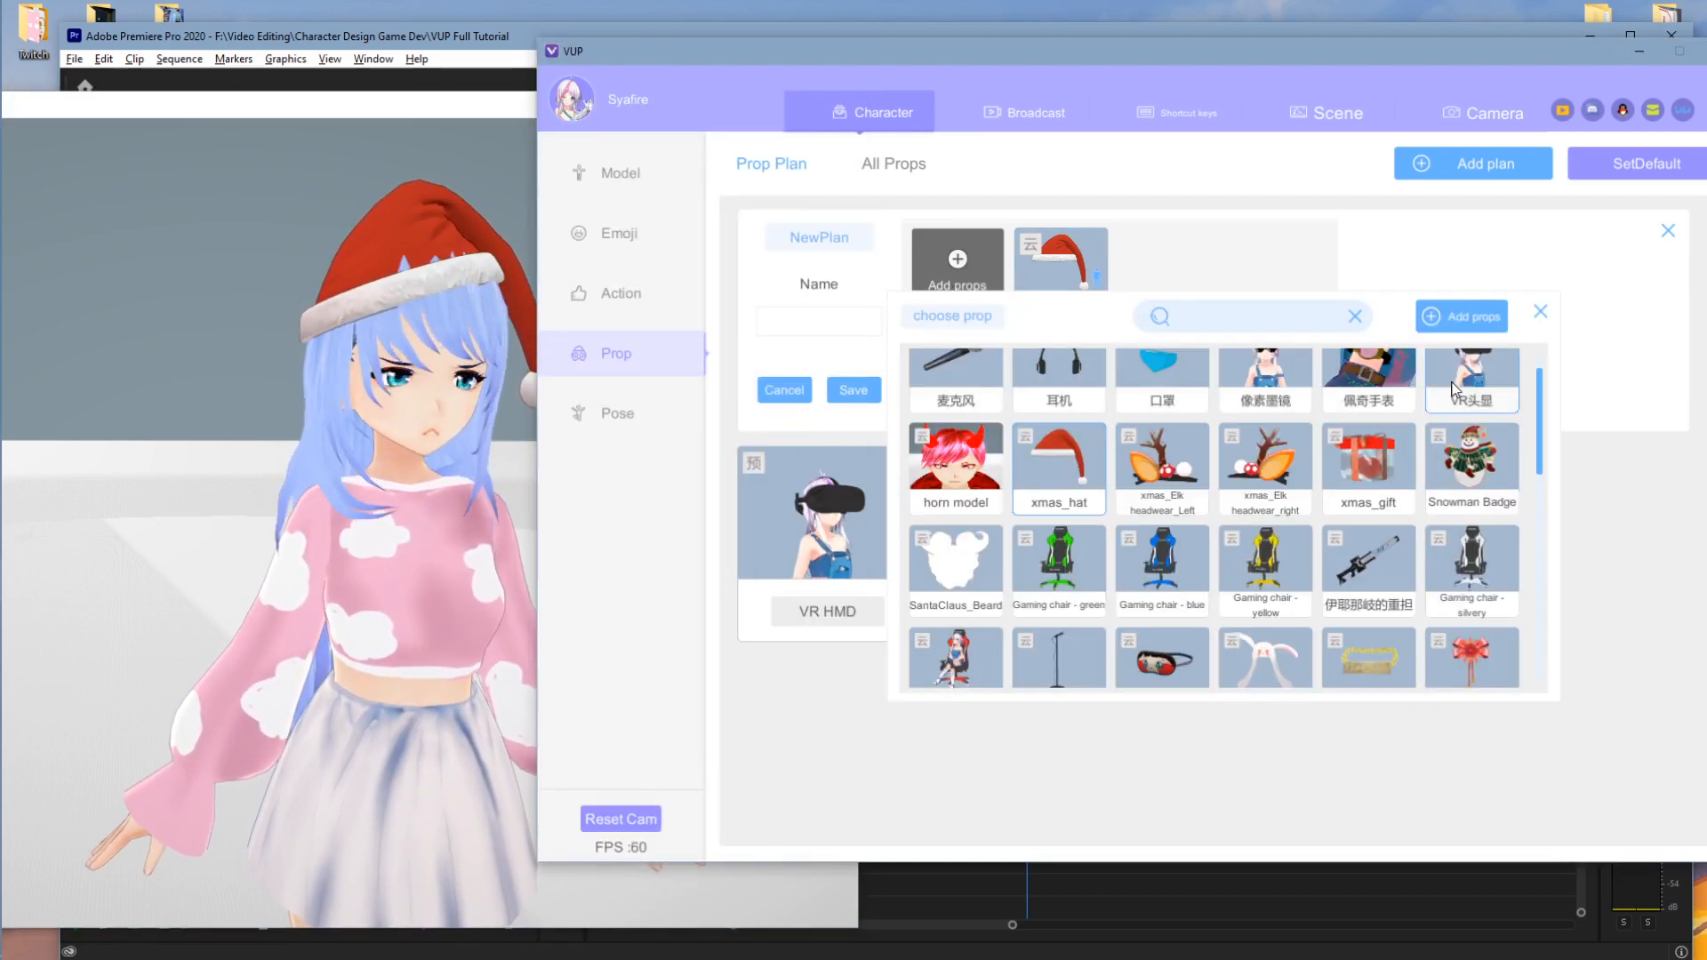
click(1468, 320)
click(1146, 461)
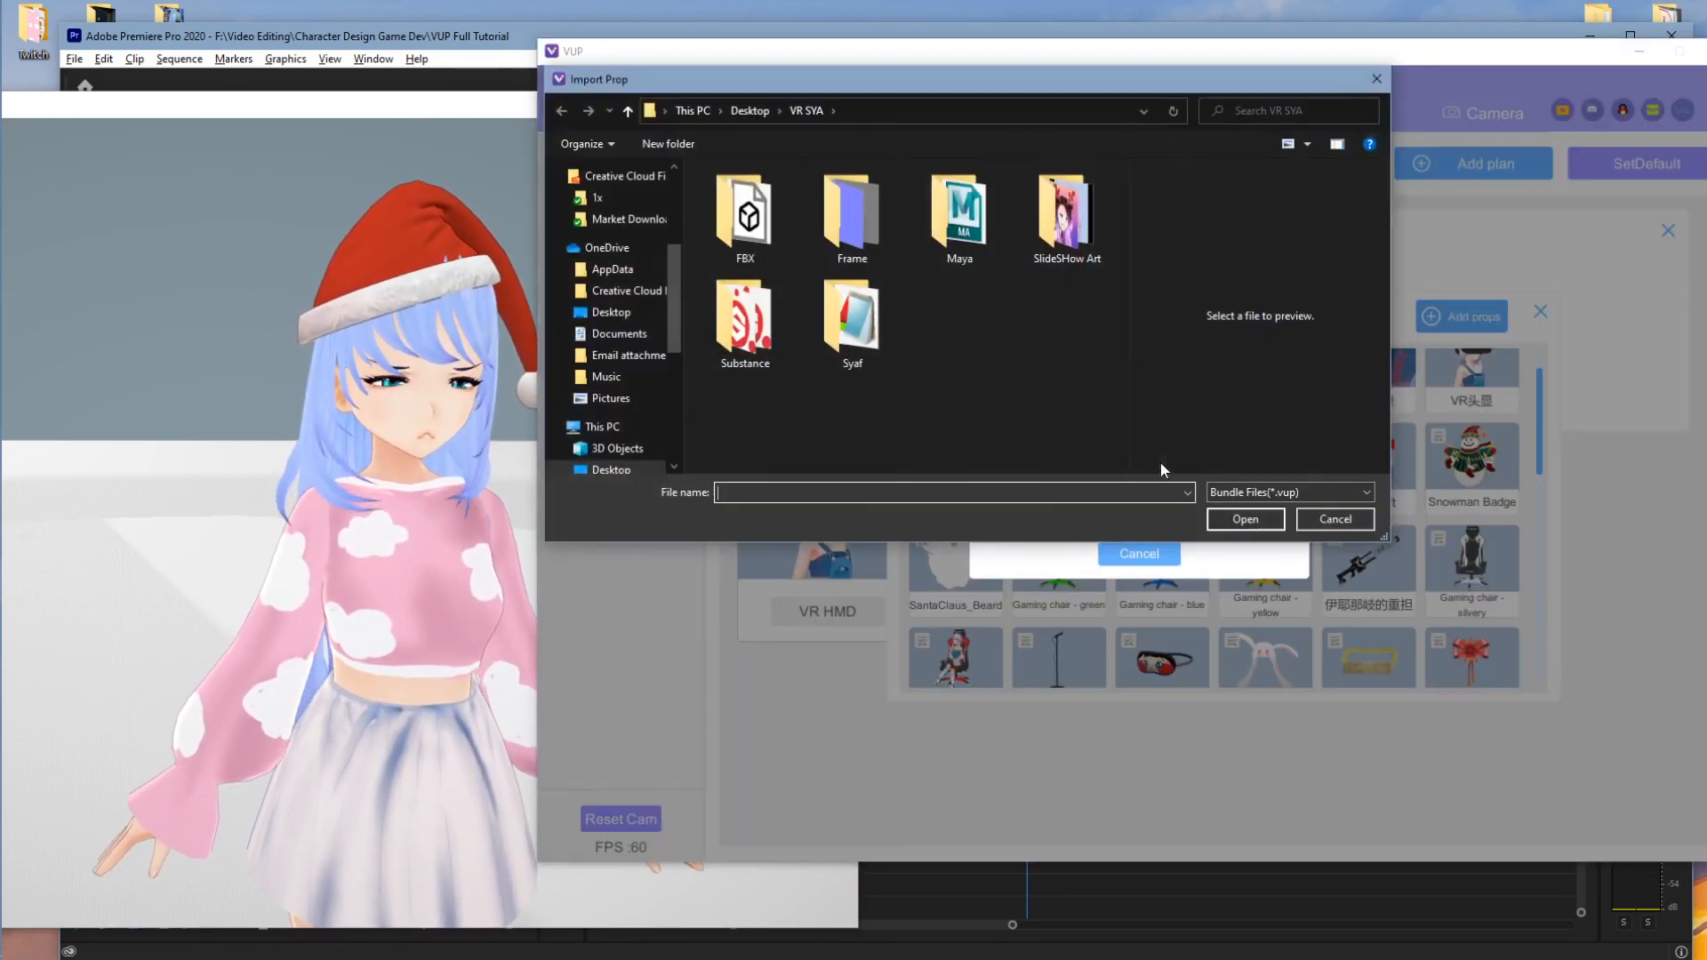
click(1347, 520)
click(1206, 520)
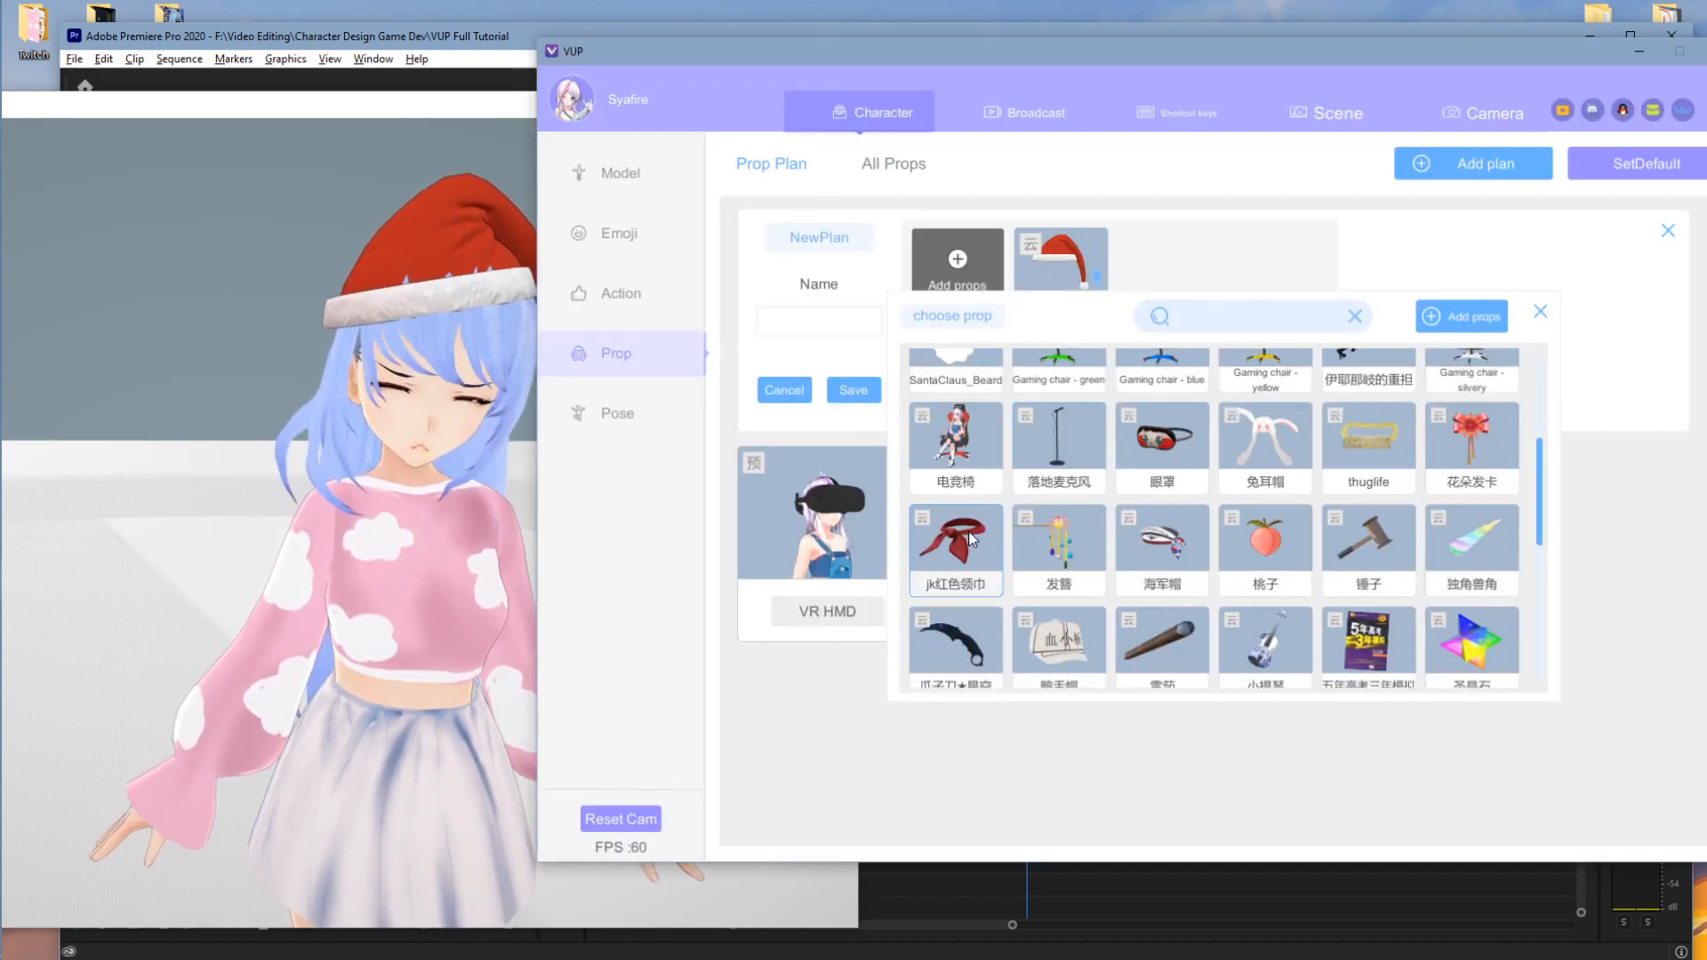
click(968, 531)
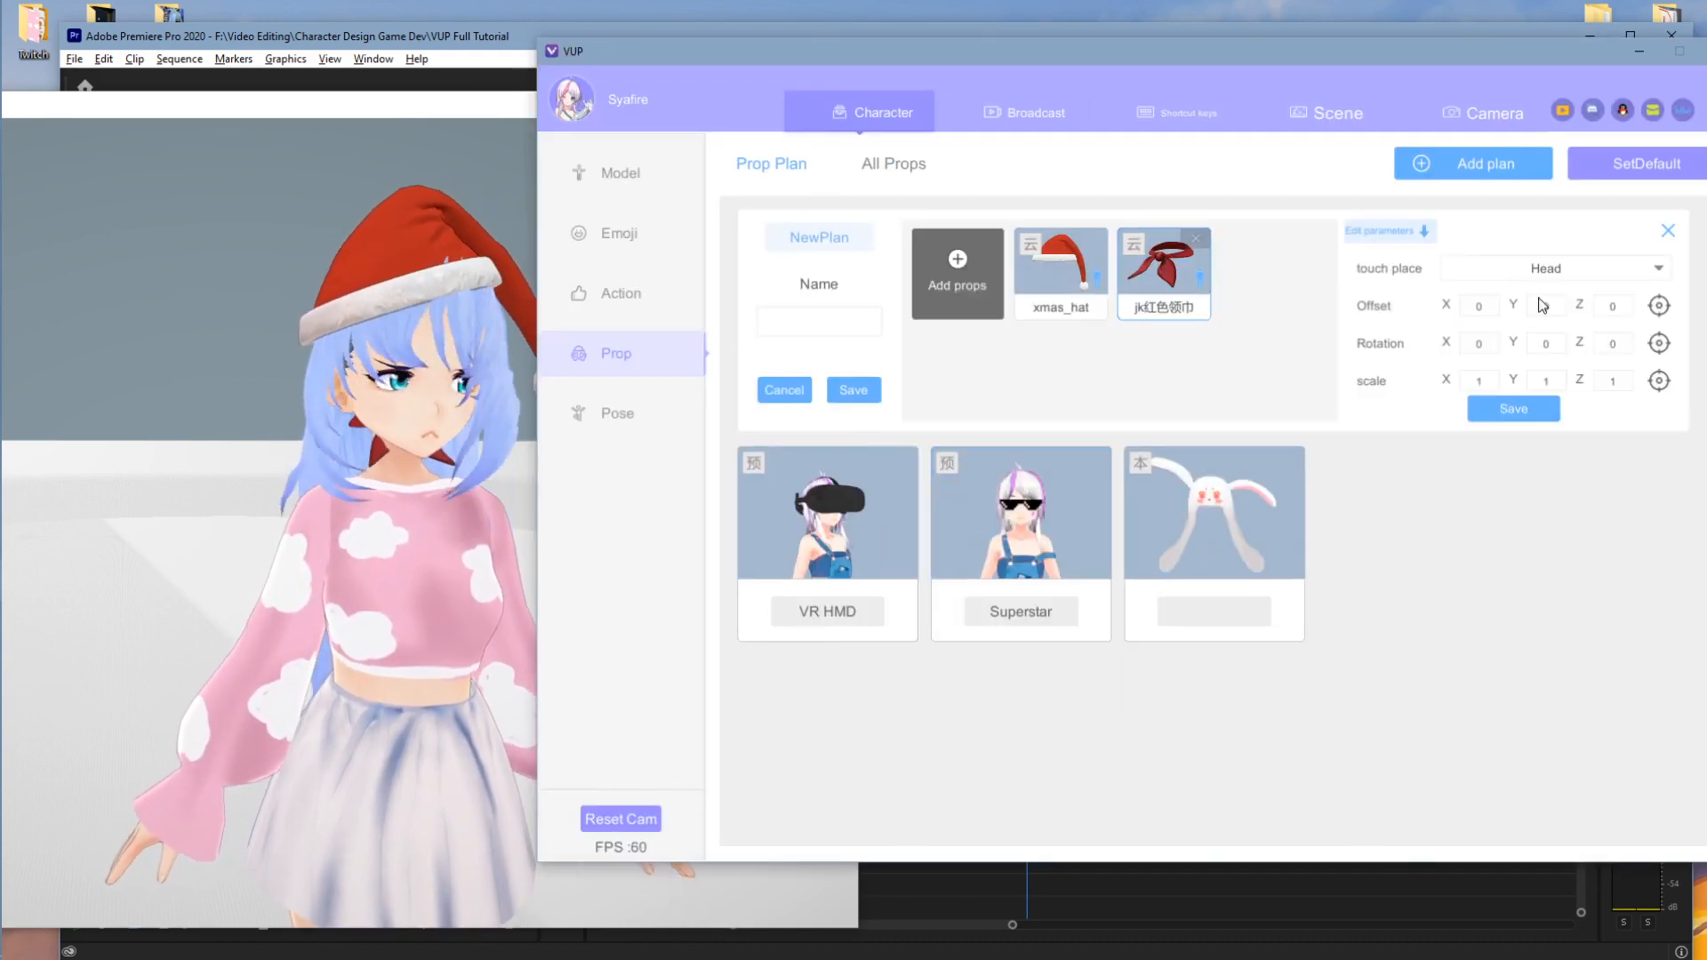
click(1659, 306)
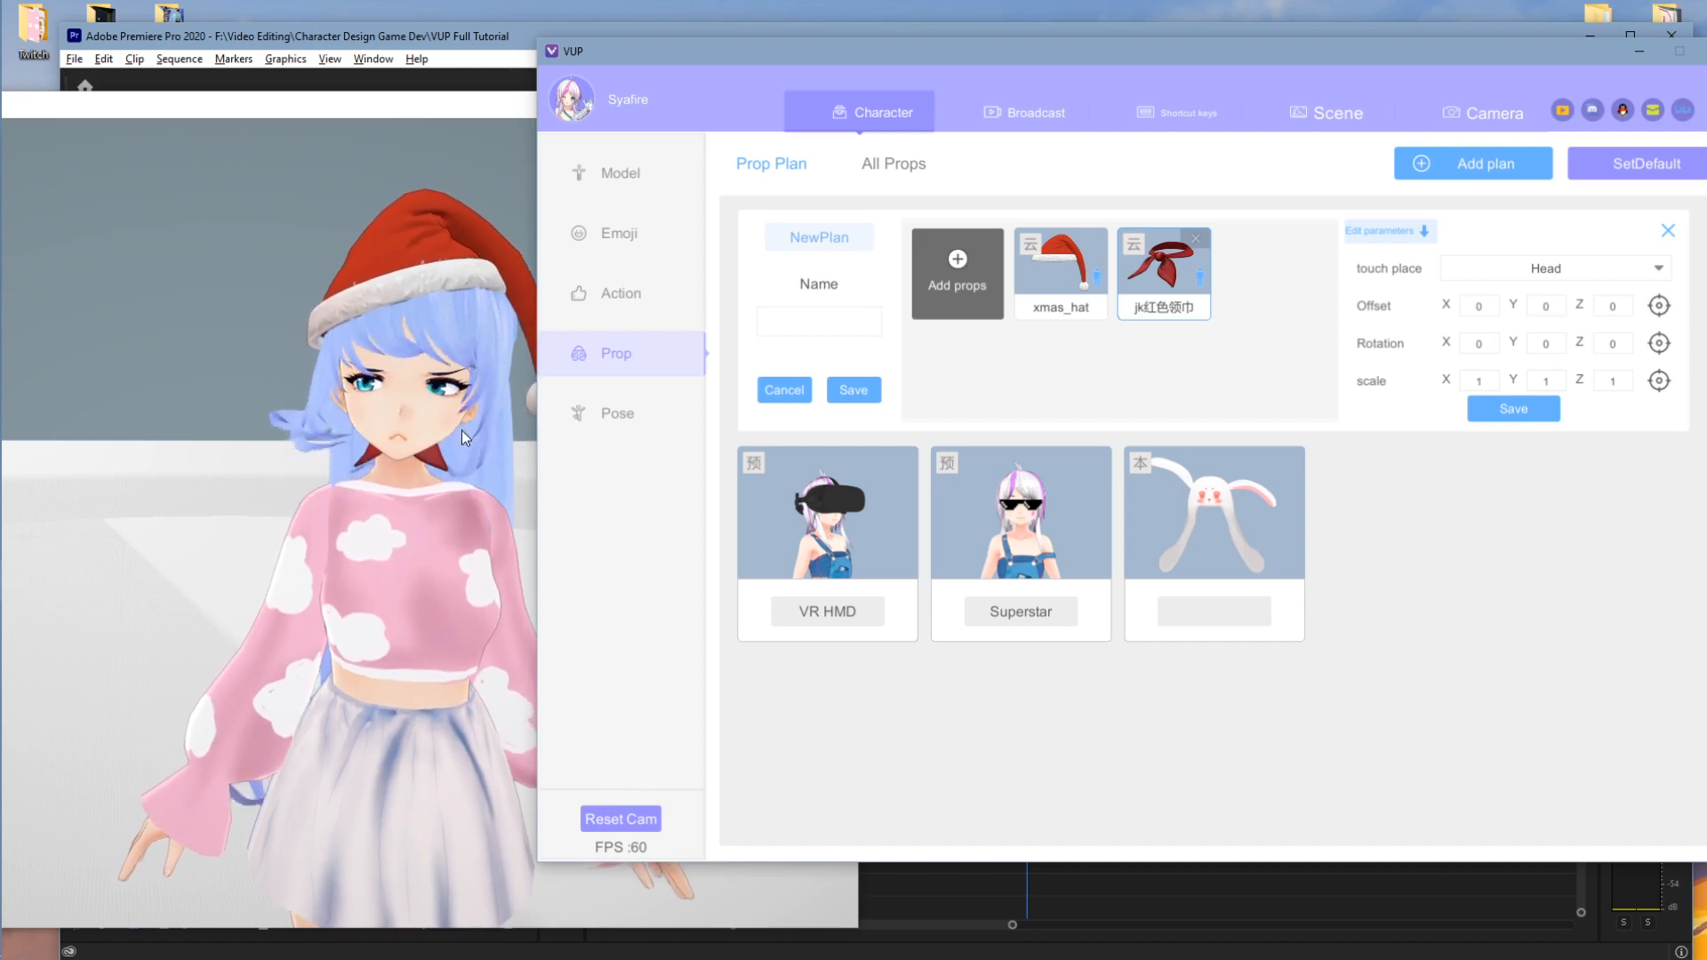
- Orbit and pan the avatar preview to inspect it from the side profiles and front
click(429, 302)
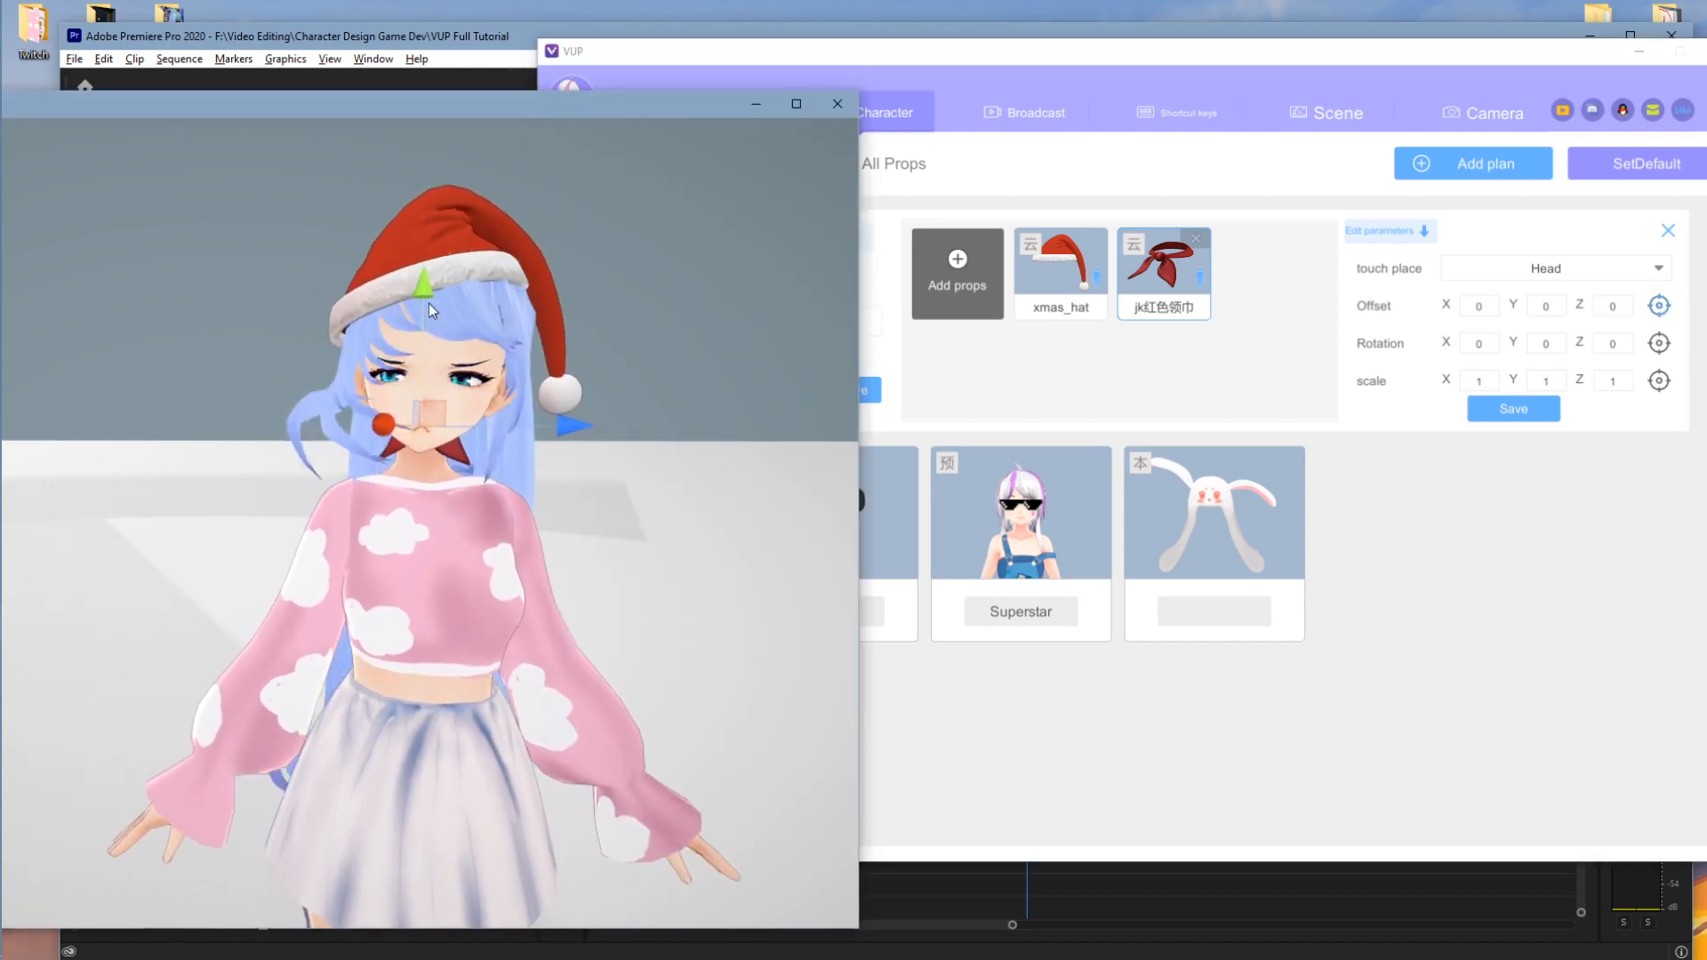
right_drag(374, 511, 583, 509)
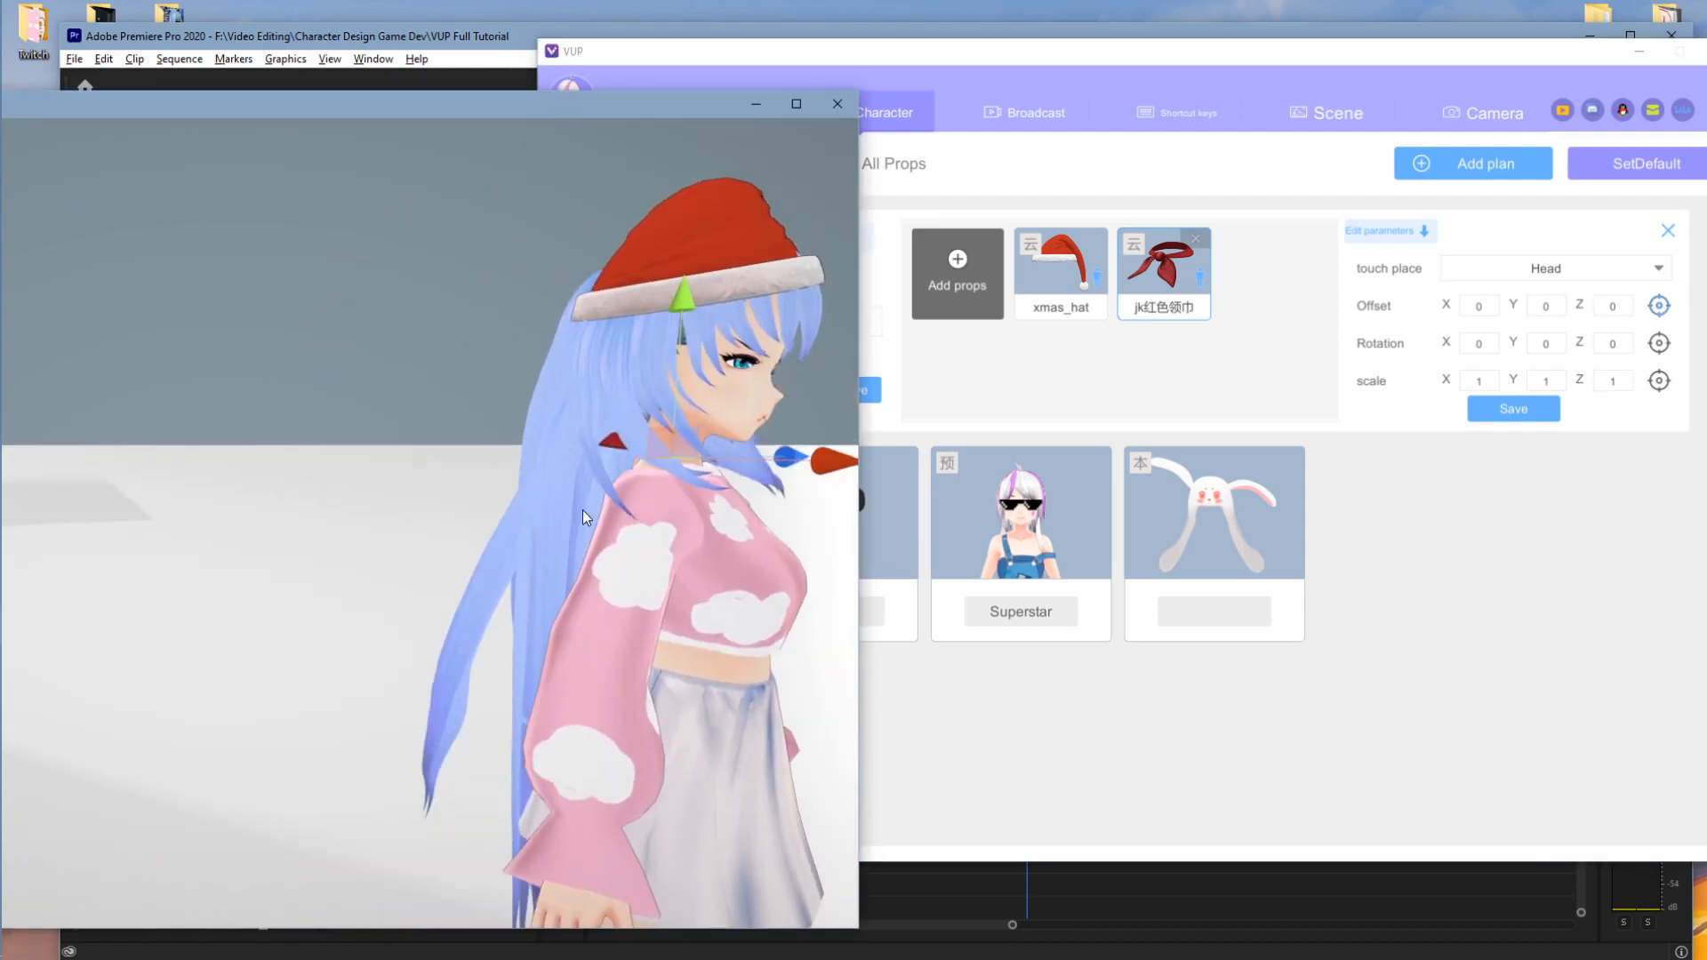
mouse_move(669, 590)
right_down()
mouse_move(567, 590)
mouse_move(648, 580)
right_up()
right_drag(395, 525, 665, 516)
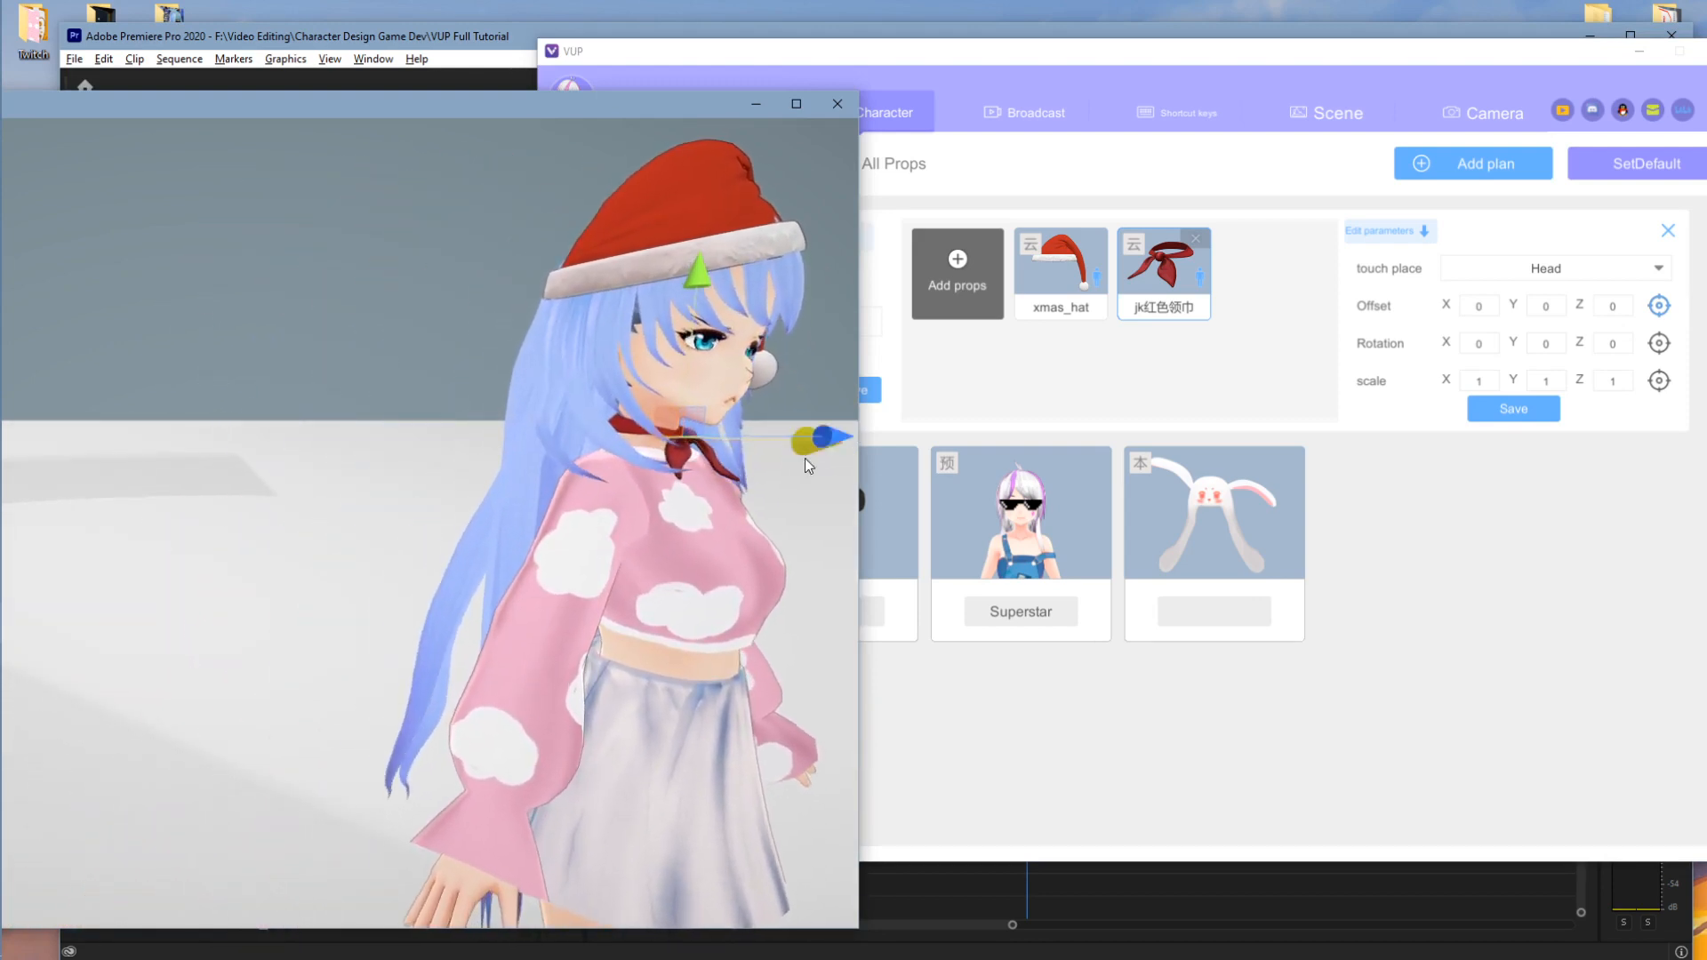
right_drag(804, 457, 655, 574)
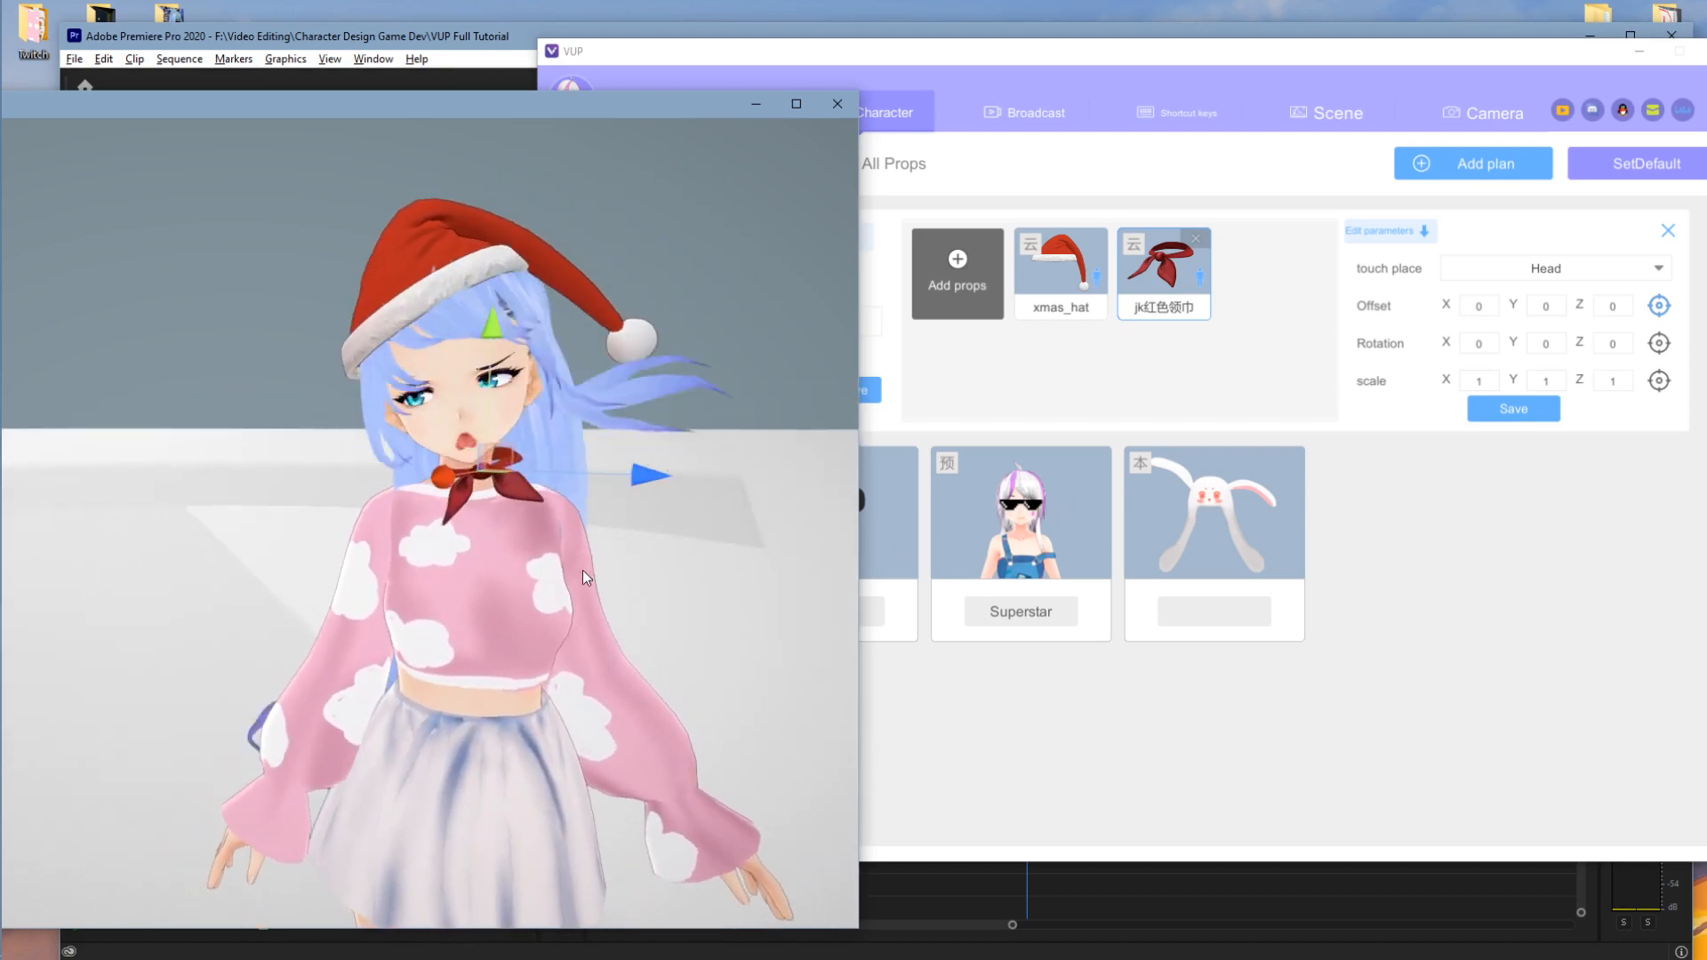
middle_drag(584, 569, 614, 584)
right_drag(613, 585, 685, 585)
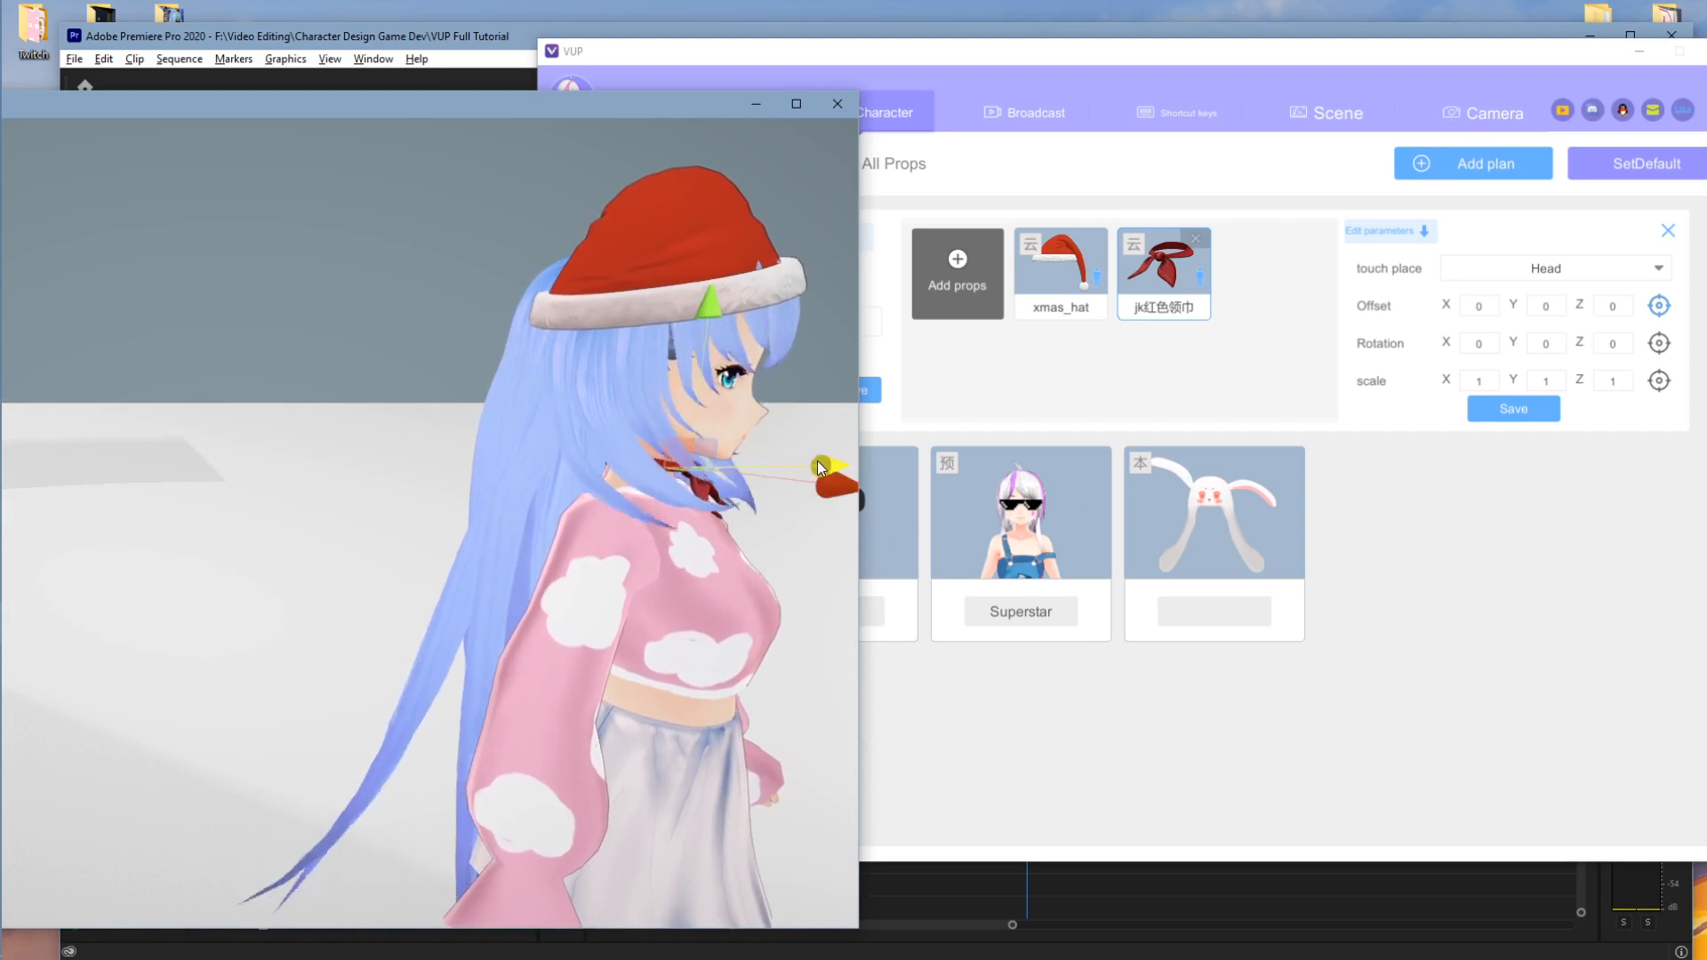
right_drag(818, 461, 526, 628)
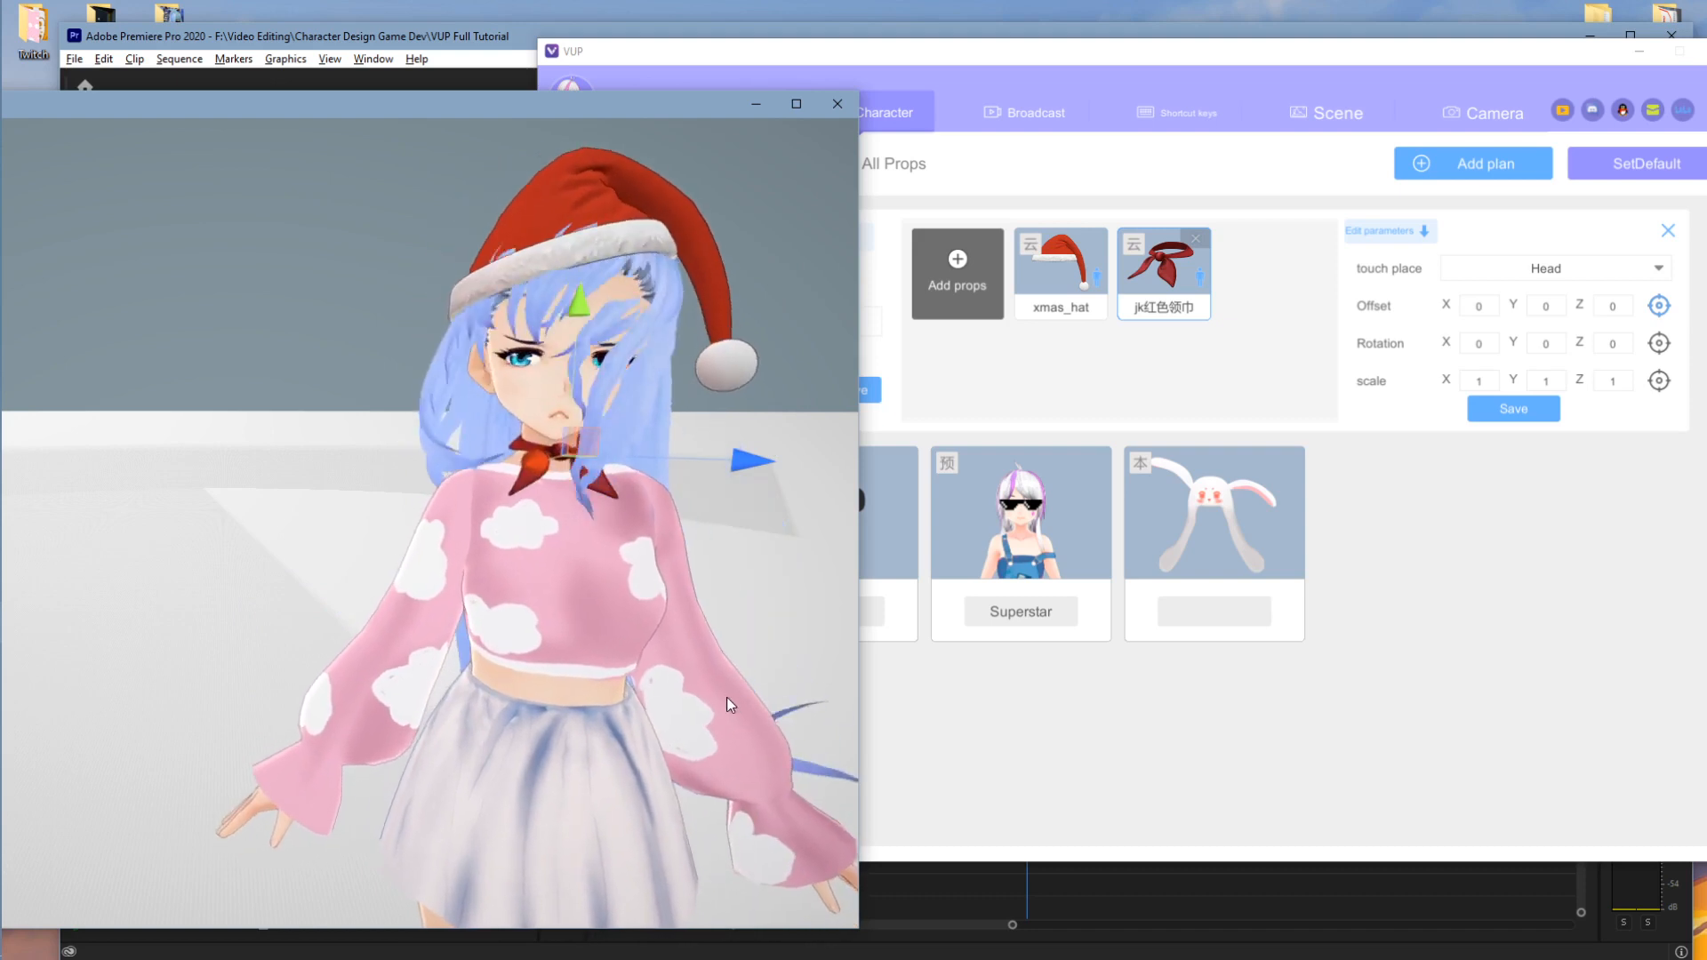
- Create and save a new prop plan named 'Test'
click(1174, 610)
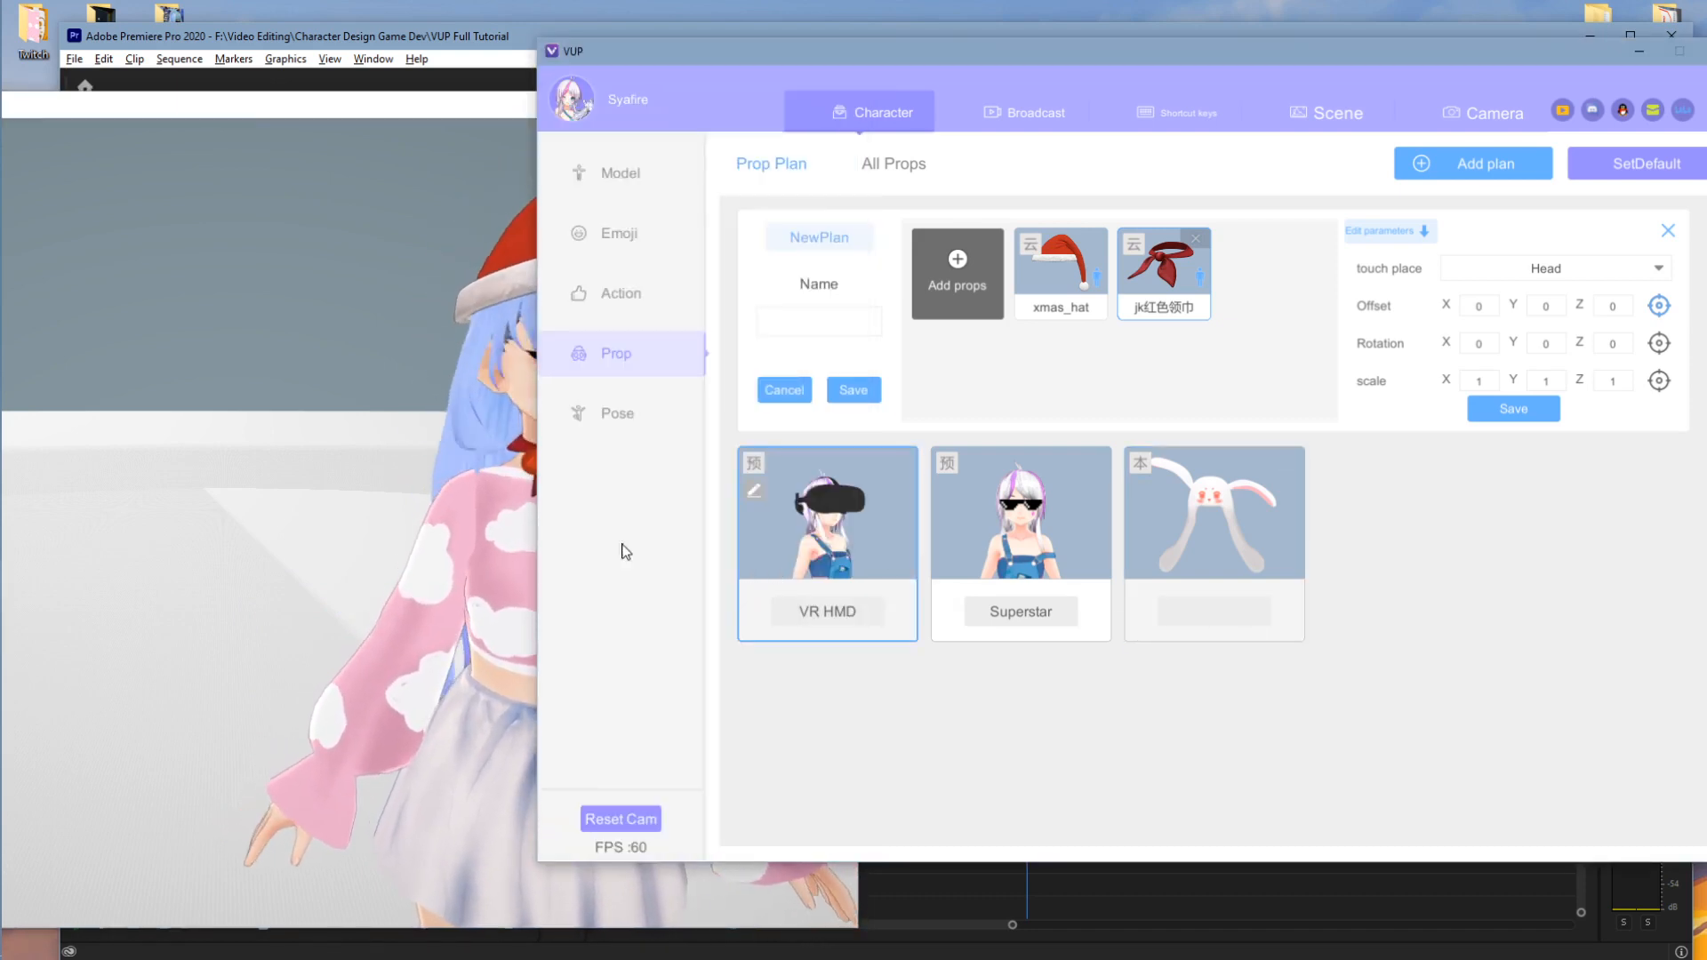
click(498, 544)
click(1422, 610)
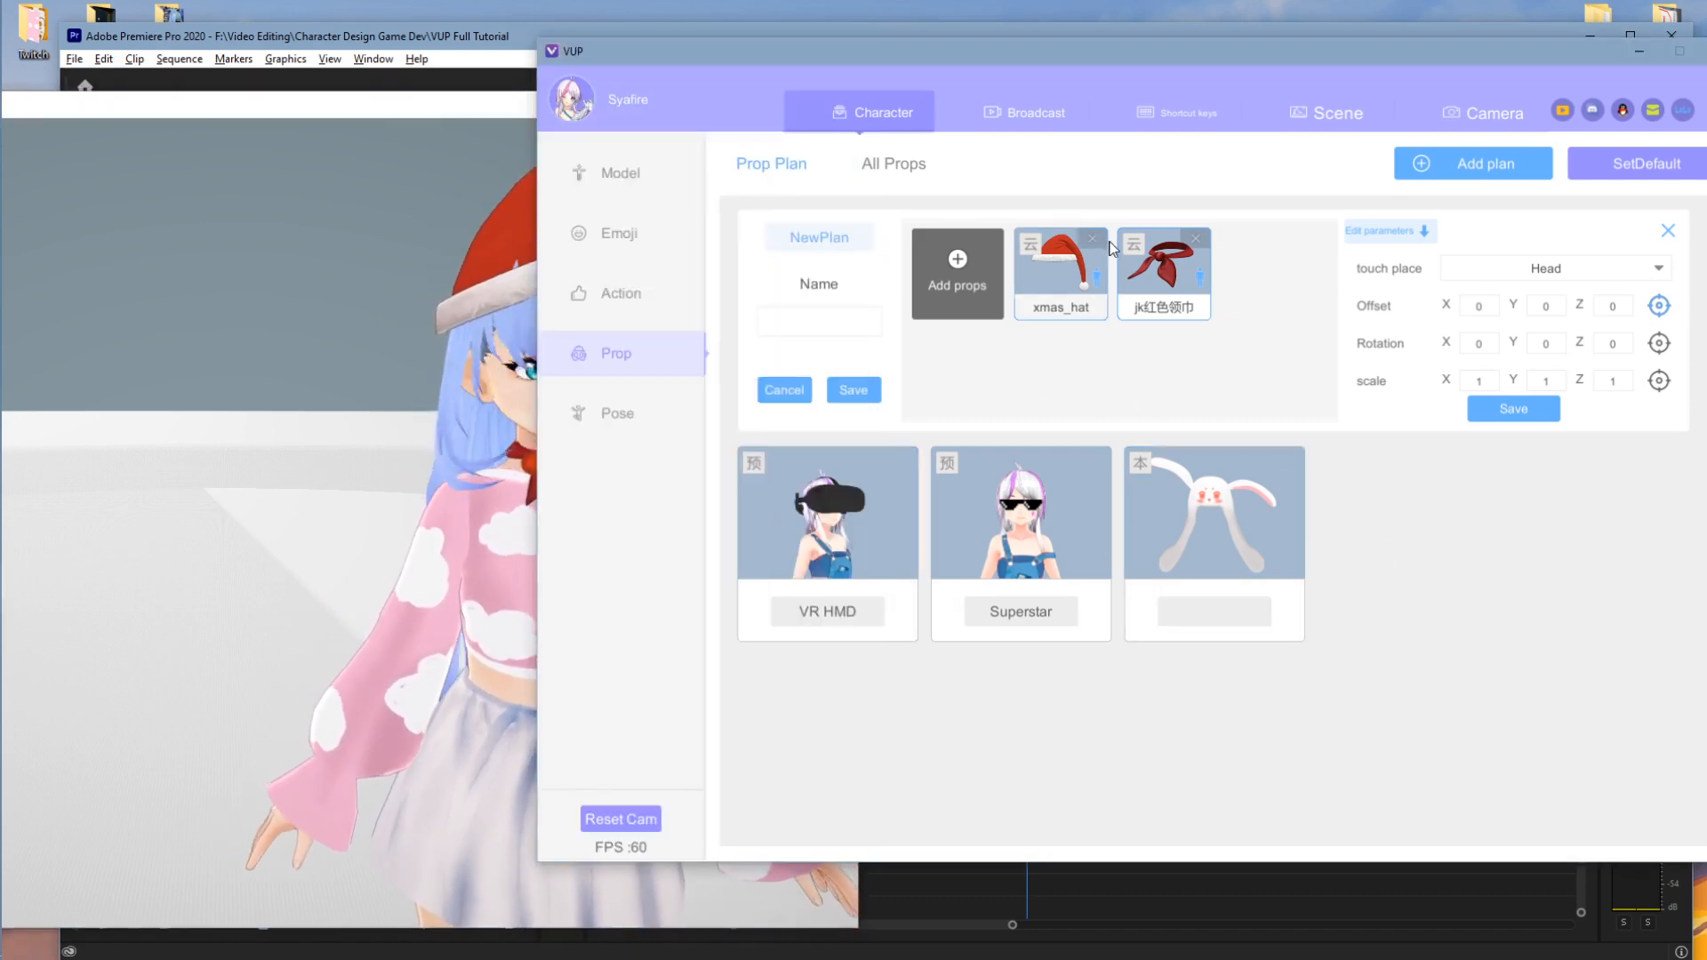
click(848, 324)
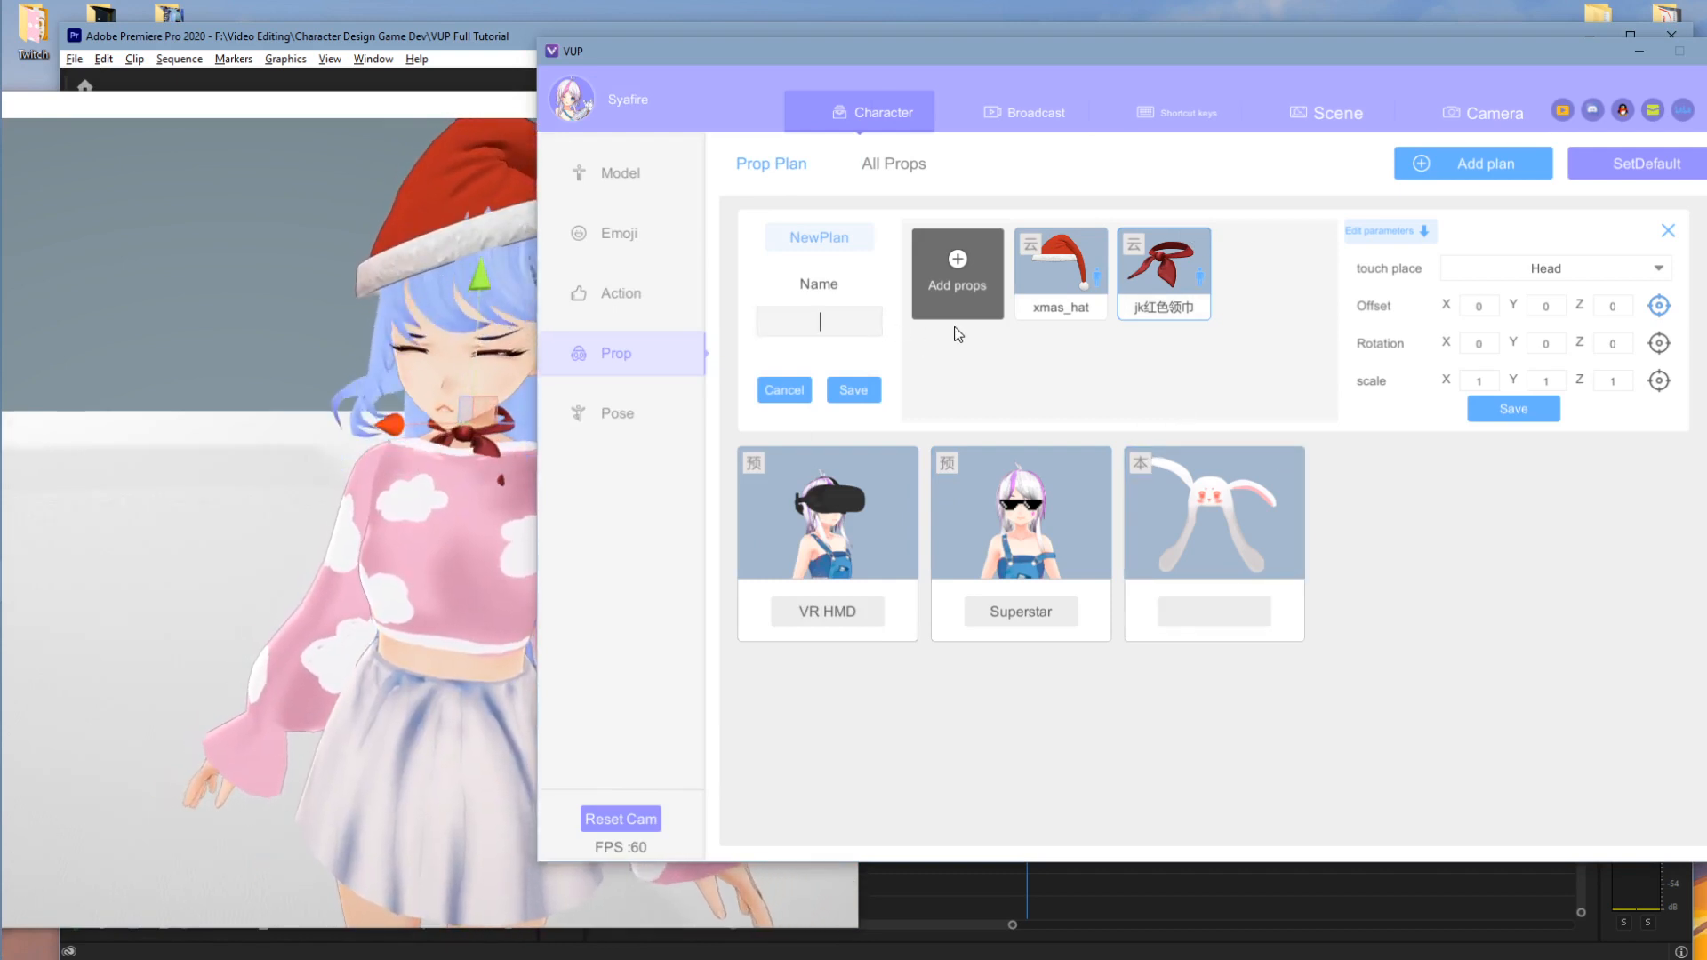
text(Test)
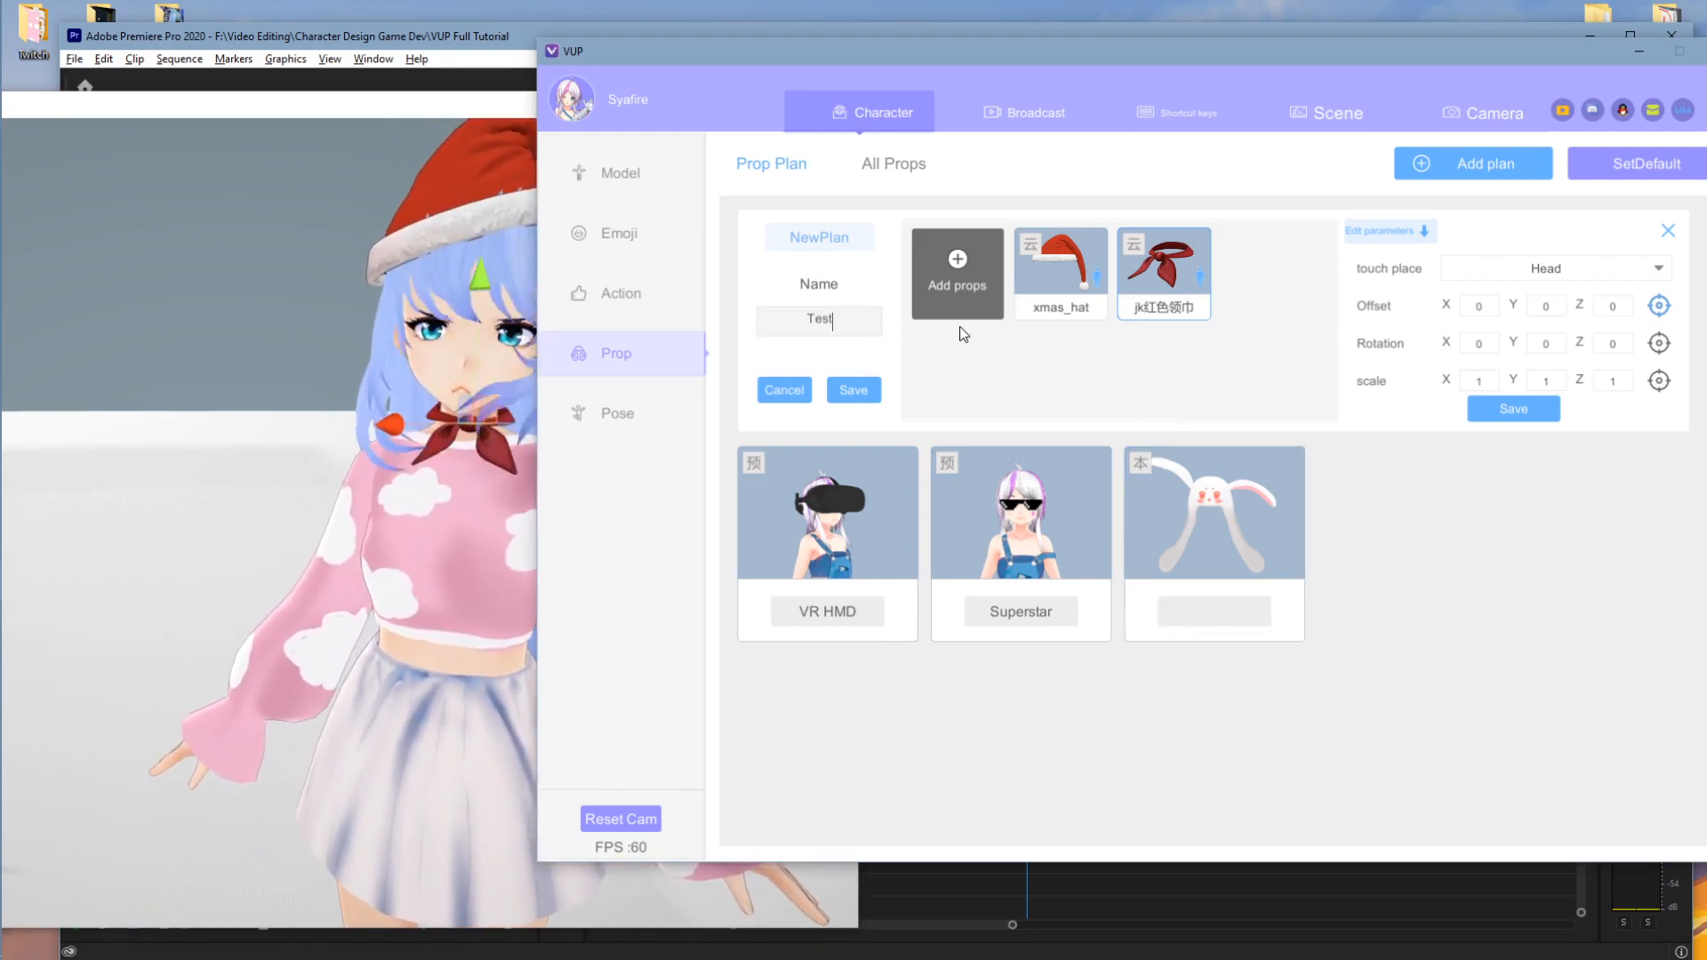
click(854, 389)
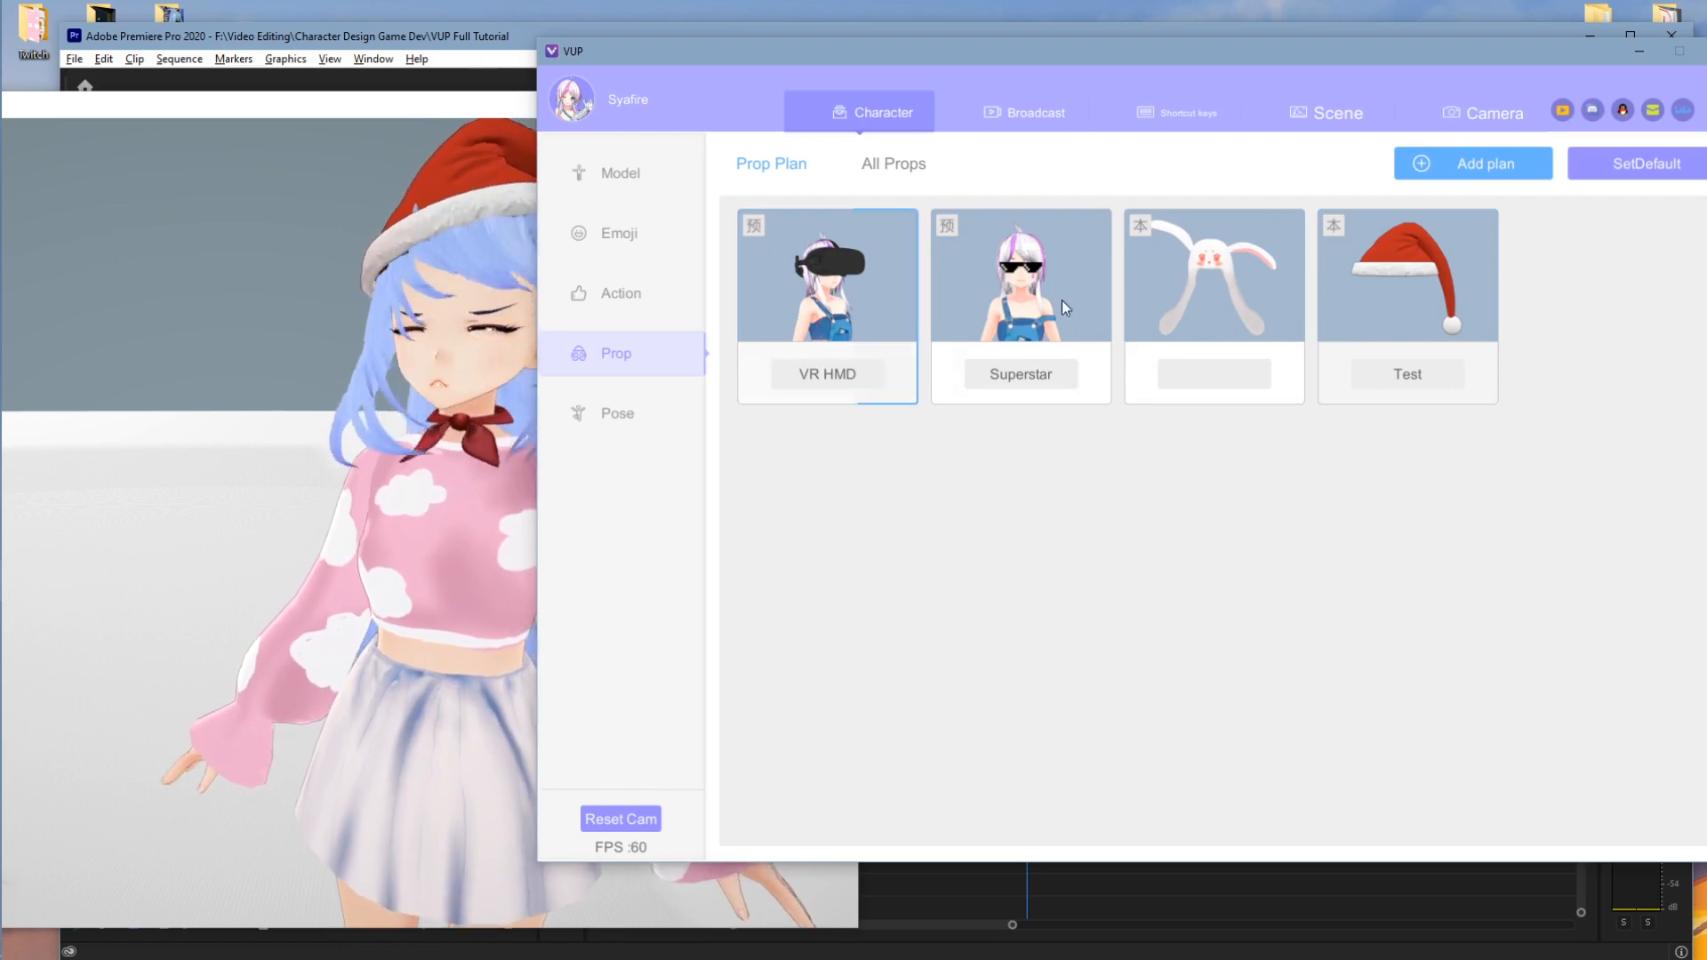
- Try the bunny ears, Test Santa hat and VR HMD prop plans on the avatar, then browse all props
click(1192, 269)
click(1389, 276)
click(827, 284)
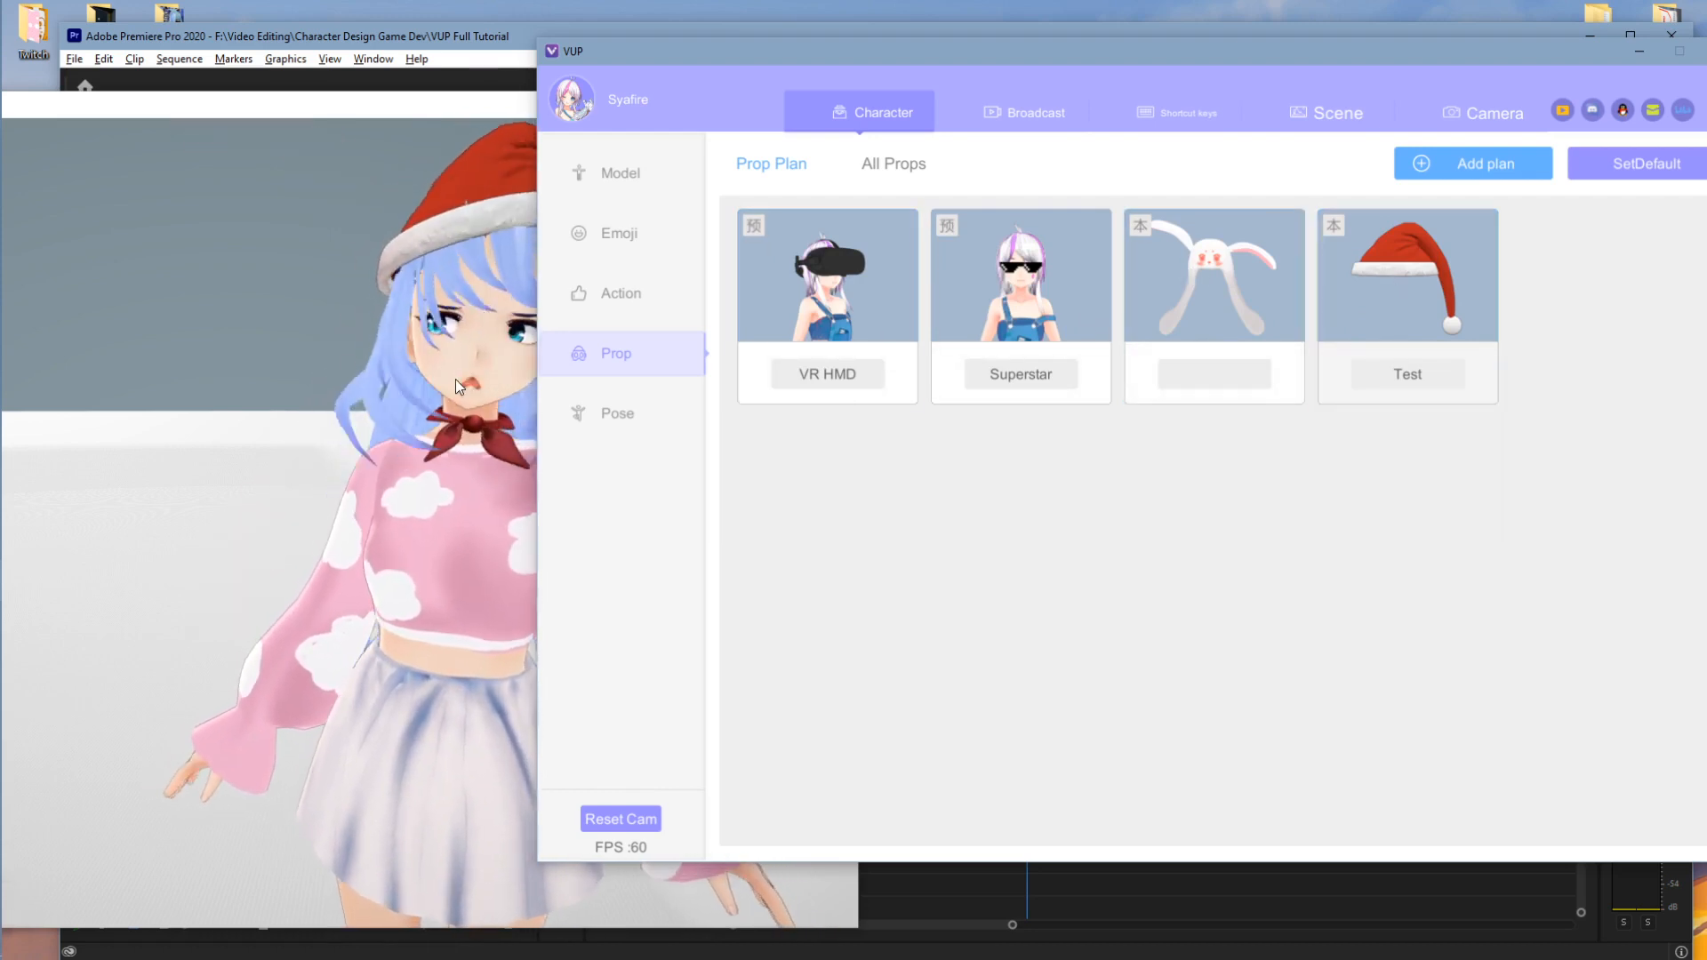
click(459, 379)
click(1288, 184)
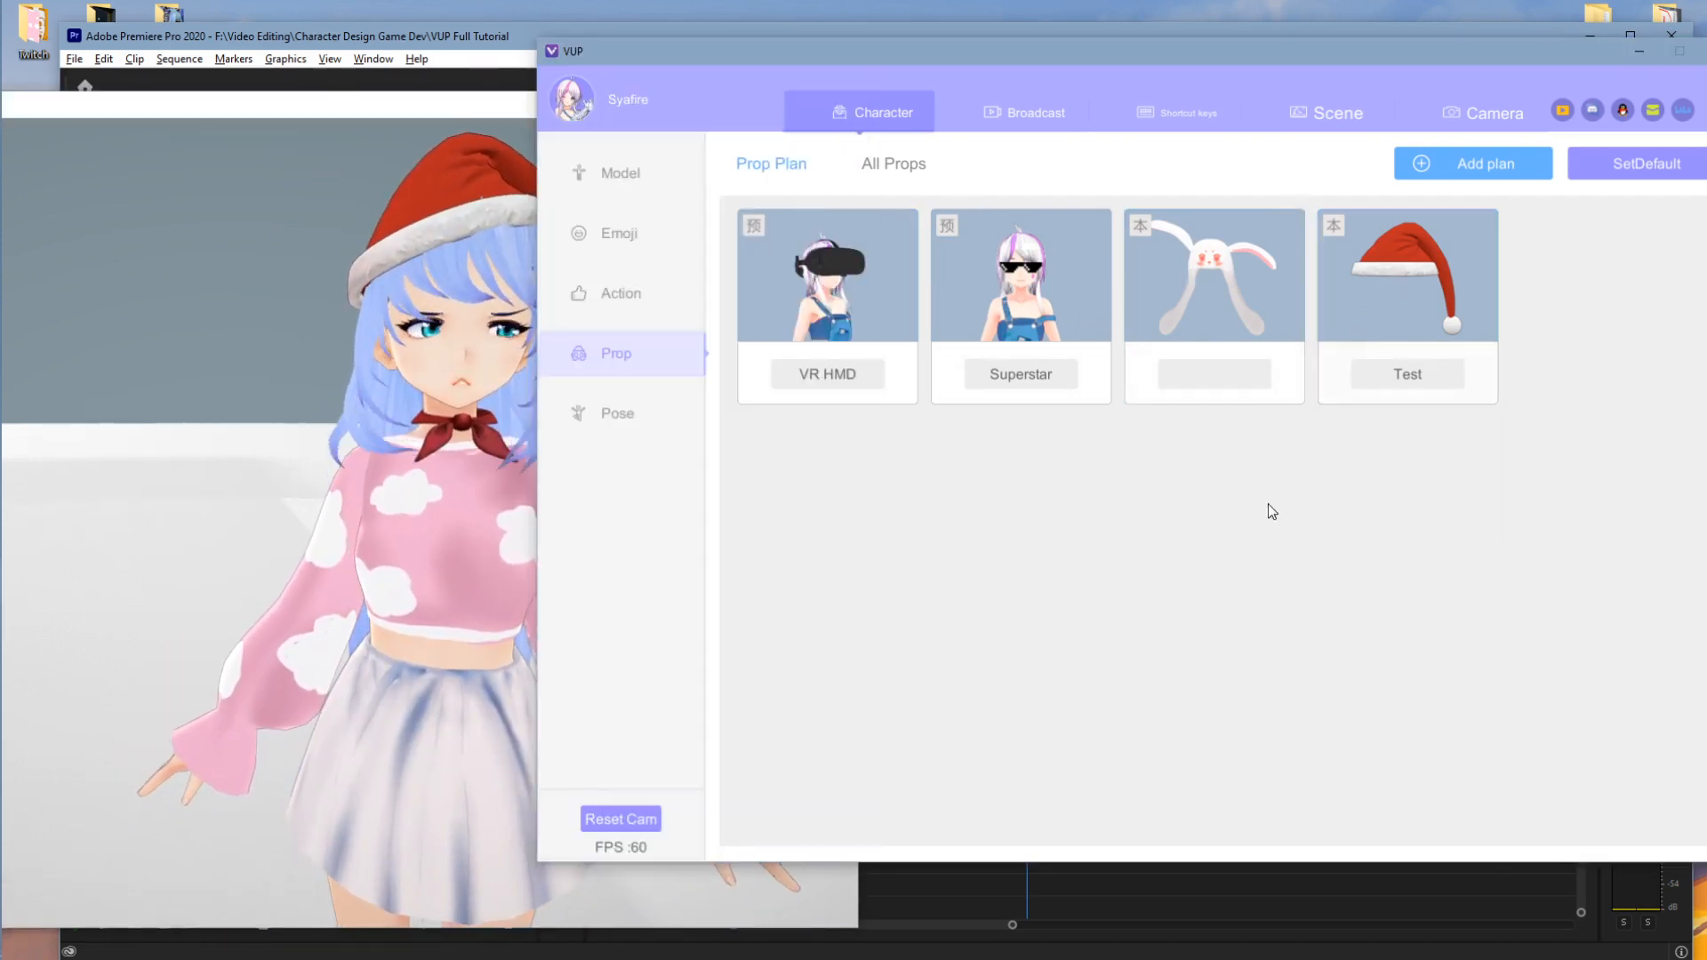
click(880, 163)
click(794, 169)
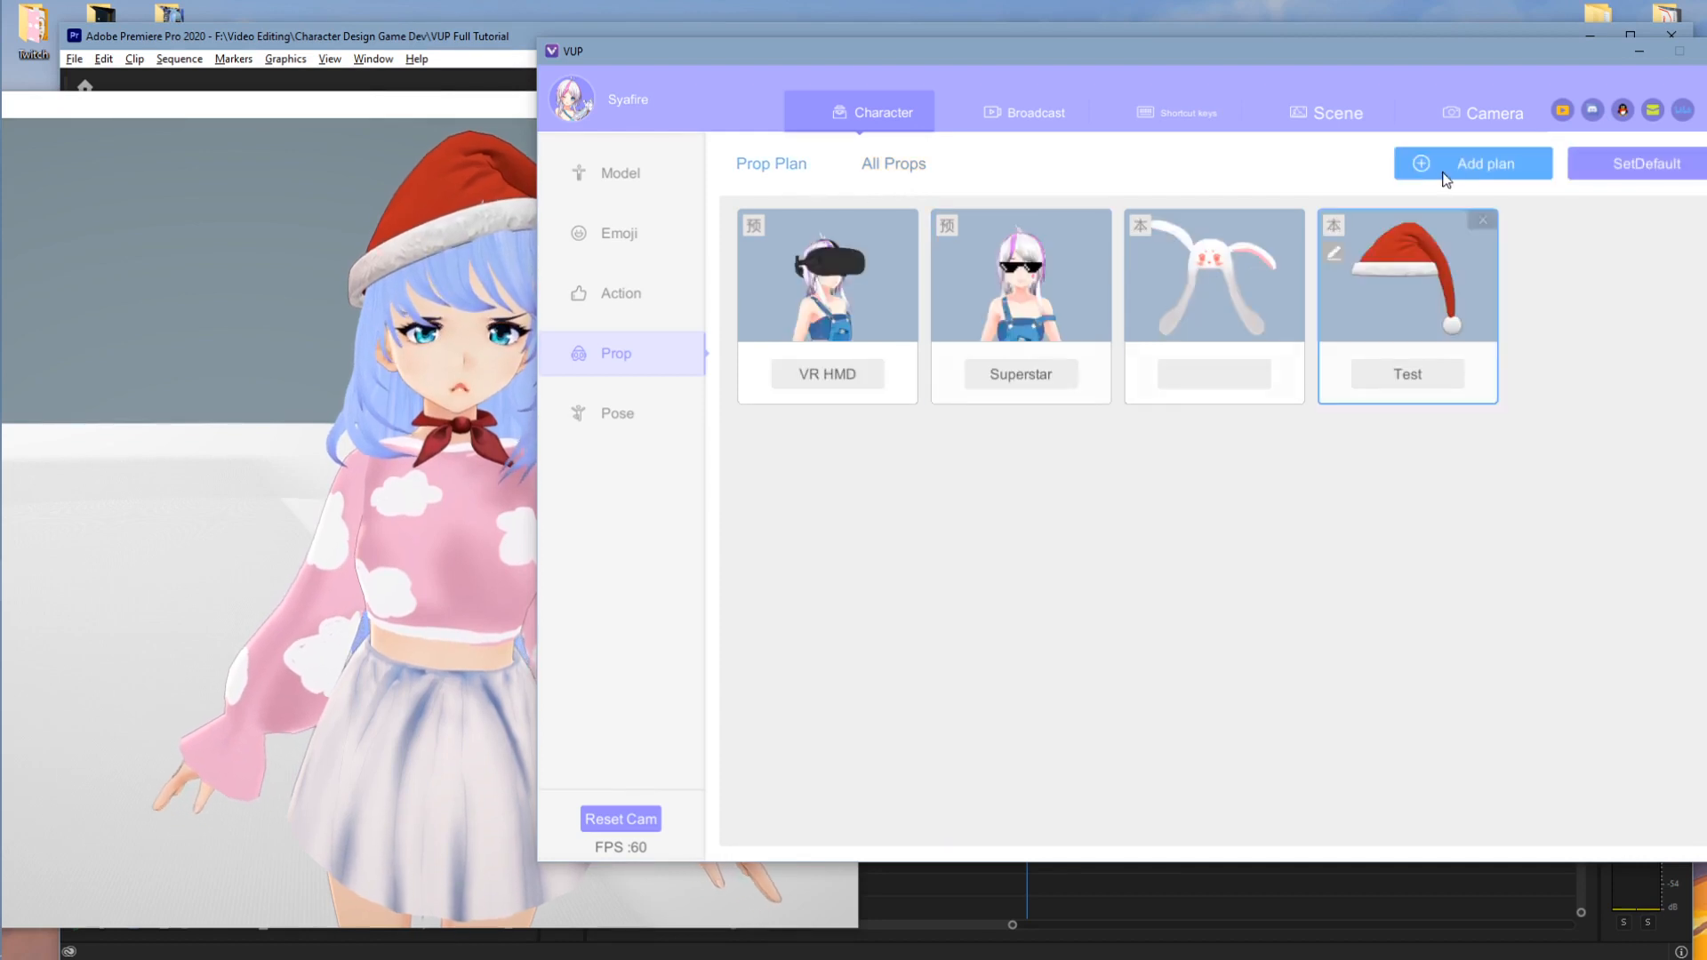
- Start another prop plan, close its prop list without adding anything, and discard it
click(1445, 166)
click(1001, 287)
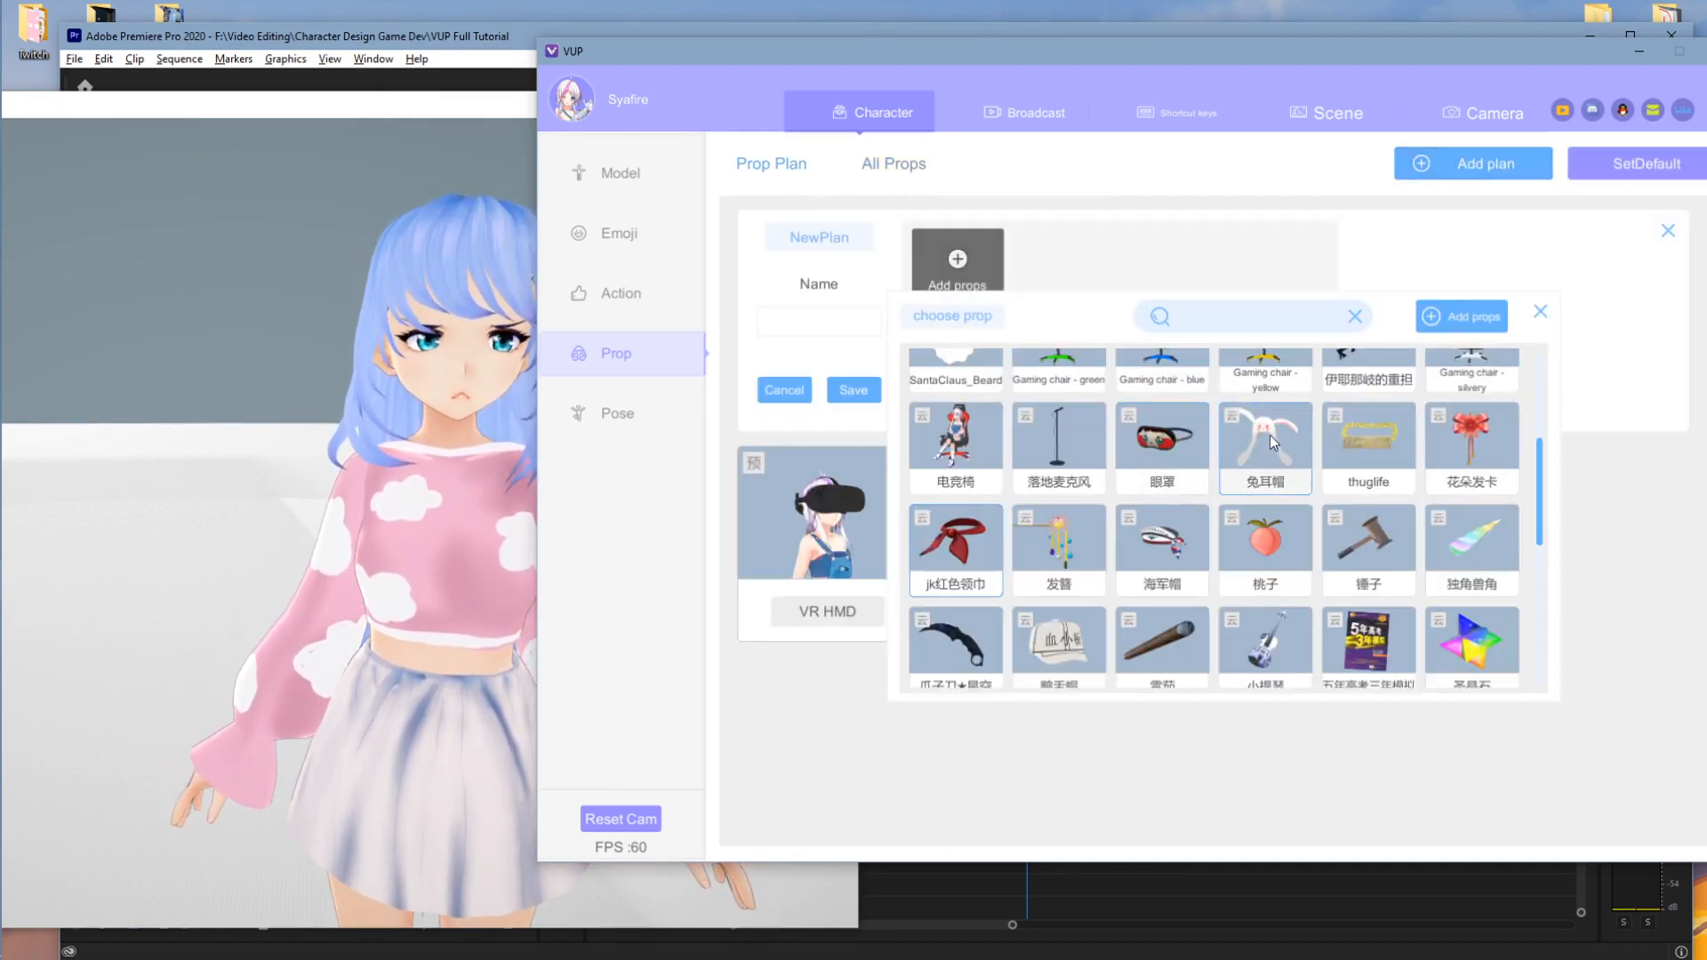
click(1540, 311)
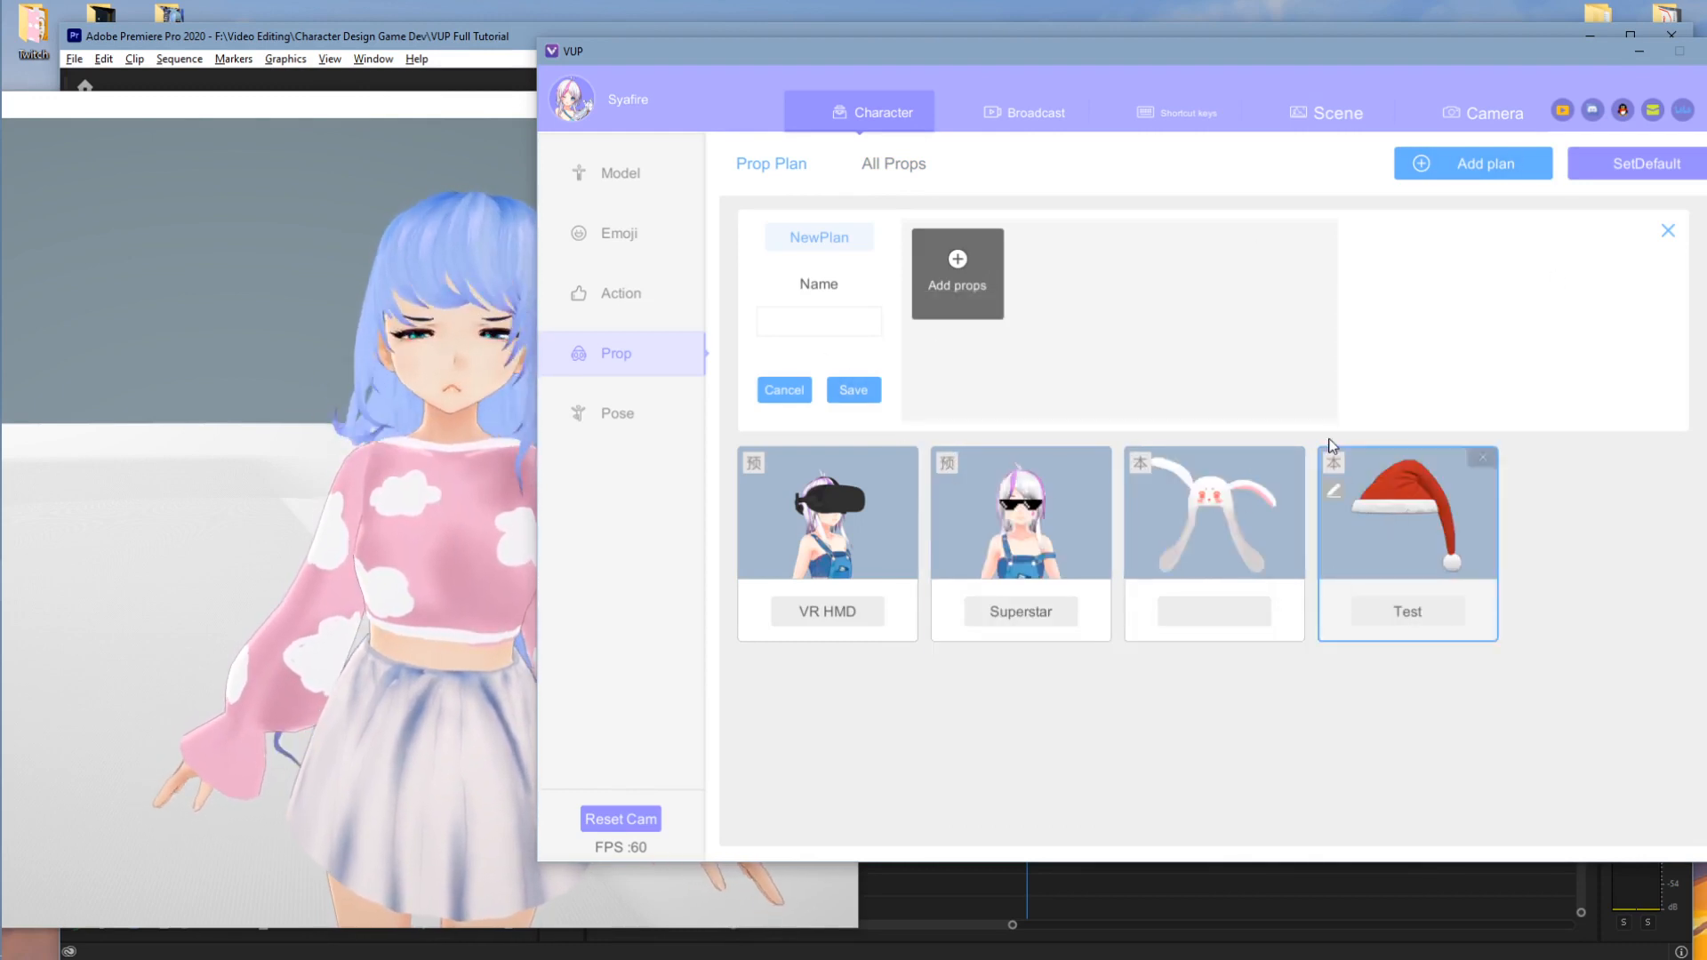
click(775, 392)
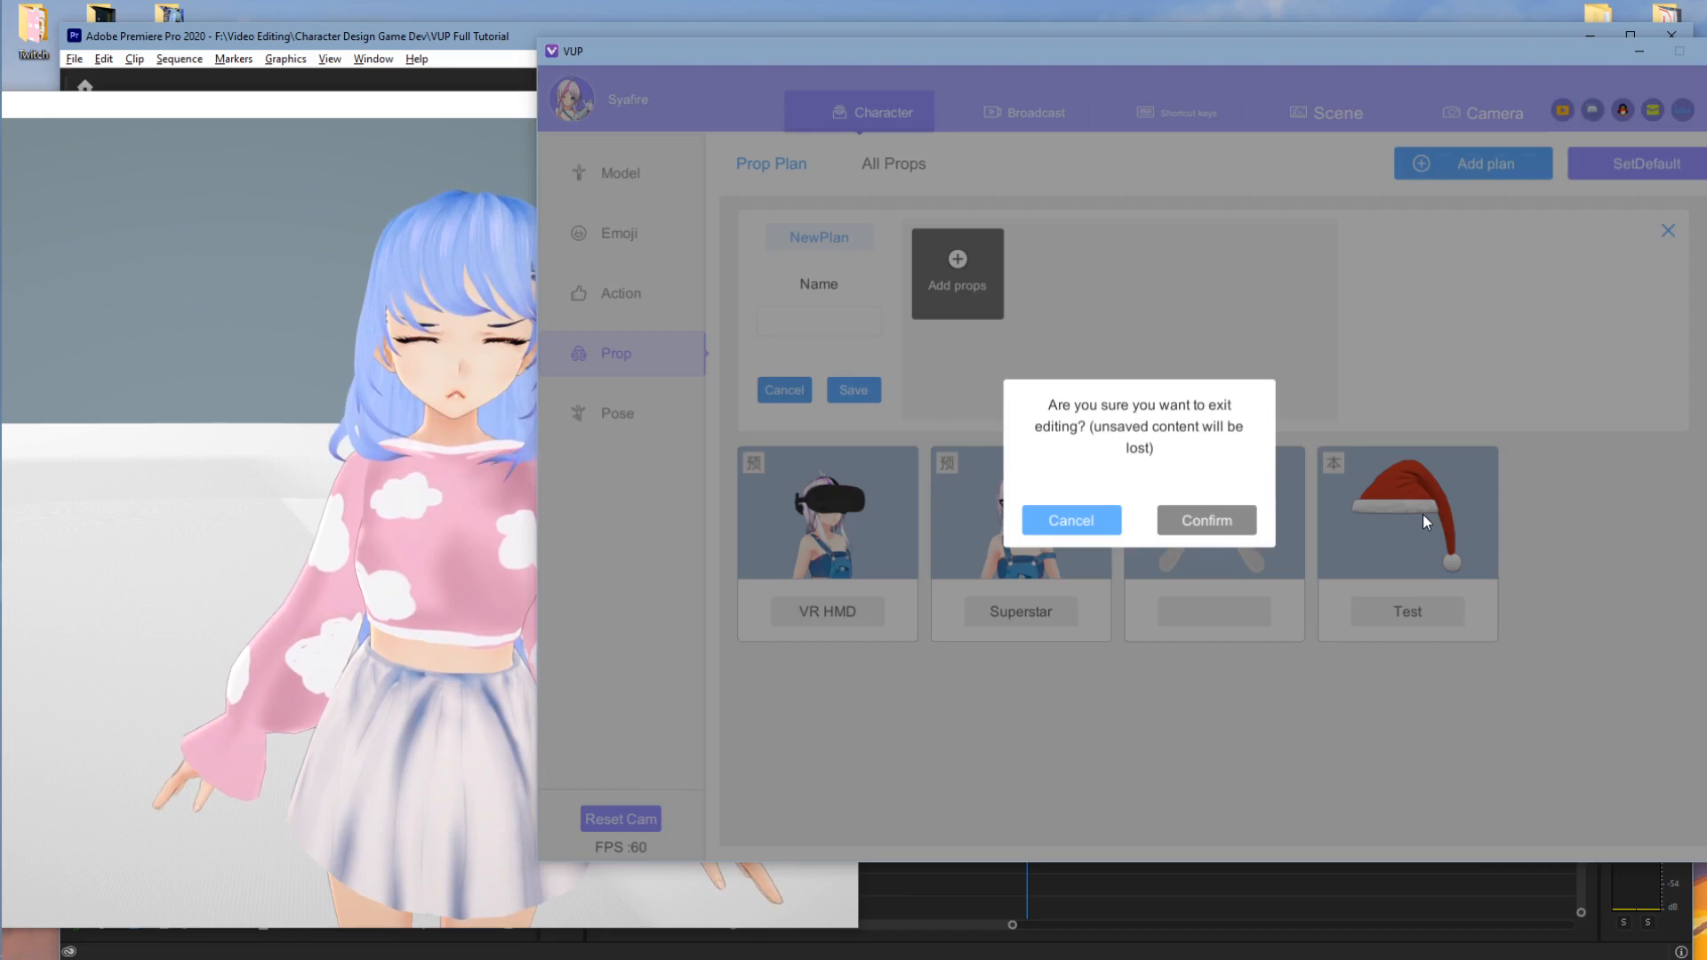
click(1206, 520)
- Put the Test plan's Santa hat on the avatar and show its pose list
click(1421, 311)
click(252, 476)
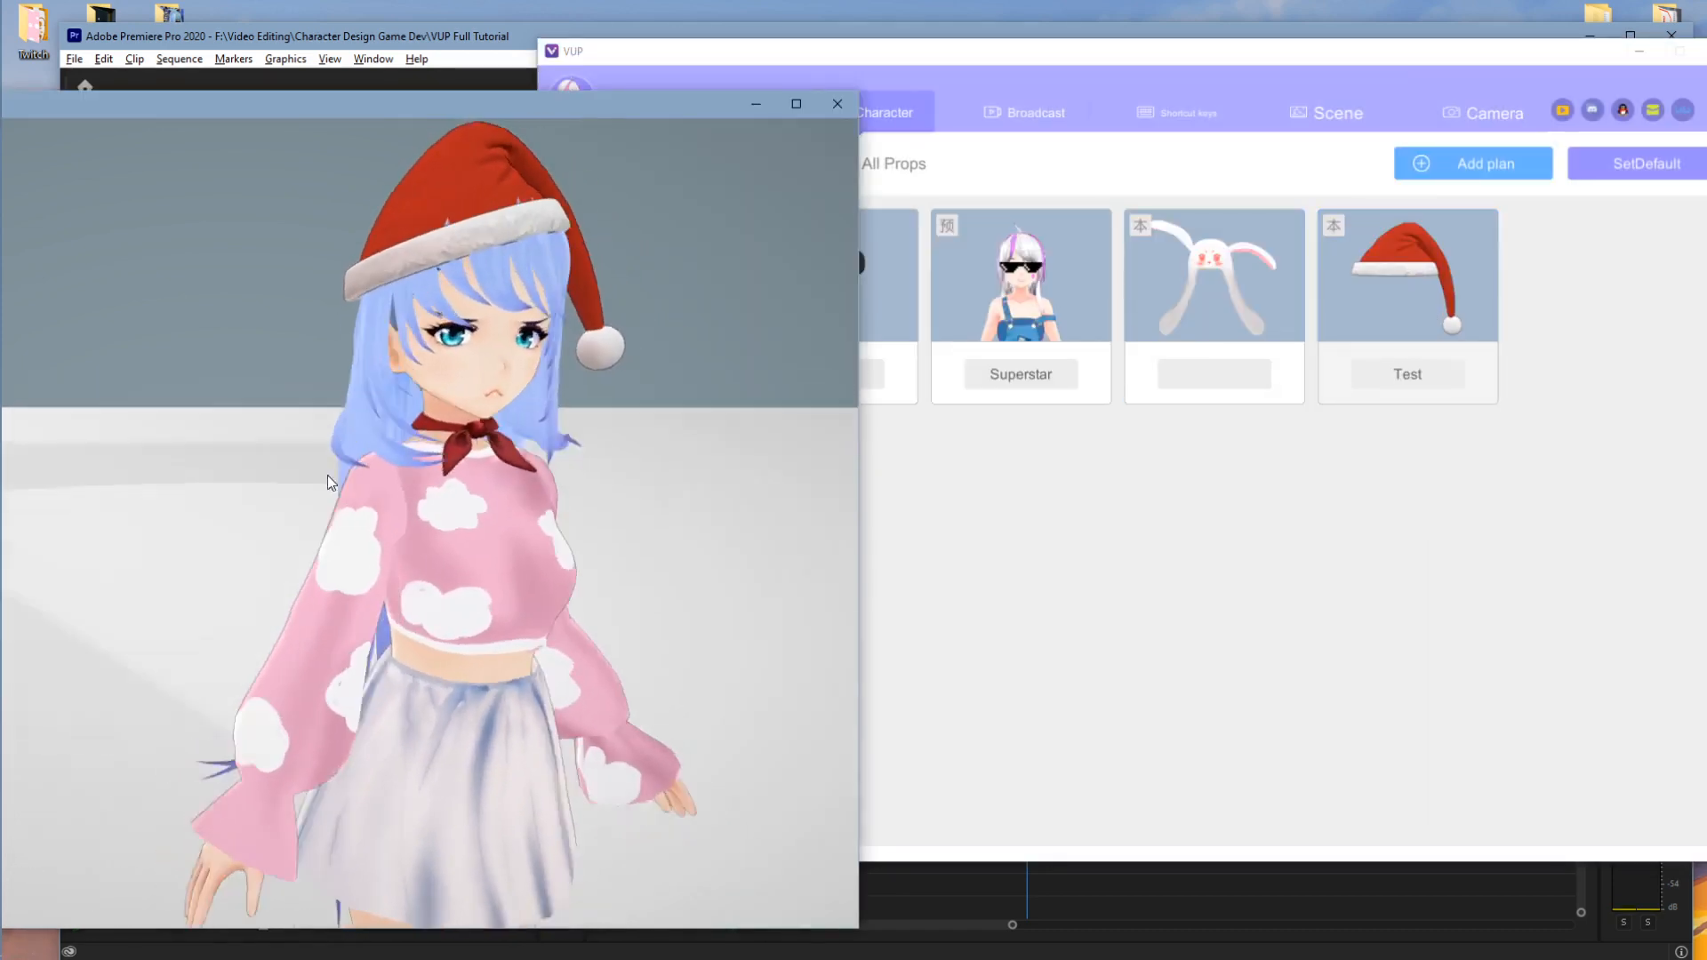
click(1265, 655)
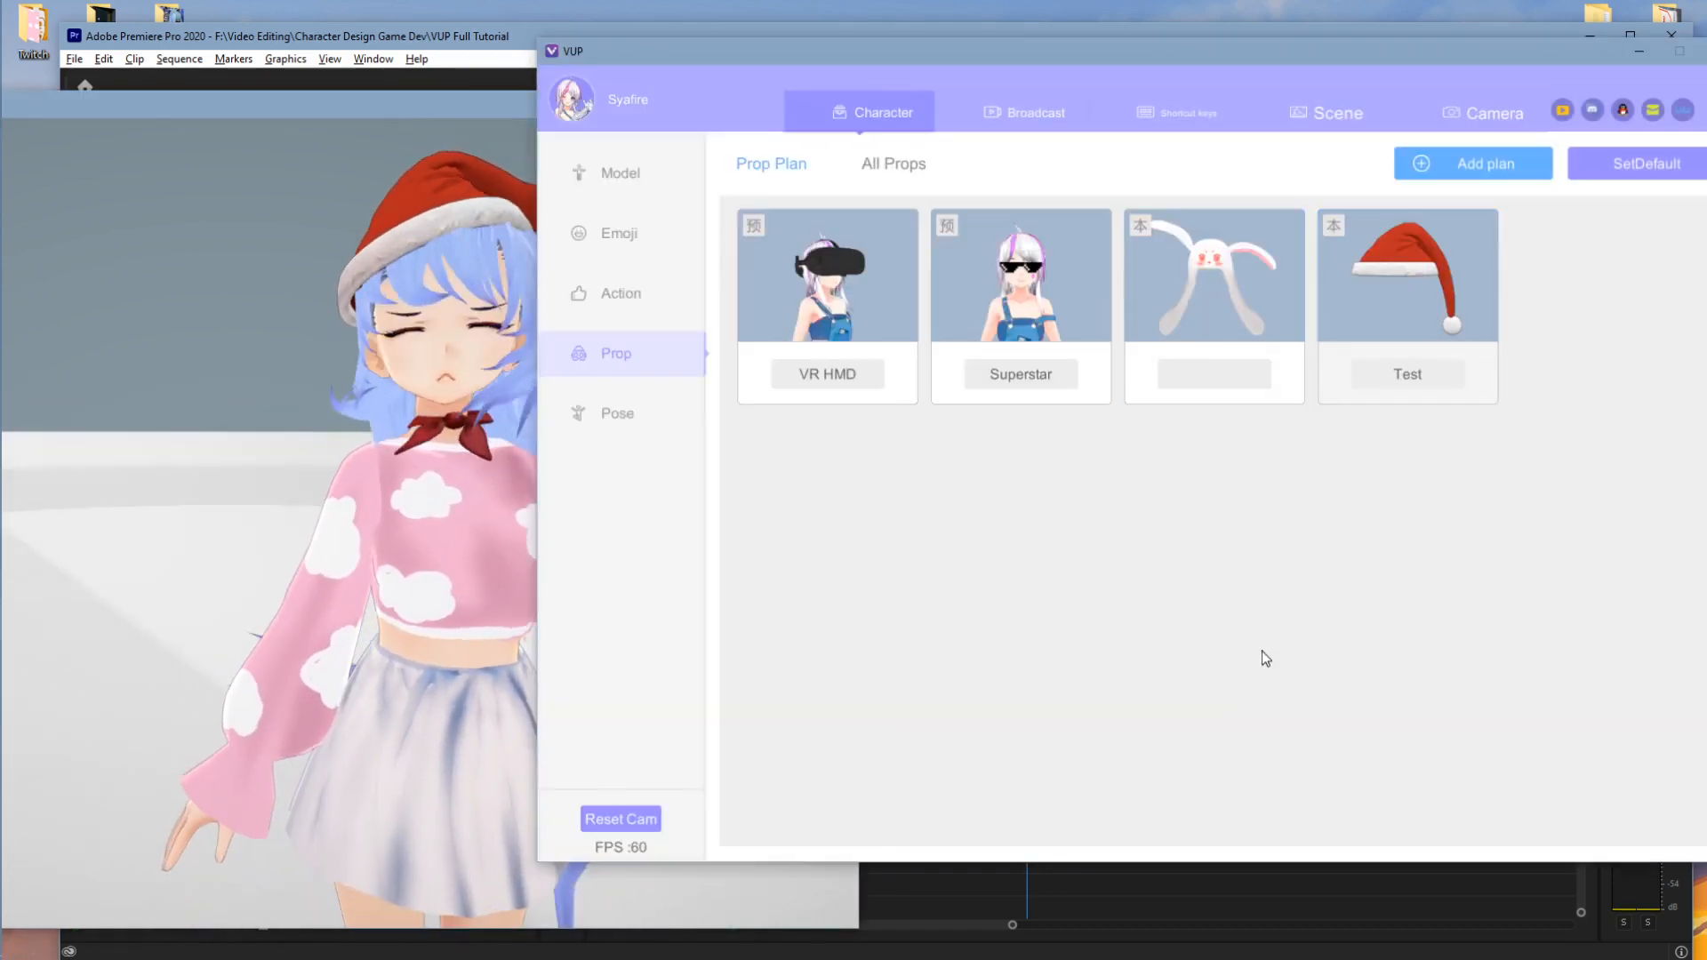
click(617, 415)
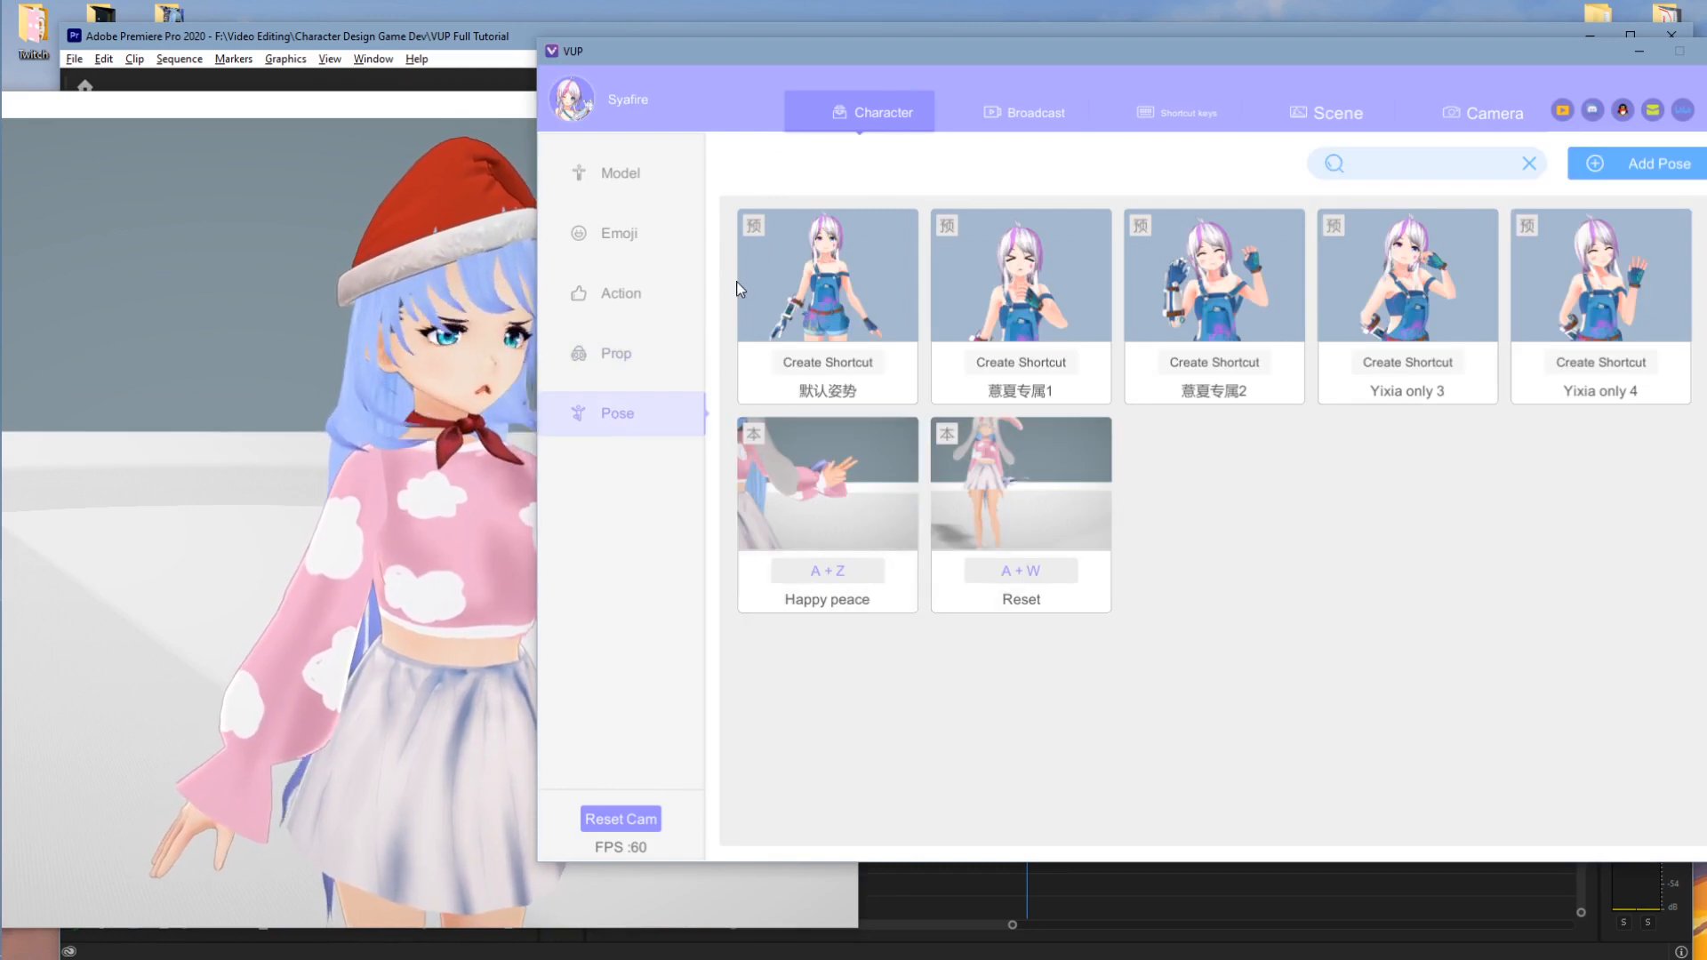
- Apply the Happy peace pose to the avatar and open the Add Pose prompt
click(453, 454)
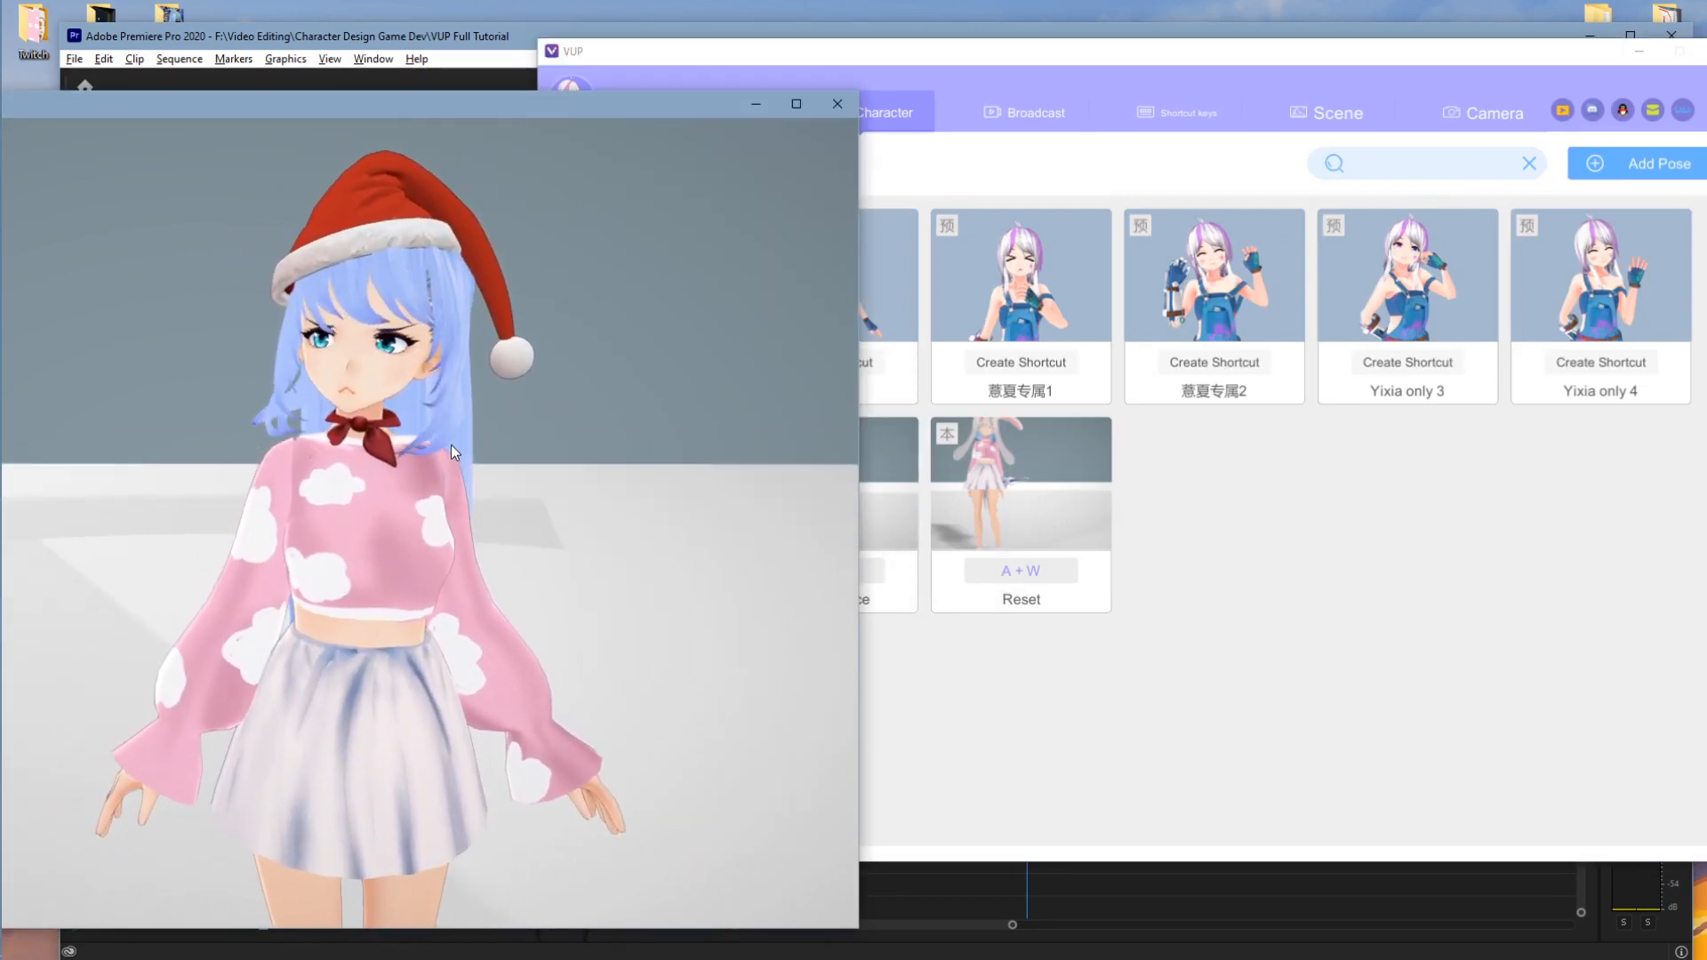
click(1293, 547)
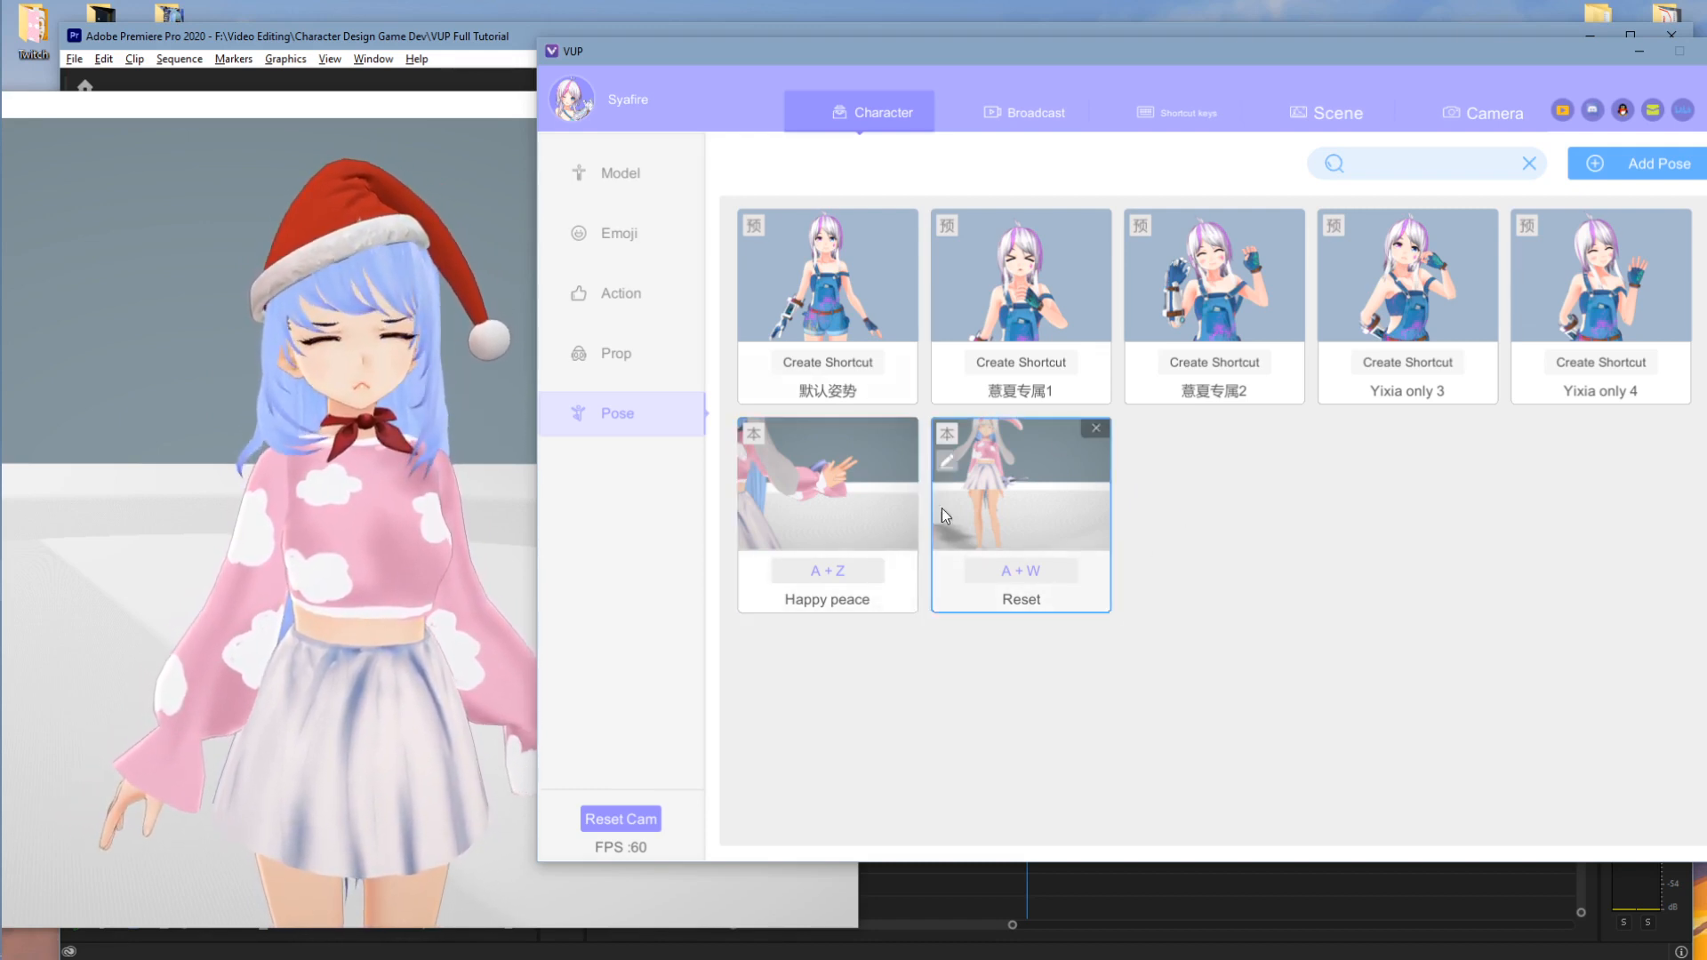
click(852, 467)
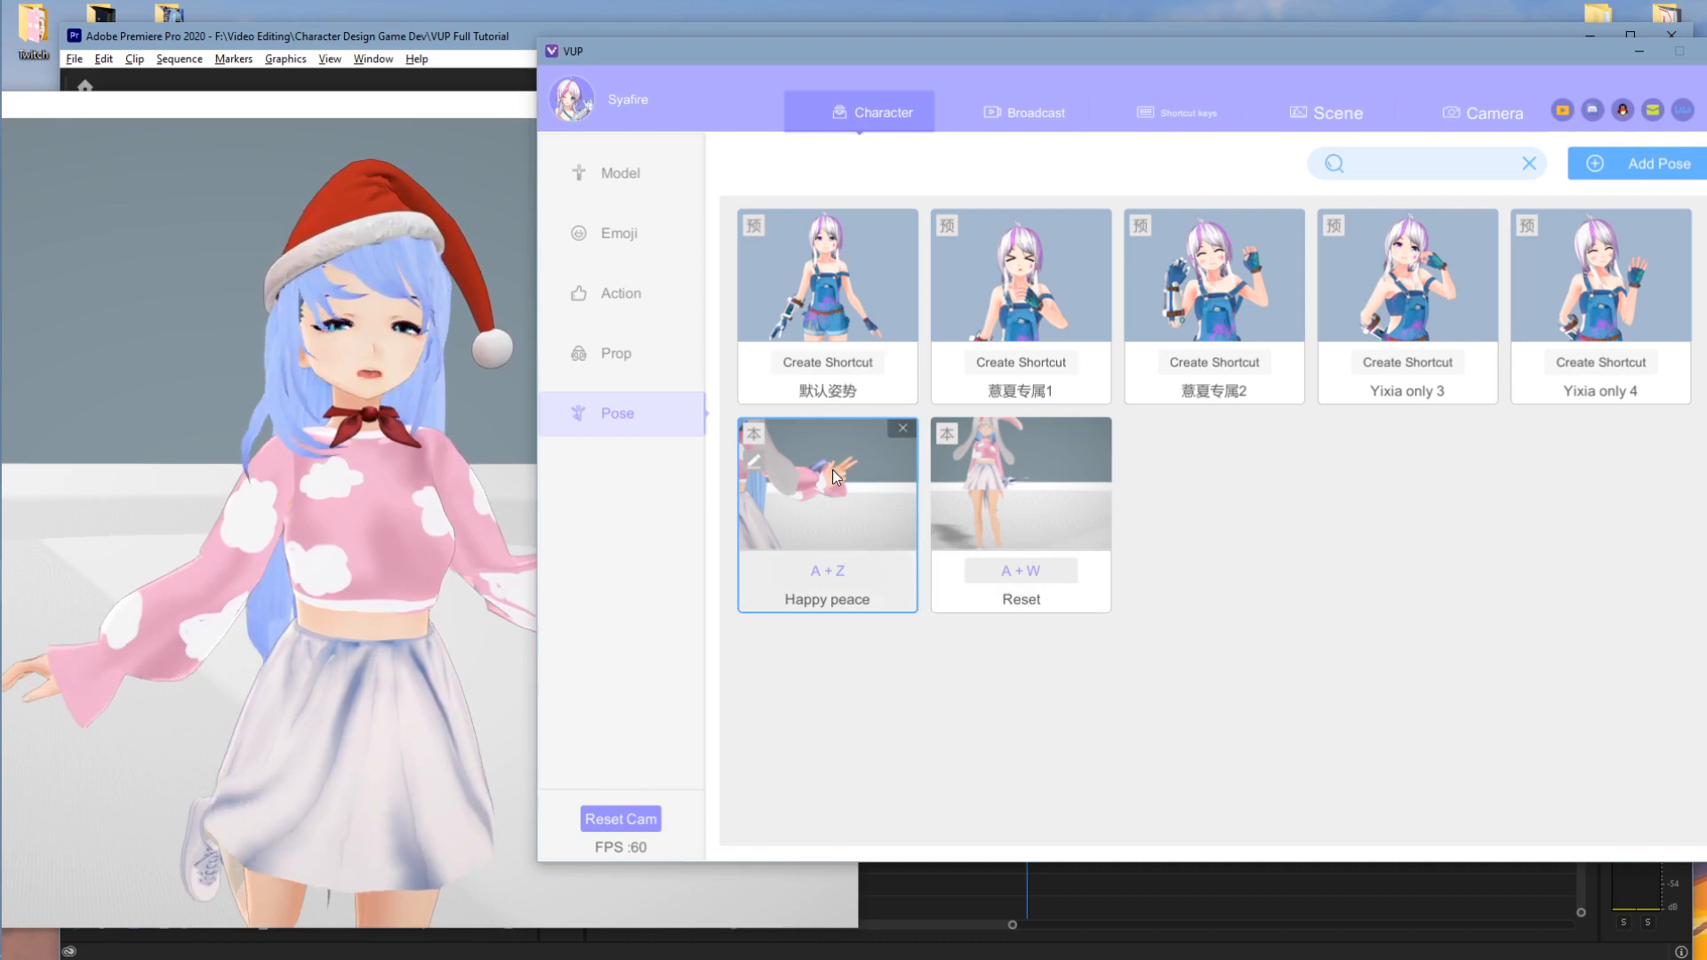
click(450, 568)
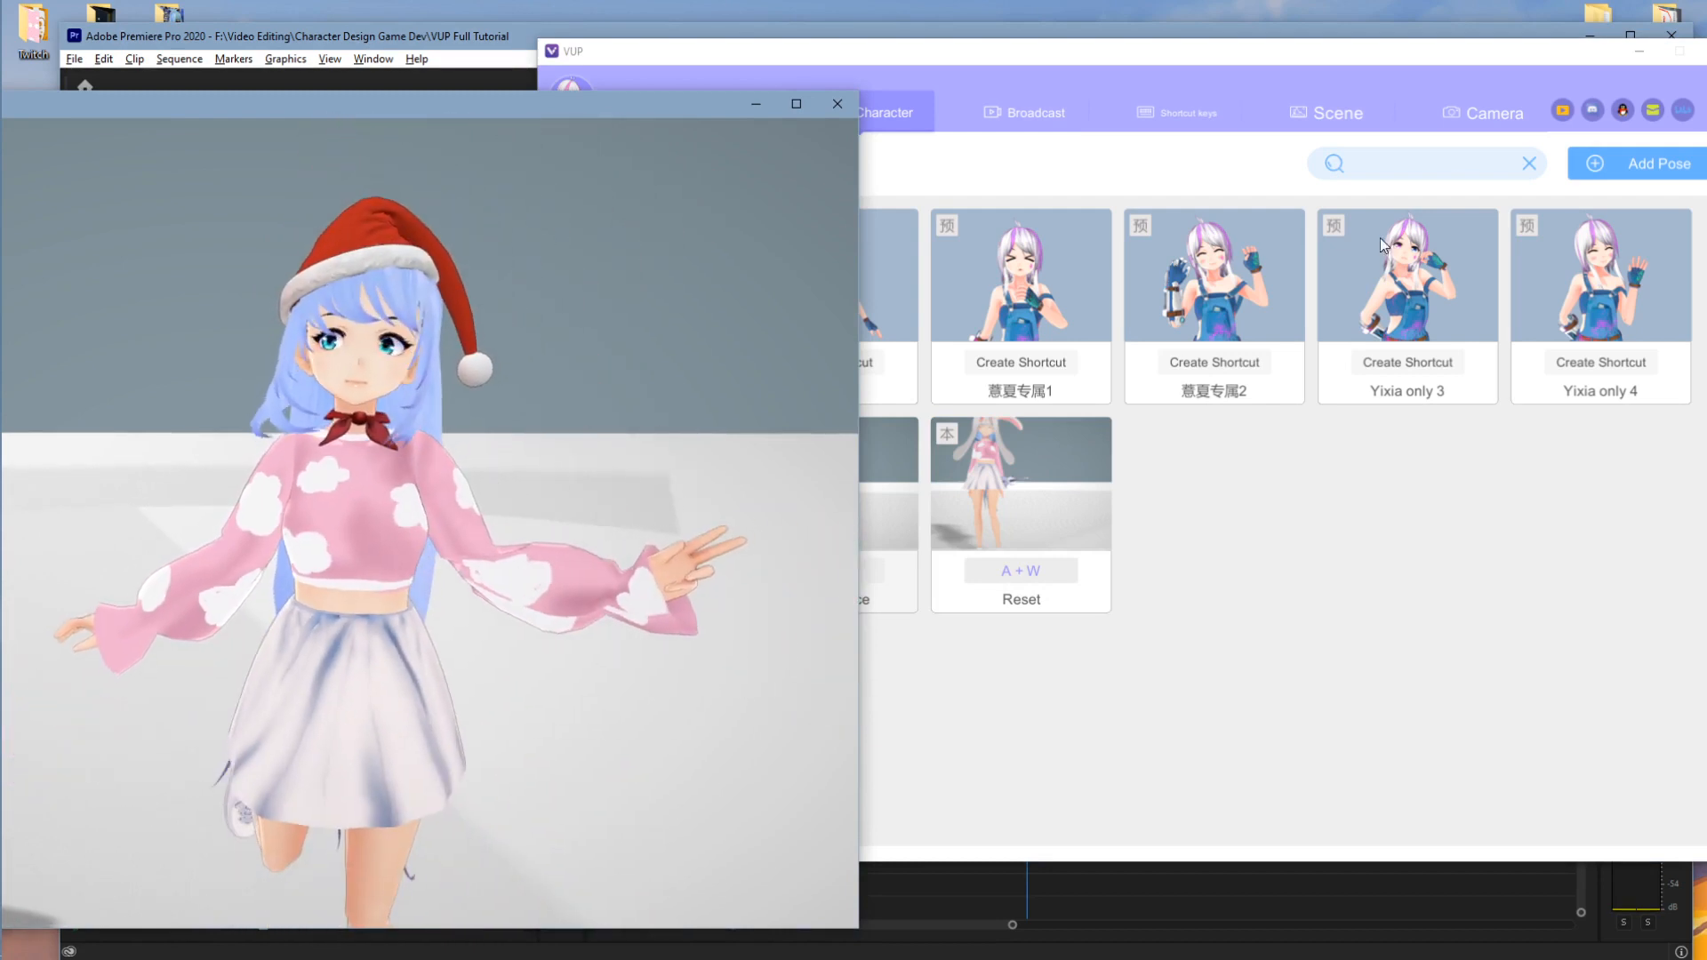
click(1652, 168)
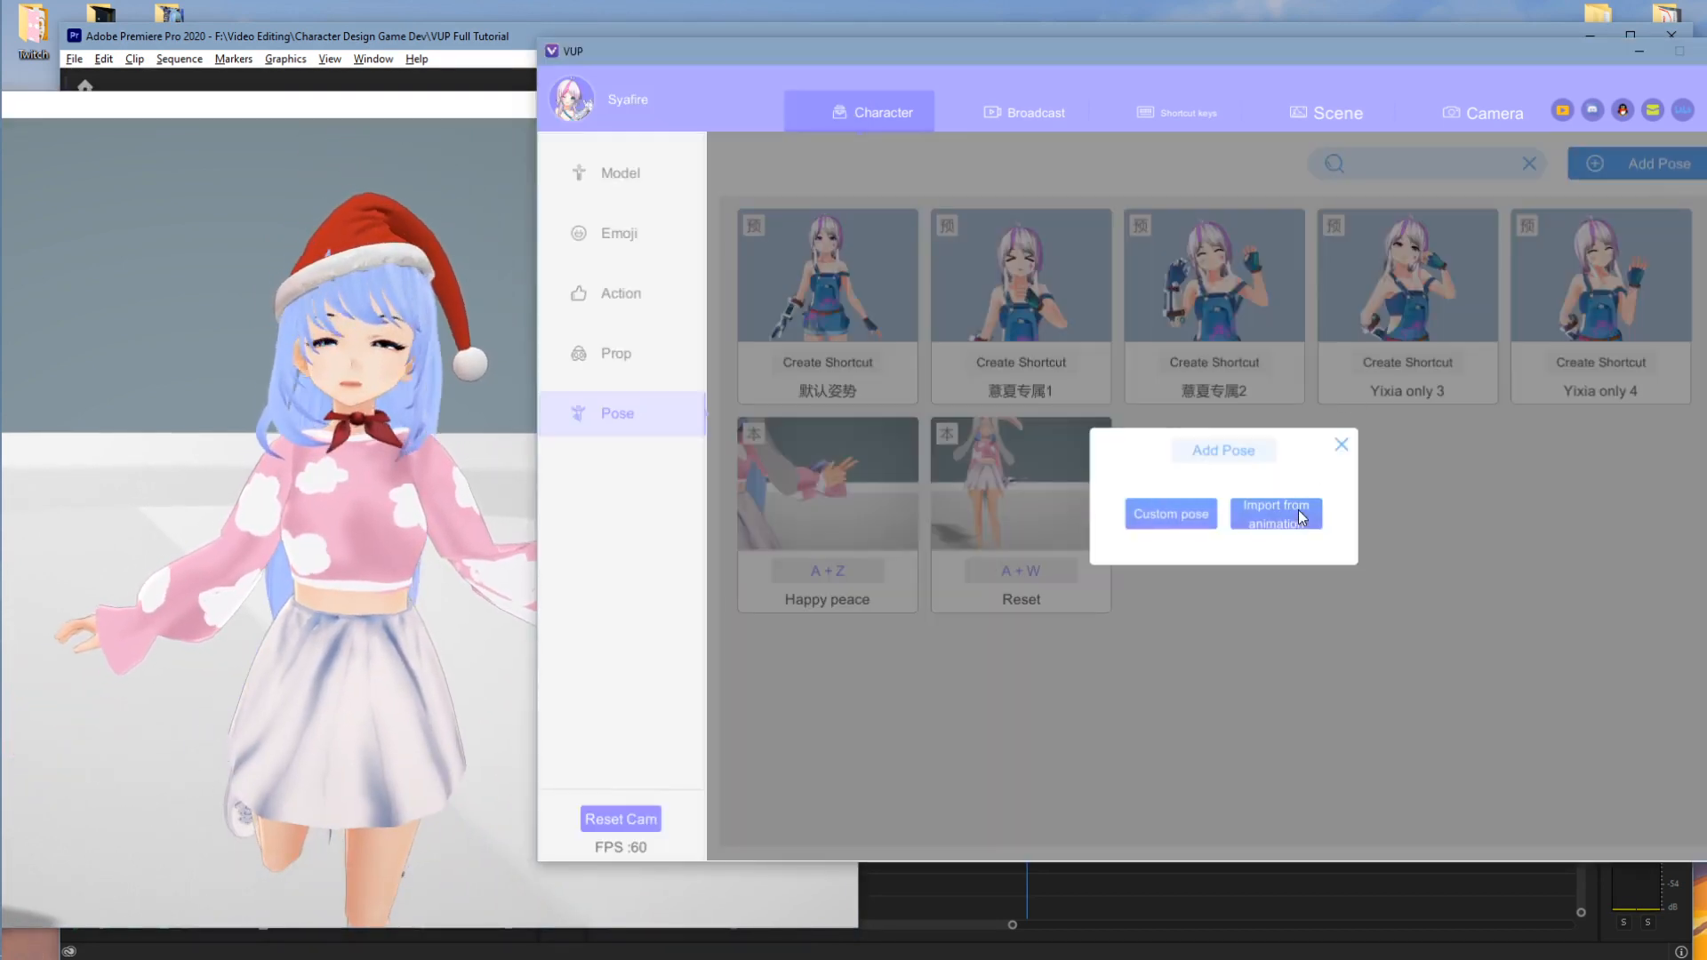
- Start a custom pose and raise the arm and hand up to horizontal
click(1188, 513)
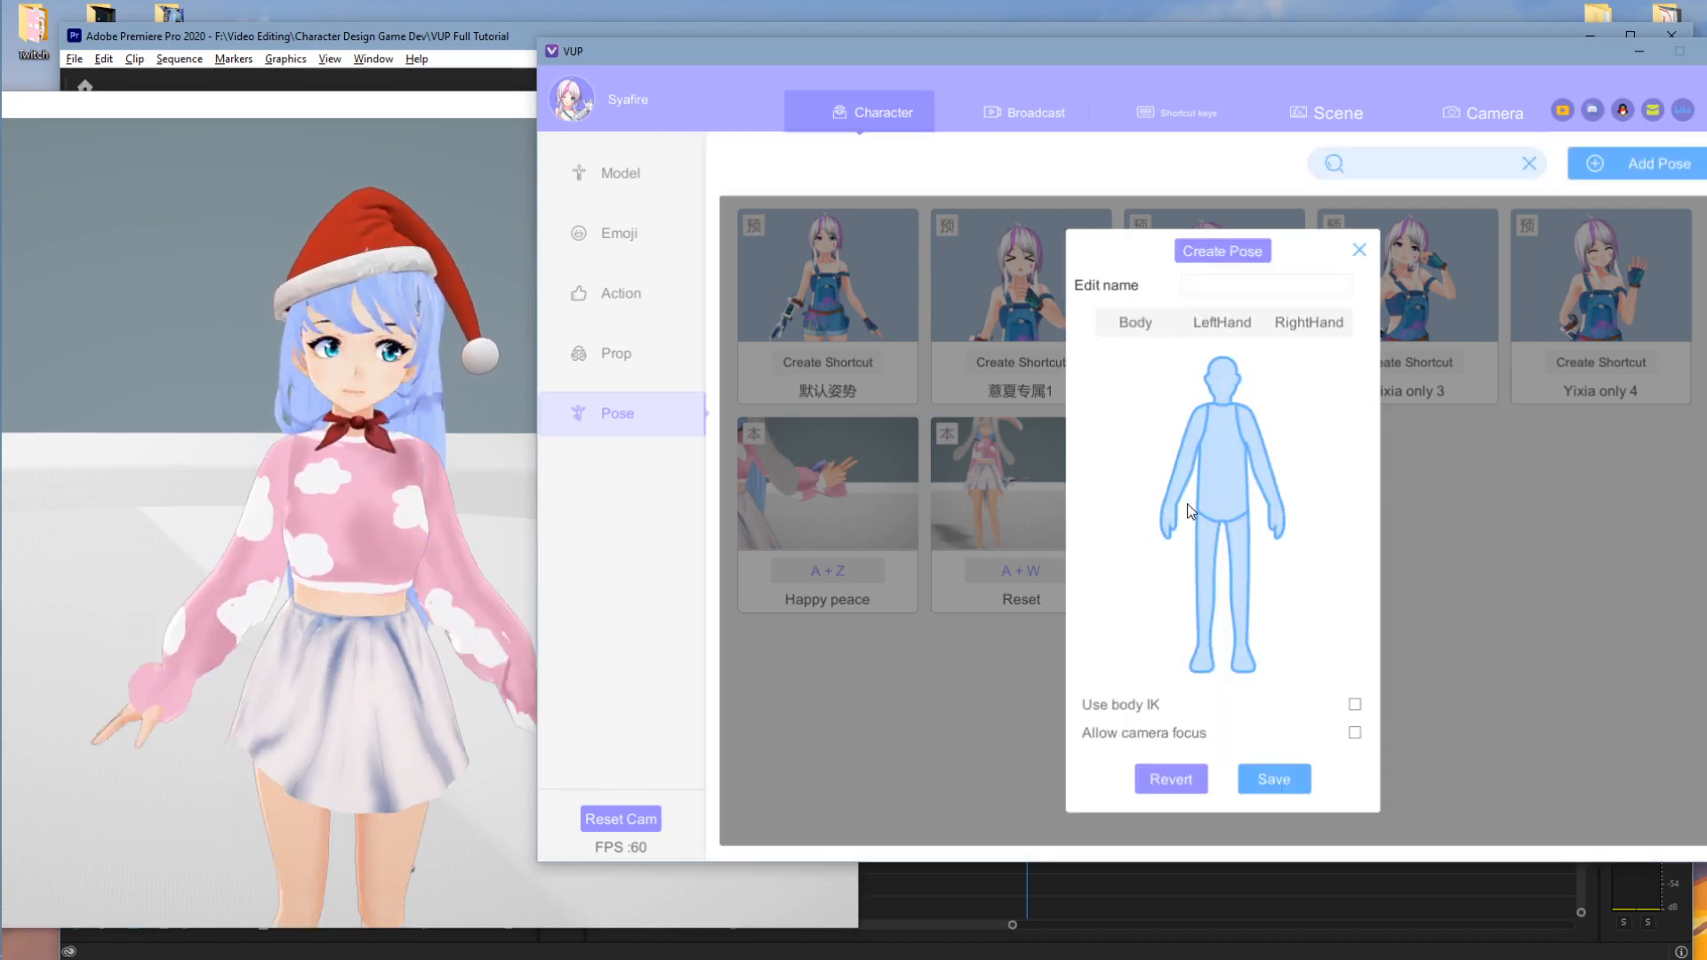
click(1166, 519)
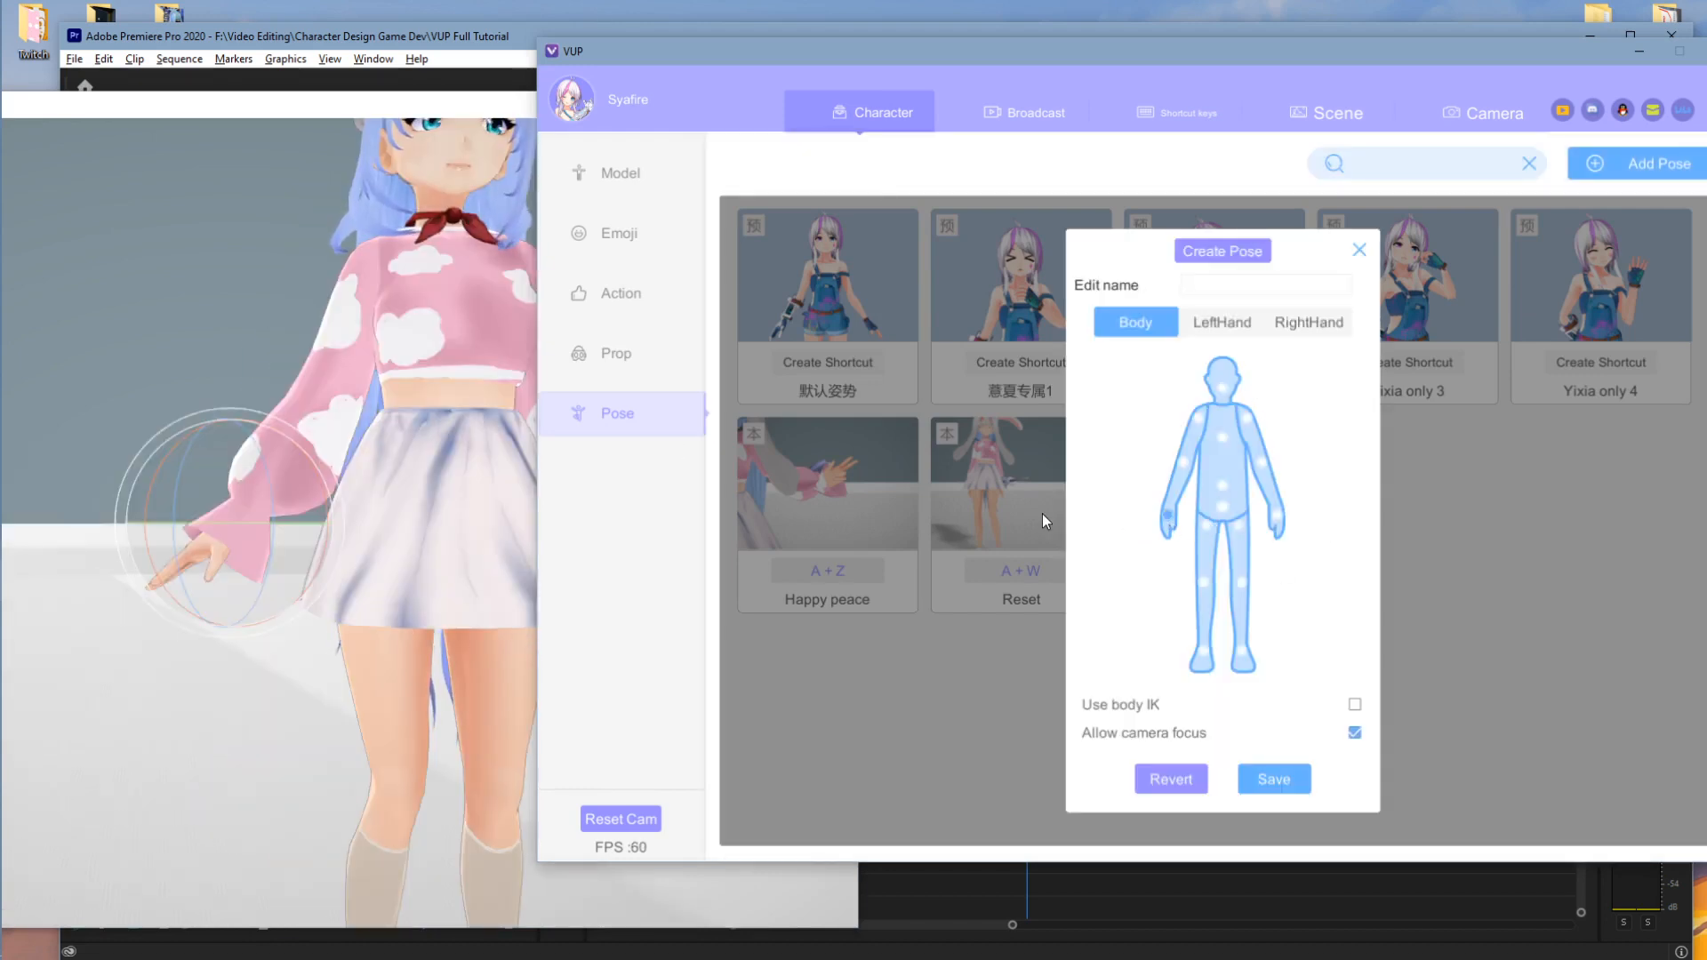
click(176, 547)
drag(179, 456, 327, 515)
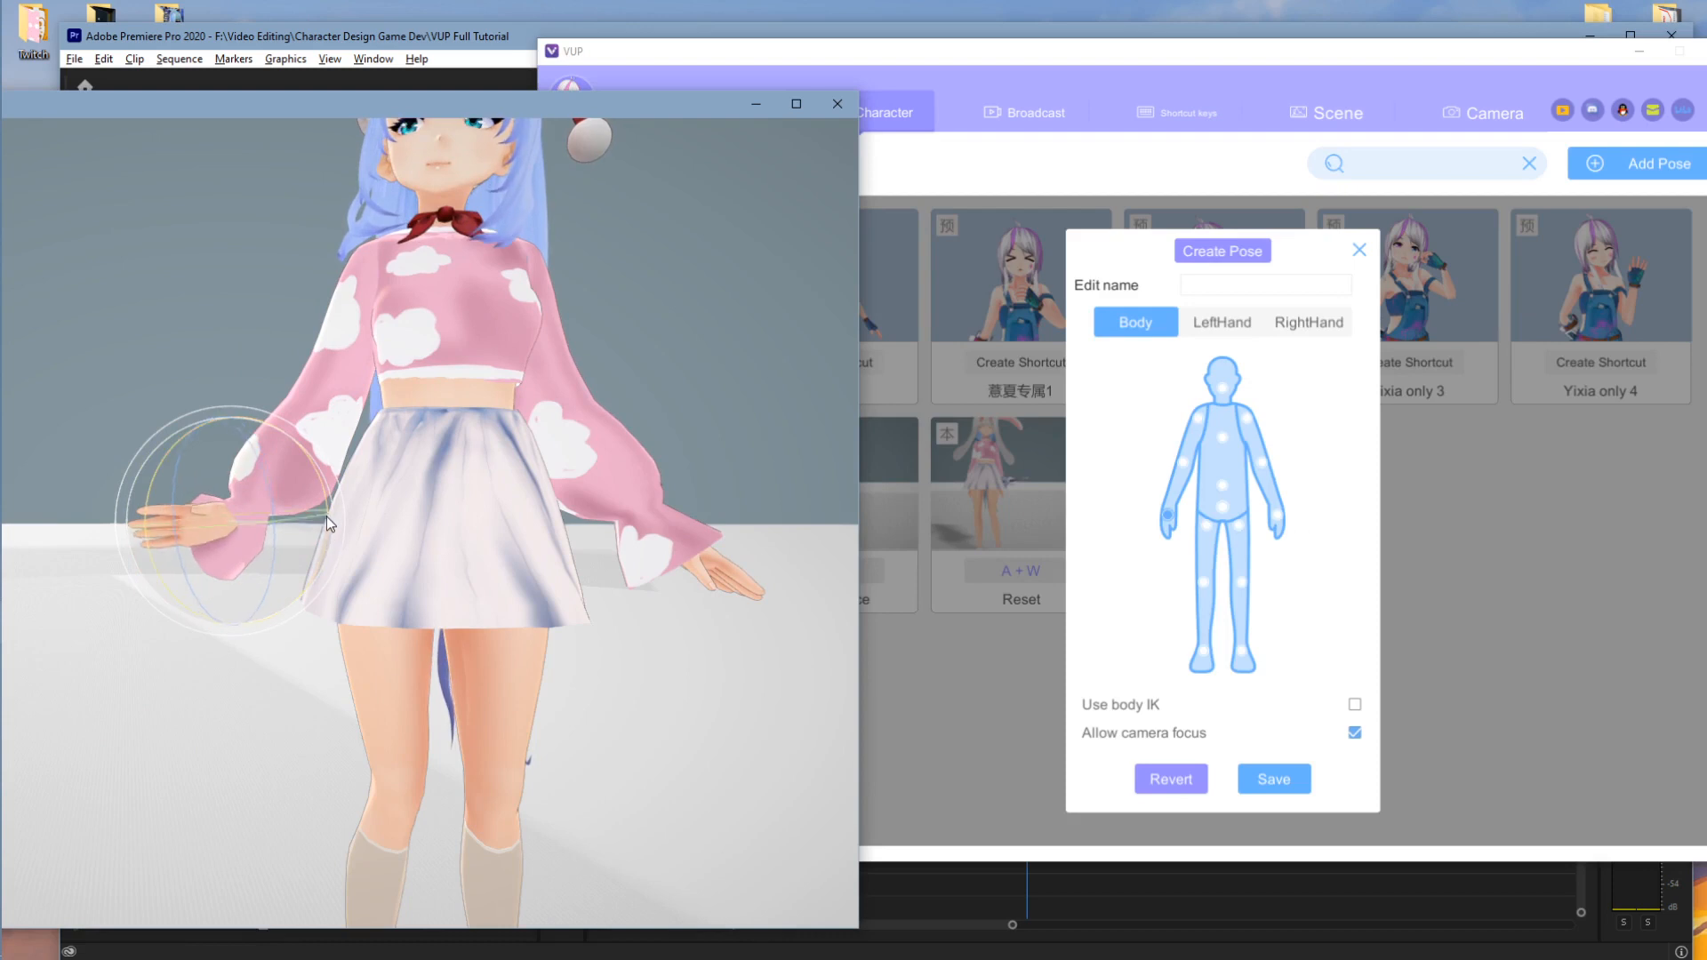
- Swing the left leg up at the hip and bend the lower leg back at the knee
click(1206, 527)
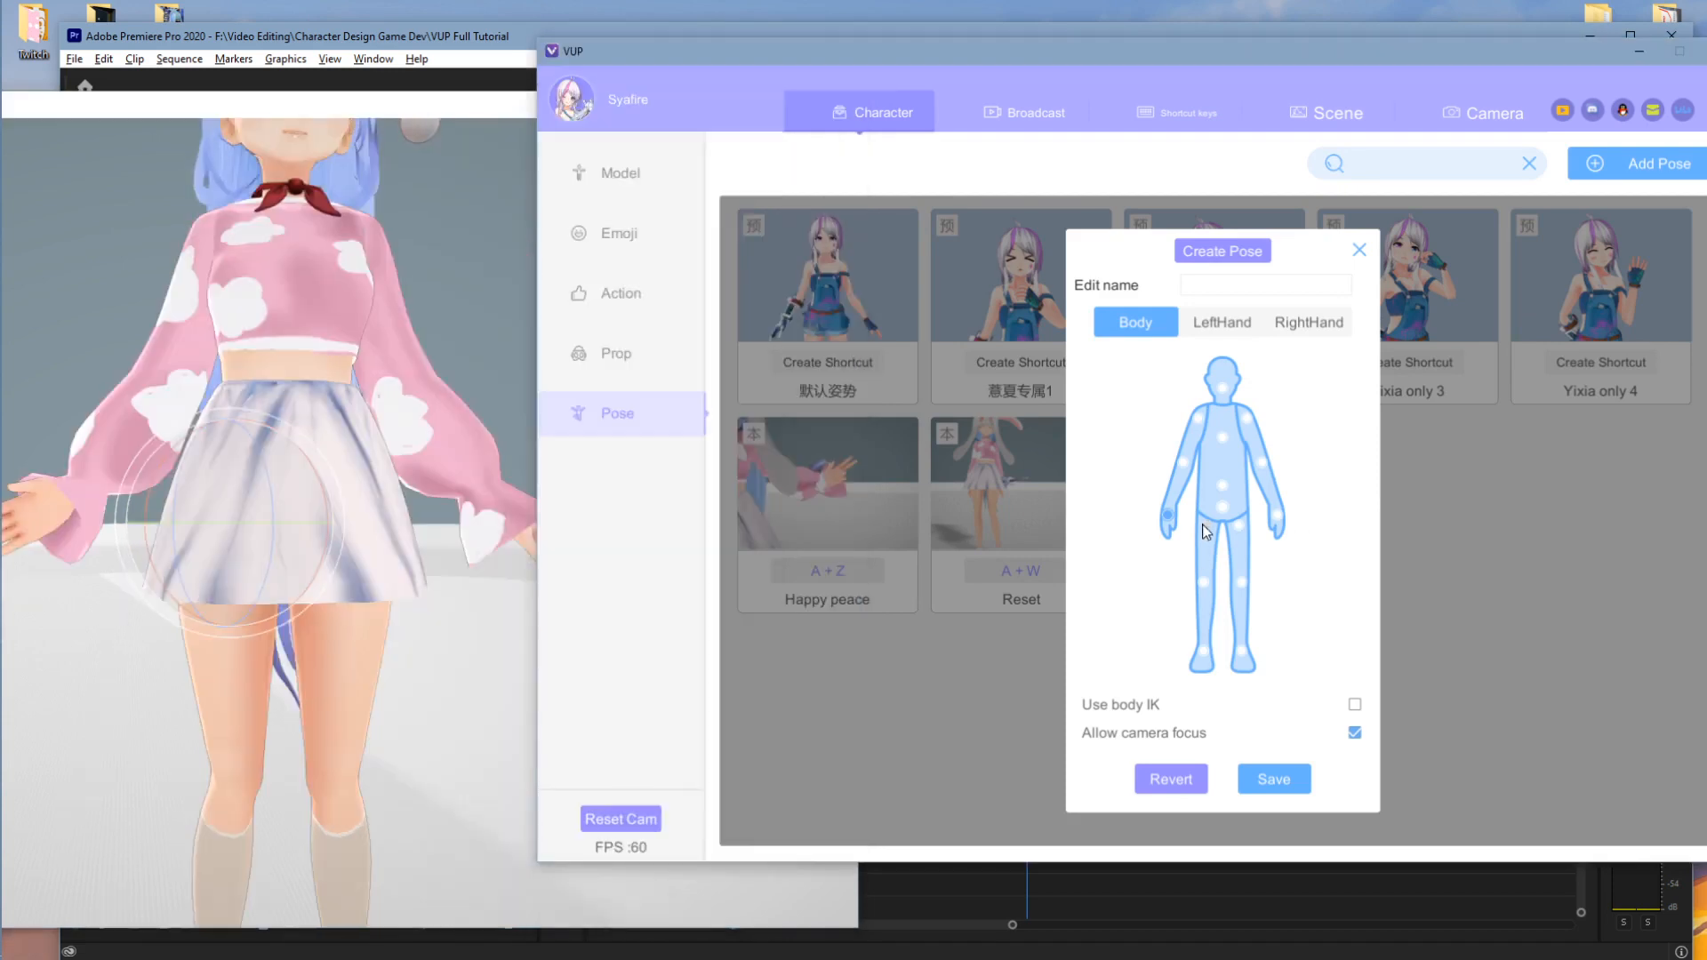
click(326, 560)
drag(318, 547, 256, 560)
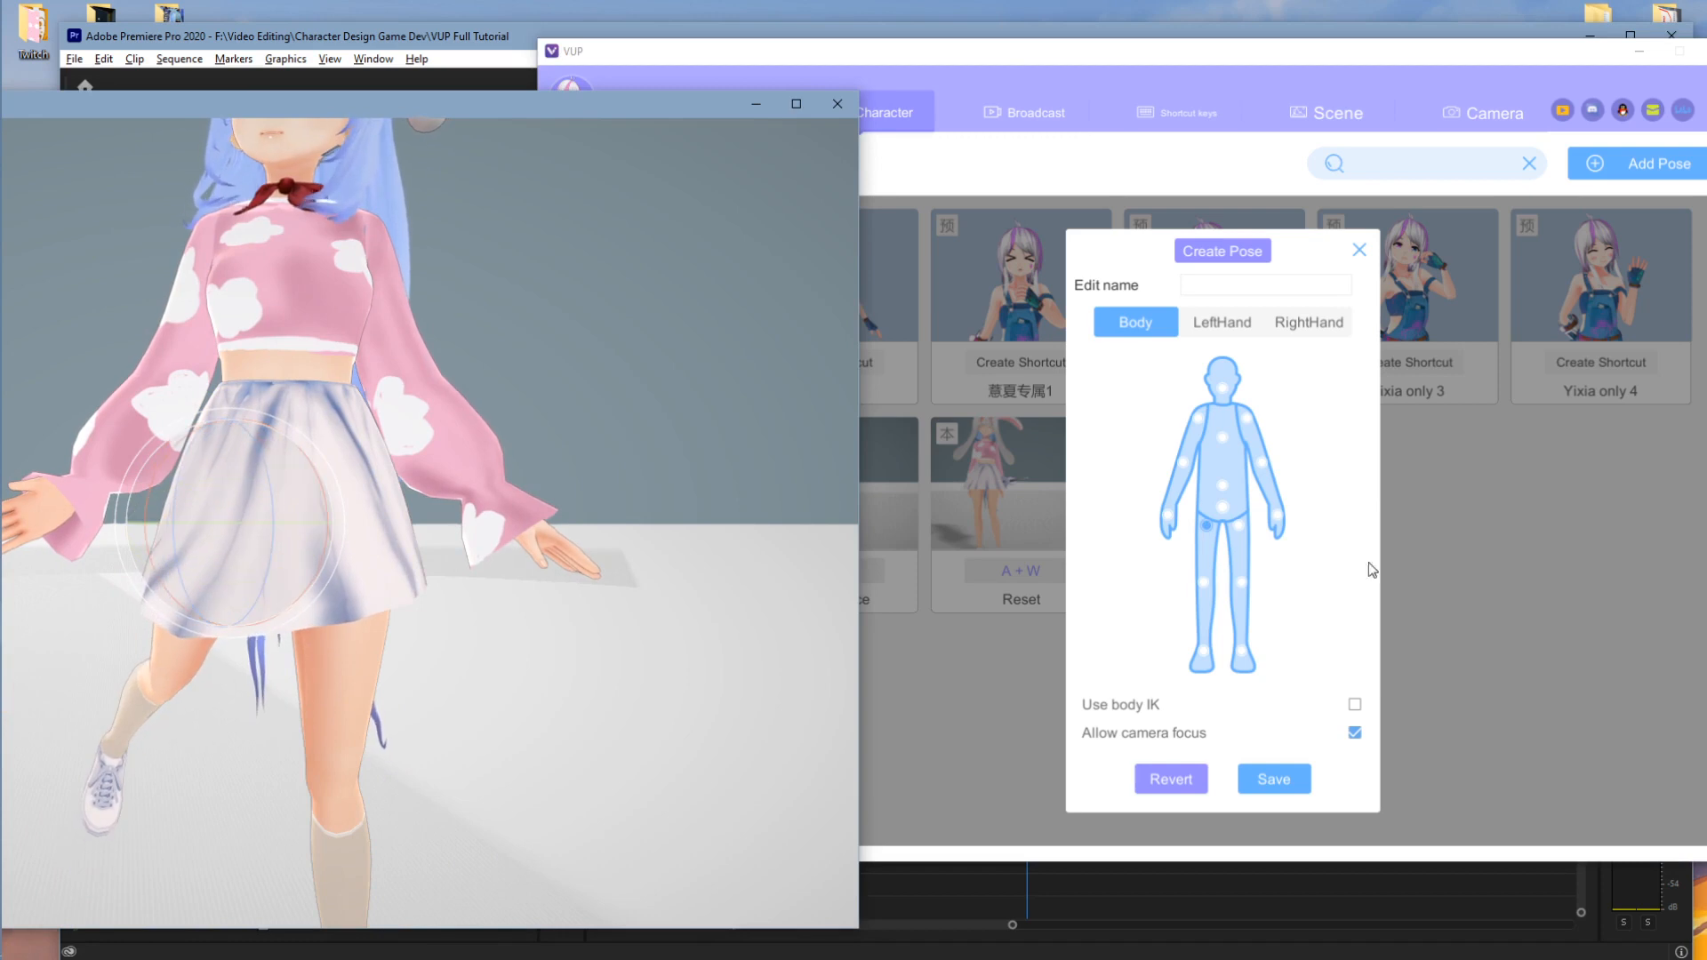
click(1204, 582)
click(271, 583)
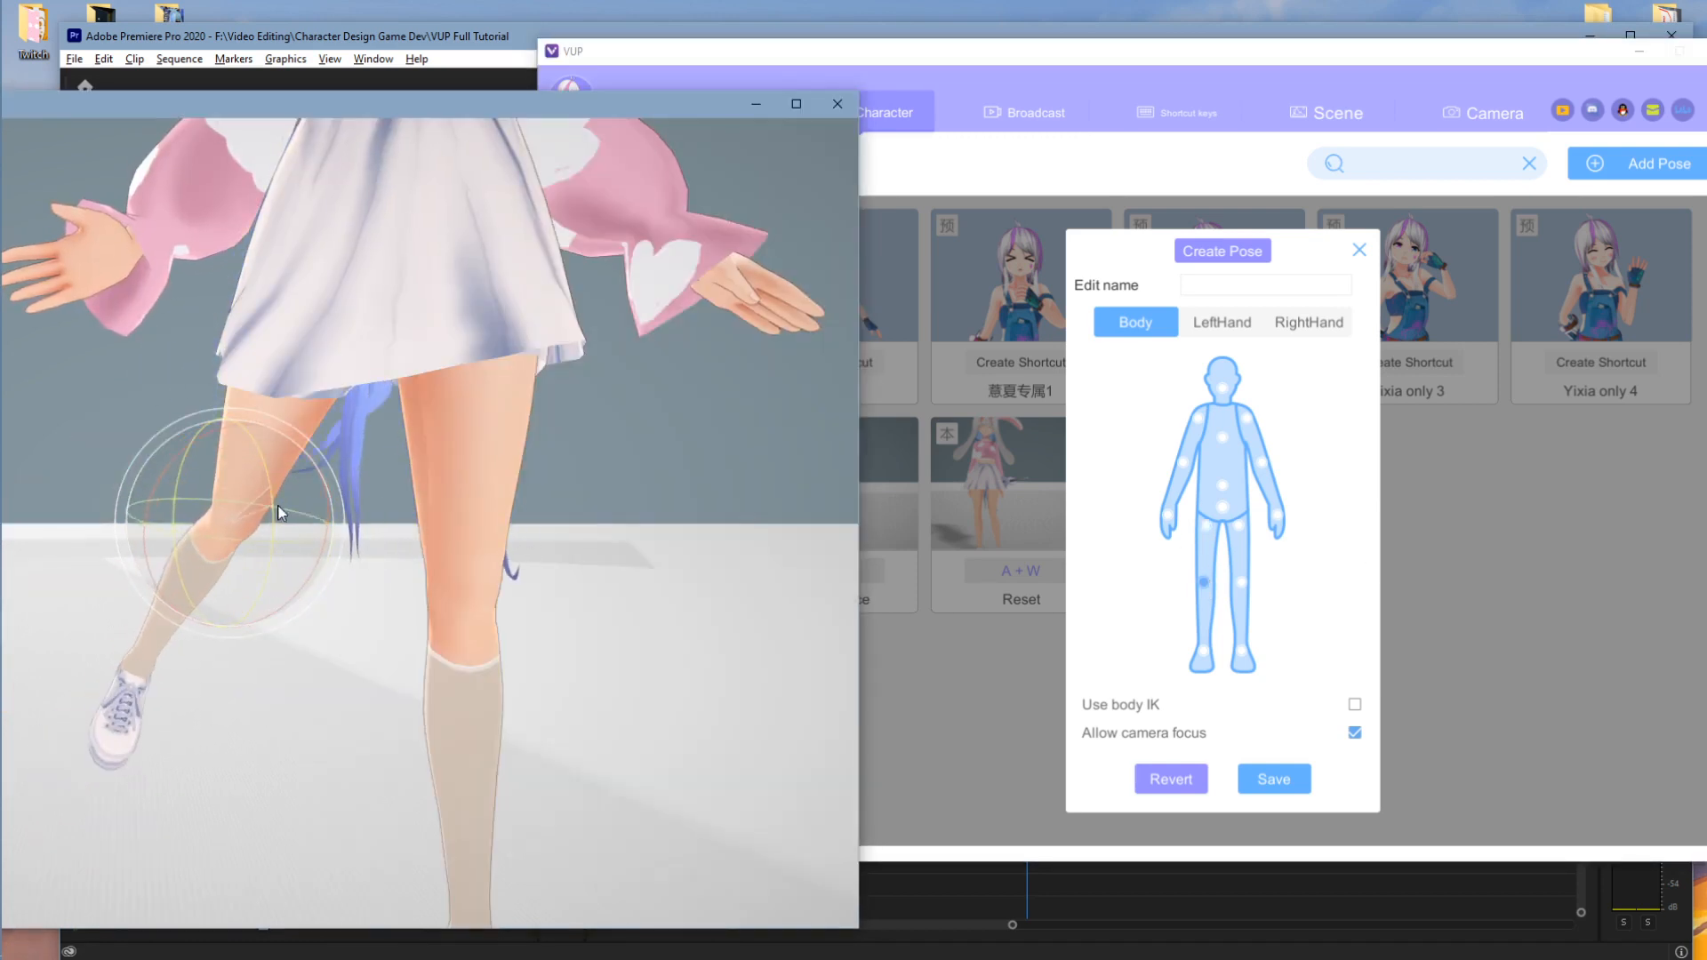
drag(264, 515, 250, 287)
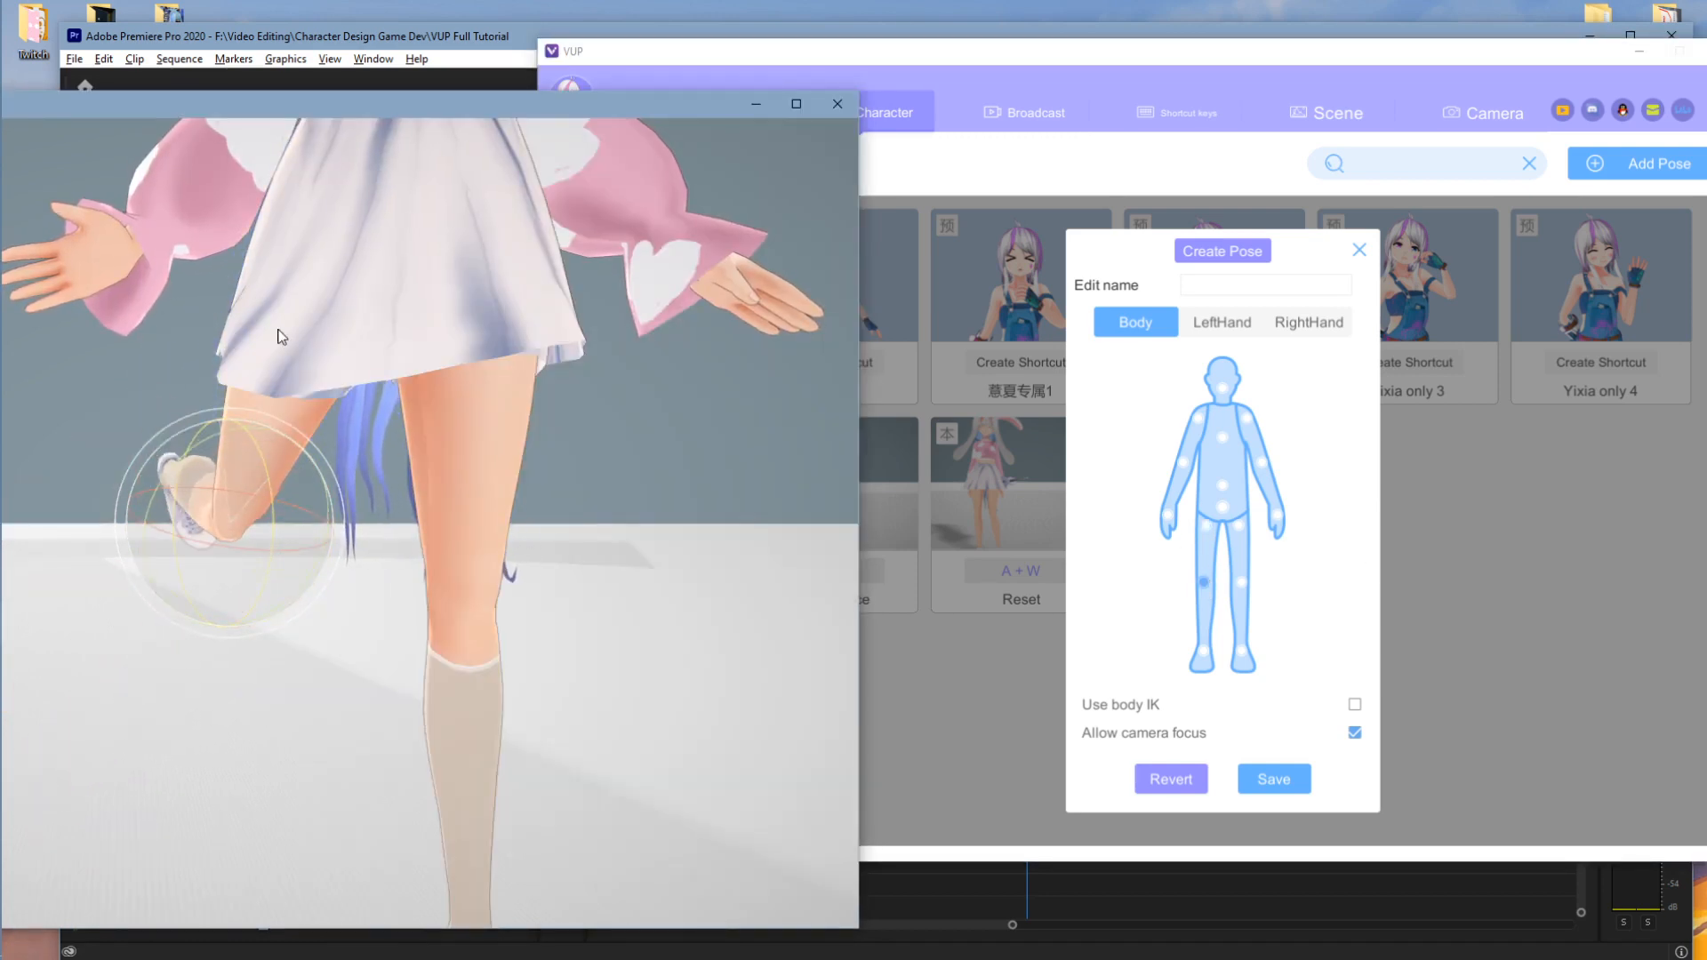
- Select the foot joint, orbit round to review the pose, then move to the left hand
click(297, 512)
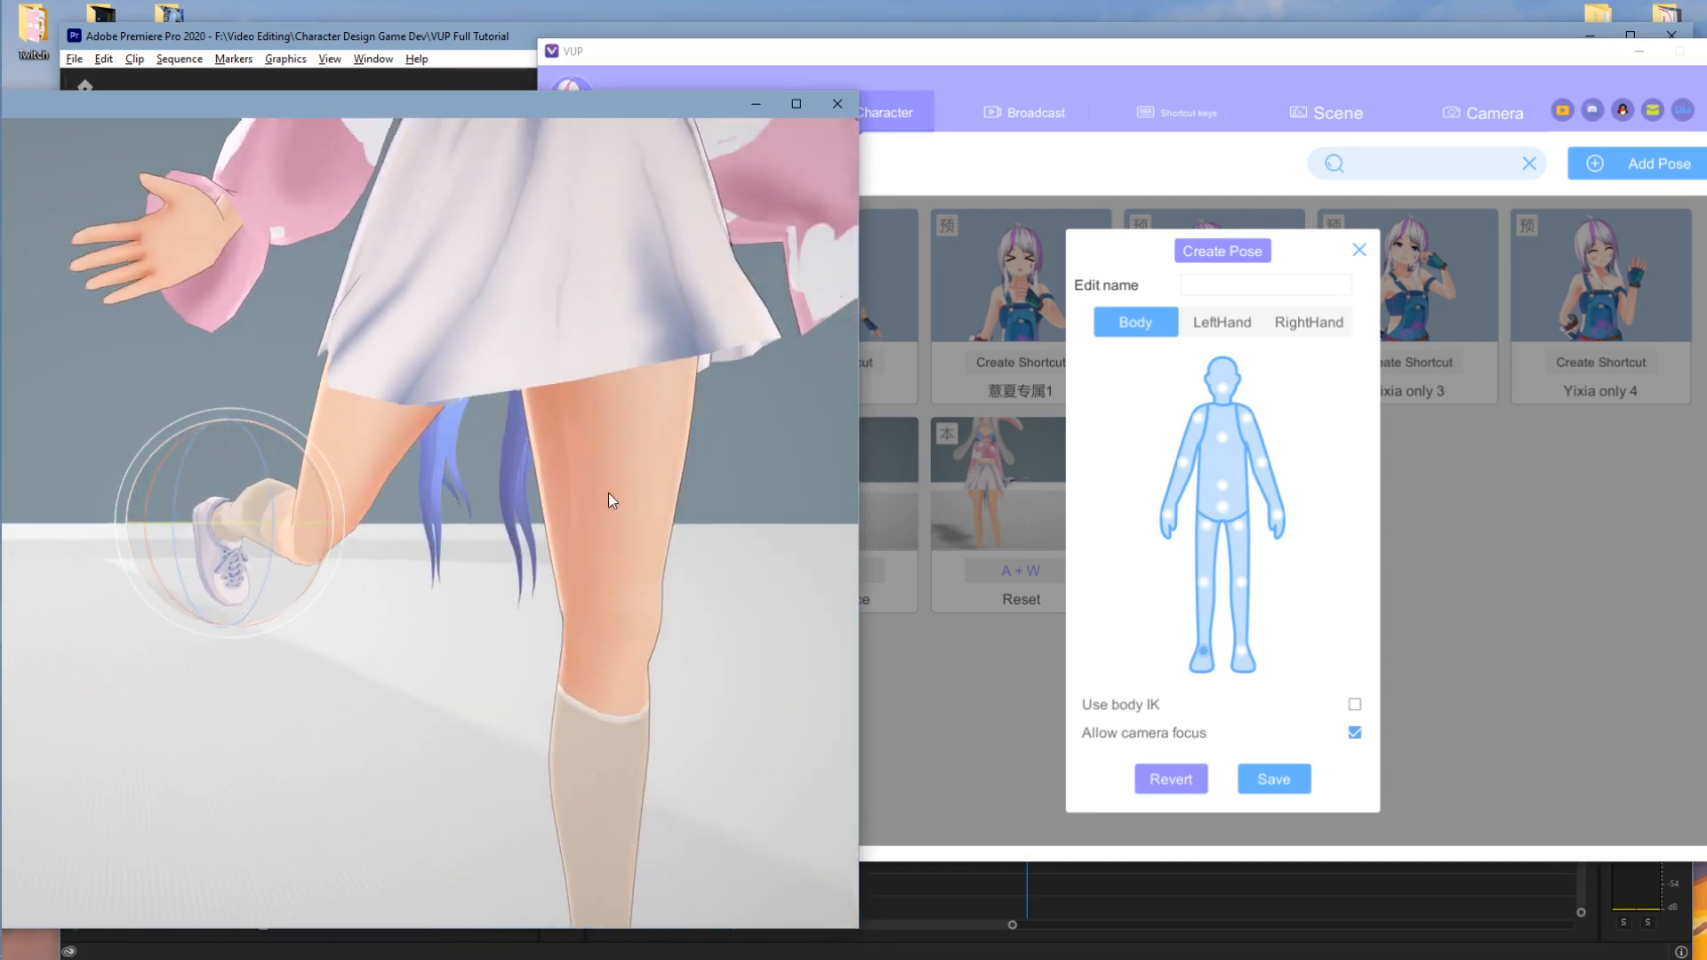
mouse_move(501, 568)
right_down()
mouse_move(790, 531)
mouse_move(617, 578)
mouse_move(561, 557)
mouse_move(493, 571)
mouse_move(522, 591)
right_up()
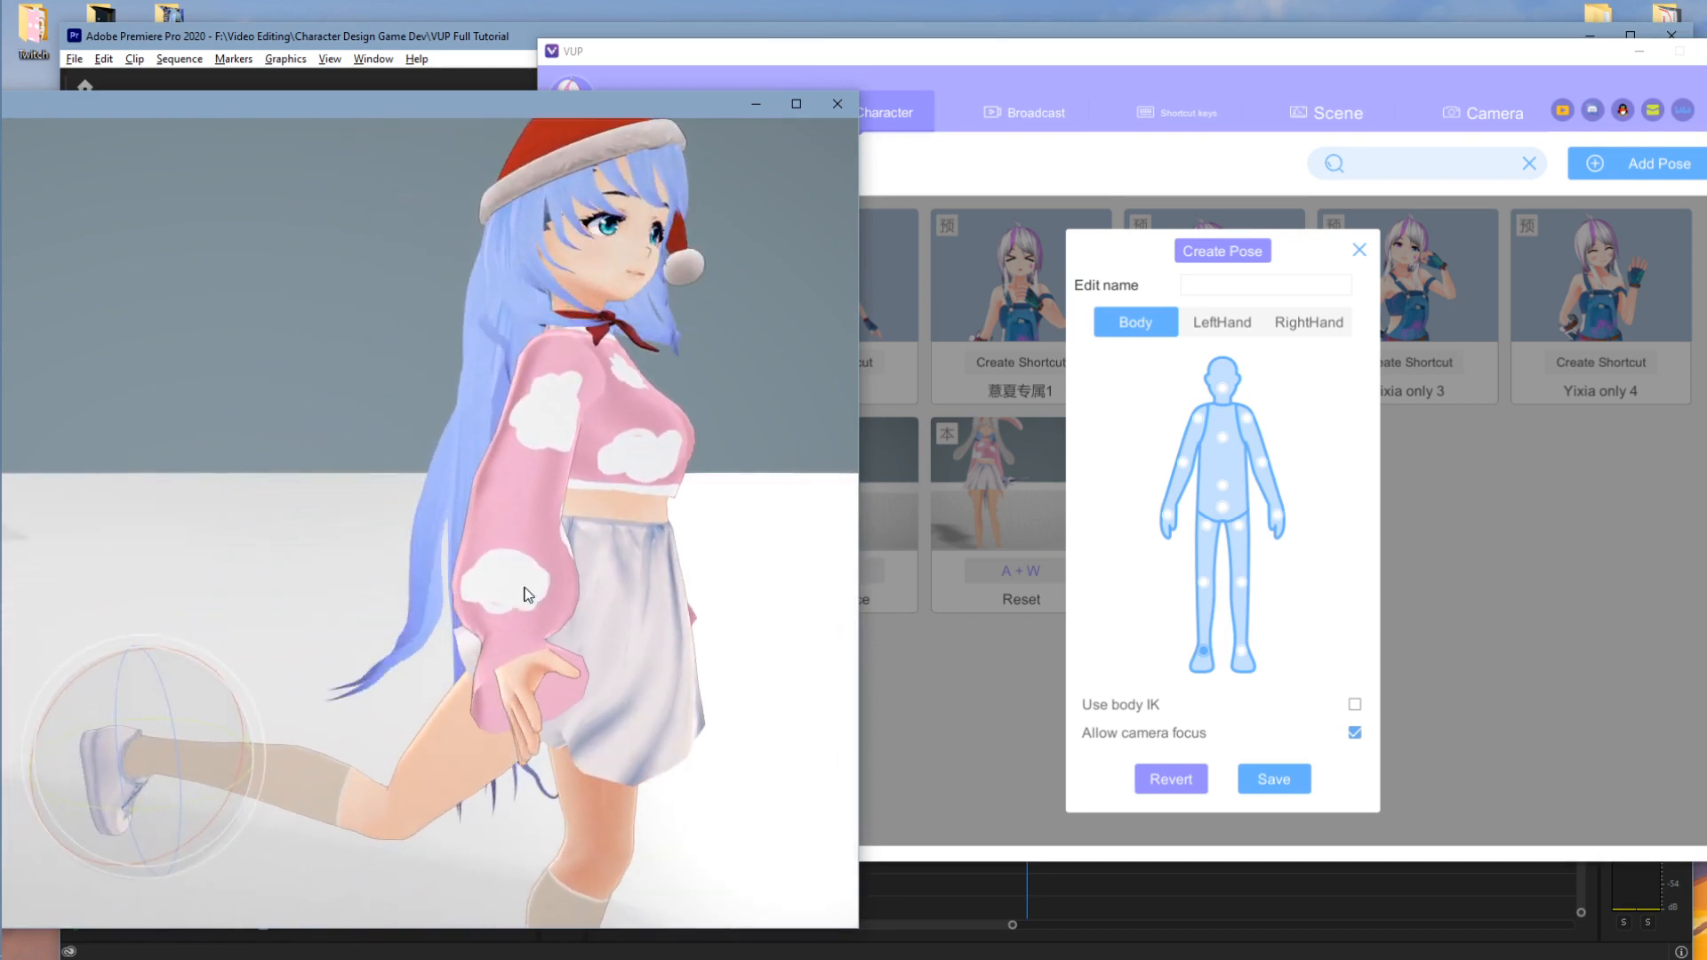
mouse_move(653, 548)
right_down()
mouse_move(566, 574)
mouse_move(675, 569)
right_up()
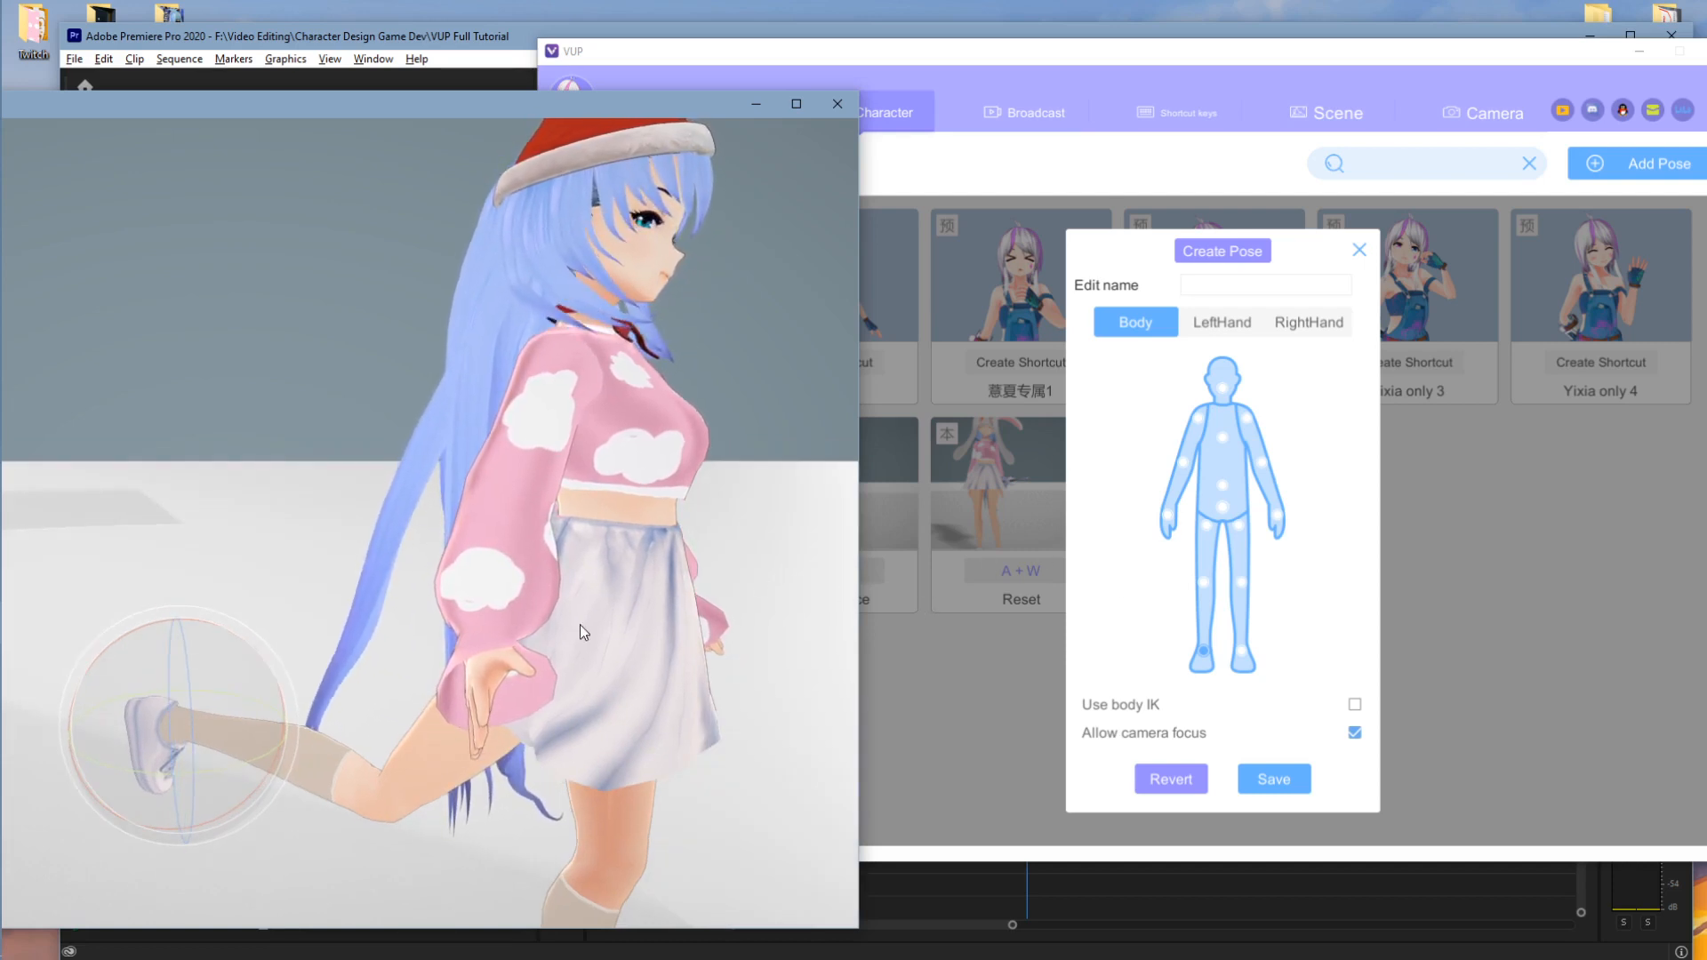
right_drag(752, 590, 650, 548)
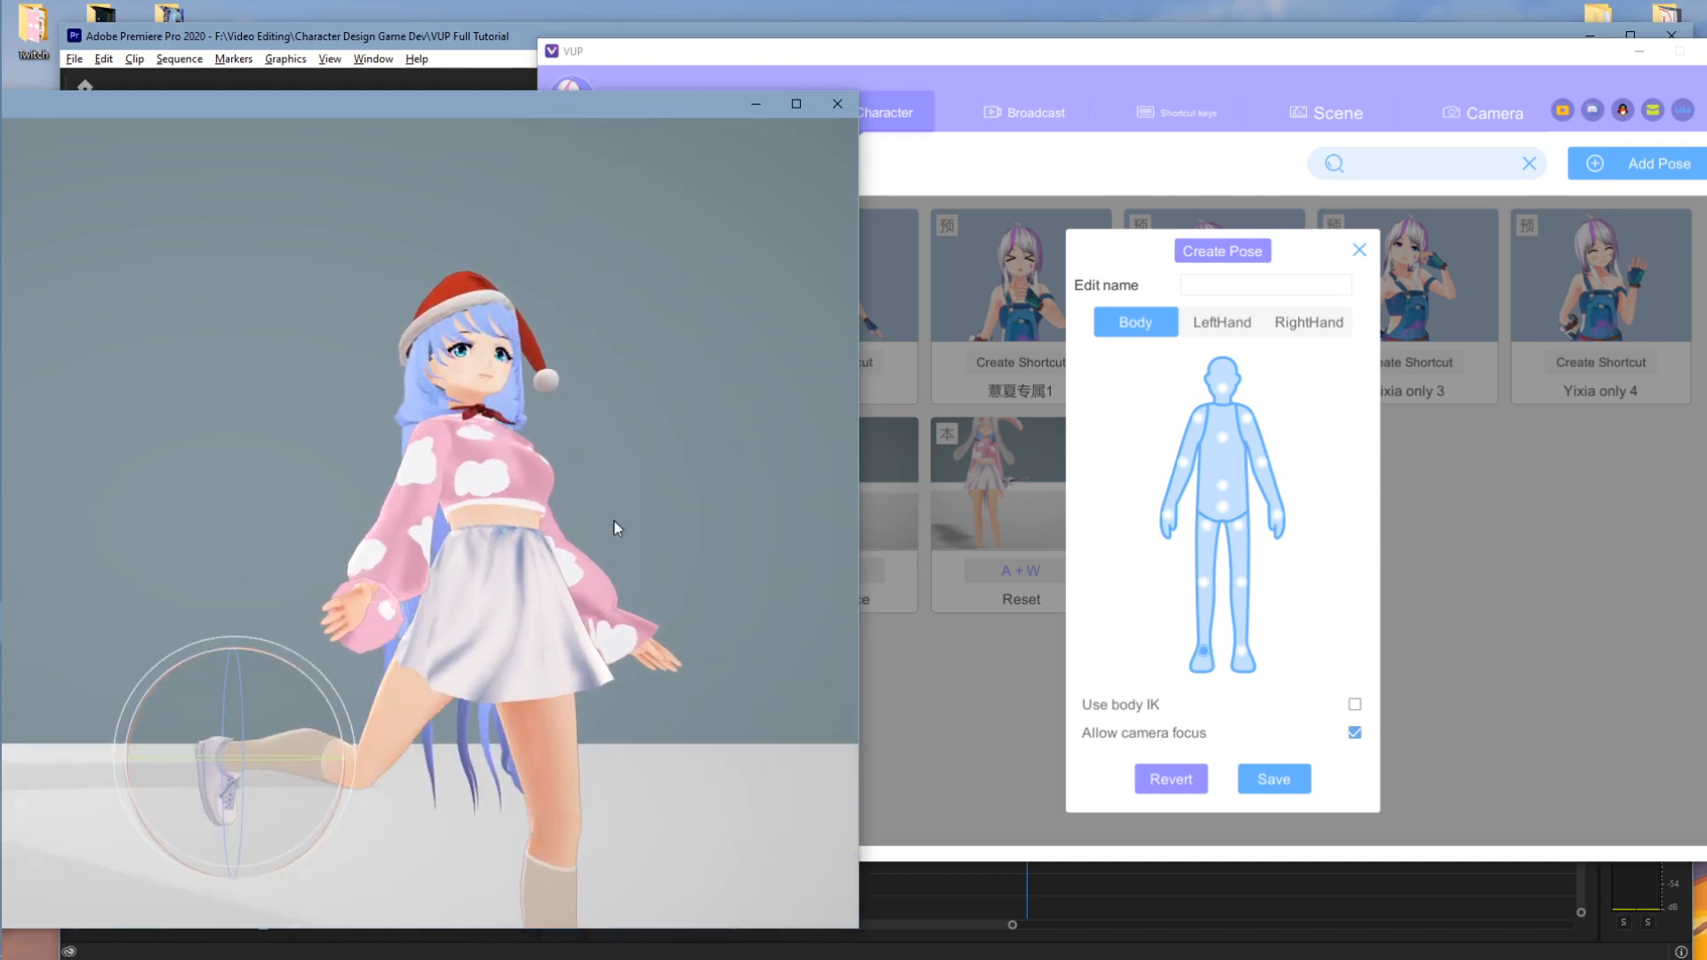
scroll(606, 556, up, 5)
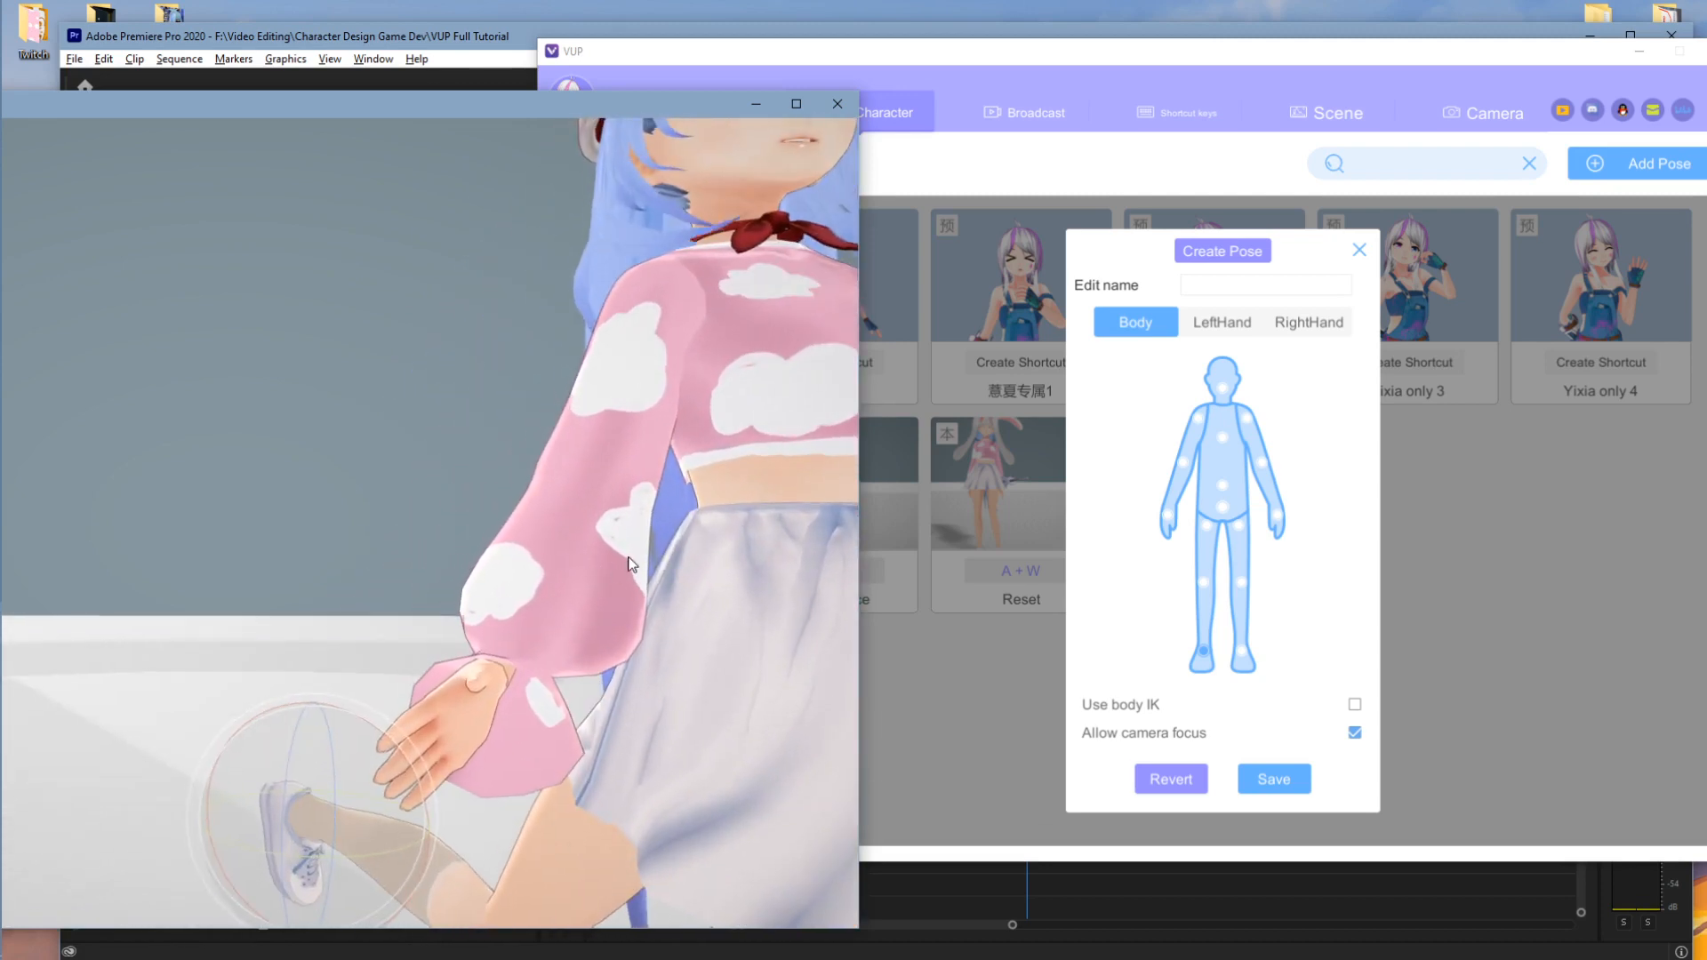
click(1234, 326)
click(332, 445)
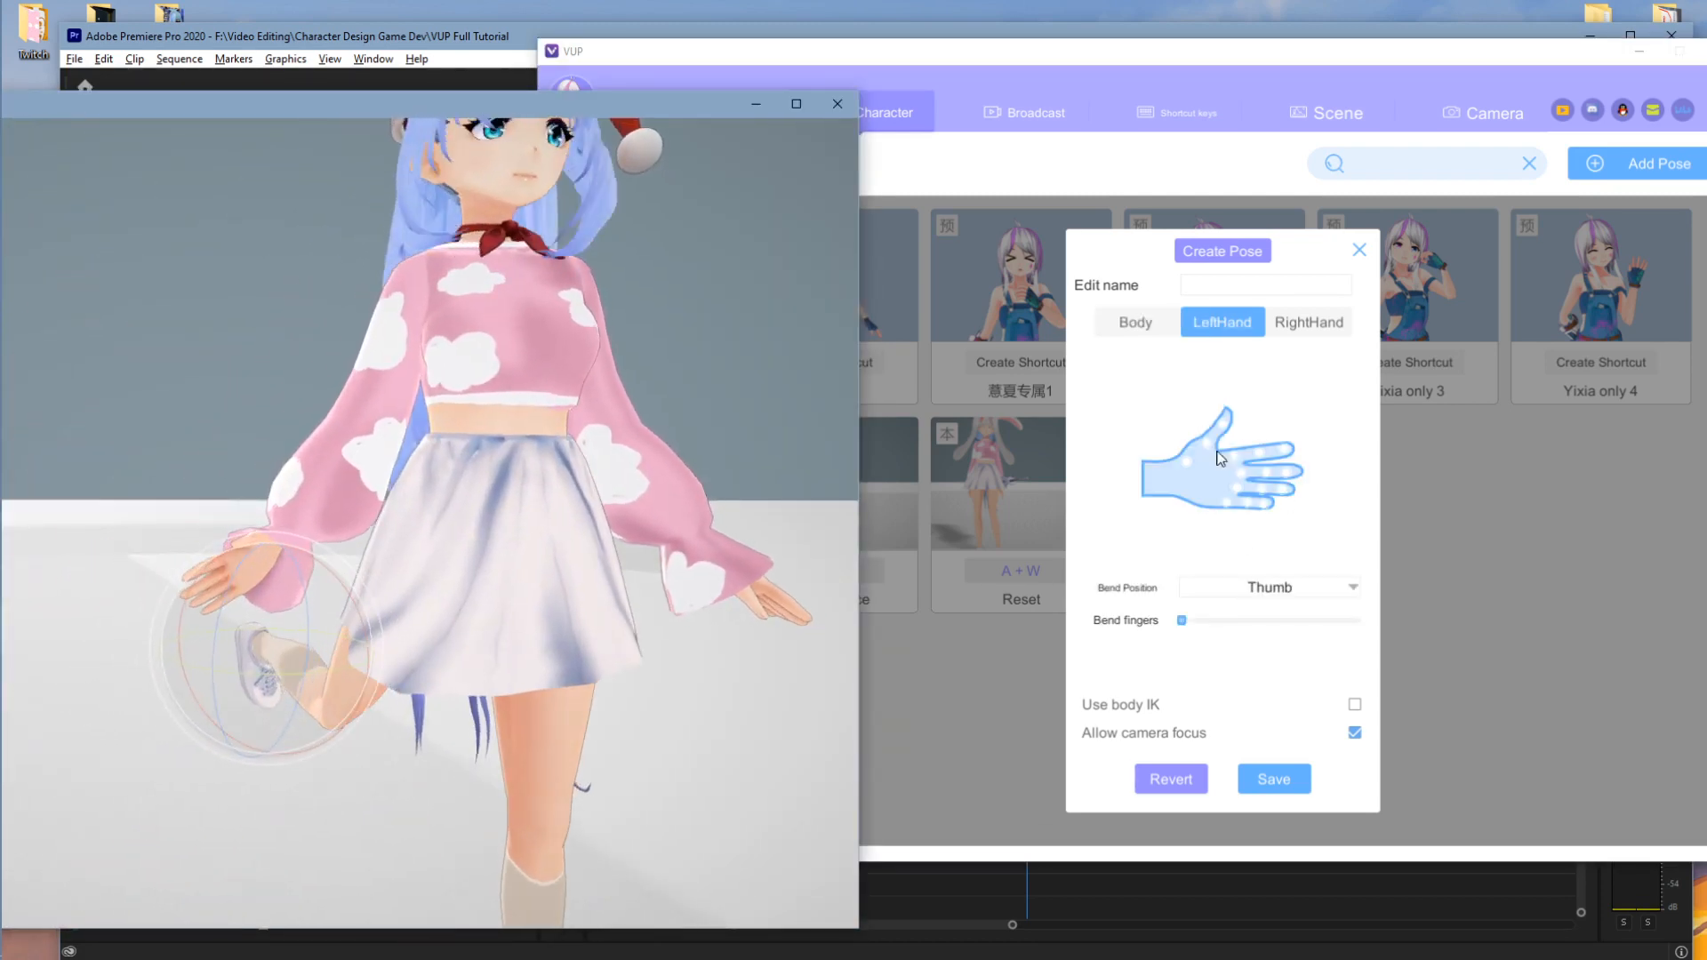
- Bend the left middle finger to point forward, then move to the right hand and pose name
click(1032, 489)
click(271, 473)
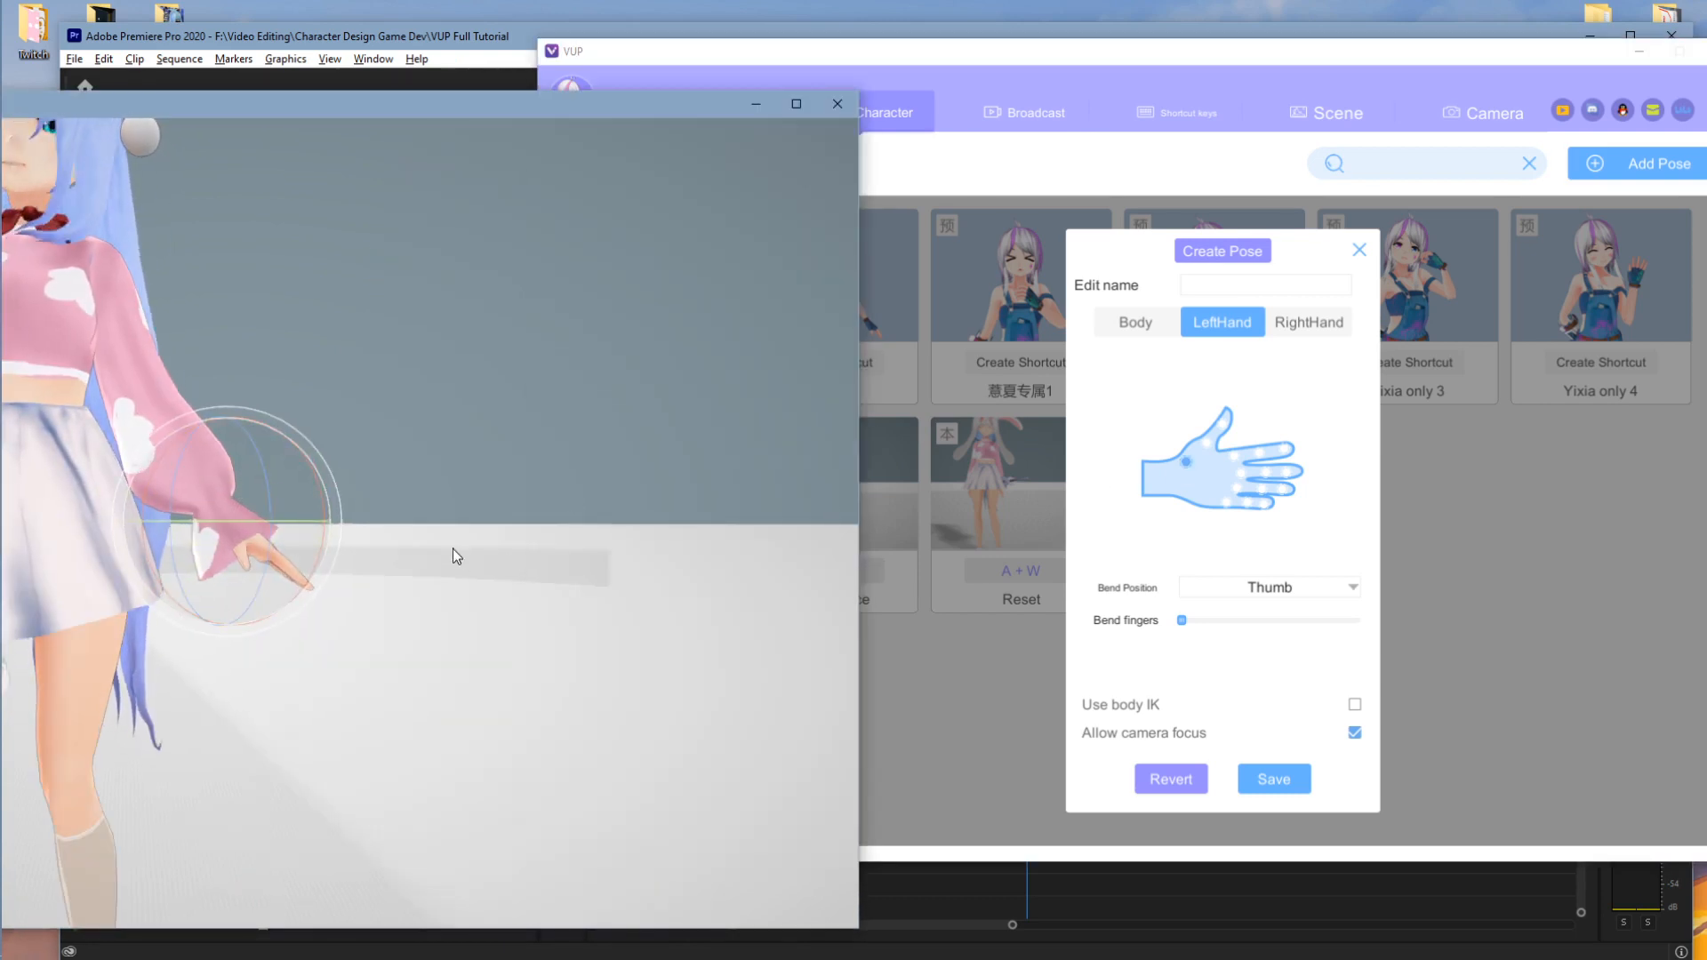
click(1240, 473)
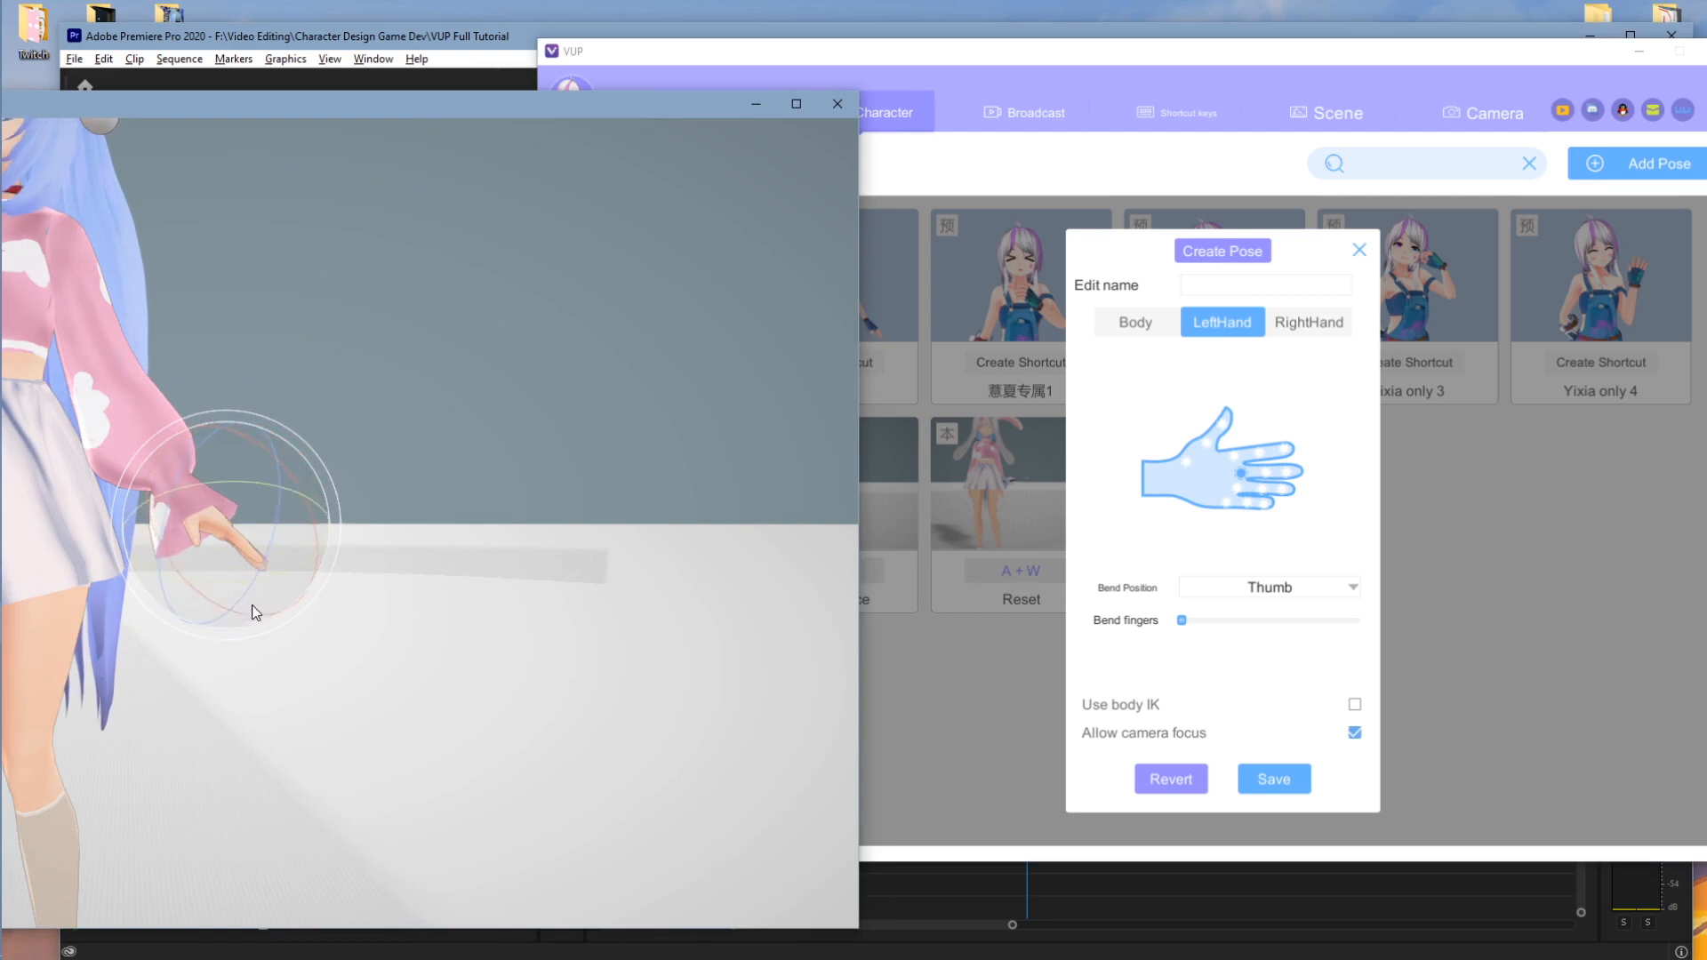
drag(237, 635, 459, 464)
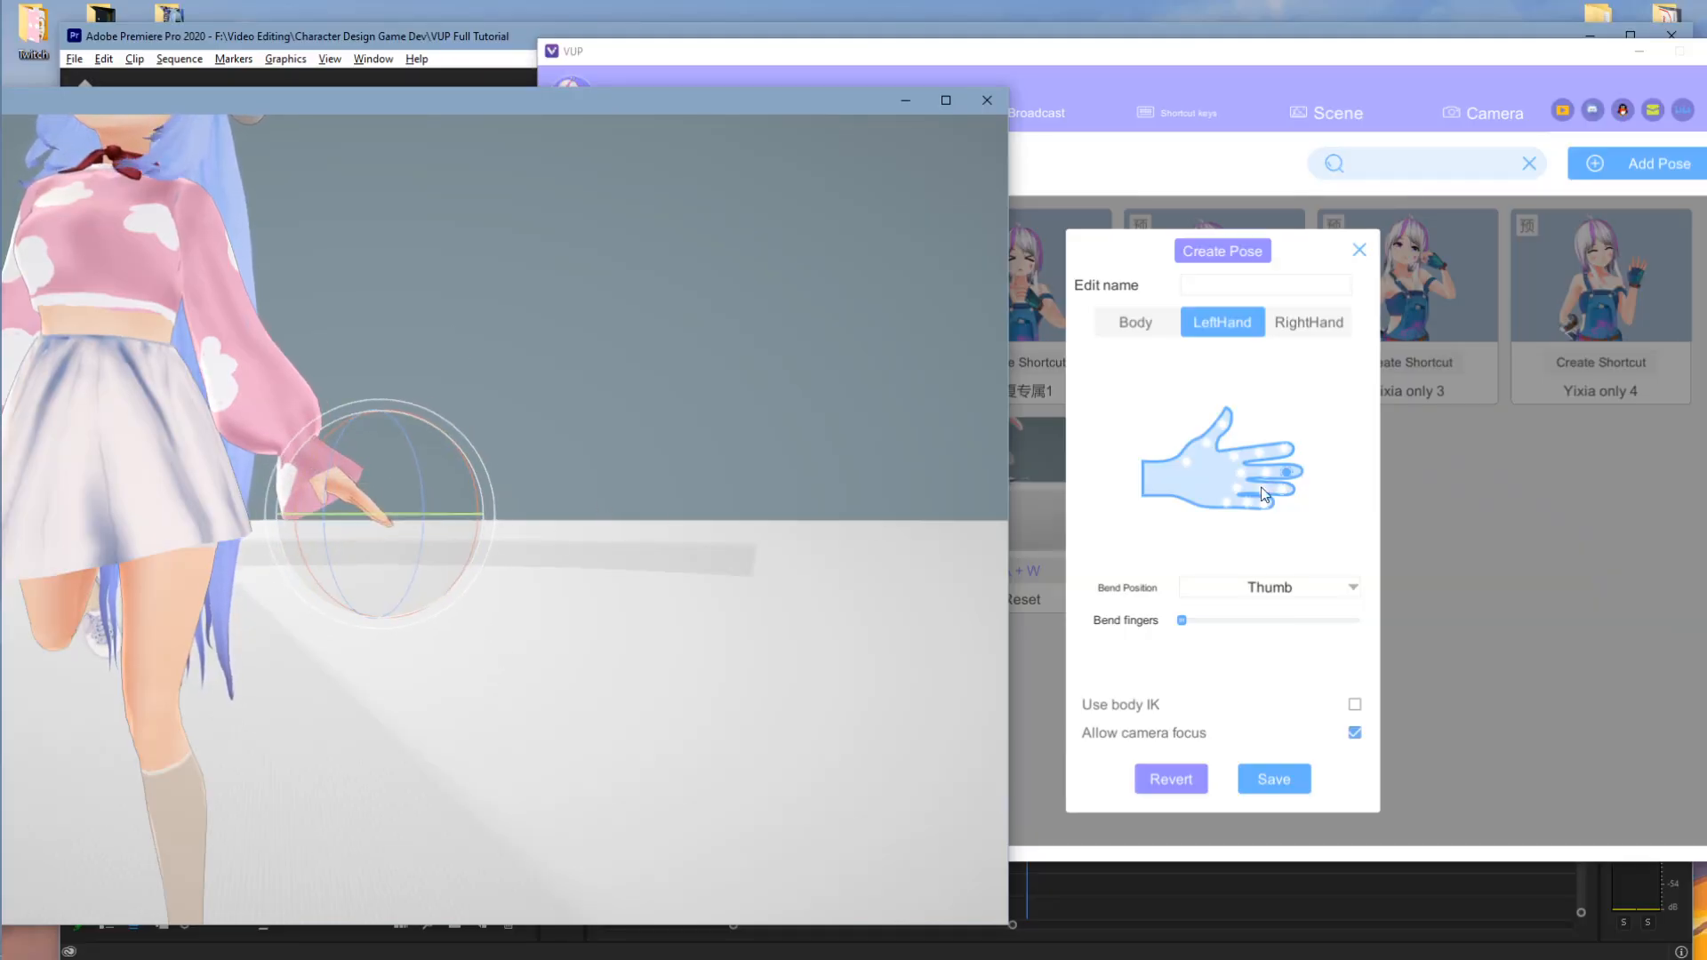
click(1309, 322)
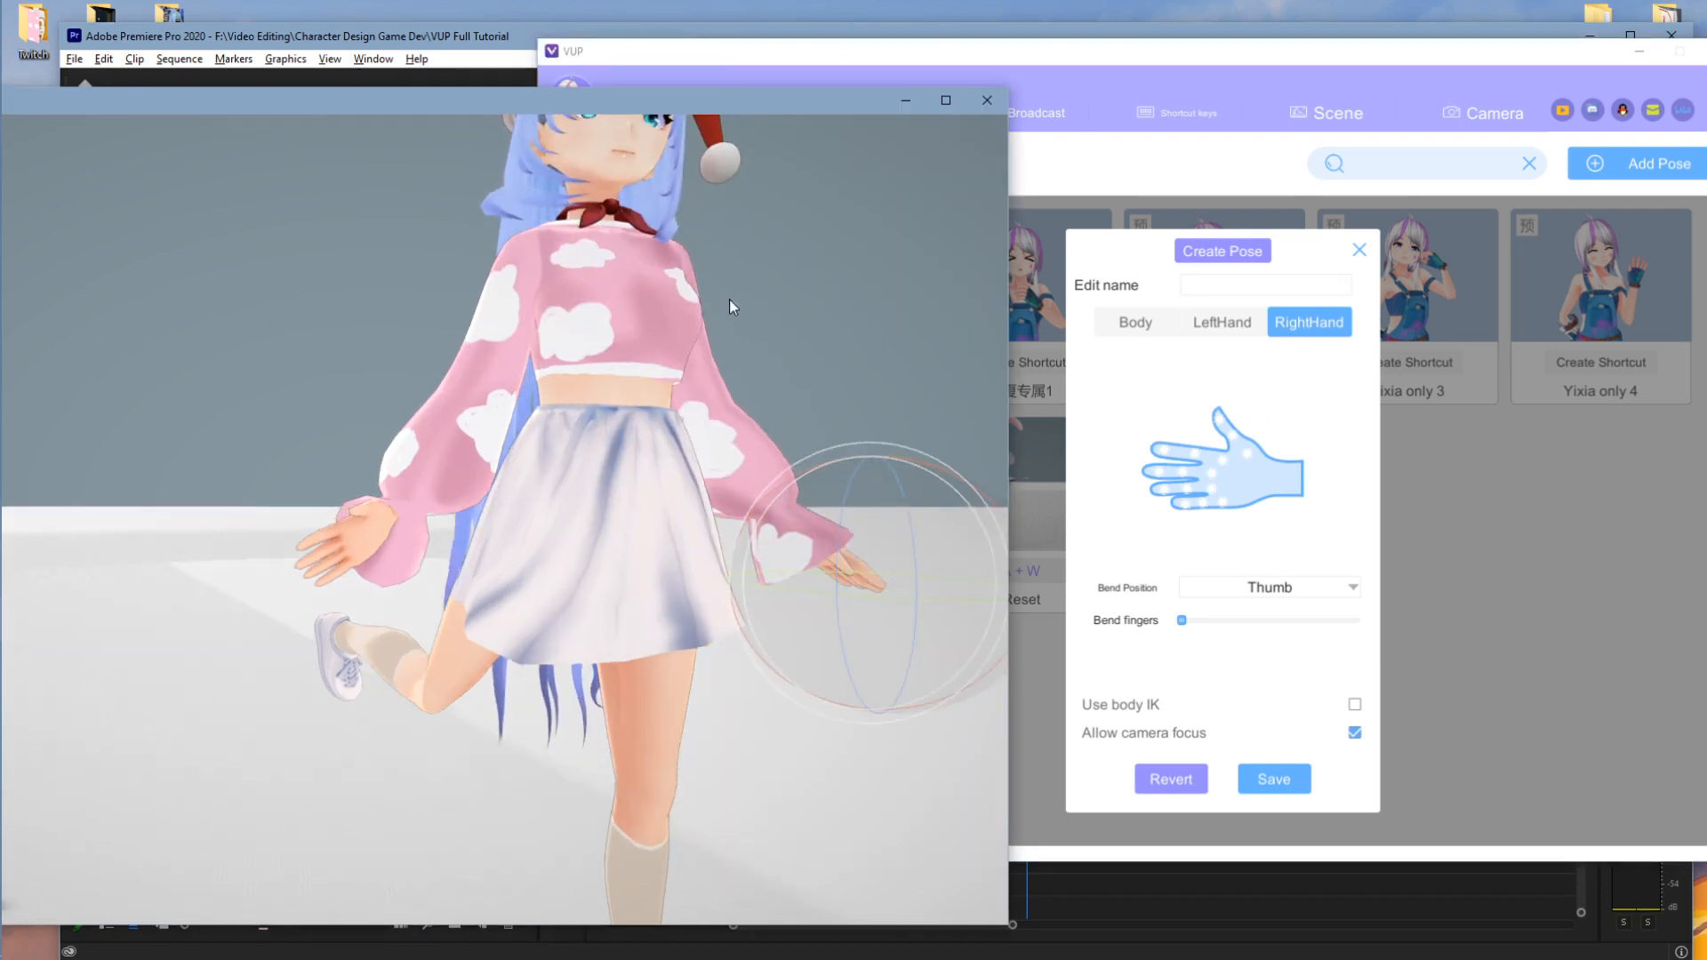
click(1235, 287)
- Save the custom pose as 'Test', apply it to the avatar, and show the shortcut key settings
text(Test)
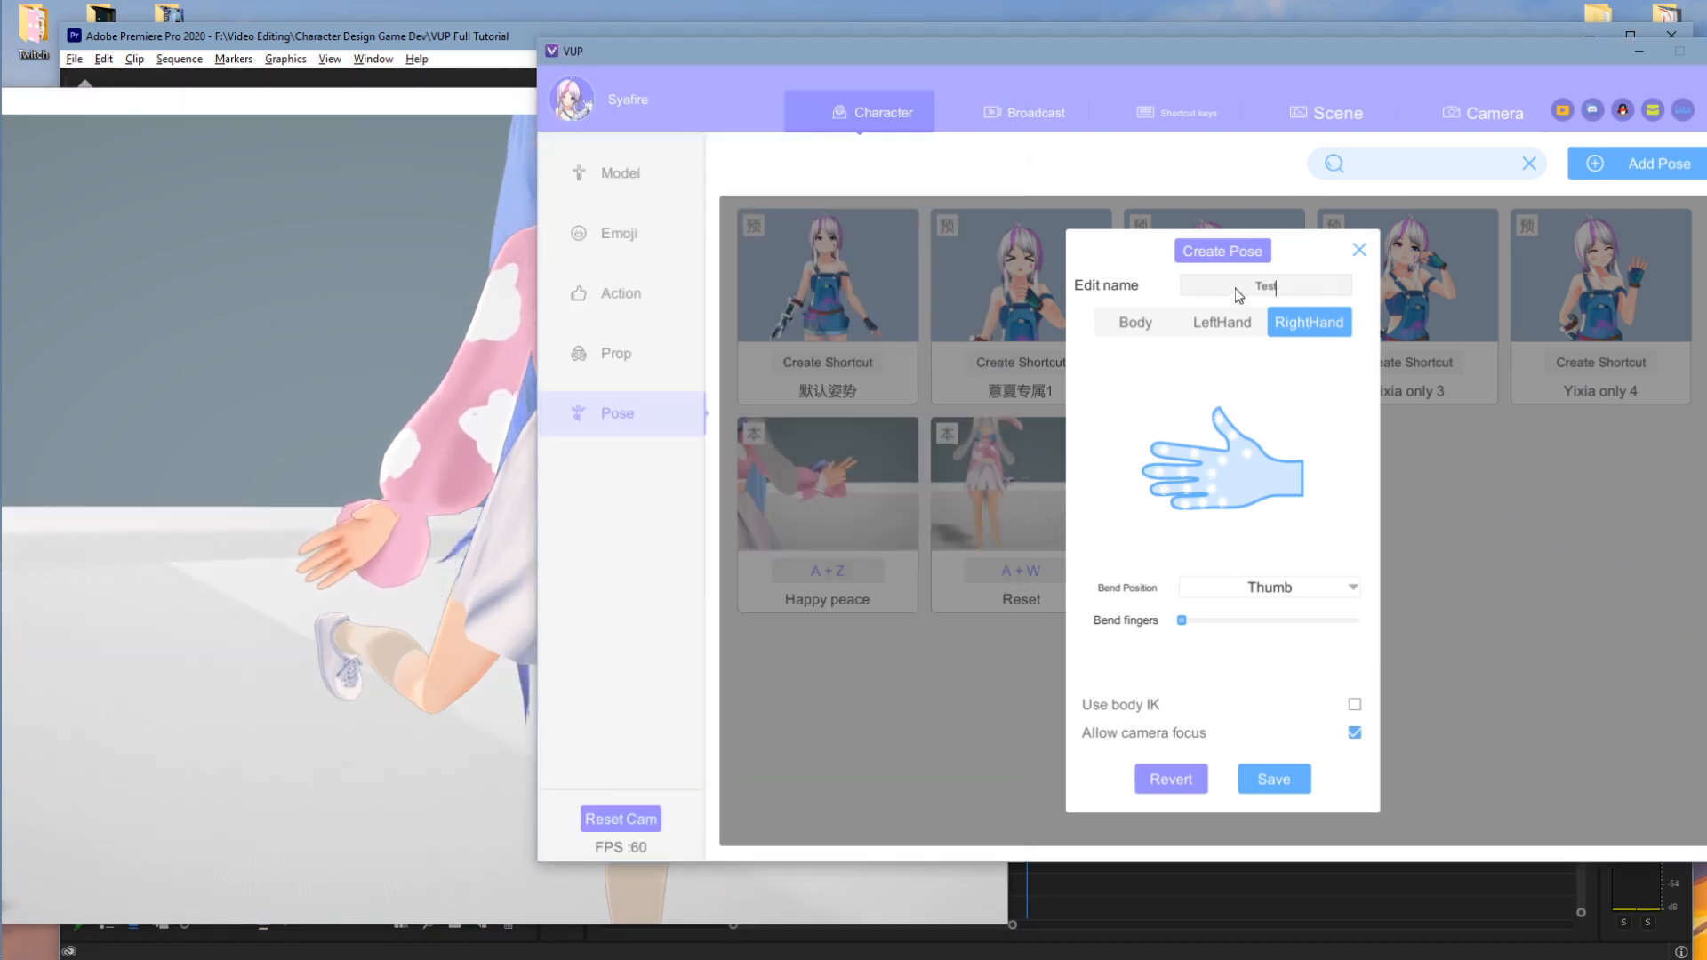
click(1277, 780)
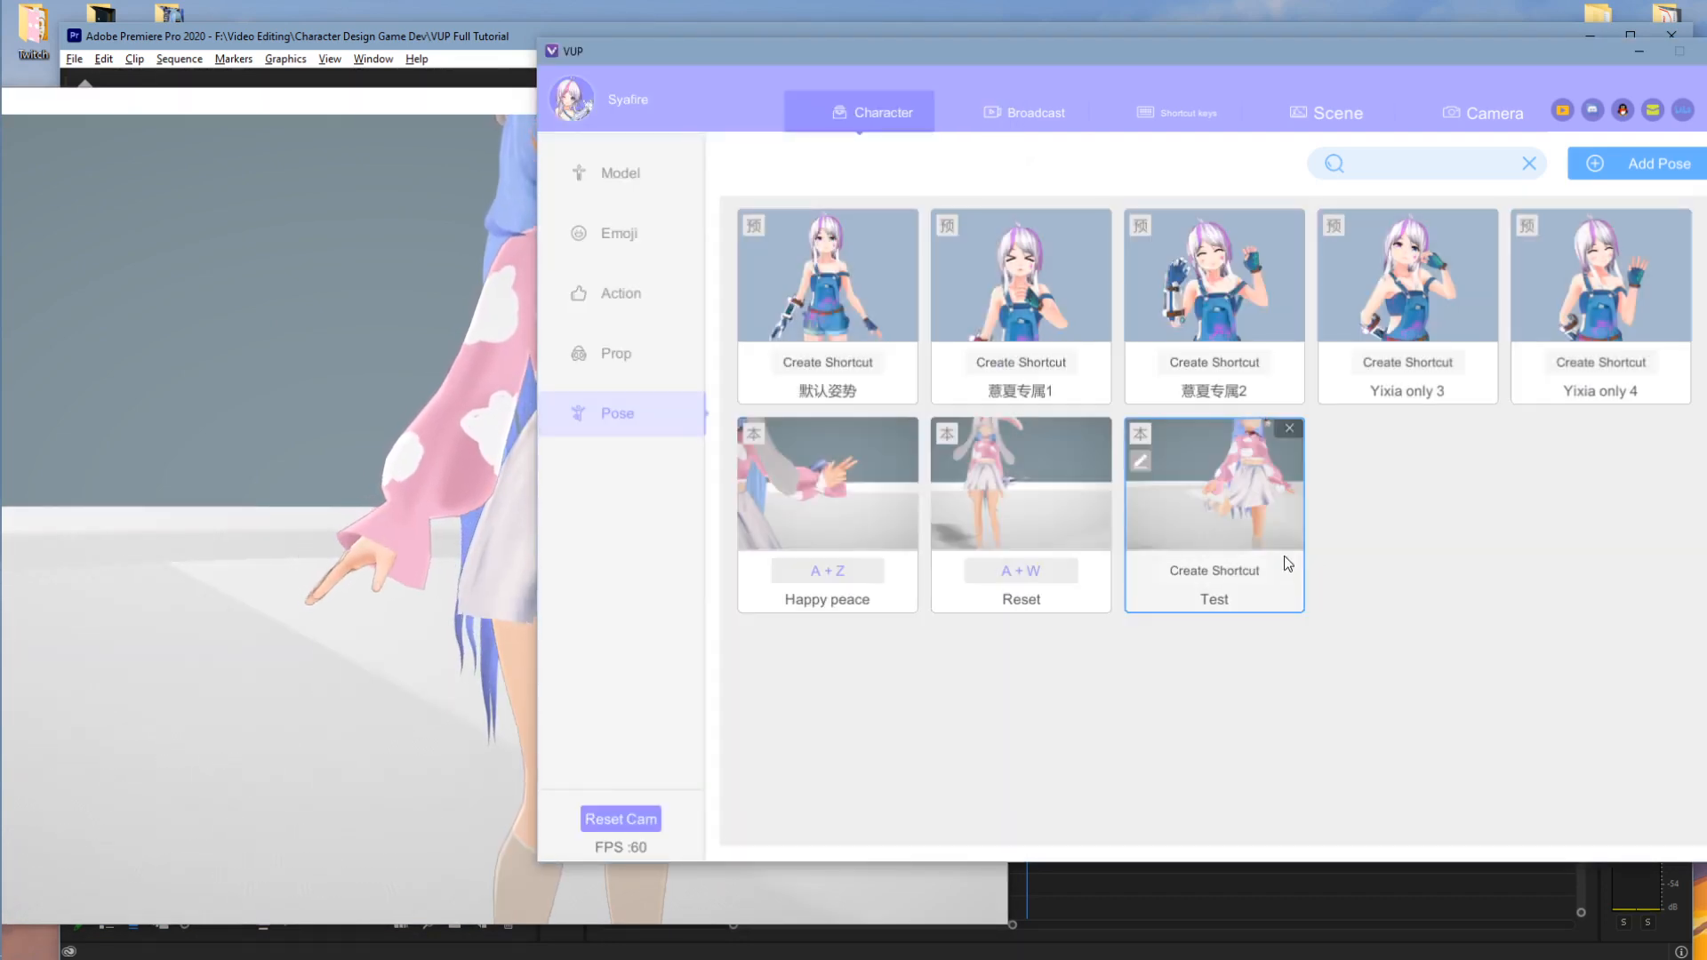
click(1256, 513)
click(294, 557)
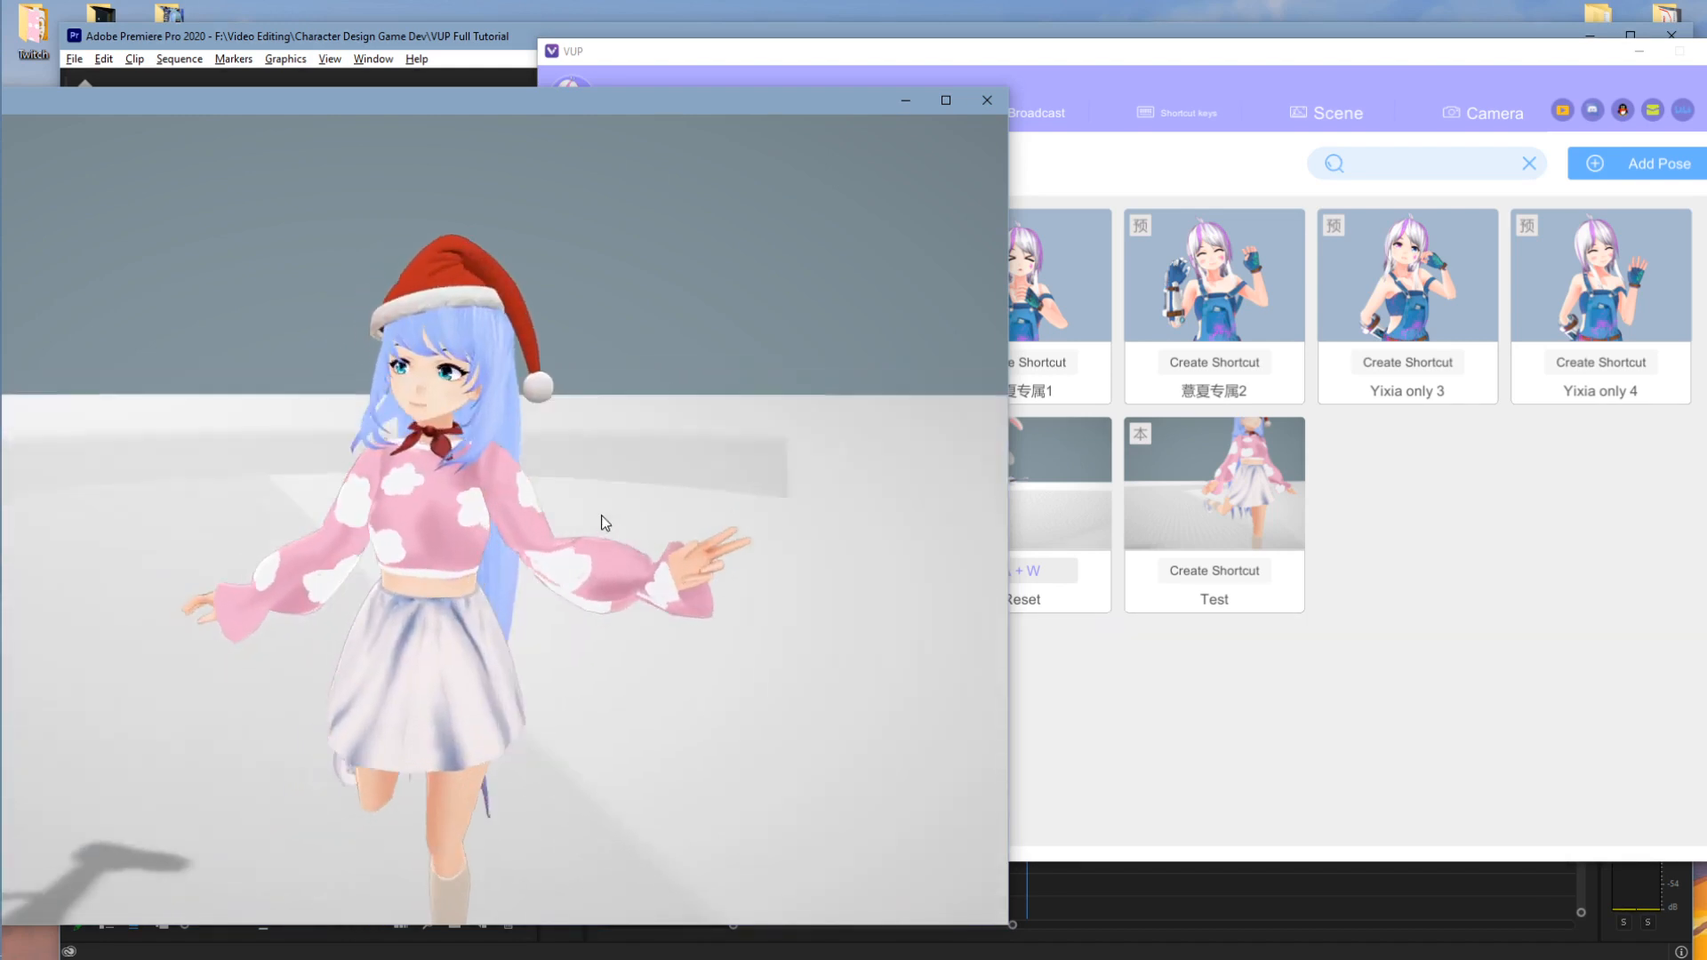
click(1448, 537)
click(1186, 105)
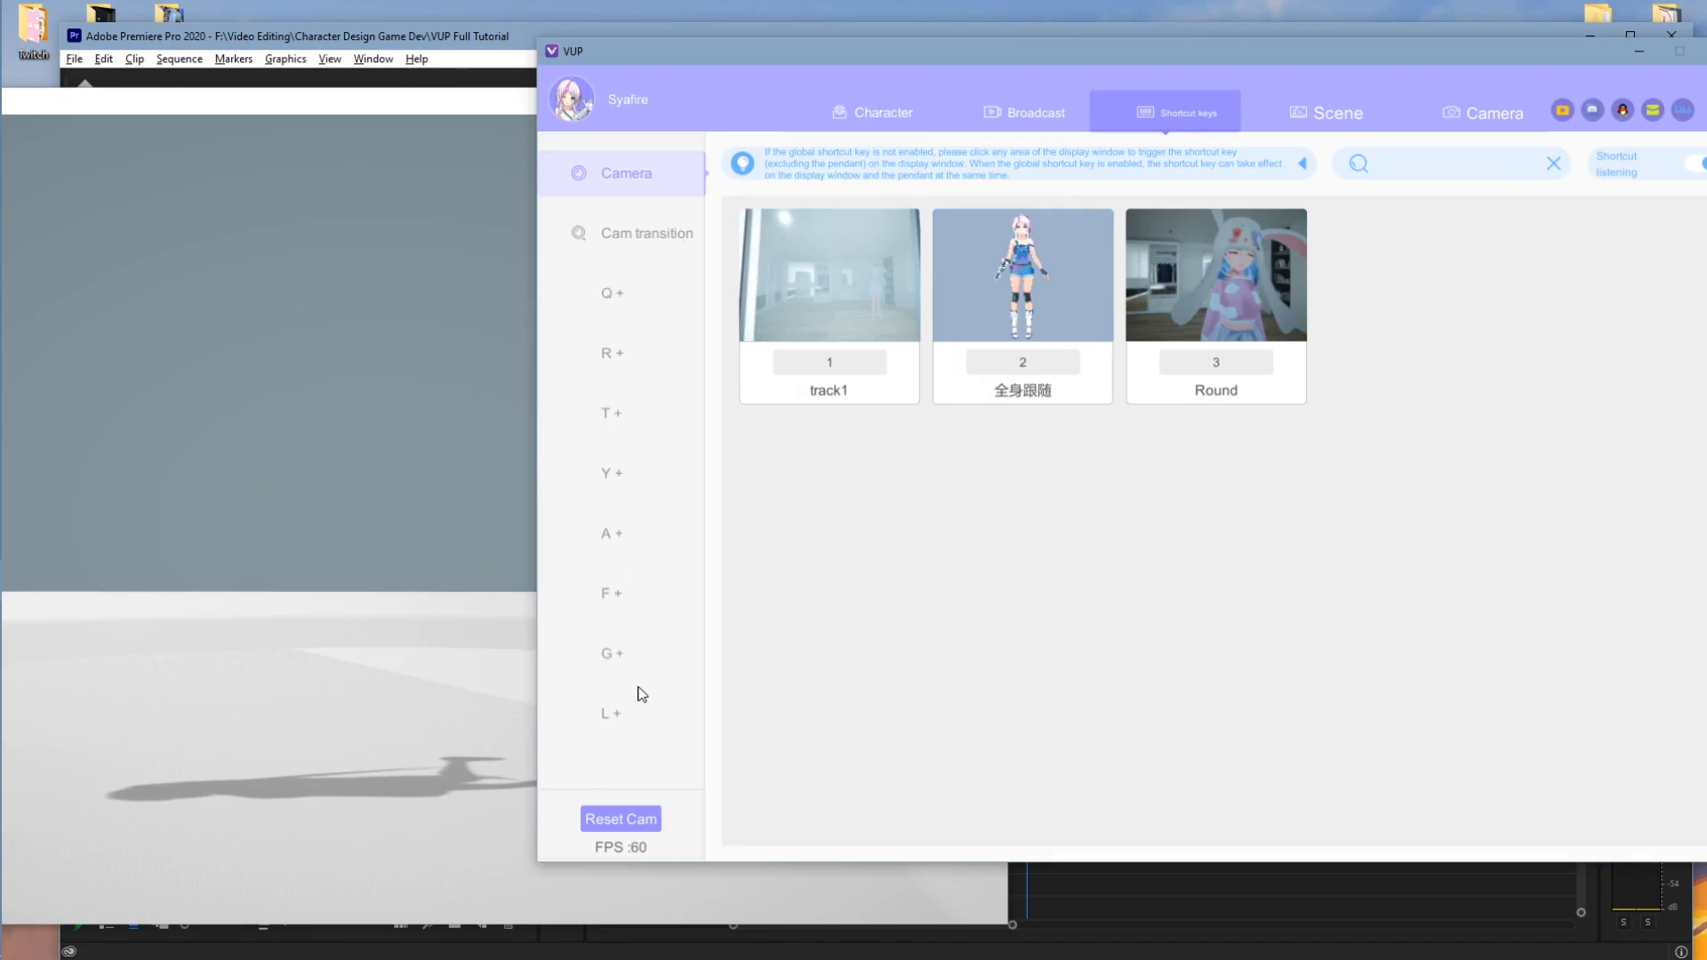
- Browse the Q+, R+, Camera, Cam transition, Y+ and A+ shortcut groups, then toggle global shortcut listening
click(624, 303)
click(623, 360)
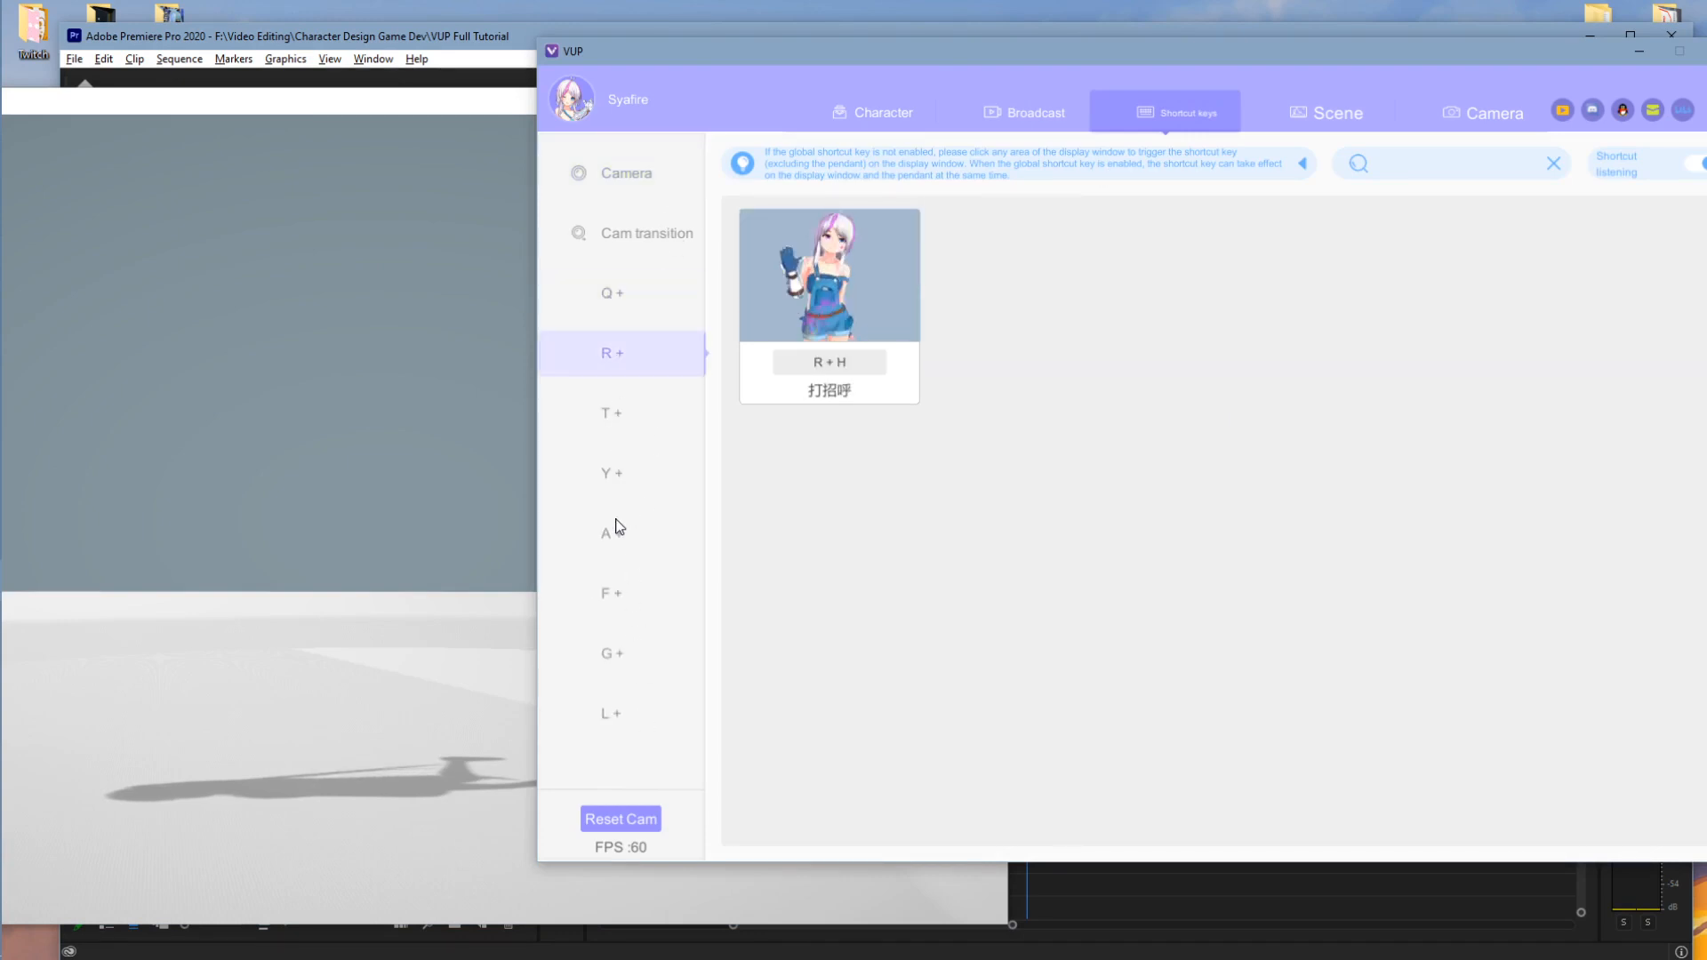
click(618, 530)
click(618, 605)
click(636, 312)
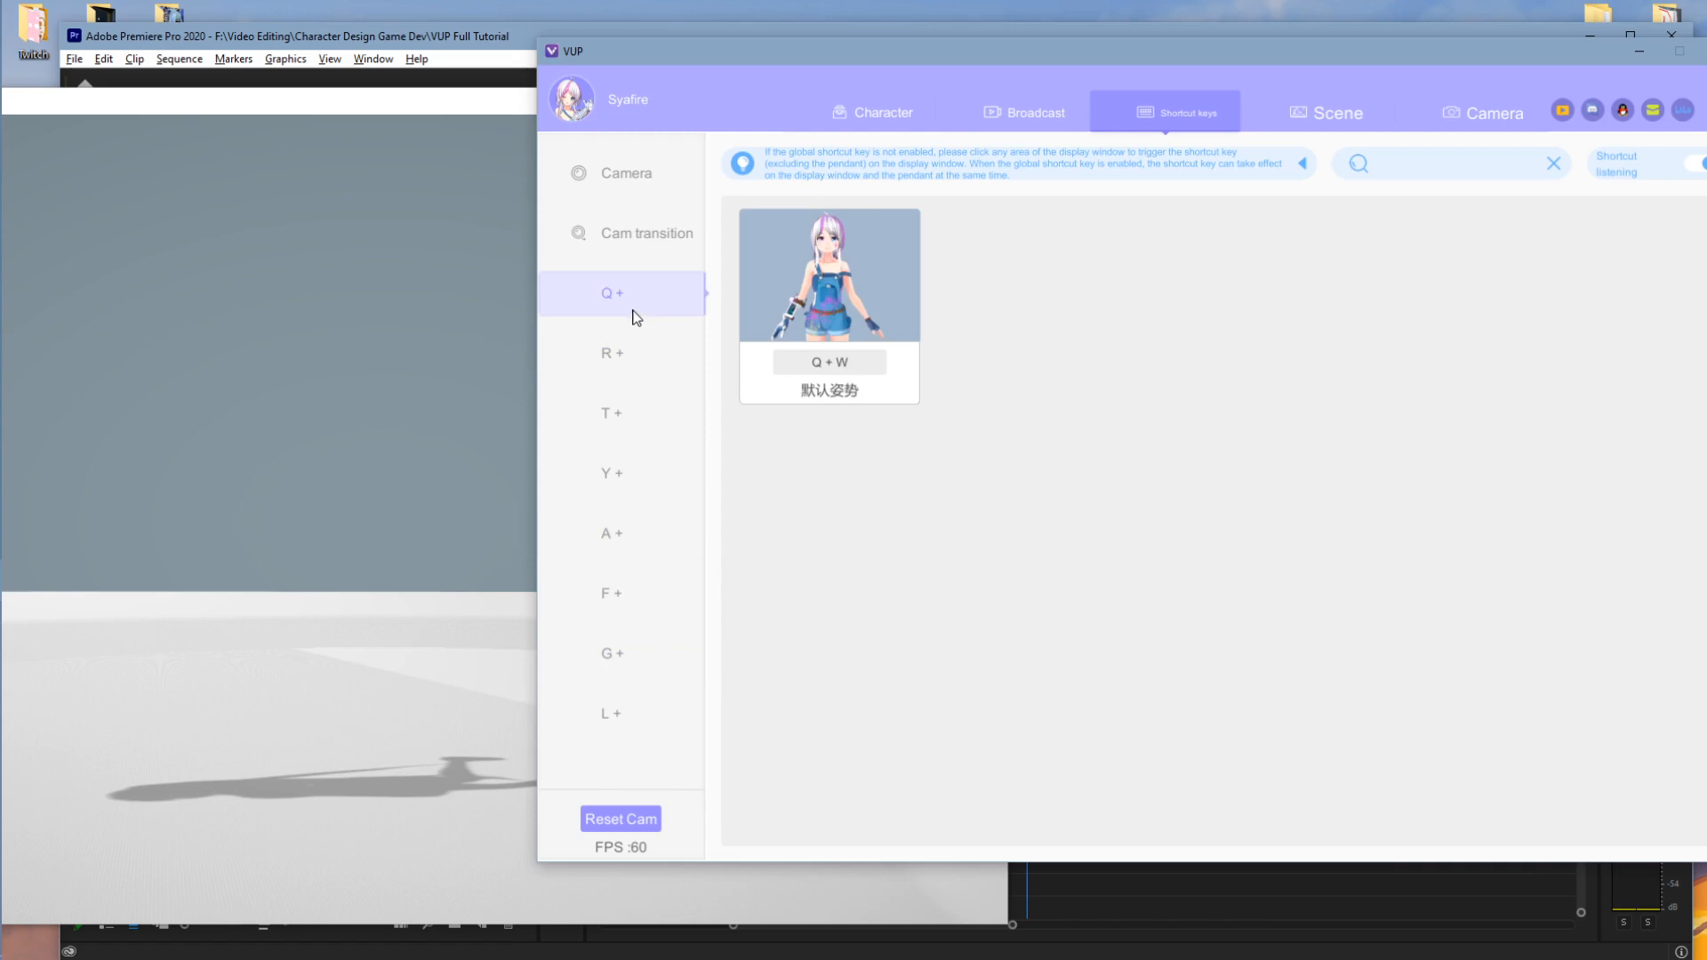
click(637, 178)
click(644, 234)
click(605, 491)
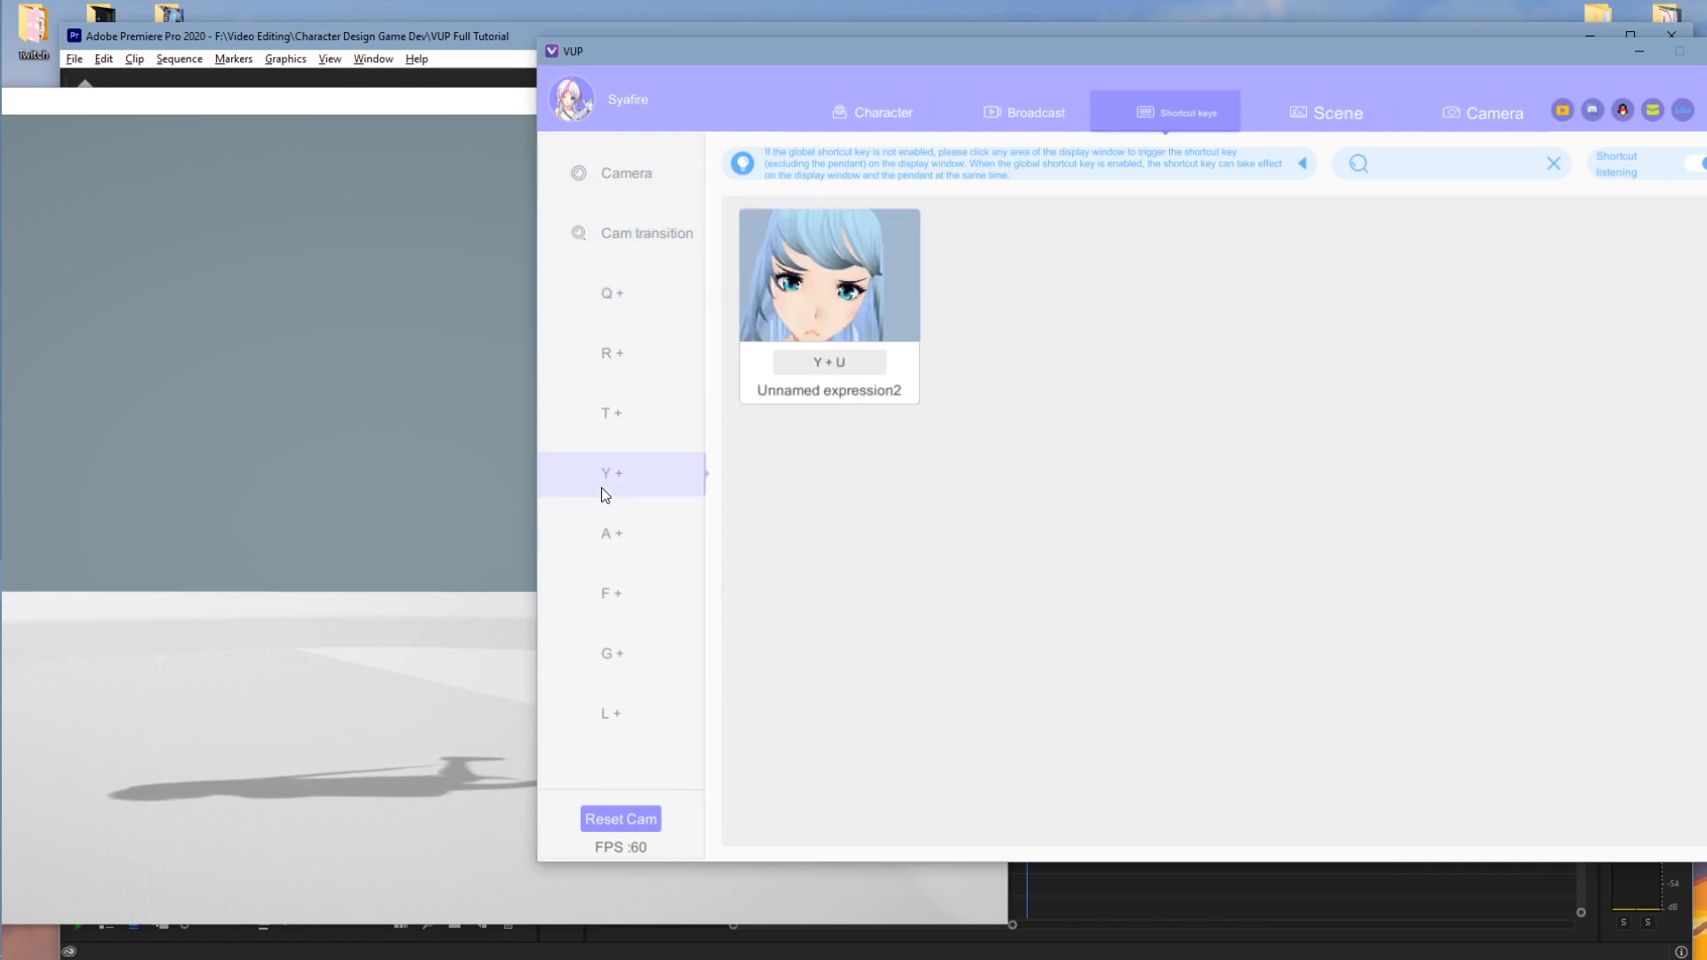
click(605, 538)
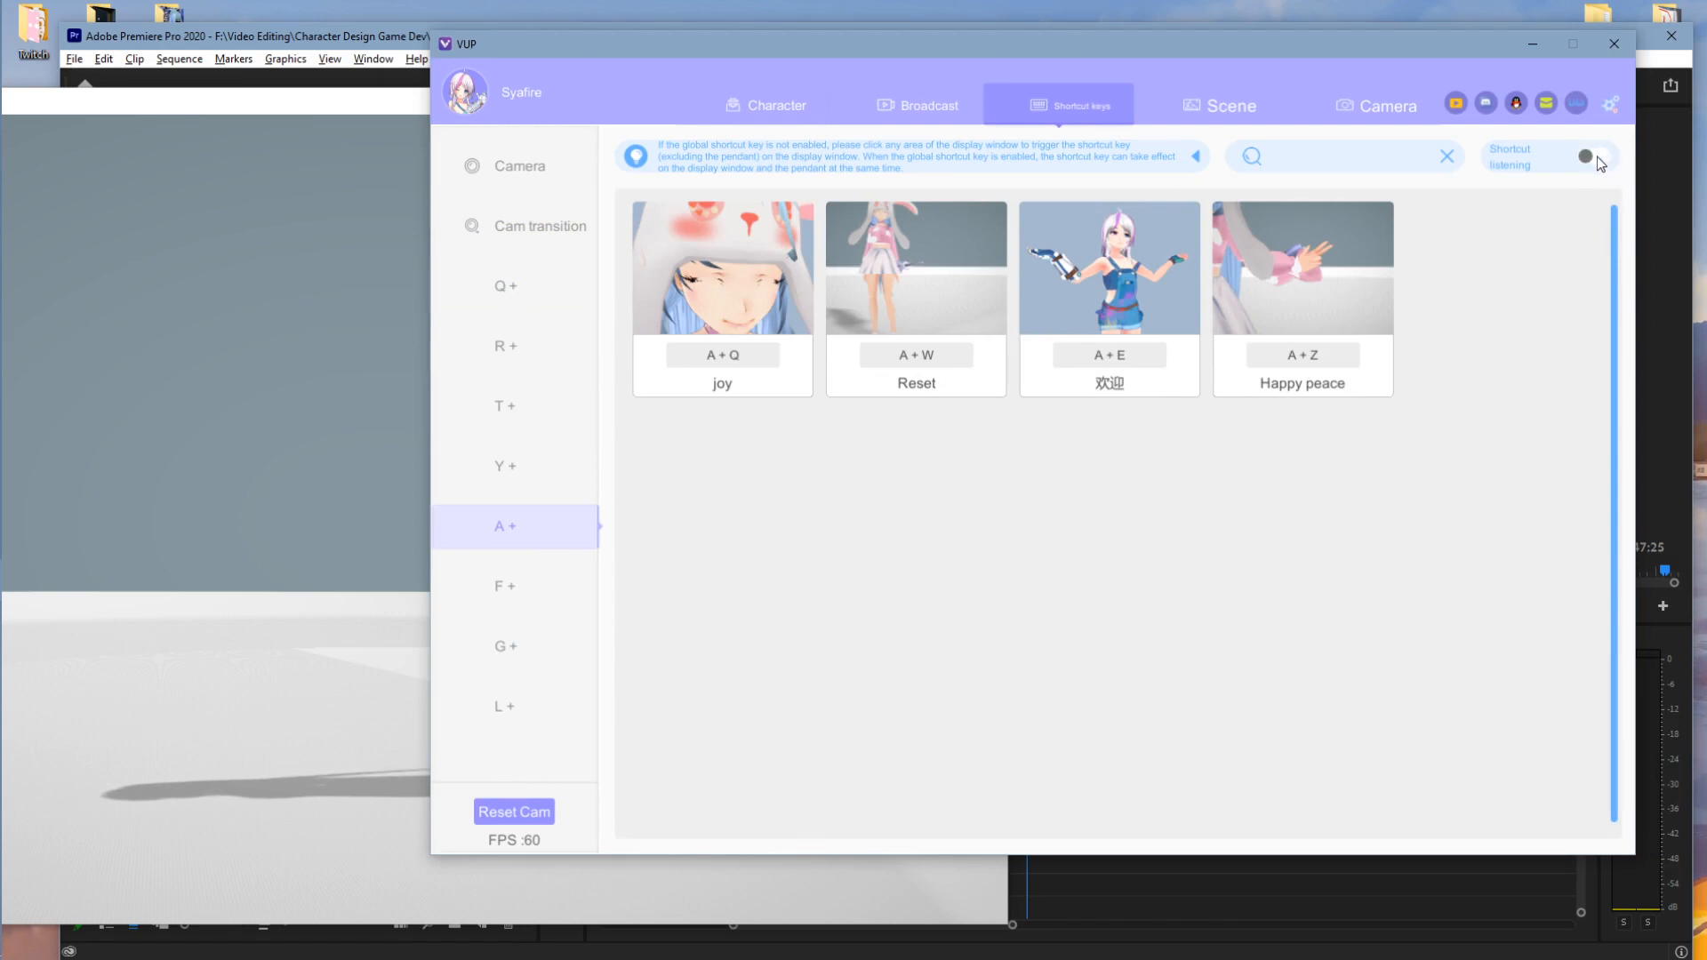
click(1602, 158)
- Browse the scene library, cancel an Add scene import, and load nighttimebedroom as the background
click(1234, 114)
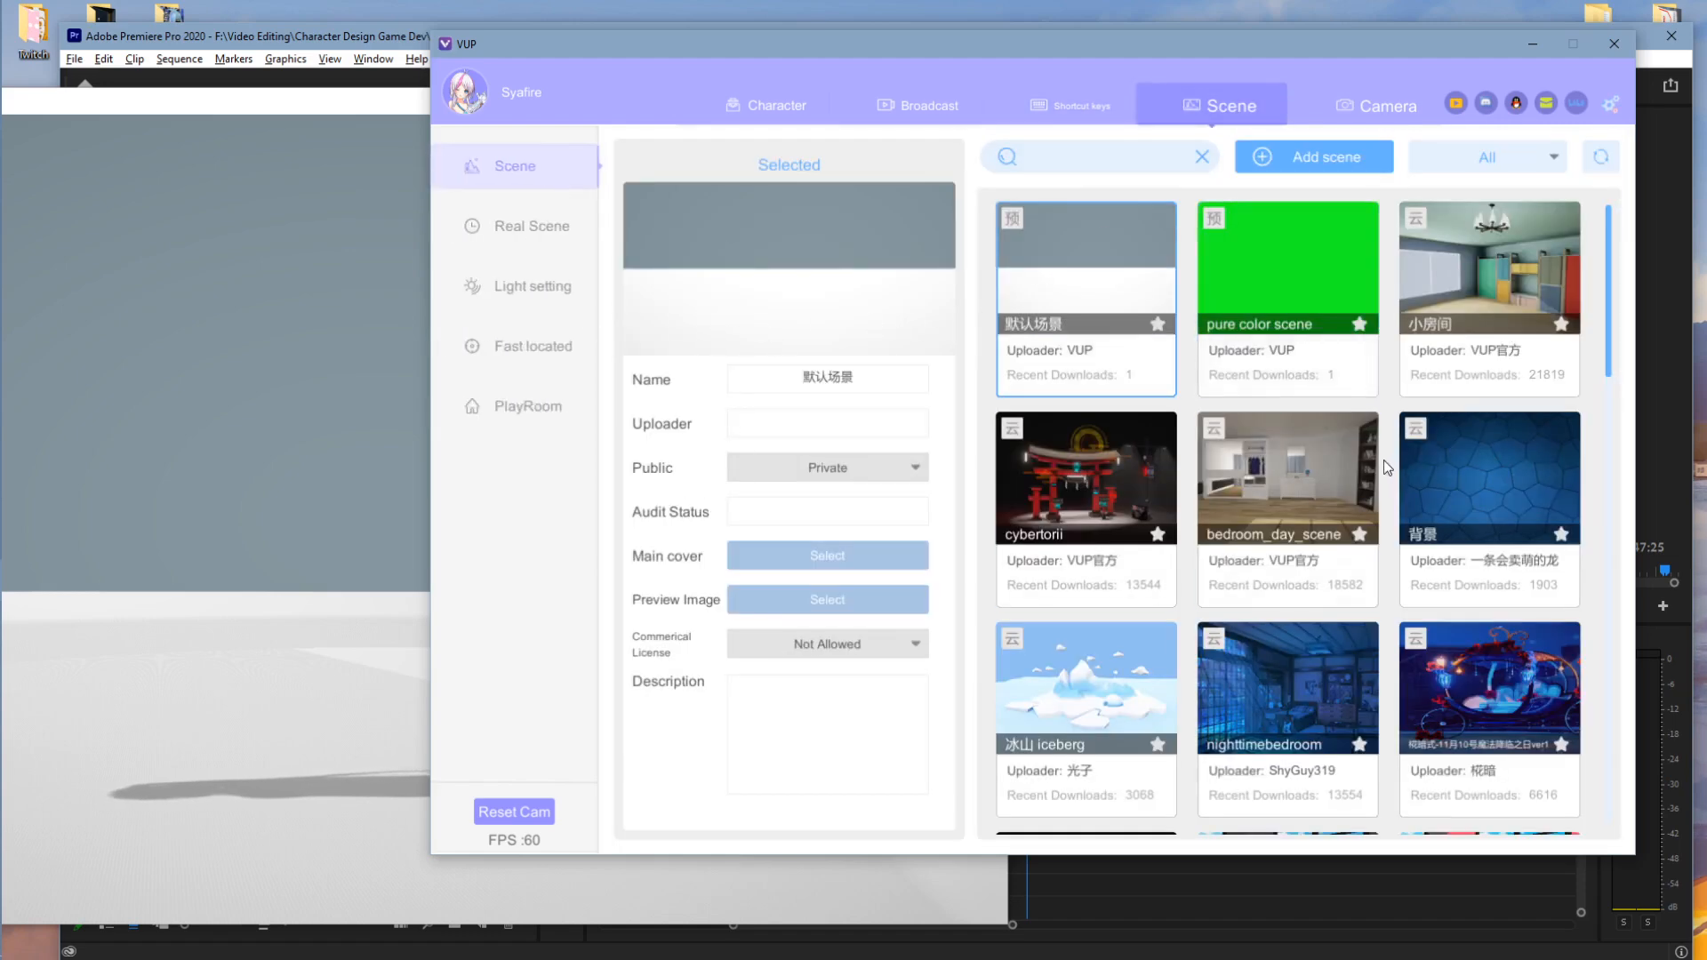
scroll(1388, 467, down, 10)
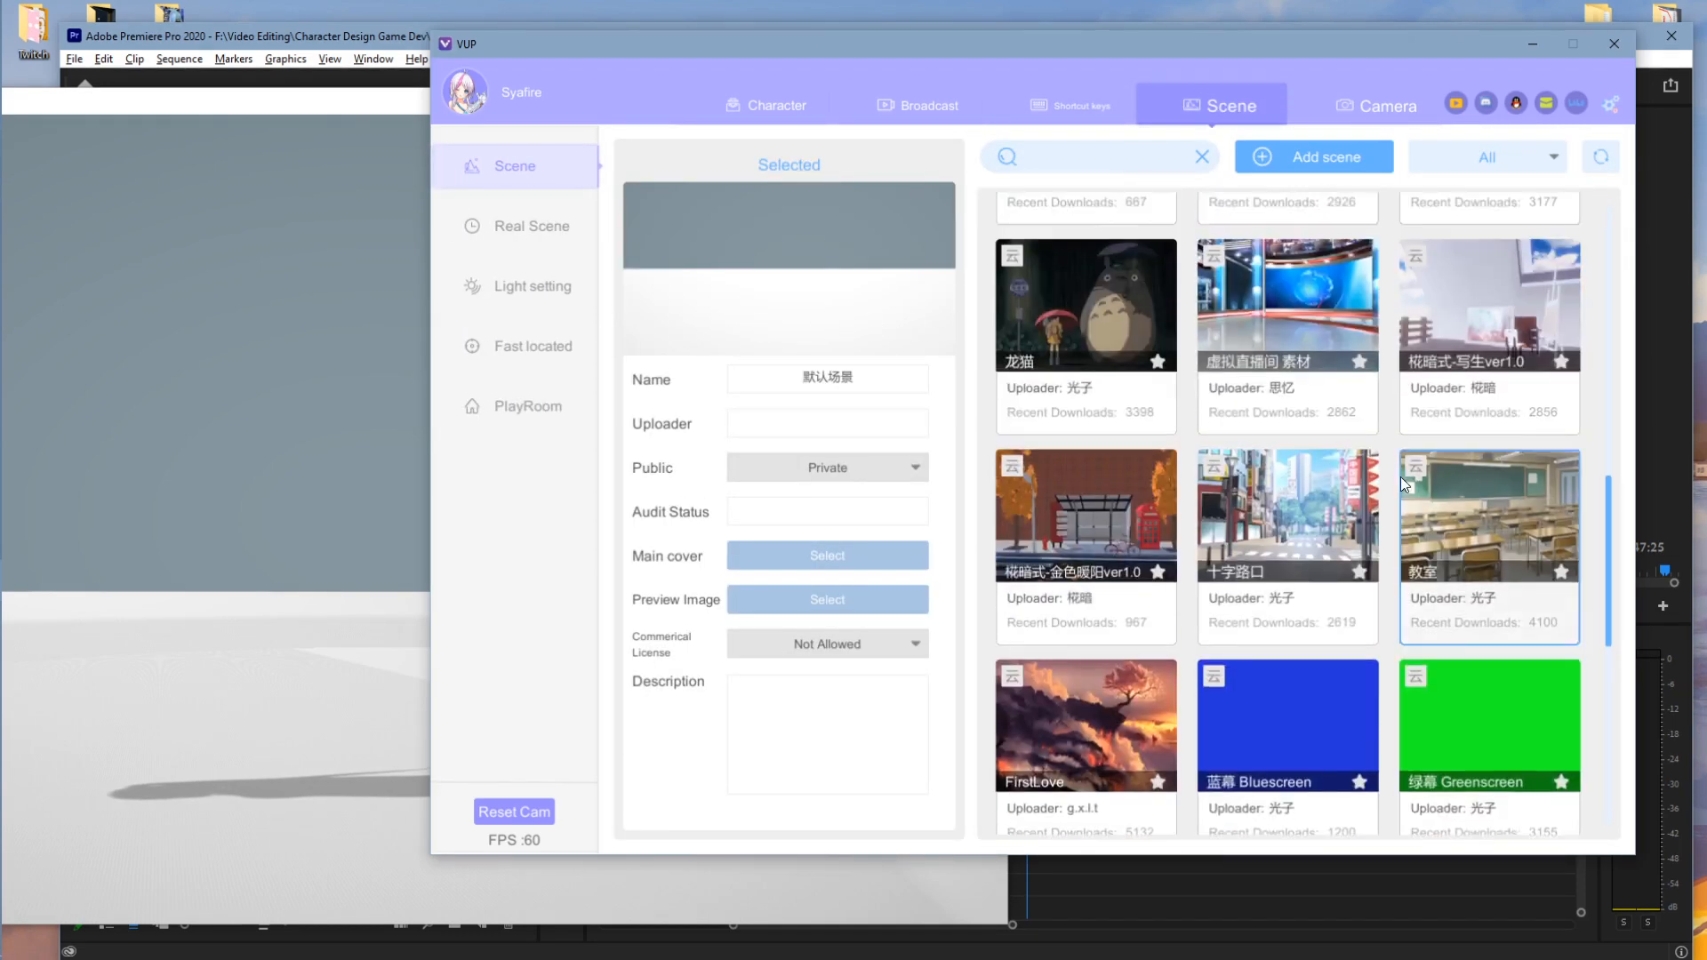
scroll(1403, 485, up, 10)
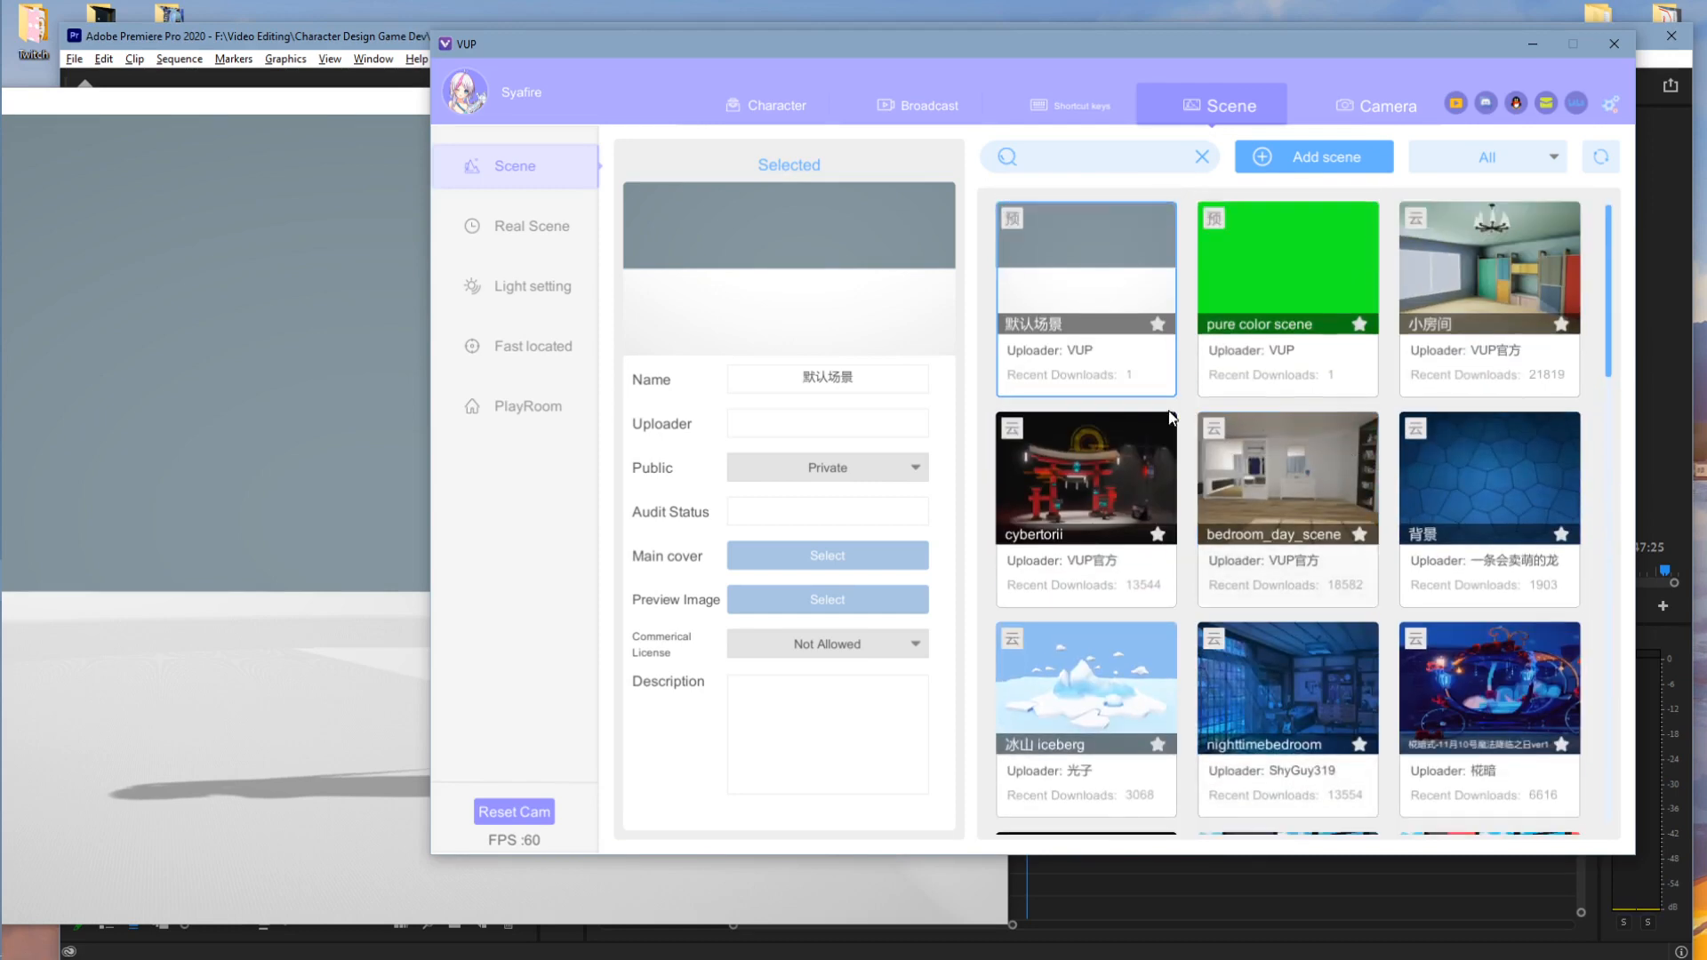
scroll(1328, 385, down, 3)
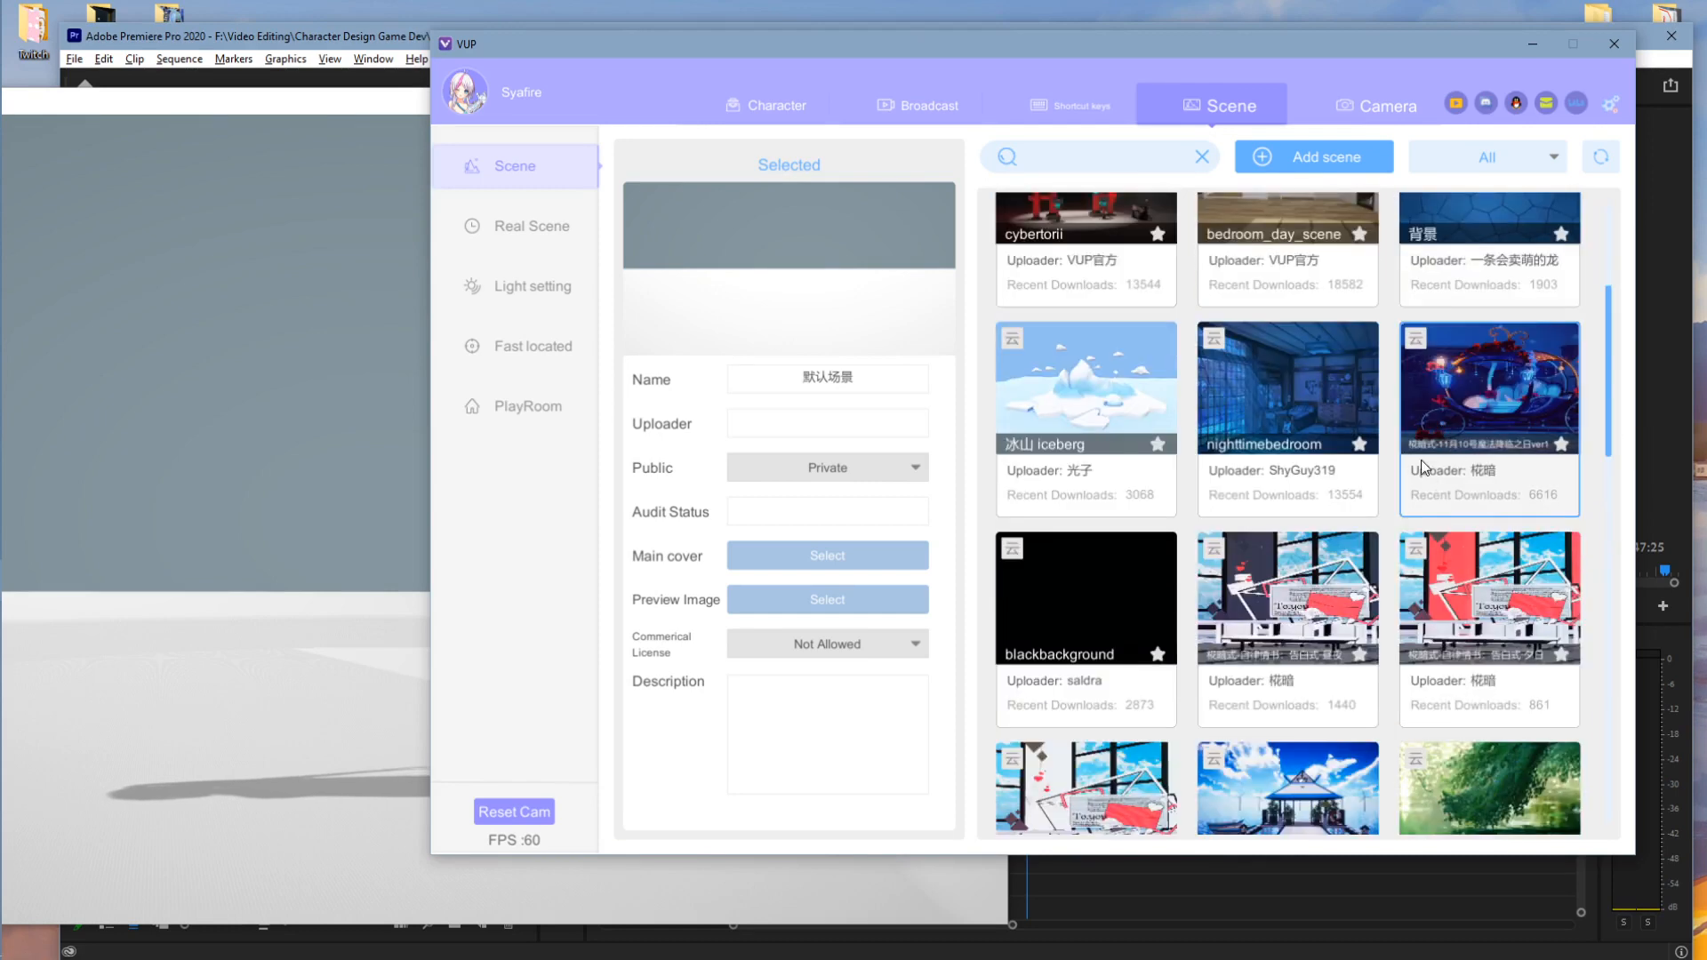
scroll(1357, 451, down, 8)
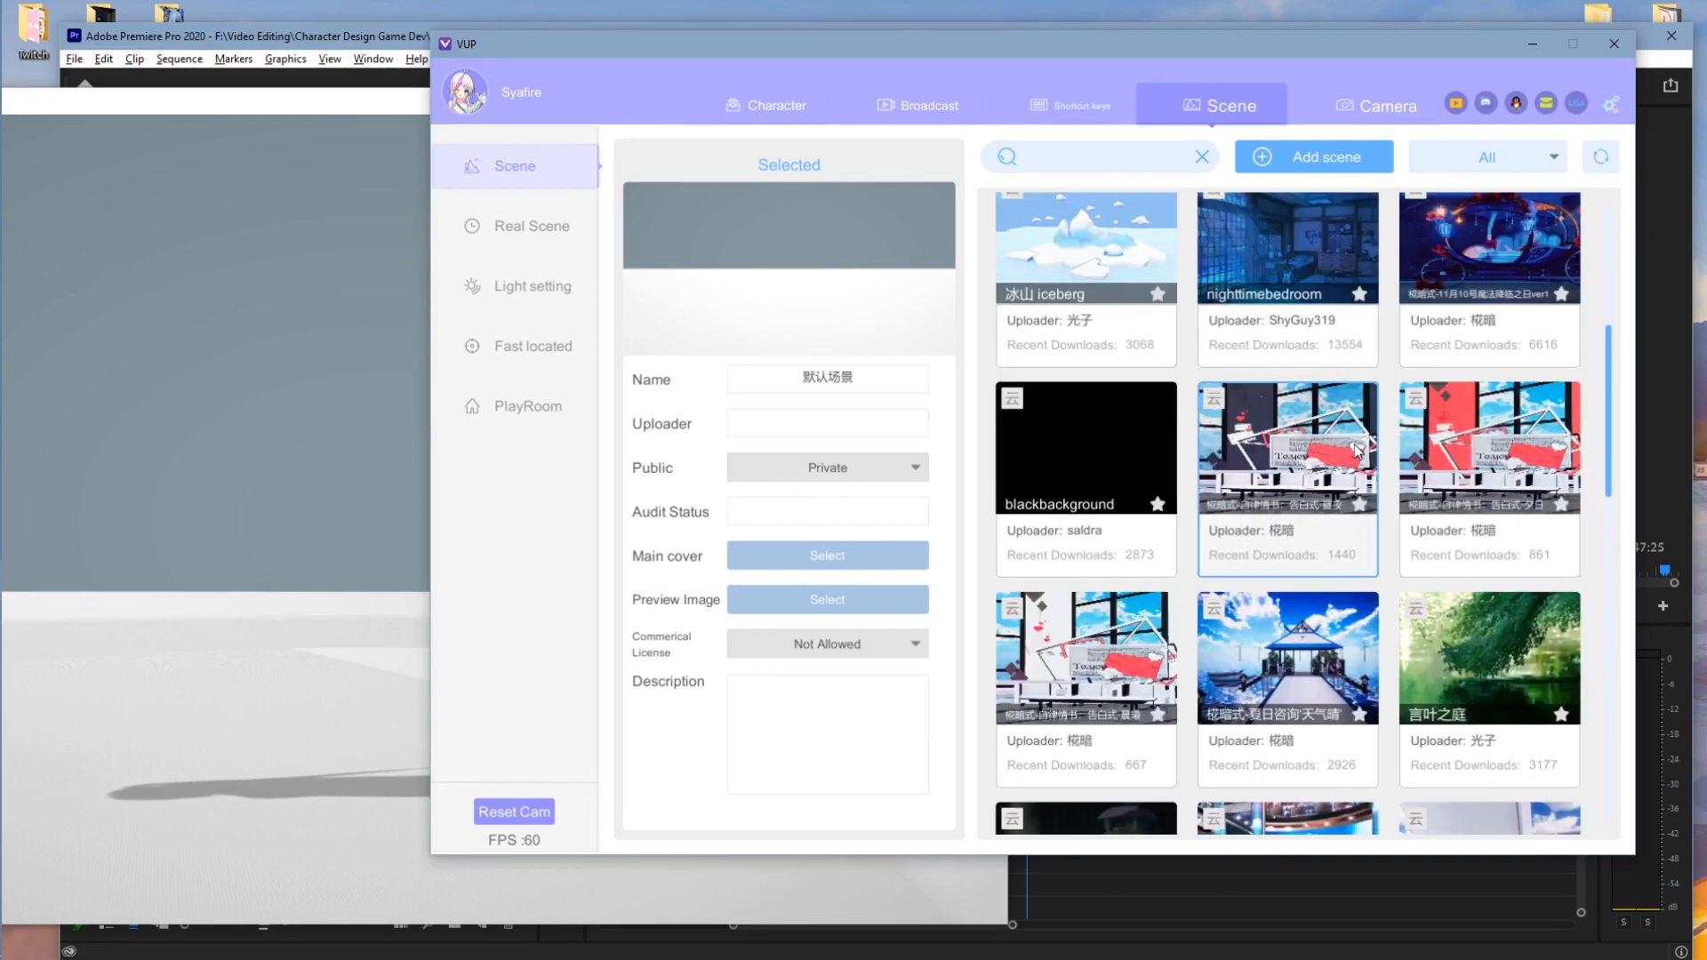
scroll(1356, 471, up, 7)
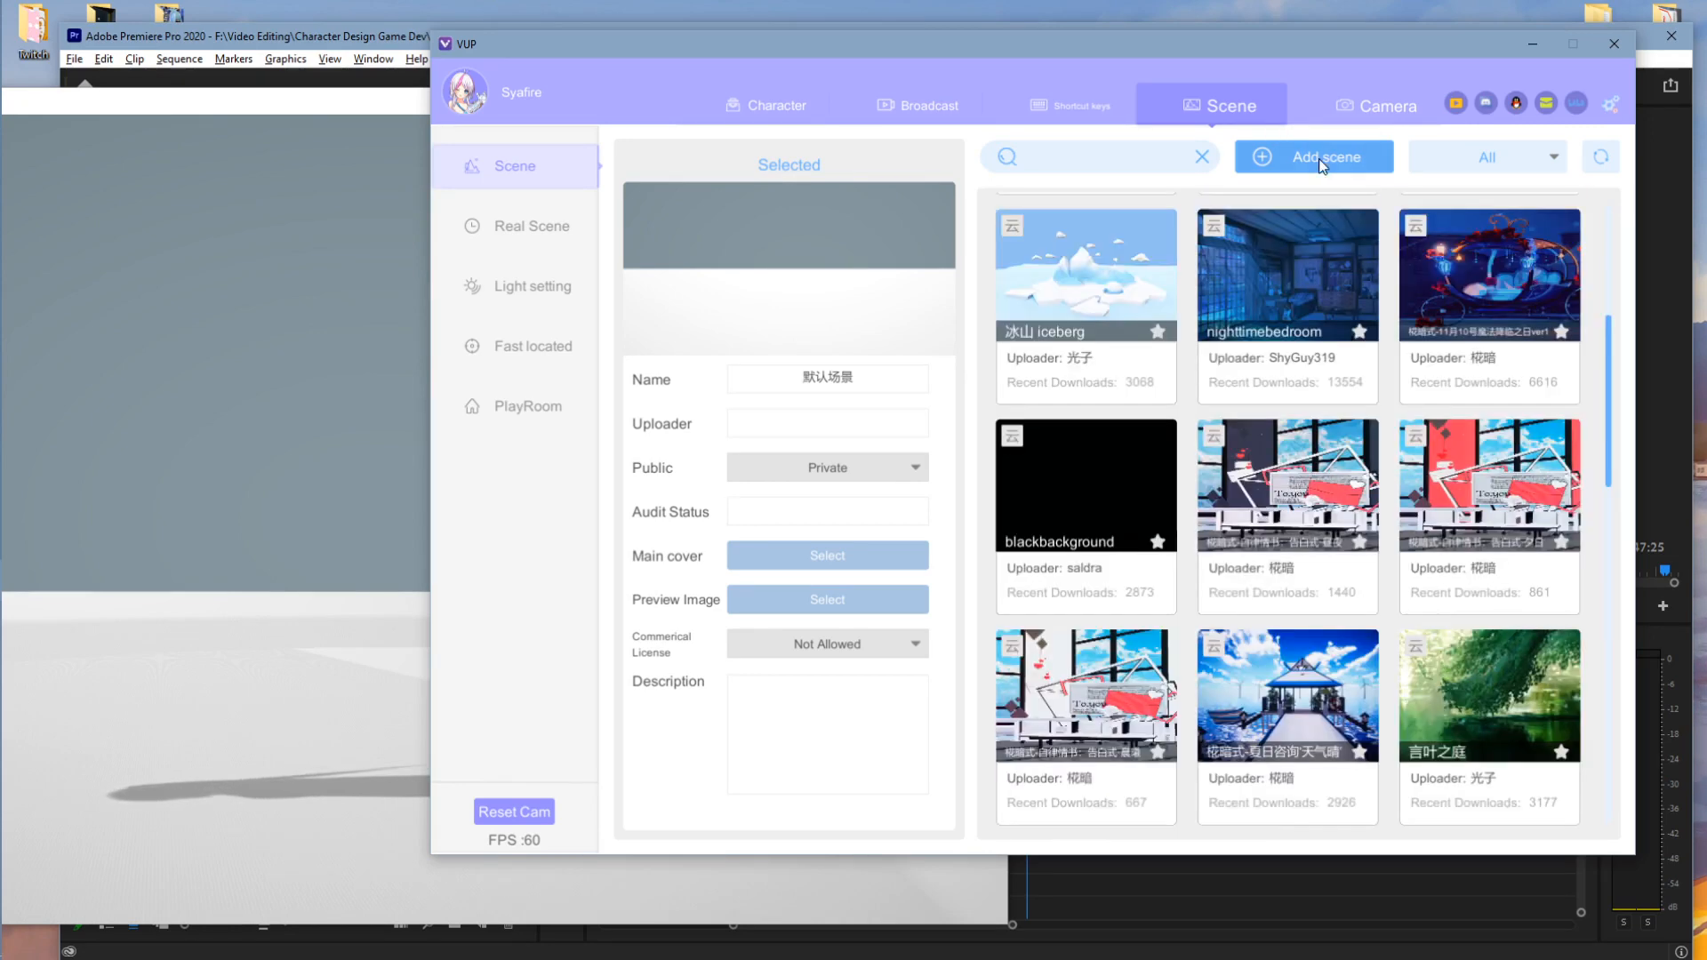
click(1323, 166)
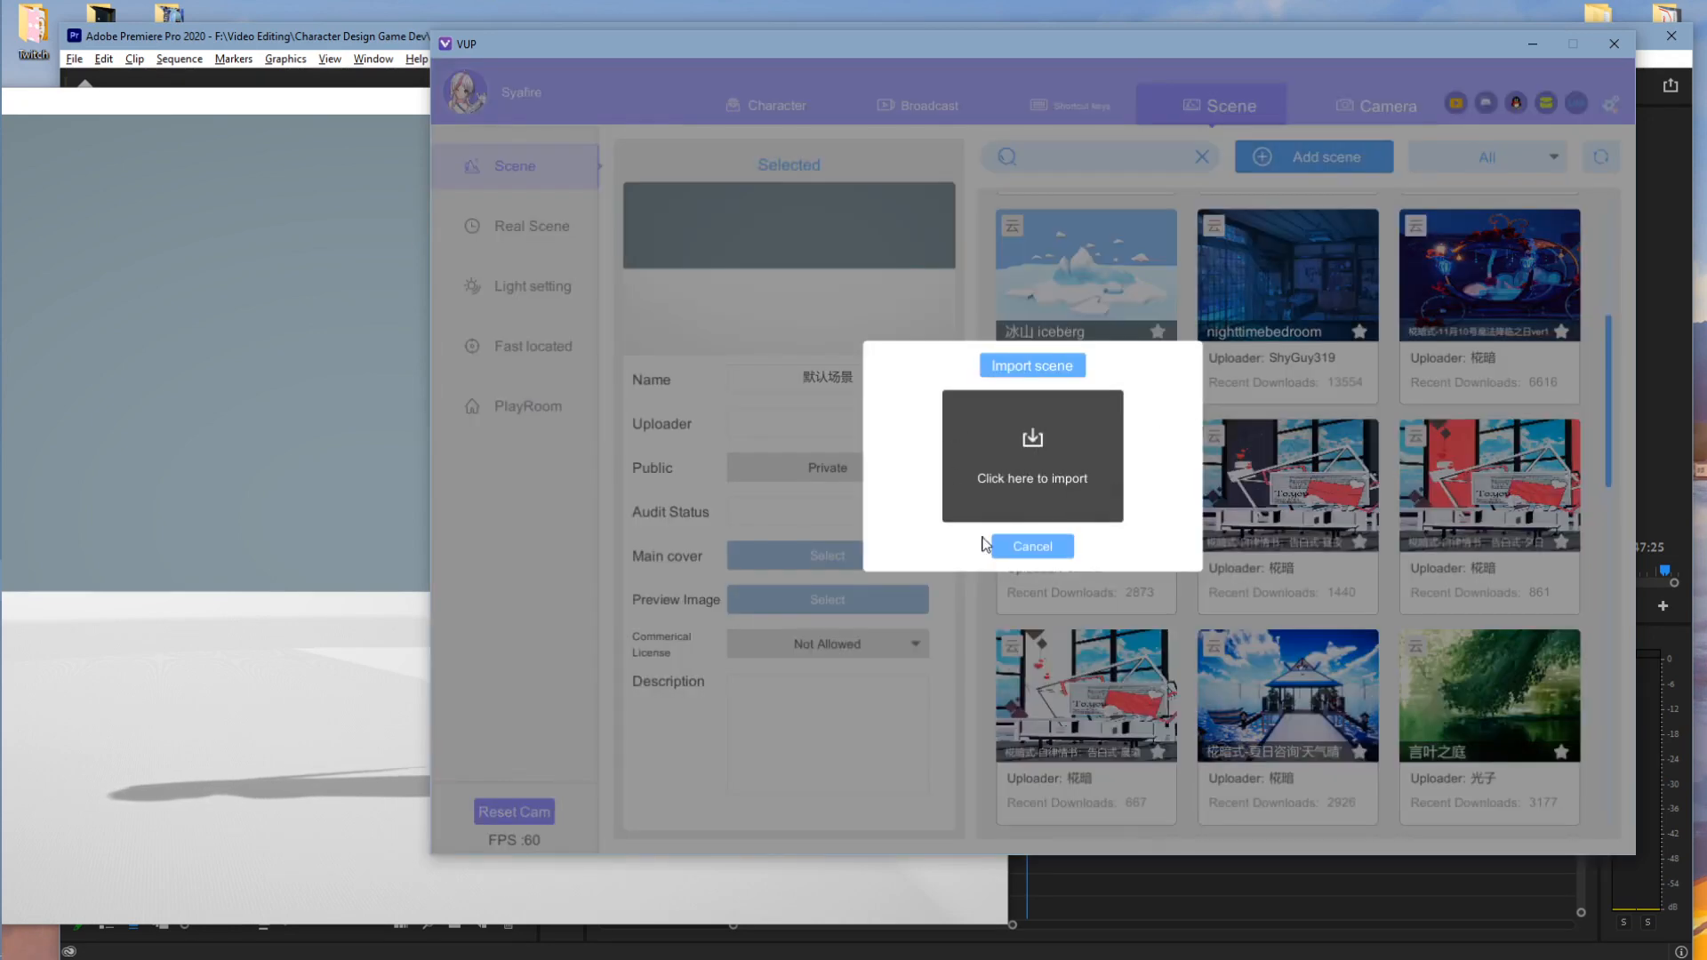
click(1032, 546)
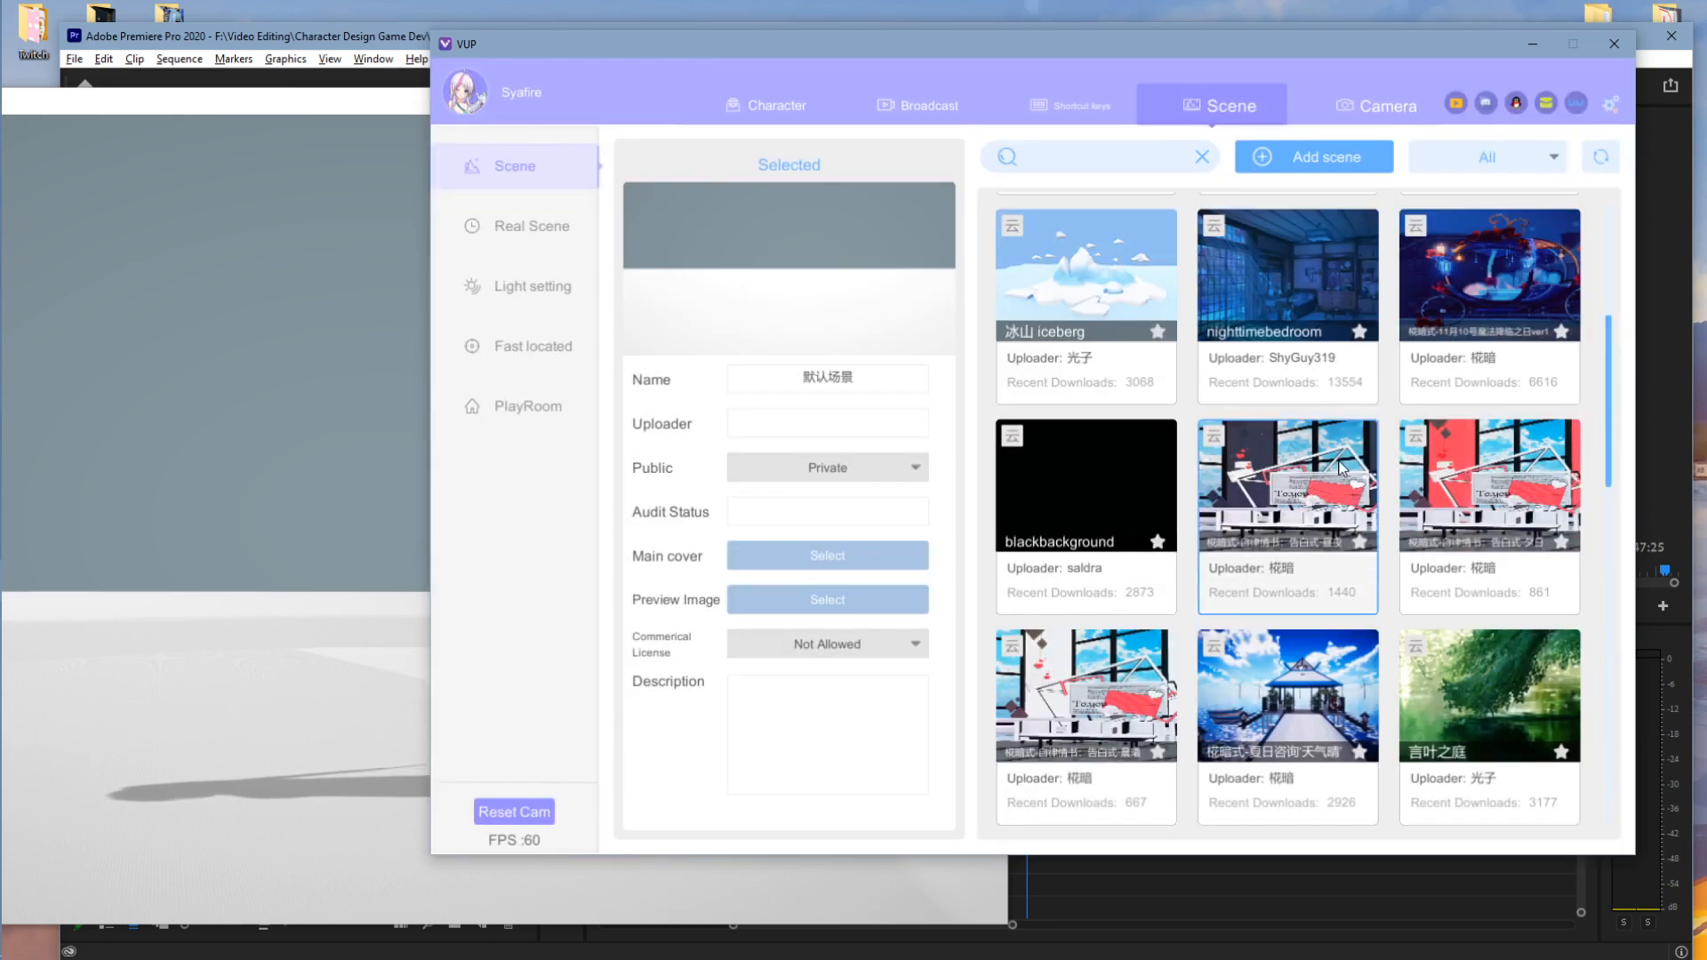
scroll(1156, 533, up, 1)
click(279, 433)
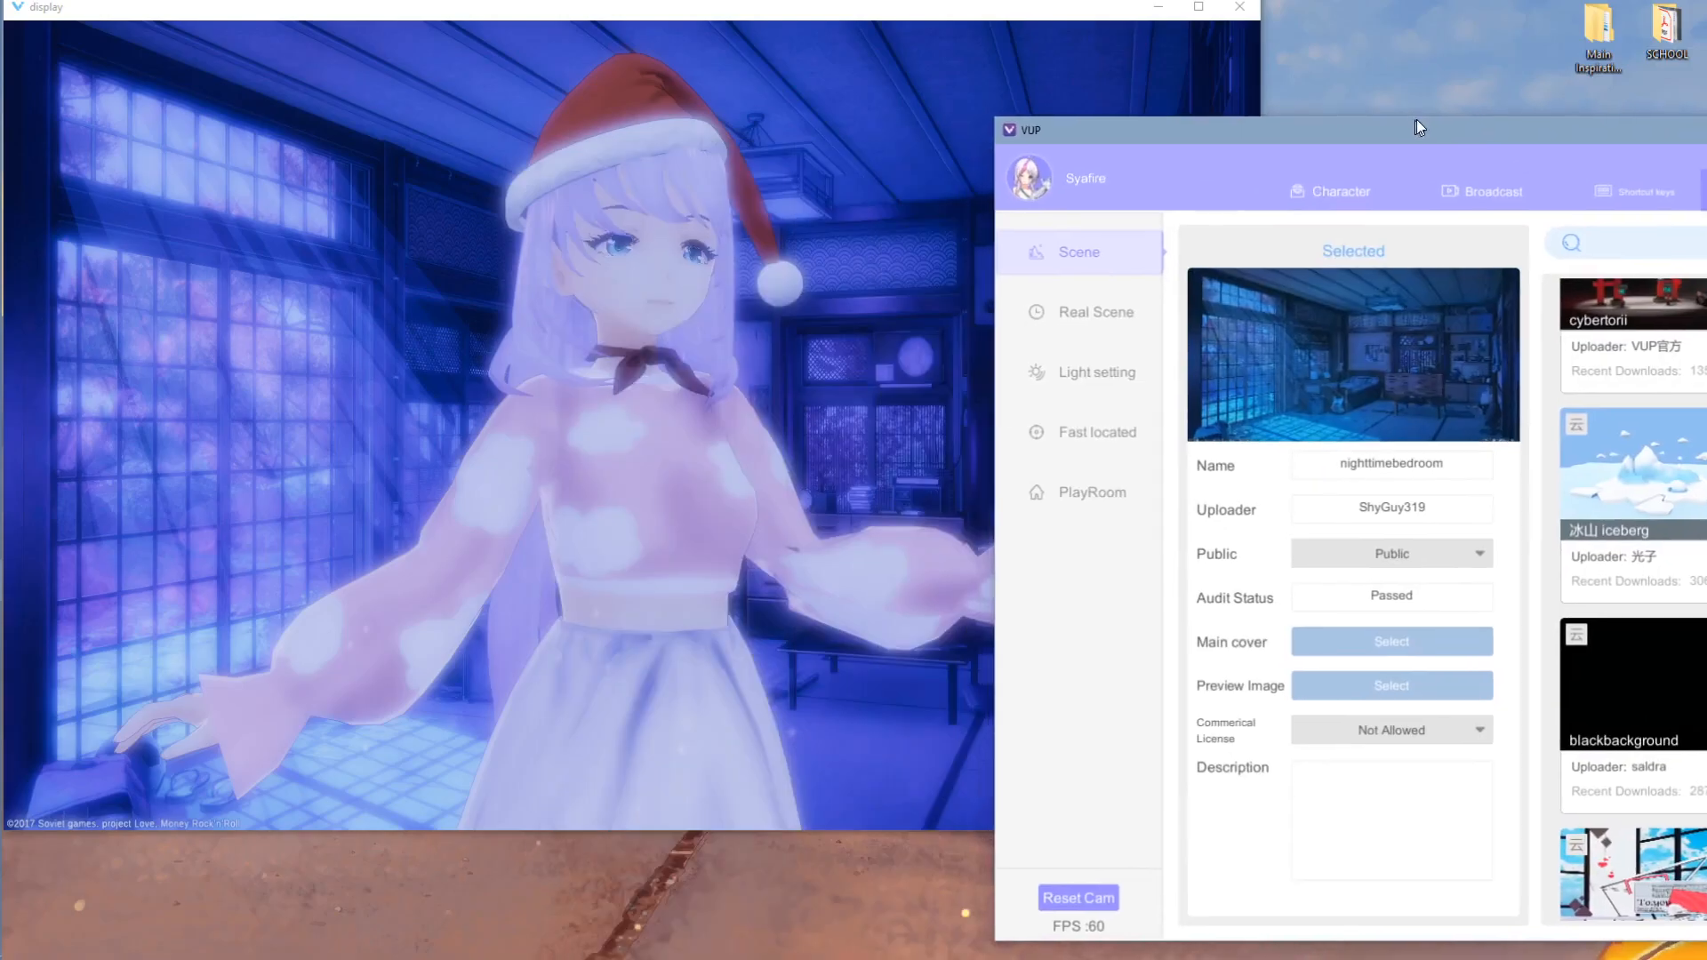
- Switch the backdrop away from nighttimebedroom, orbit the camera around the avatar, and show the lighting settings
drag(1417, 121, 1161, 58)
click(1390, 390)
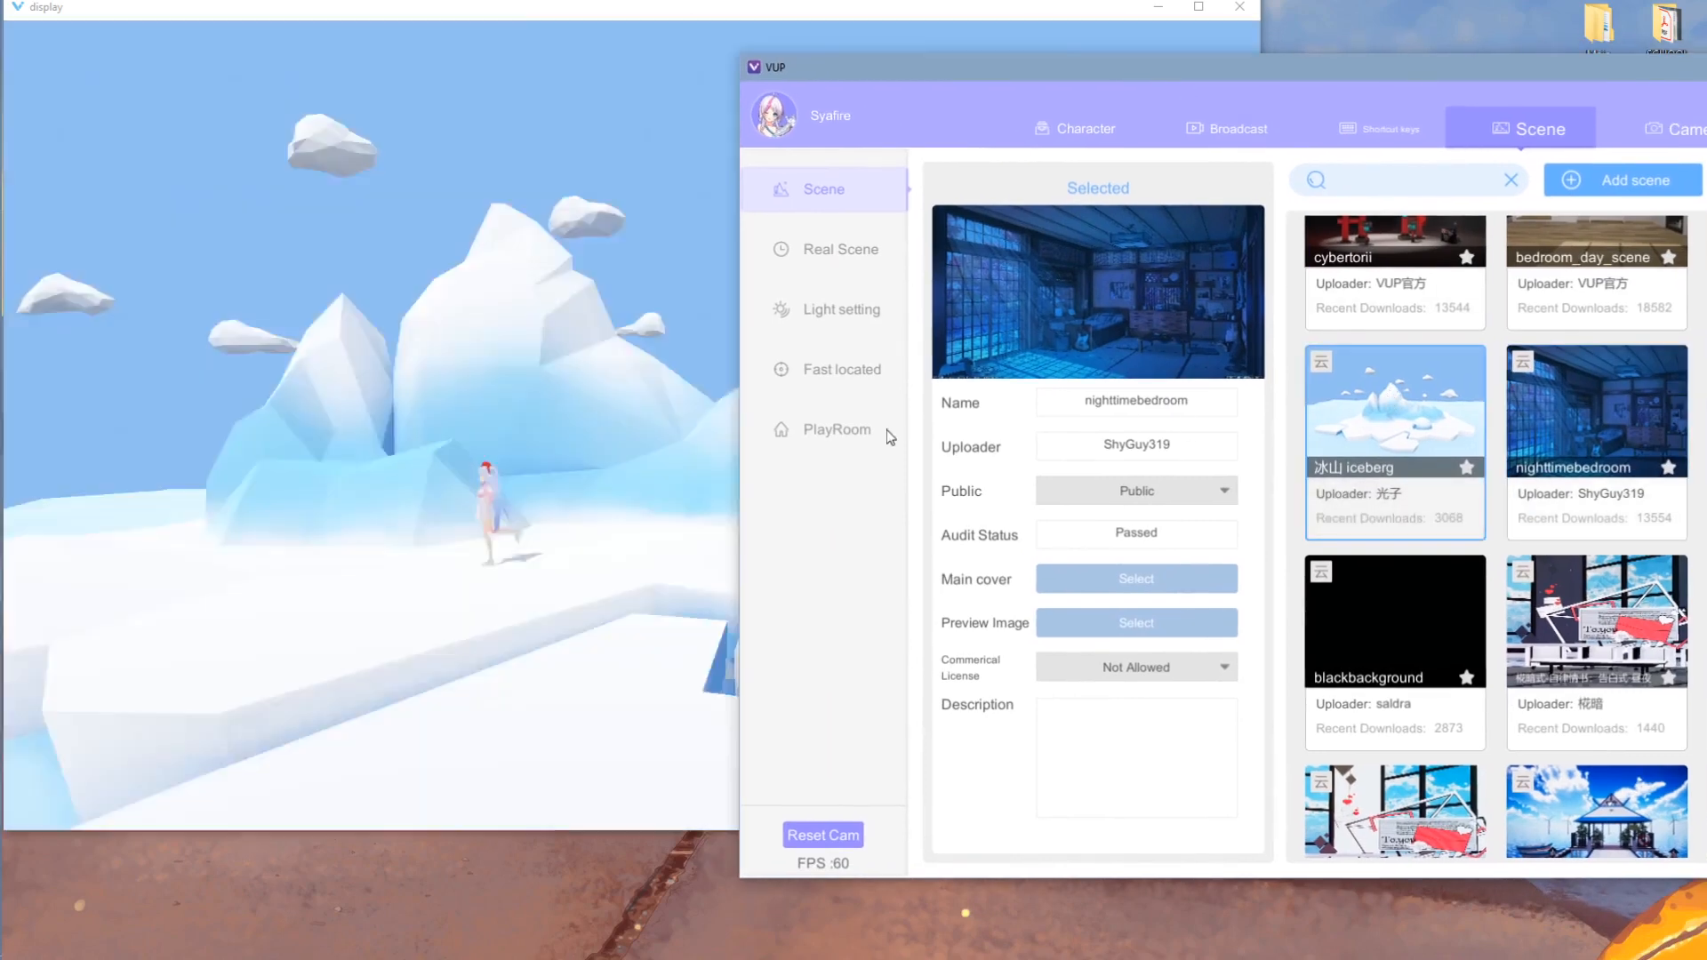
scroll(629, 427, up, 5)
click(630, 423)
scroll(676, 436, down, 3)
drag(697, 444, 917, 425)
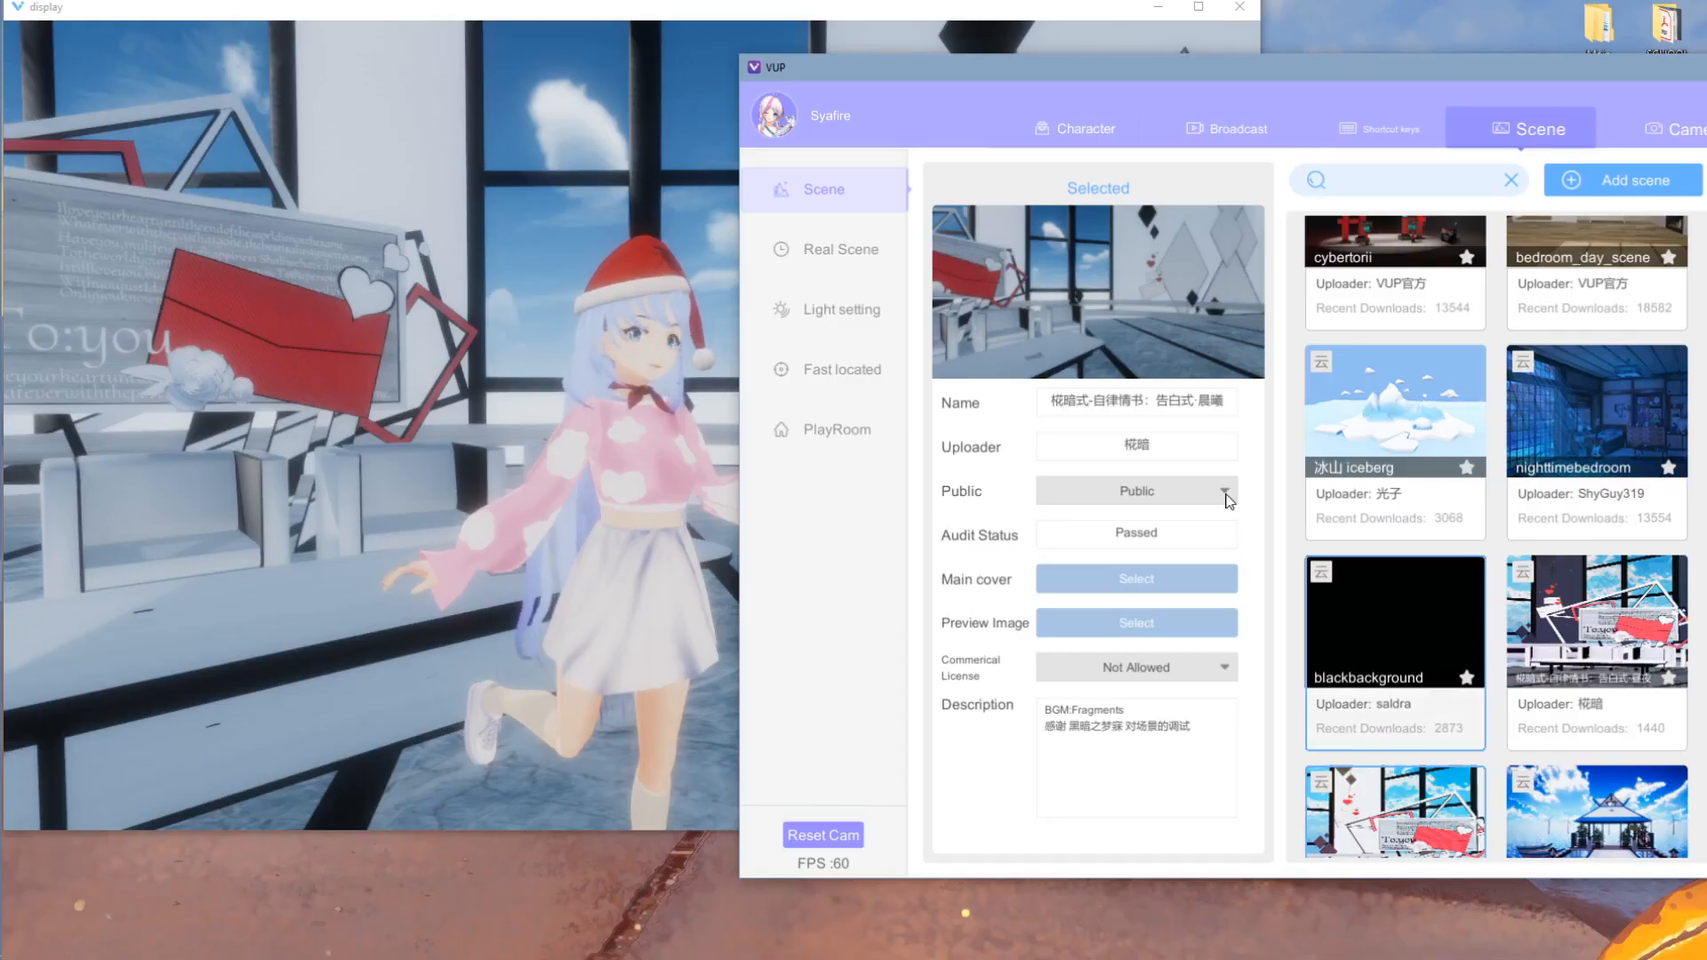
click(840, 311)
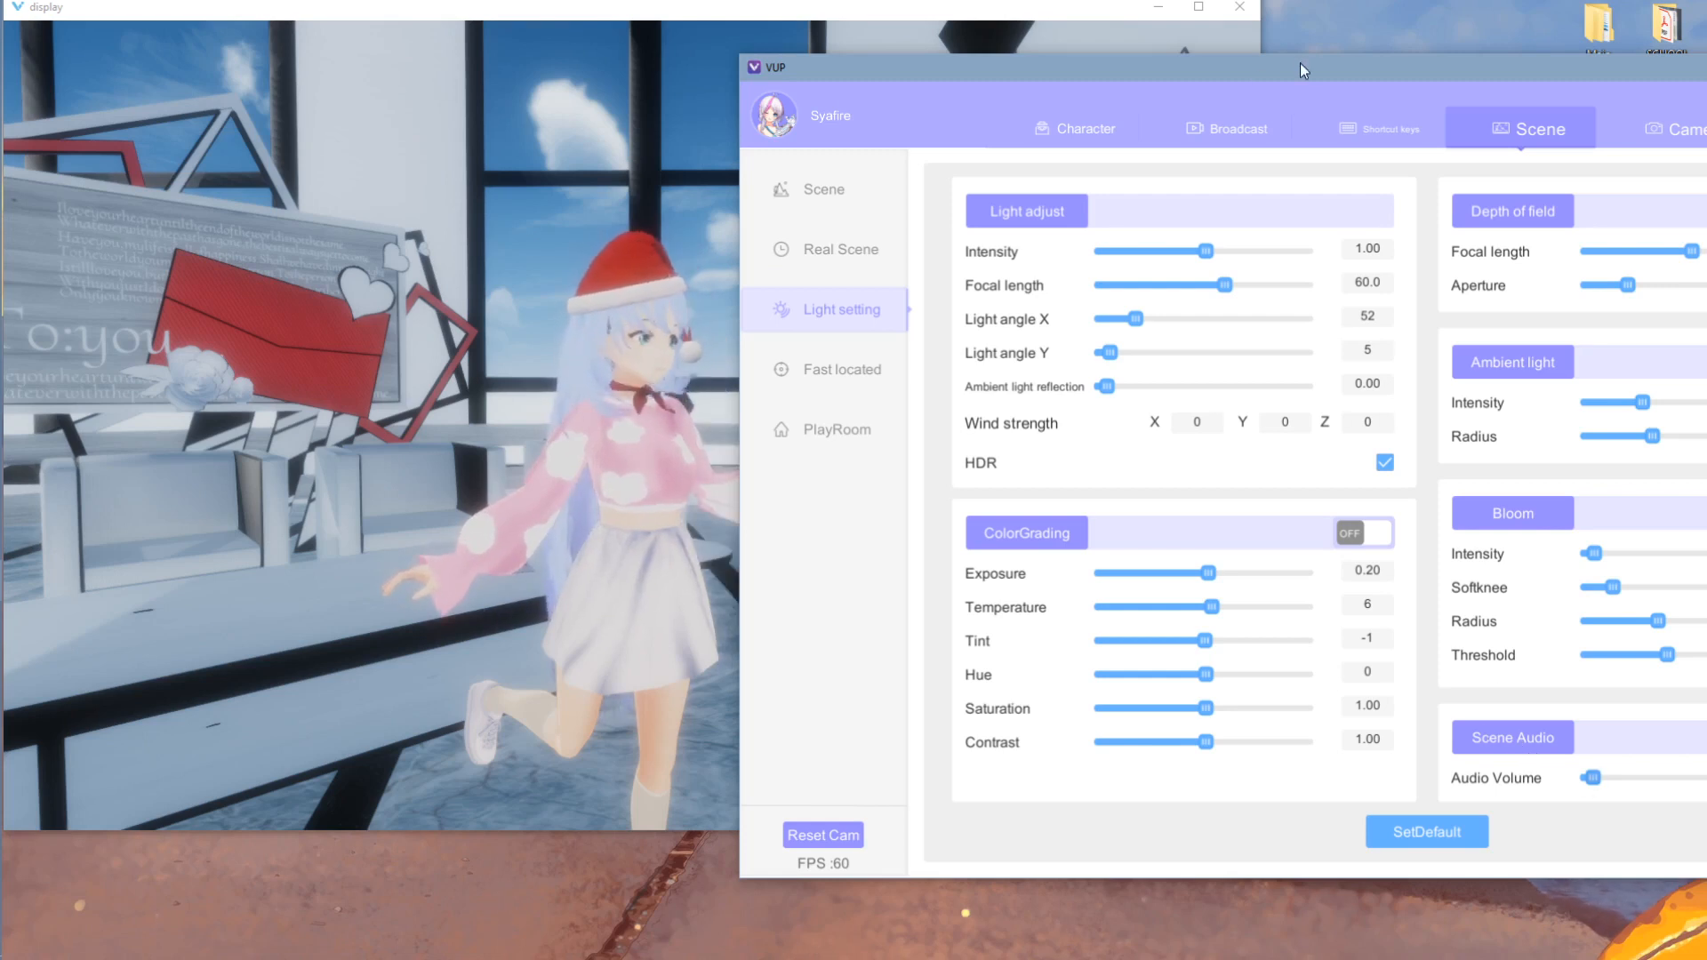
- Check the Real Scene camera settings, then set main light intensity 1.24 and focal length 41.16
drag(1300, 70, 1014, 62)
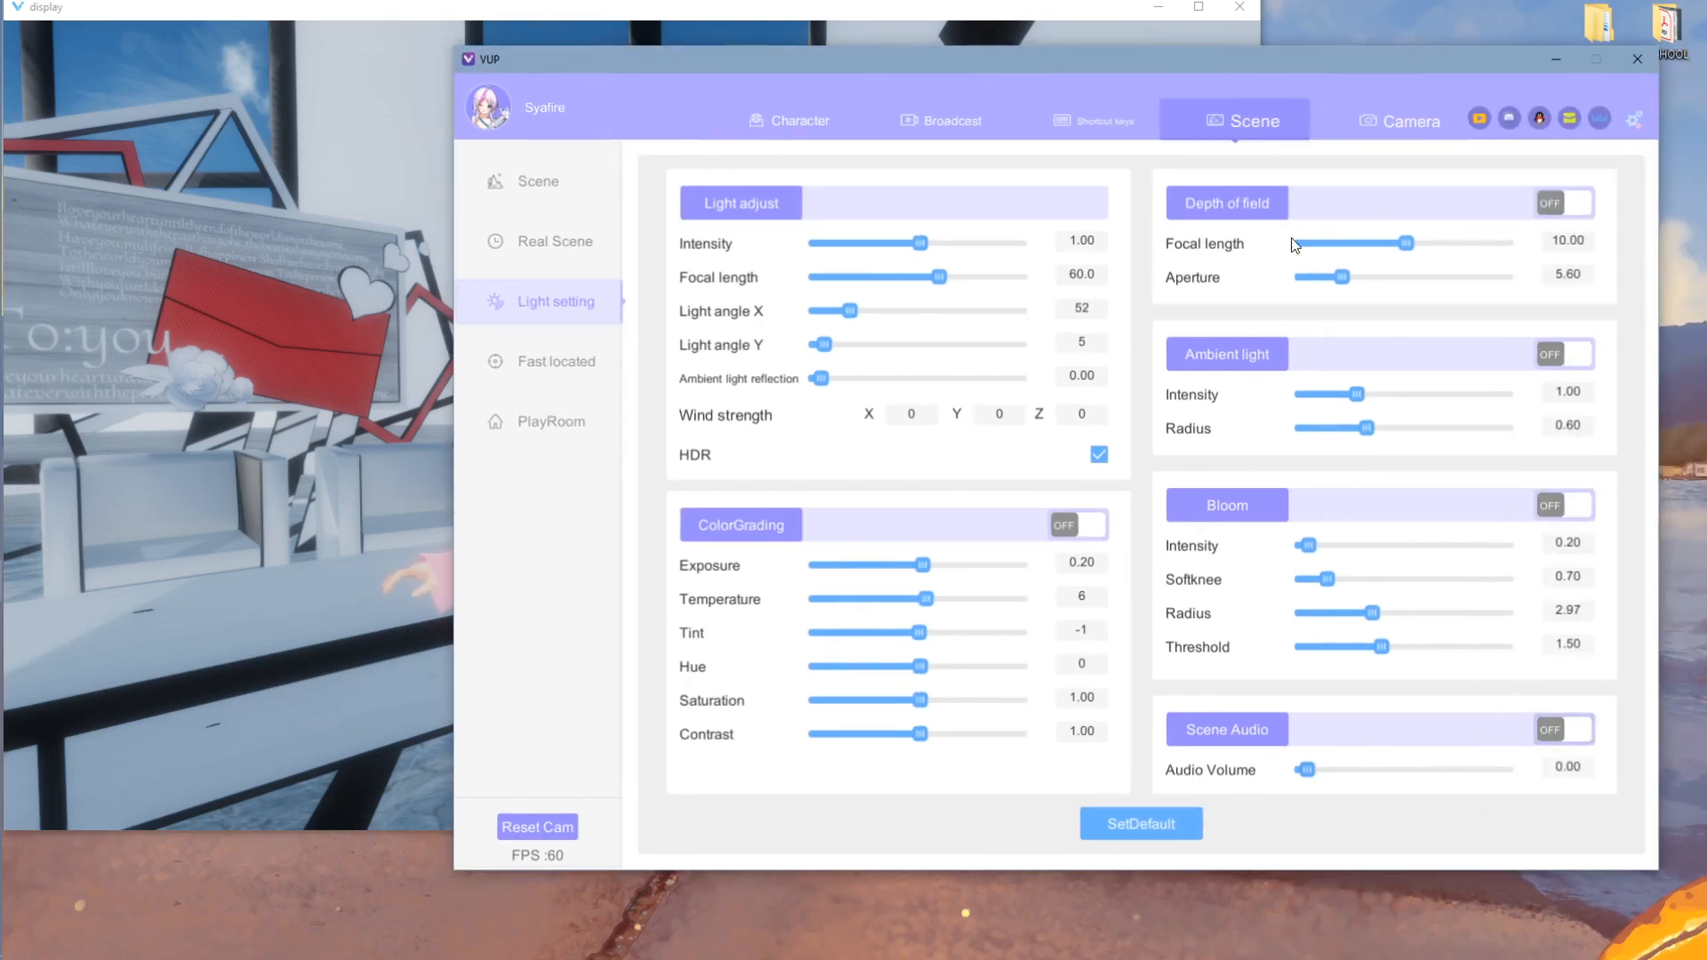
drag(1065, 66, 1456, 92)
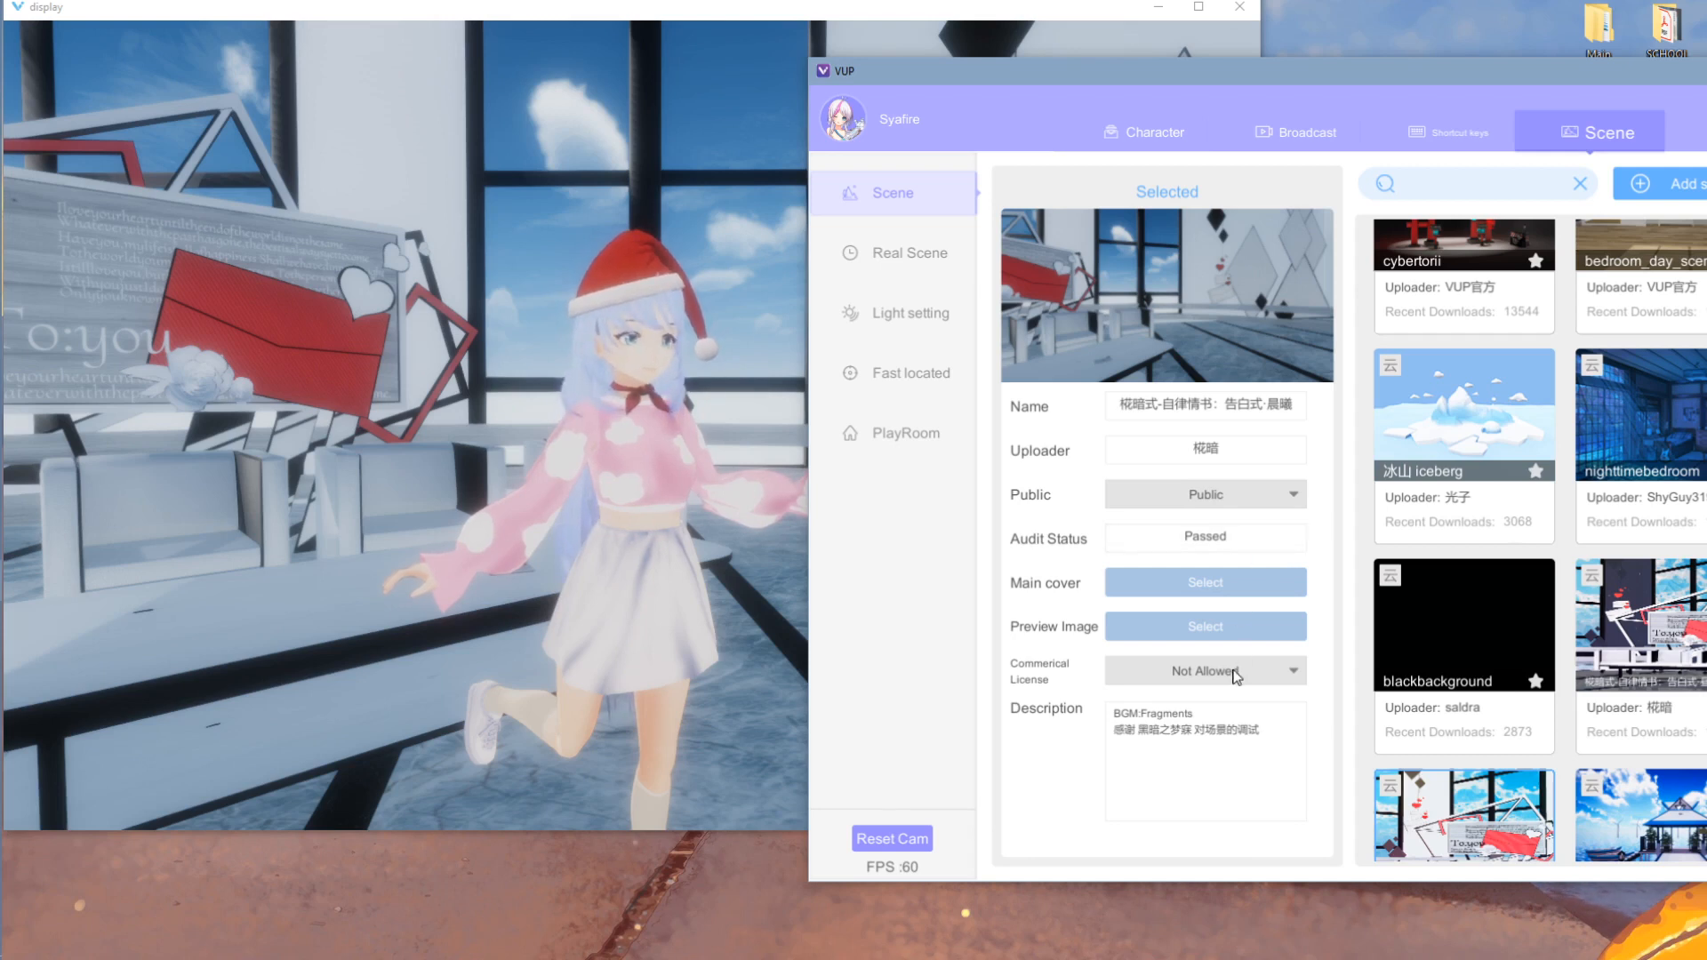
click(904, 257)
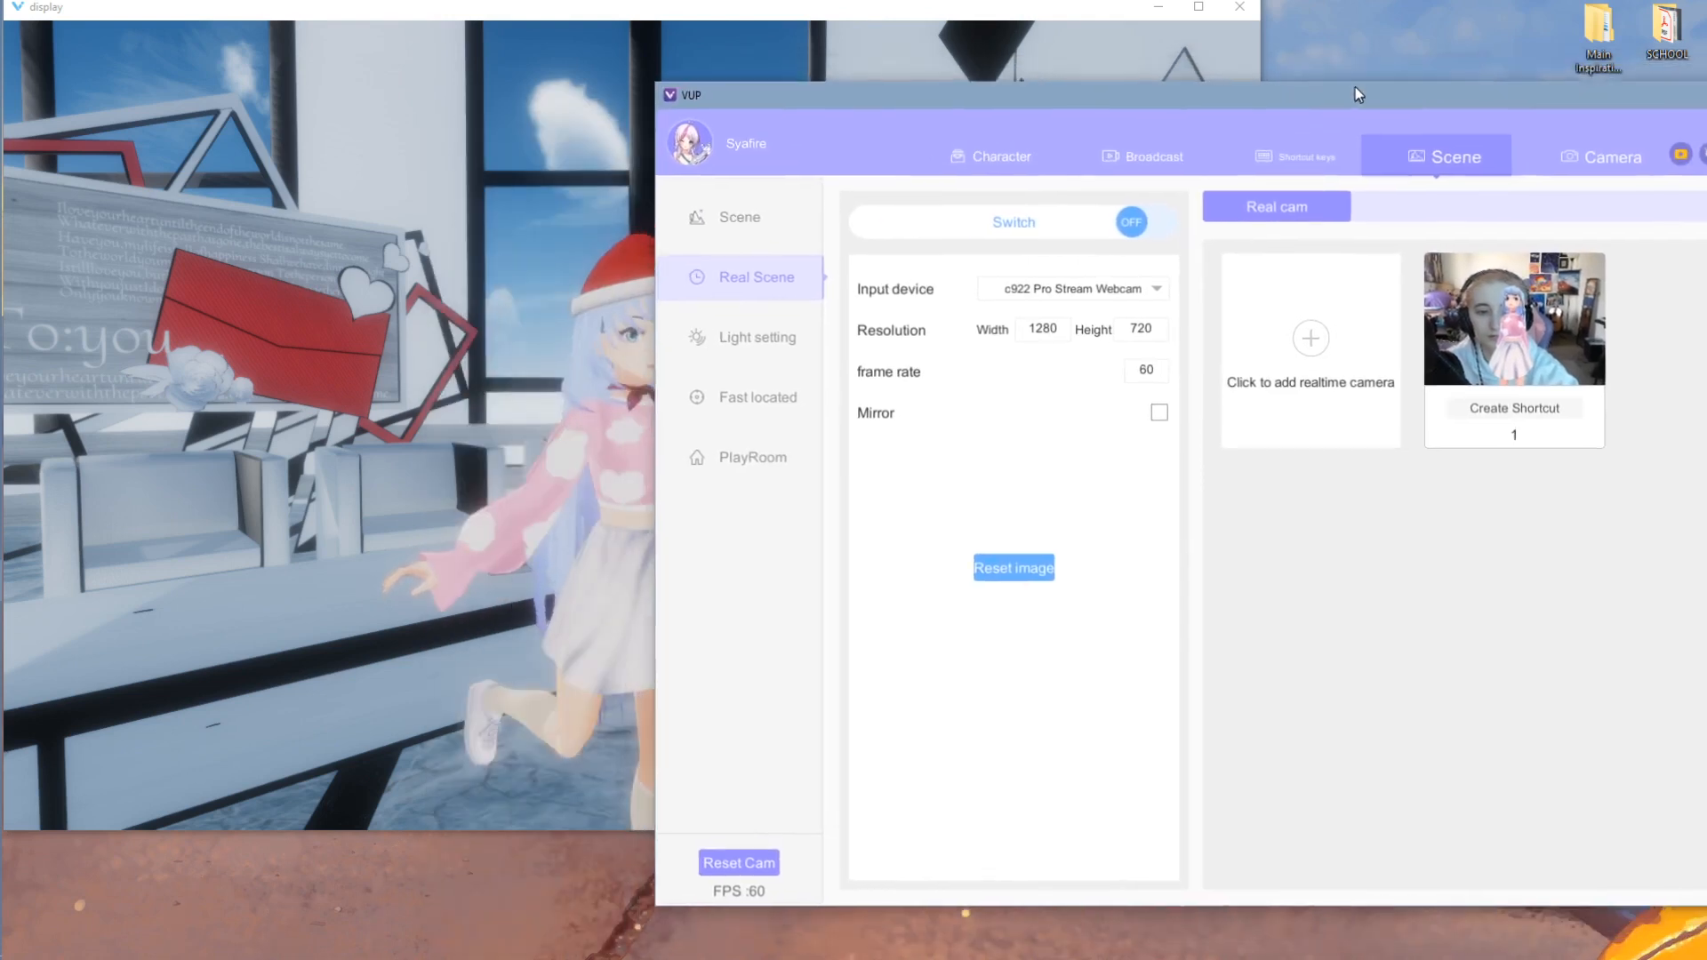
click(747, 318)
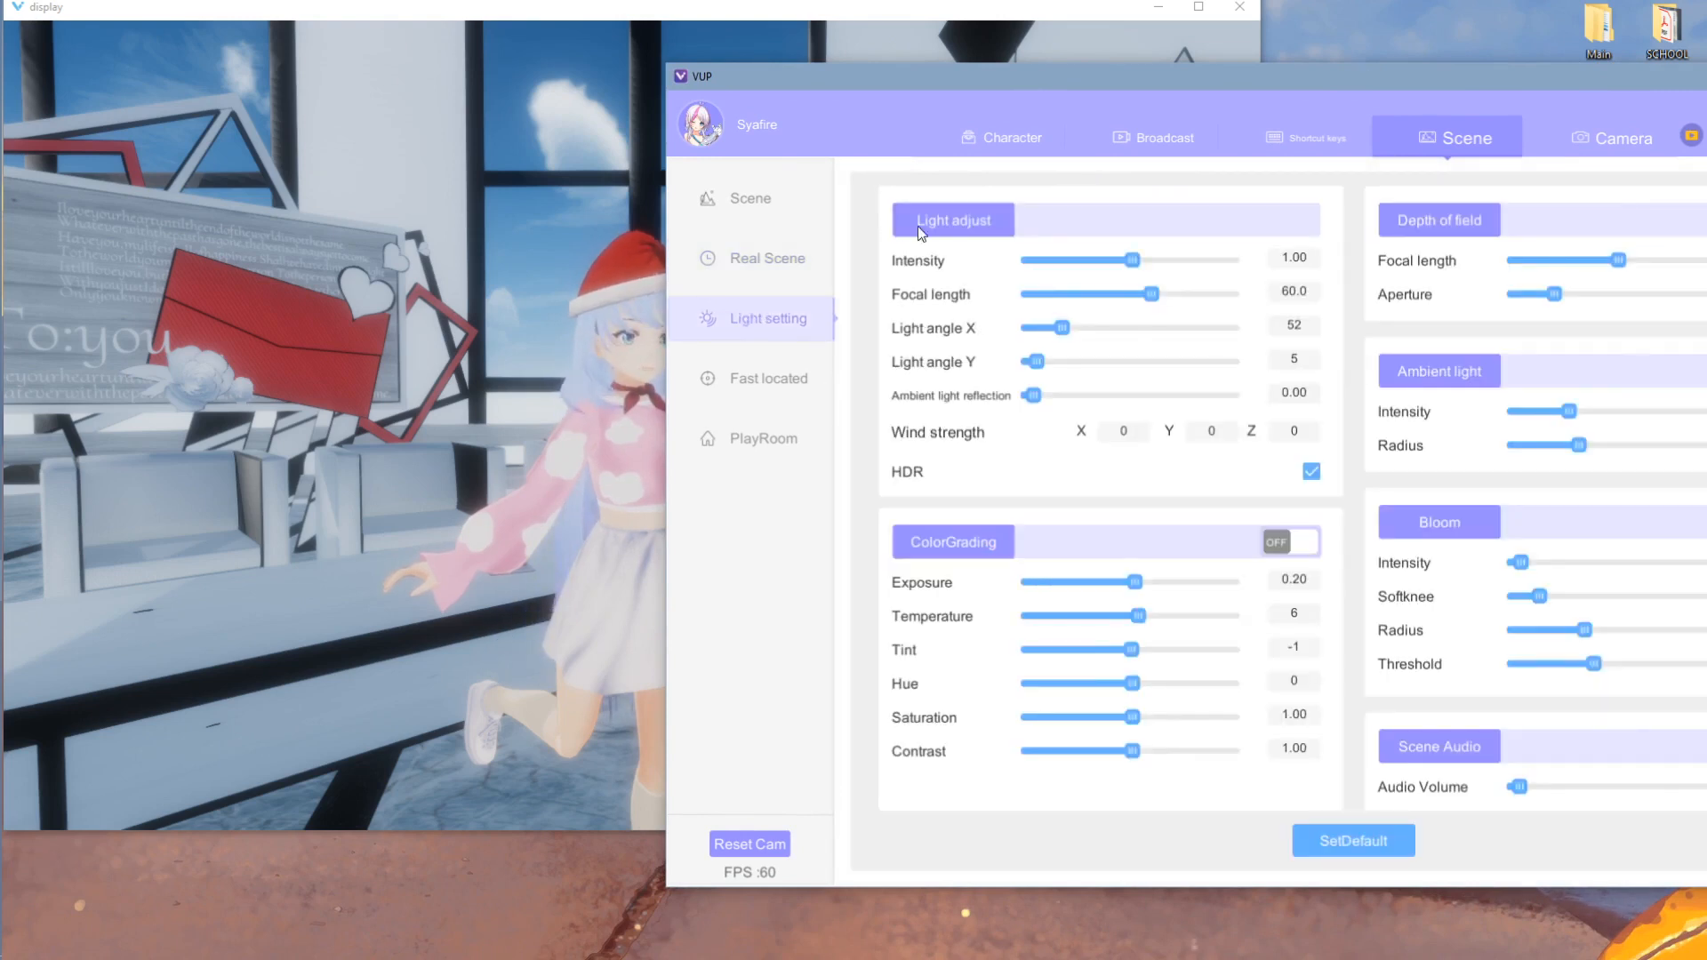
drag(1256, 266, 1288, 337)
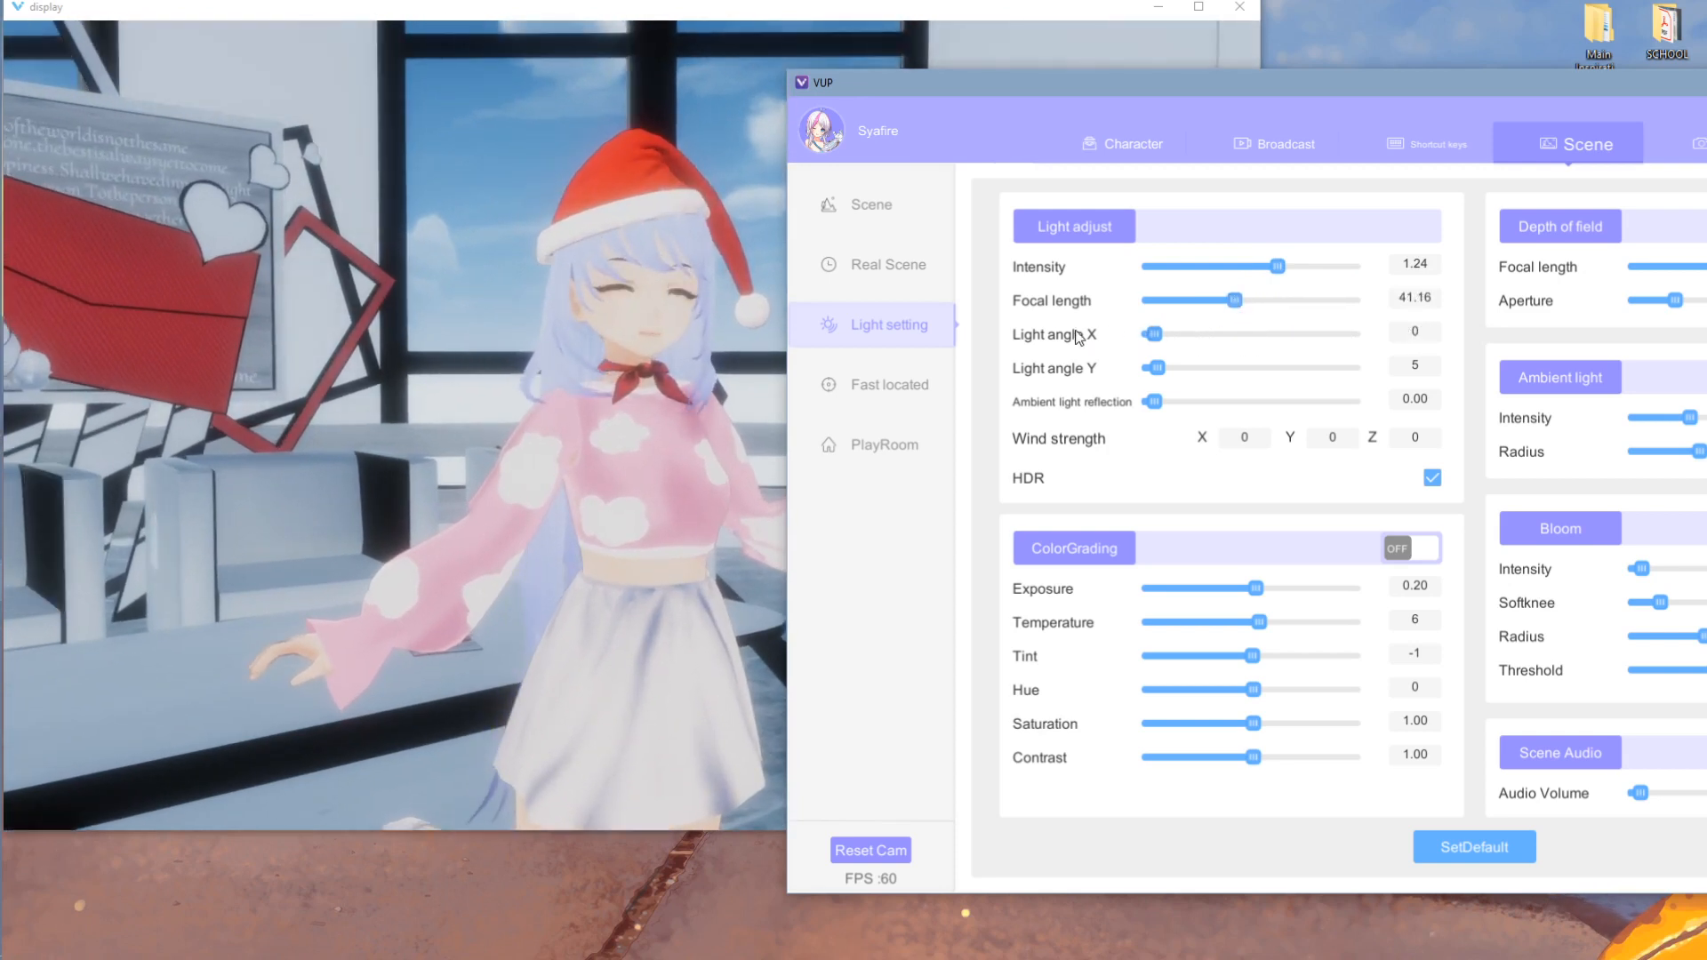
- Aim the light at X 68, Y 58, enable colour grading, and raise exposure to 0.34
drag(1154, 335, 1186, 367)
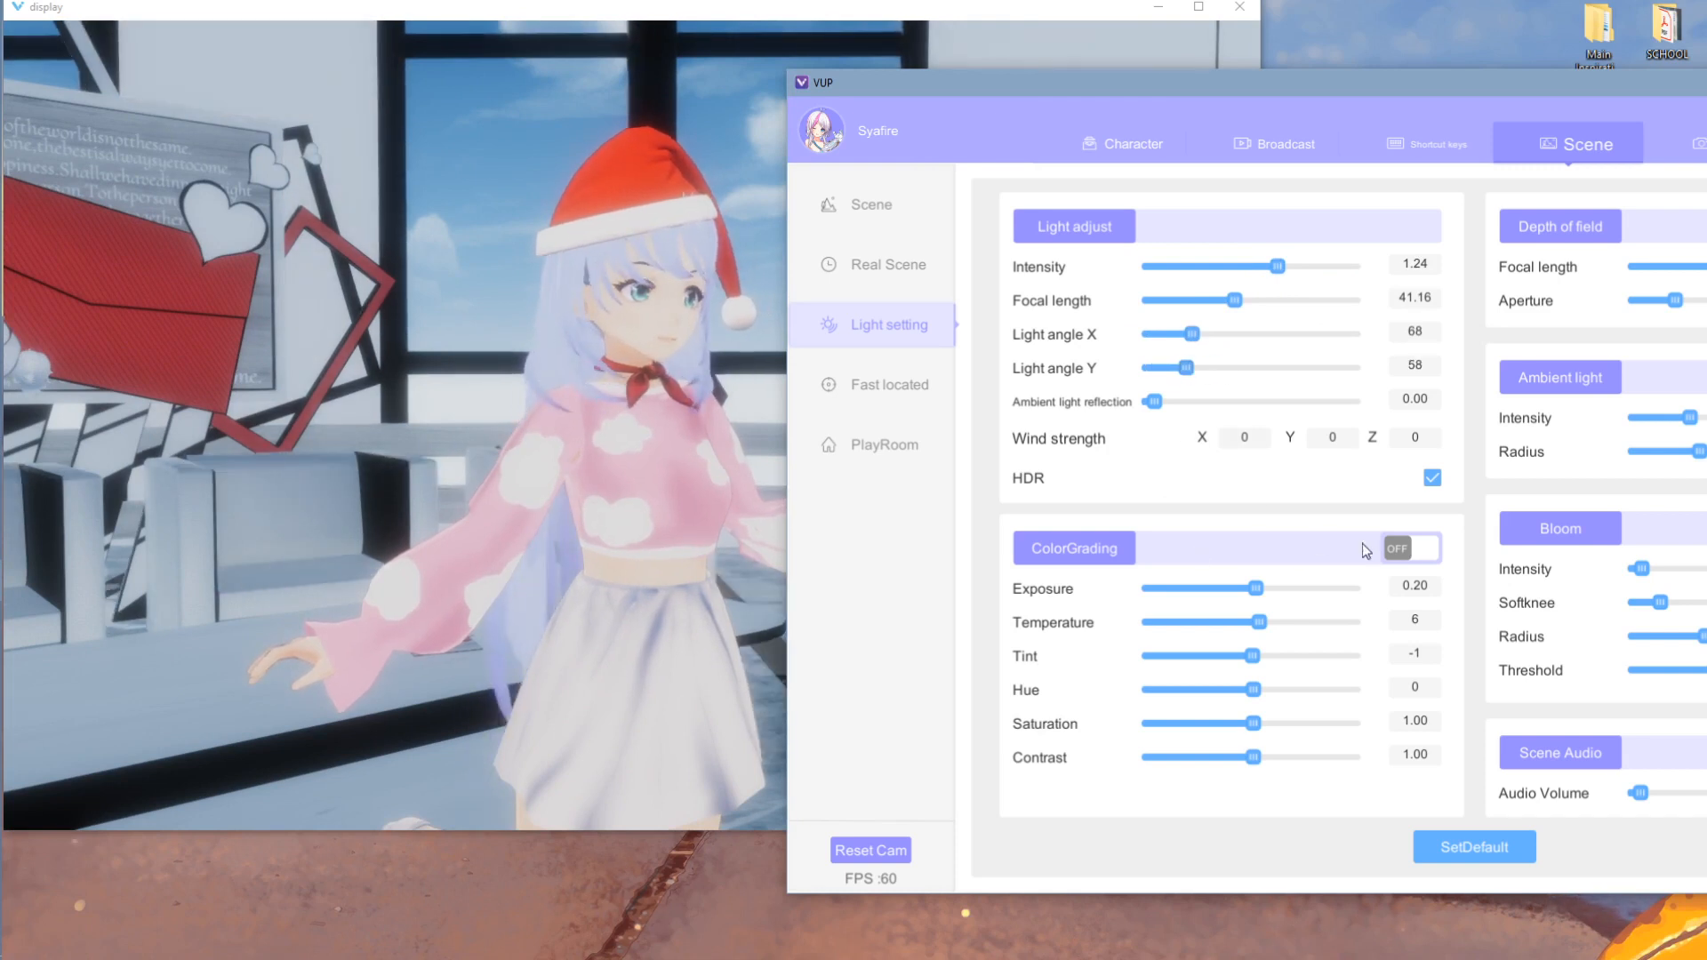
click(1403, 550)
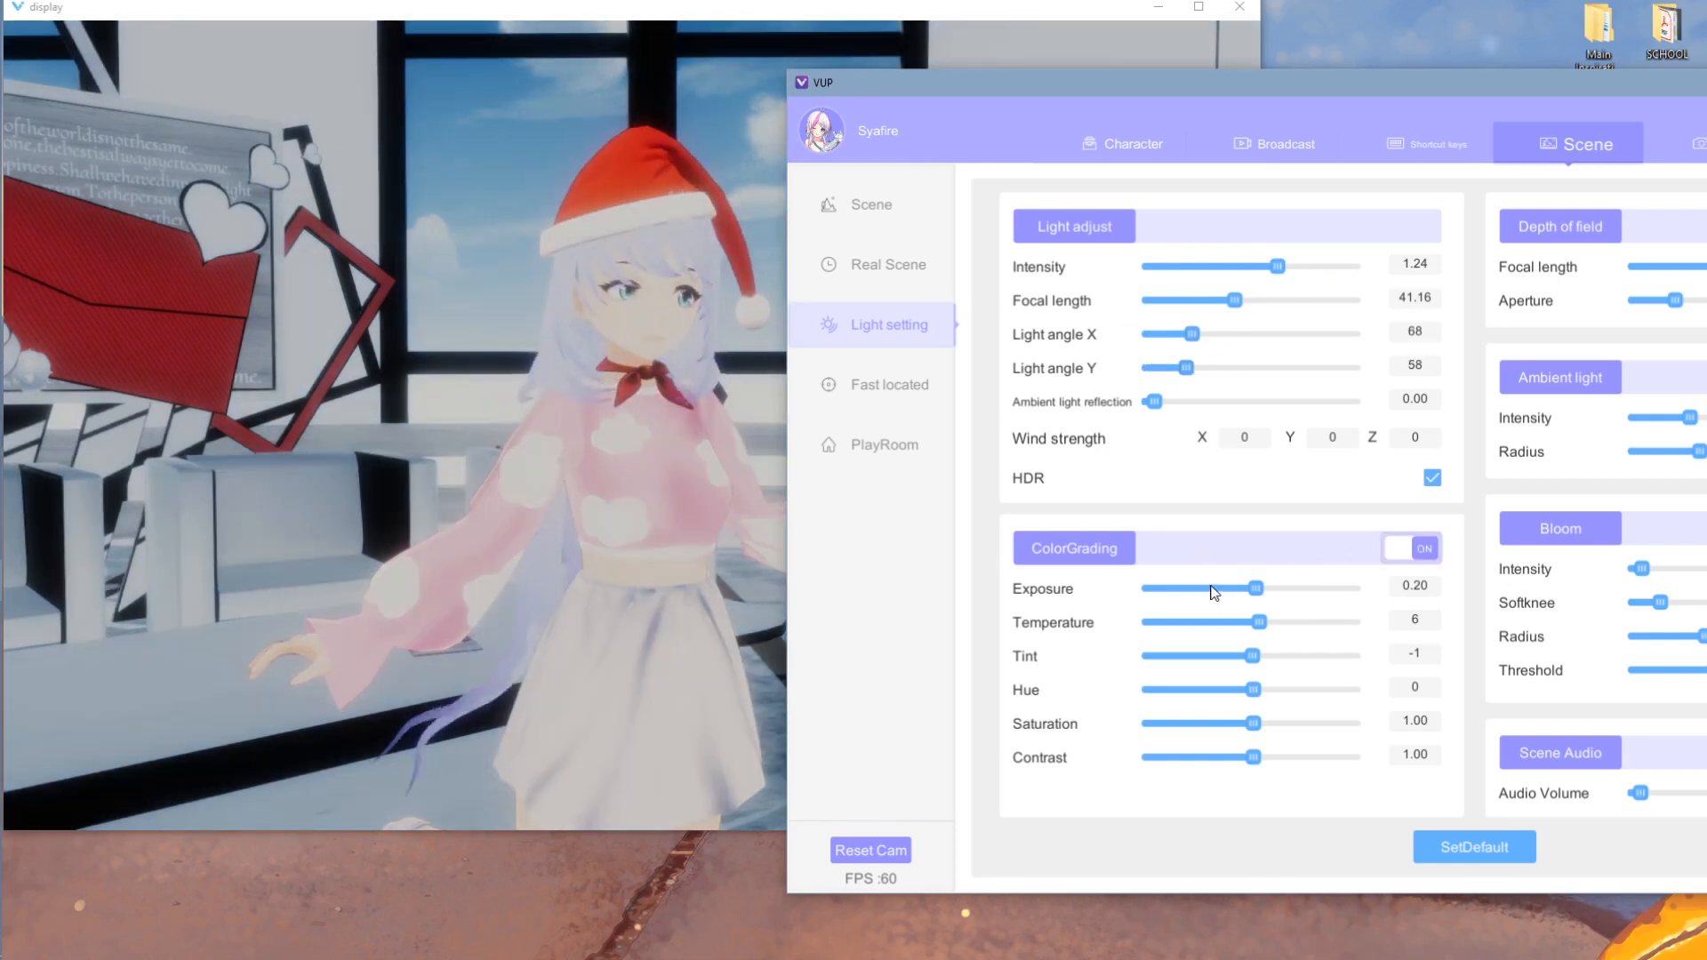
drag(1257, 596, 1251, 758)
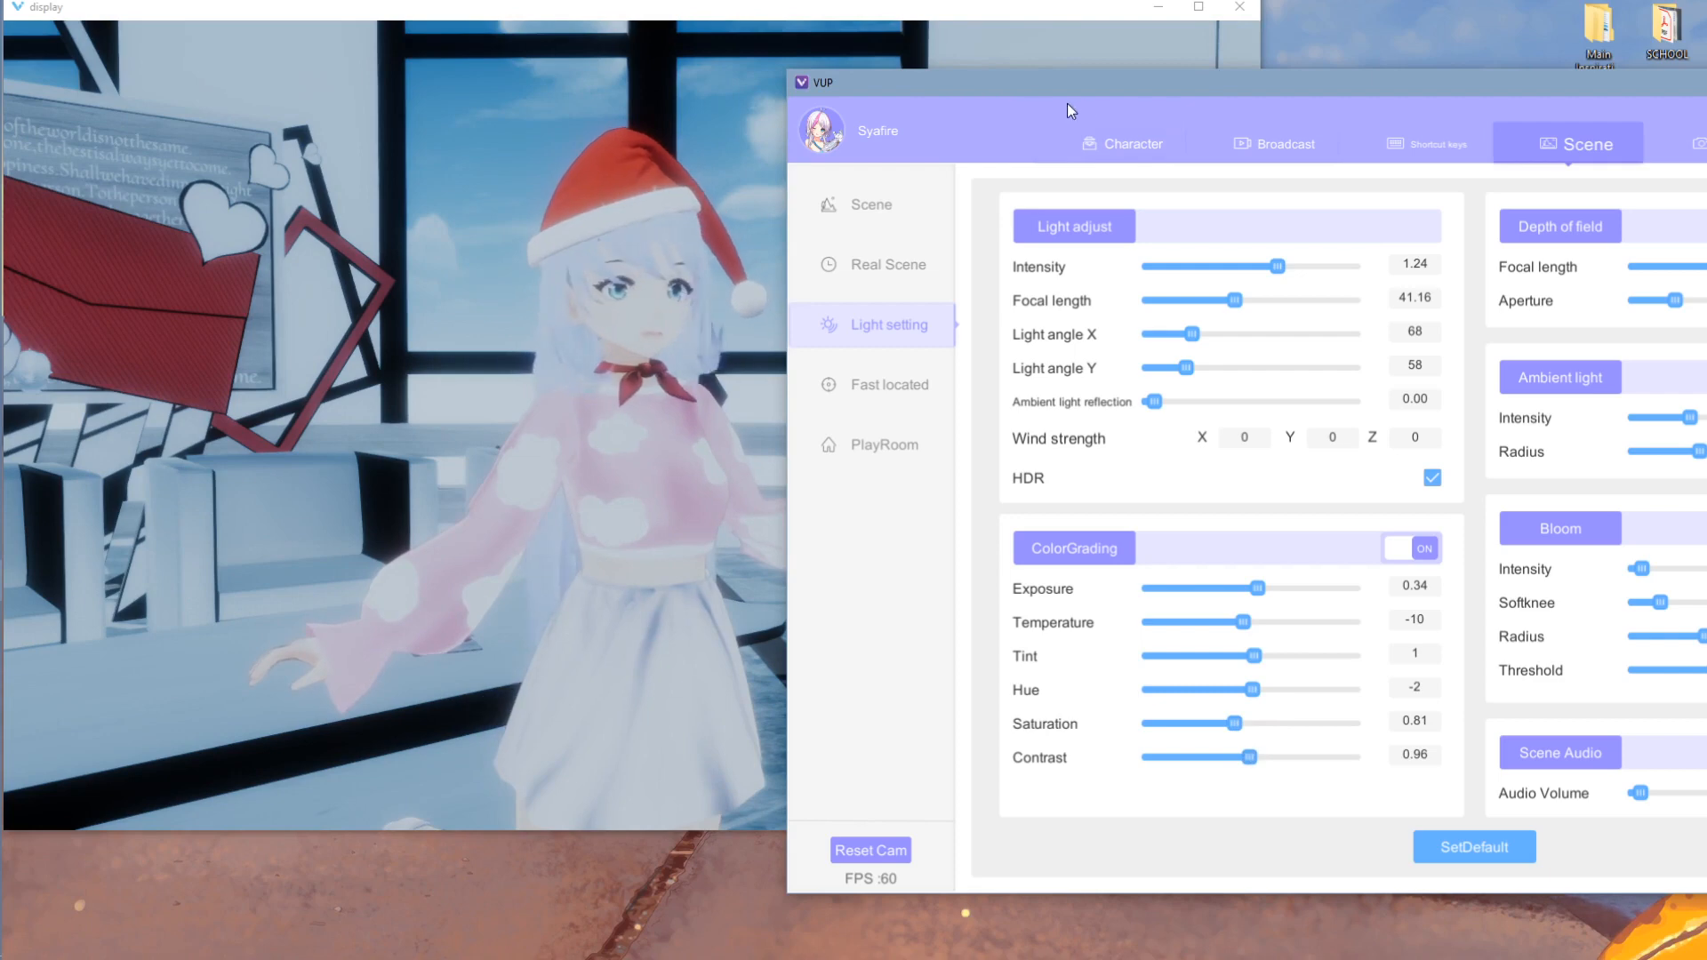
drag(1067, 104, 994, 85)
- Turn on depth of field and lower its focal length to 1.30
click(1272, 577)
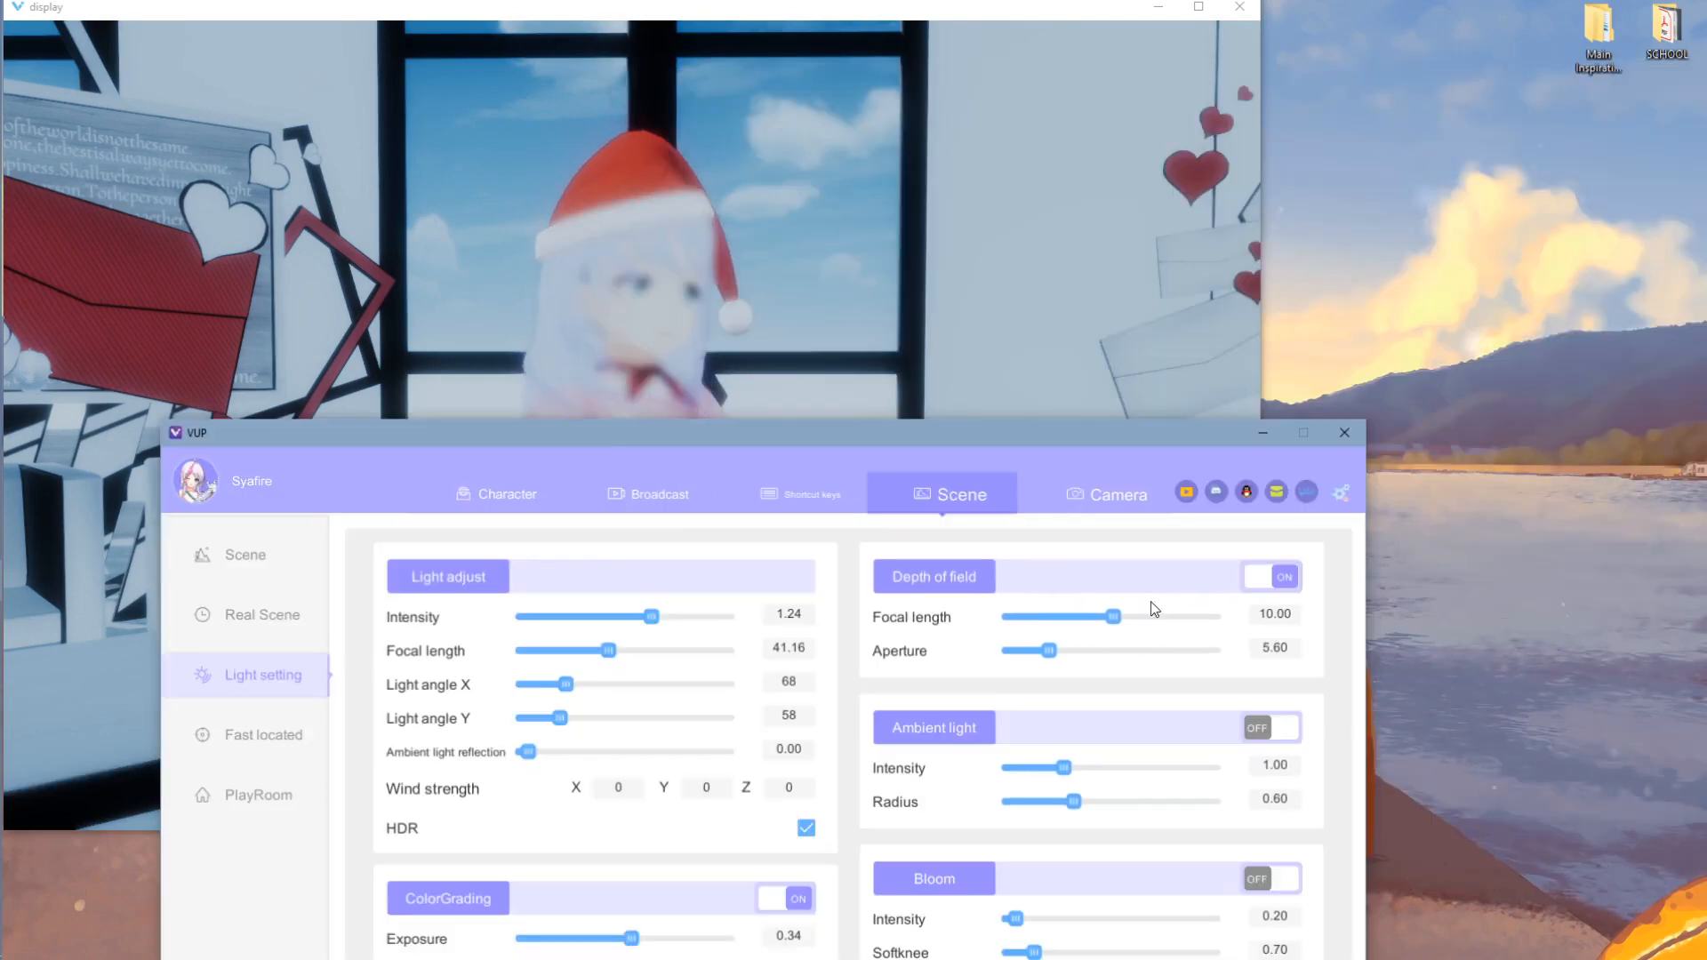
drag(1086, 629, 1027, 633)
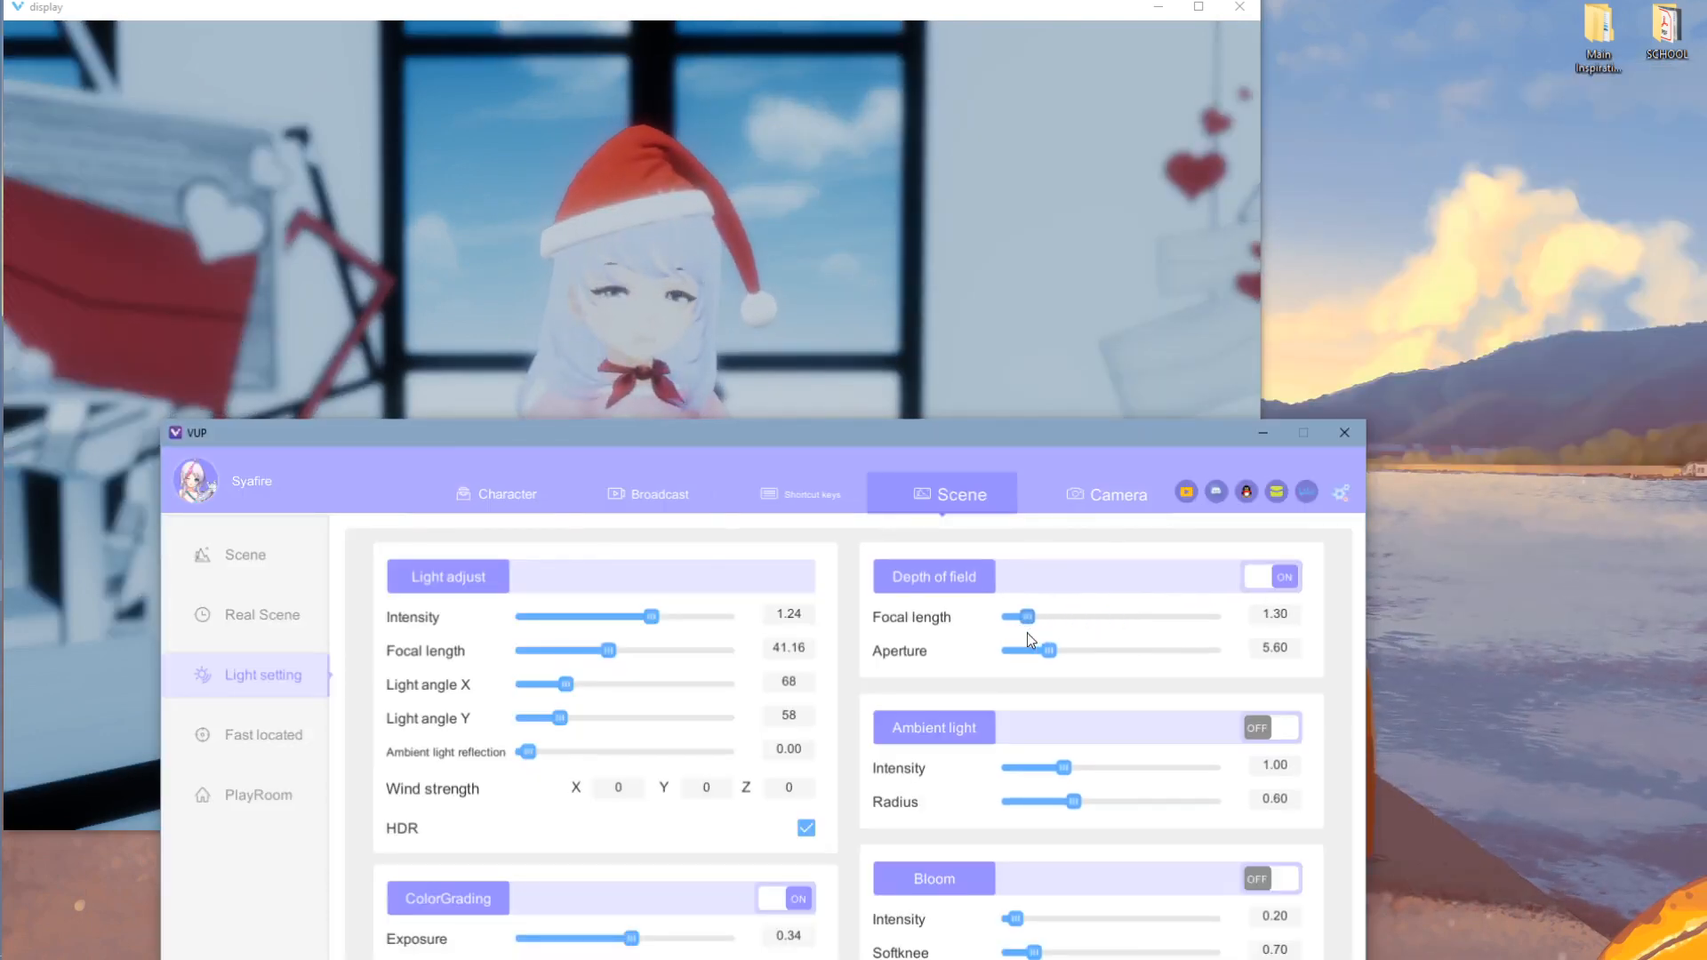
click(988, 391)
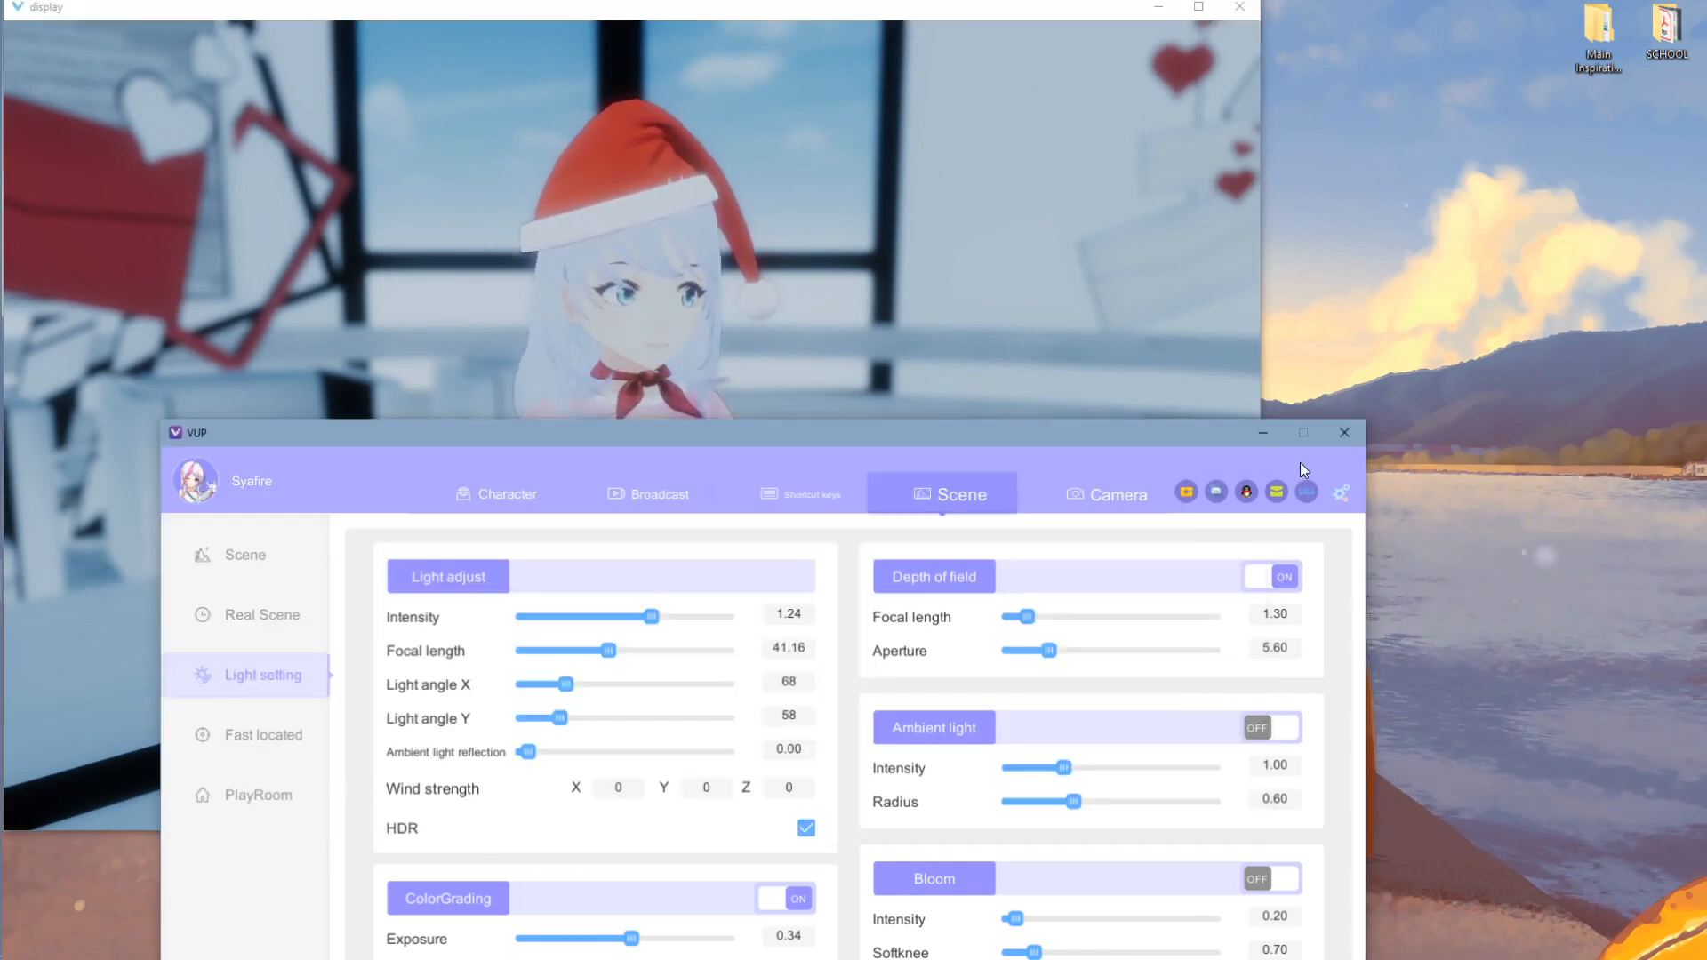
click(1300, 462)
mouse_move(926, 440)
mouse_down()
mouse_move(921, 268)
mouse_move(915, 425)
mouse_up()
- Turn on ambient light at intensity 0.84 with radius 2.00
click(1235, 558)
drag(1013, 757, 1150, 762)
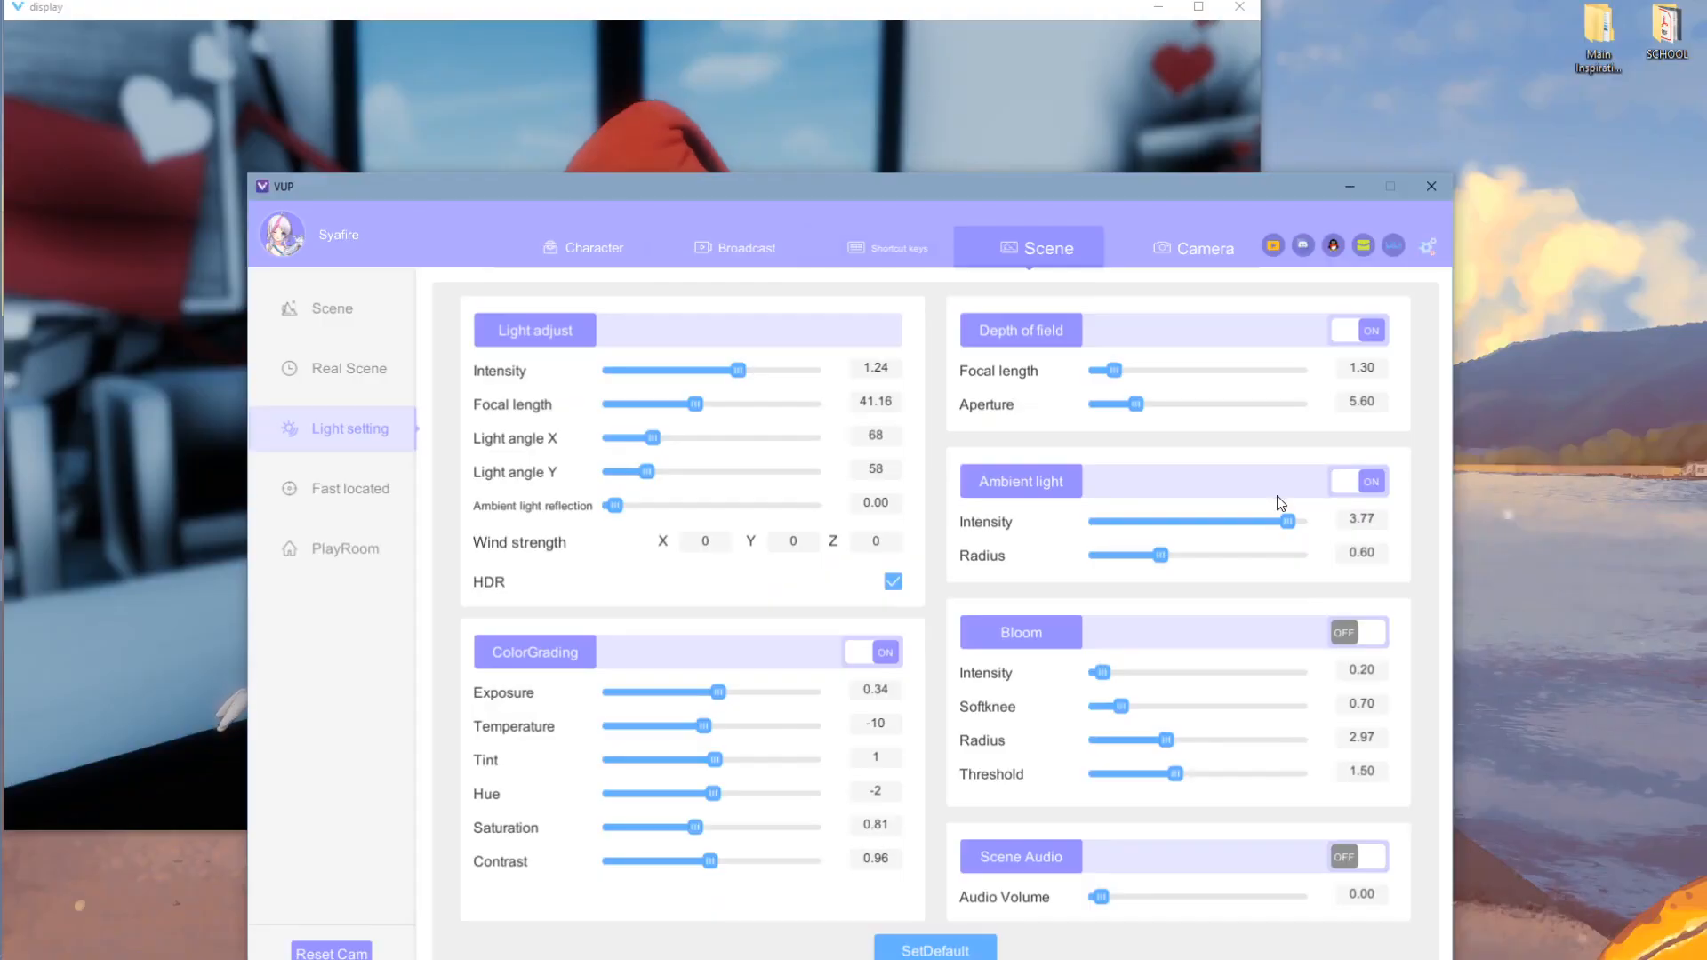
drag(1286, 514, 1307, 555)
drag(1043, 189, 1151, 48)
- Enable bloom with intensity 9.98 and threshold 2.44, checking the look in the display
drag(1604, 533, 1644, 532)
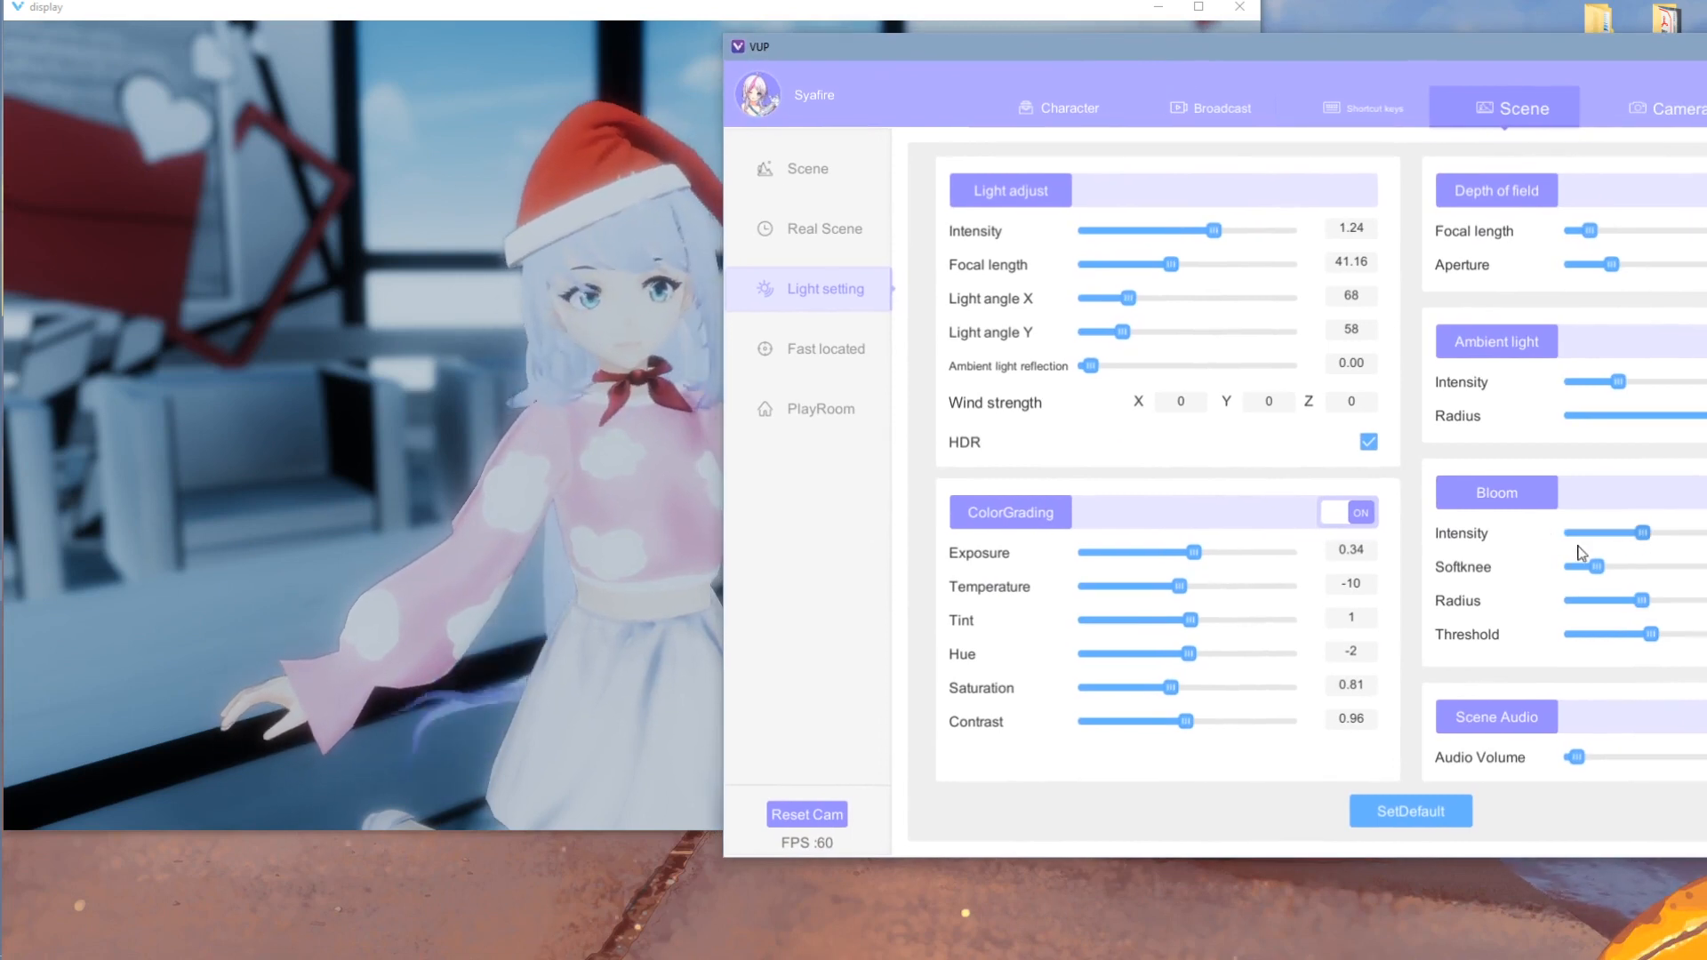
drag(1109, 105, 938, 91)
mouse_move(1443, 546)
mouse_down()
mouse_move(1479, 552)
mouse_move(1436, 561)
mouse_up()
click(400, 356)
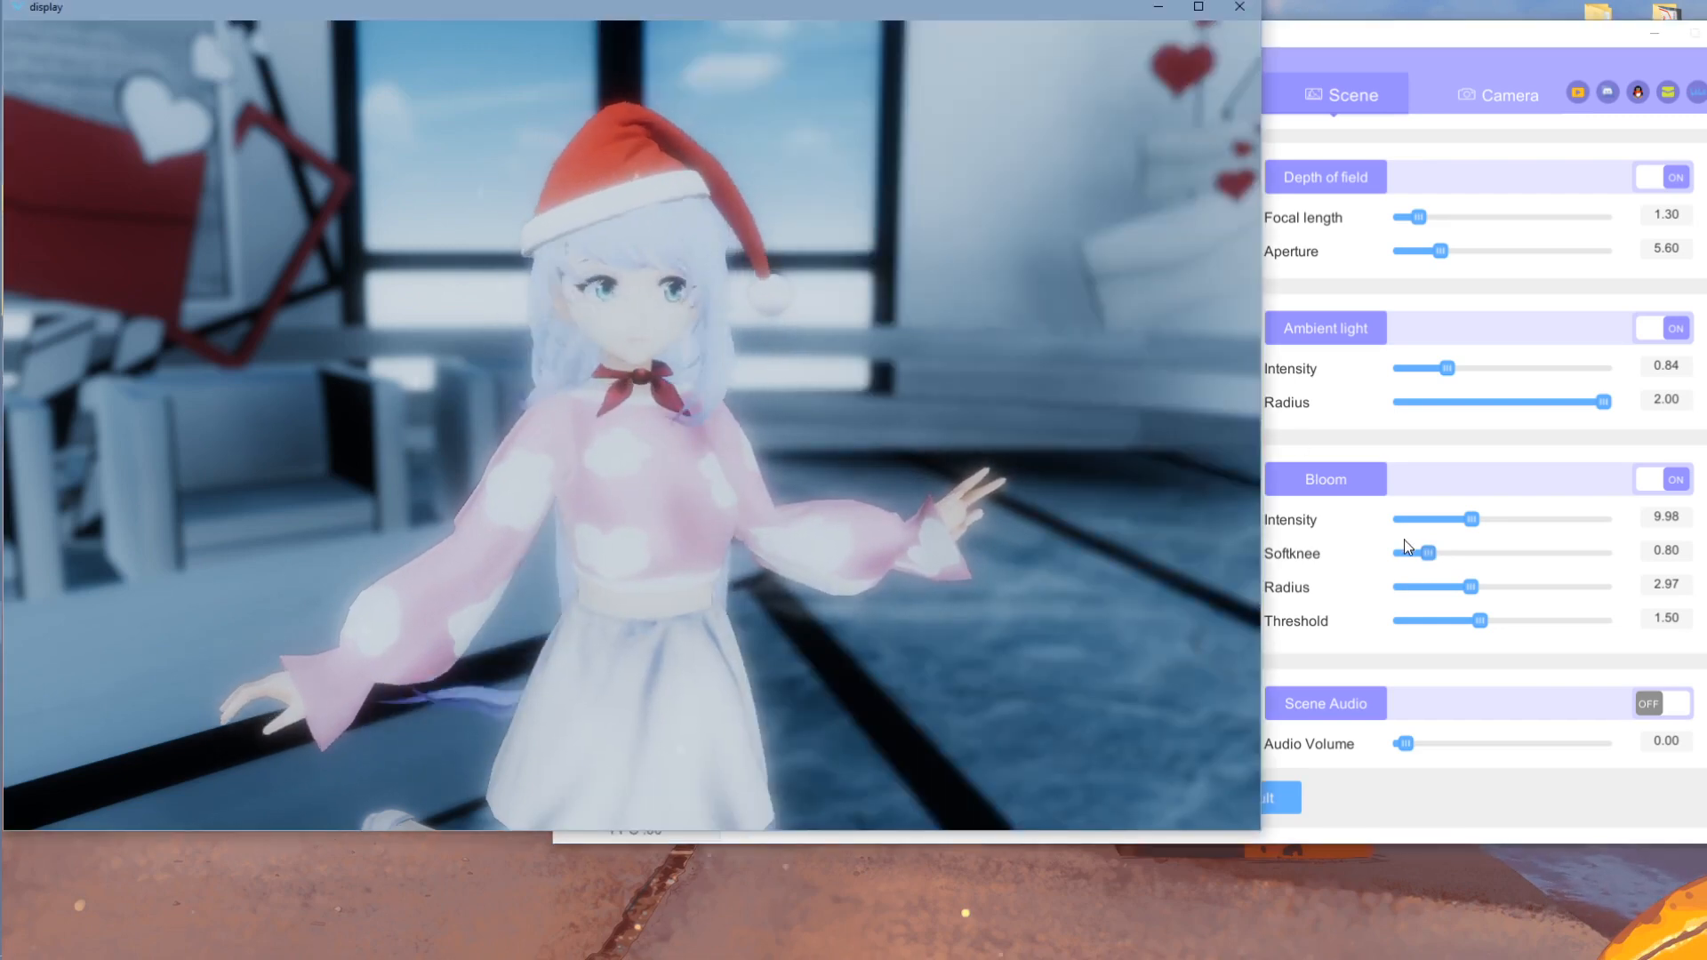
click(1526, 620)
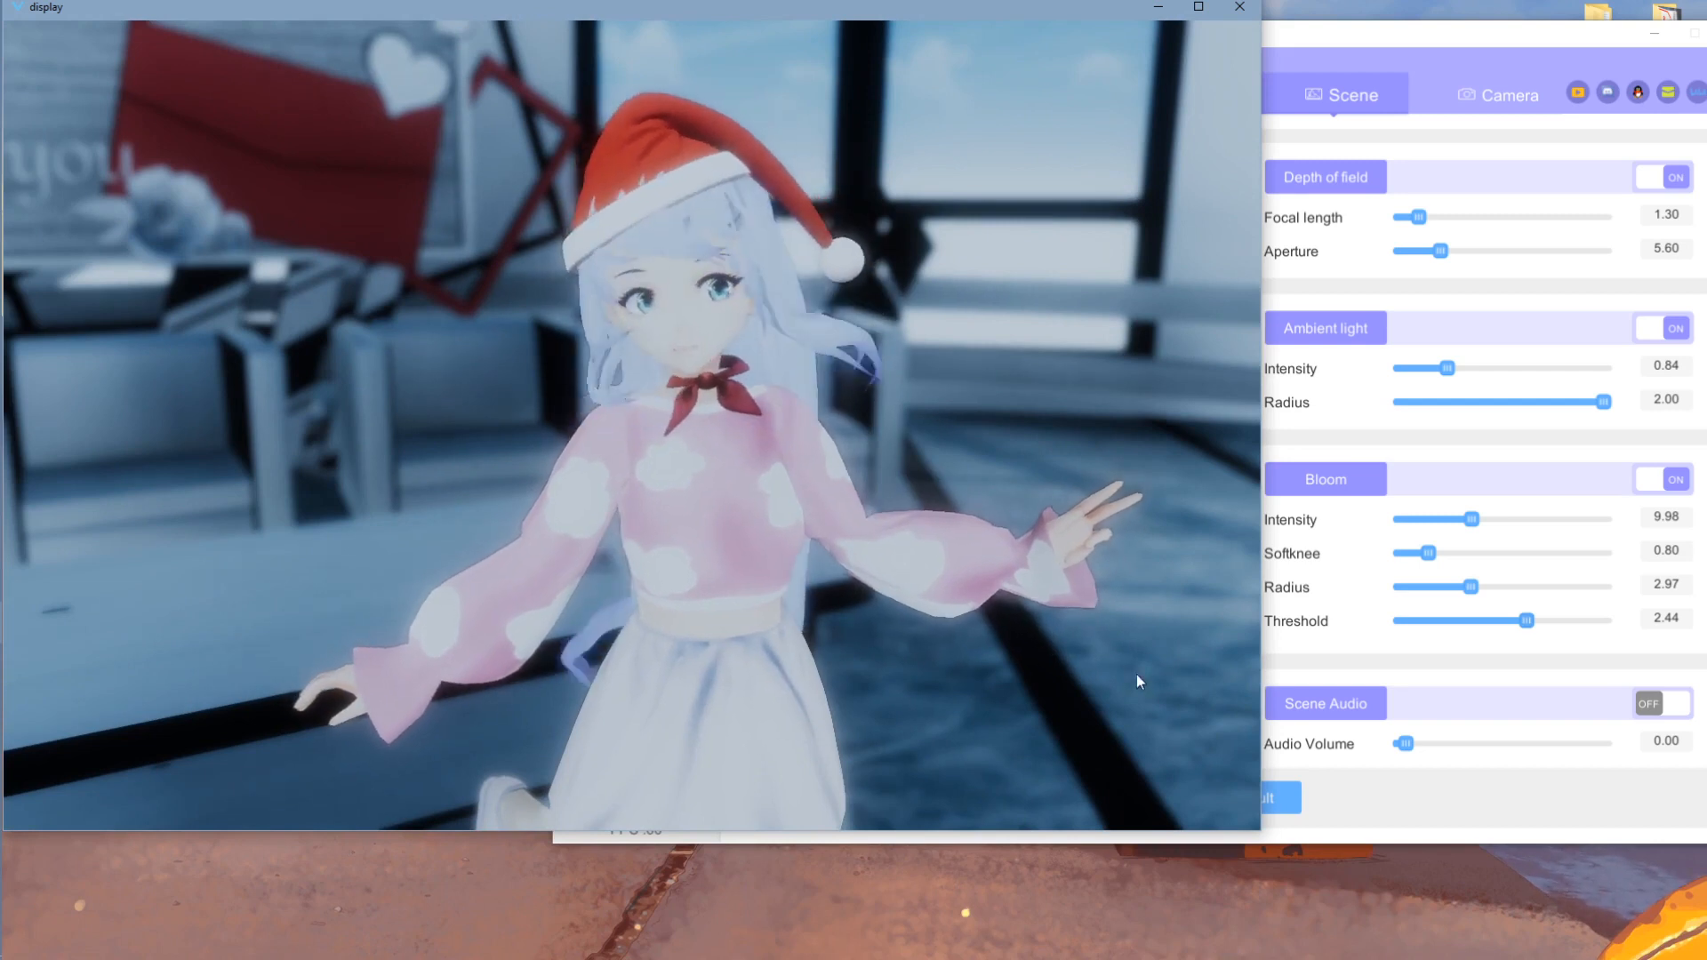
click(1369, 802)
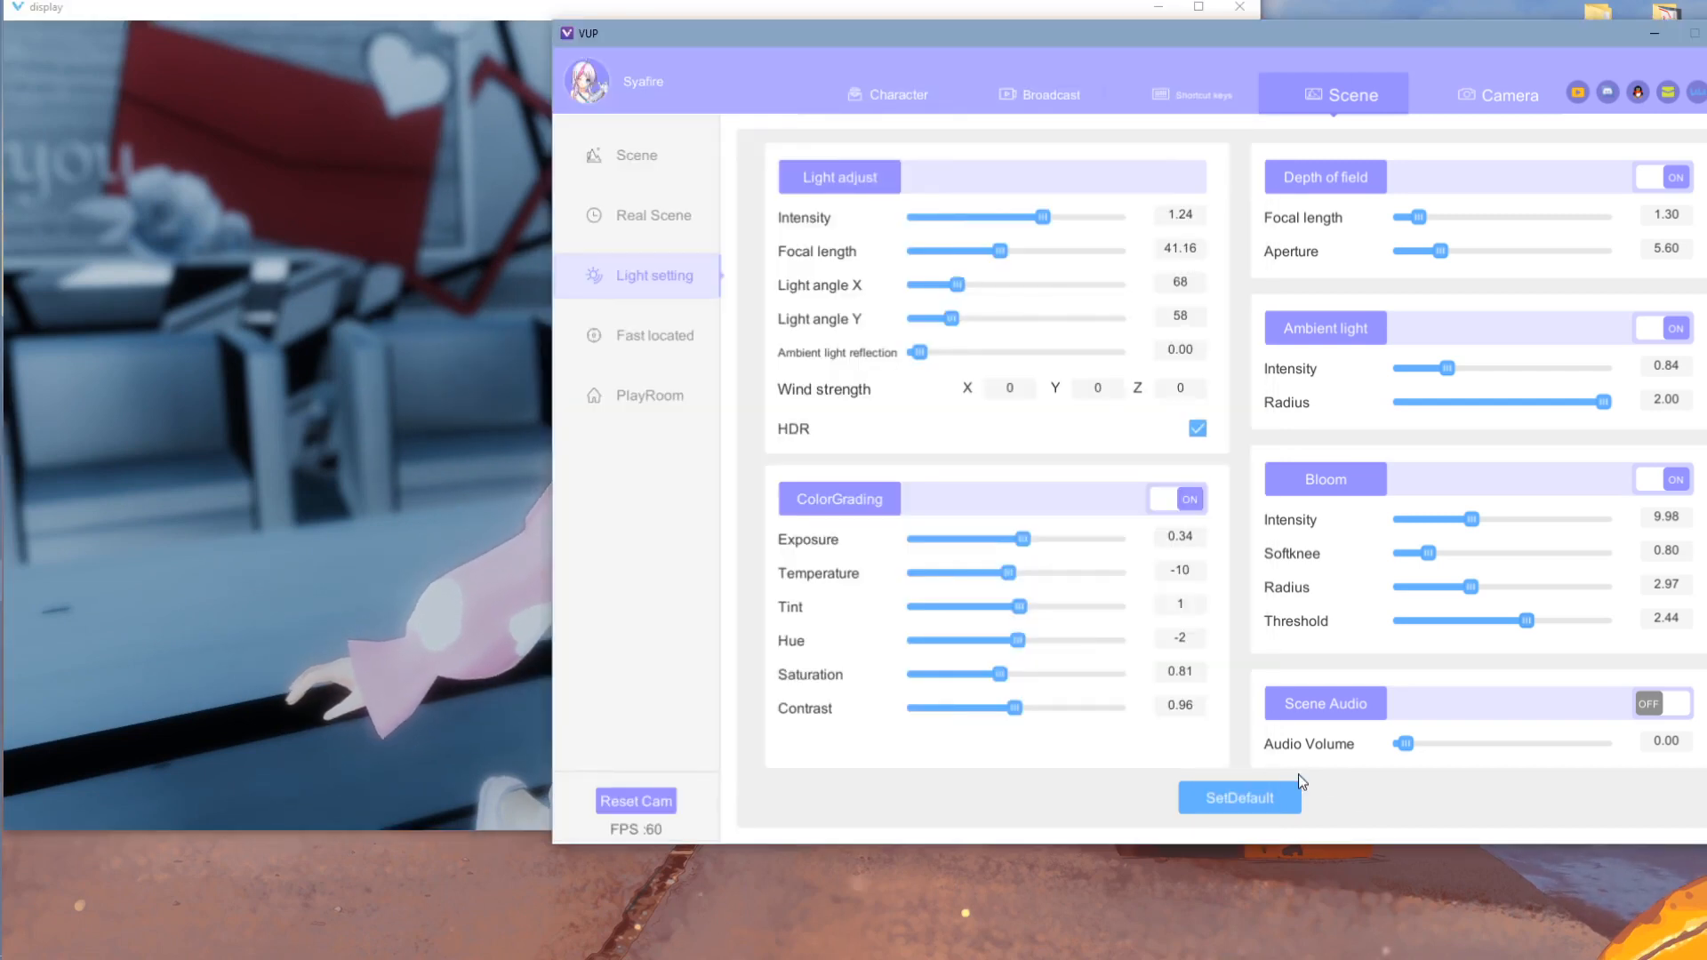
- Look over the Fast located and PlayRoom pages and orbit to the avatar's side
click(608, 340)
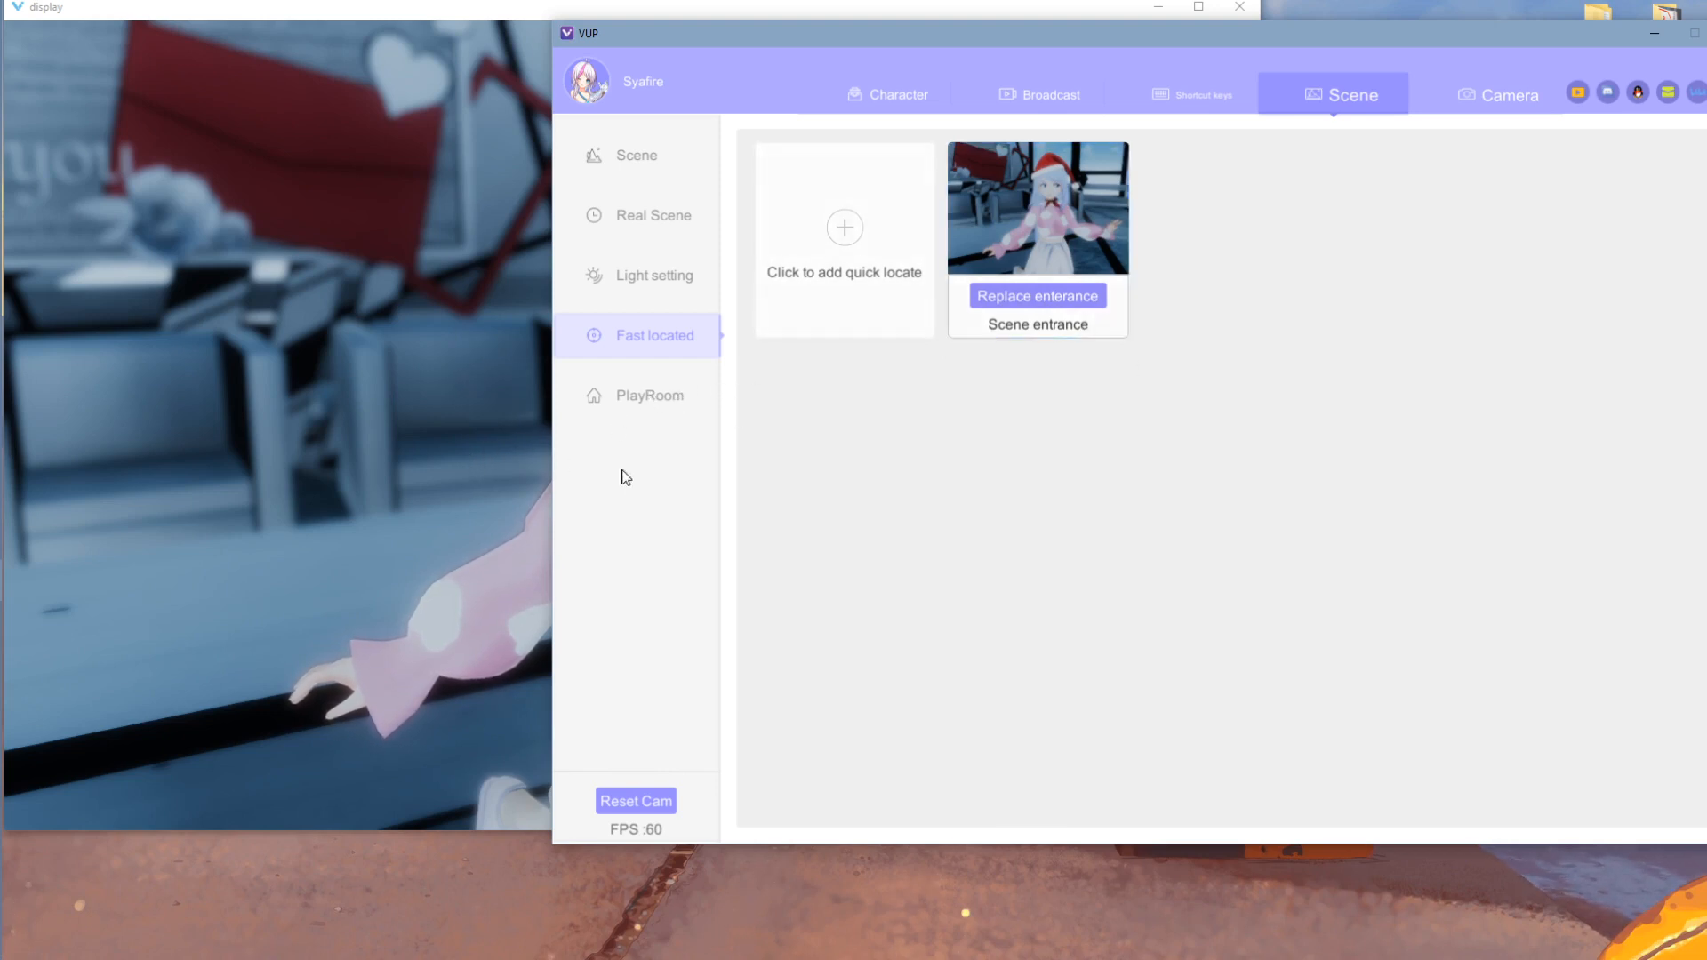
click(650, 401)
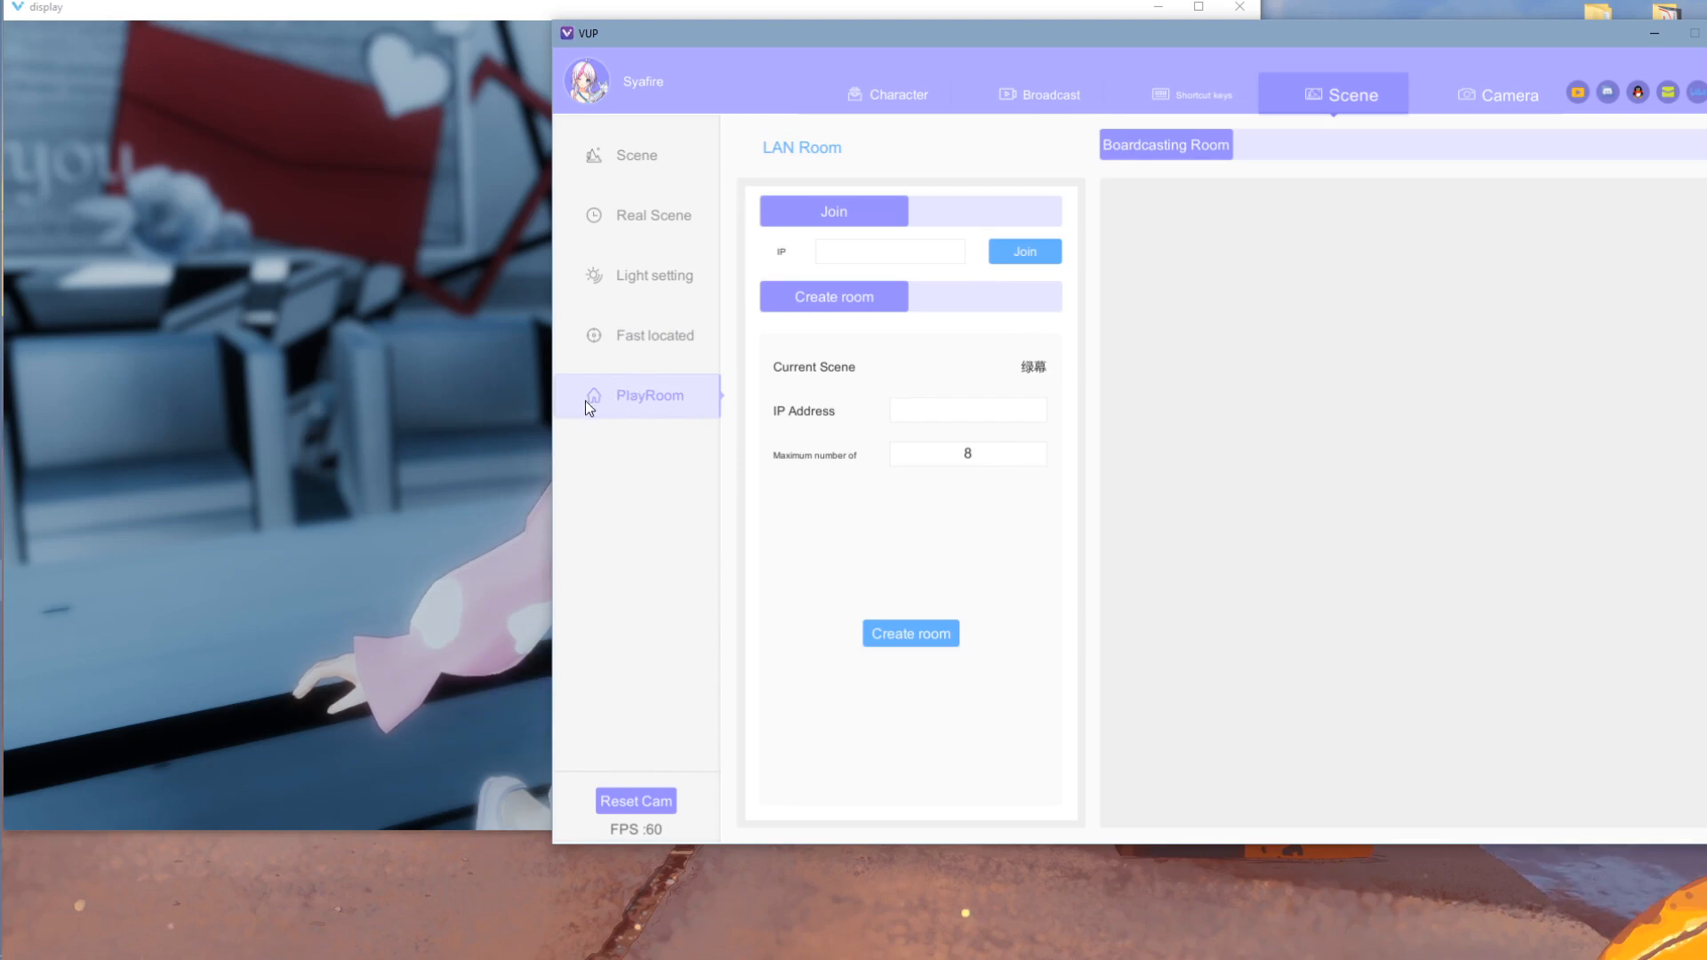
click(477, 398)
drag(478, 399, 195, 373)
click(1427, 305)
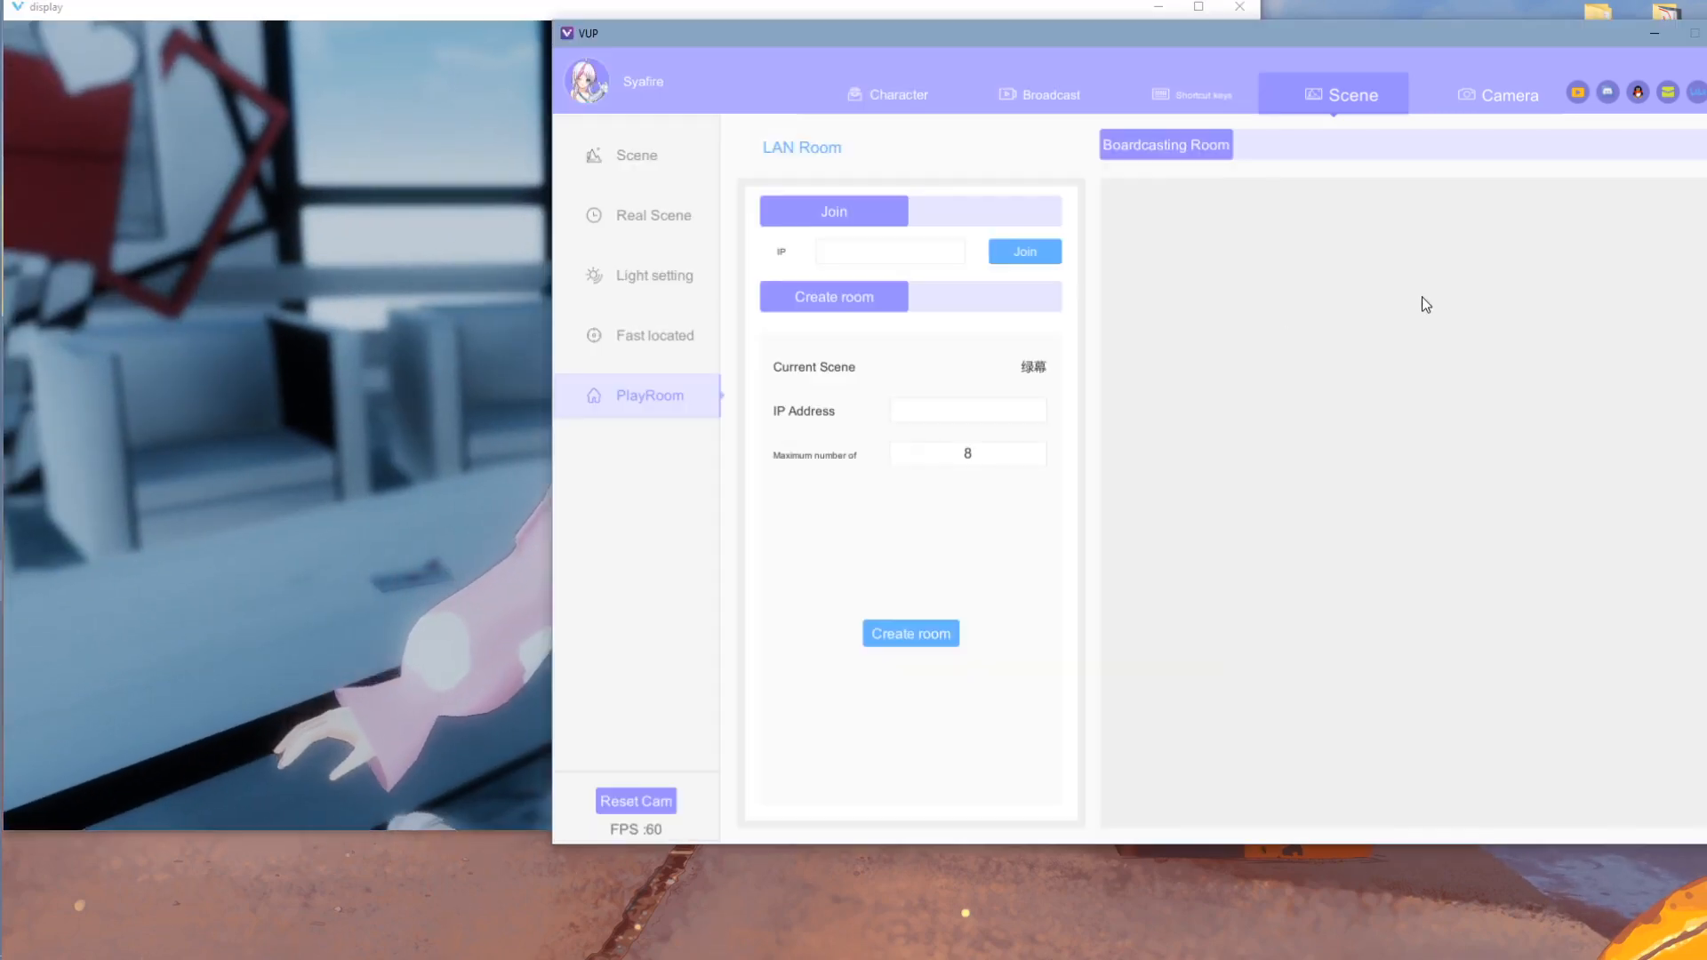
- Orbit further around the avatar and bring up the Camera presets list
click(366, 369)
drag(1089, 372, 985, 359)
click(1408, 331)
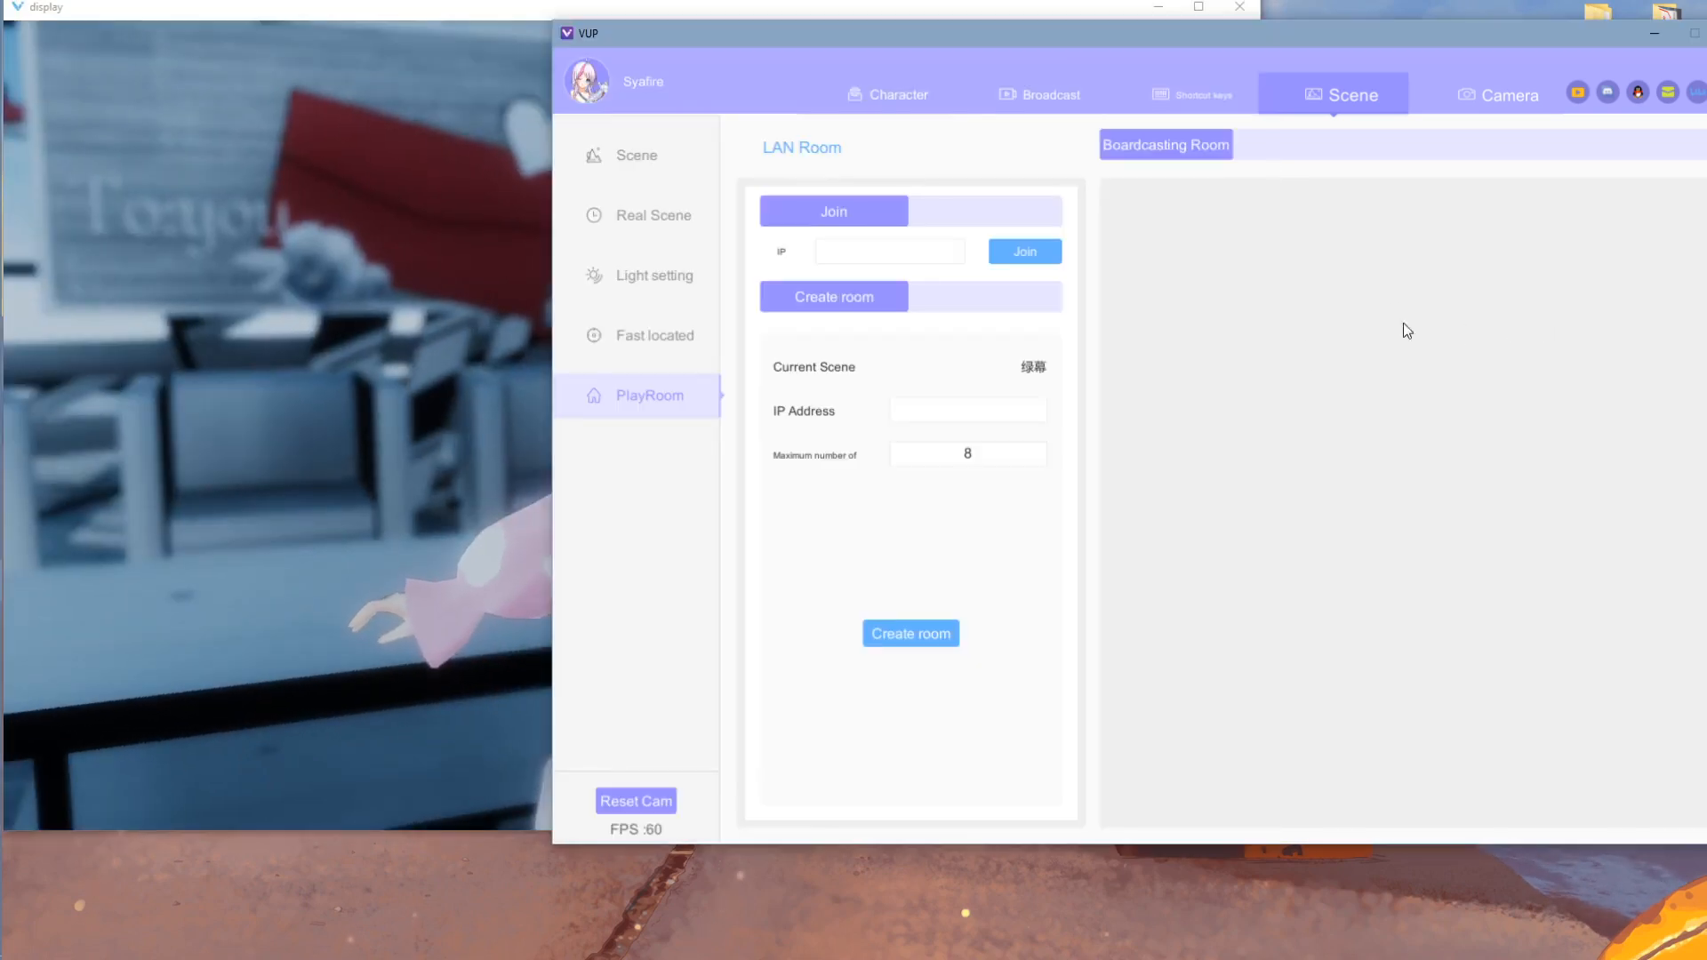
drag(498, 374, 355, 367)
click(1682, 416)
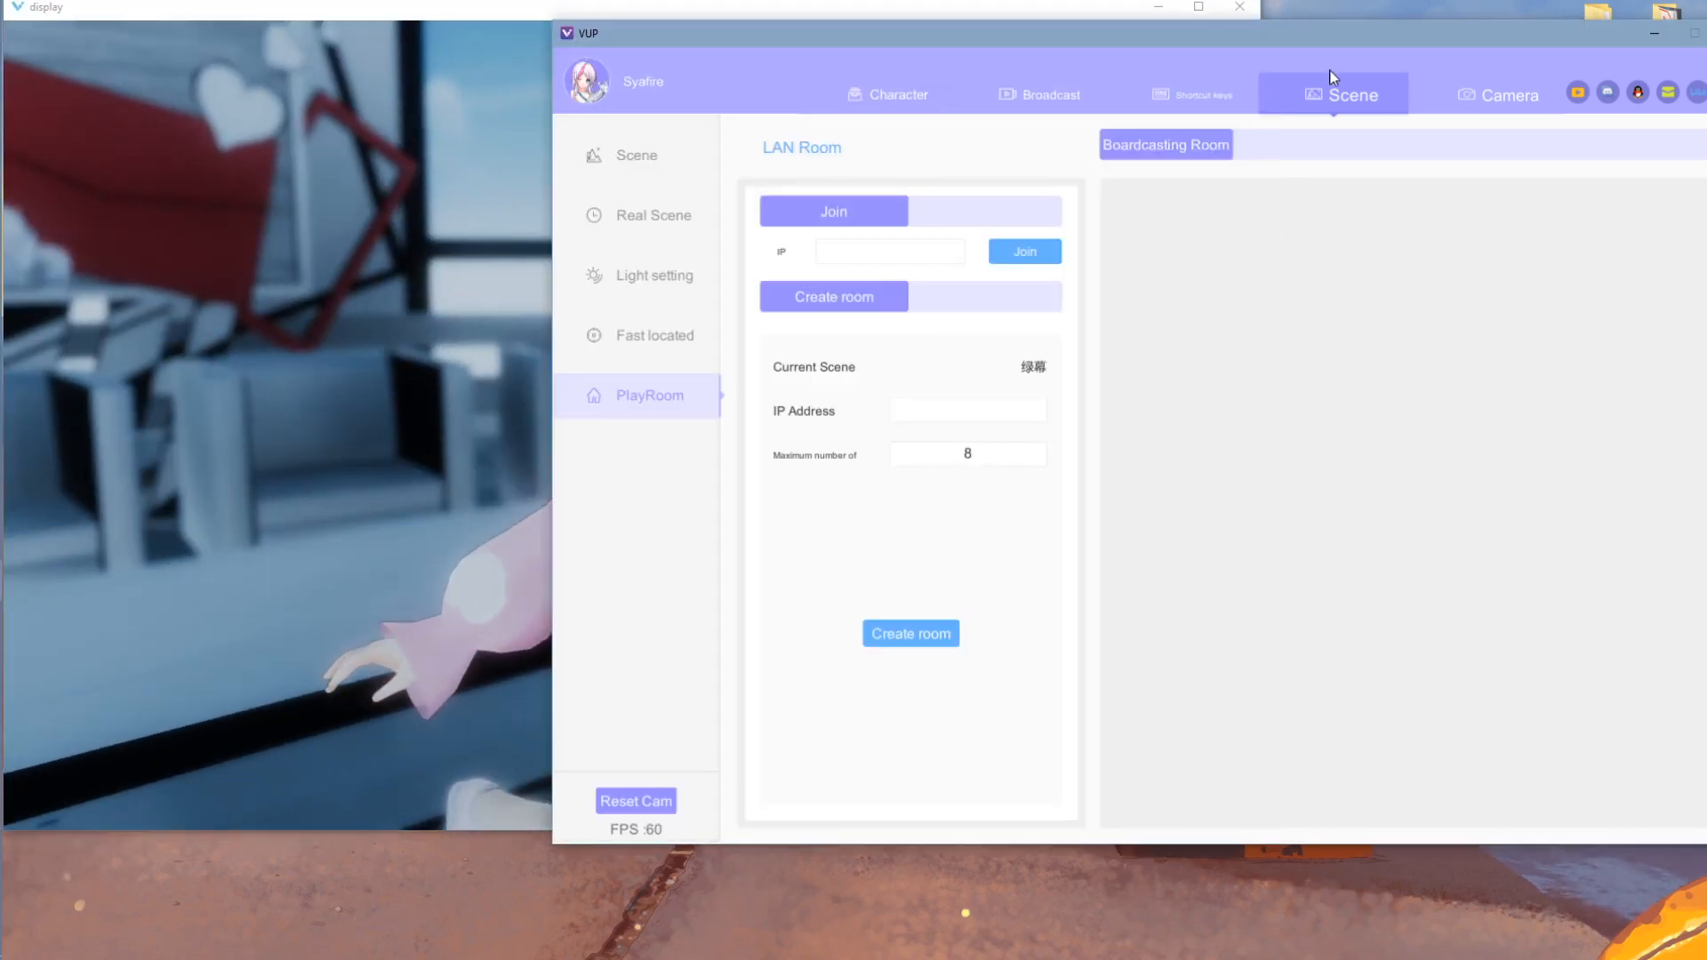
click(1494, 95)
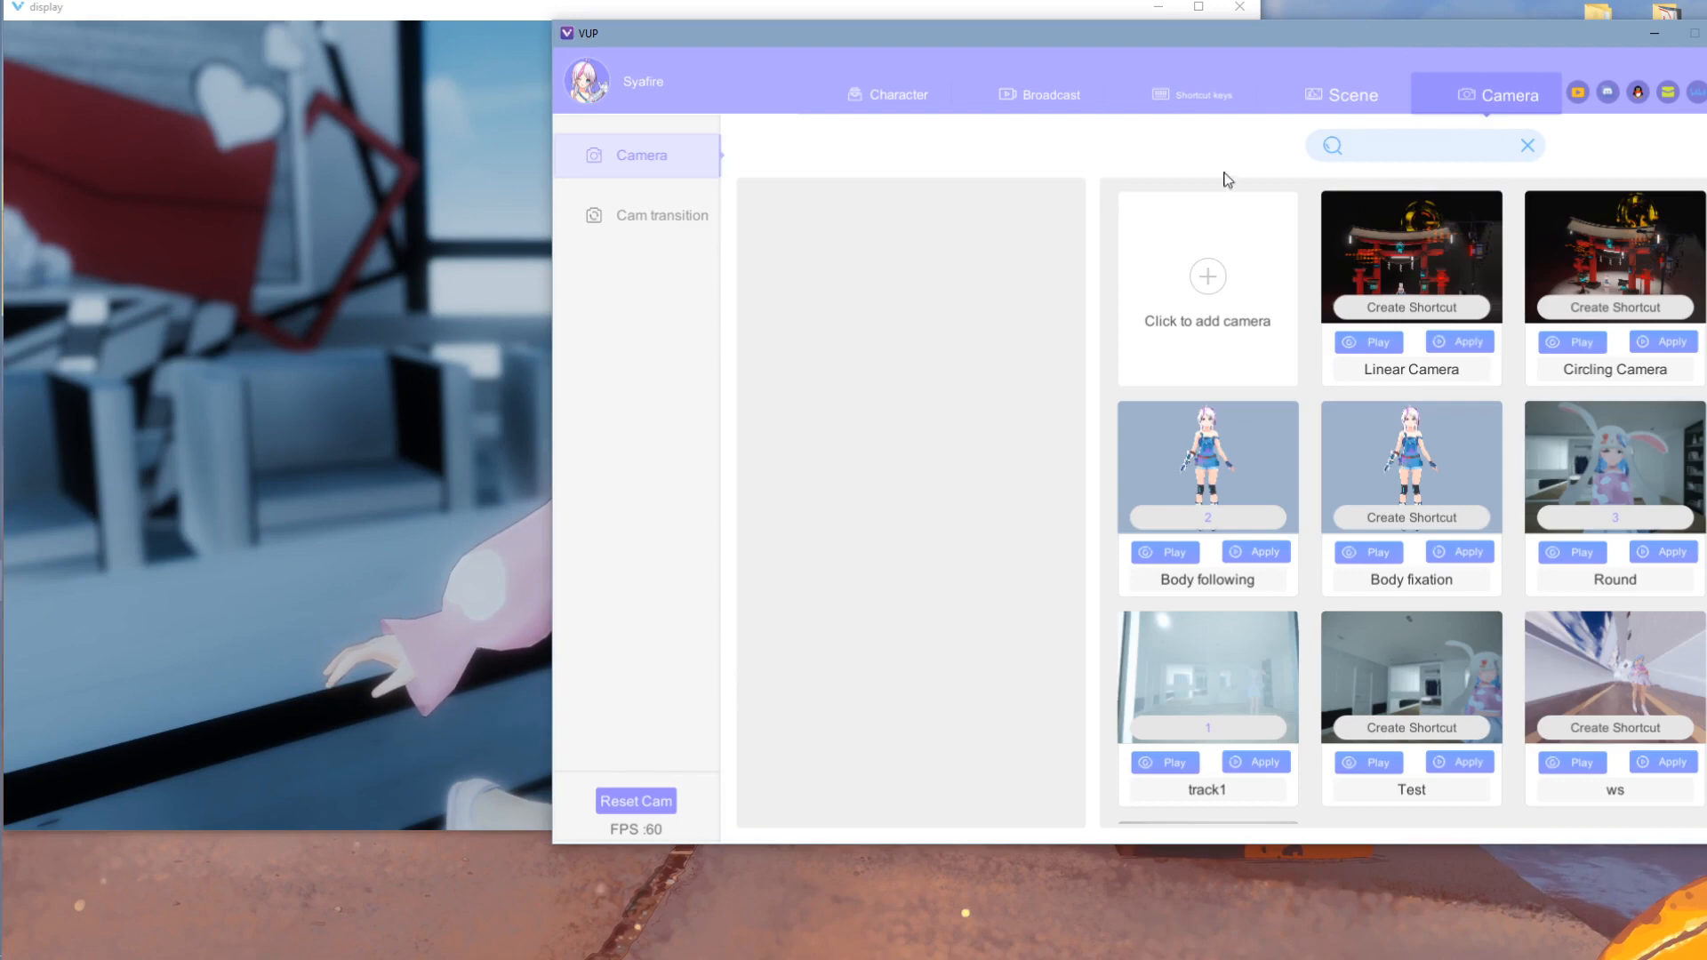
- Play the Linear Camera preset as a preview, then apply it to the avatar display
click(501, 305)
drag(501, 305, 882, 264)
drag(1400, 40, 1460, 41)
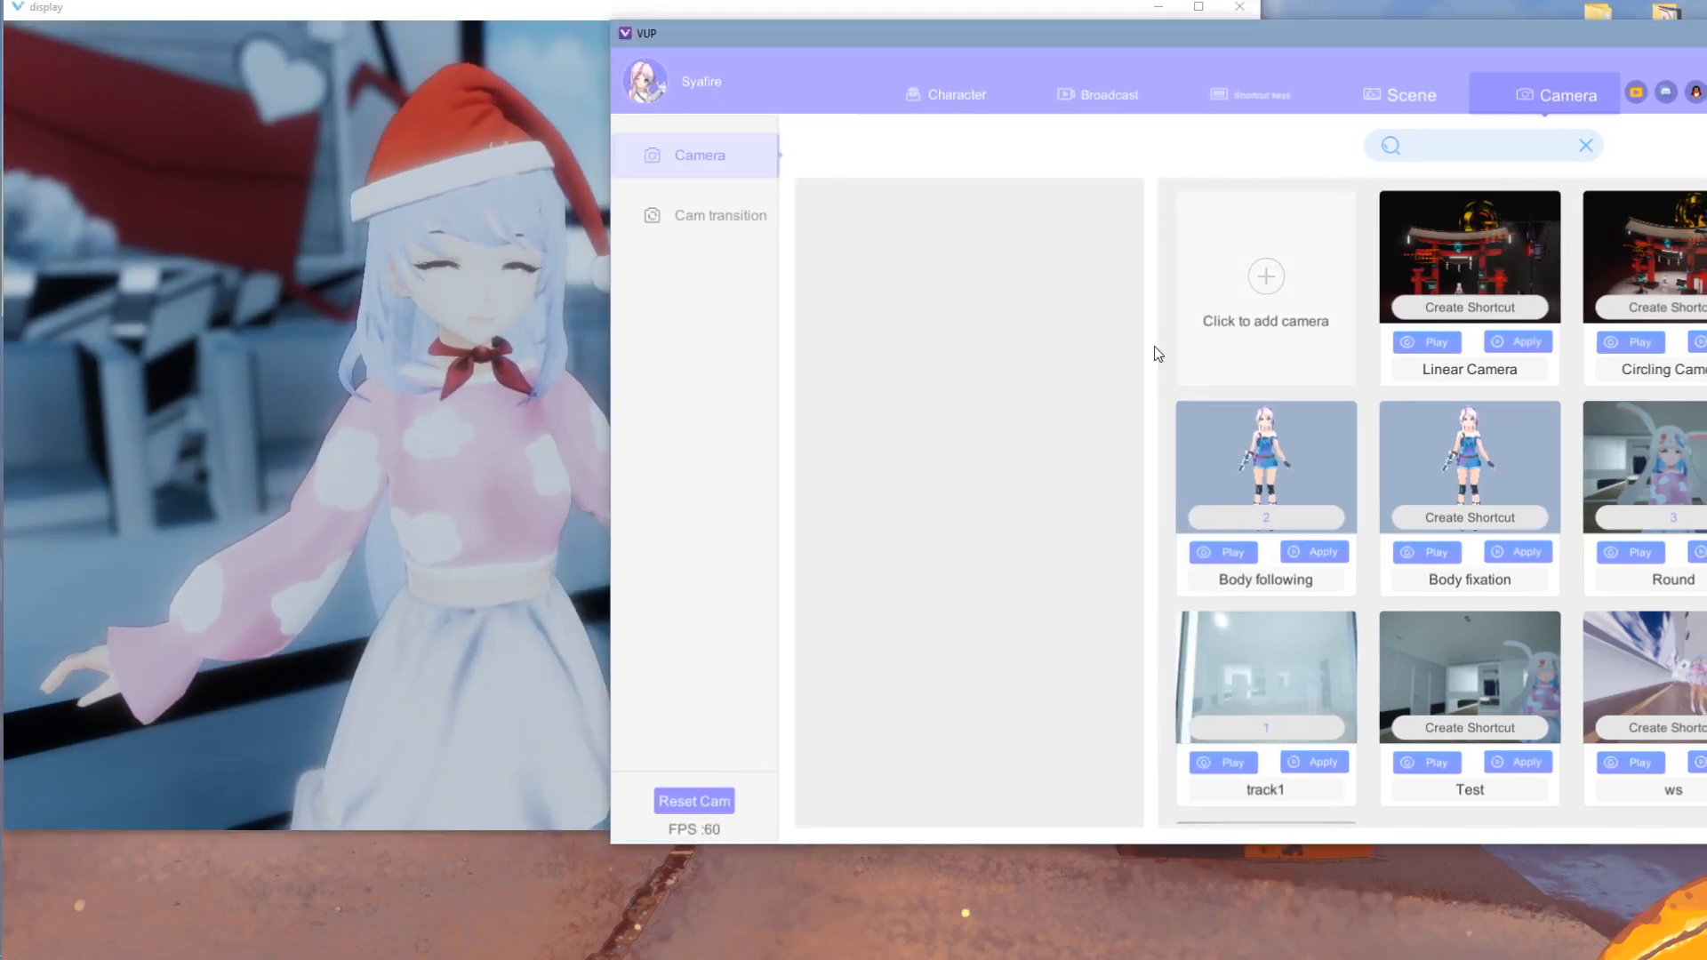
click(1441, 344)
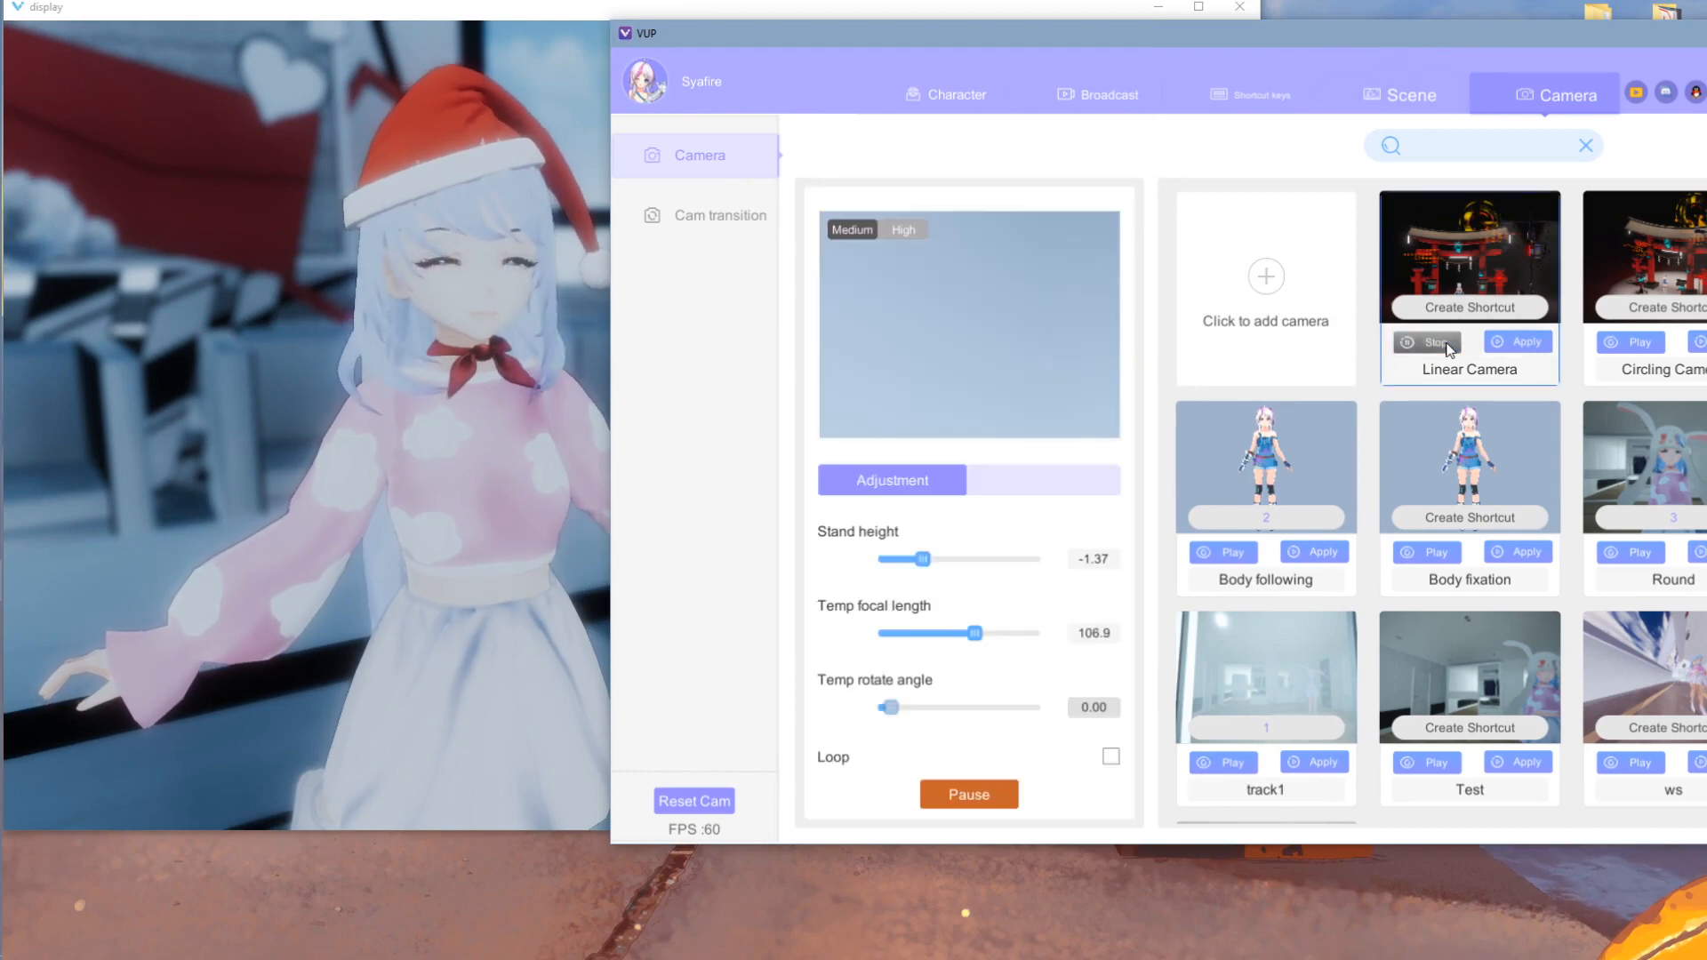
click(1524, 344)
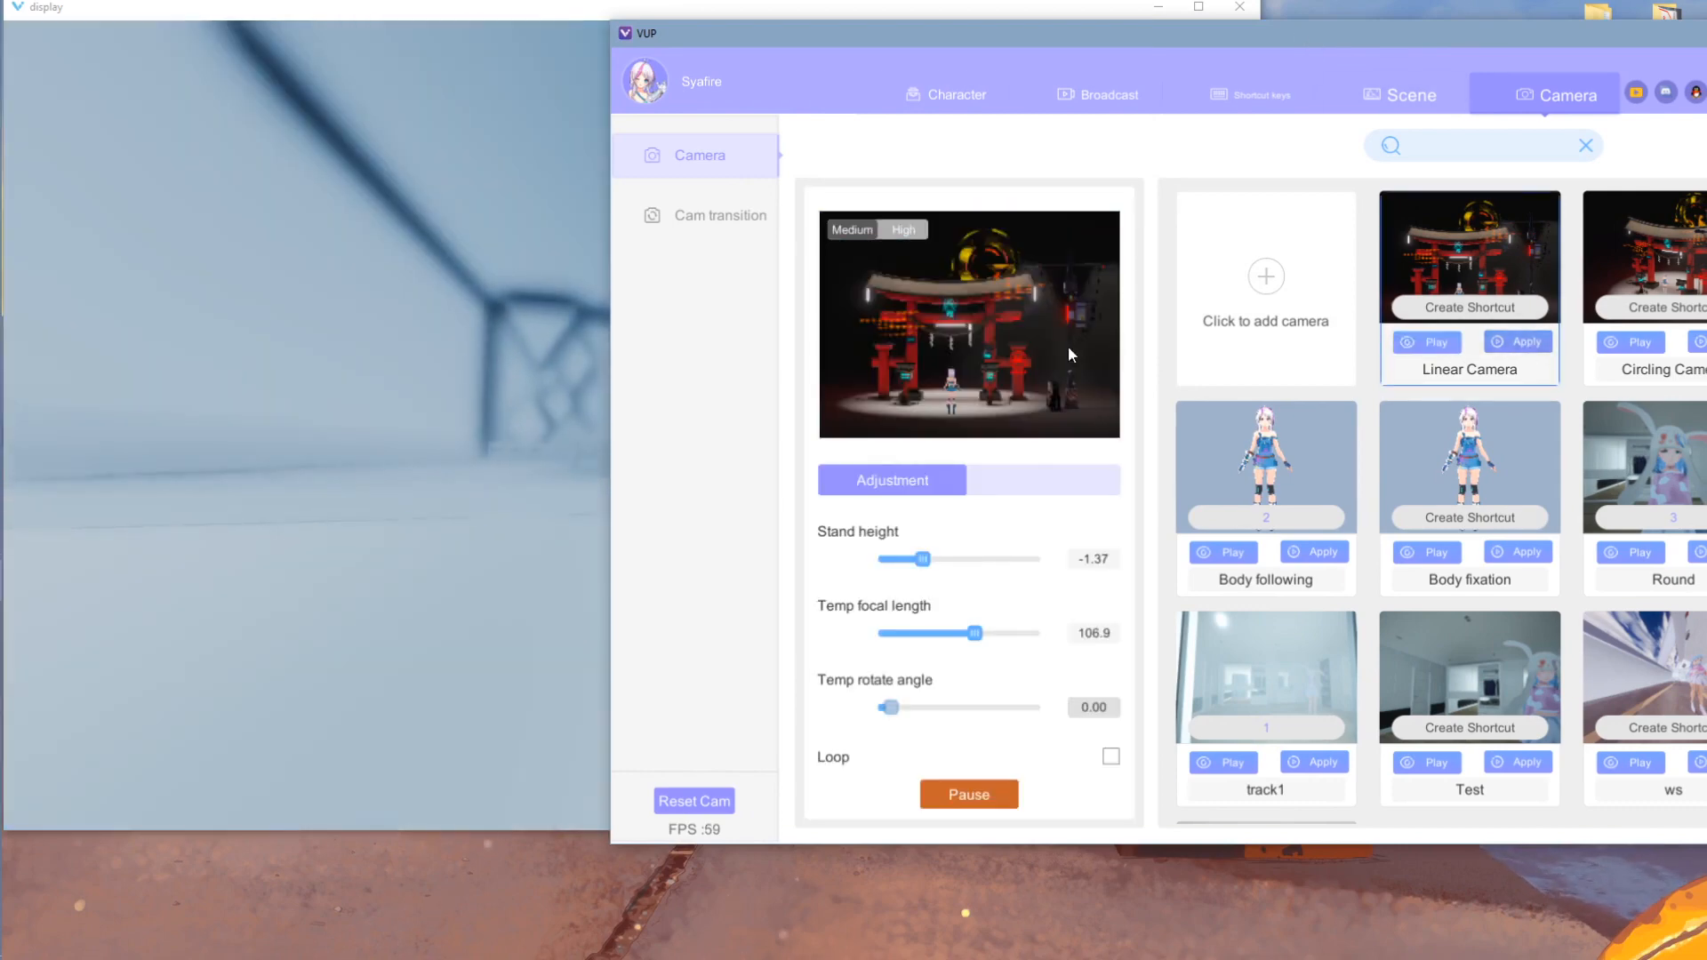
click(361, 343)
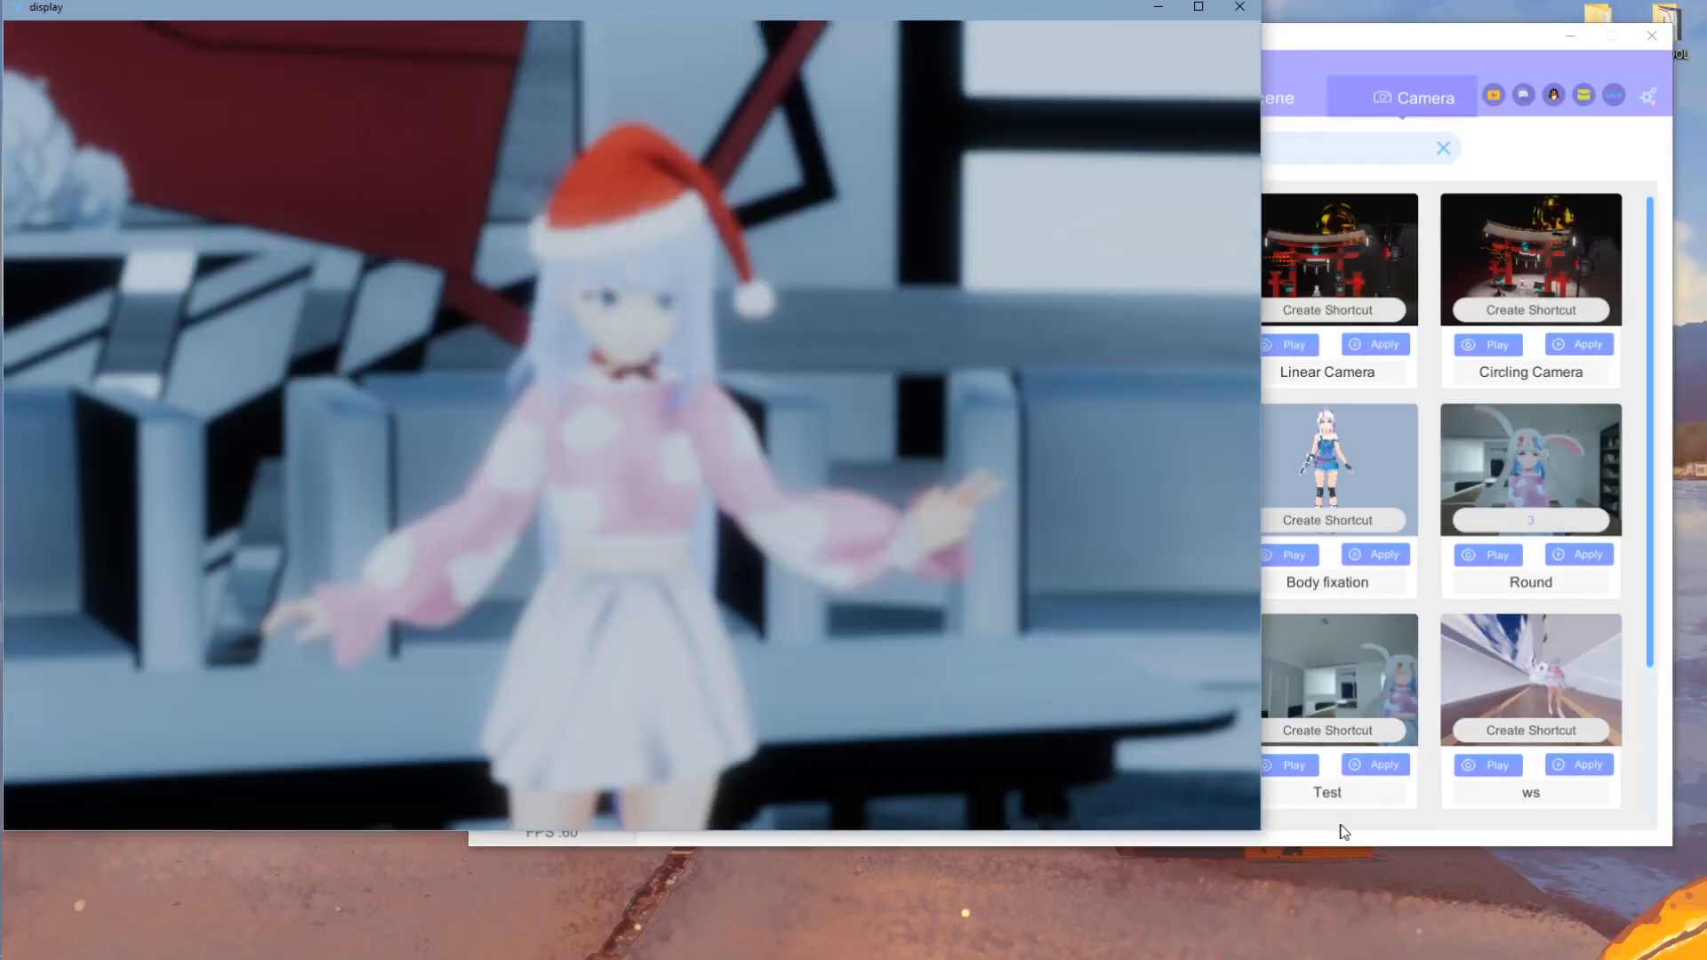
click(1342, 830)
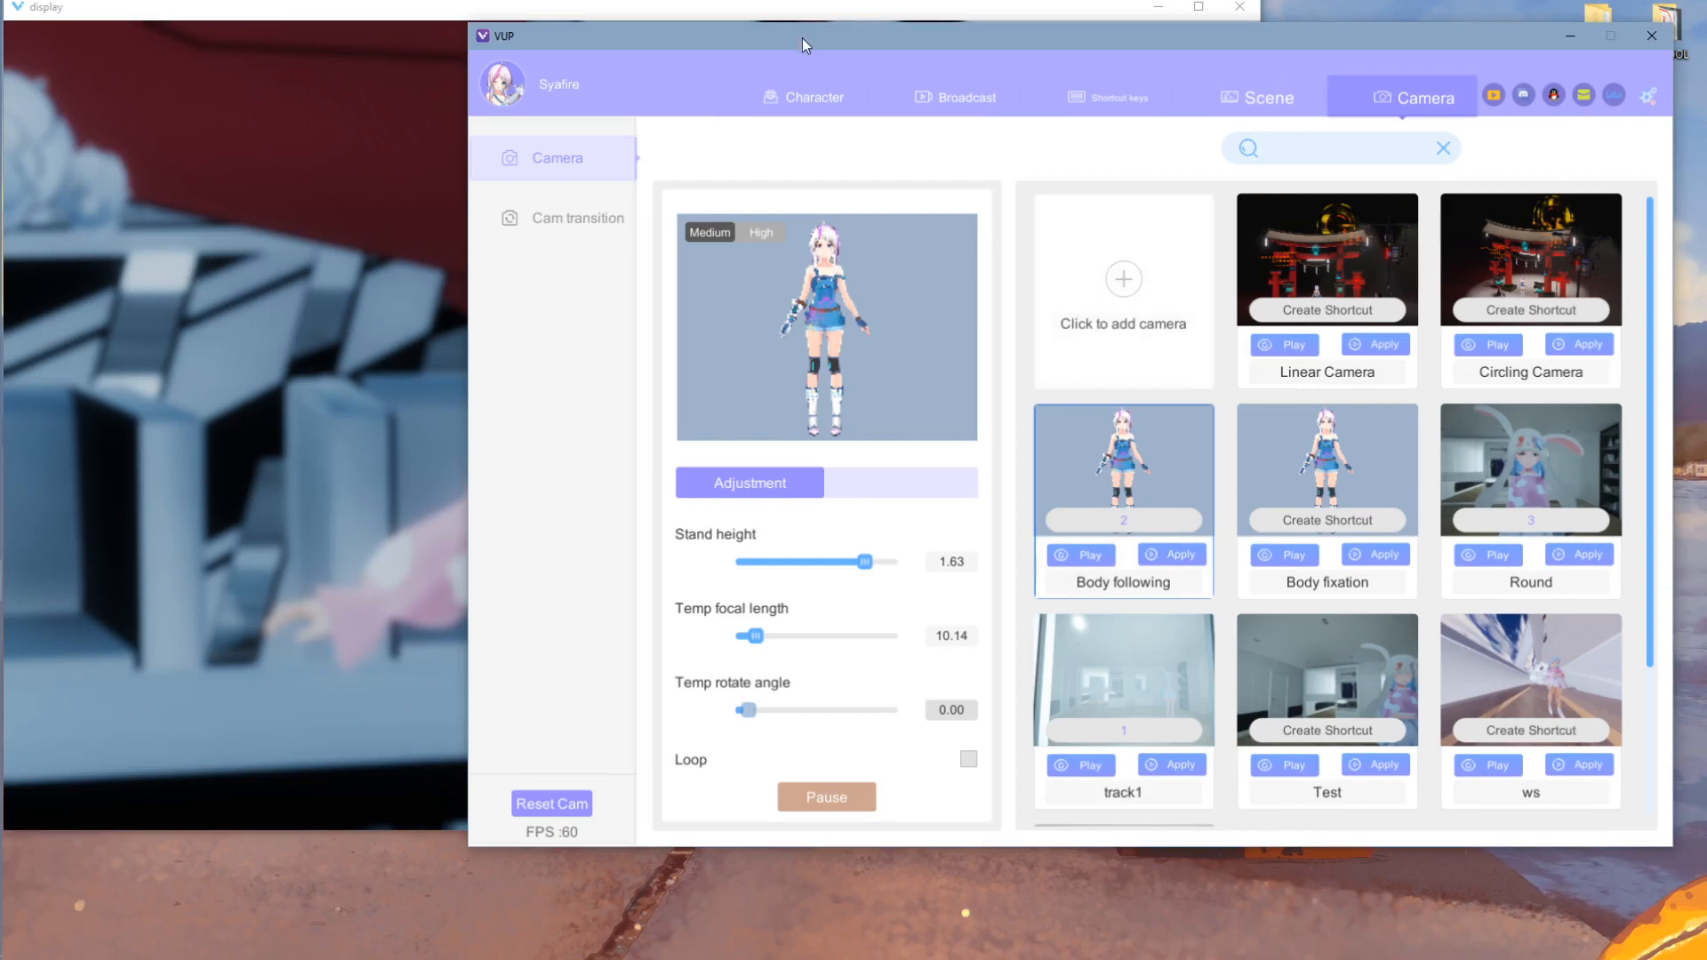
drag(802, 37, 1190, 43)
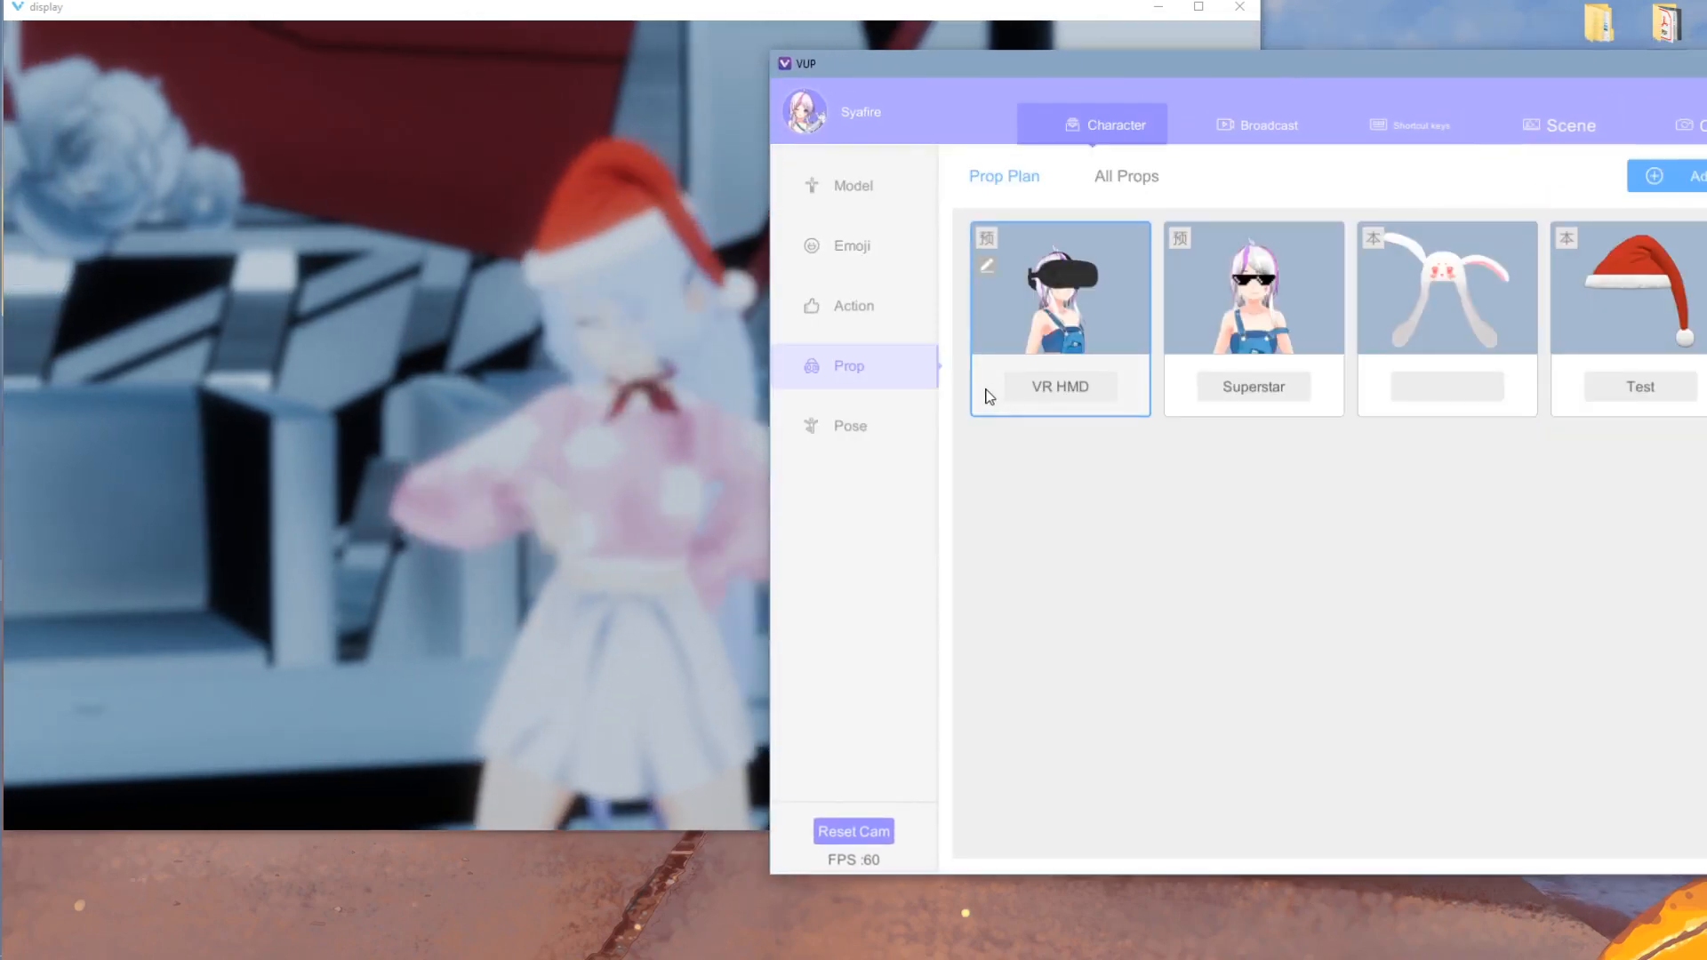
click(796, 7)
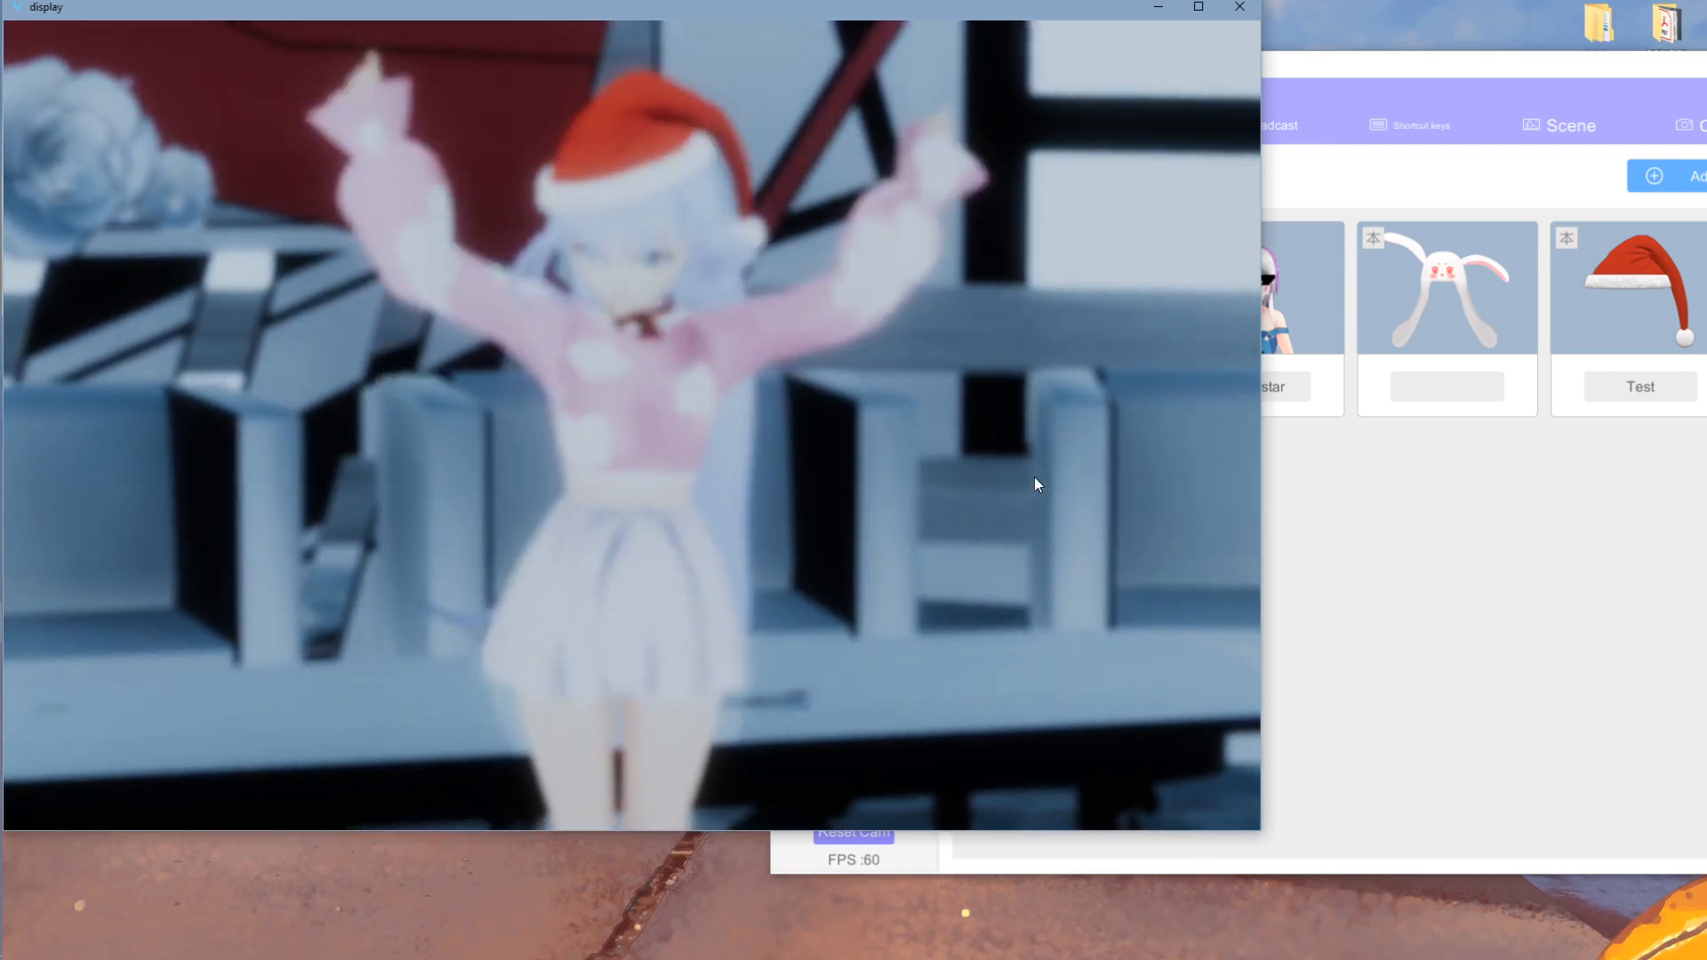
click(1351, 528)
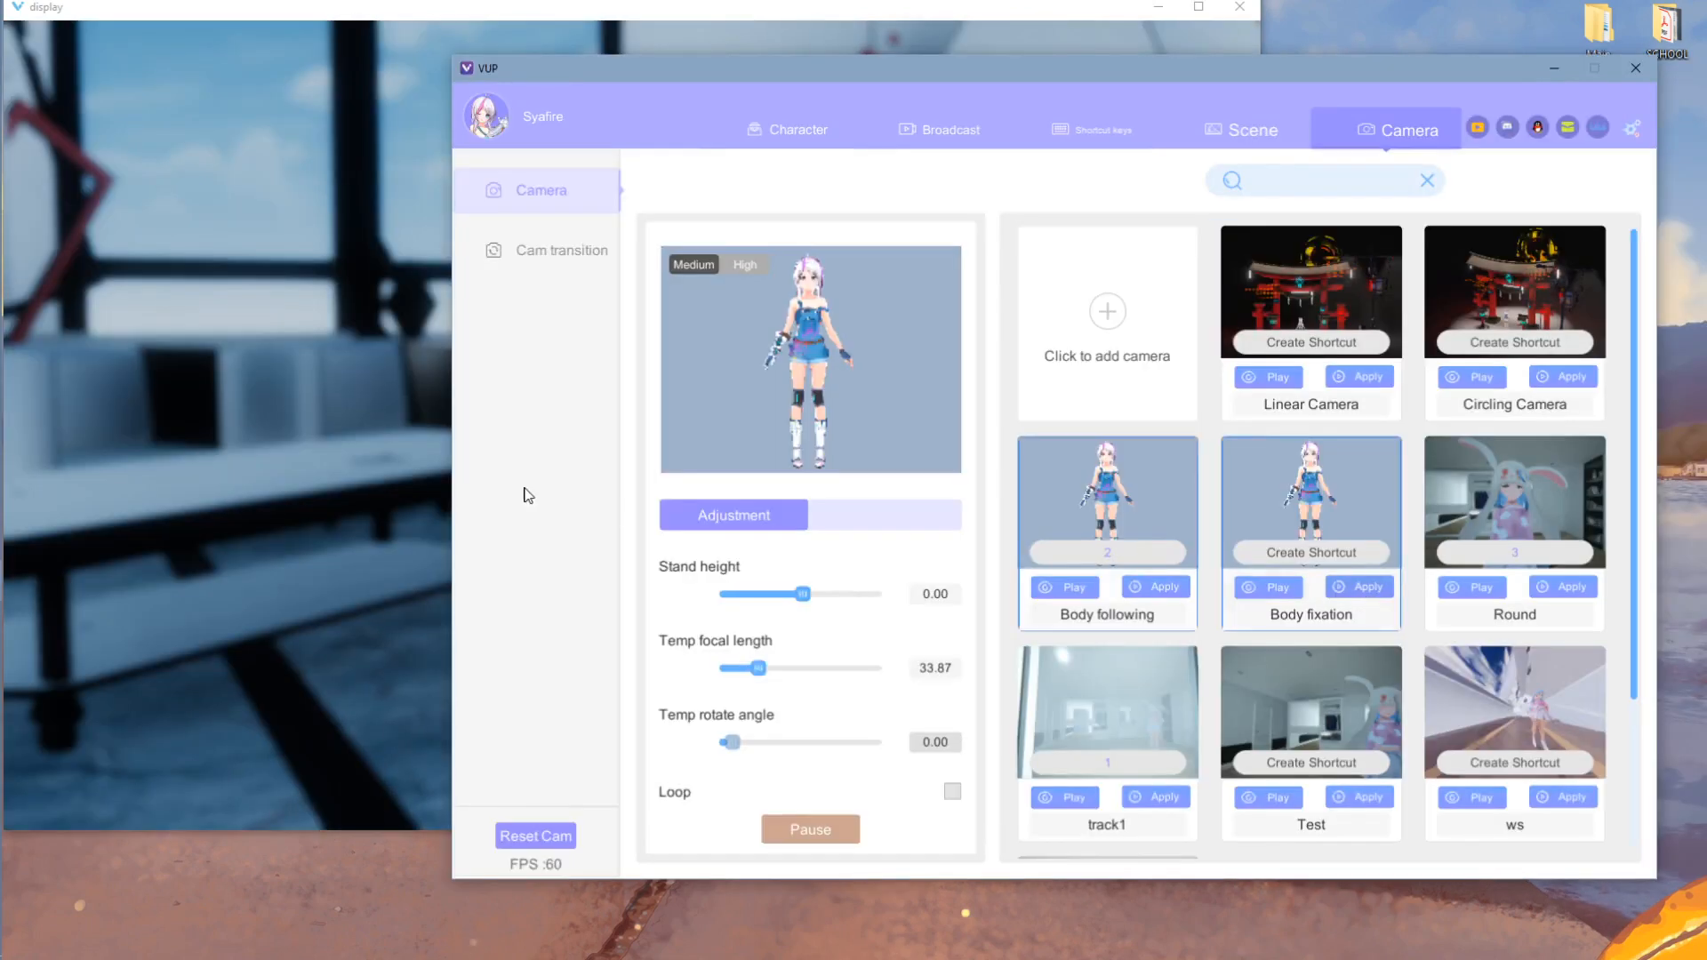
click(446, 427)
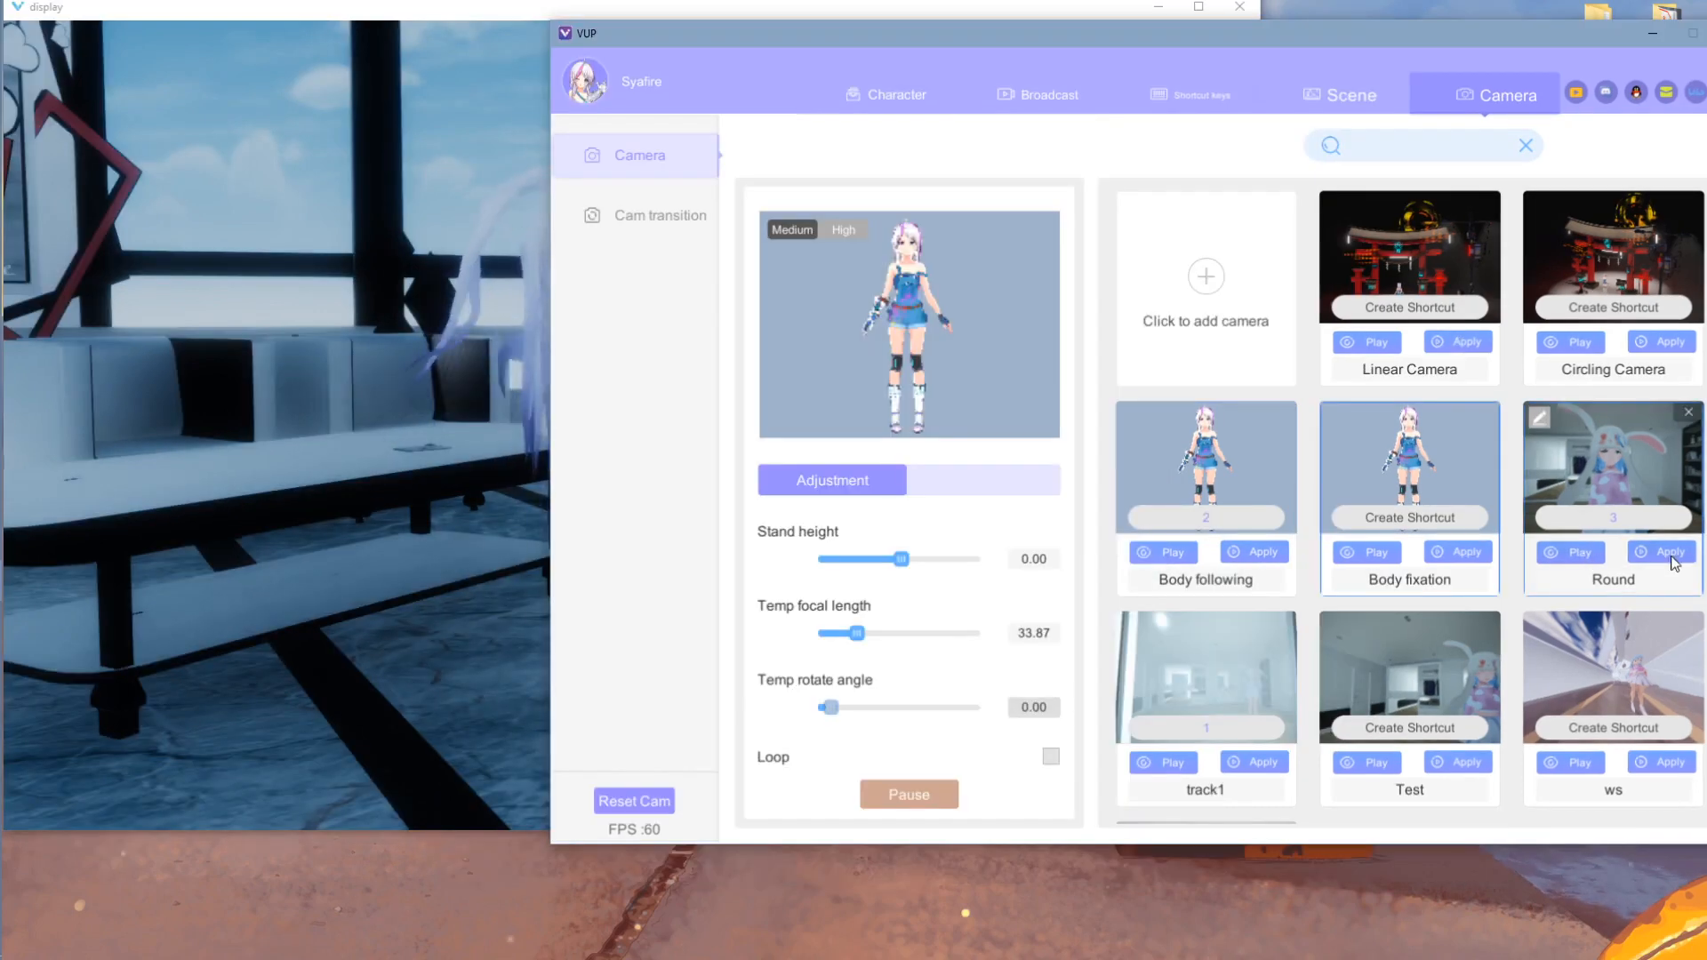
- Apply the Round camera, view the avatar's back, and bring up the Broadcast Plan list
click(1670, 553)
click(425, 448)
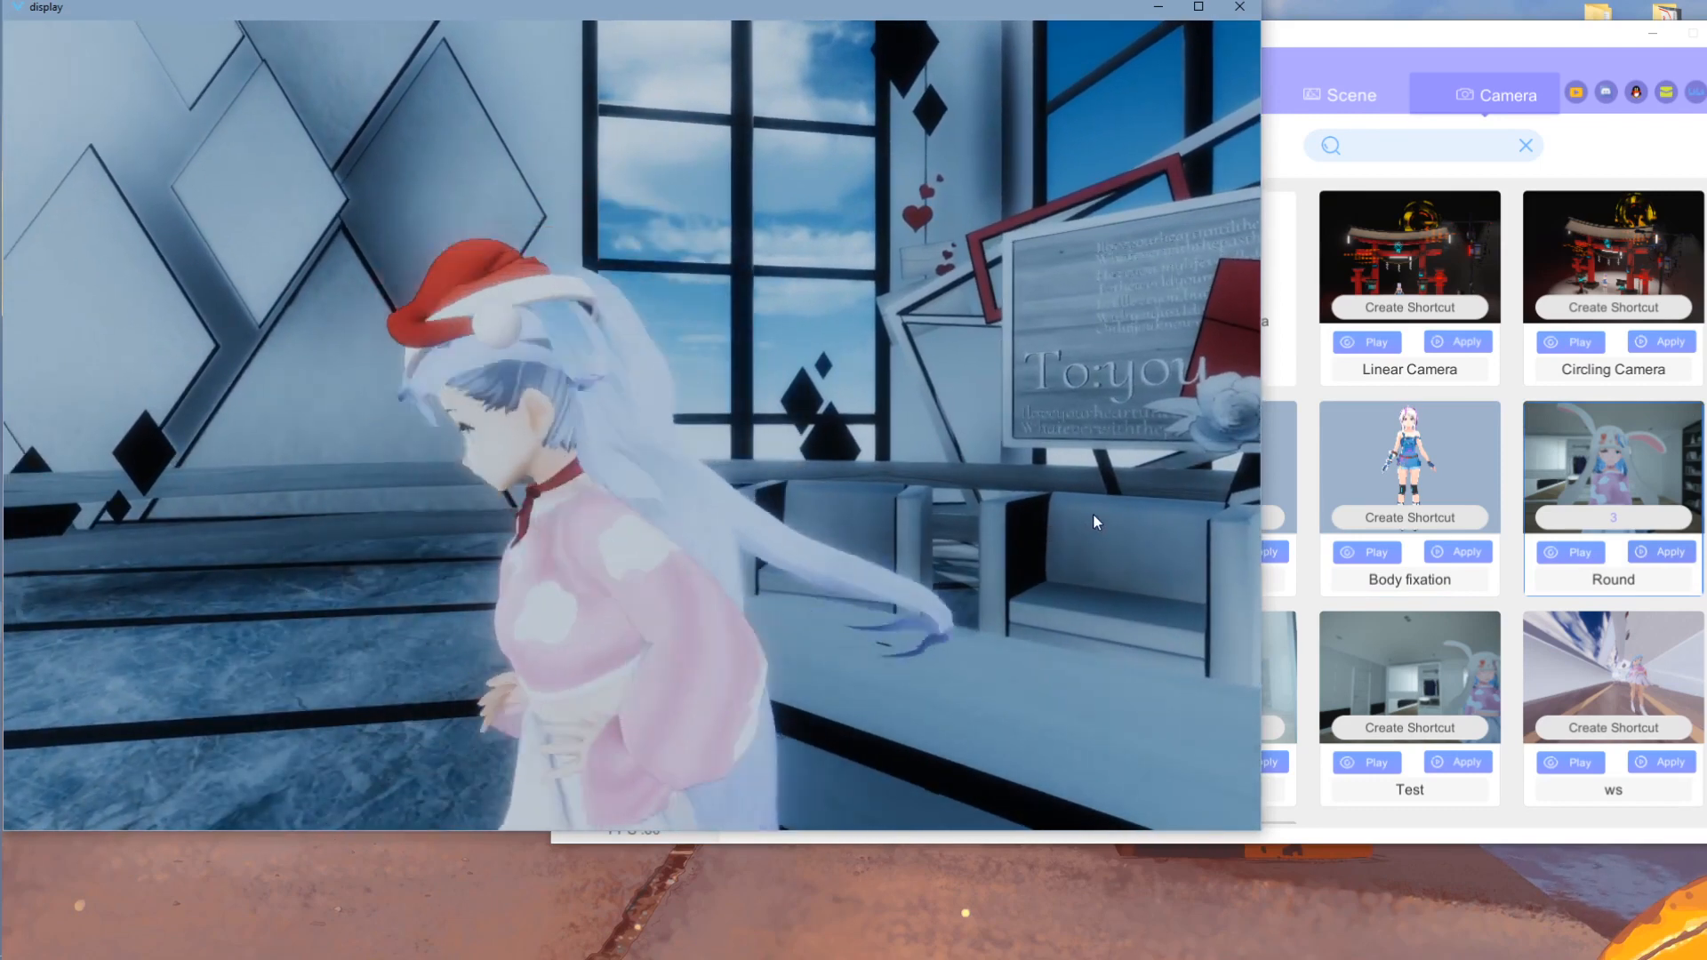
click(1555, 819)
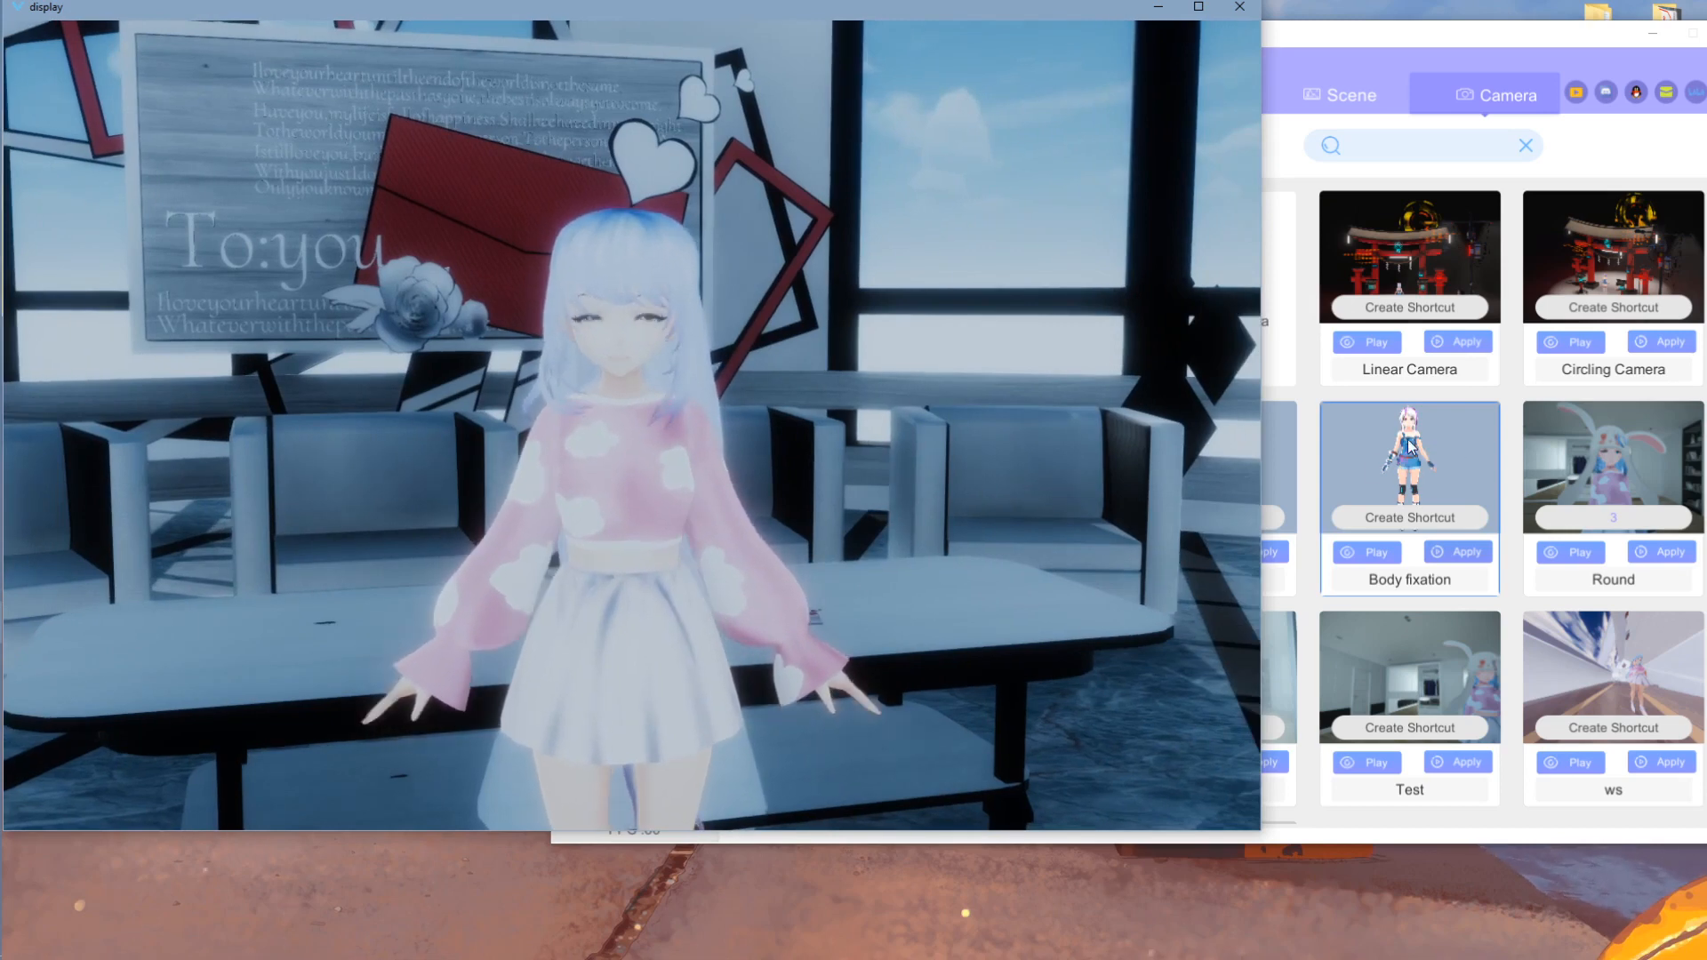
drag(570, 400, 649, 451)
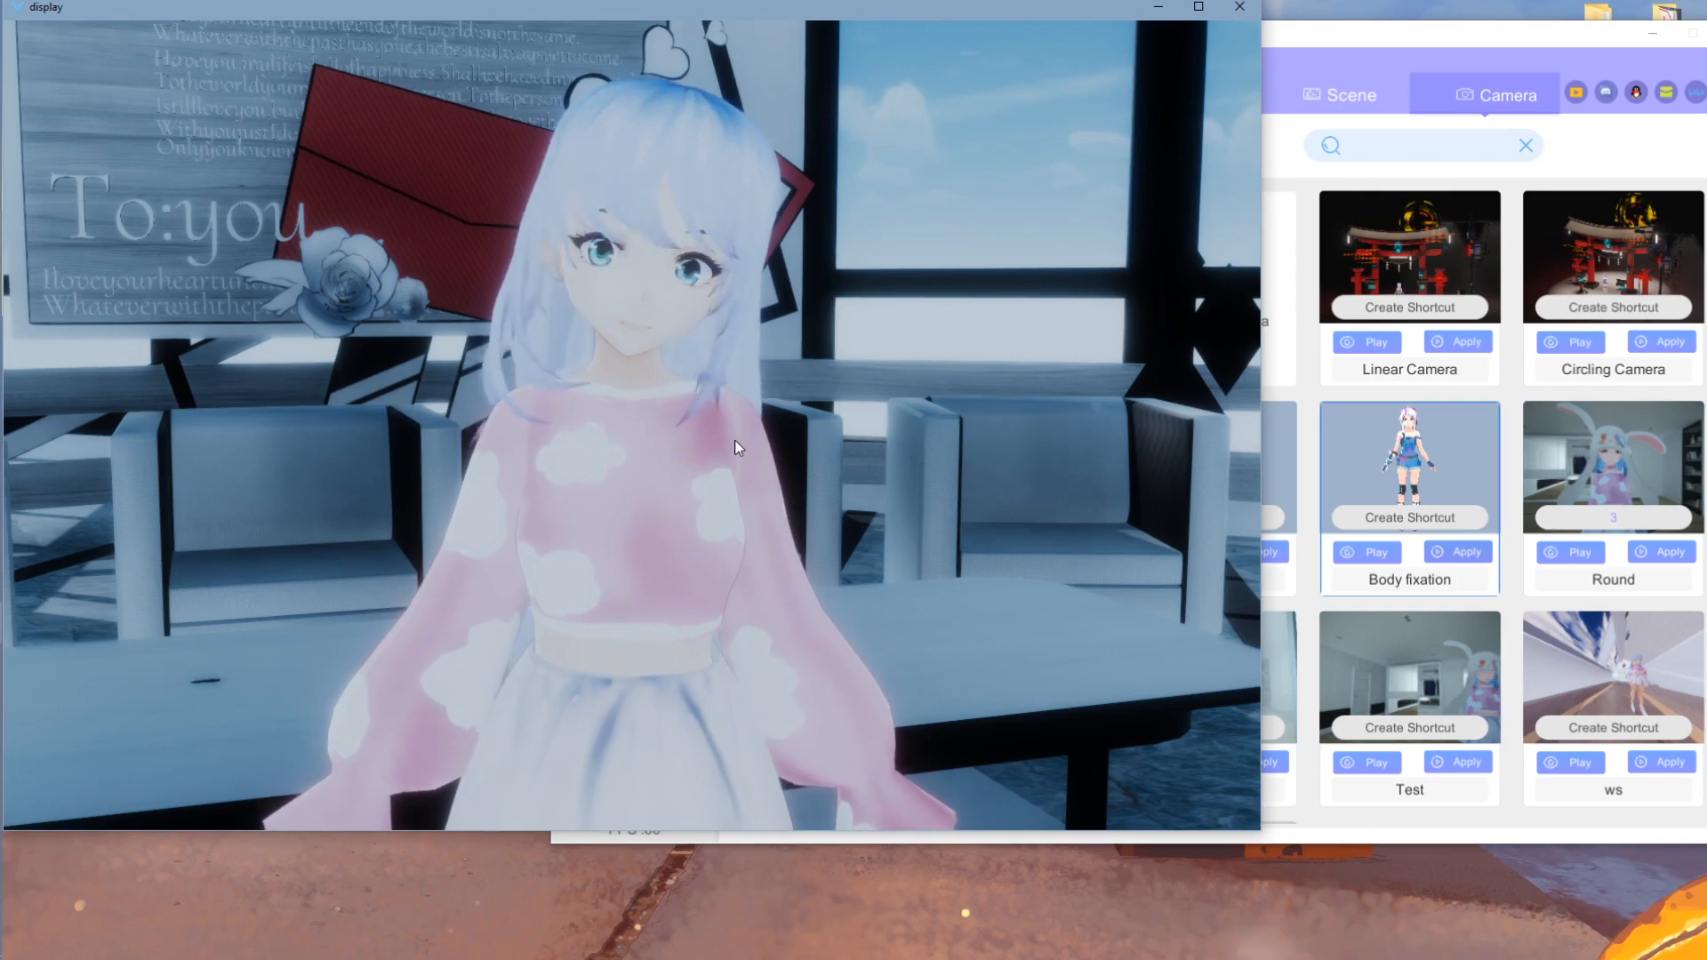
click(1344, 94)
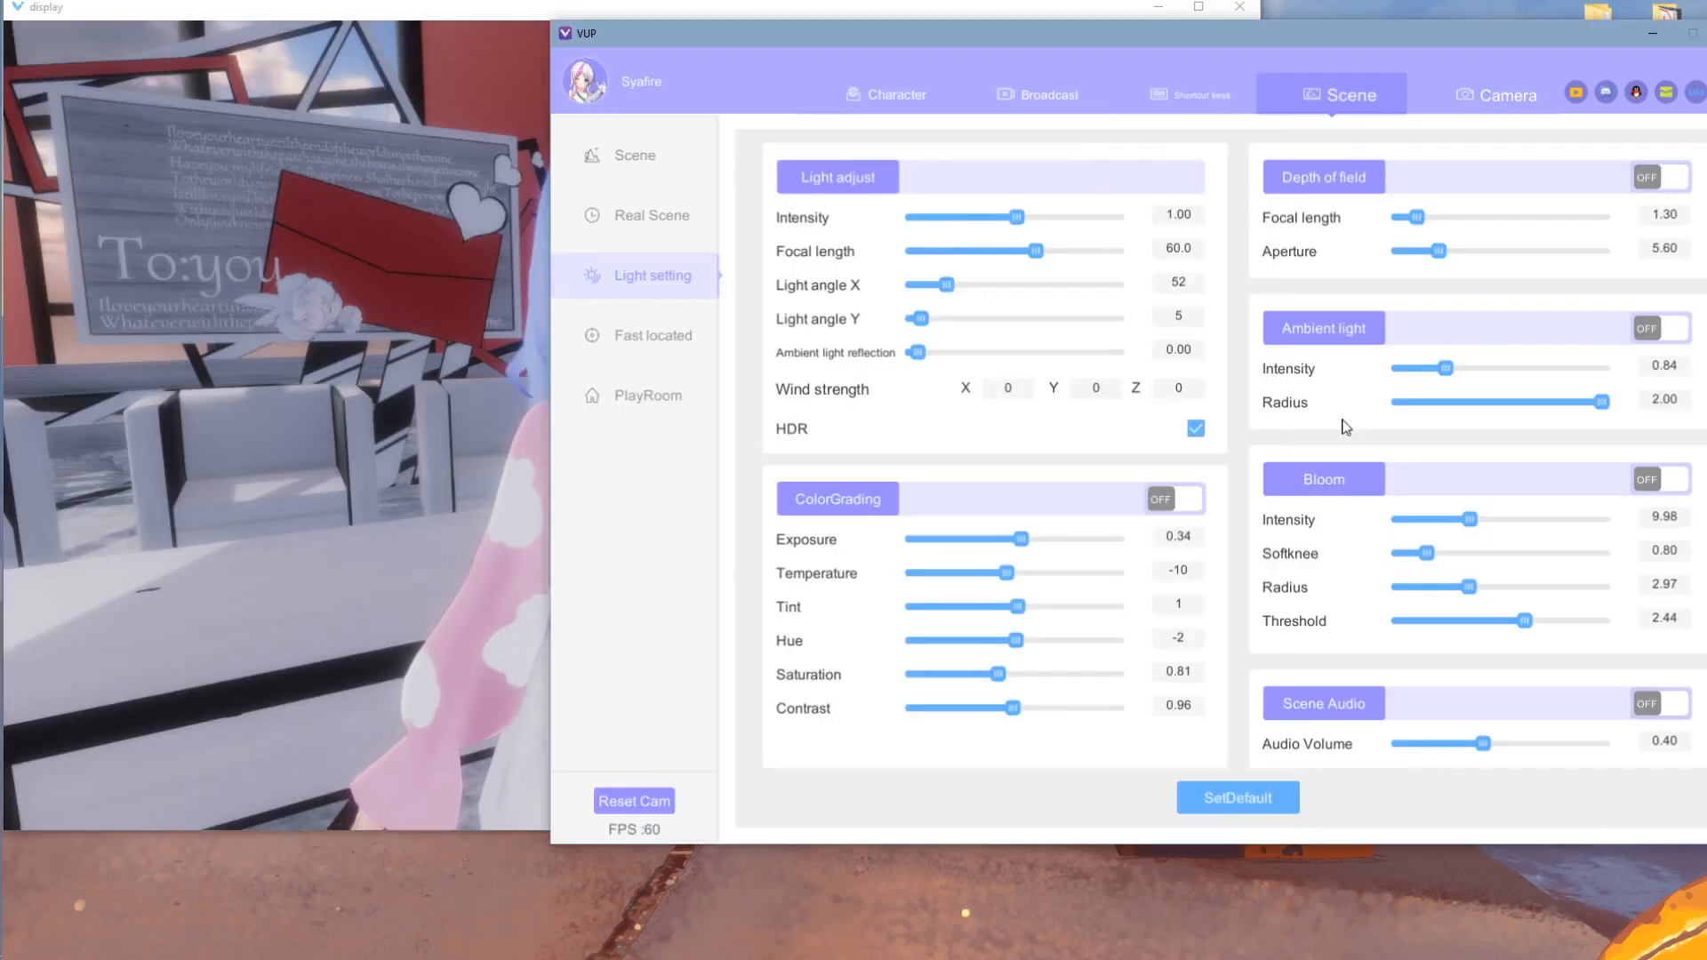
click(1047, 93)
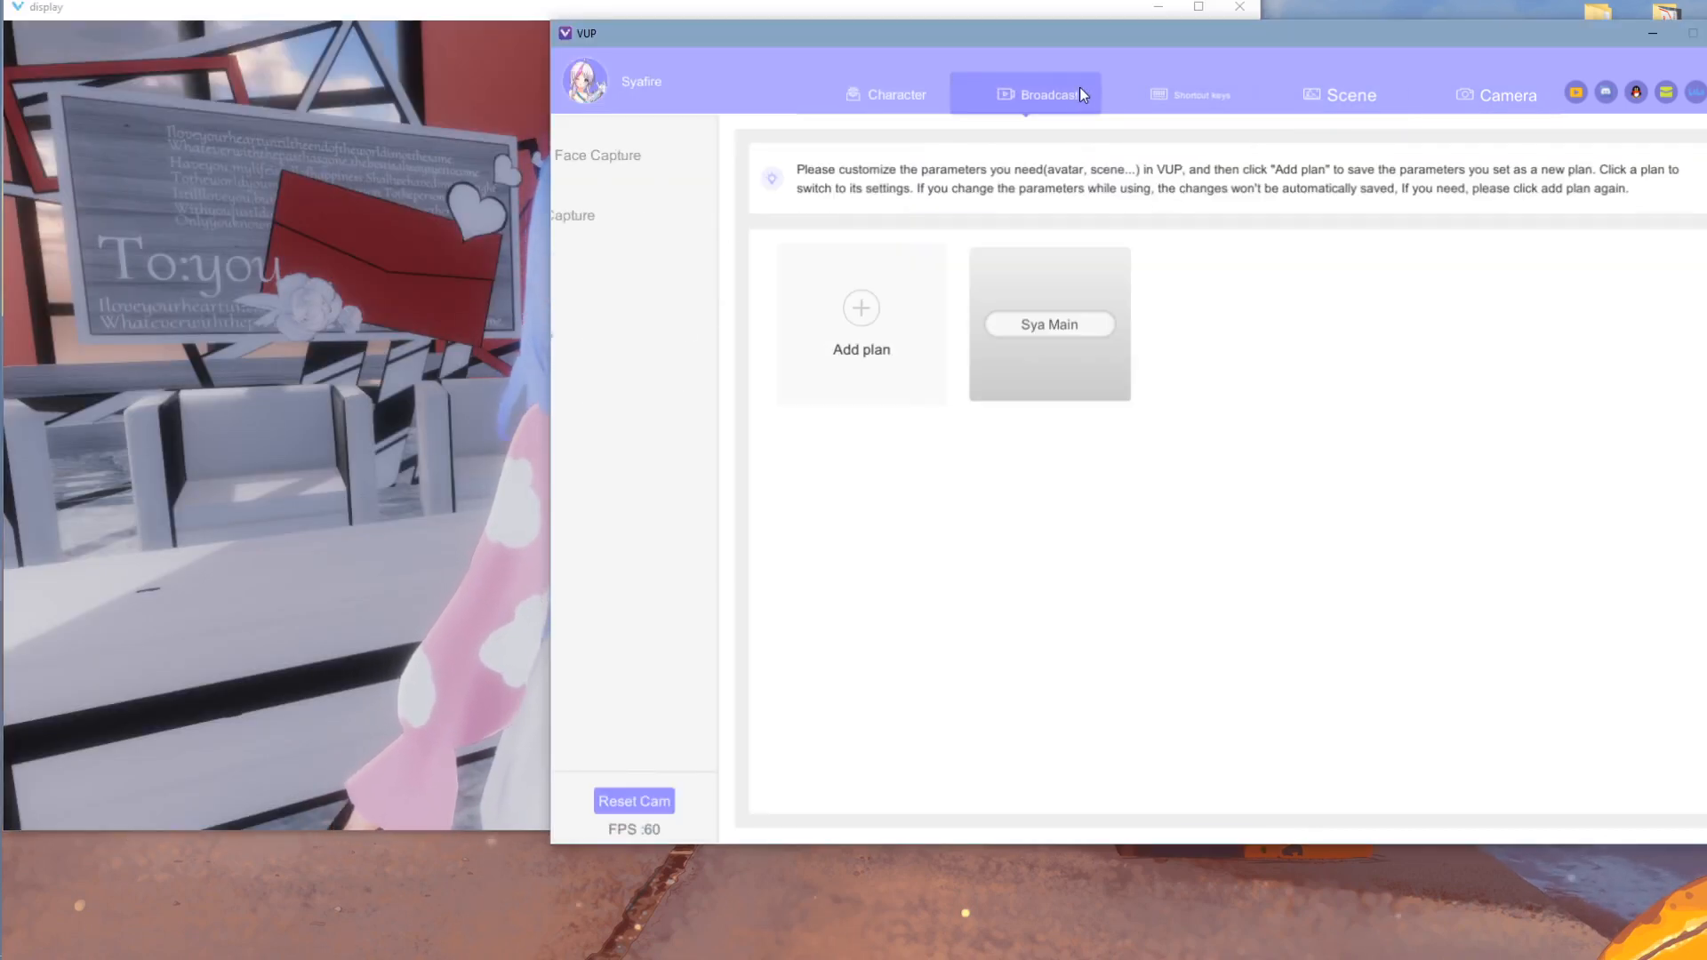
- Add a new broadcast plan, rename it 'wfrefe', and apply it
click(867, 350)
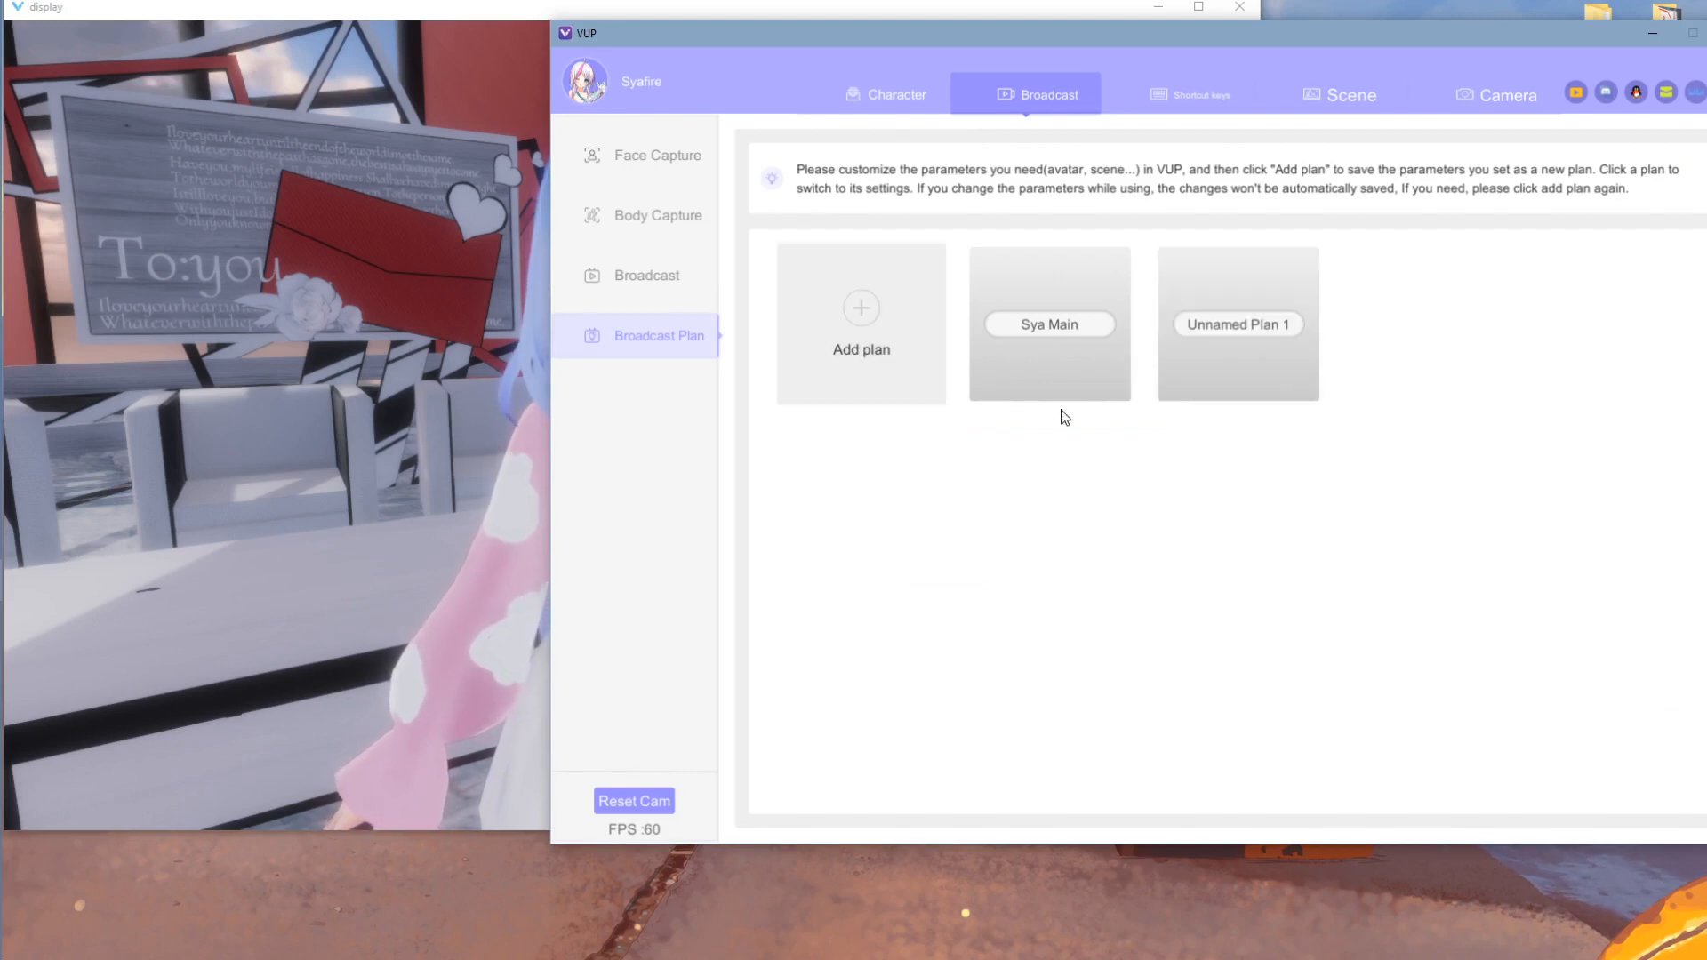
click(1259, 327)
text(wfrefe)
double_click(1268, 286)
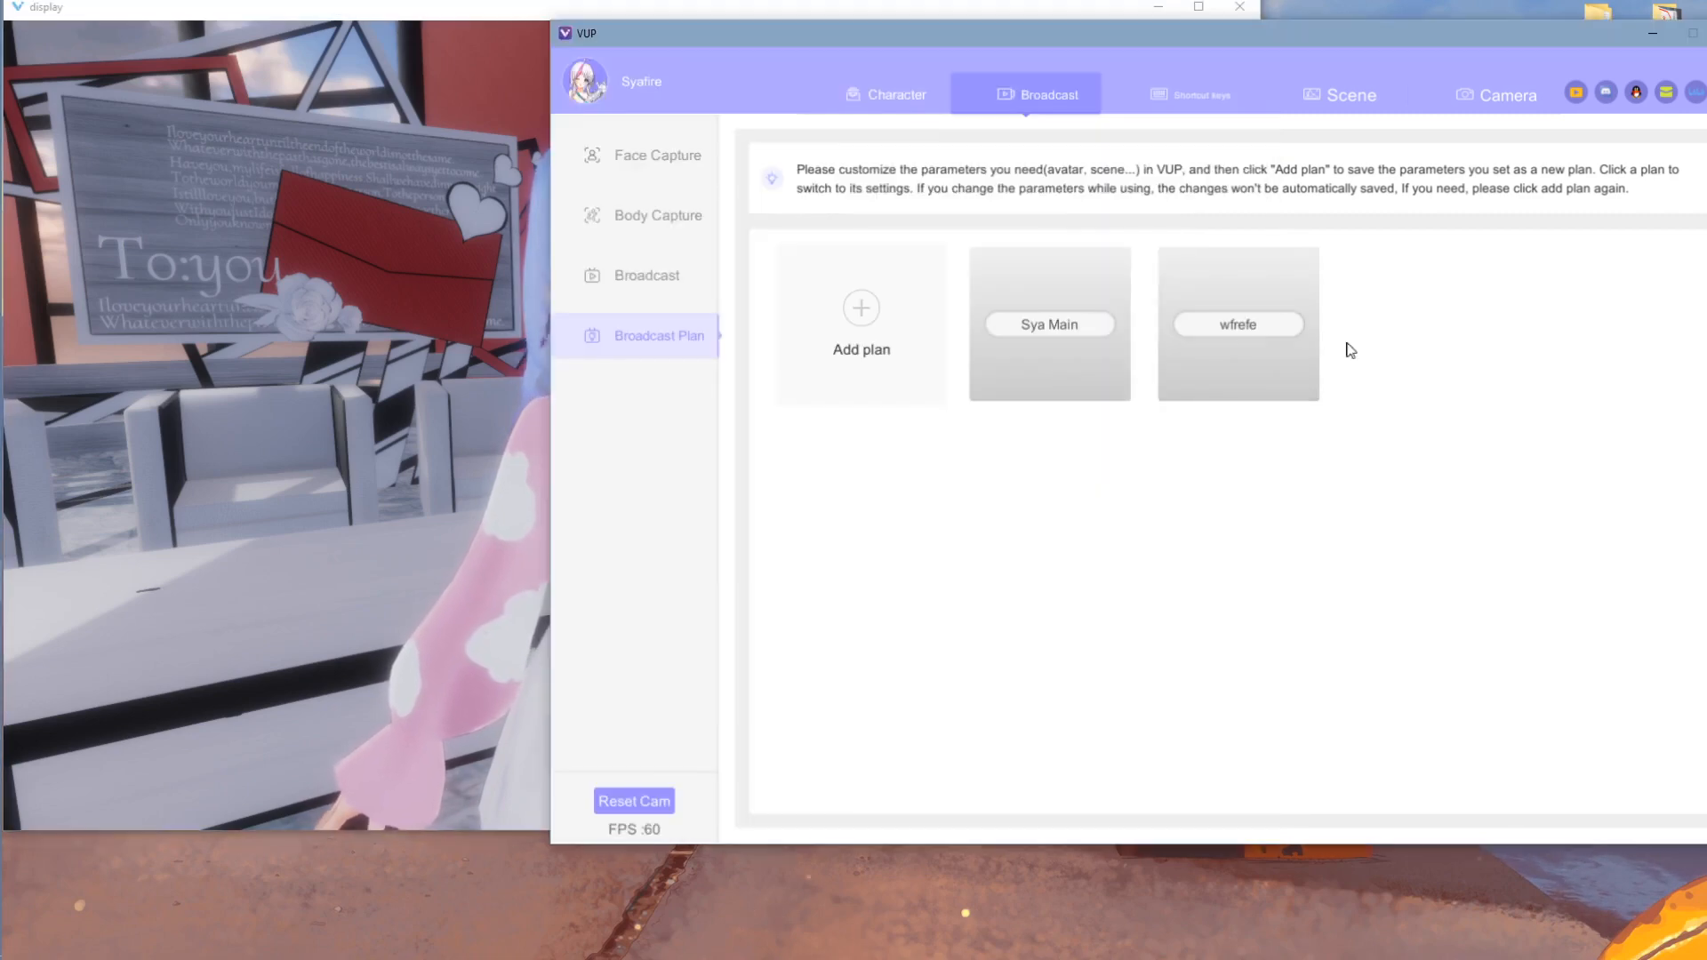
- Switch back to the Sya Main broadcast plan
click(1061, 297)
click(459, 359)
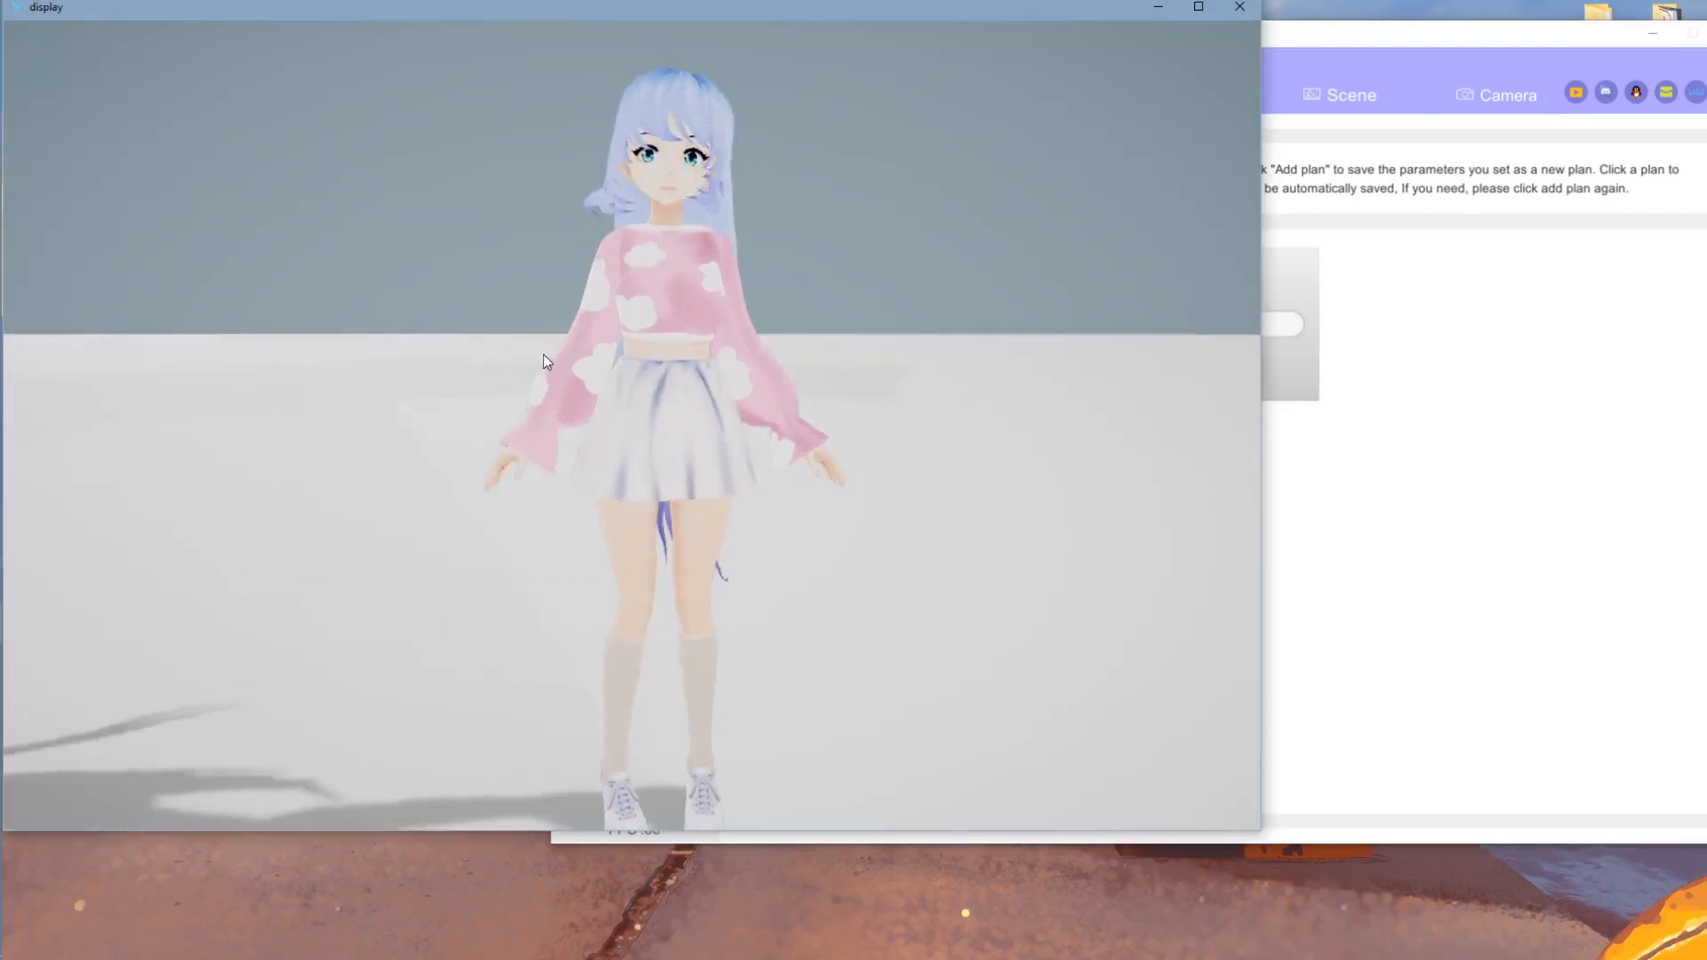
click(1277, 274)
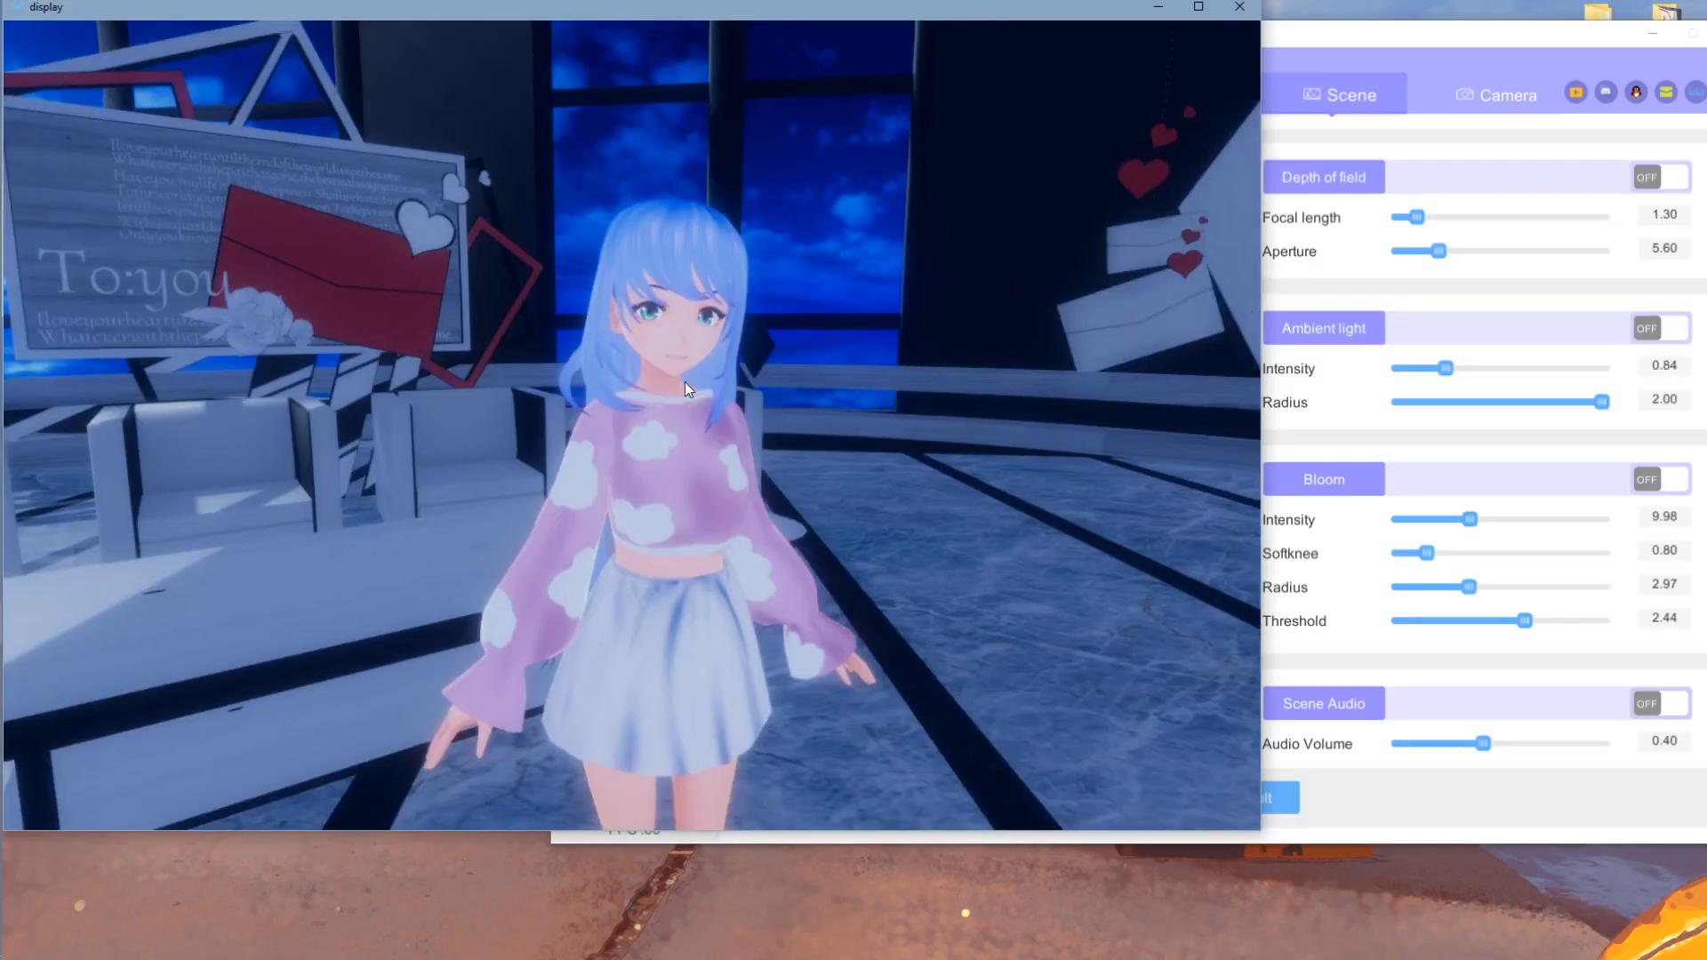
scroll(684, 381, up, 1)
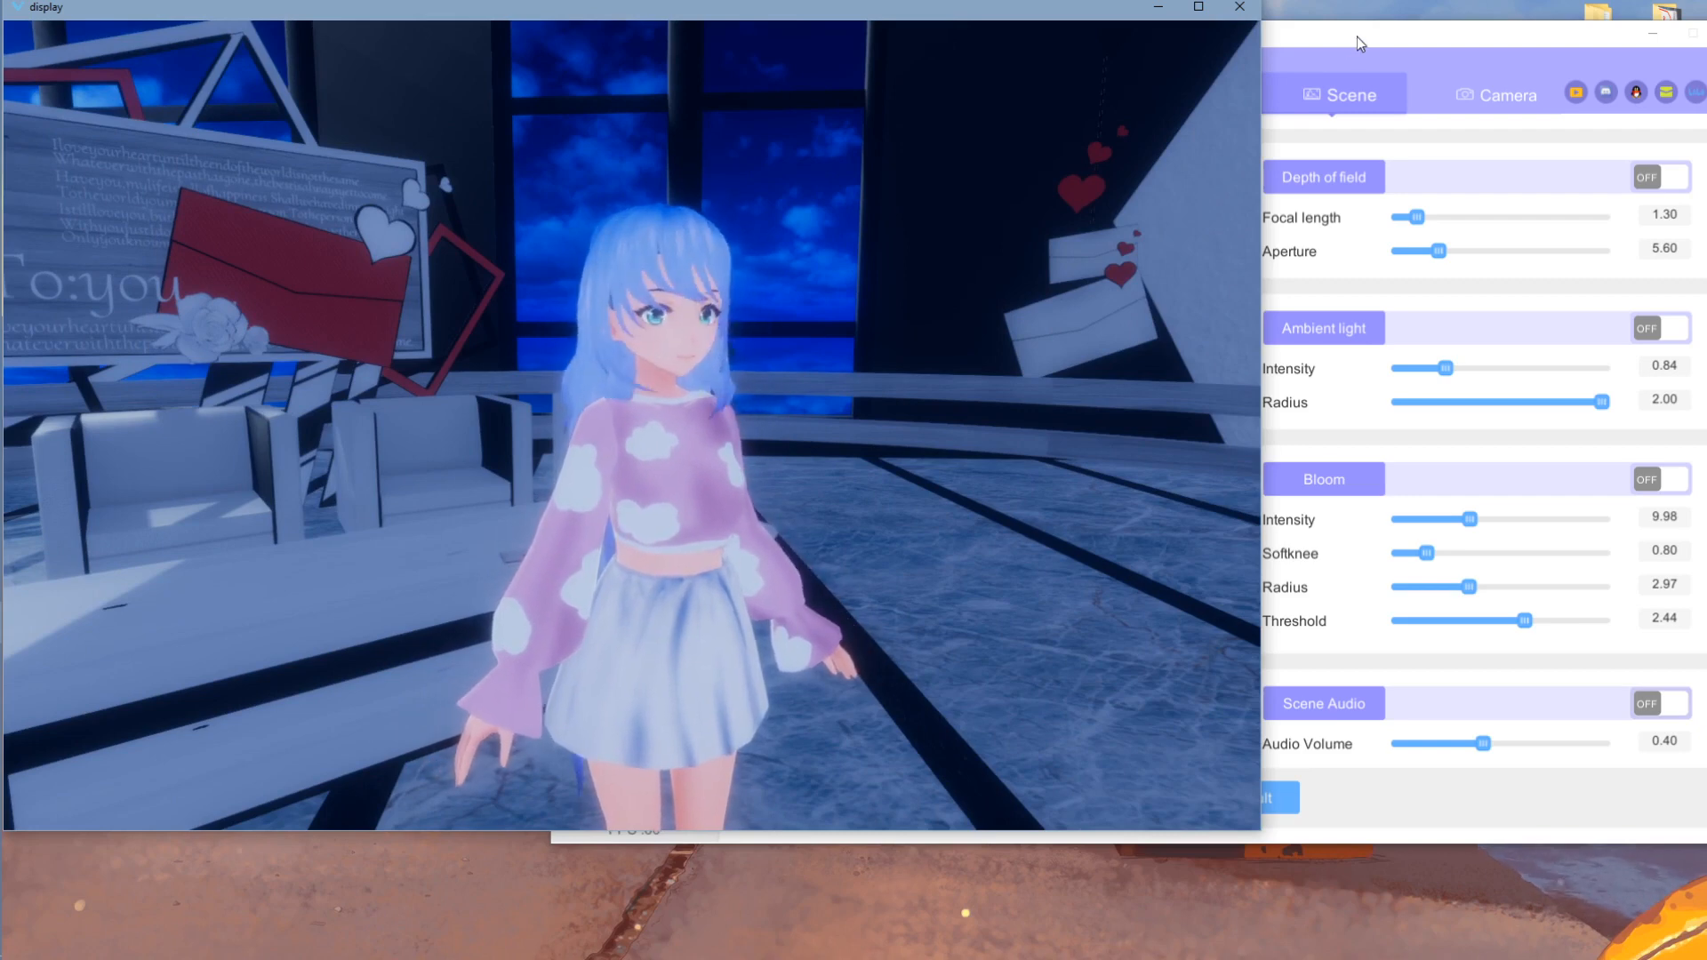
click(1357, 35)
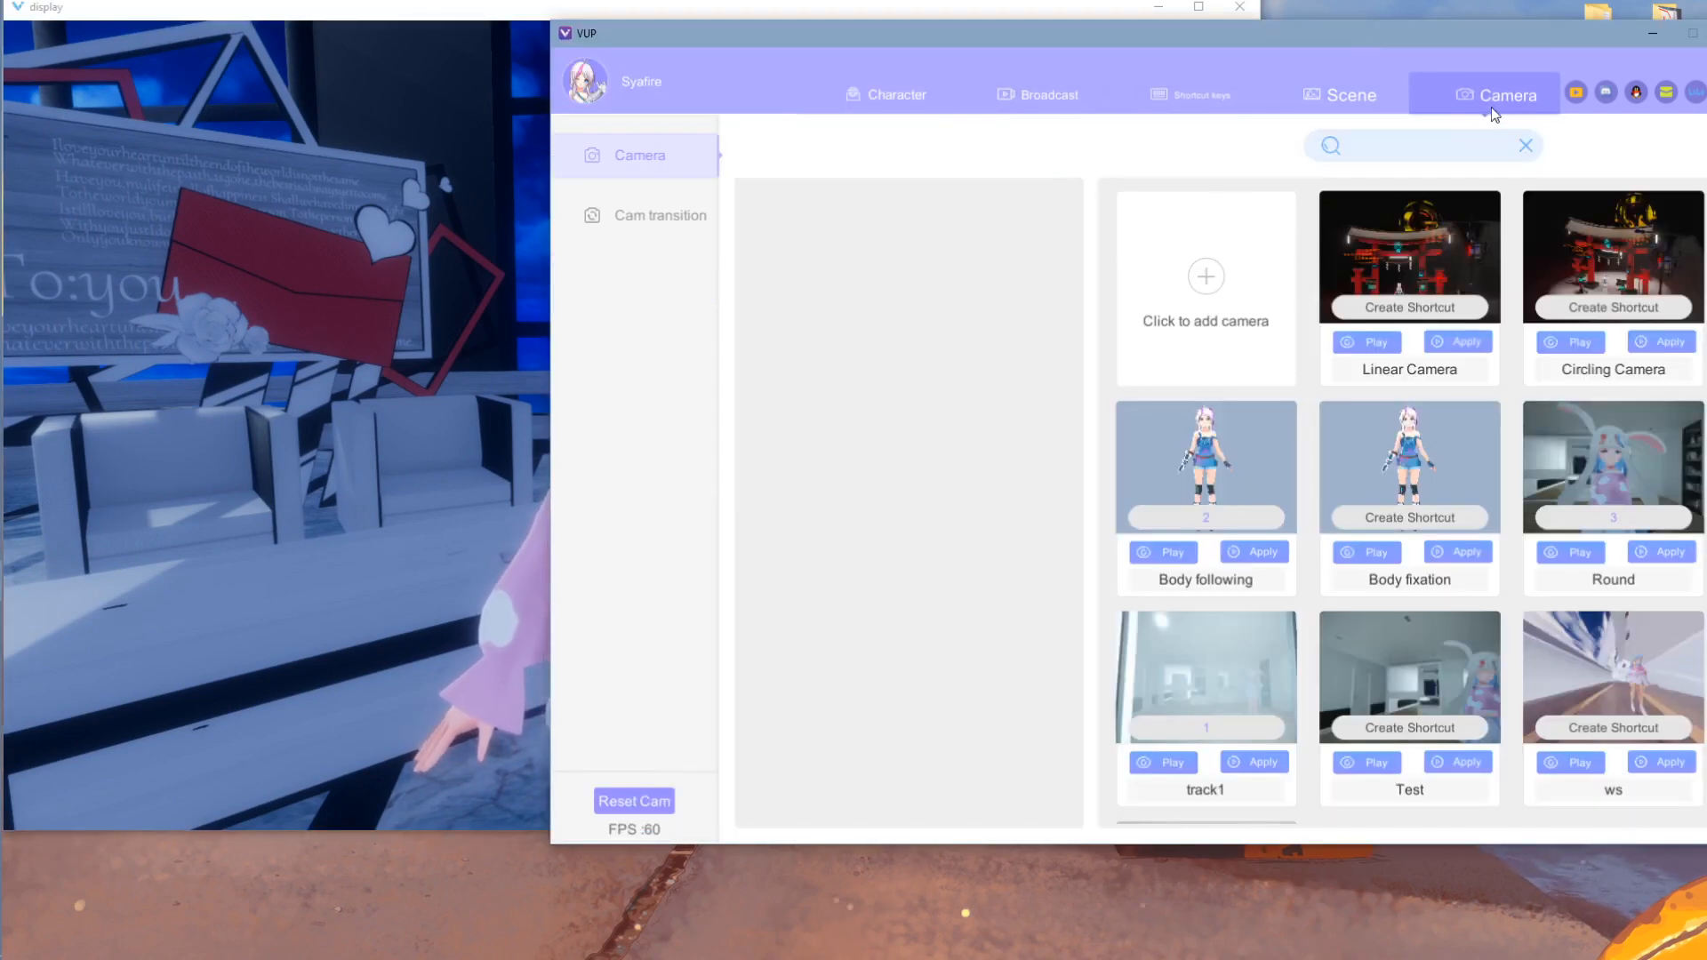
- Start a new camera on the Camera page named 'Hello'
click(1497, 89)
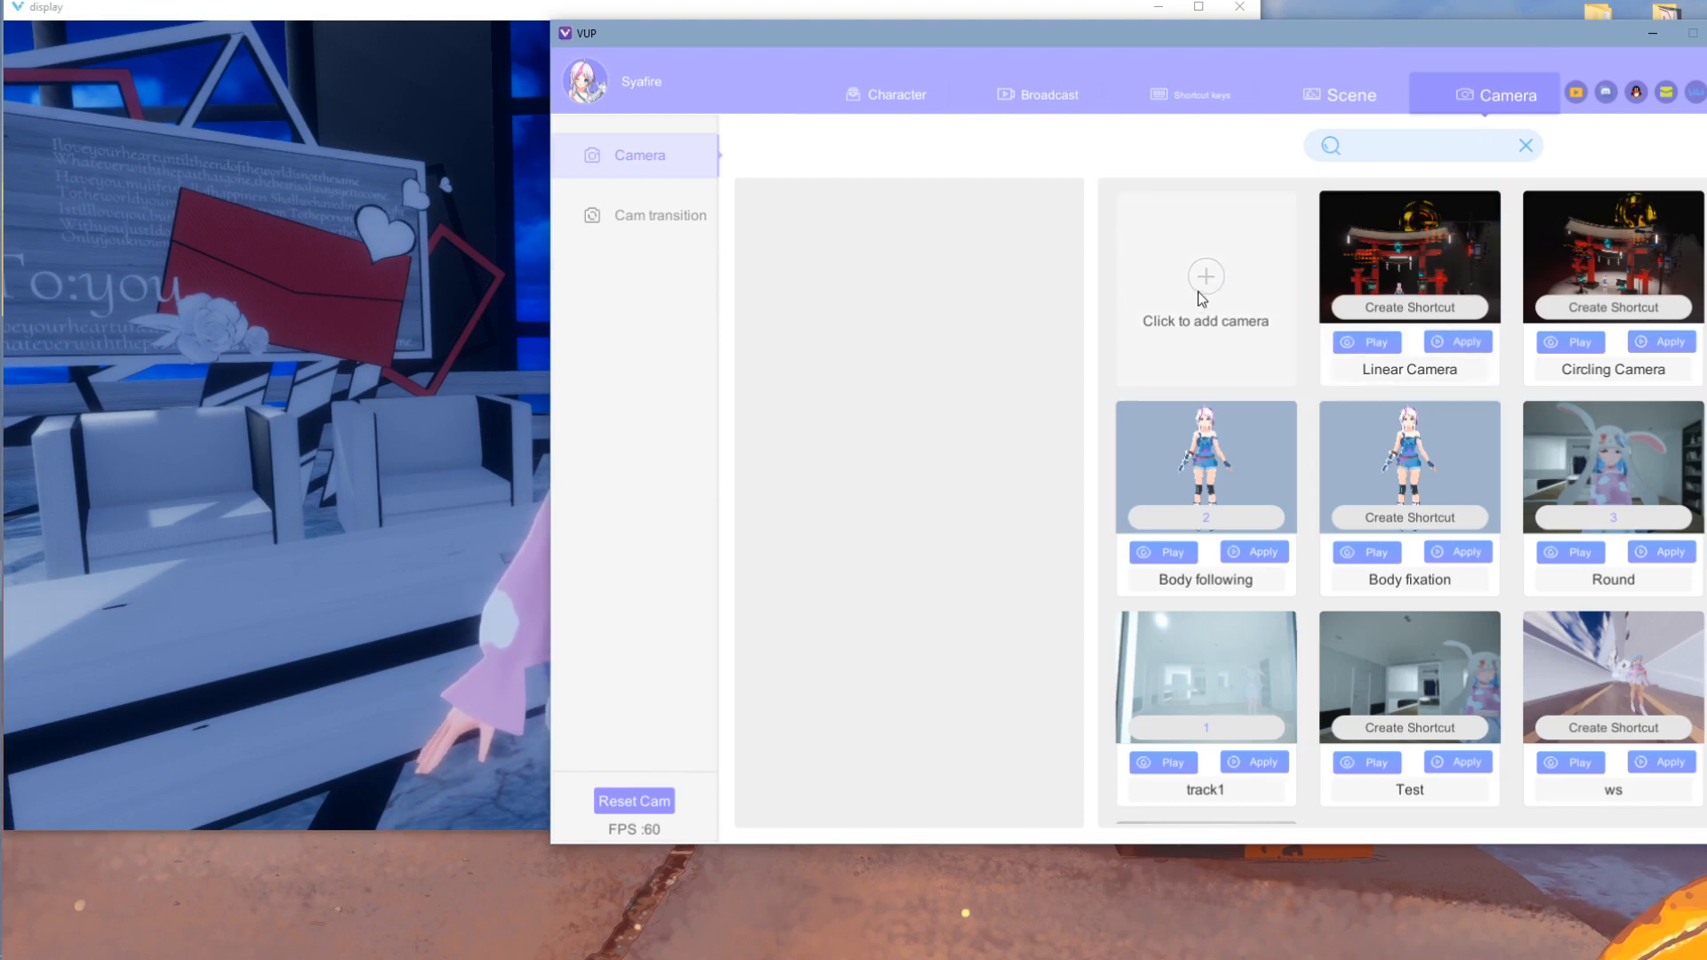
click(1183, 345)
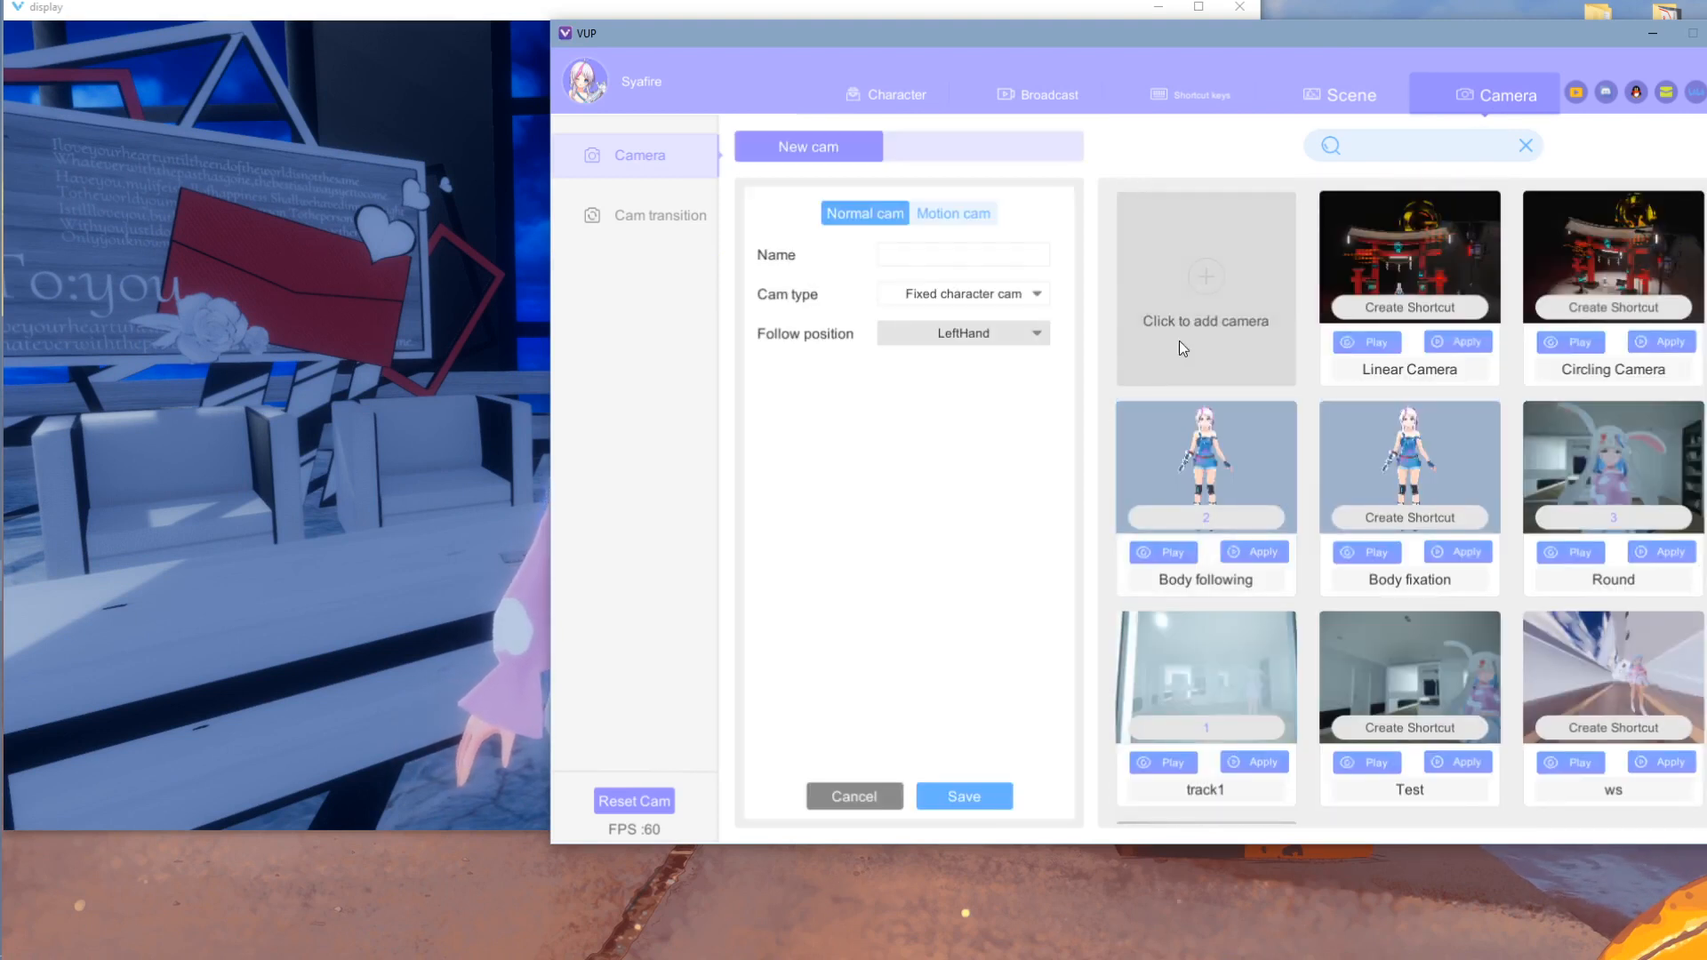
click(976, 267)
text(Hel)
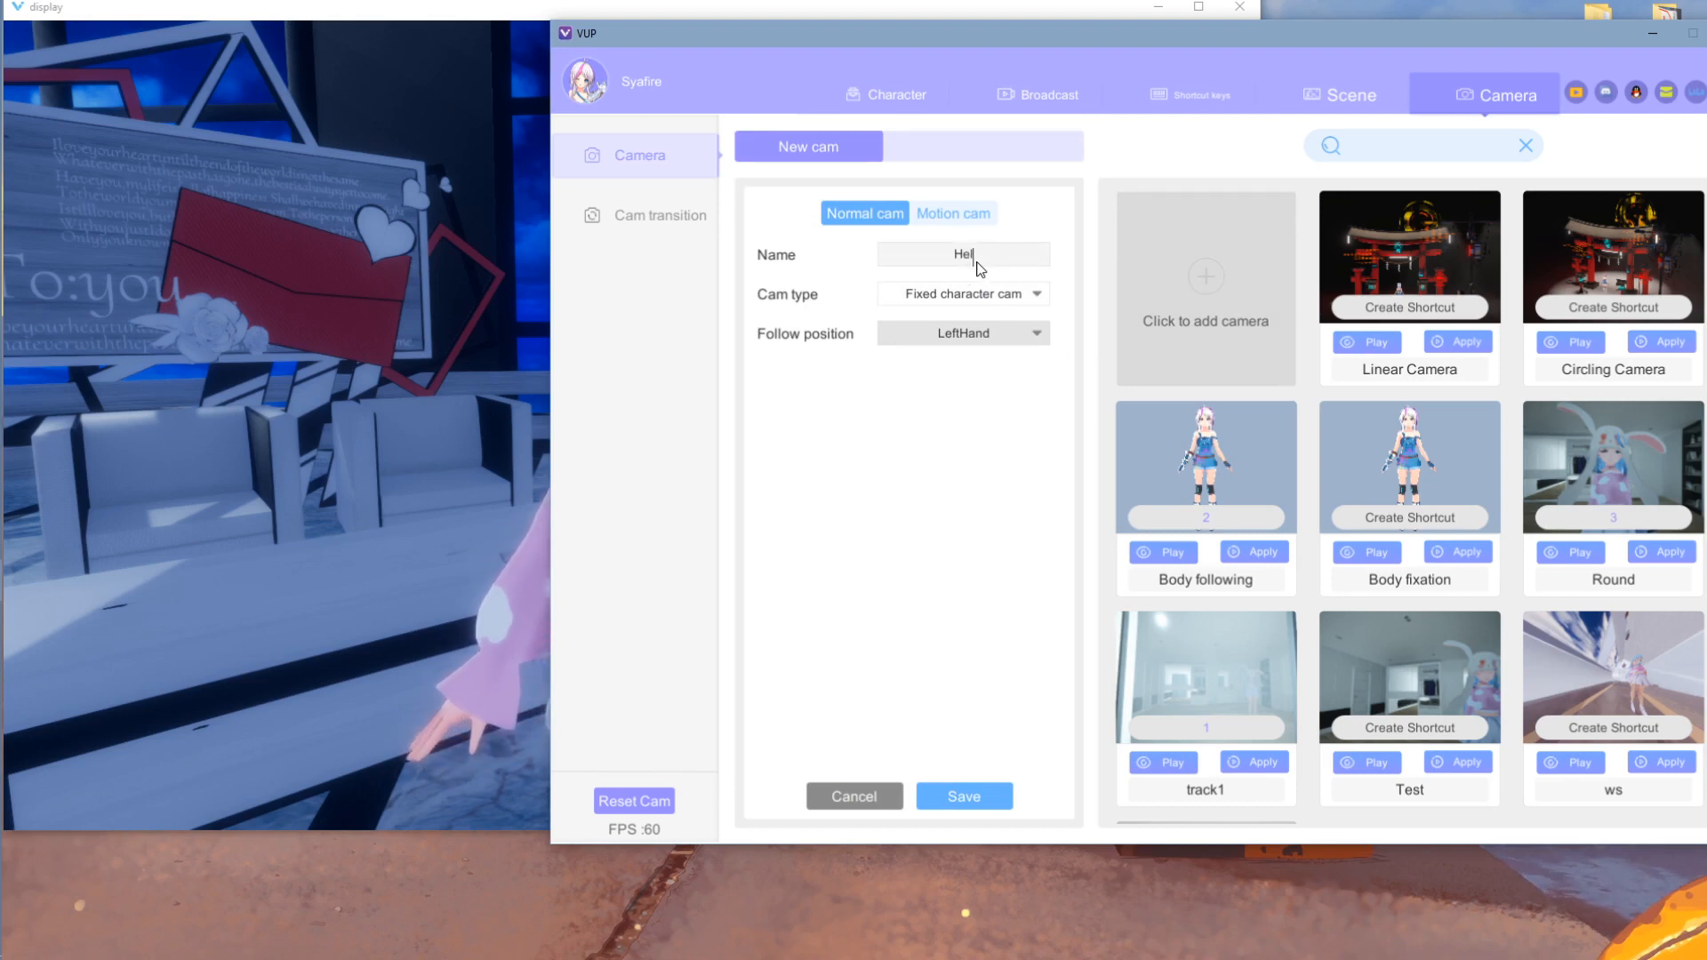
text(lo)
- Review the camera types, keeping Fixed character cam, then switch to motion-camera mode
click(978, 293)
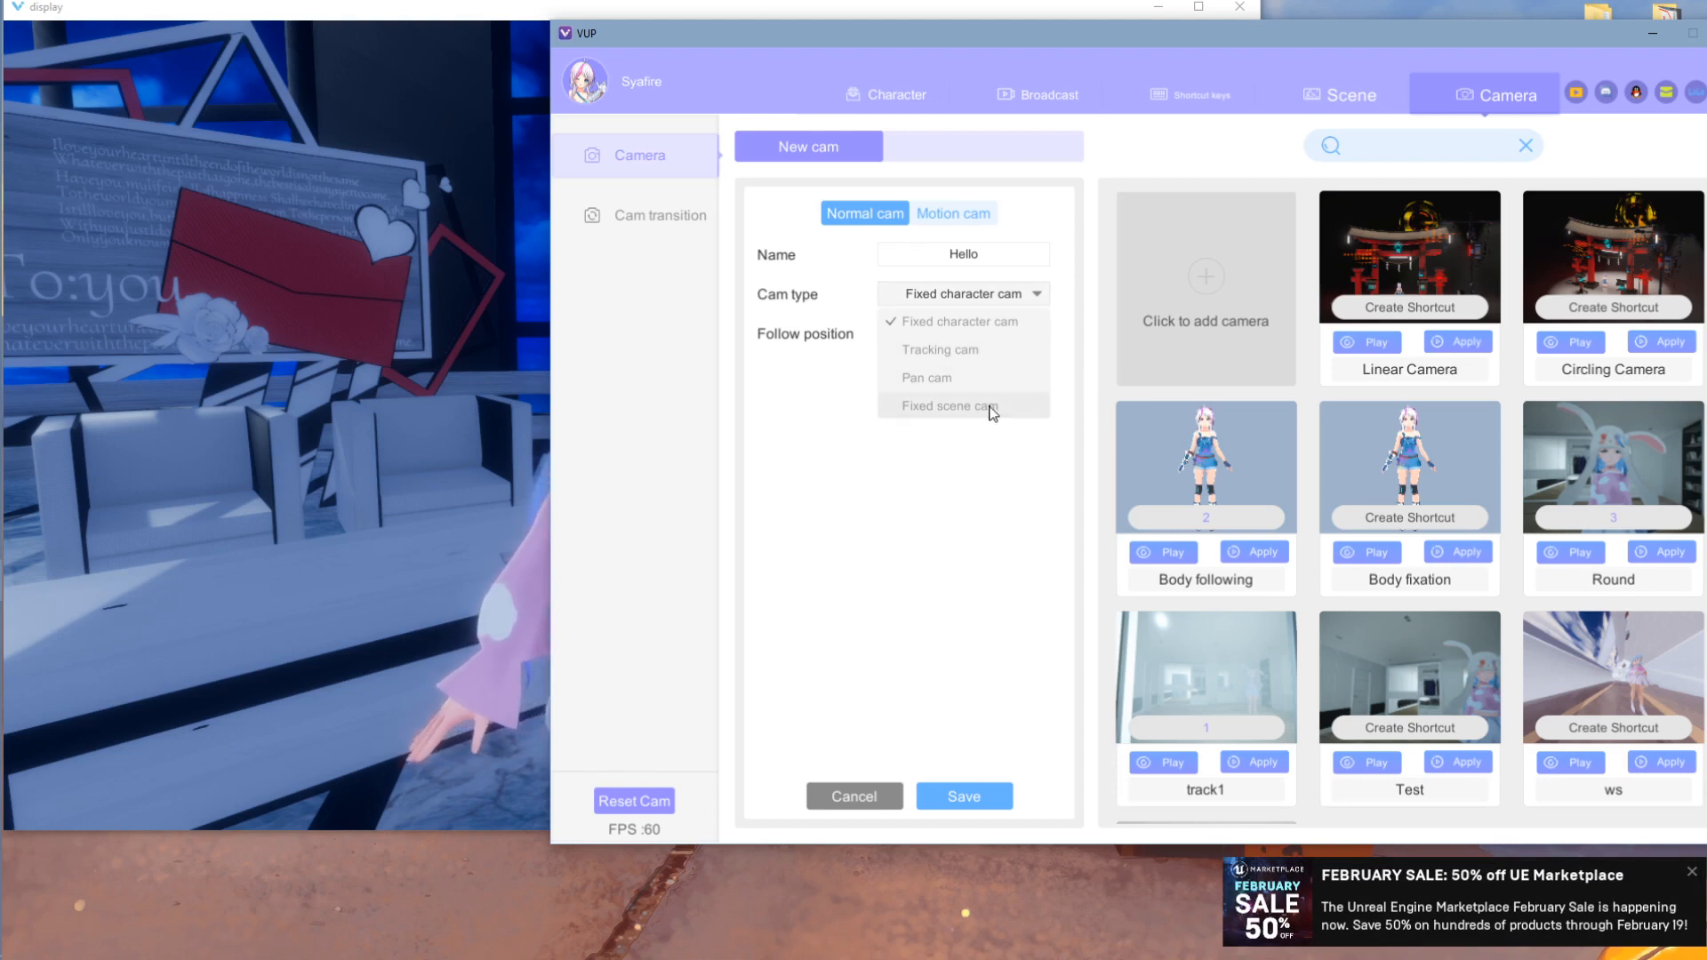
click(1012, 322)
click(978, 302)
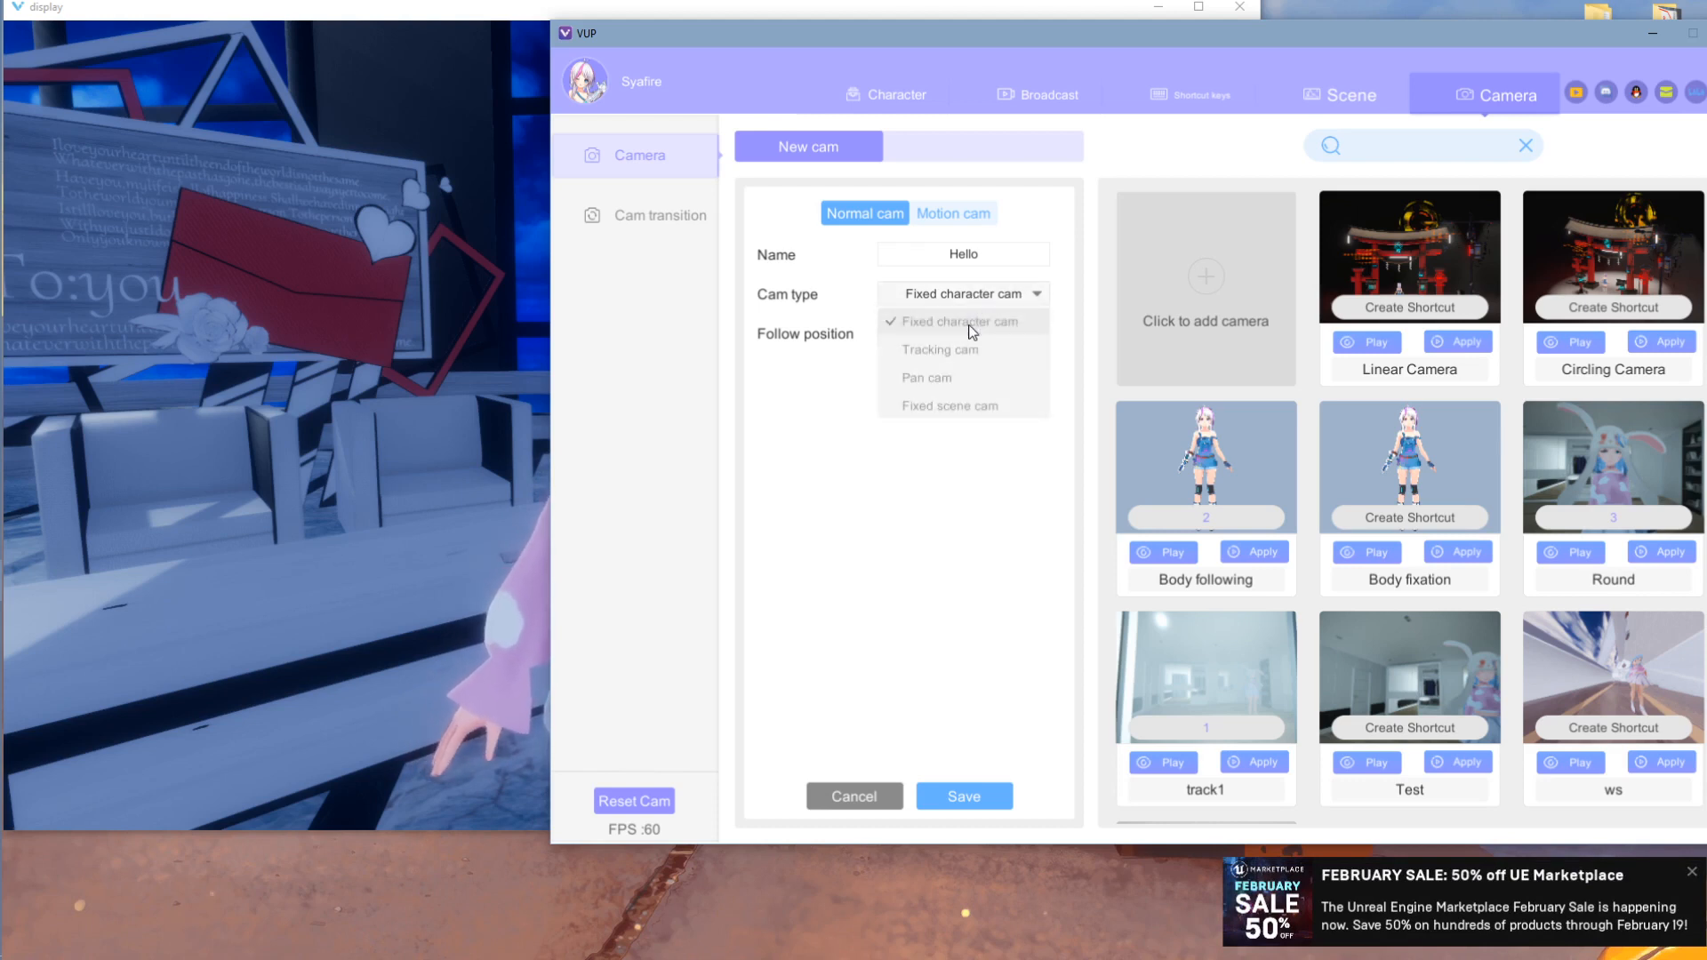
click(997, 350)
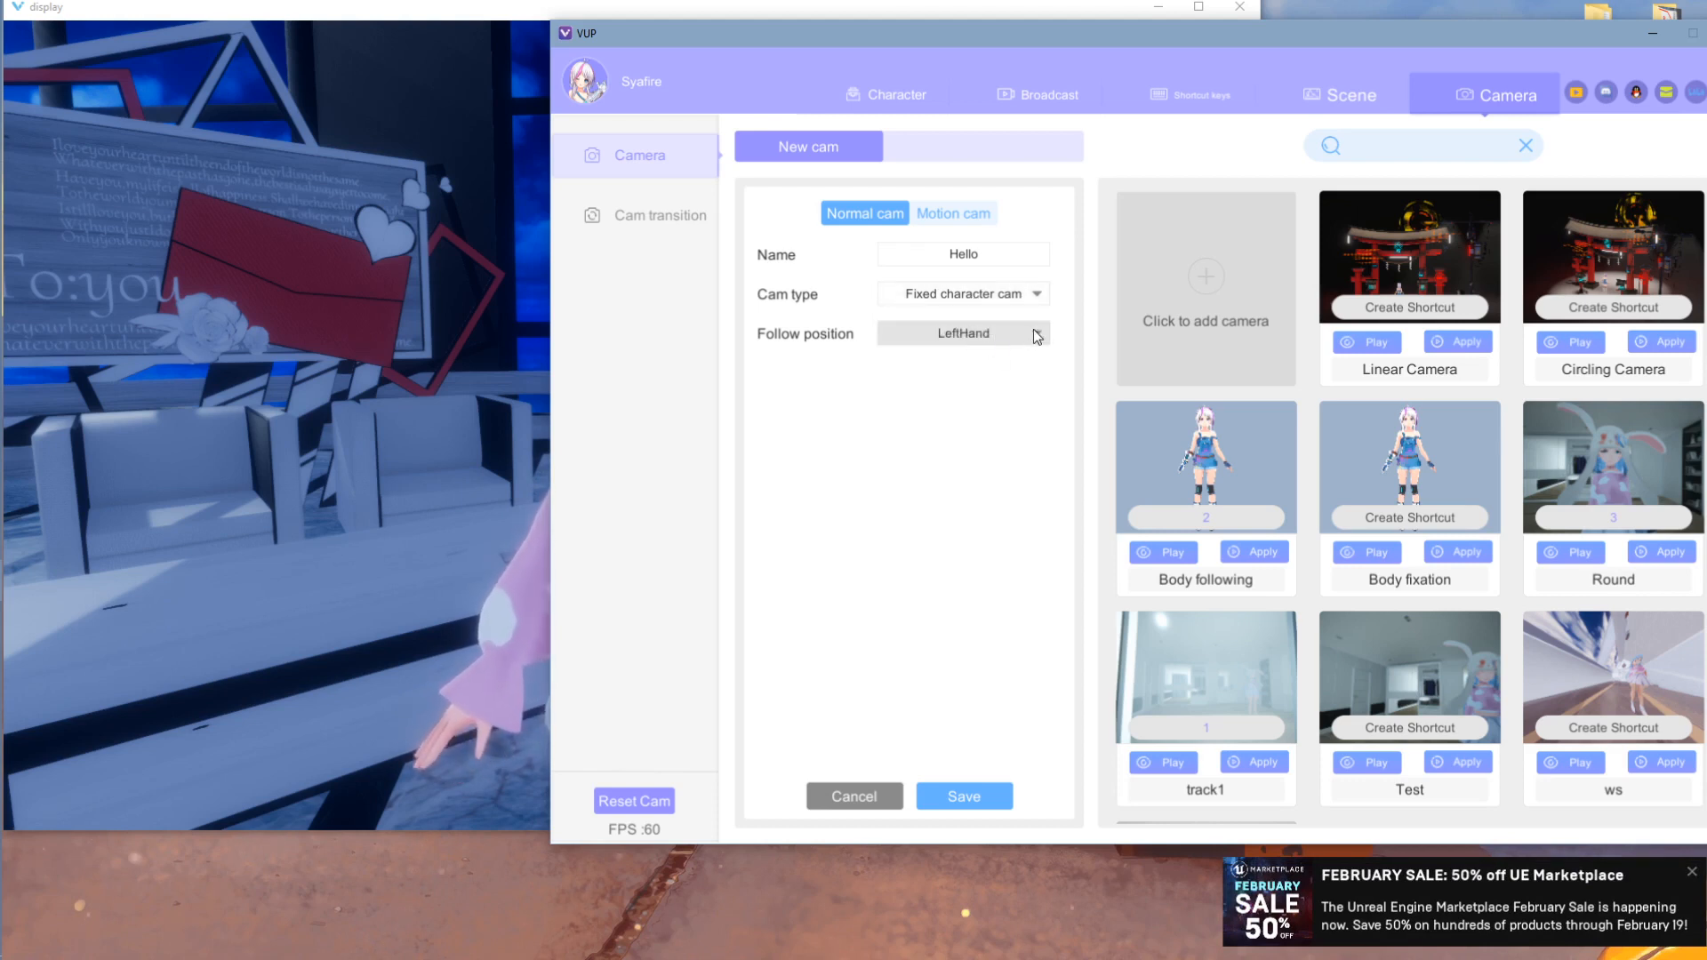
click(981, 222)
click(982, 294)
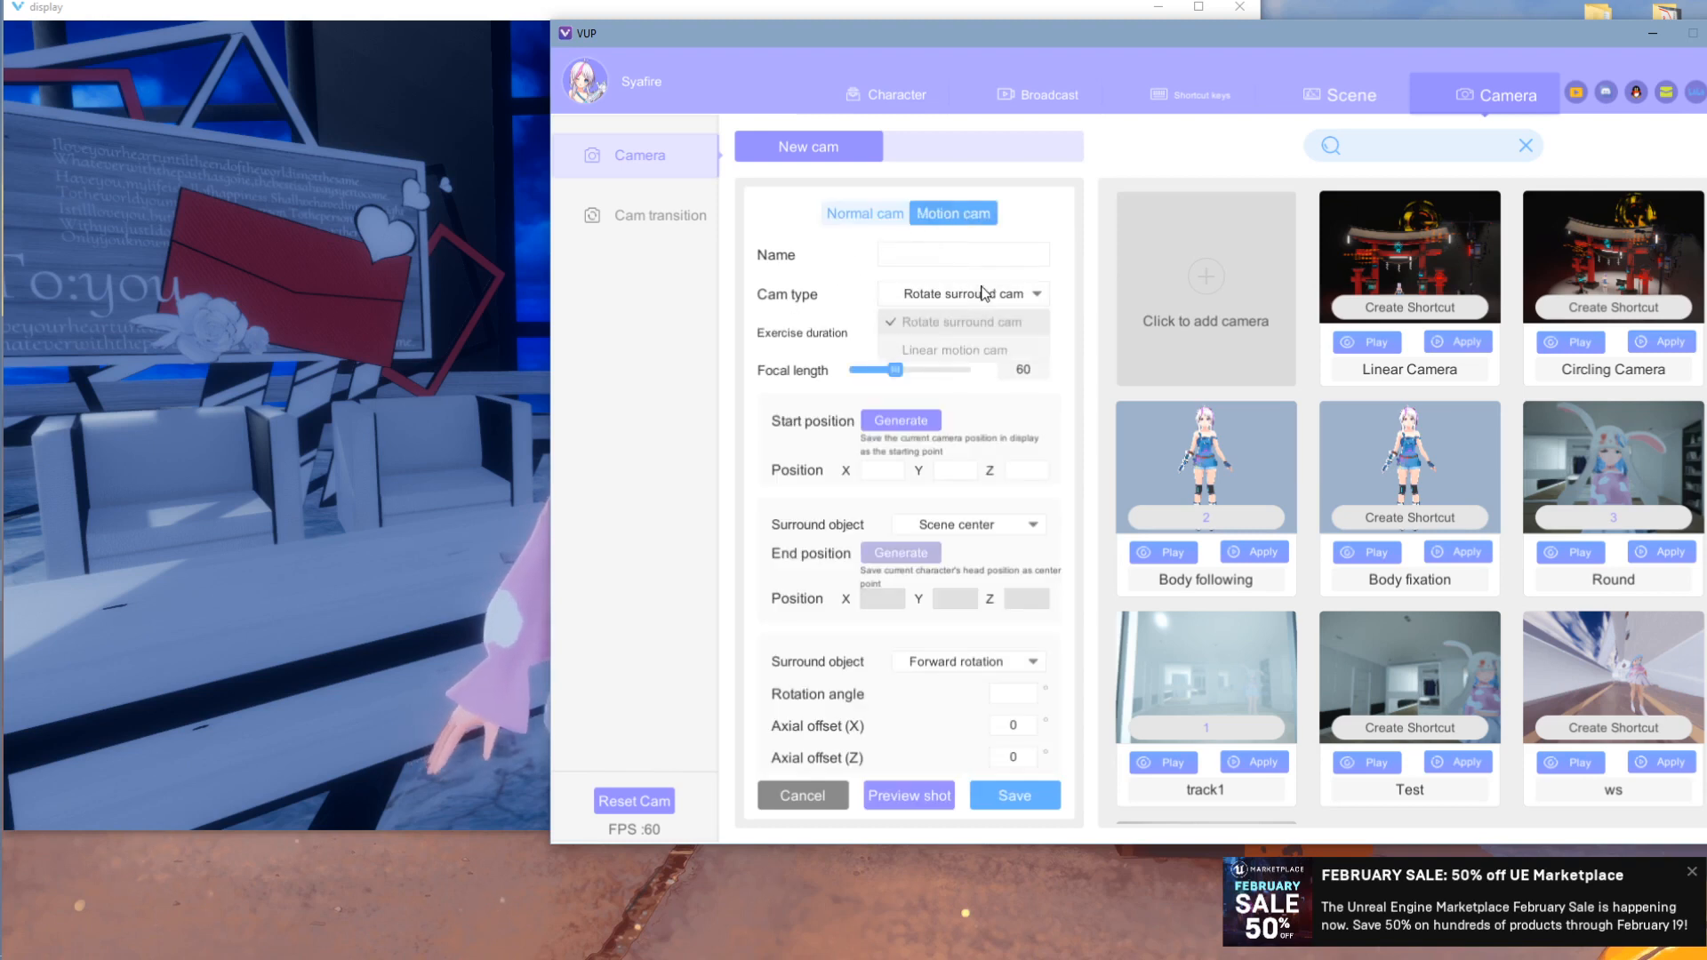
- Make it a linear motion camera and record the orbited start view
click(961, 352)
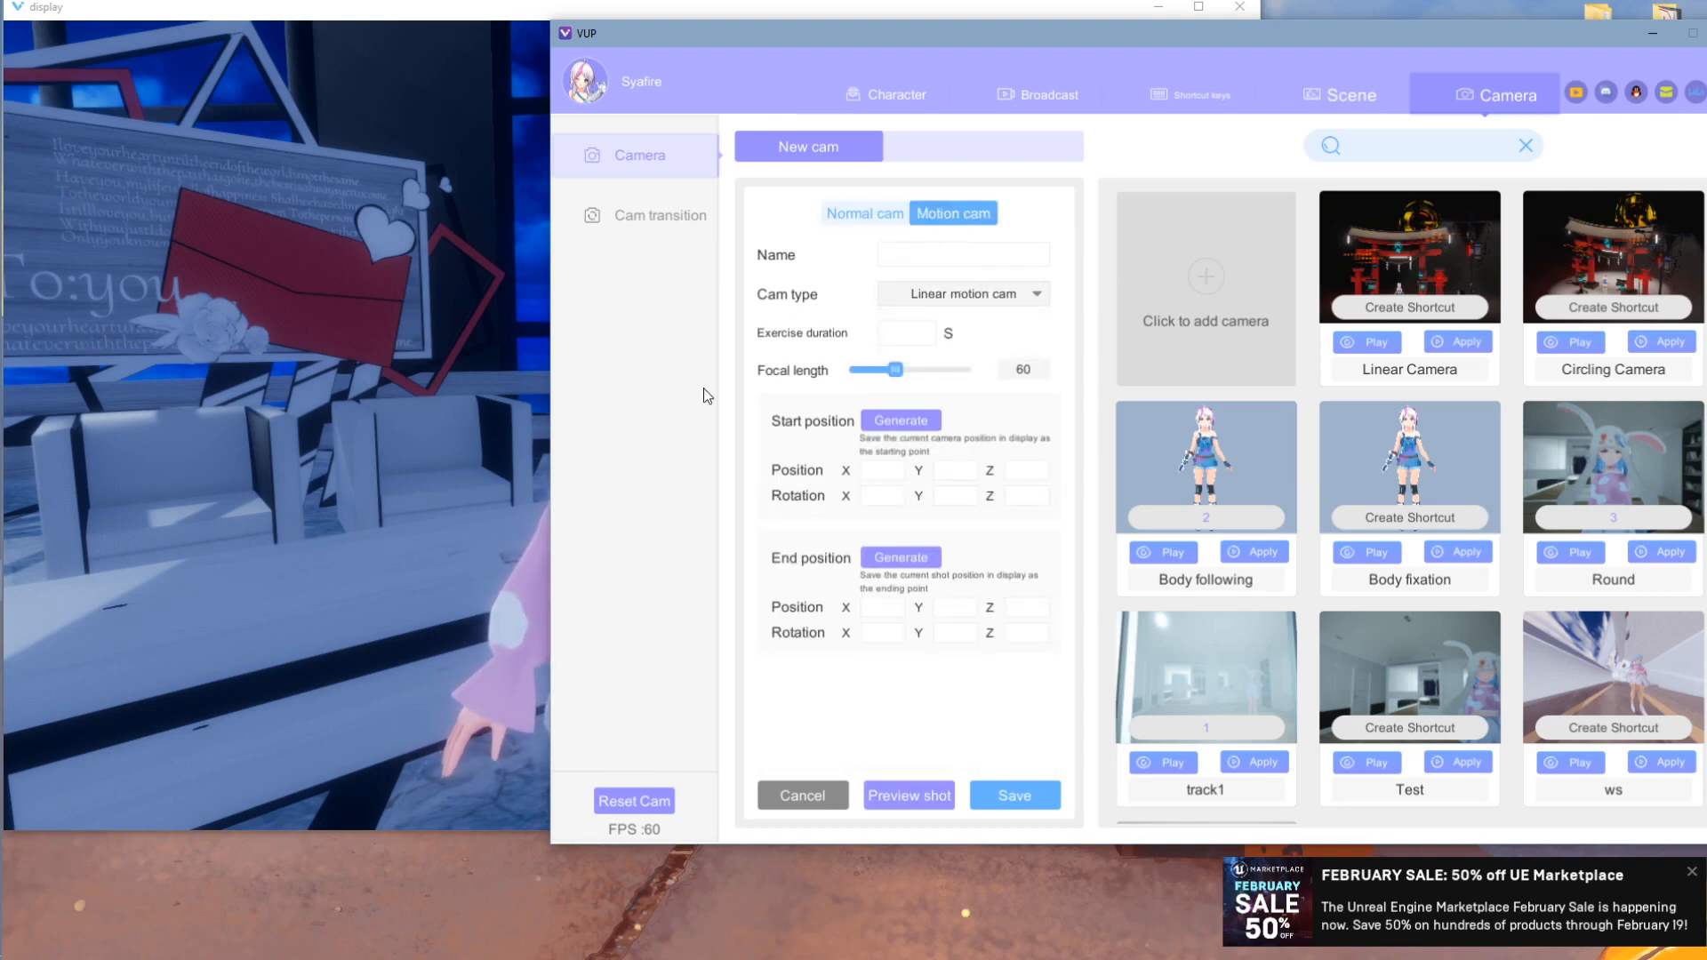
click(477, 388)
scroll(471, 387, down, 4)
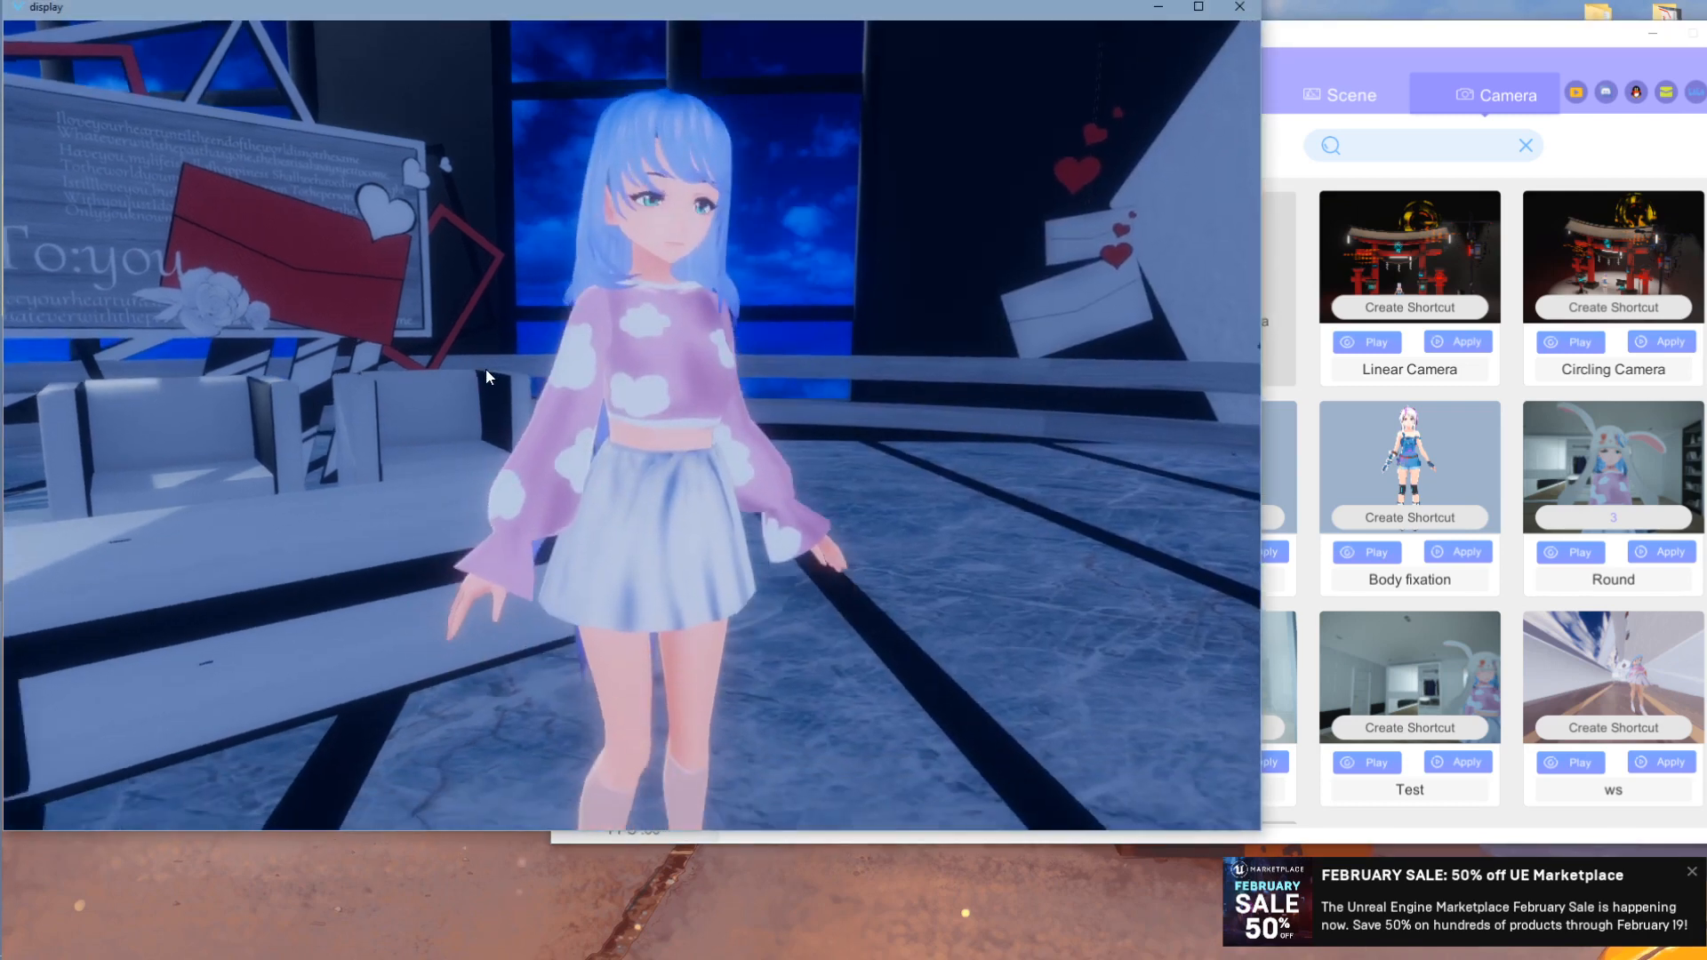
drag(539, 359, 1155, 315)
click(1393, 42)
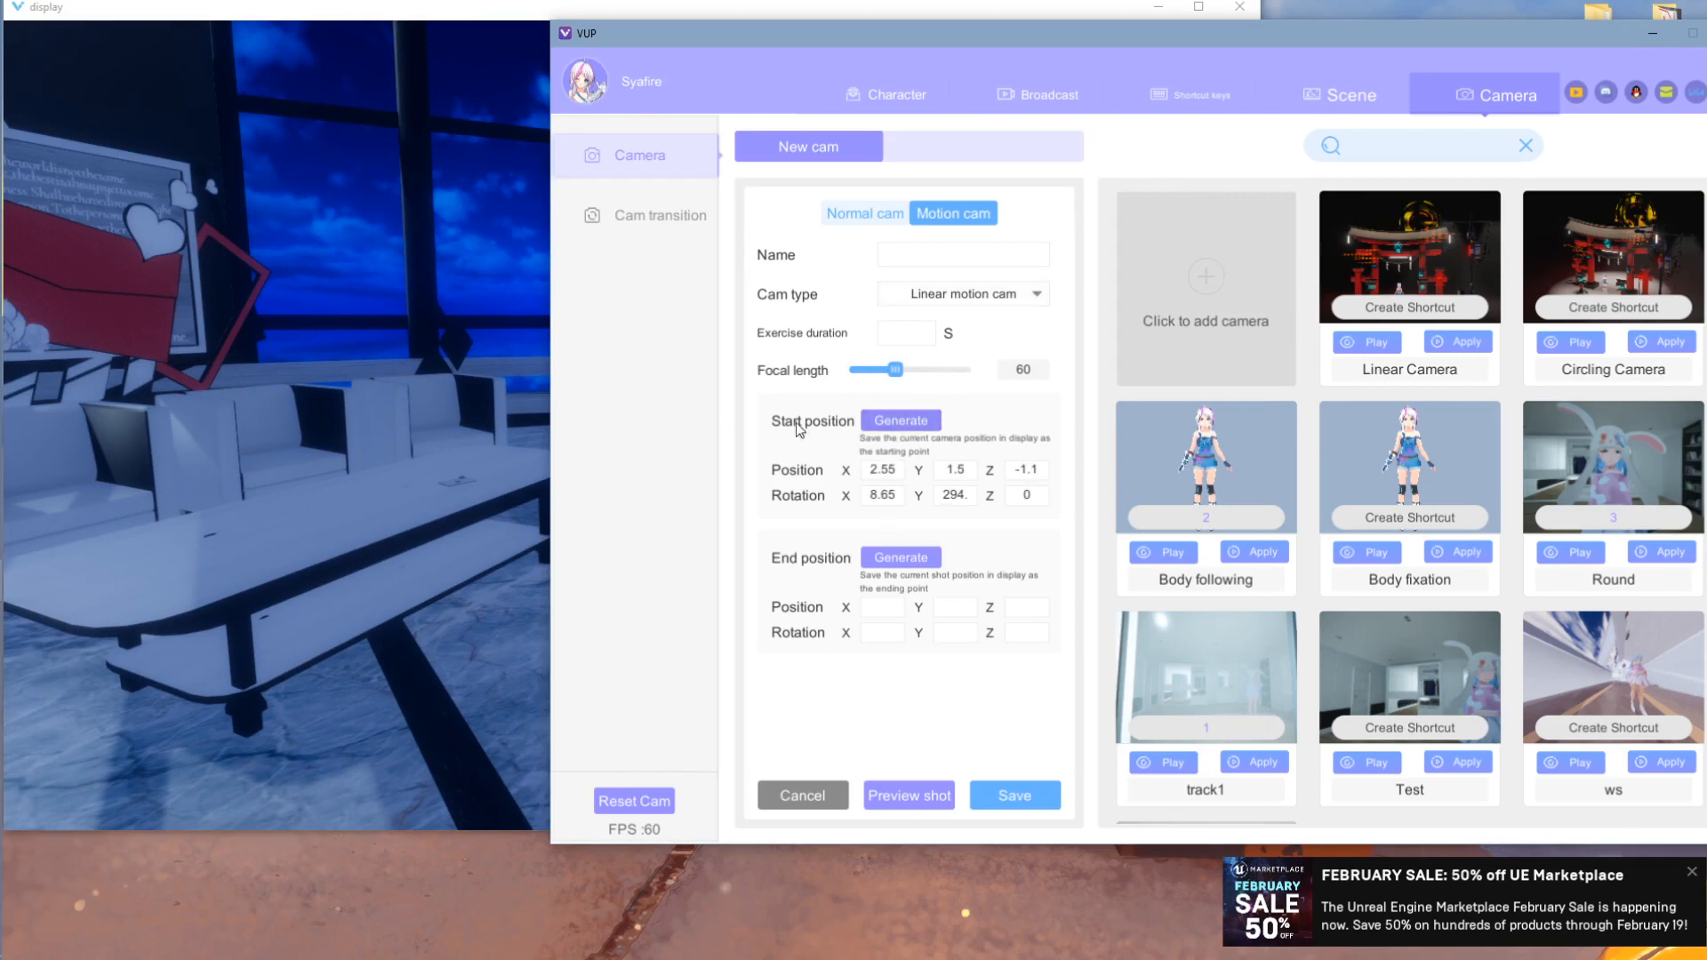
- Frame a close-up of the avatar and record it as the end view
click(387, 391)
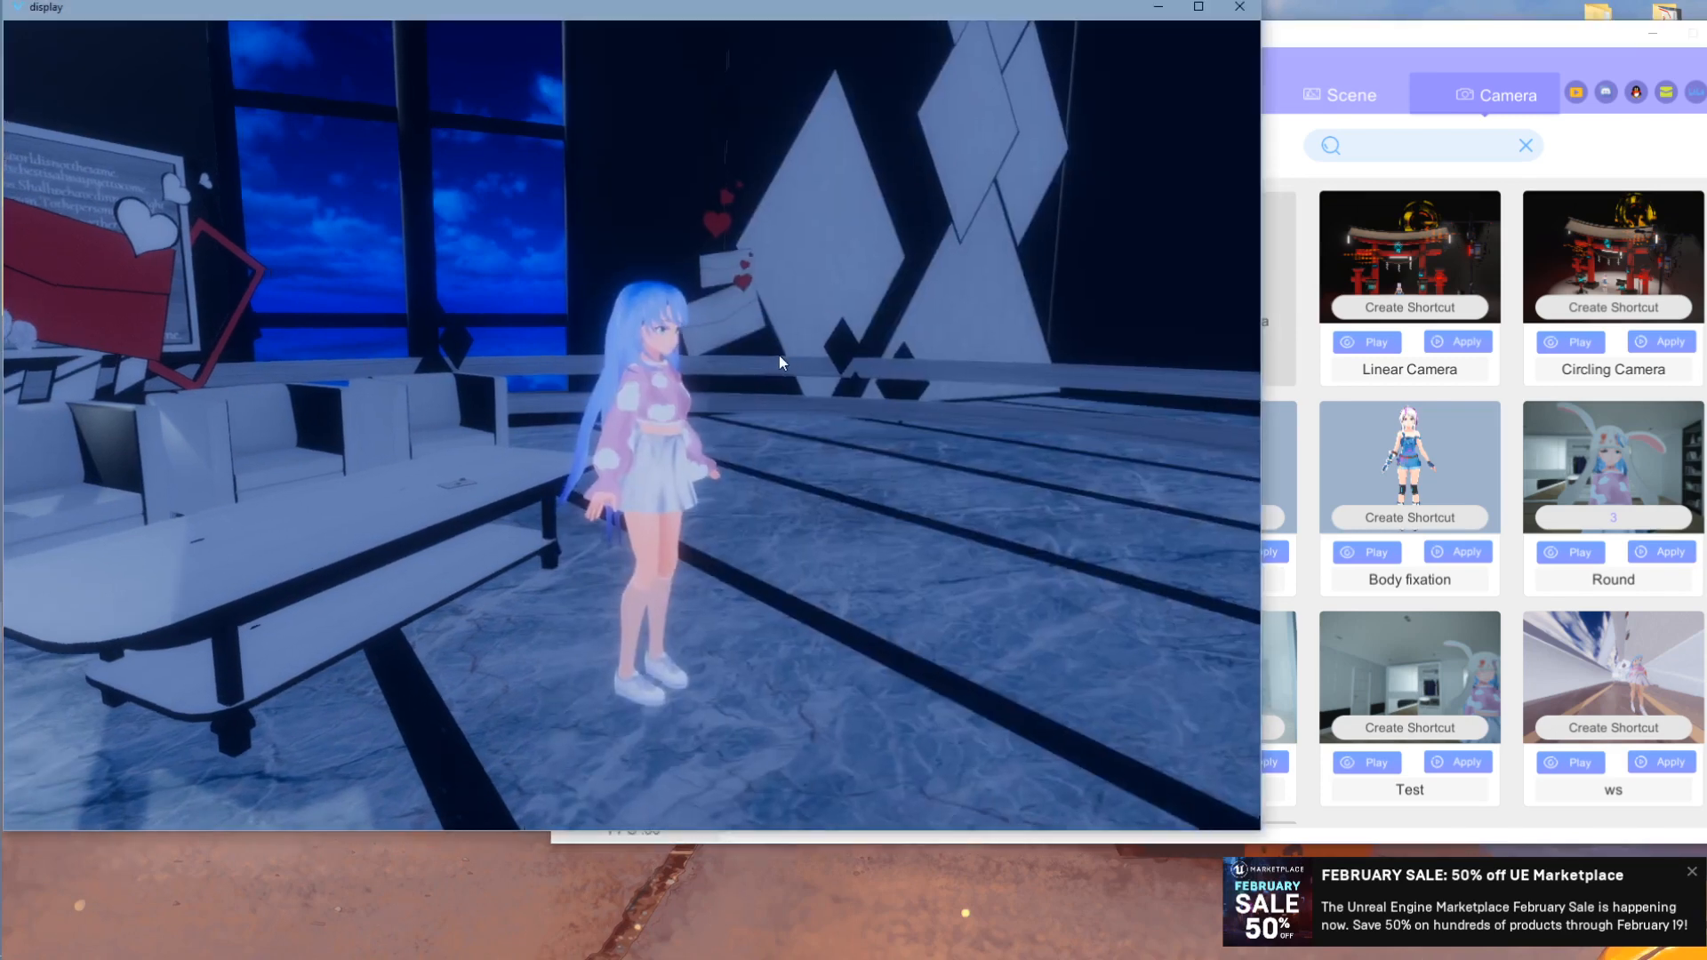
scroll(779, 355, up, 6)
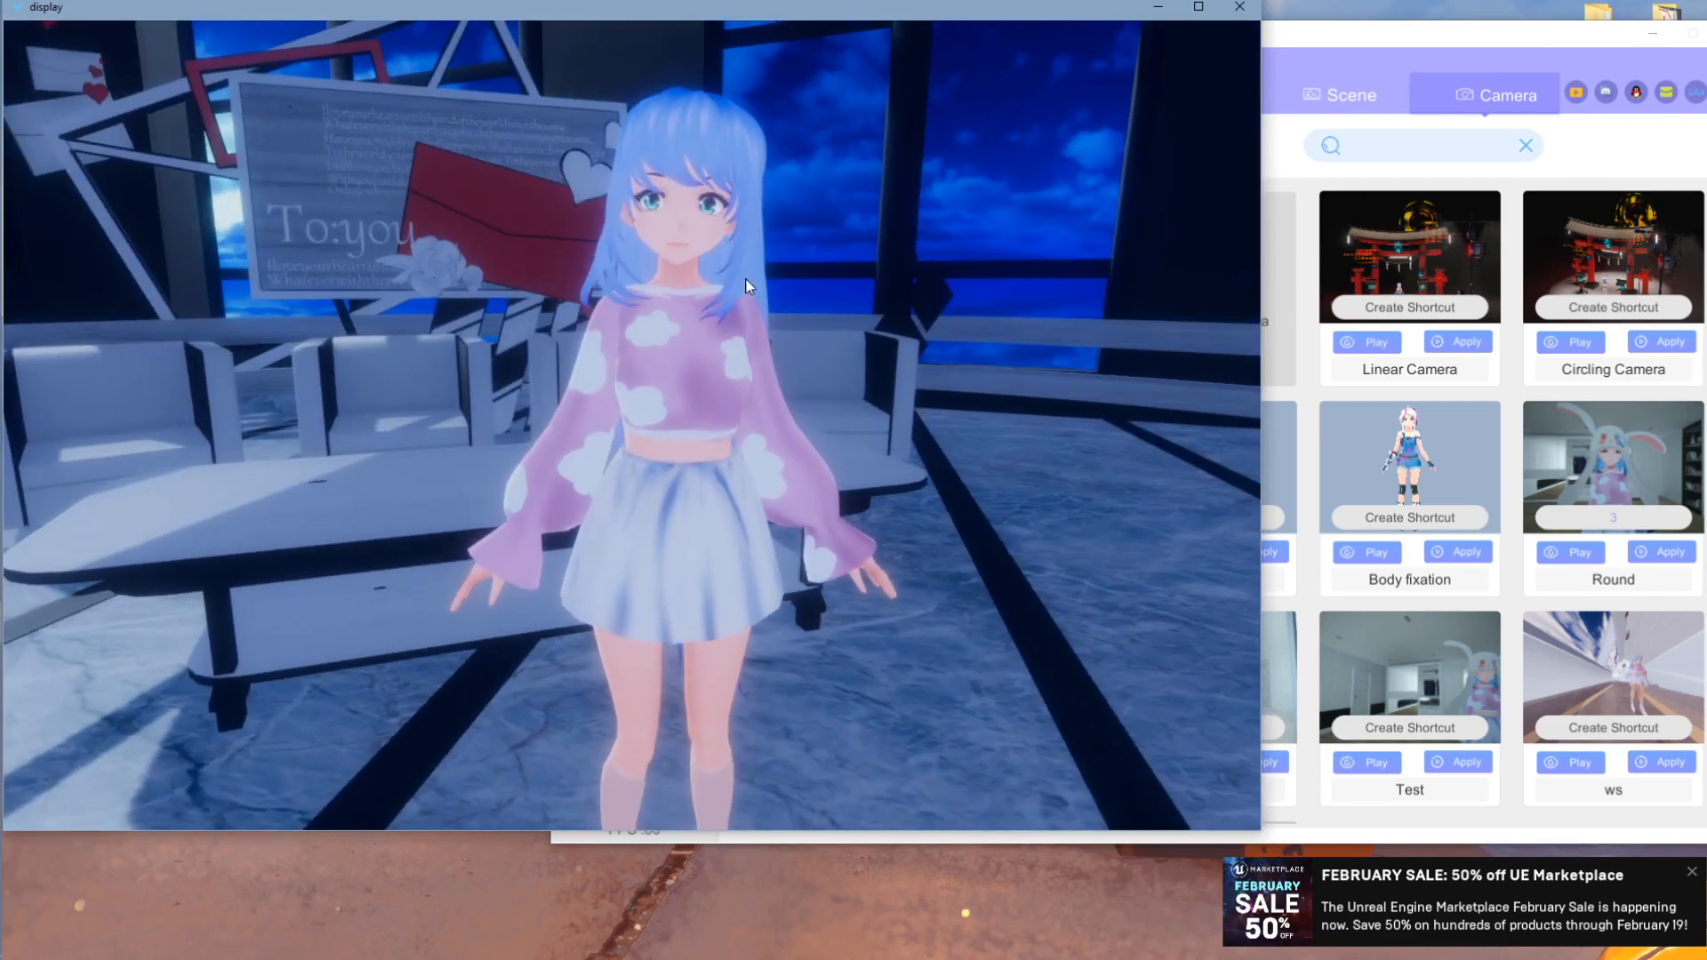
mouse_move(746, 287)
middle_down()
mouse_move(755, 269)
mouse_move(723, 275)
middle_up()
scroll(724, 279, up, 5)
scroll(724, 279, down, 4)
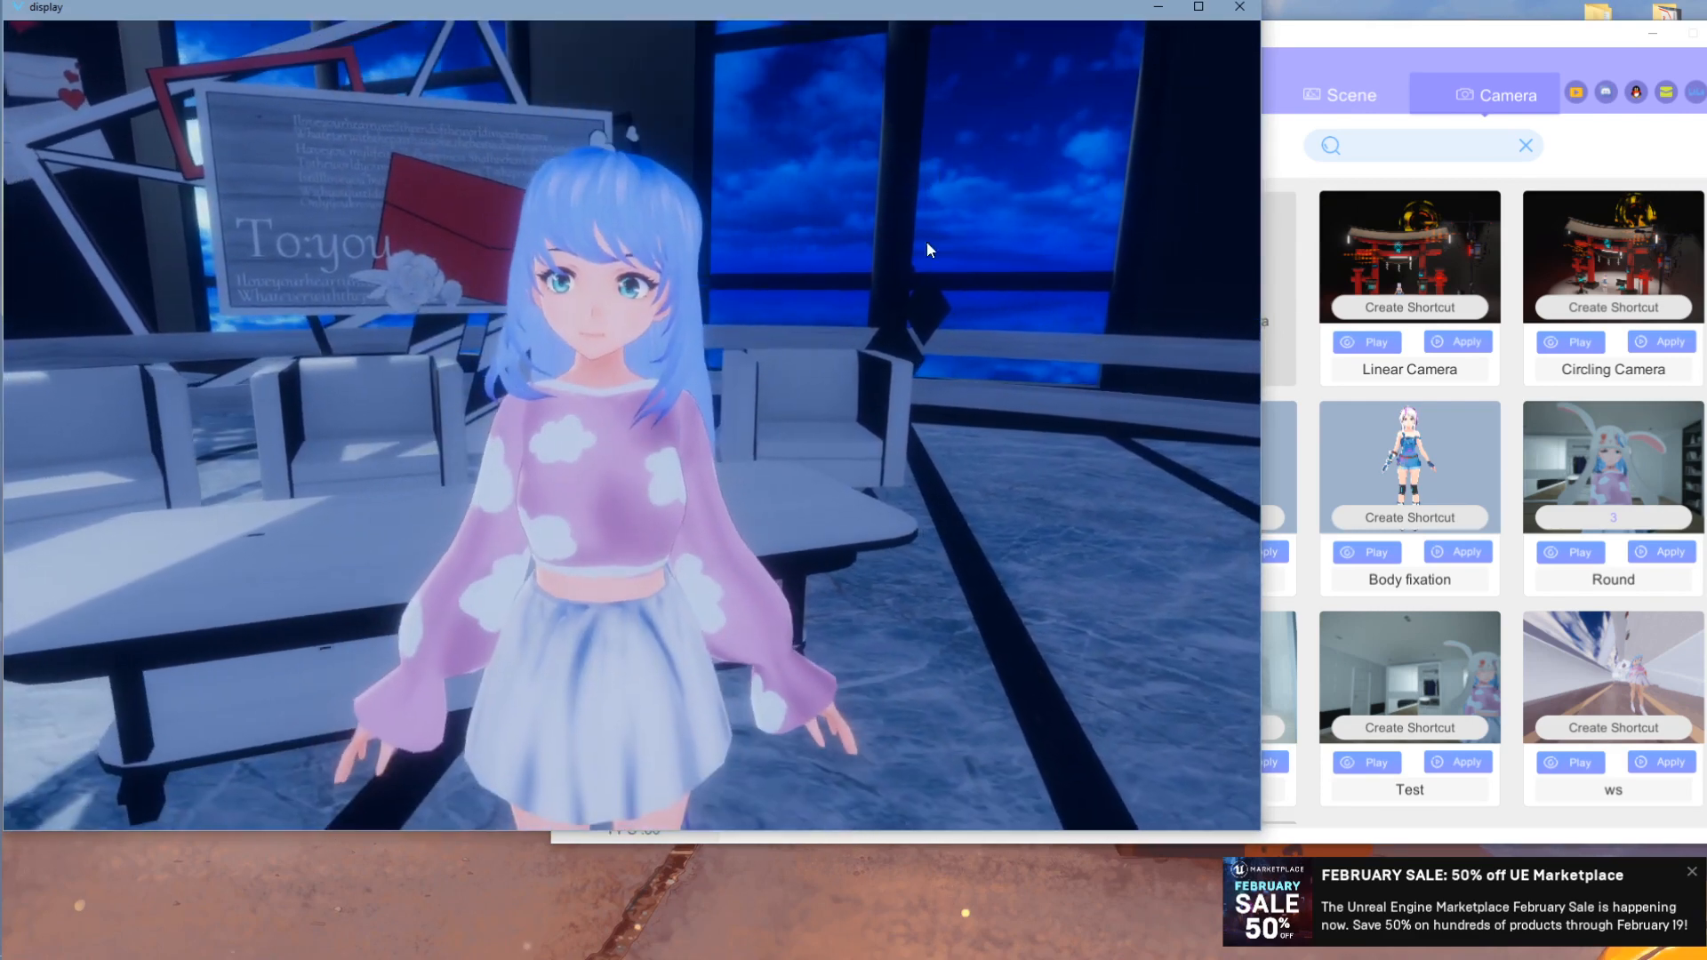
click(1359, 36)
click(457, 338)
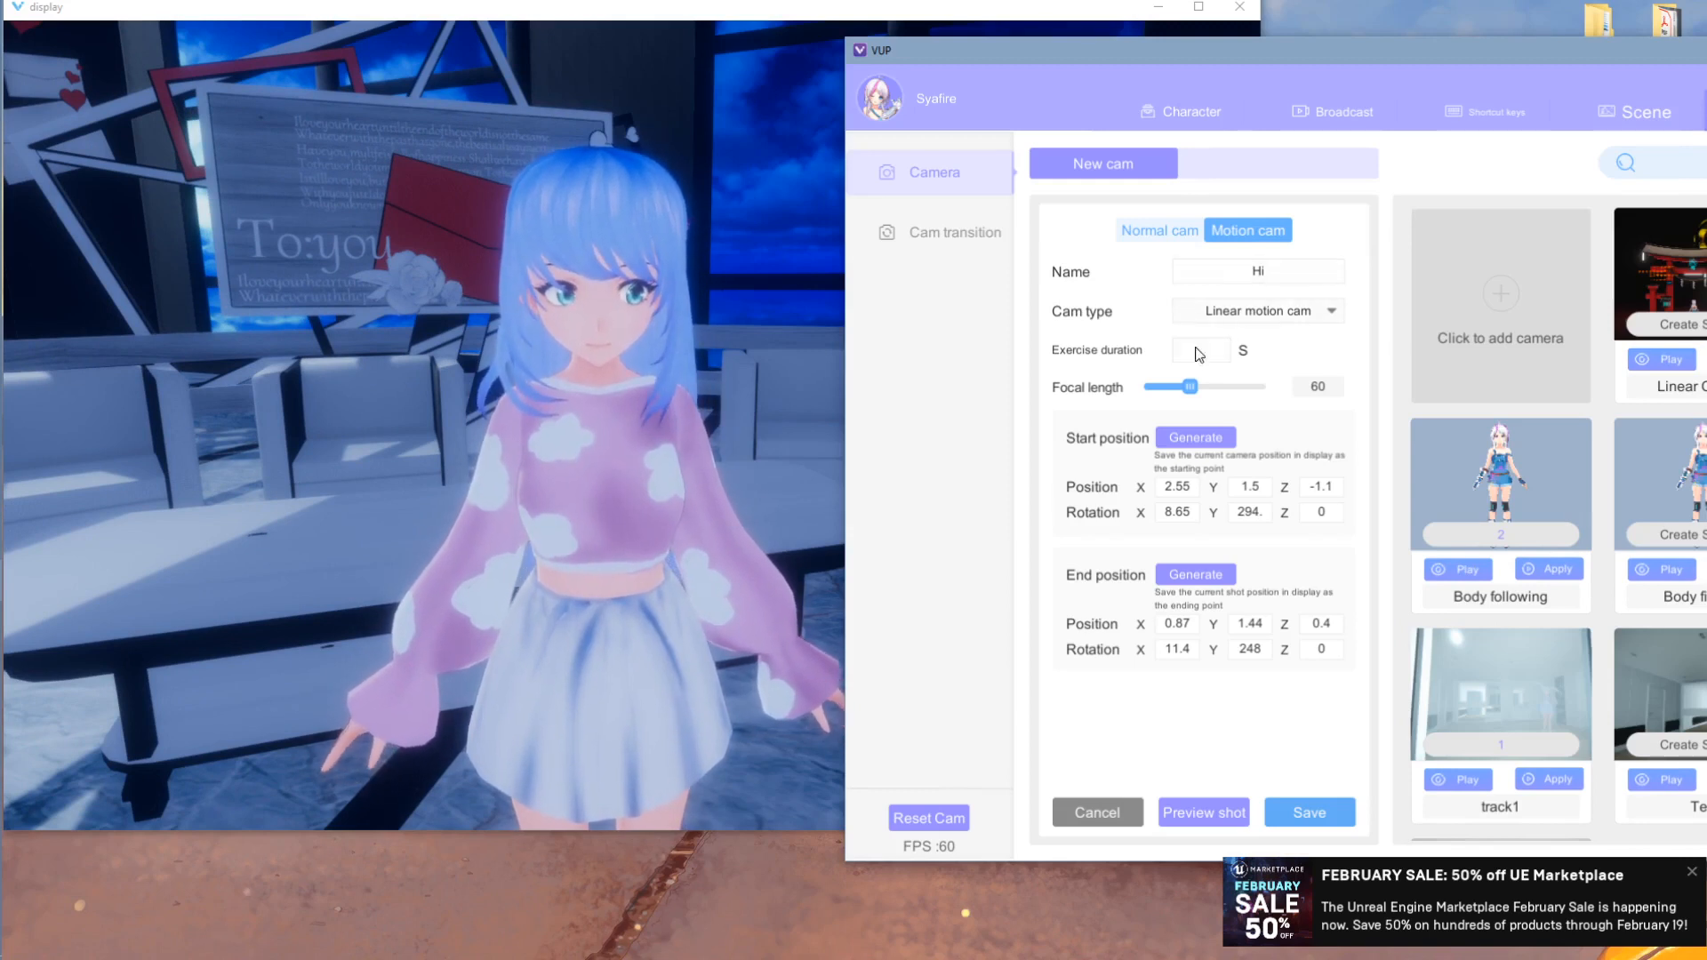
- Set a 3-second duration, save the Hi camera, and reopen it for editing
text(3)
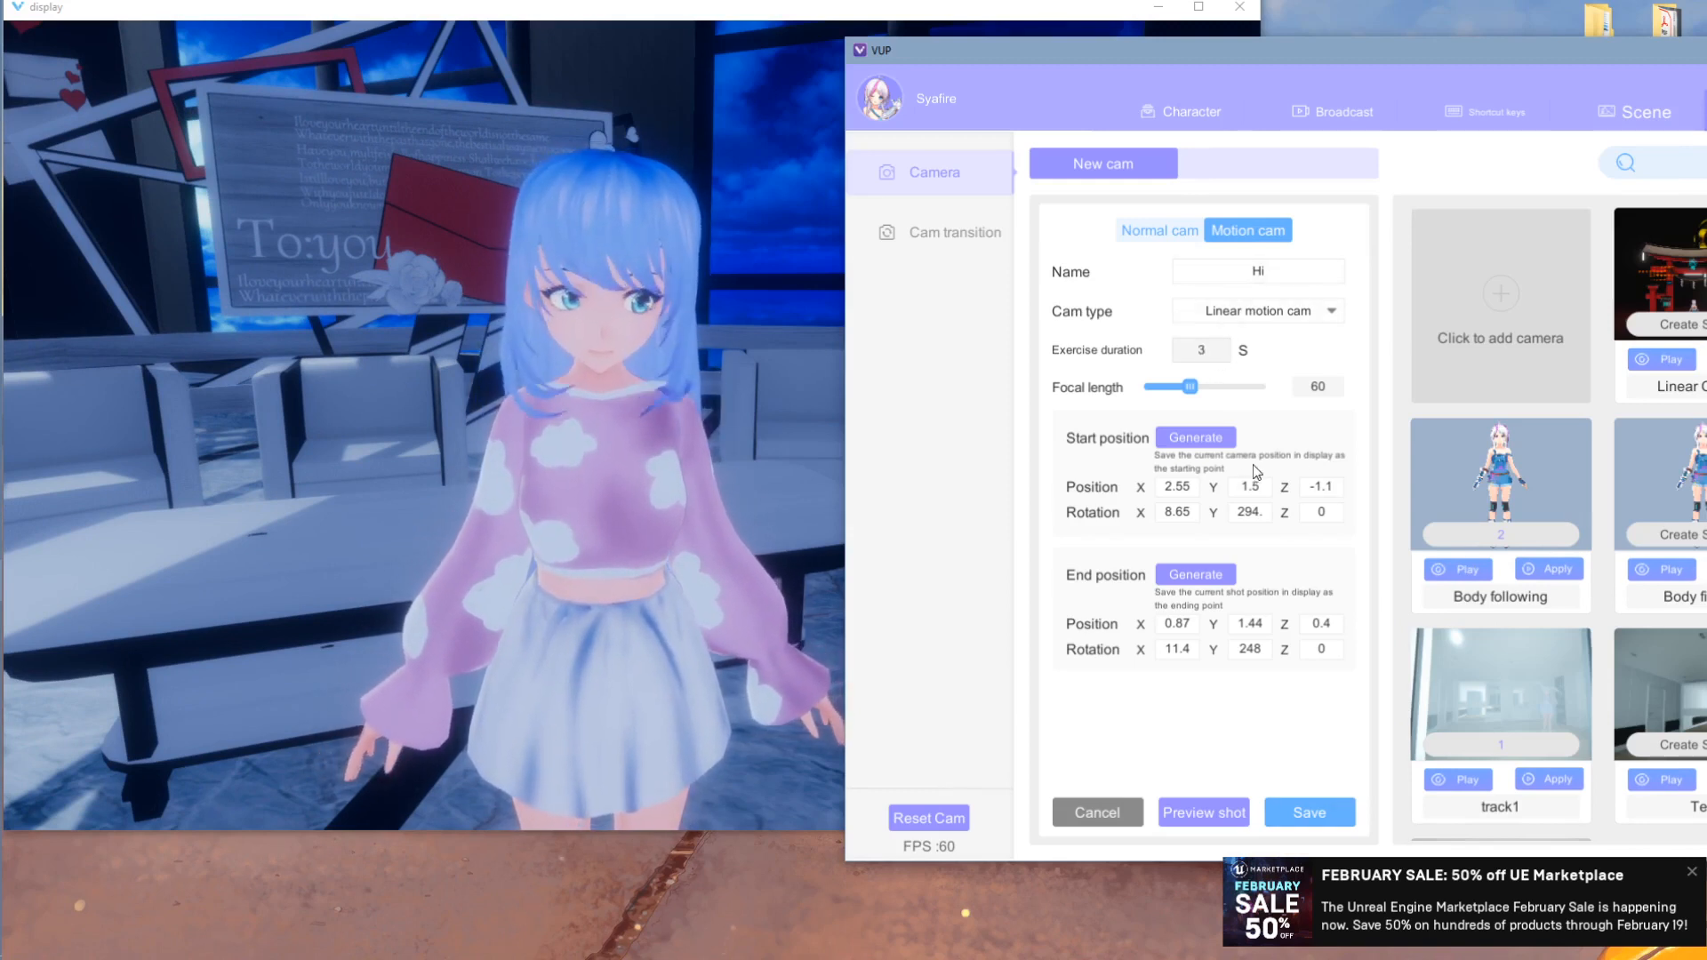
click(1309, 812)
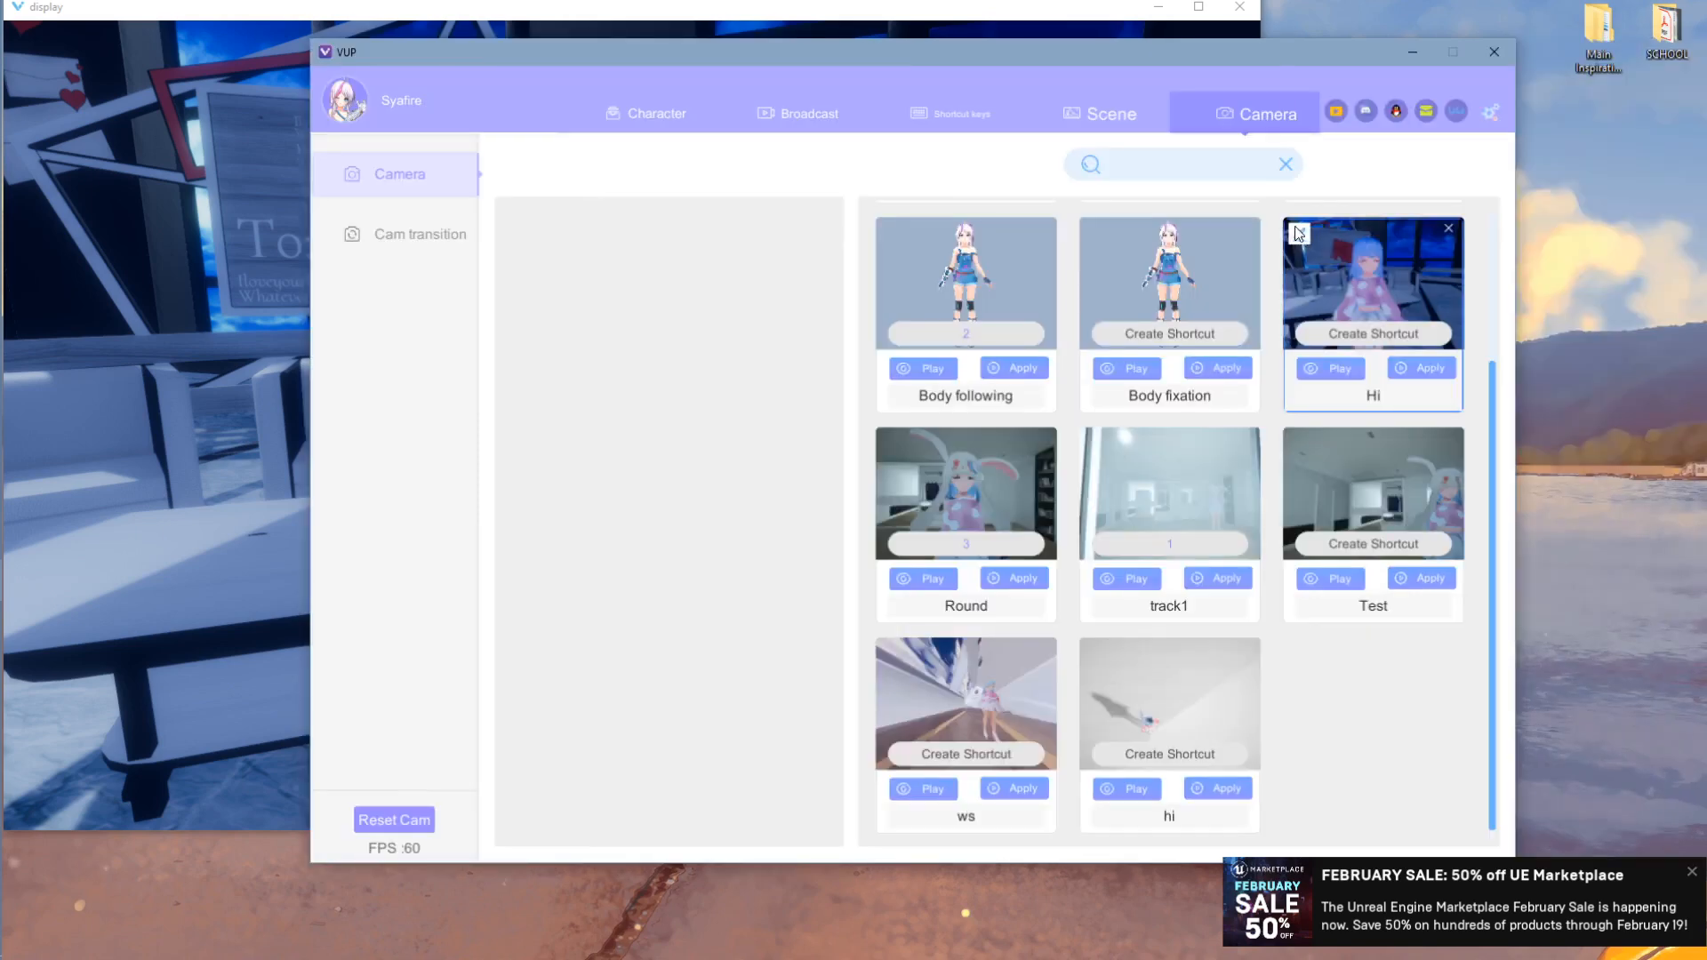
click(1299, 233)
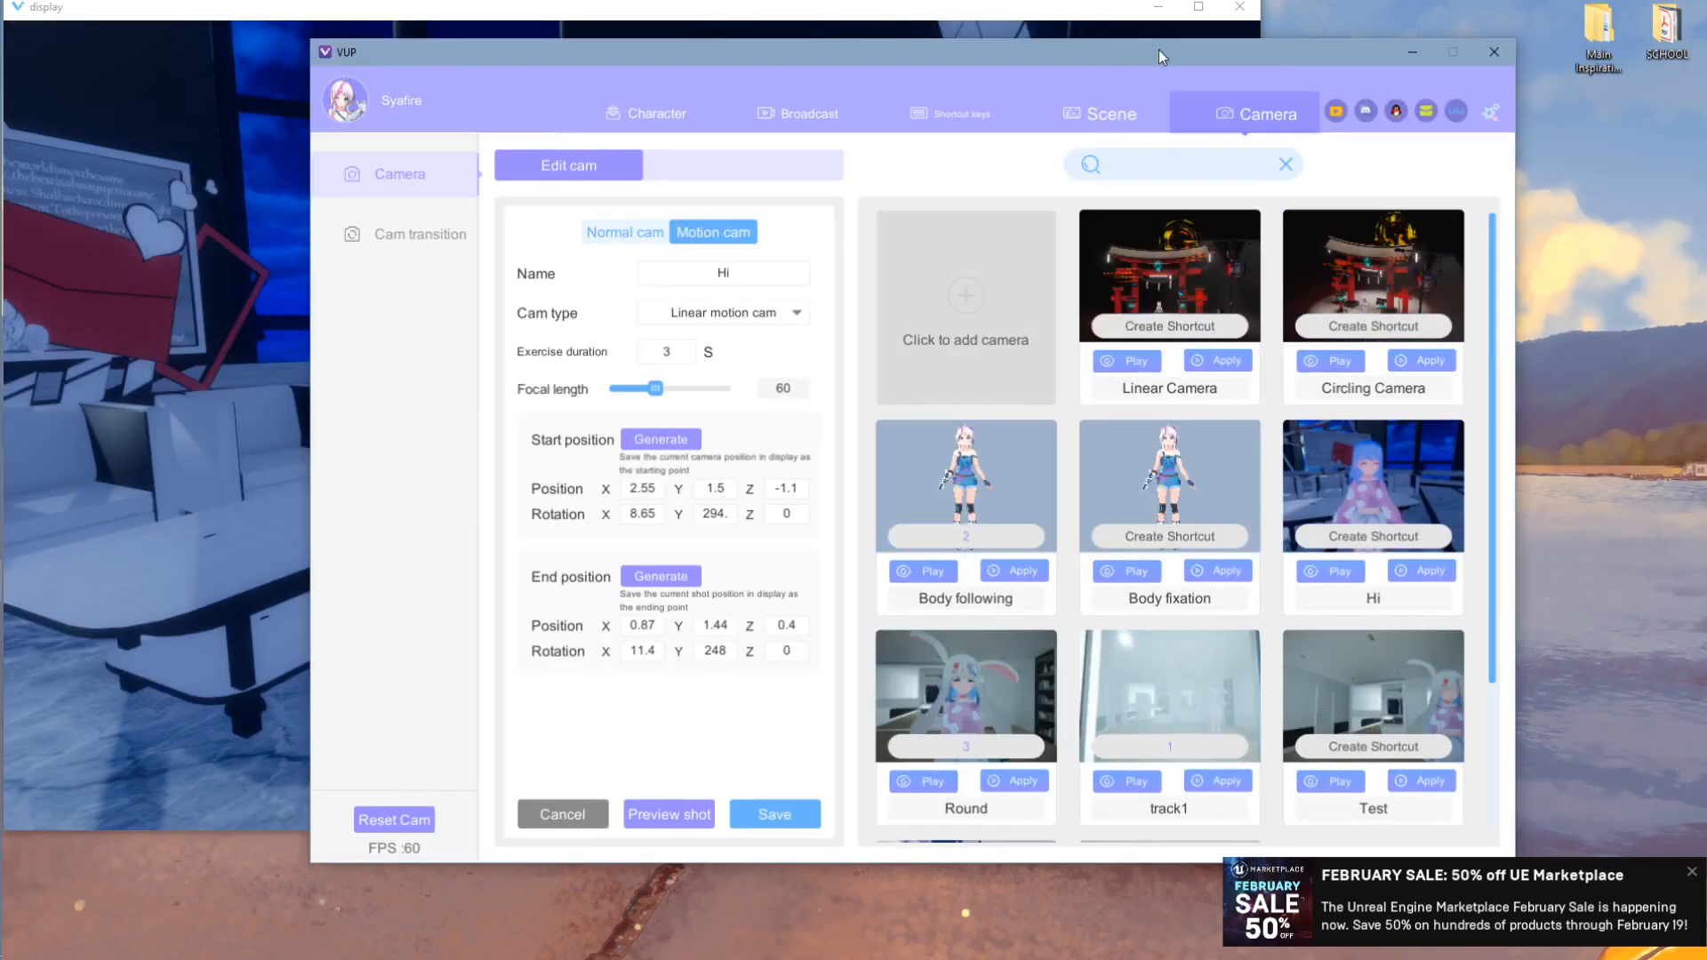
drag(1160, 50, 1638, 56)
- Preview the Hi camera's motion, then show the camera transitions list
click(1182, 816)
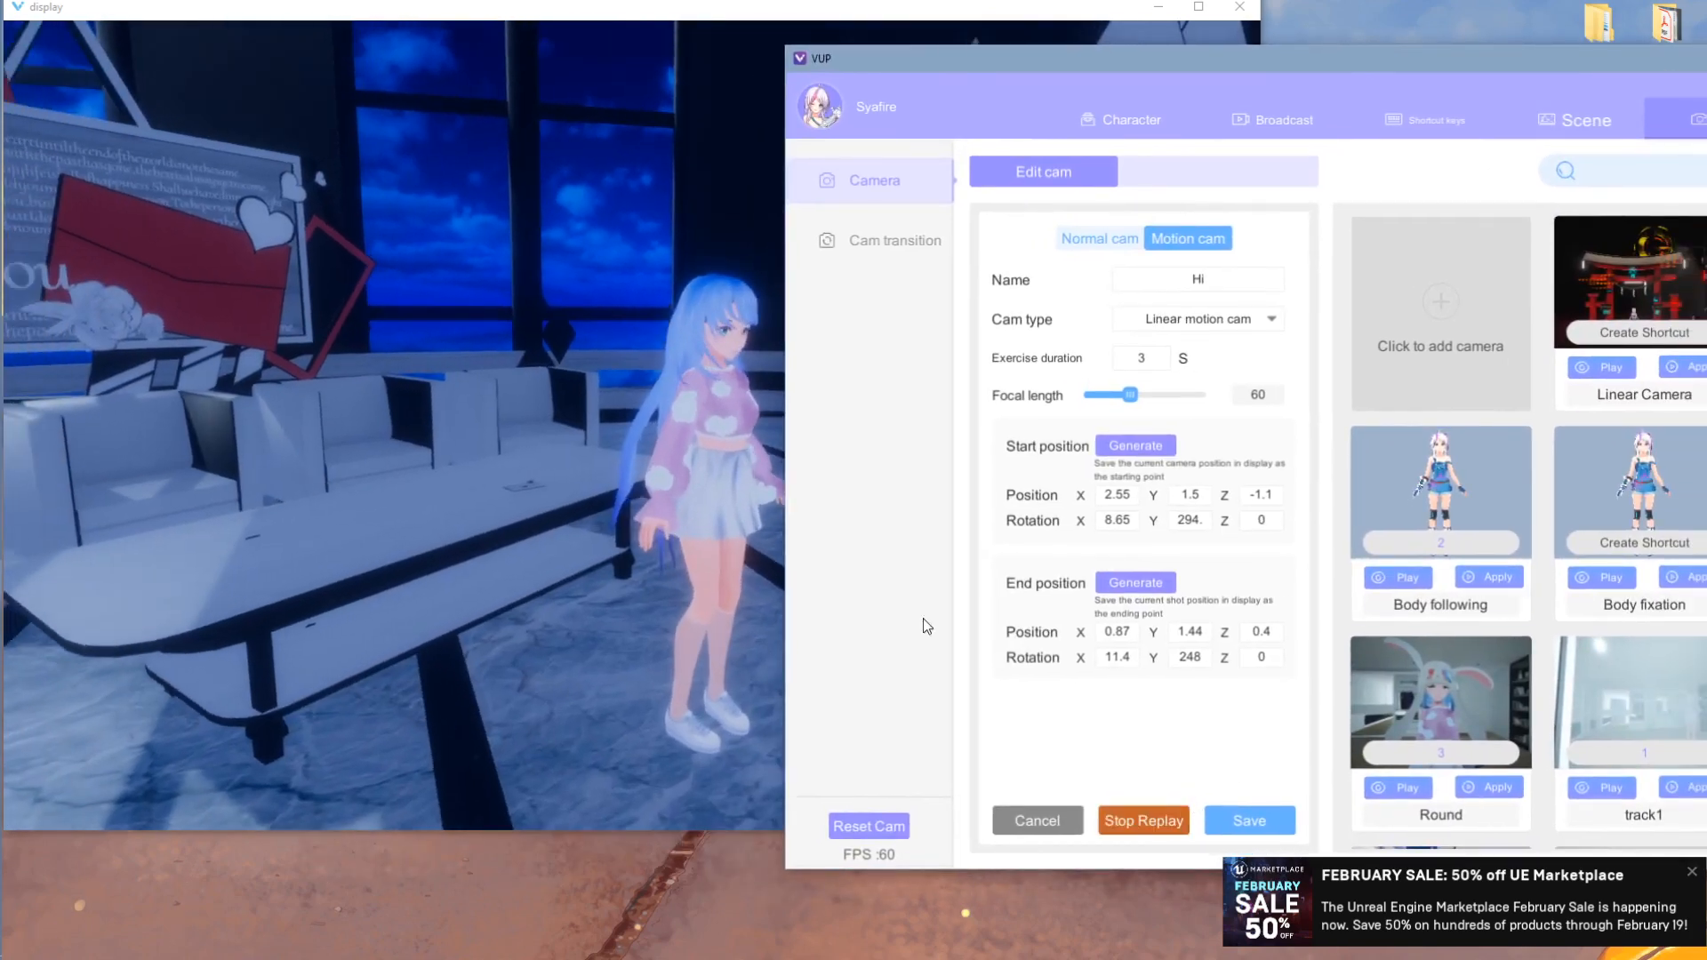
click(689, 569)
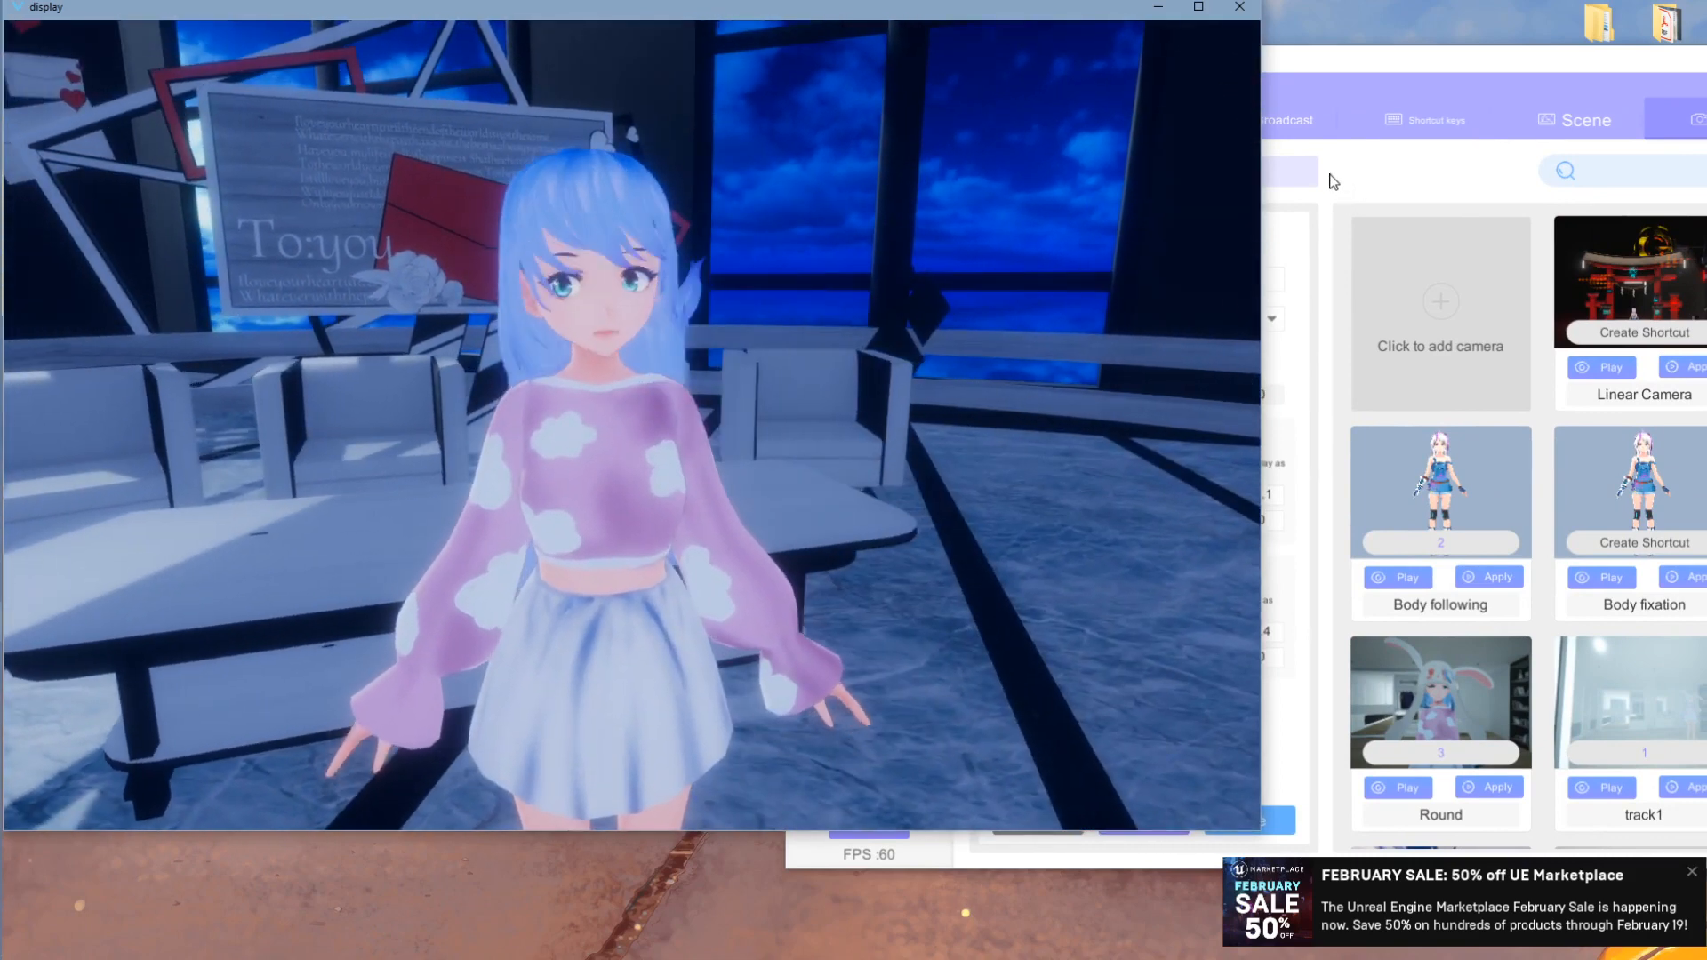
click(1359, 66)
click(897, 238)
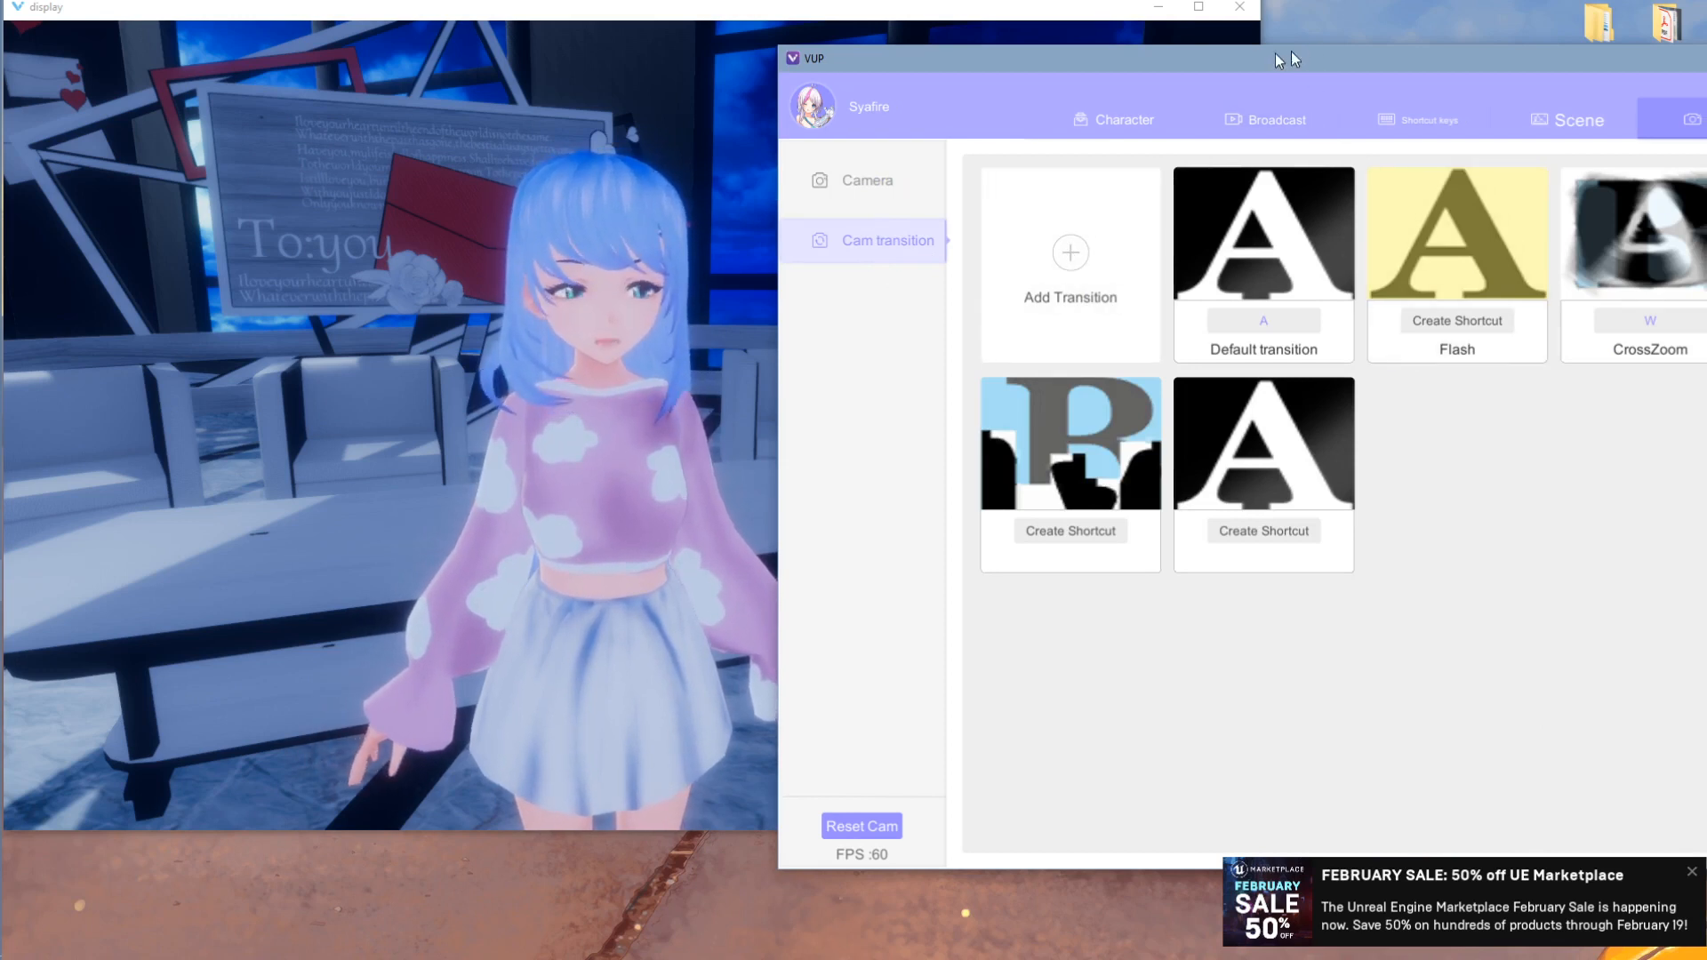
- Browse new transition types without adding one, then show the Scene Light settings
drag(1276, 54, 1189, 58)
click(1005, 262)
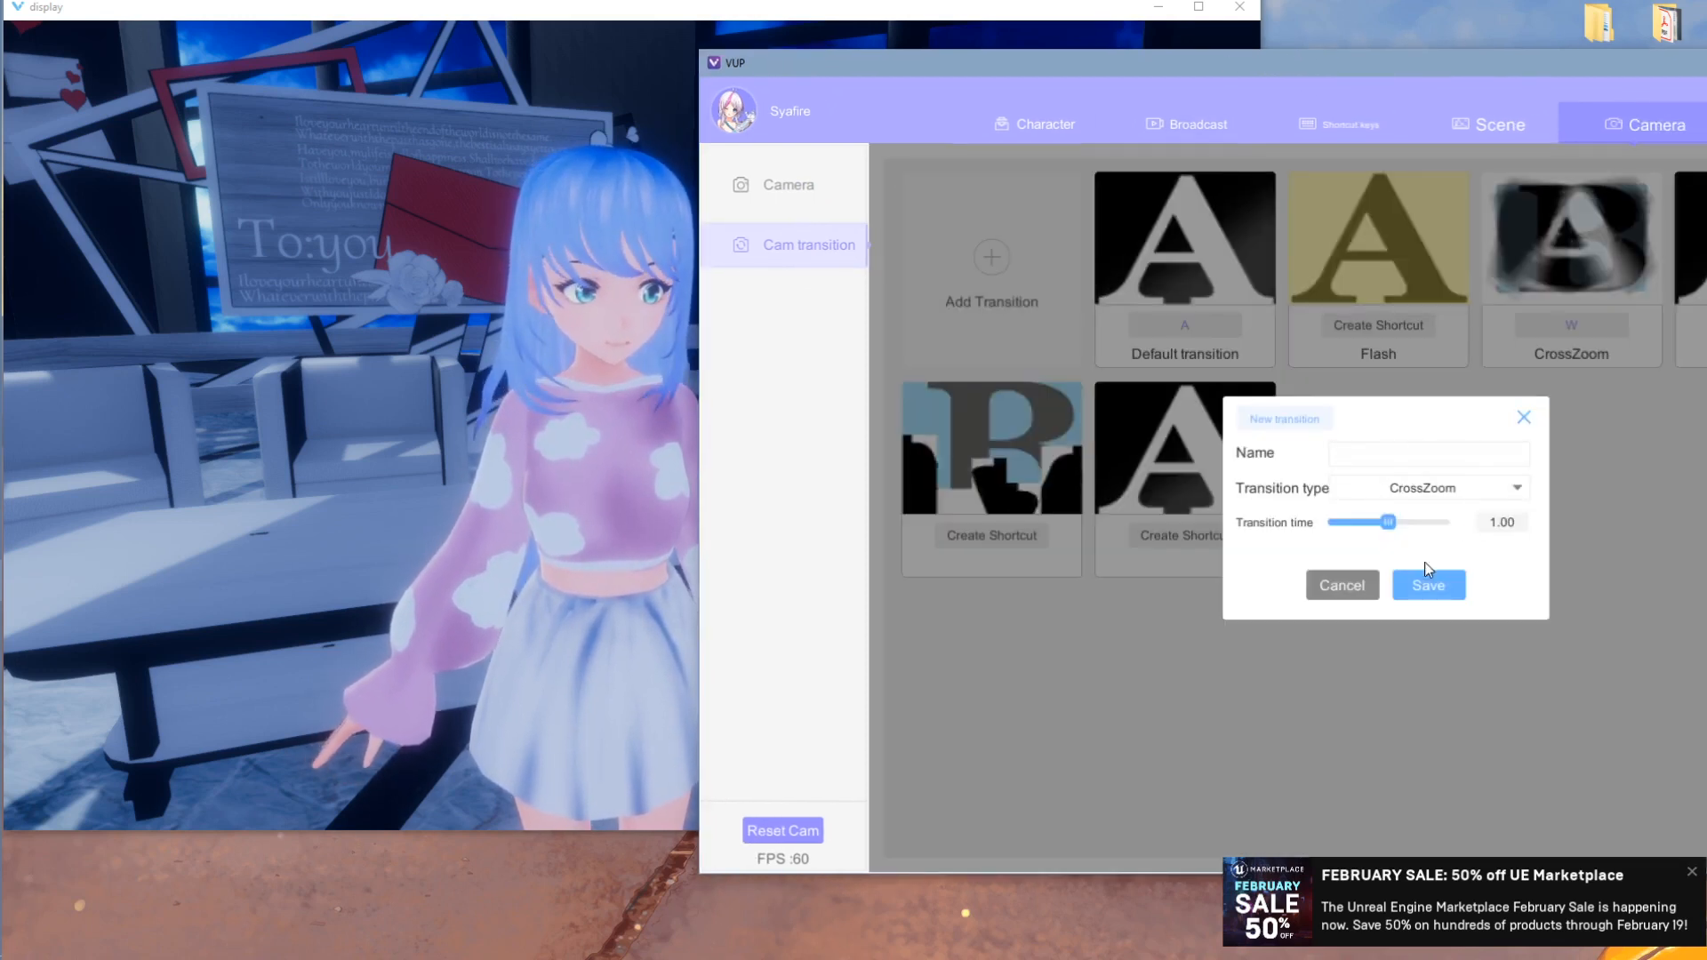
click(1441, 487)
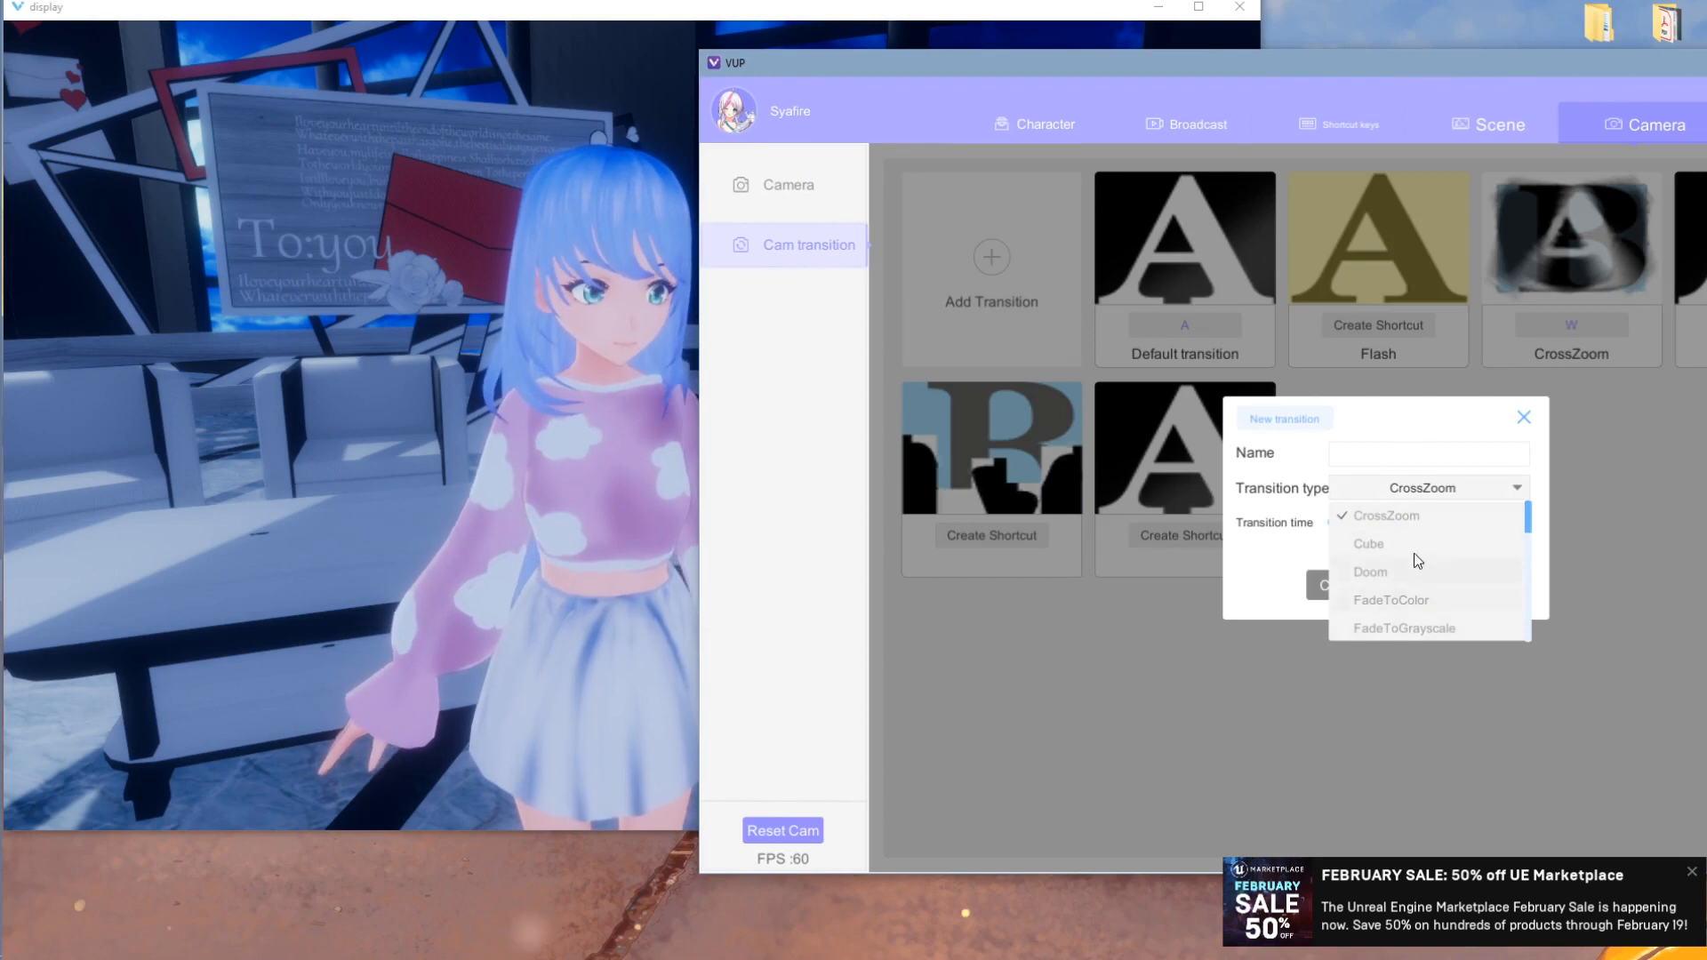
click(1533, 421)
click(1524, 417)
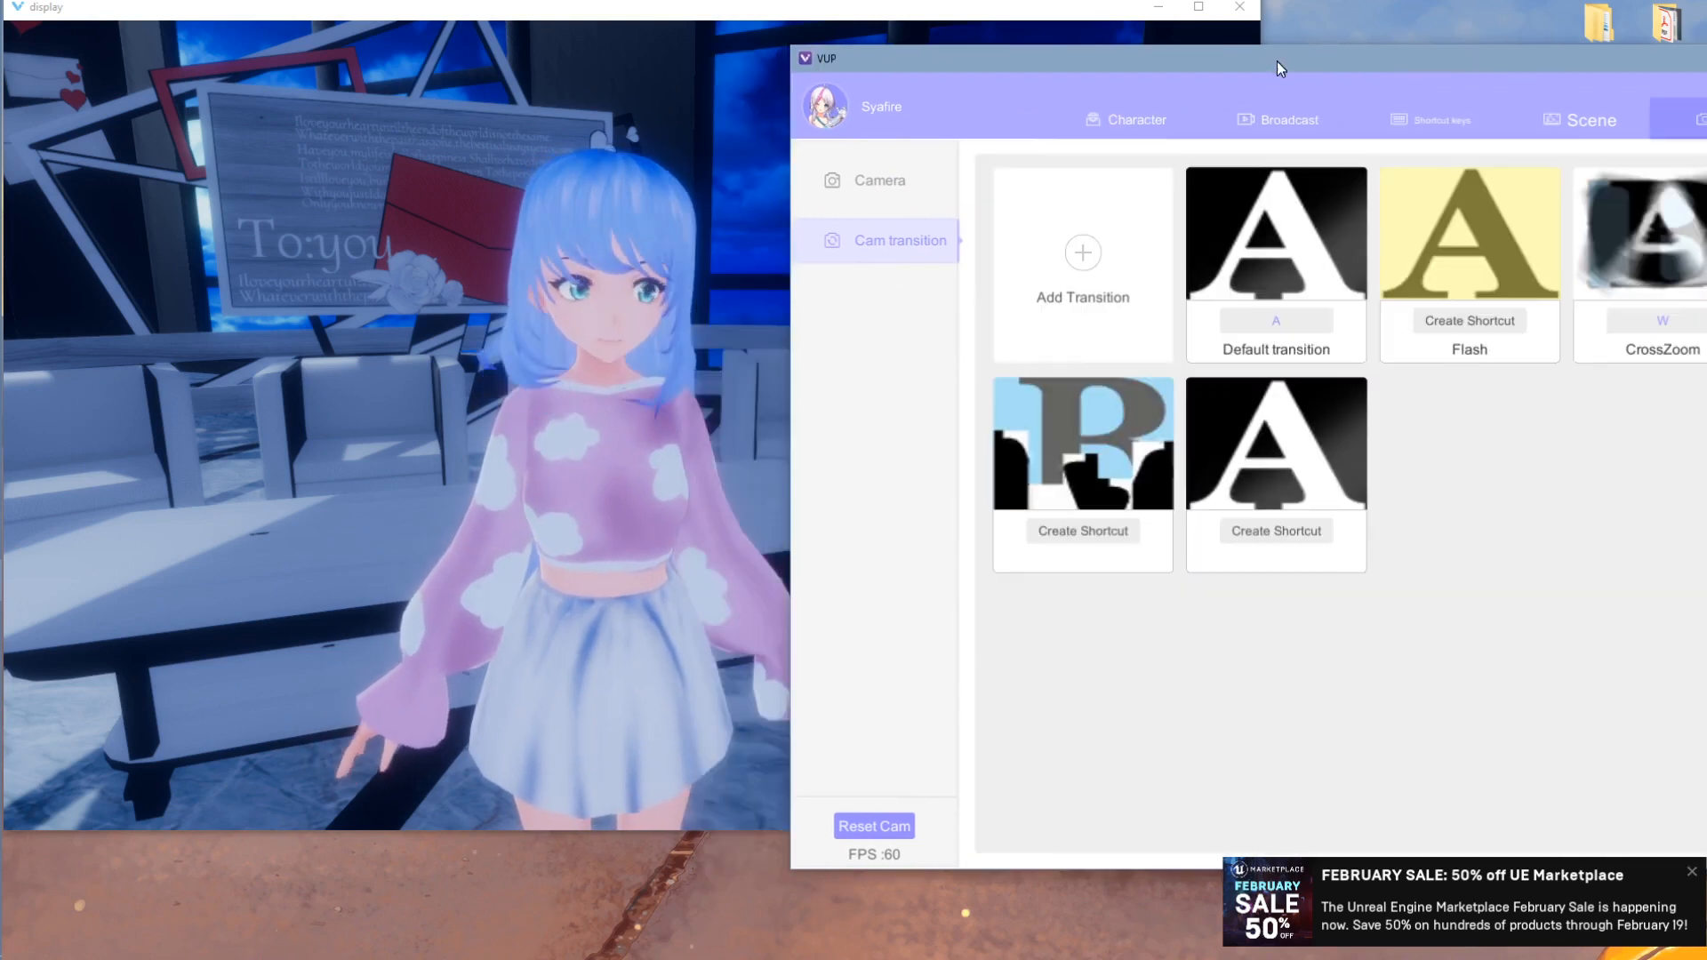
click(621, 387)
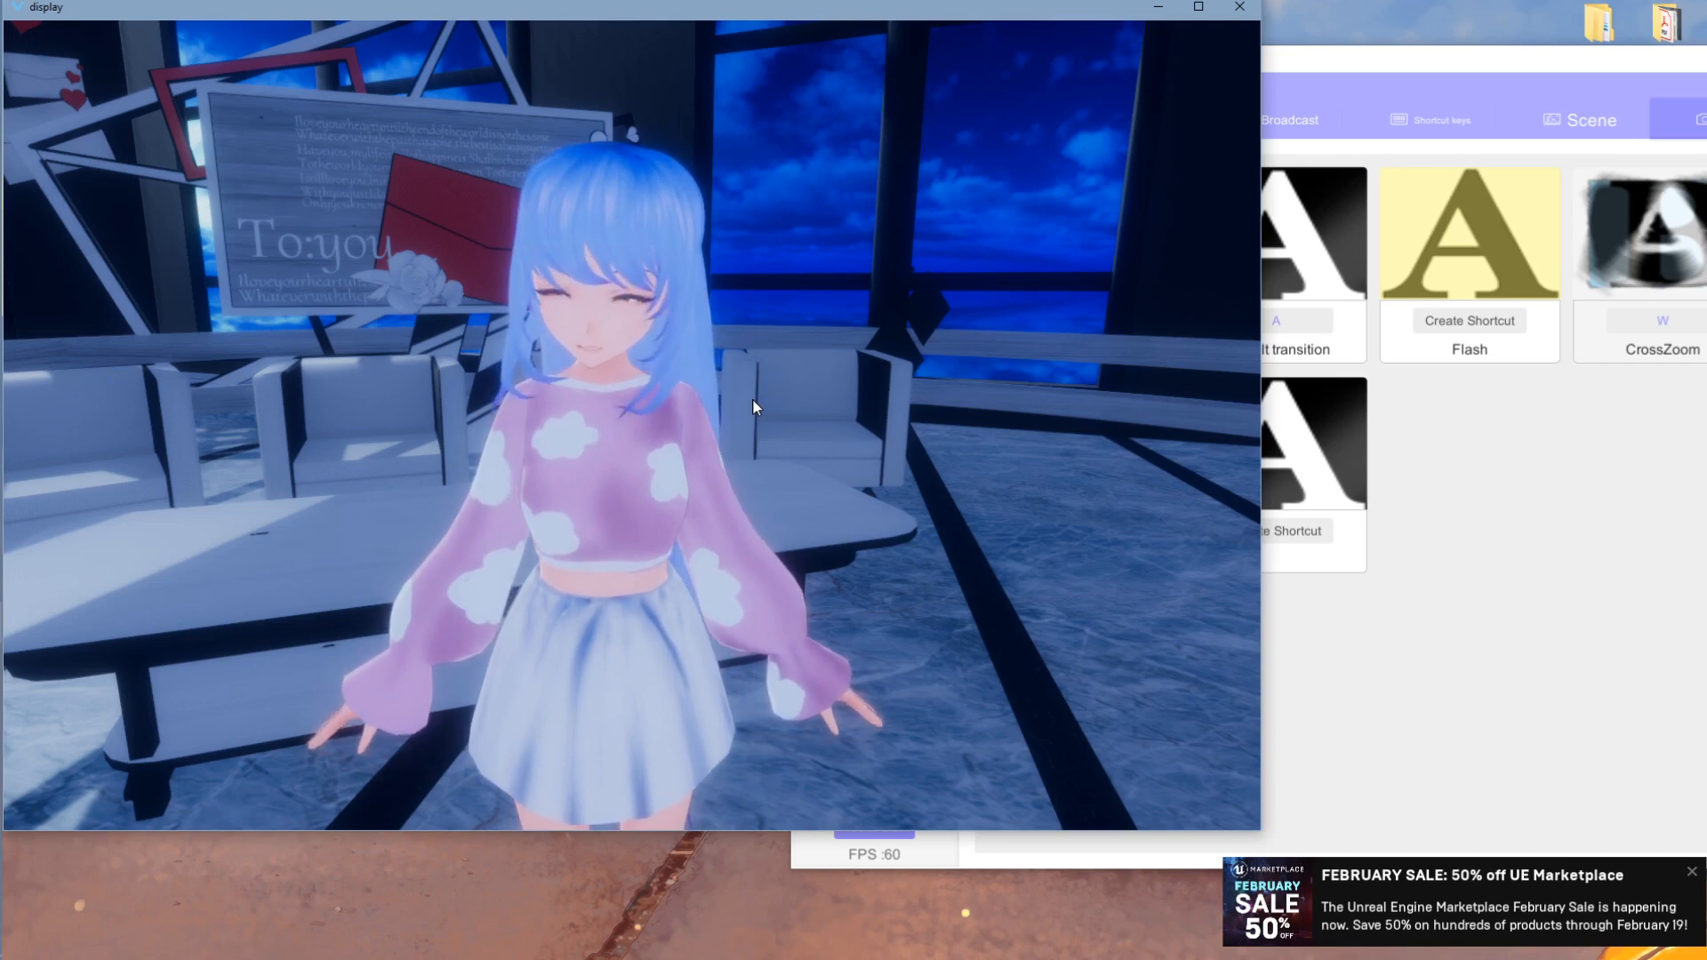
click(1580, 120)
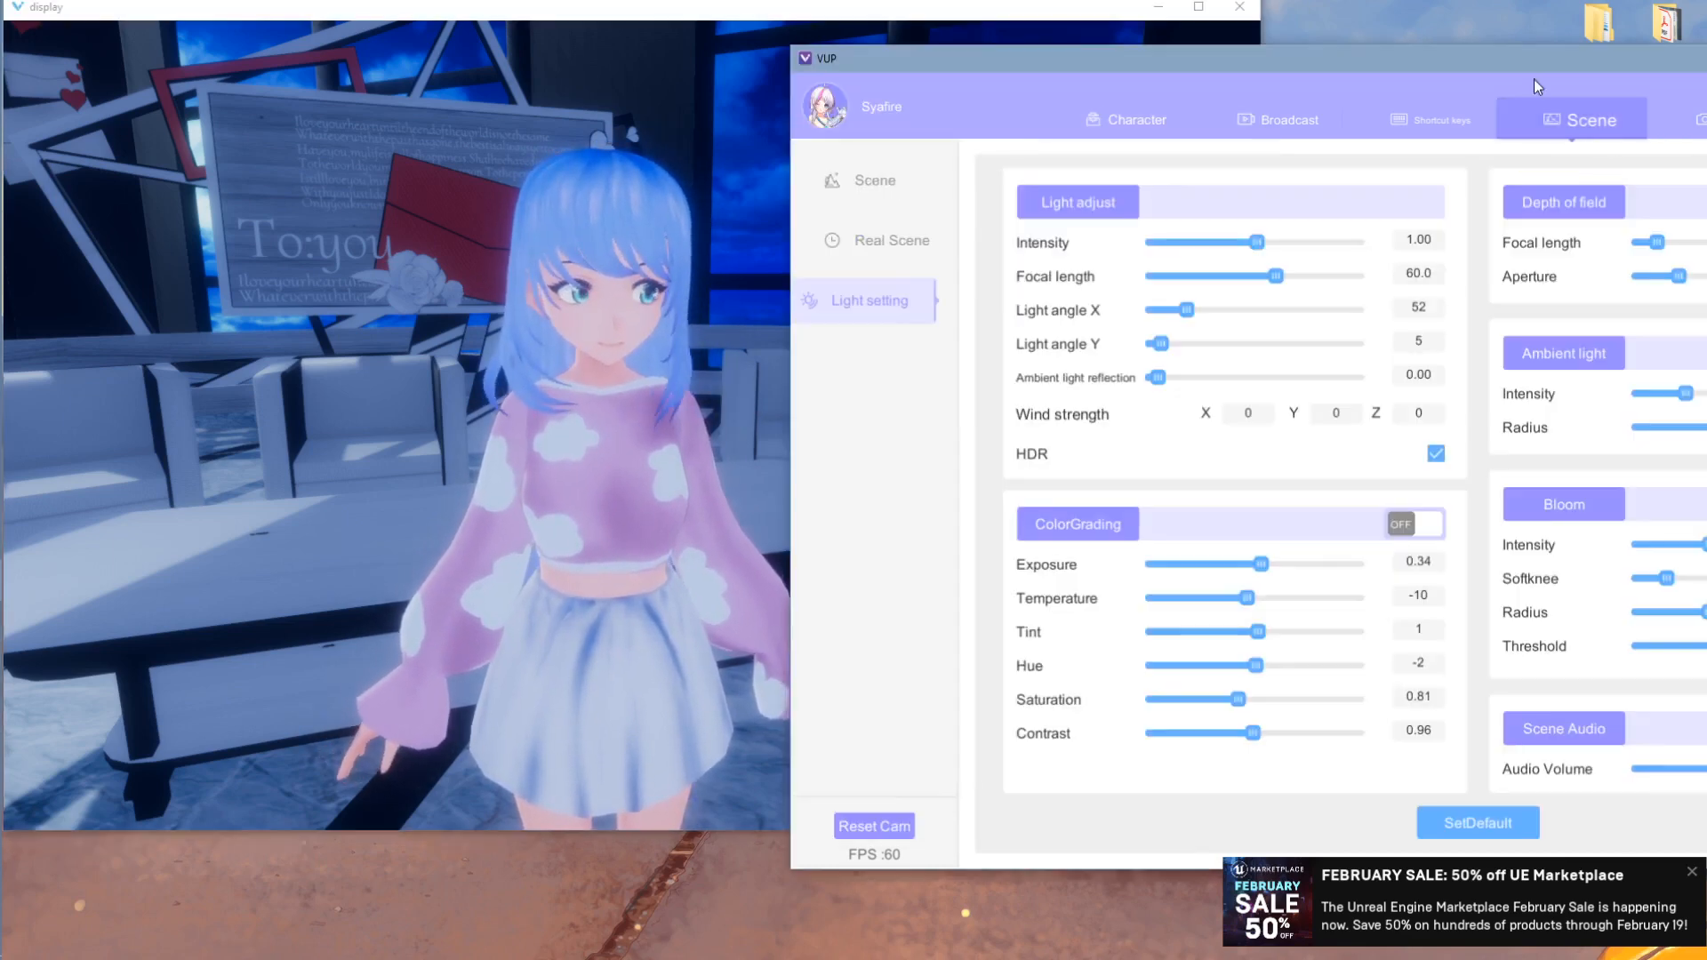
- Pan the display to show the whole classroom, then watch the Hi camera move replay
click(735, 381)
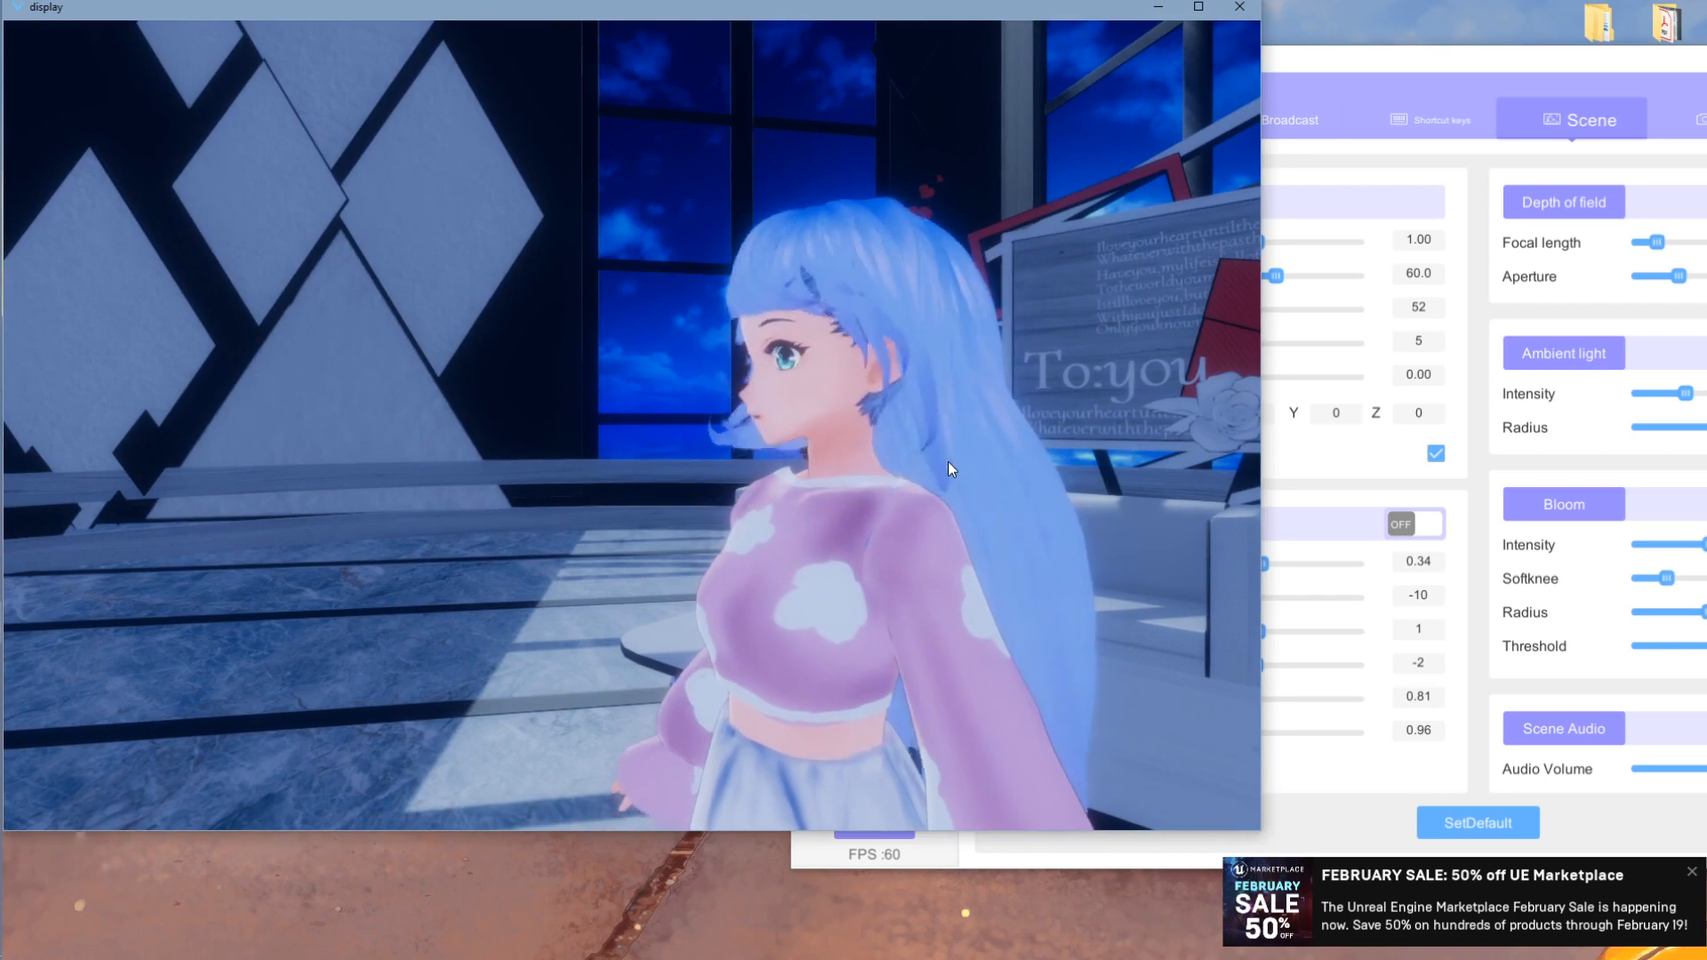
drag(1326, 55, 1366, 69)
click(947, 274)
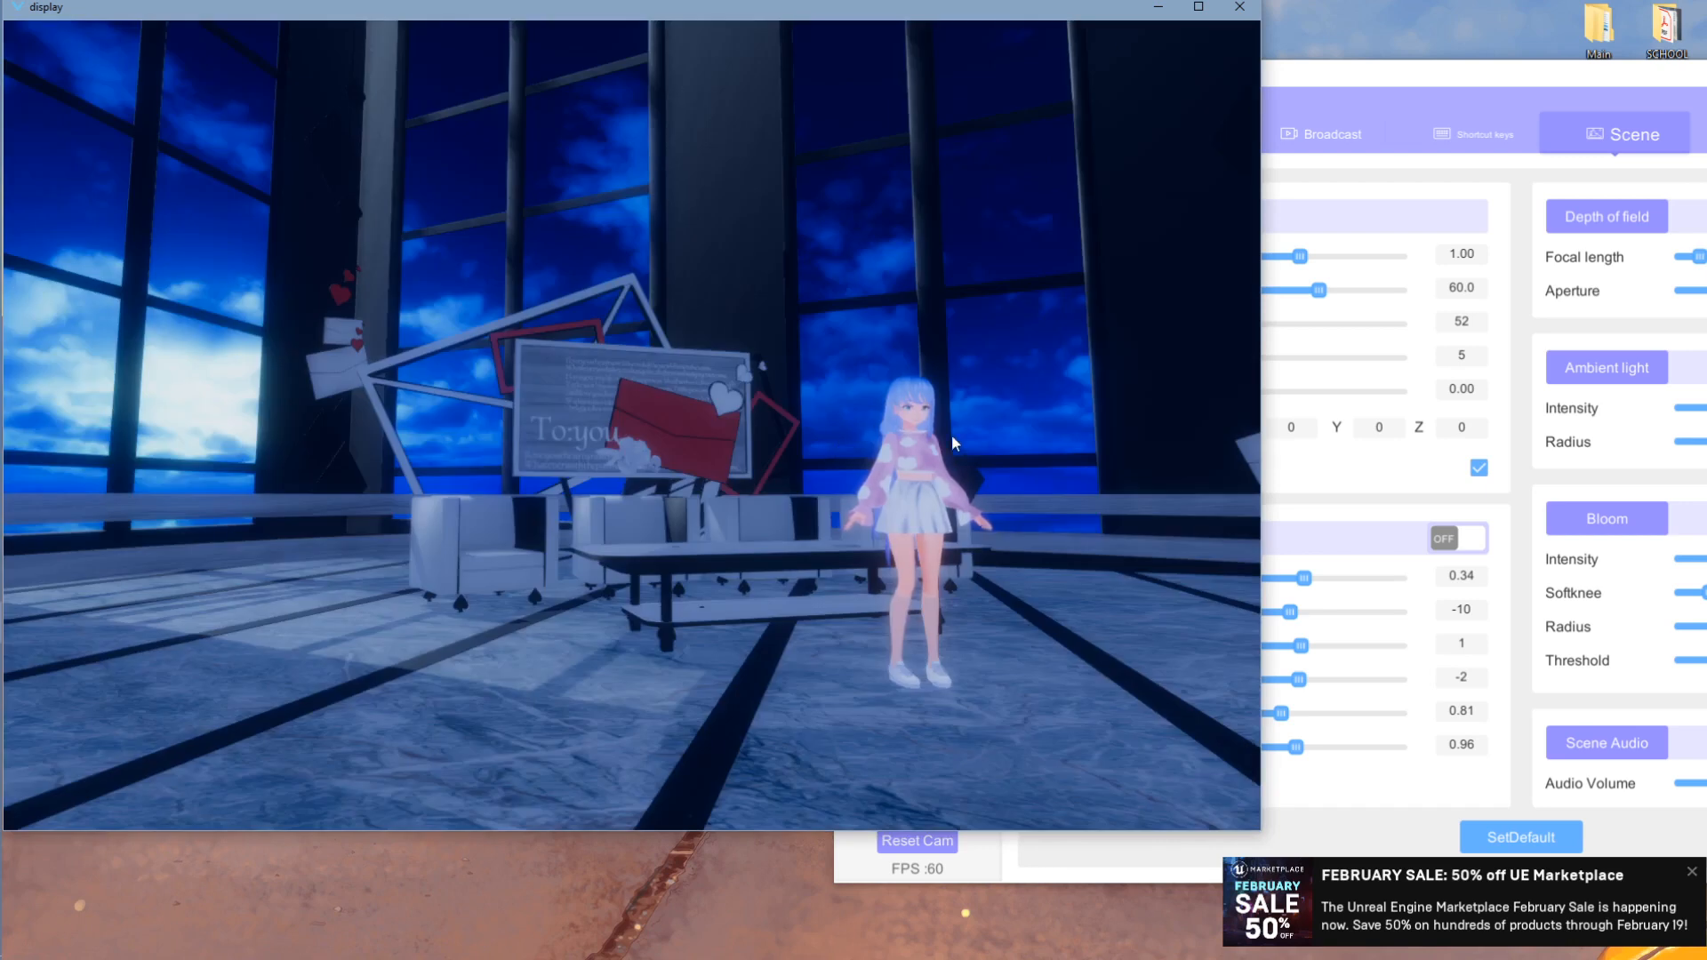
middle_drag(975, 395, 925, 407)
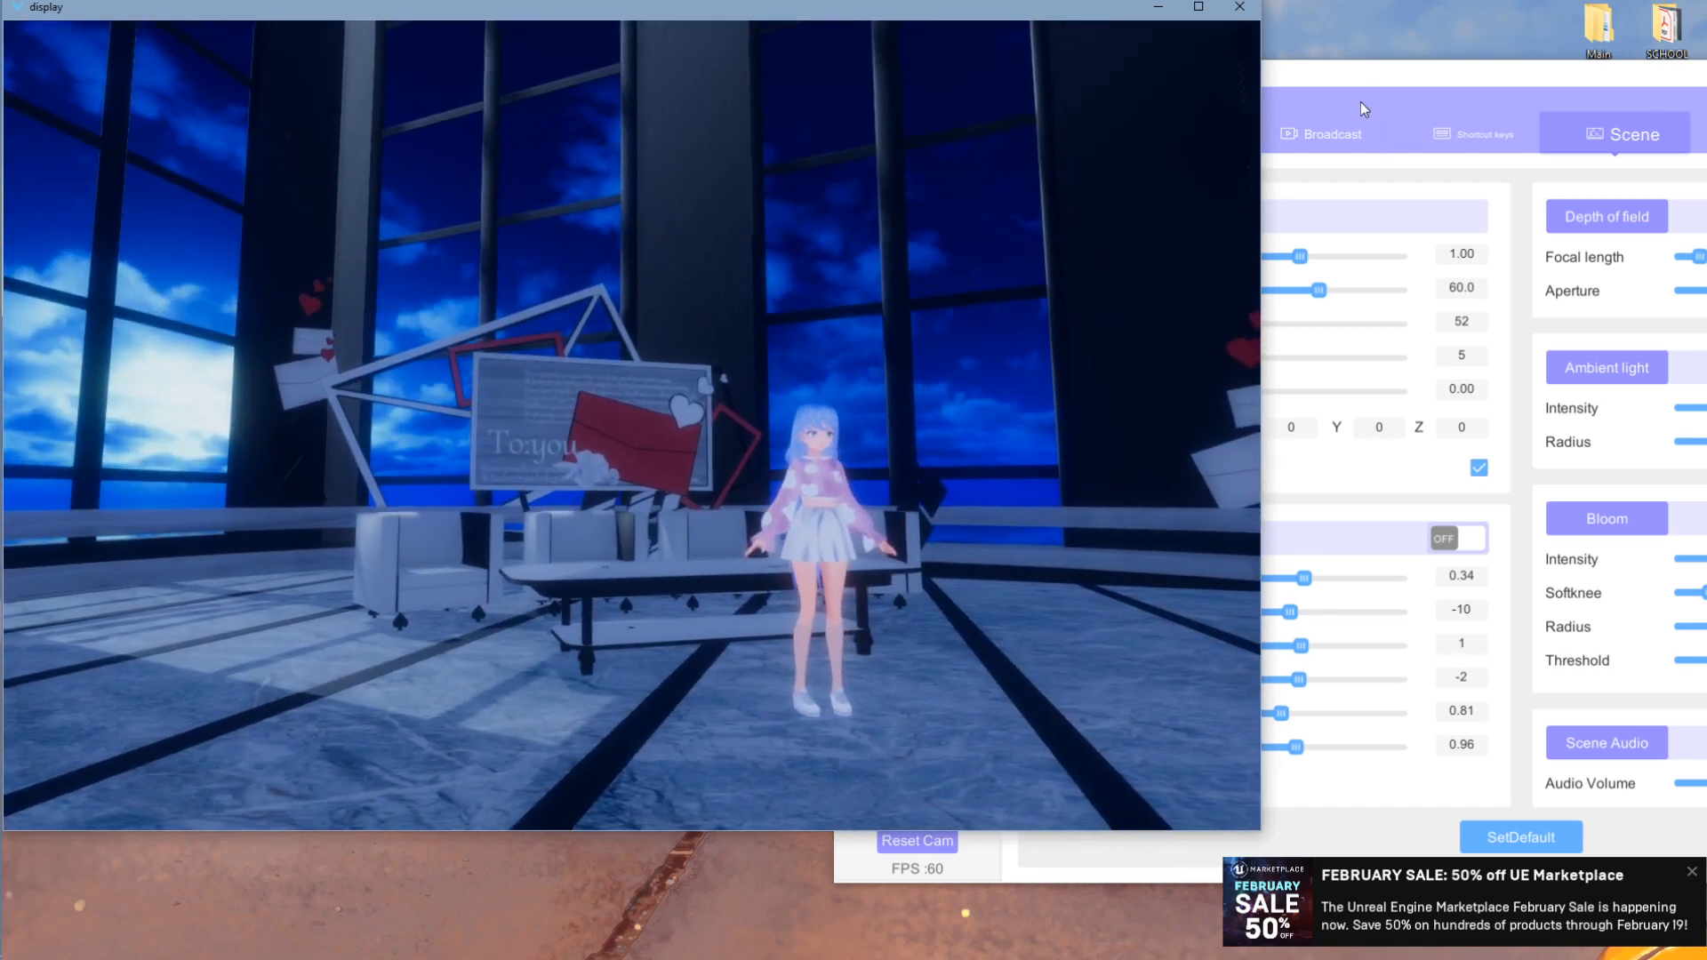
click(1499, 88)
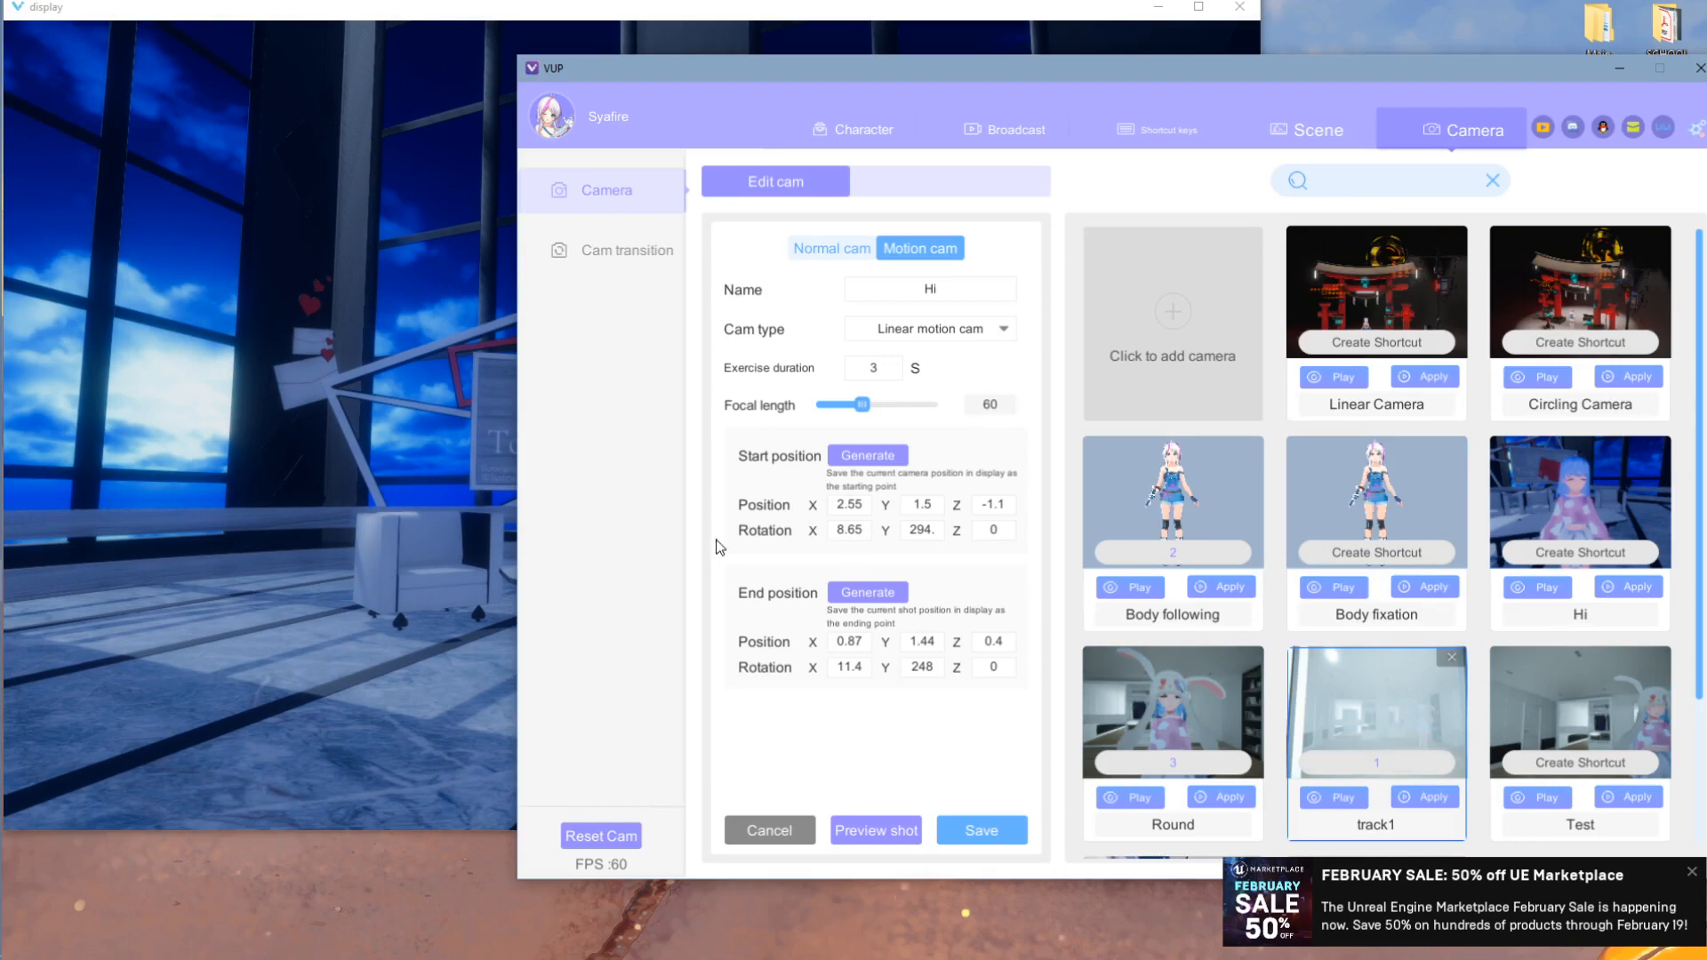
click(466, 462)
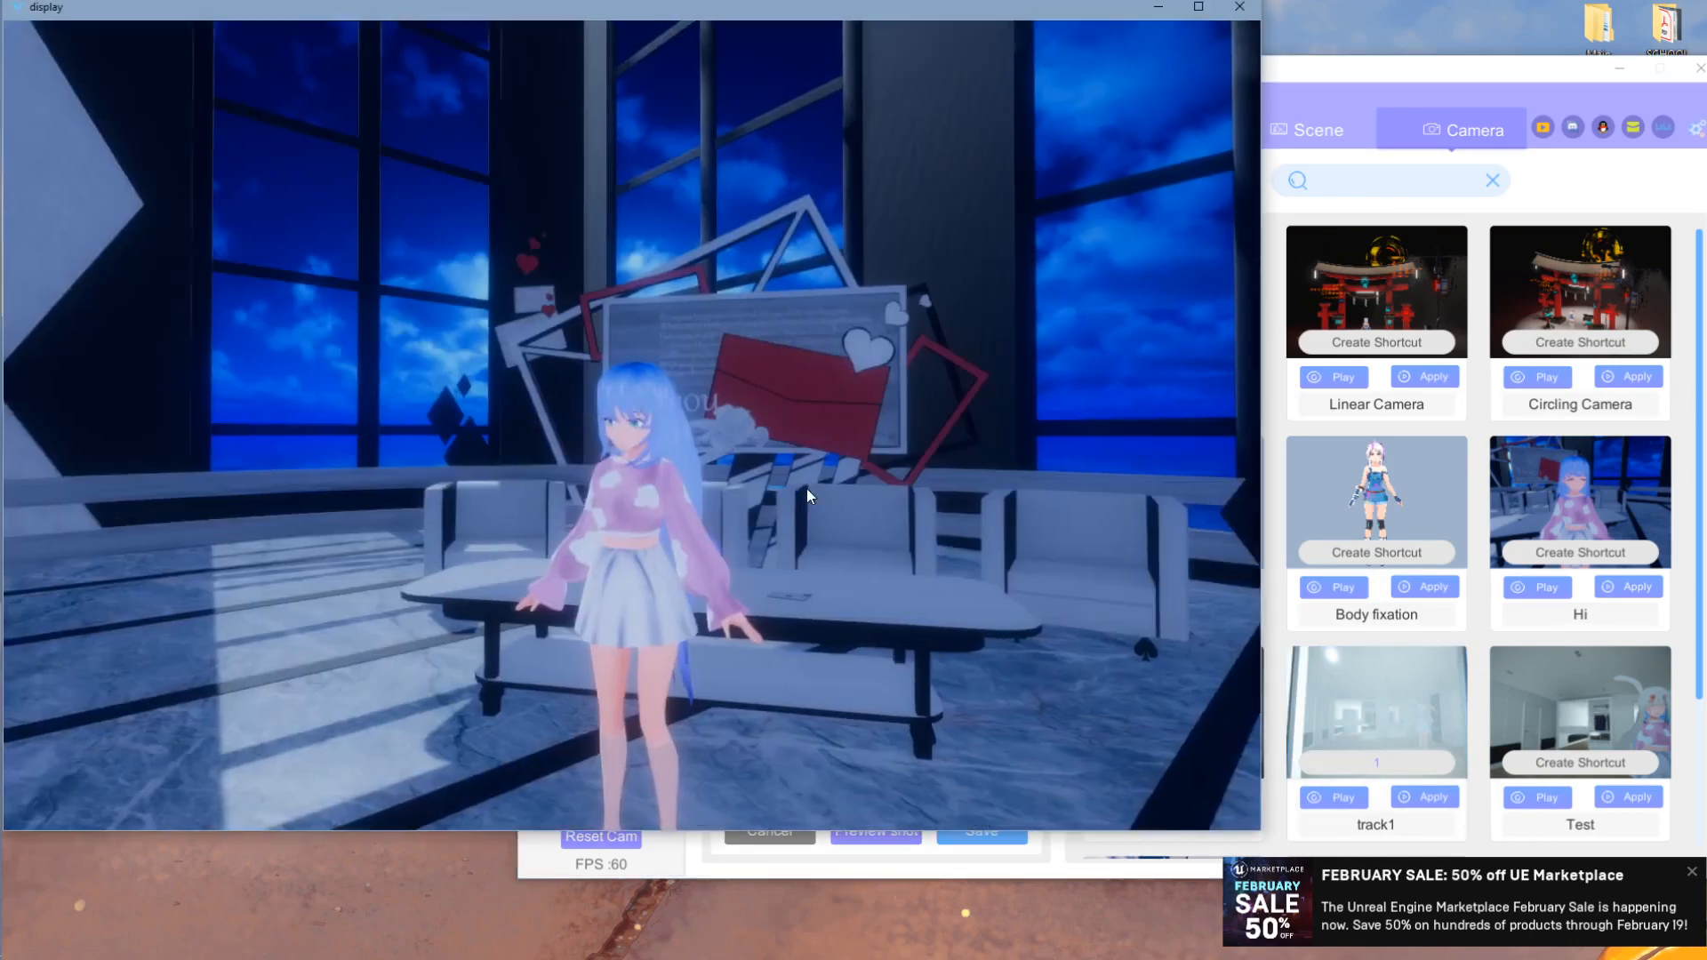
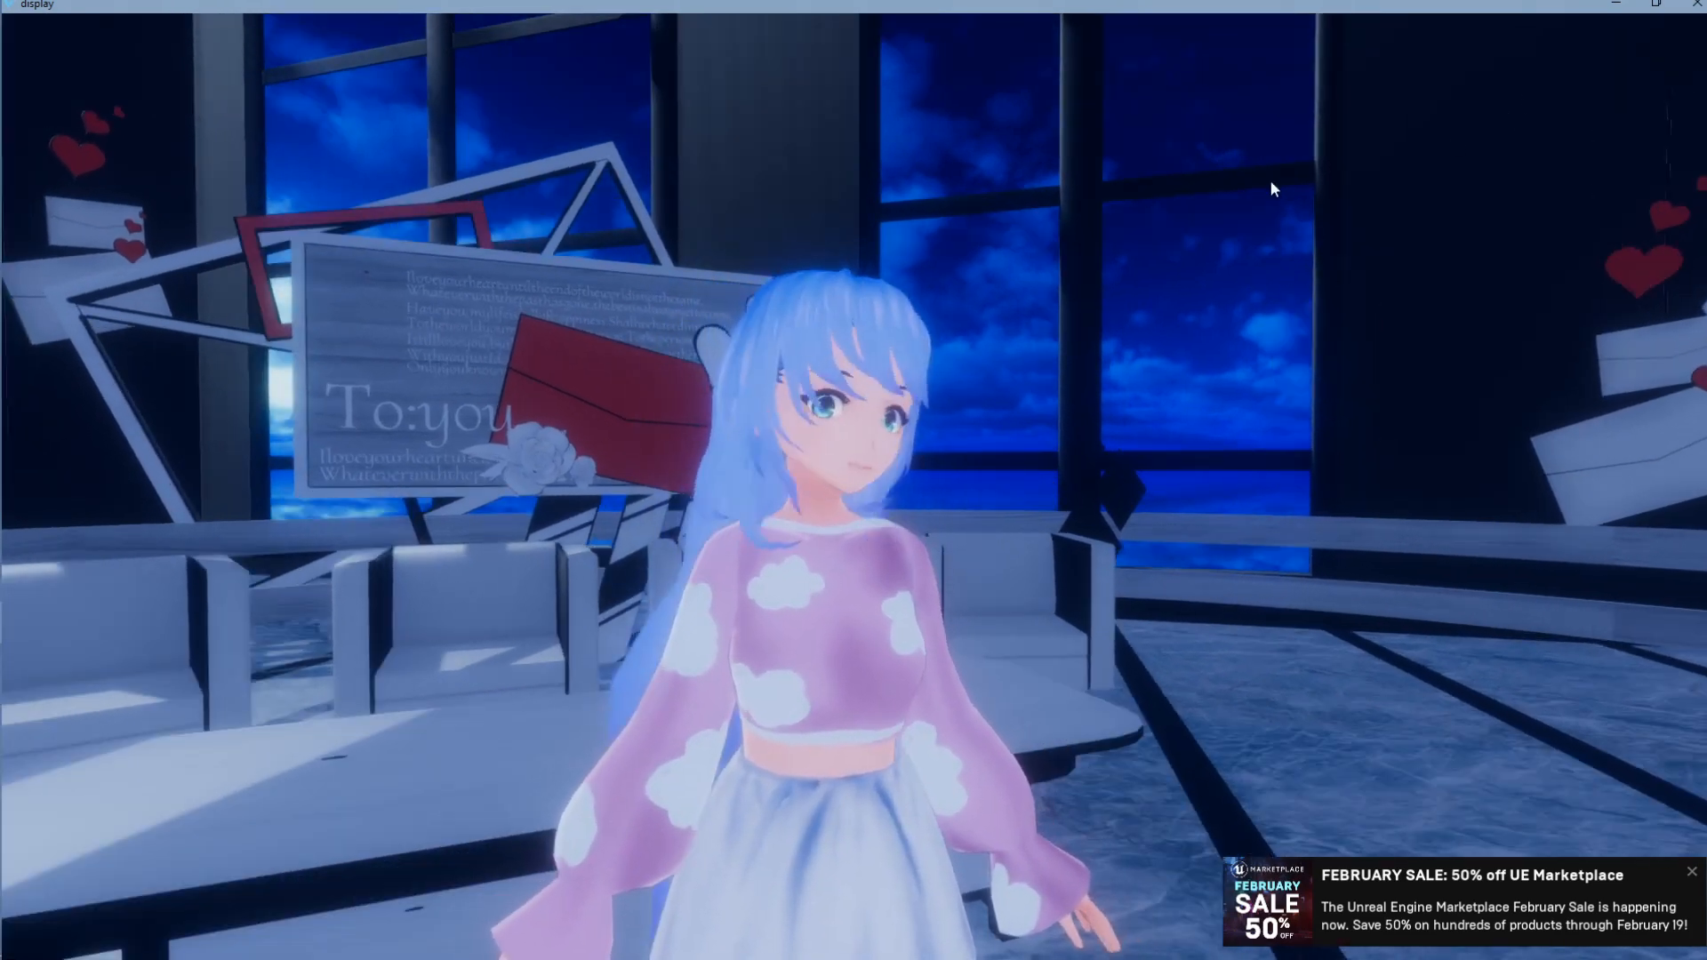
- Restore and minimize the full-screen avatar display window, then move the VUP window to the centre
click(1655, 4)
click(1613, 20)
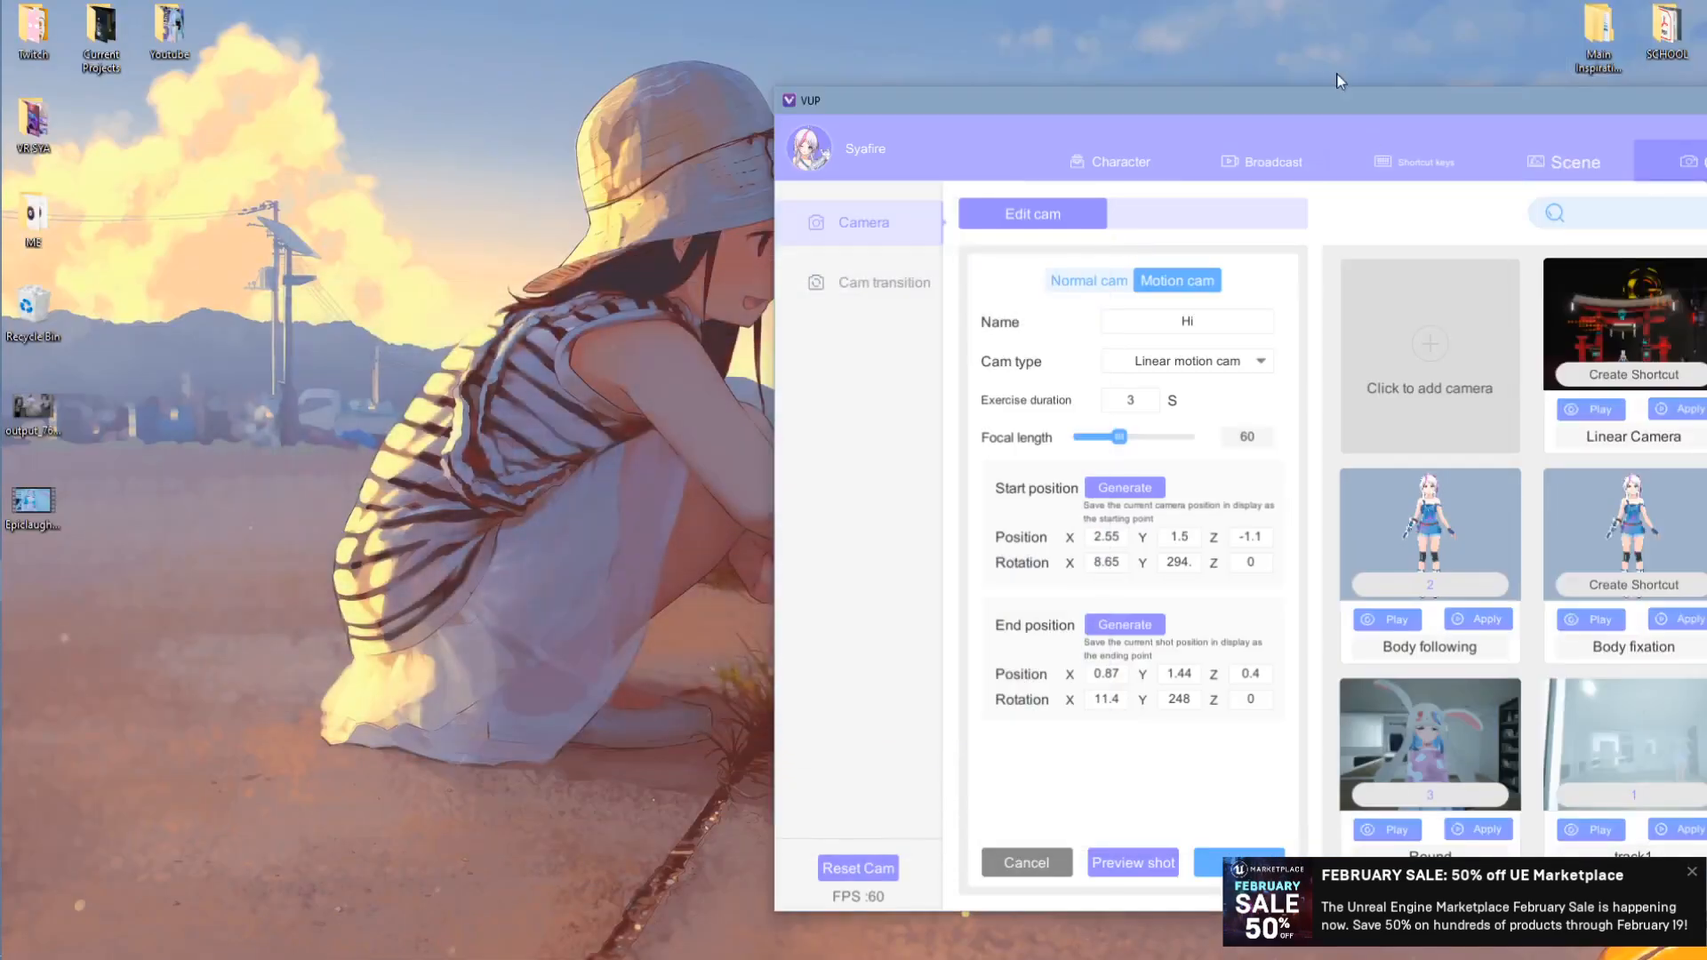
drag(1246, 103, 780, 84)
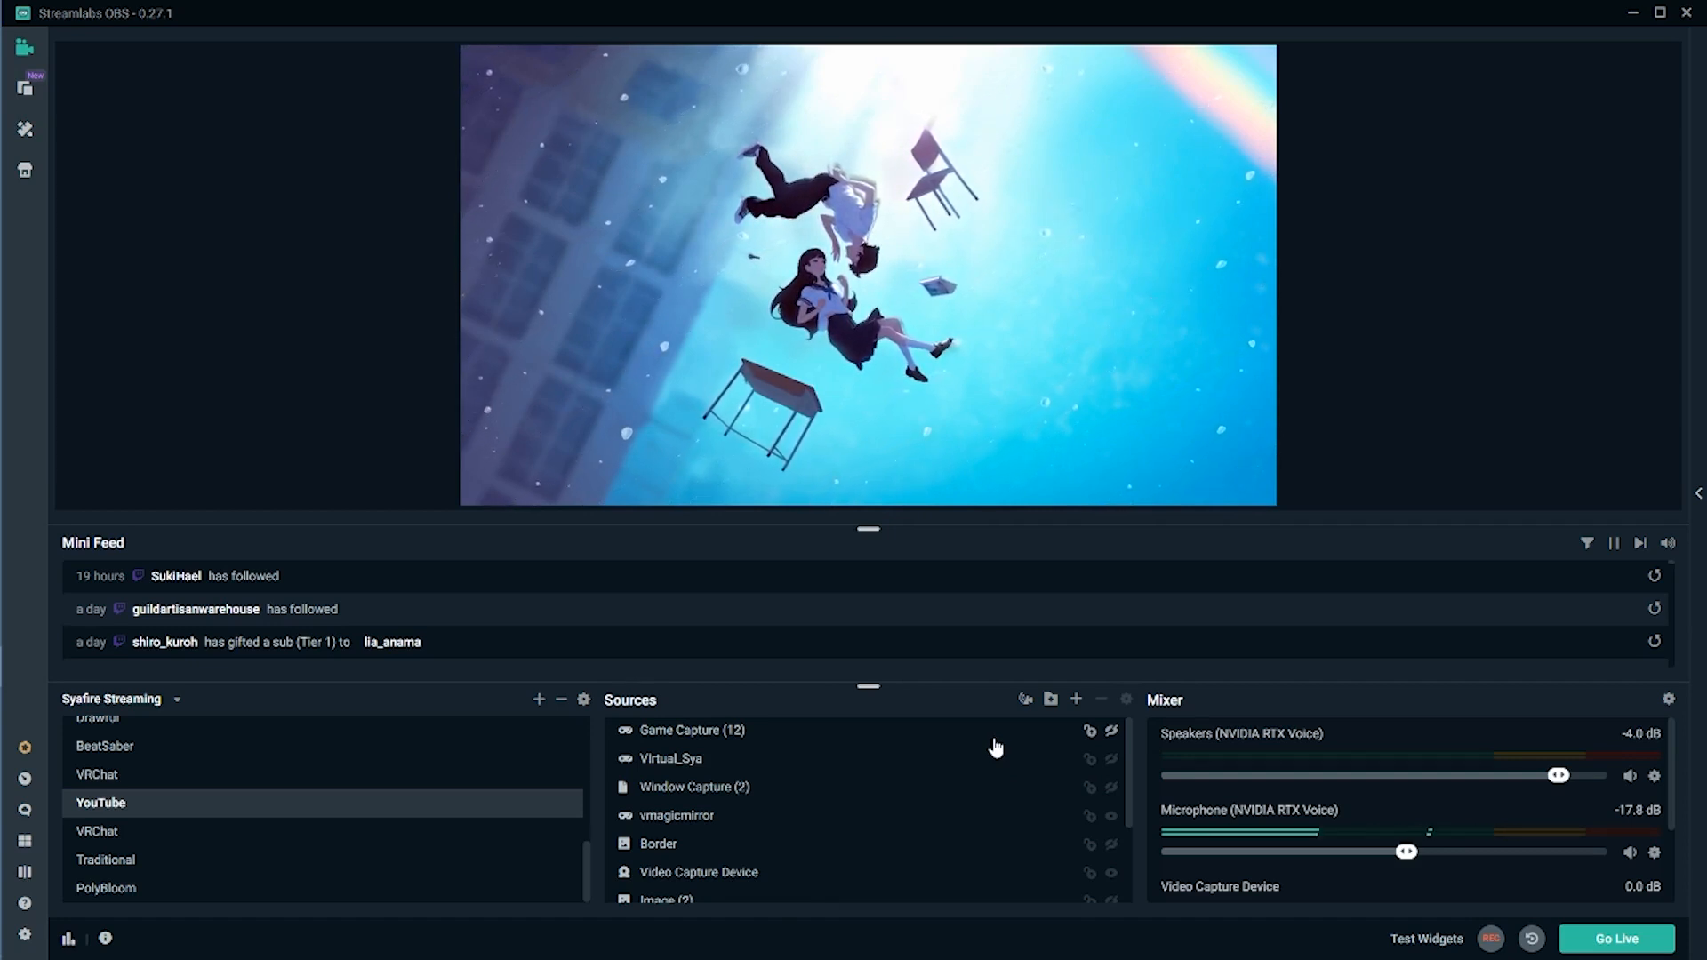
- Add a new Game Capture (13) source capturing the specific window [display.exe]: display
click(1076, 698)
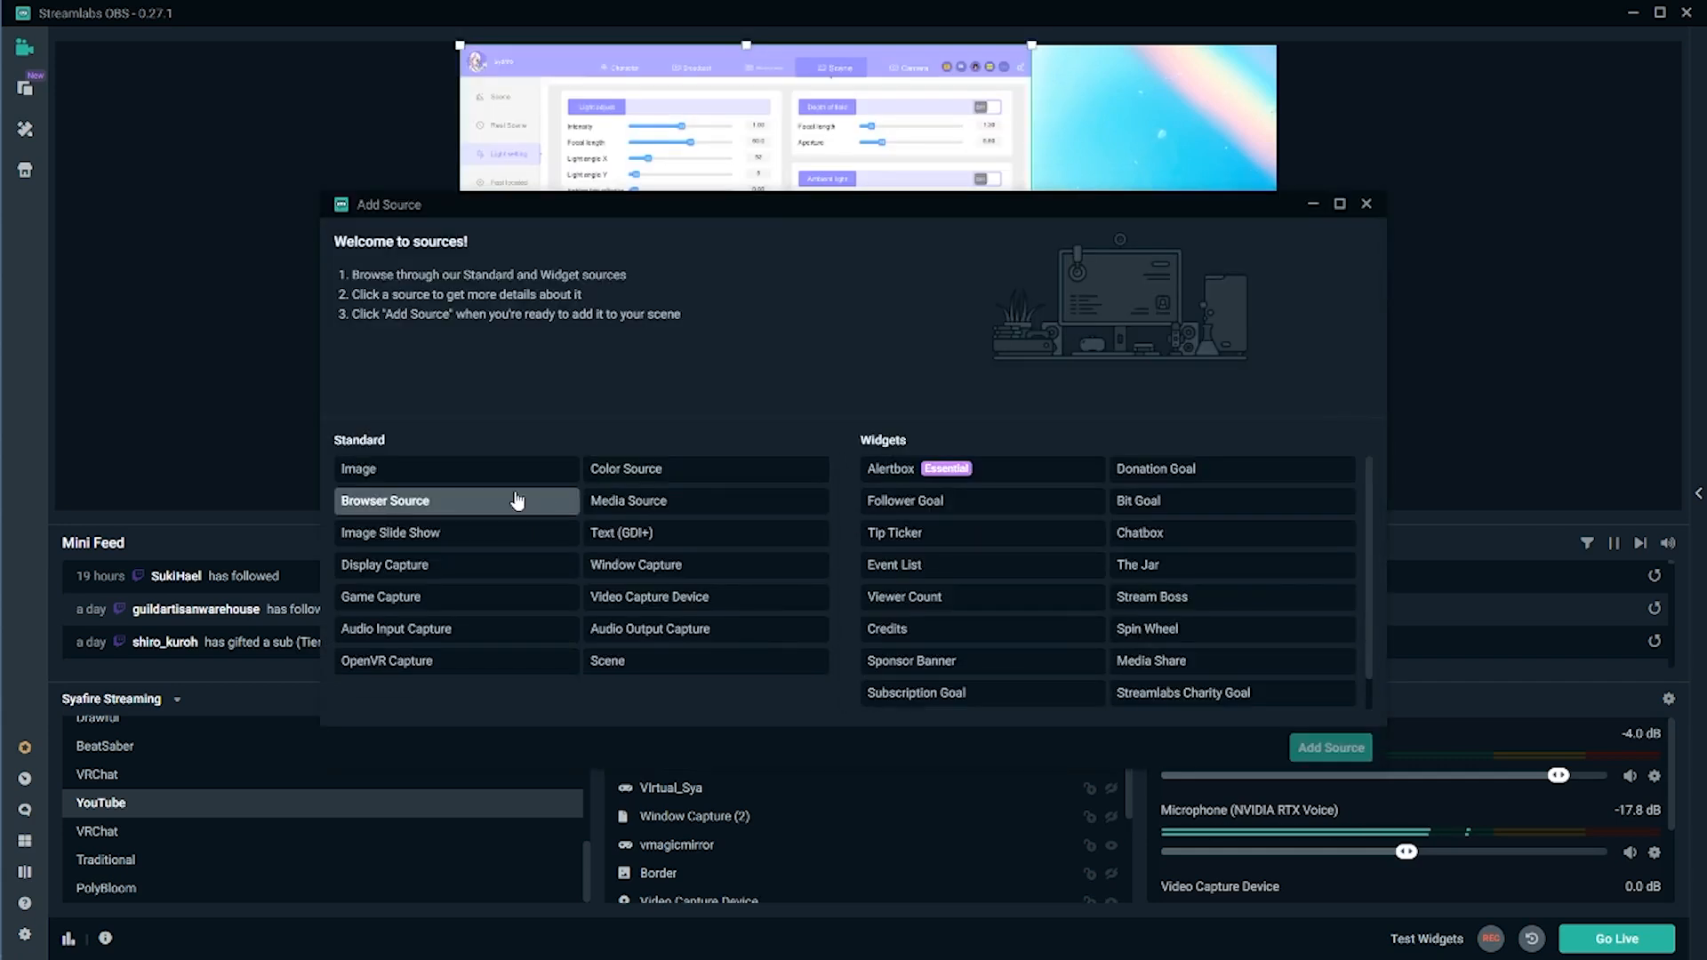
click(1331, 746)
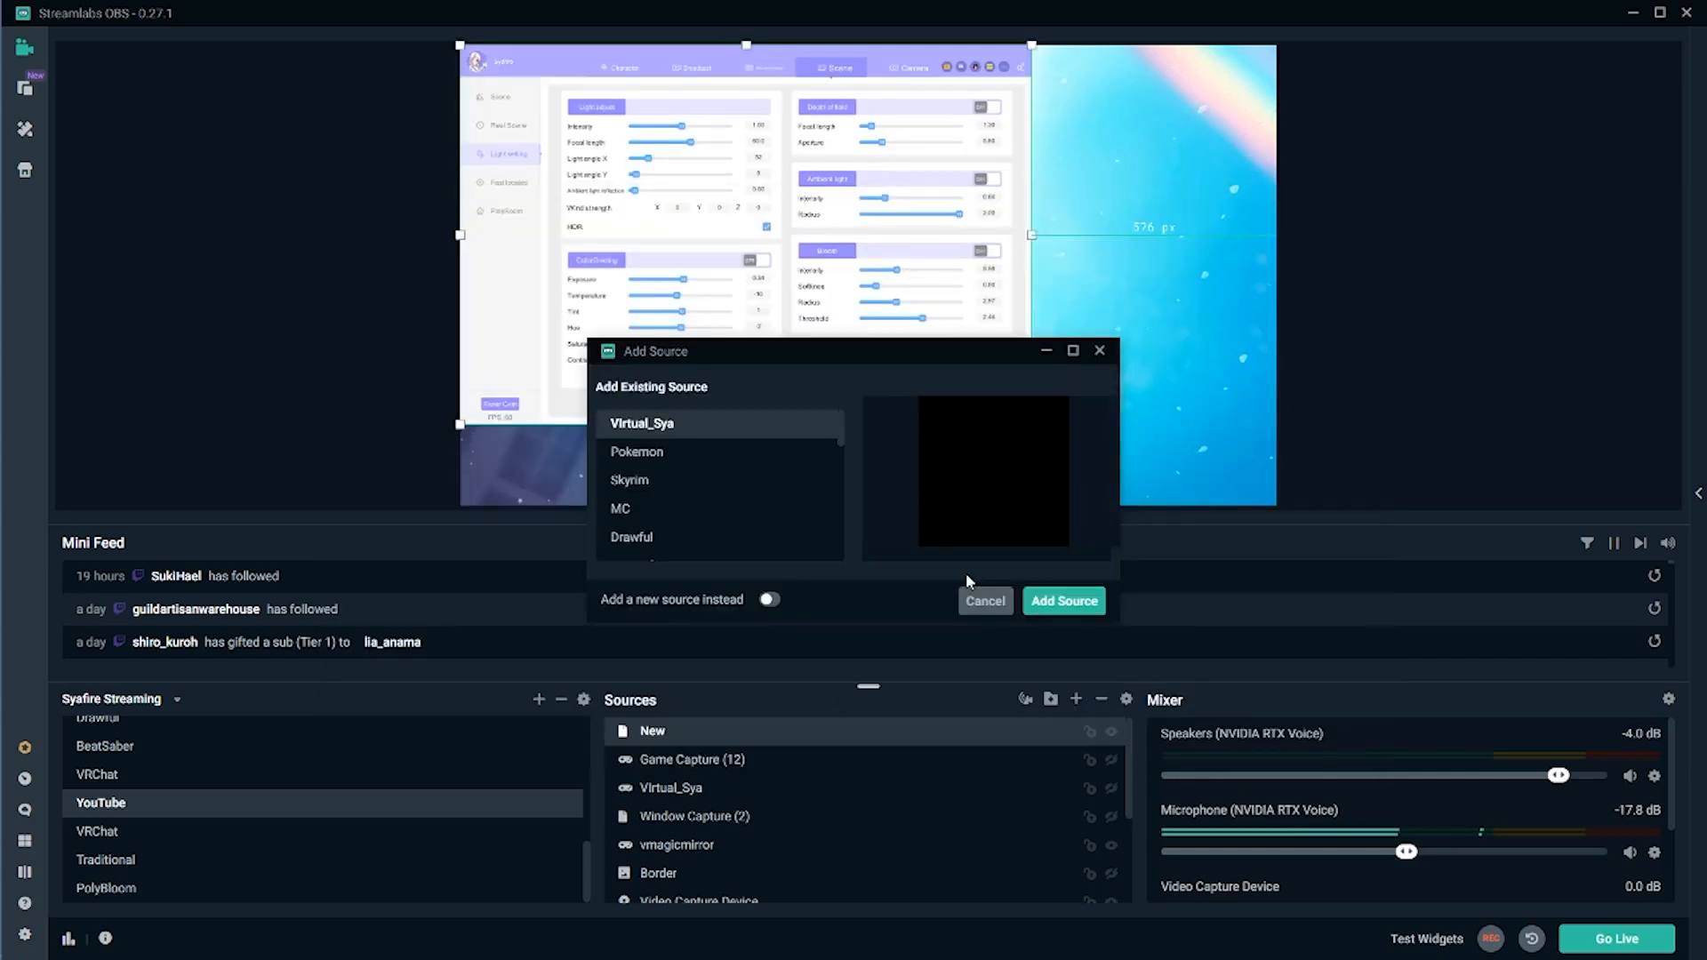
click(769, 600)
click(1064, 601)
click(889, 356)
click(899, 452)
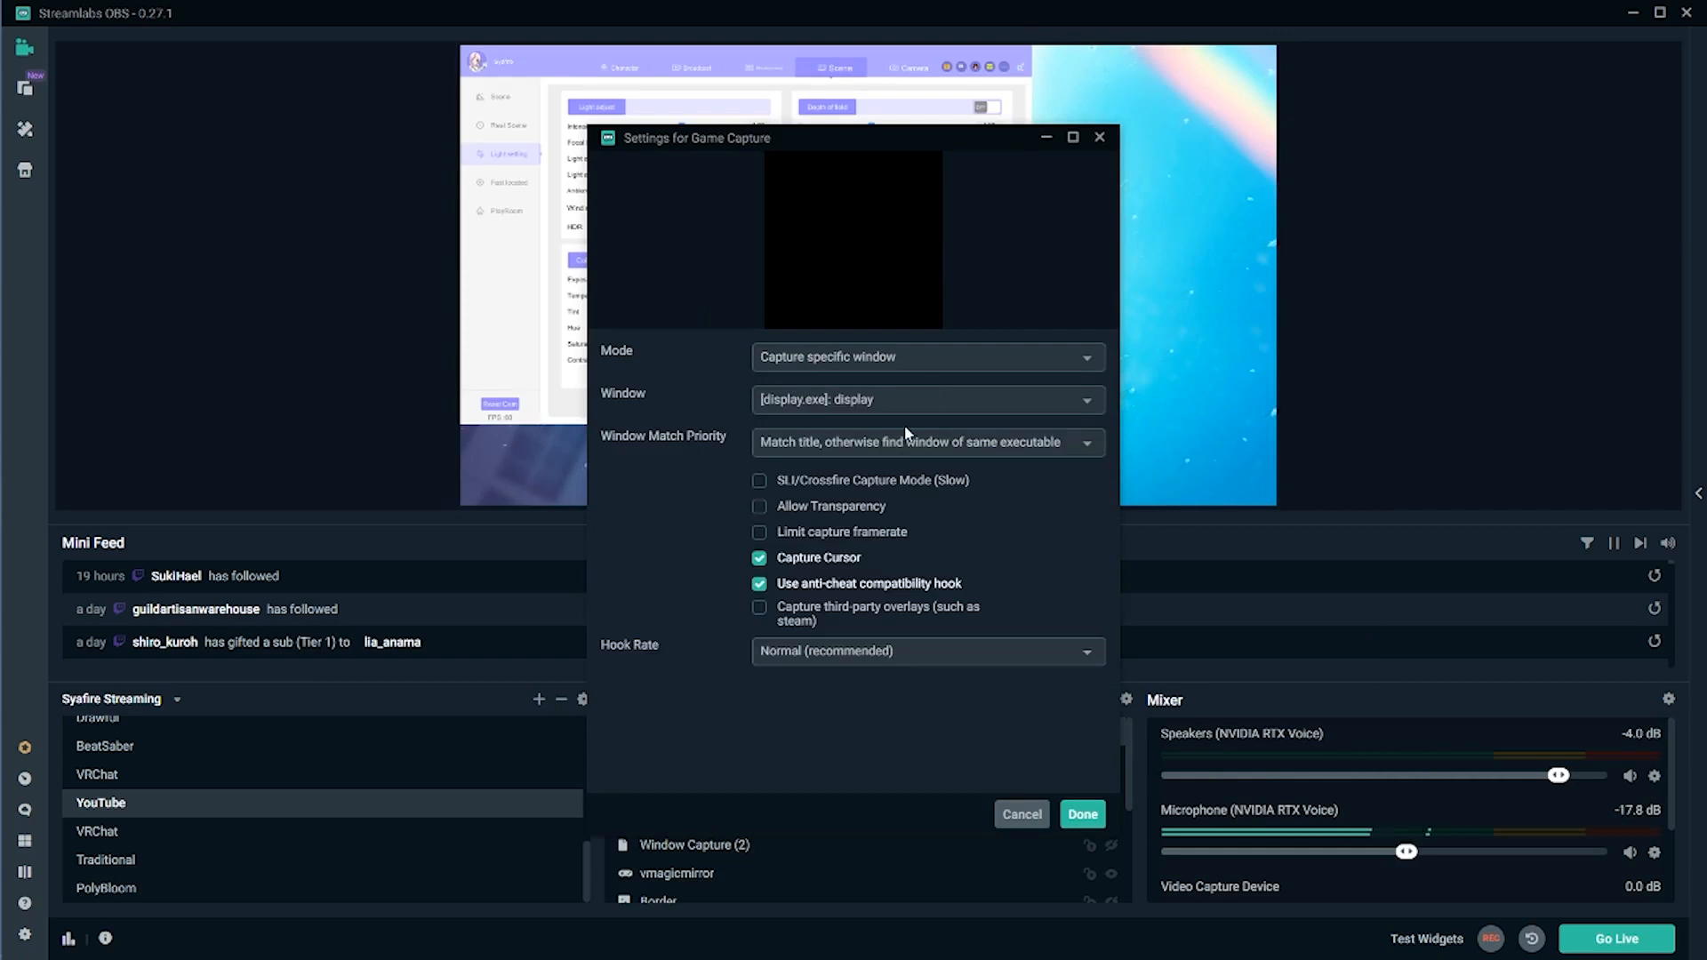
click(909, 400)
click(836, 535)
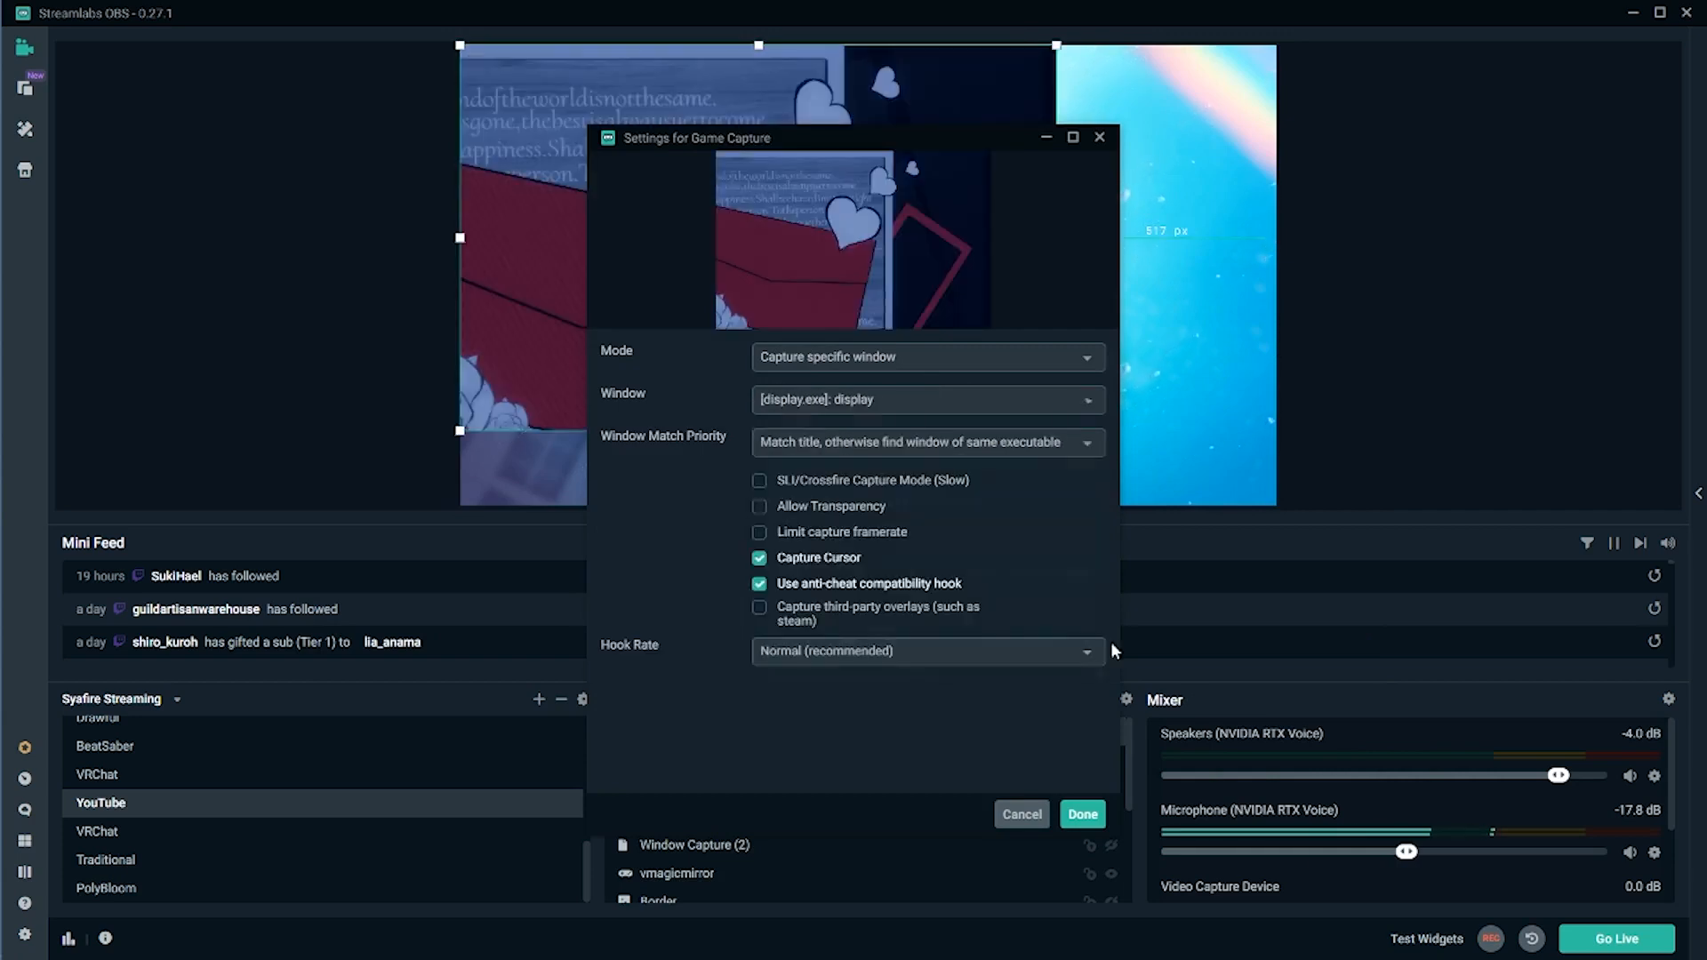
click(1083, 815)
- Resize and position Game Capture (13) so the avatar room fills the whole canvas
drag(1056, 432, 1086, 211)
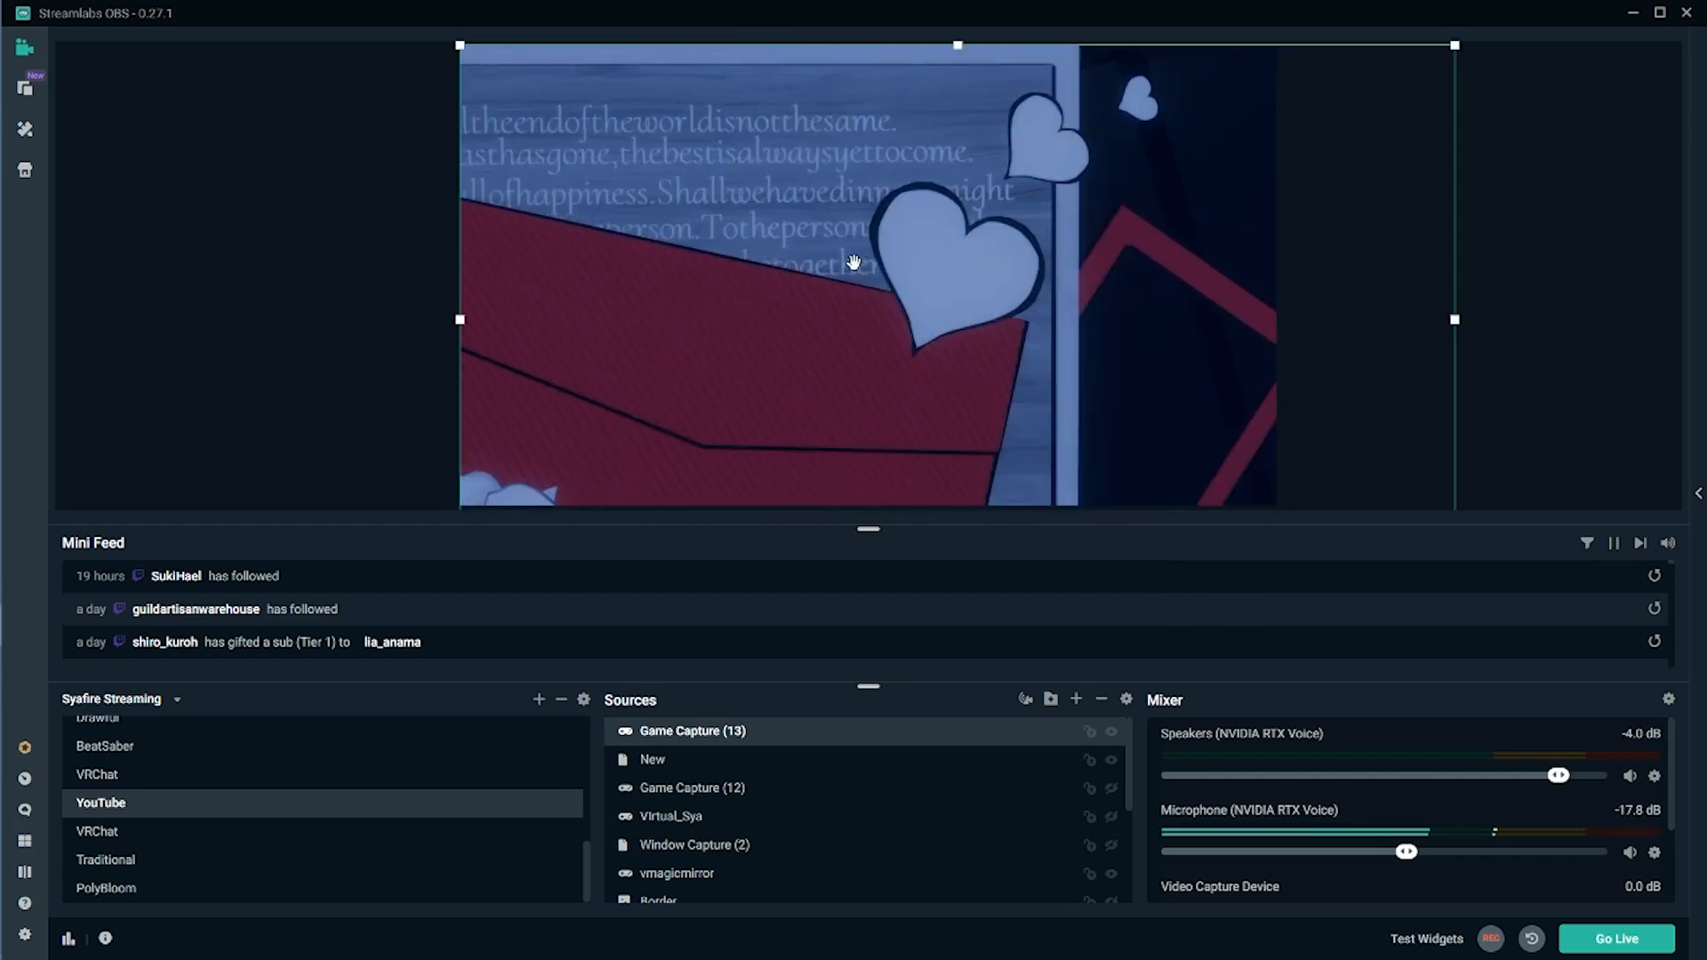
drag(0, 18, 1047, 91)
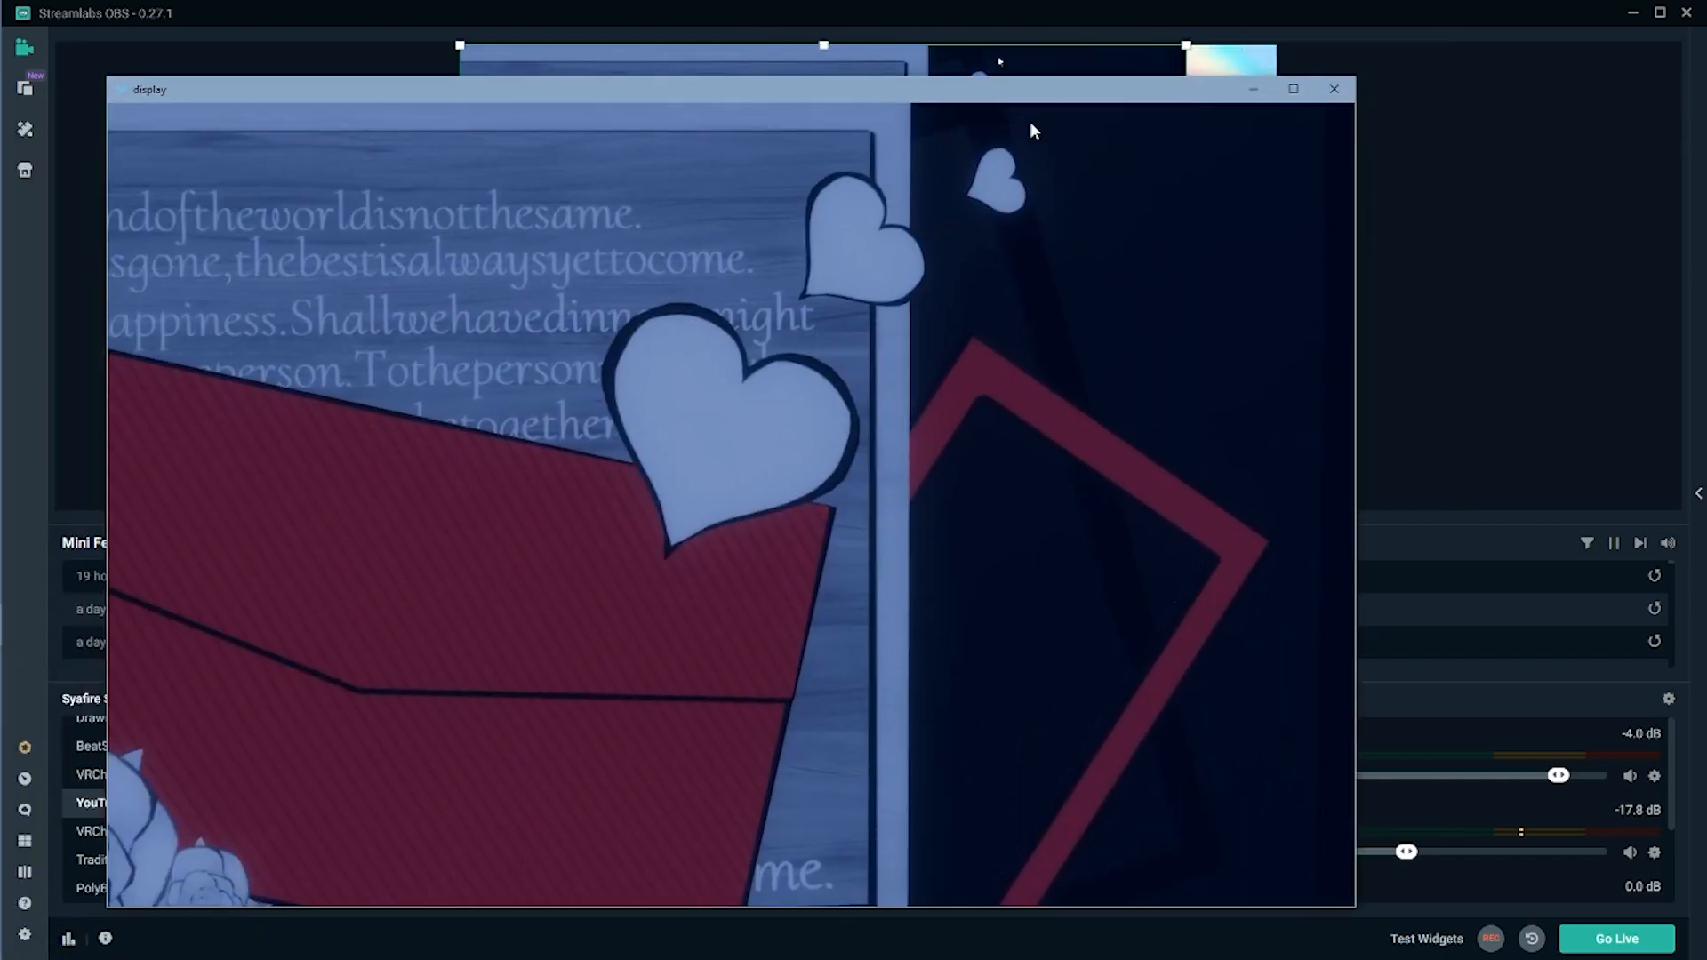
click(1308, 92)
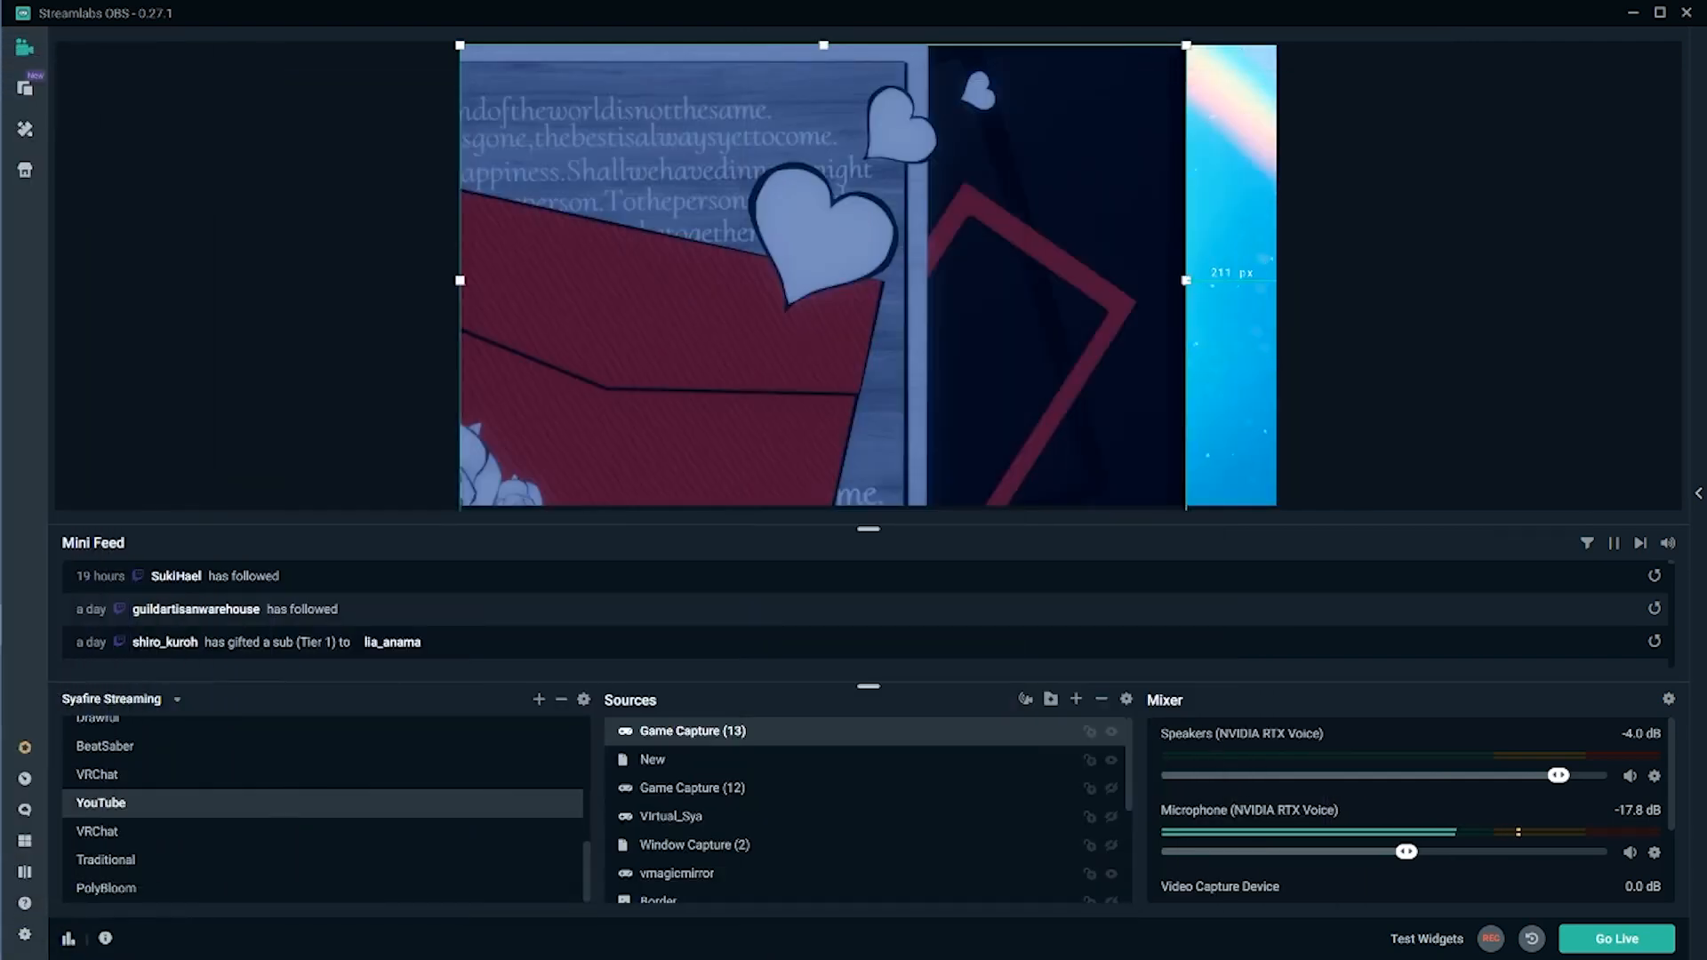
drag(1144, 51, 1423, 49)
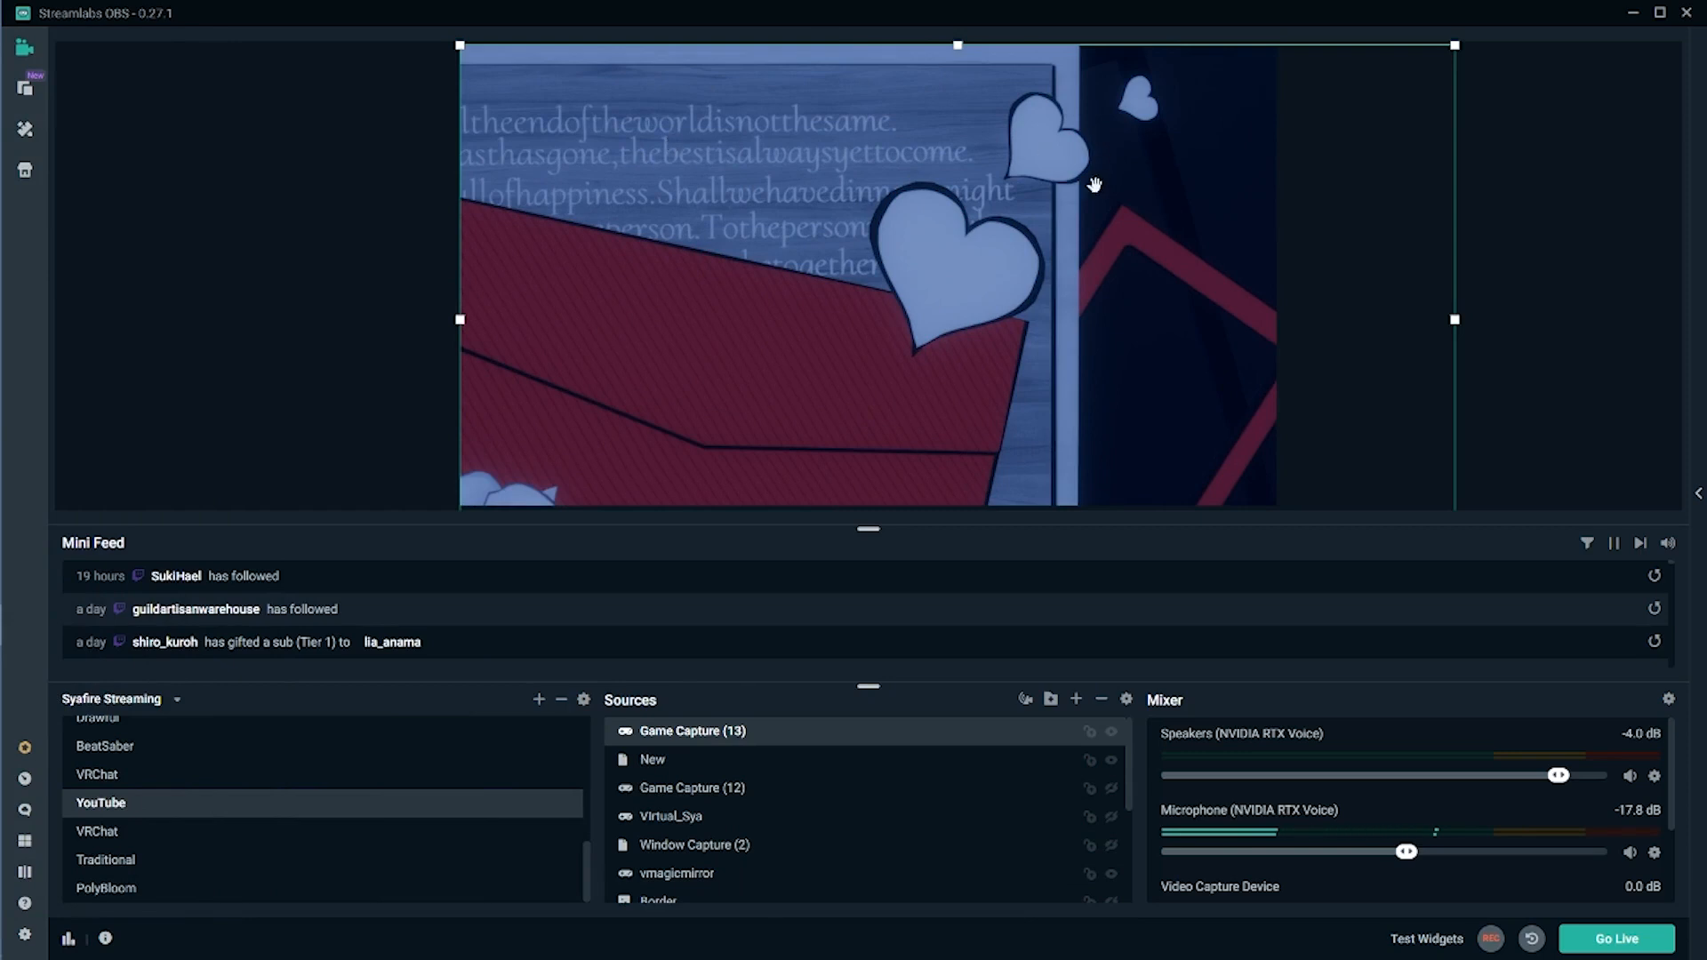
key(Delete)
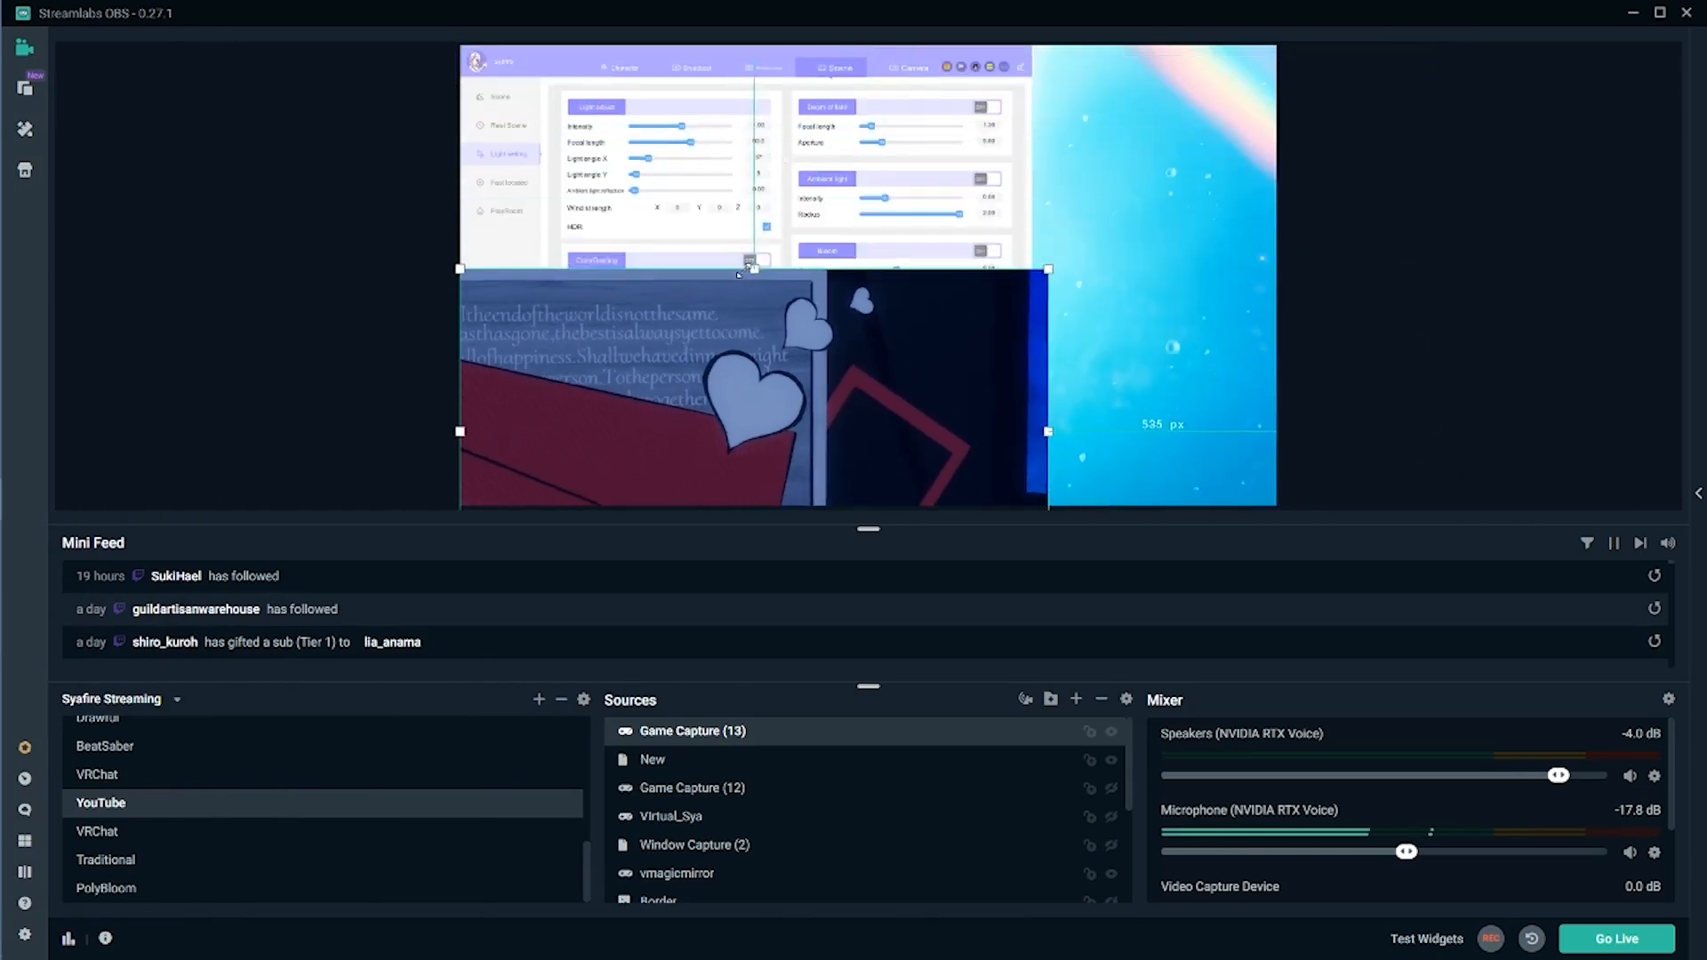
drag(819, 140, 807, 156)
click(908, 347)
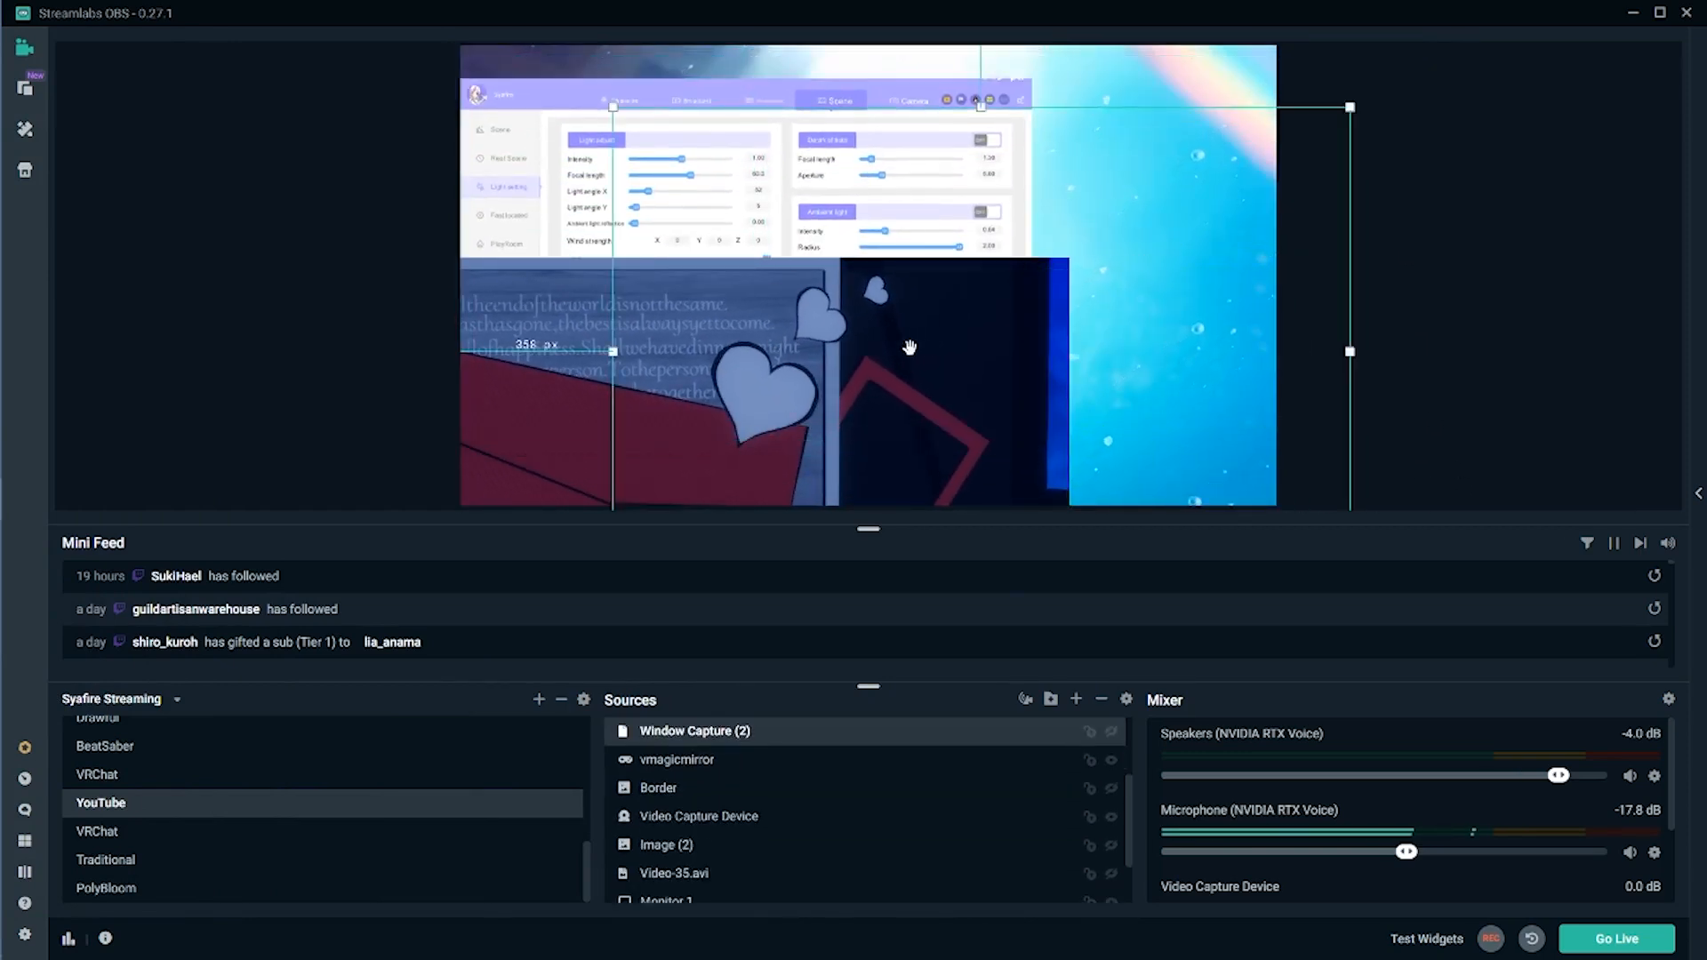
click(907, 348)
click(910, 356)
drag(910, 355, 895, 153)
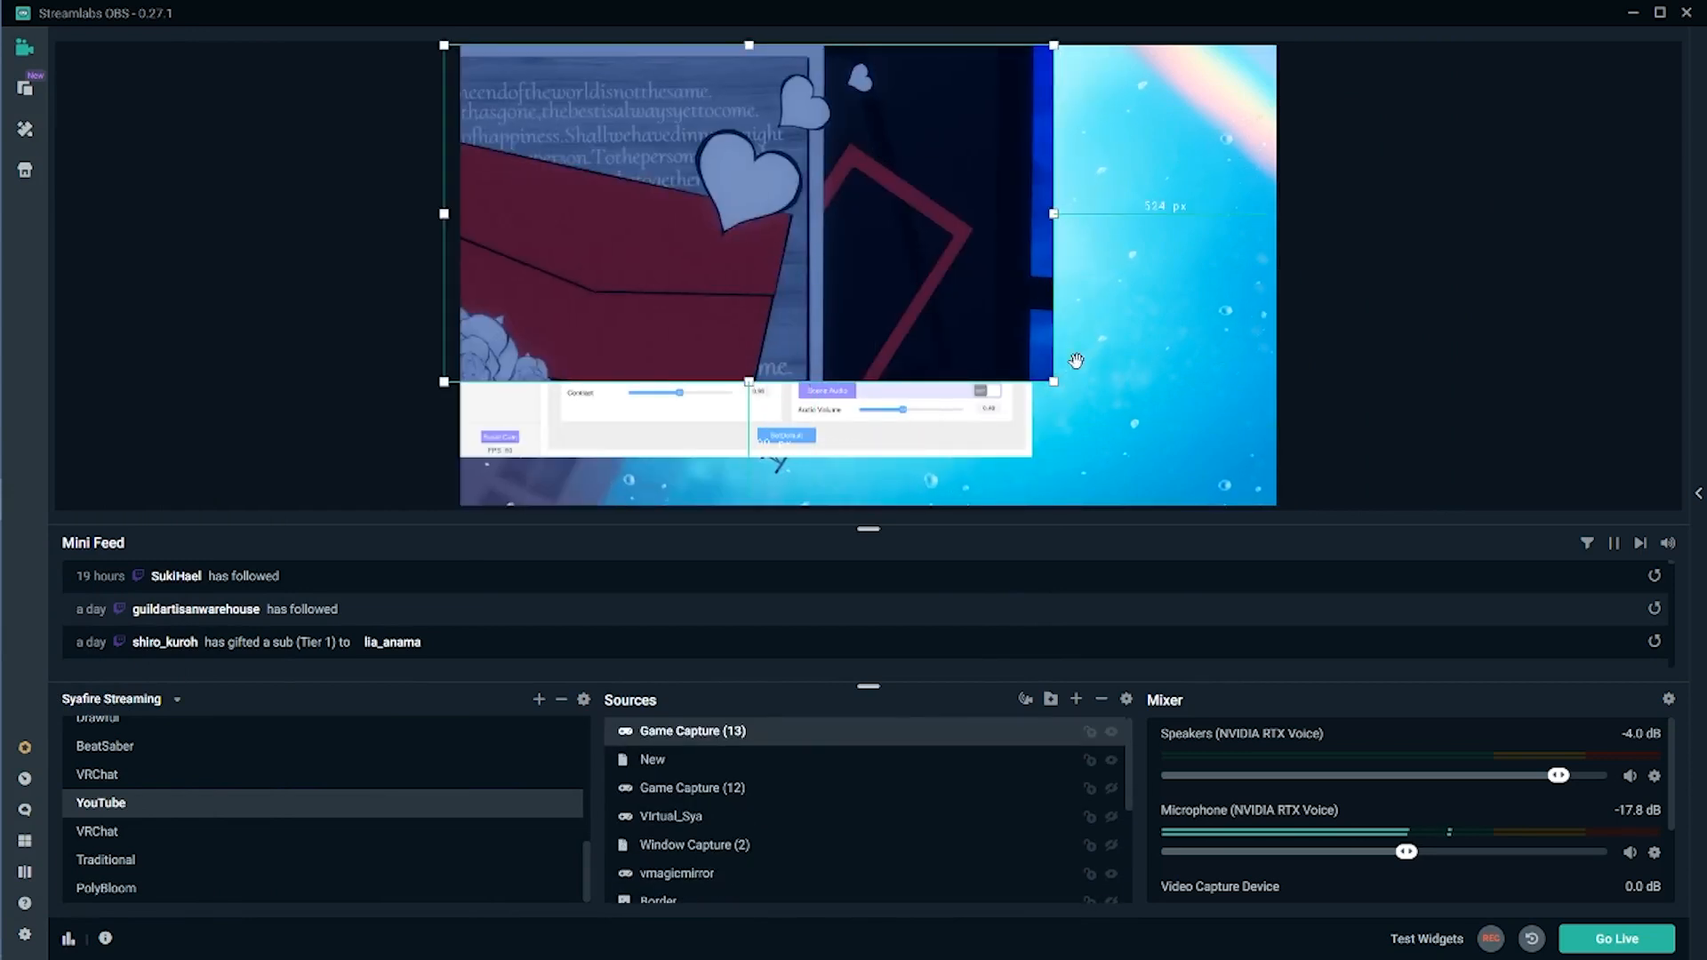
drag(1054, 382, 1284, 508)
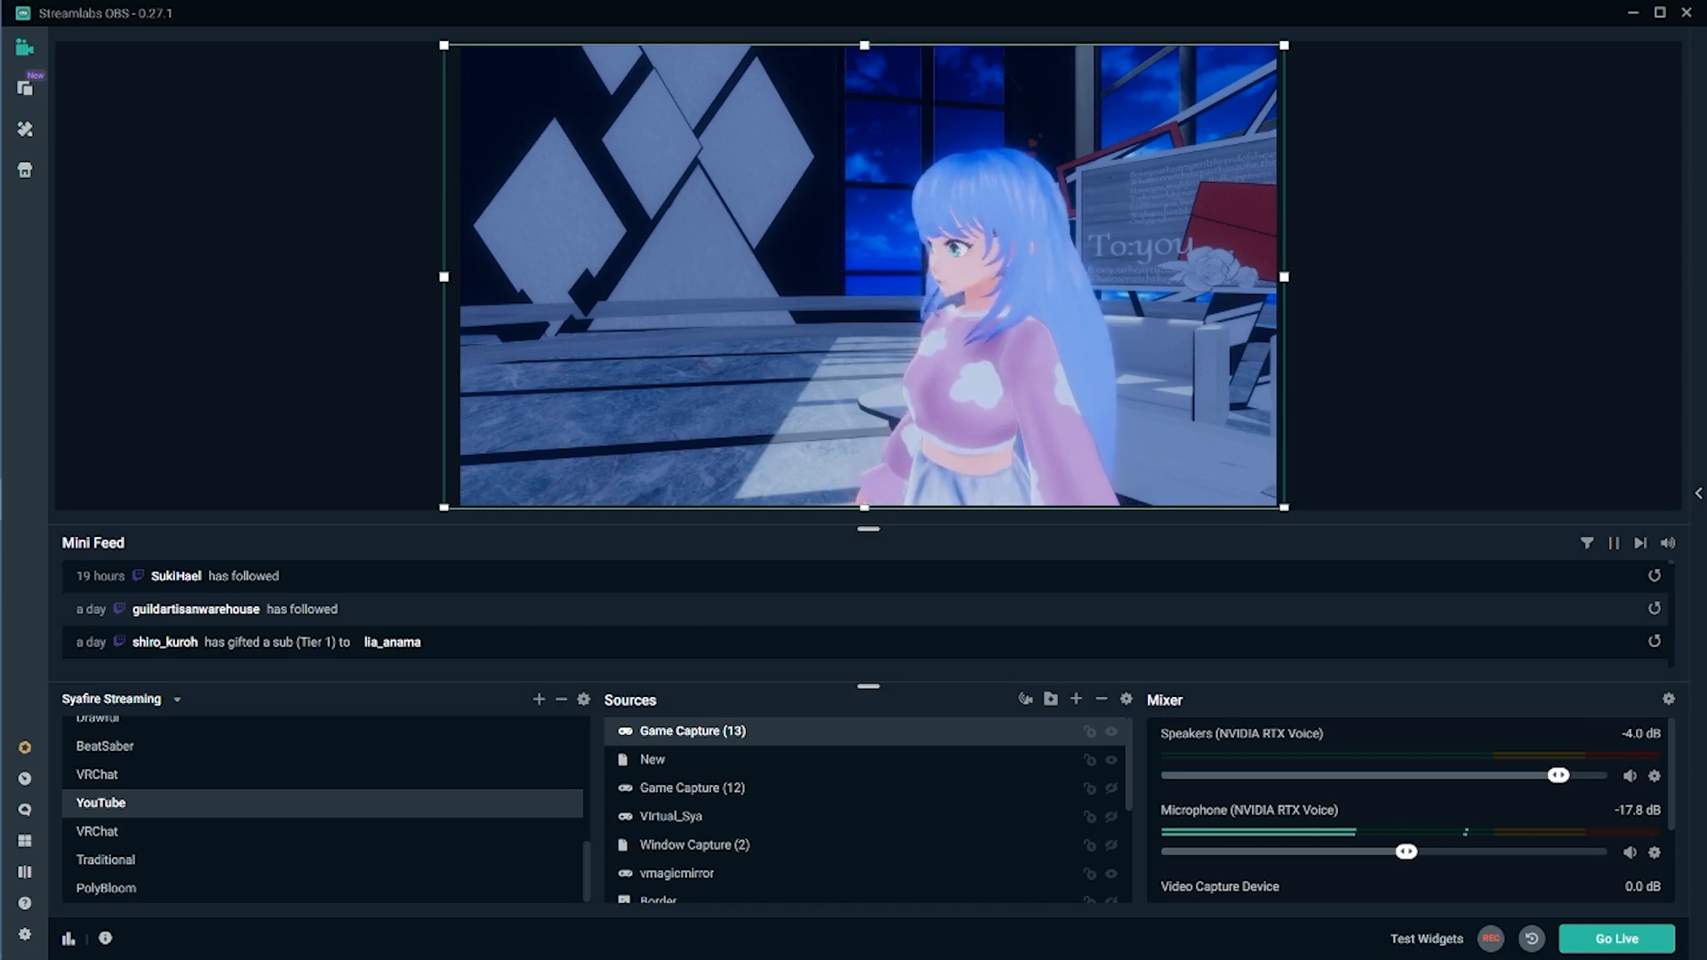
drag(1284, 508, 1058, 441)
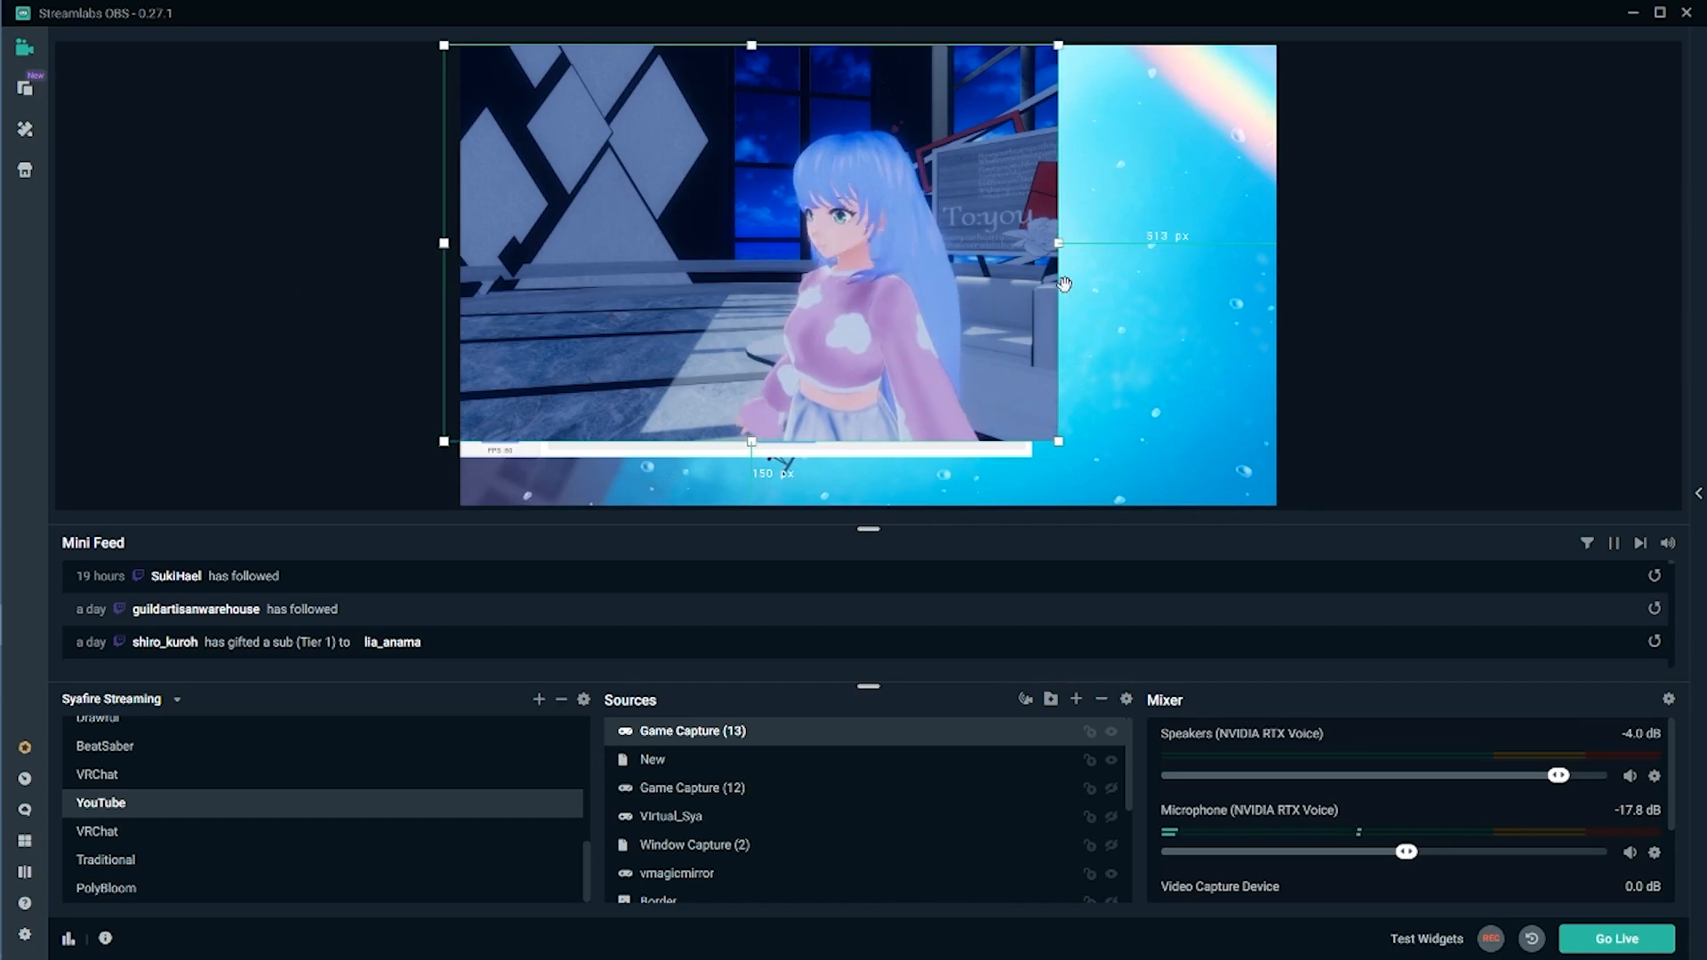
key(ctrl+z)
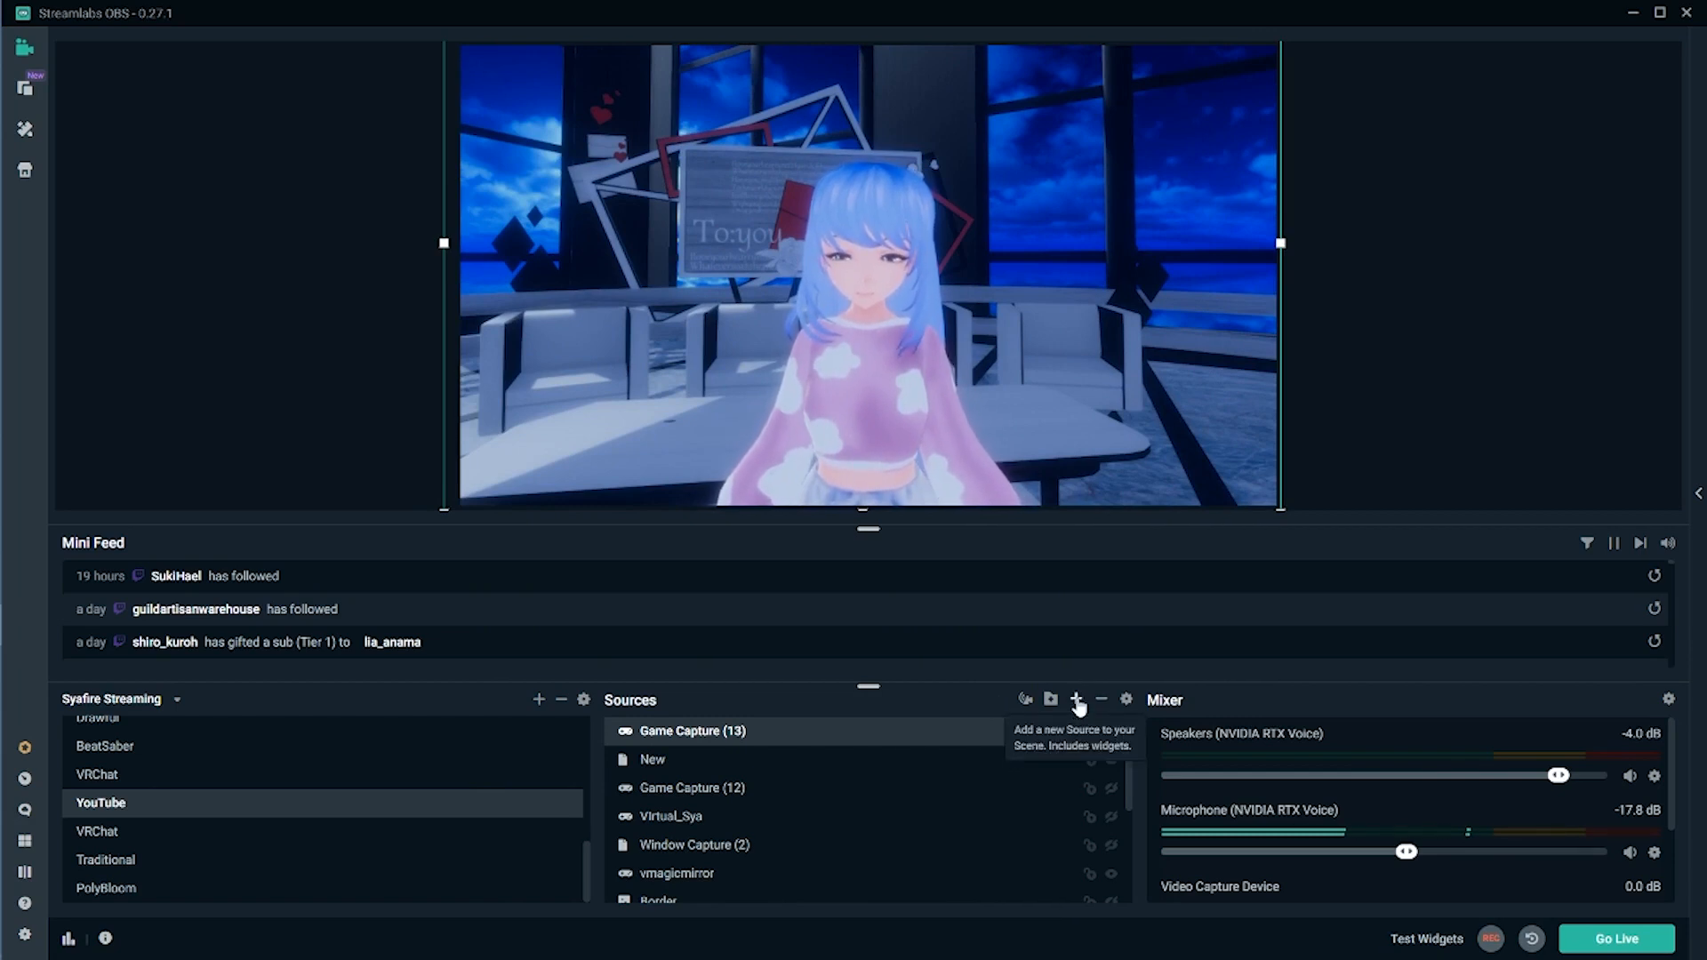
- Add the existing Mon 2 display capture to the YouTube scene
click(1077, 700)
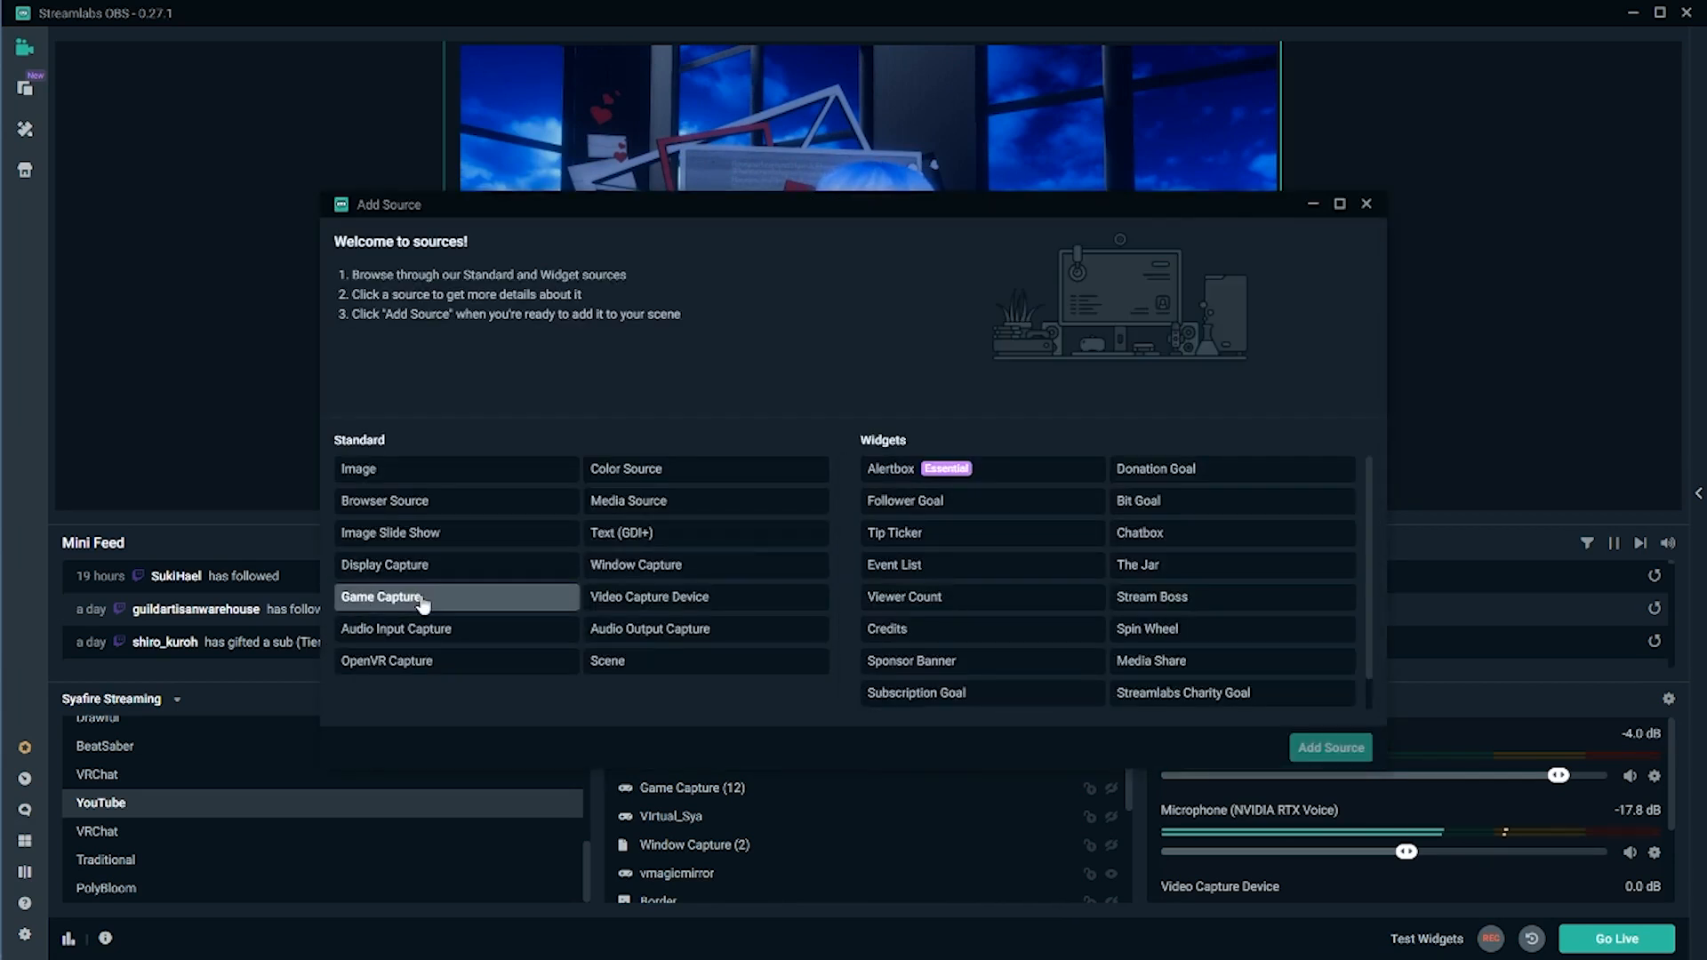
click(458, 566)
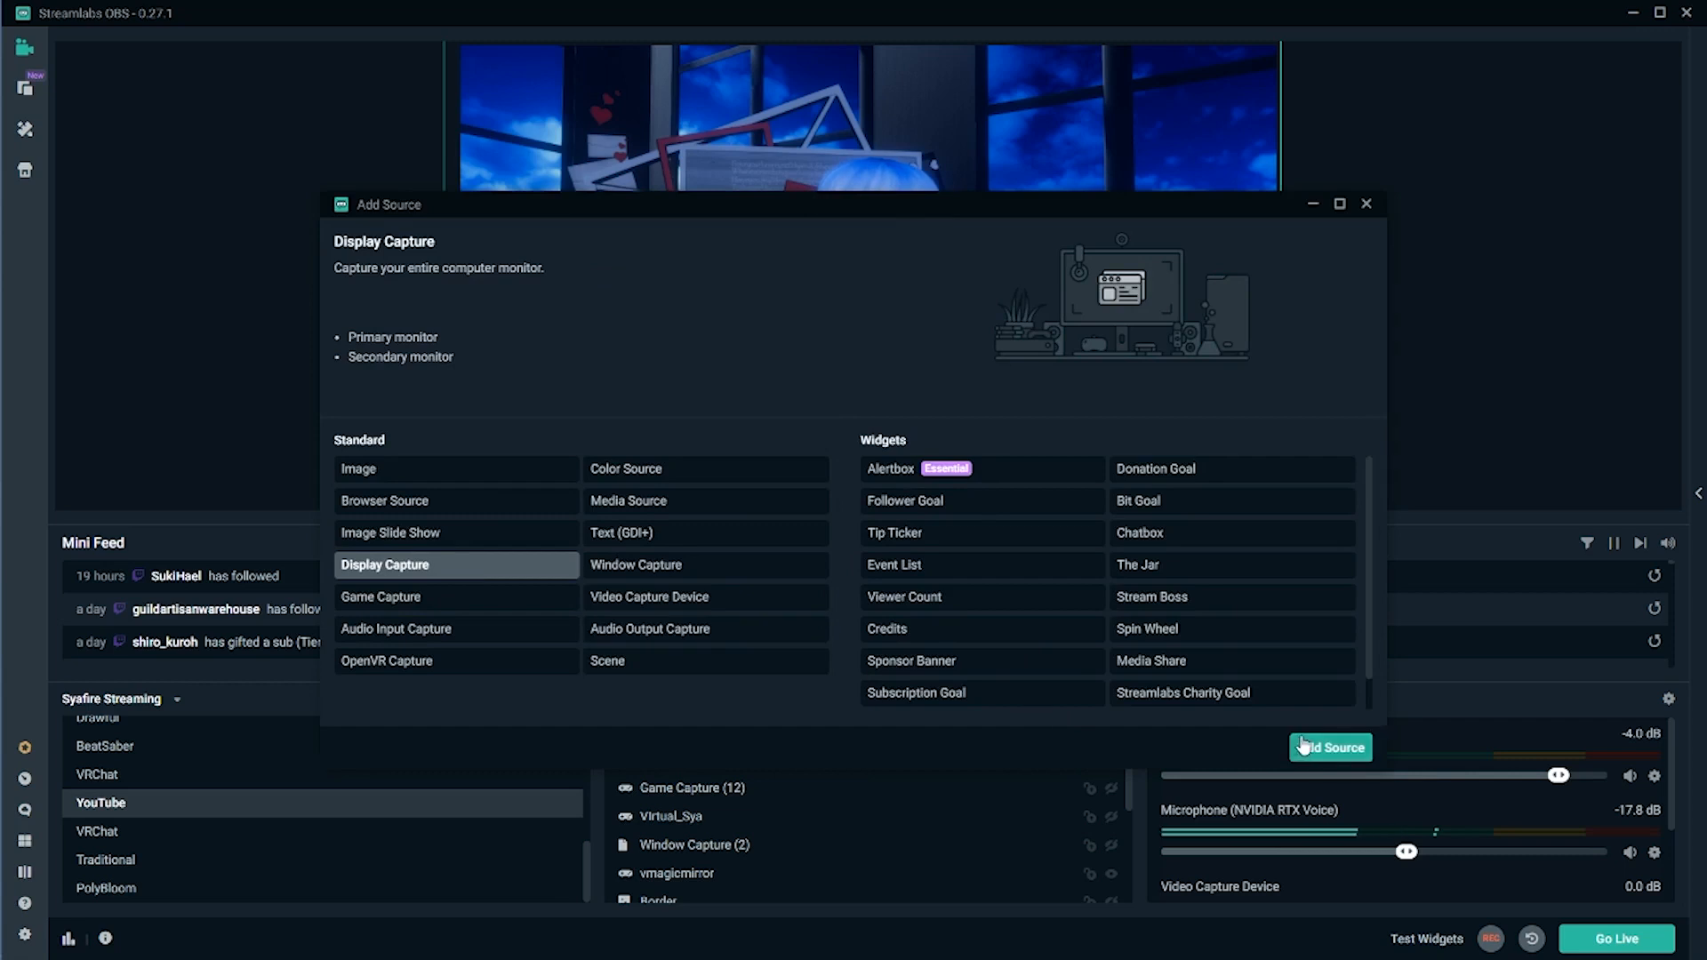
click(1331, 747)
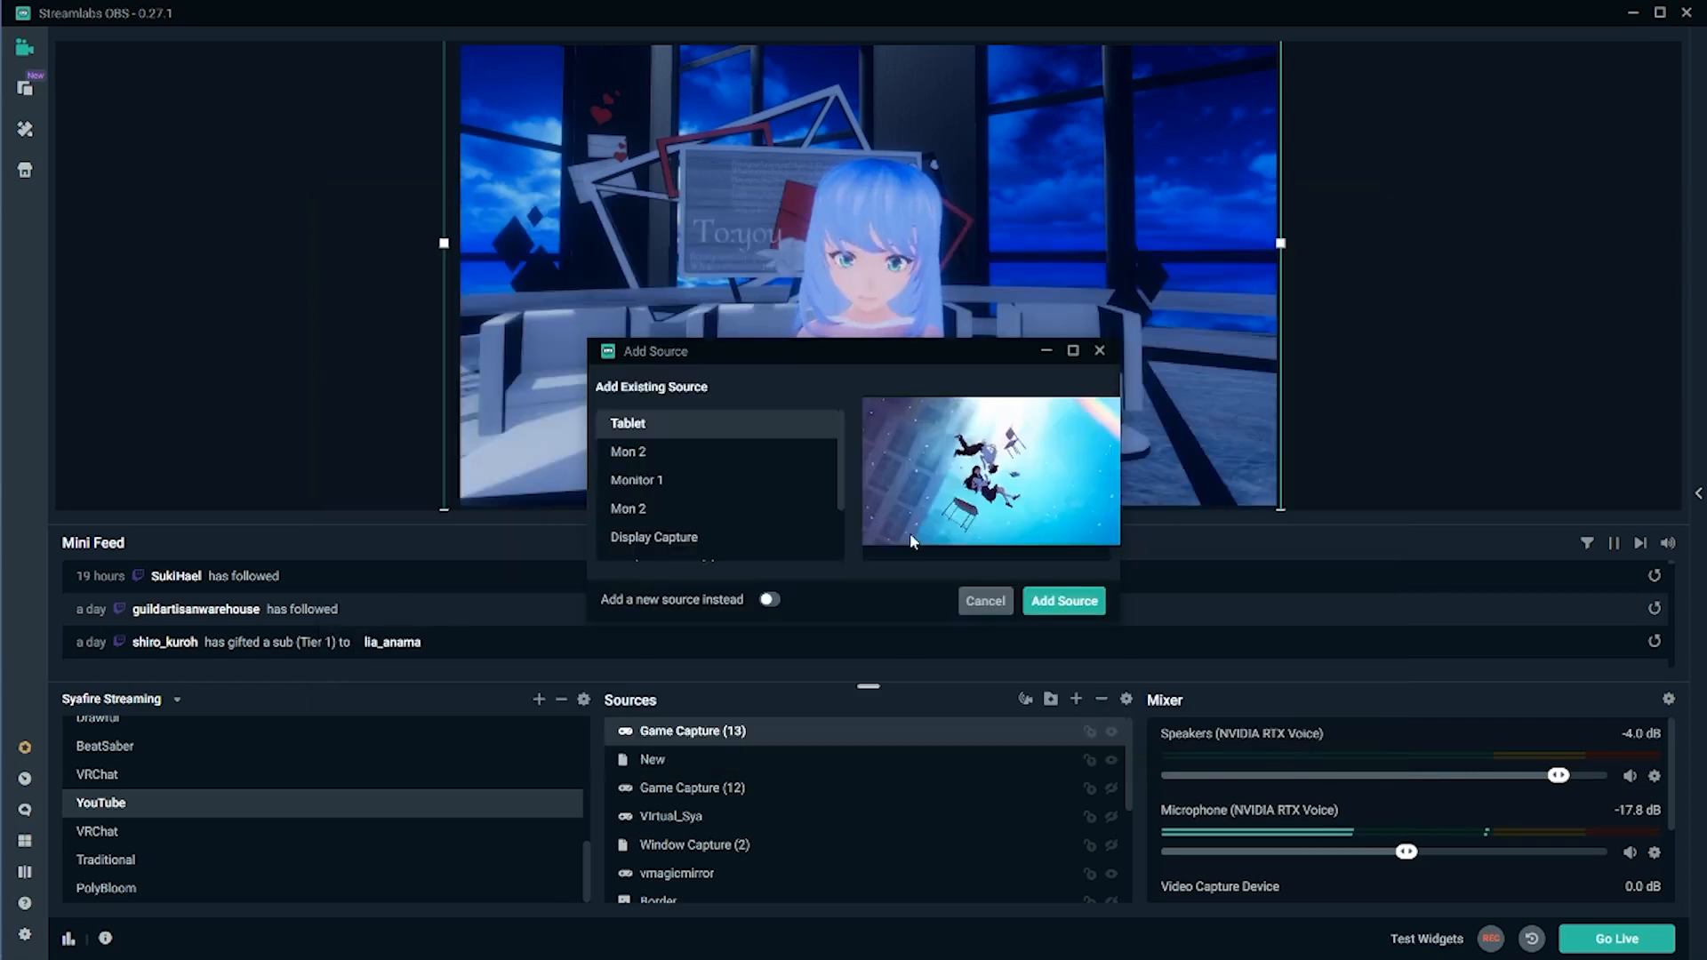
click(679, 464)
click(1029, 606)
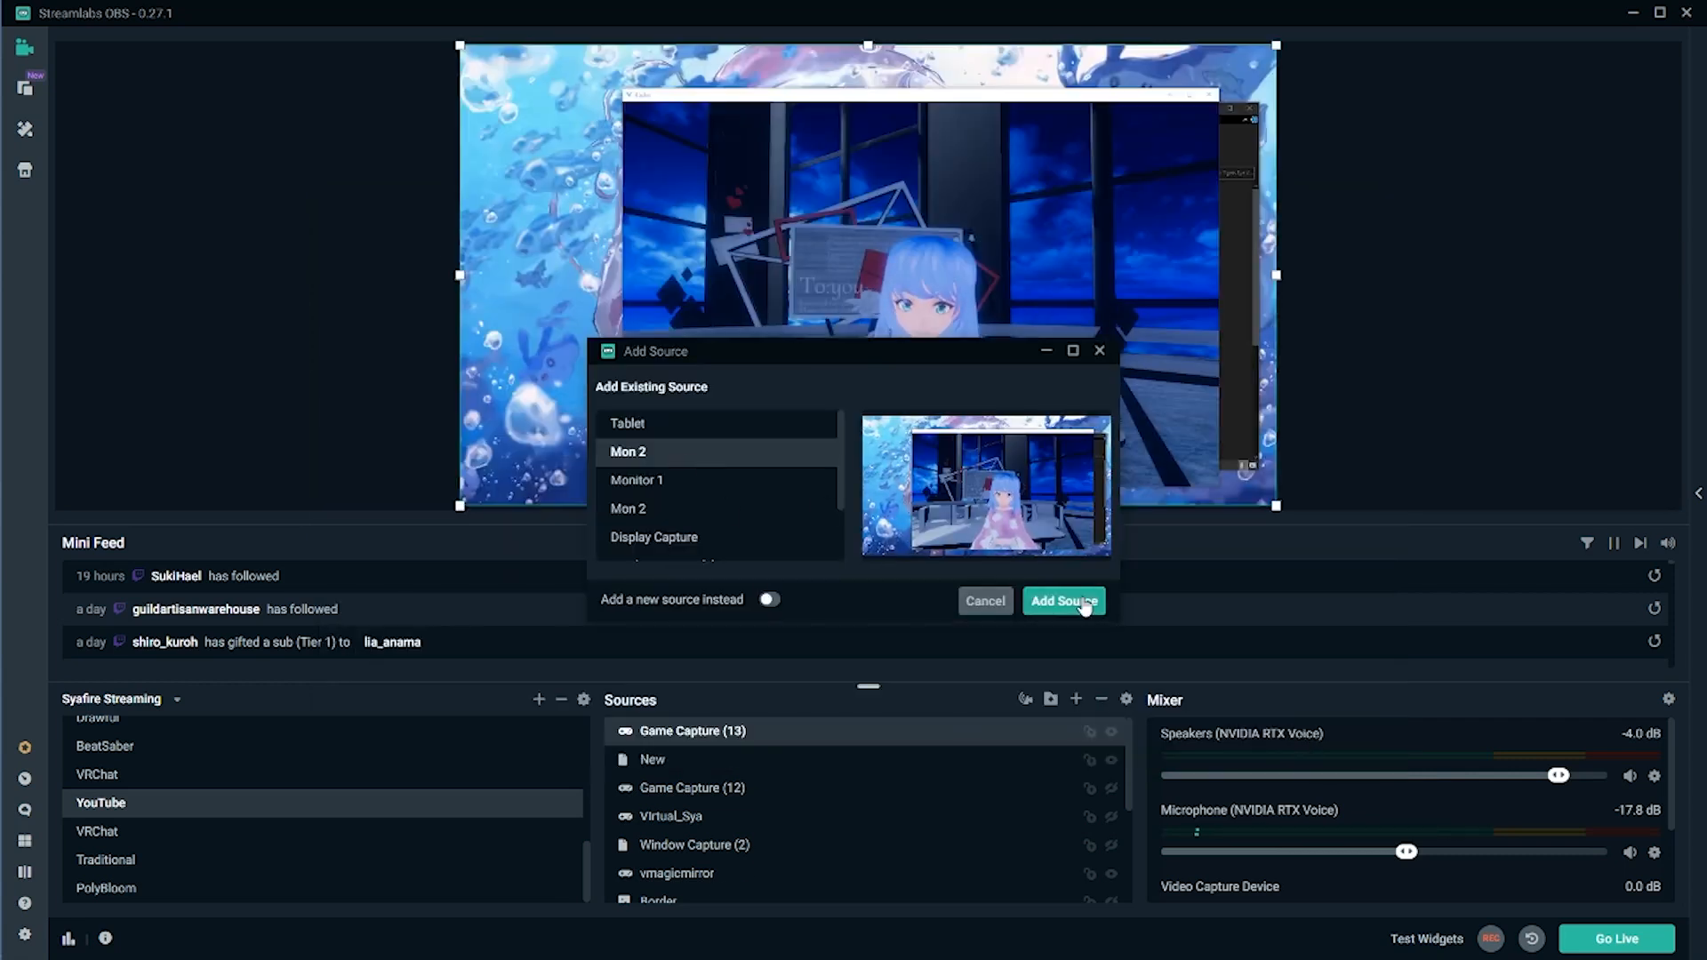
- Maximize VRChat, crop the top of Mon 2, and enlarge it to fill the canvas
click(1190, 95)
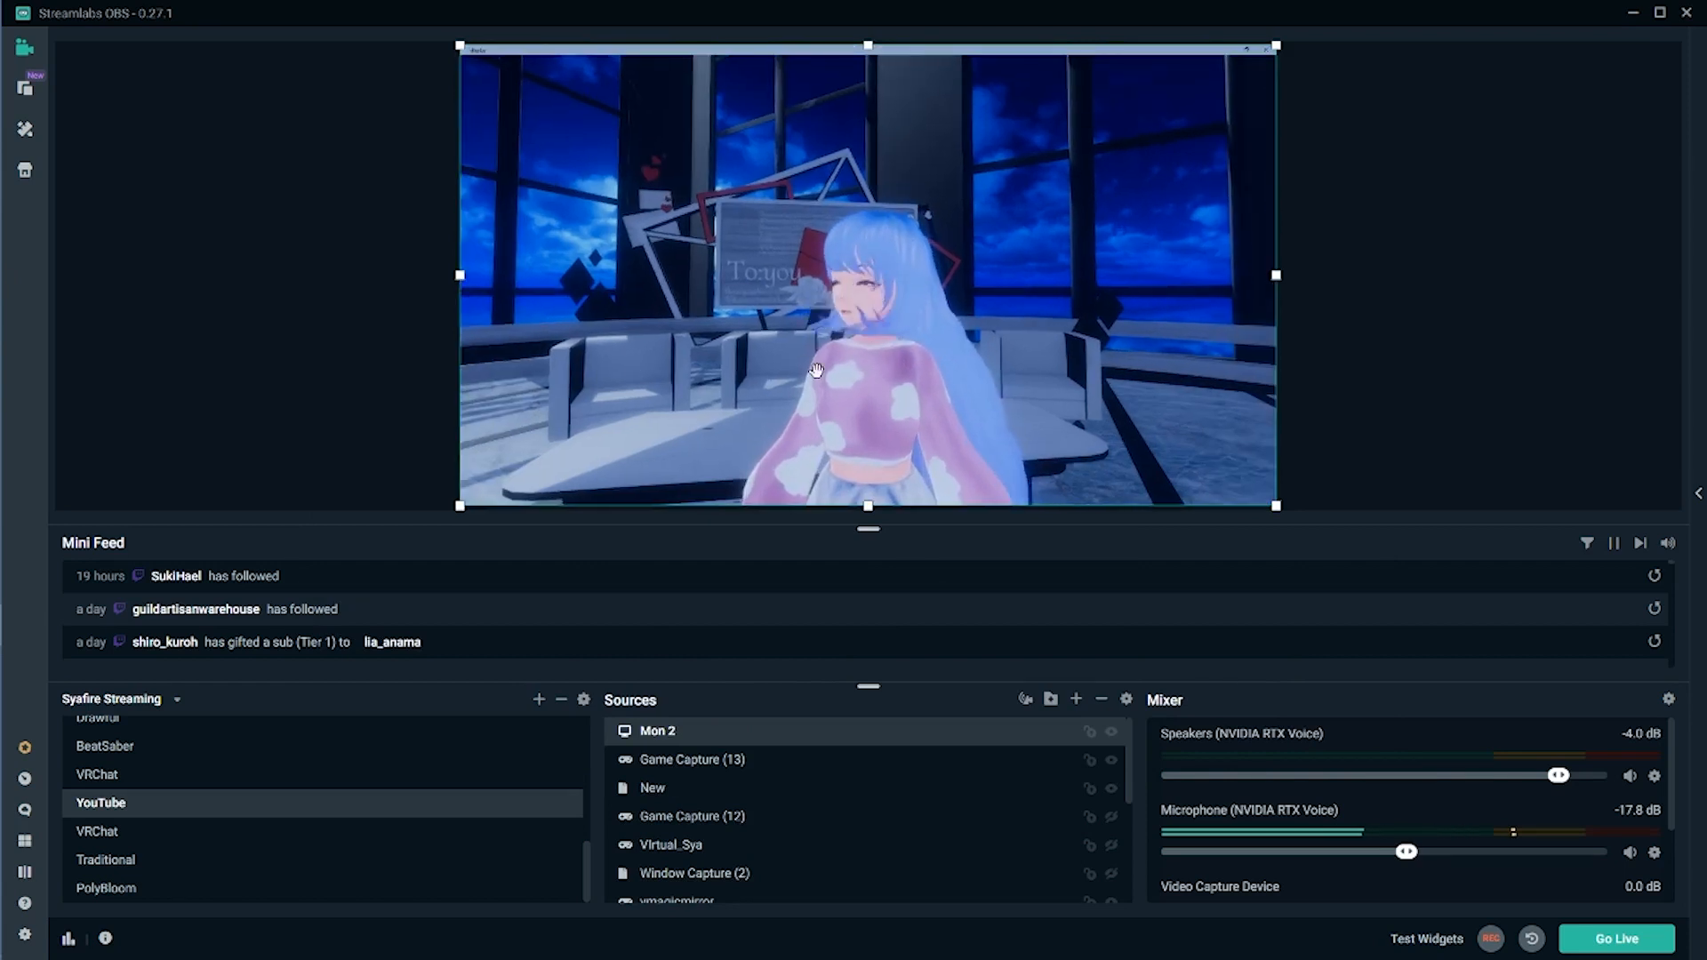
key(Delete)
key(ctrl+z)
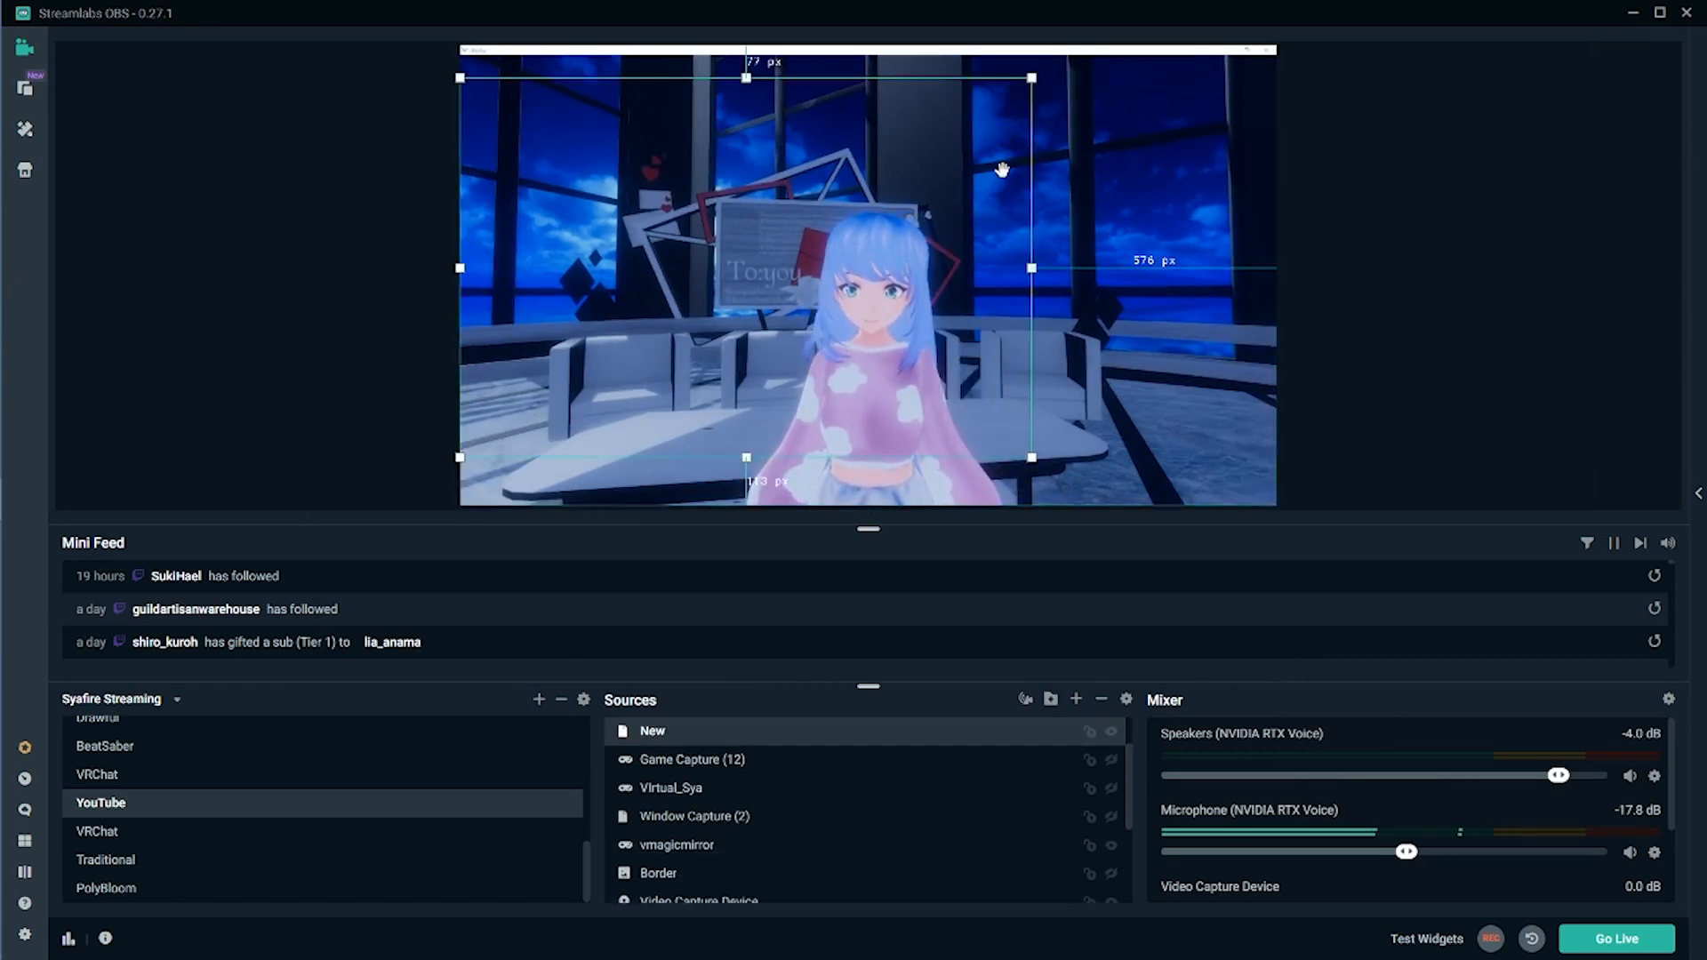
alt+drag(869, 45, 869, 55)
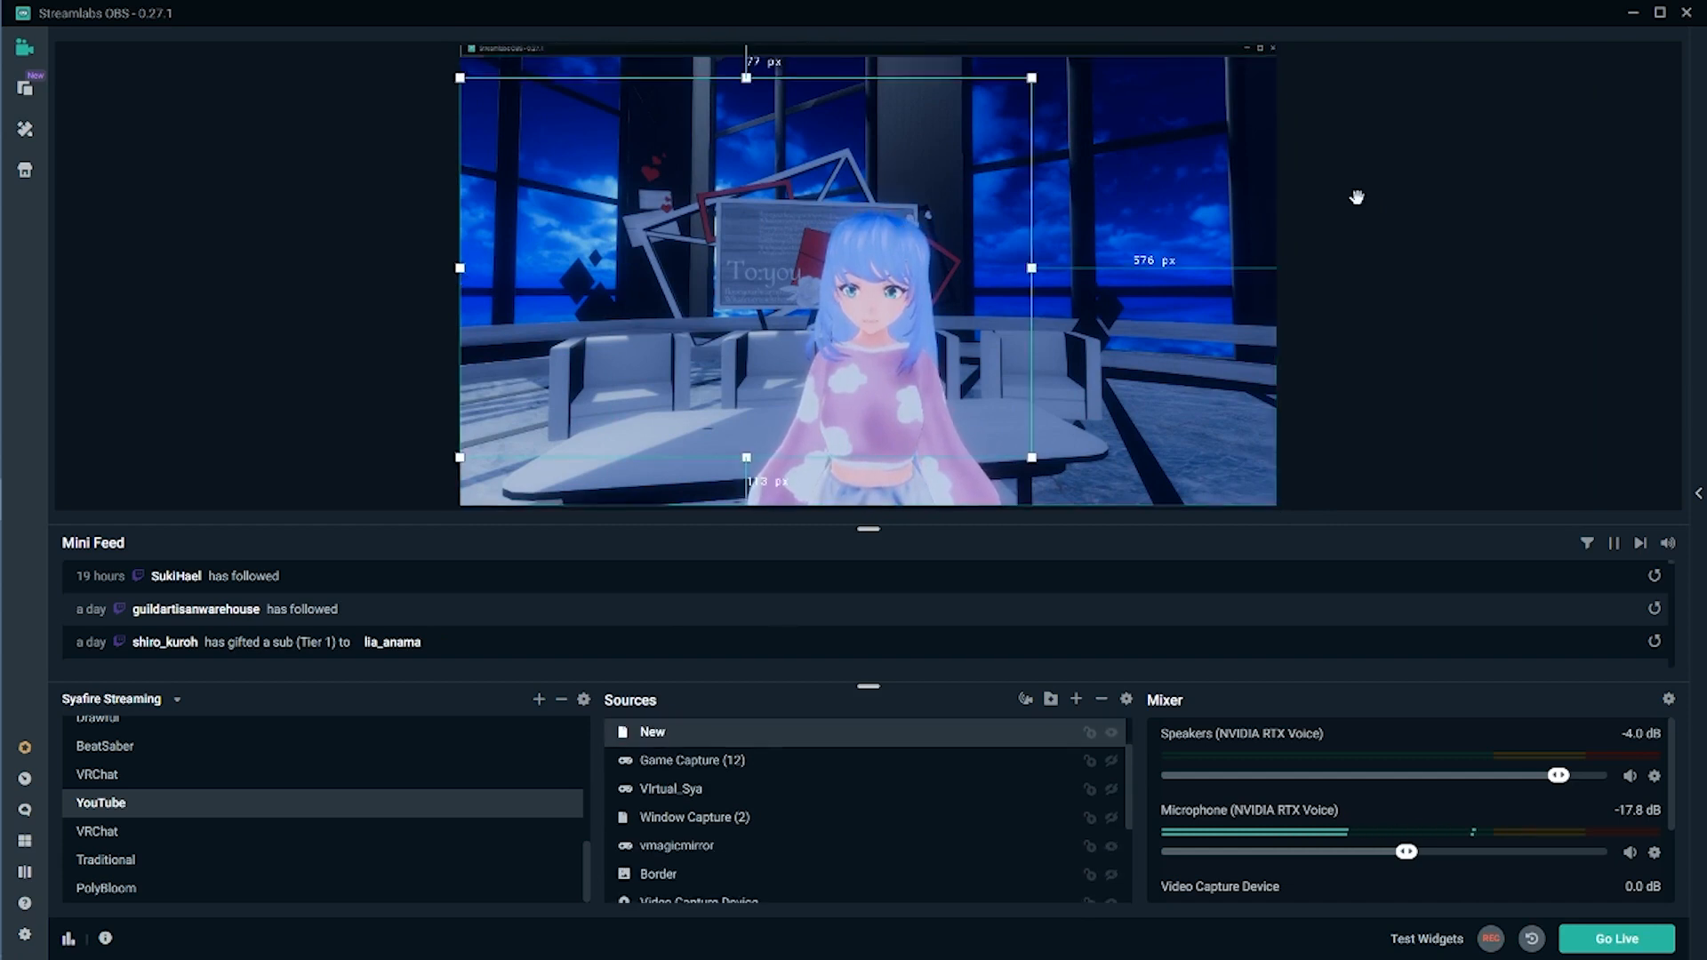
drag(1277, 56, 1304, 43)
click(1517, 256)
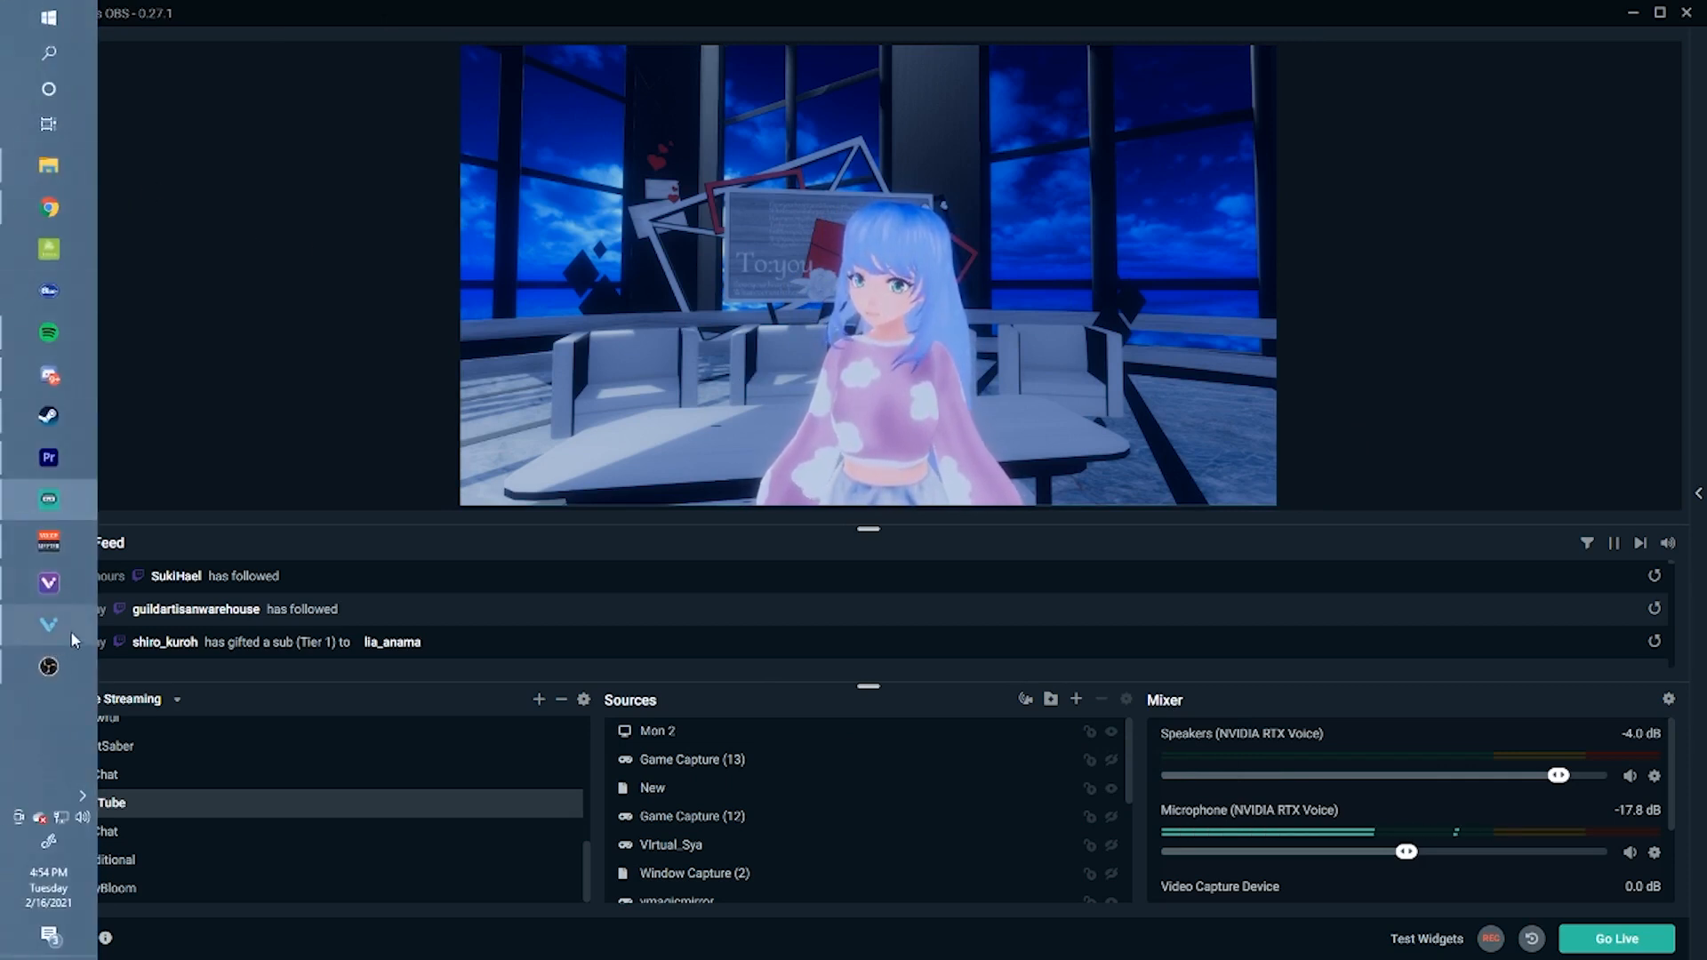
- Switch VUP's Pendant and Transparent stream broadcast options on, then move the window down
click(51, 585)
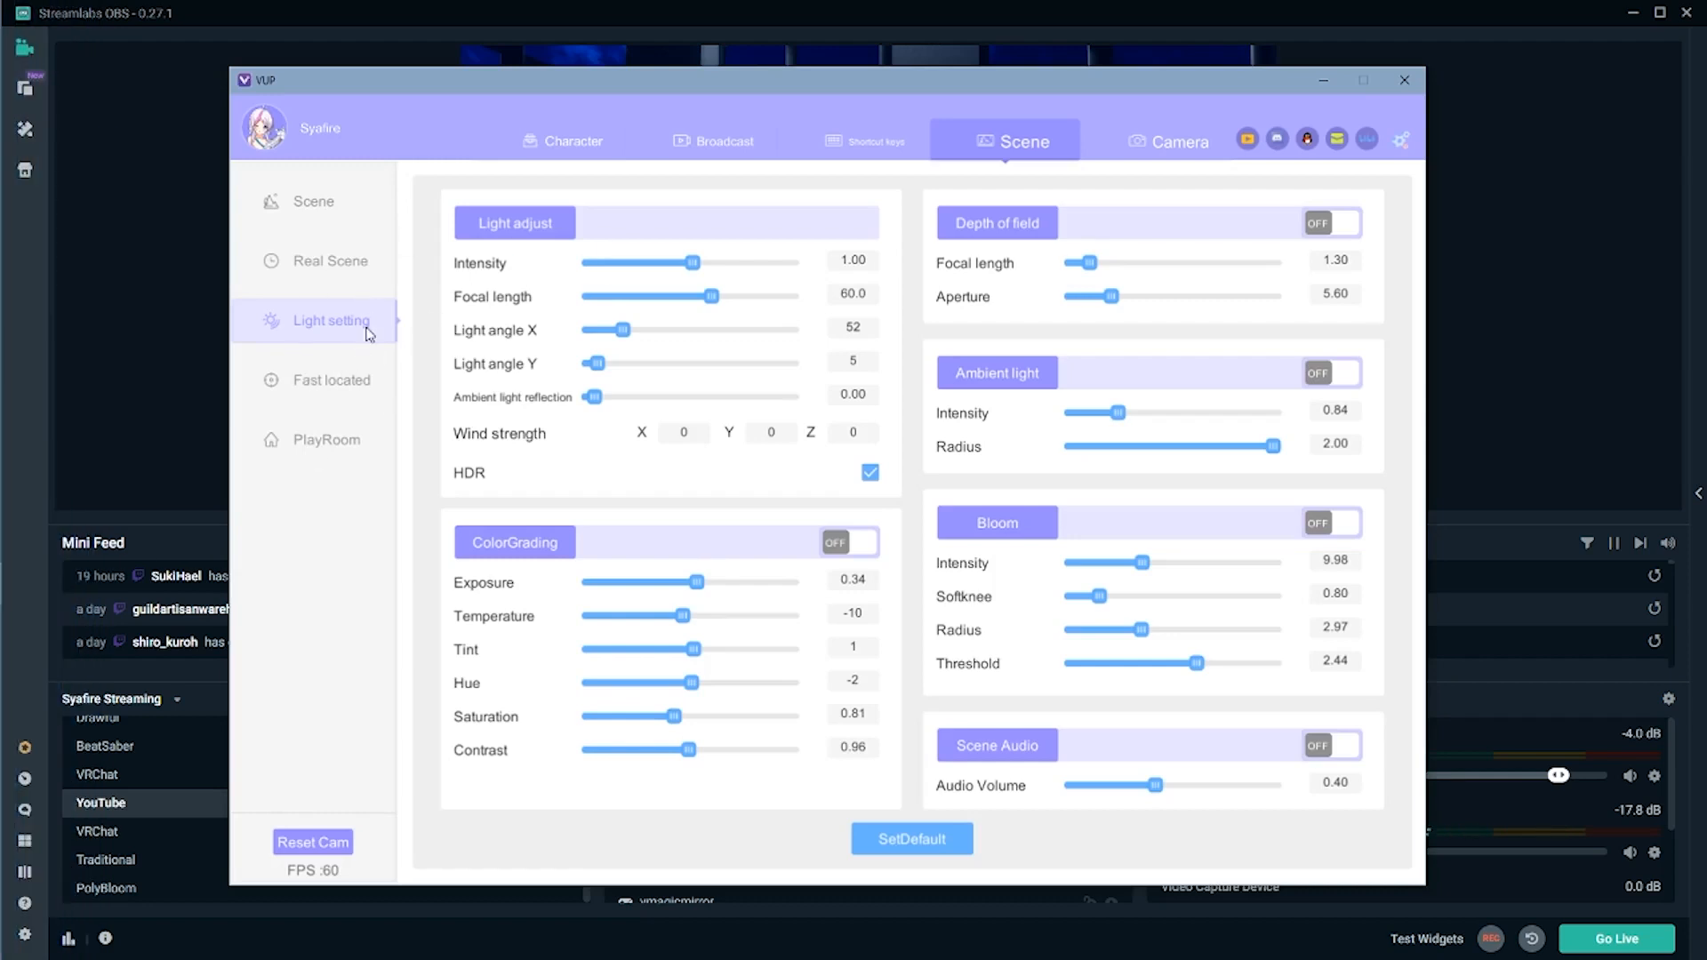
drag(667, 80, 826, 111)
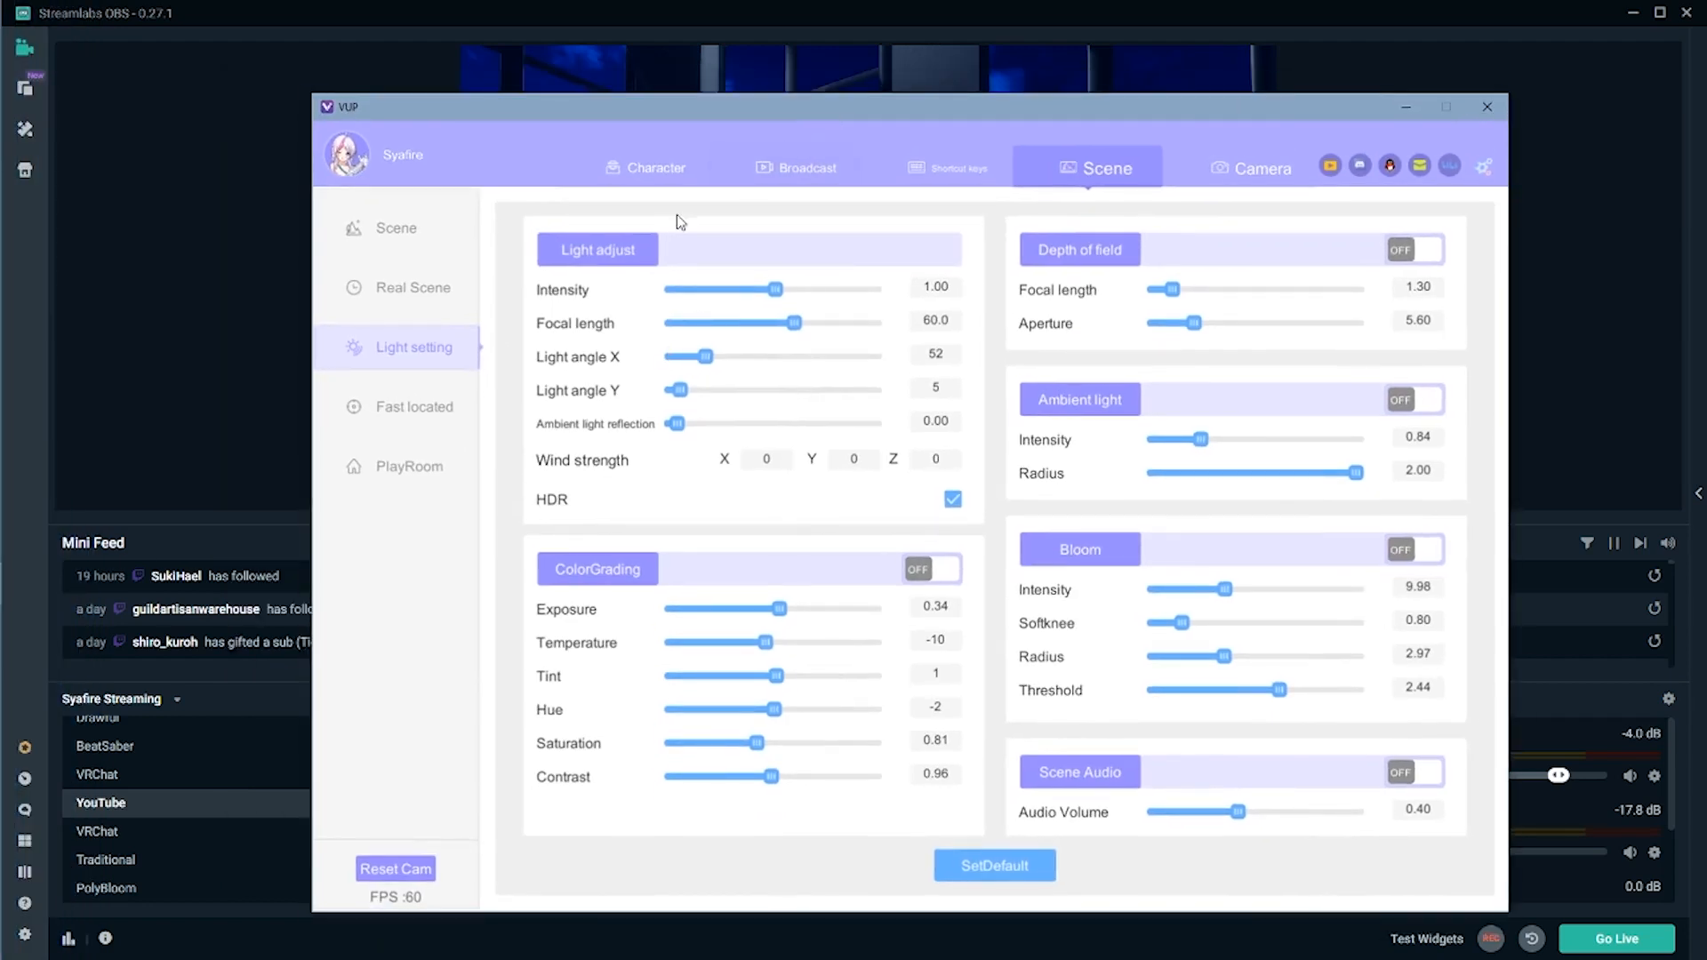
click(786, 178)
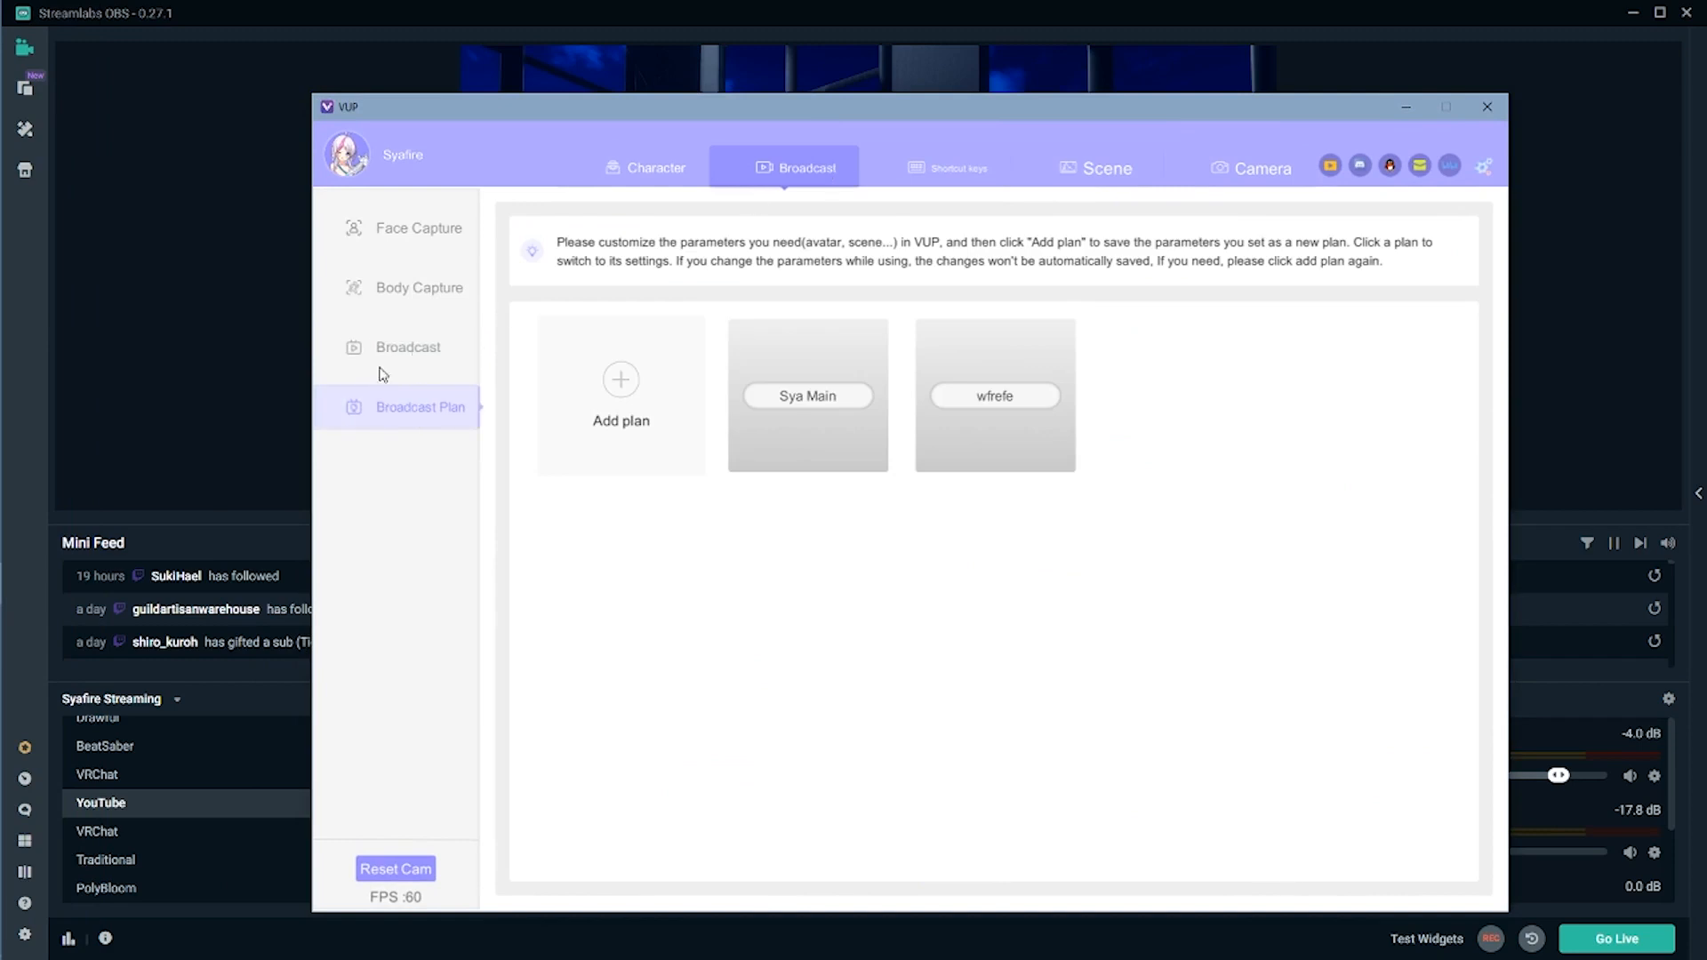
click(397, 354)
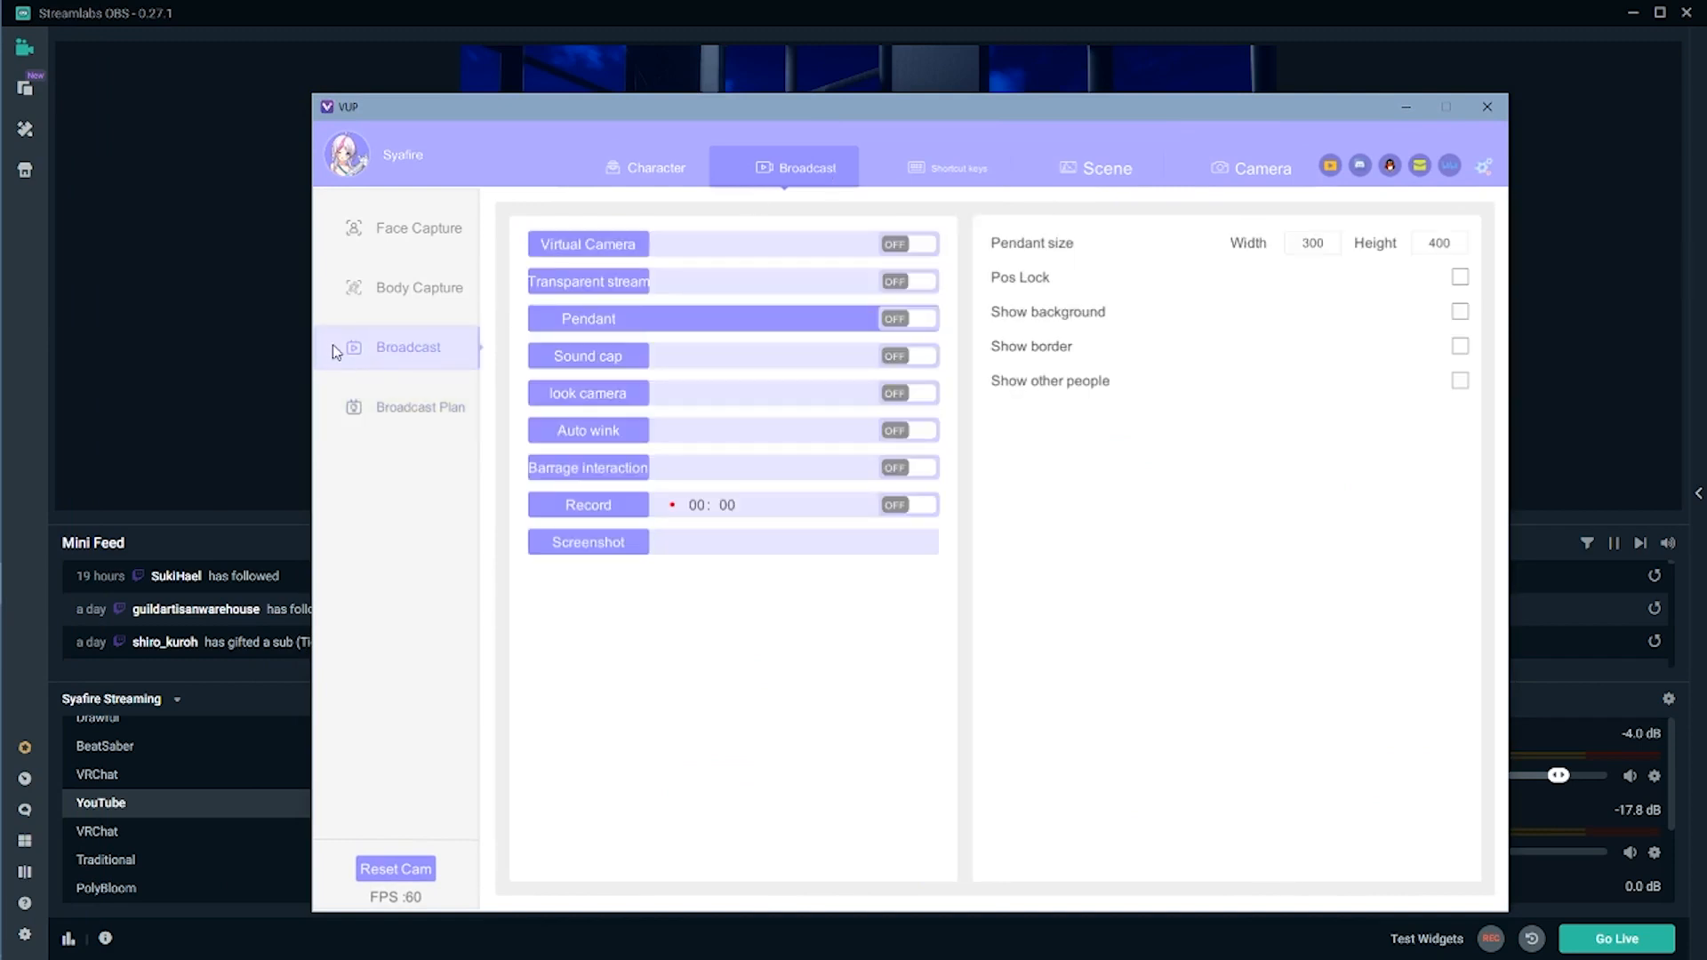
click(918, 323)
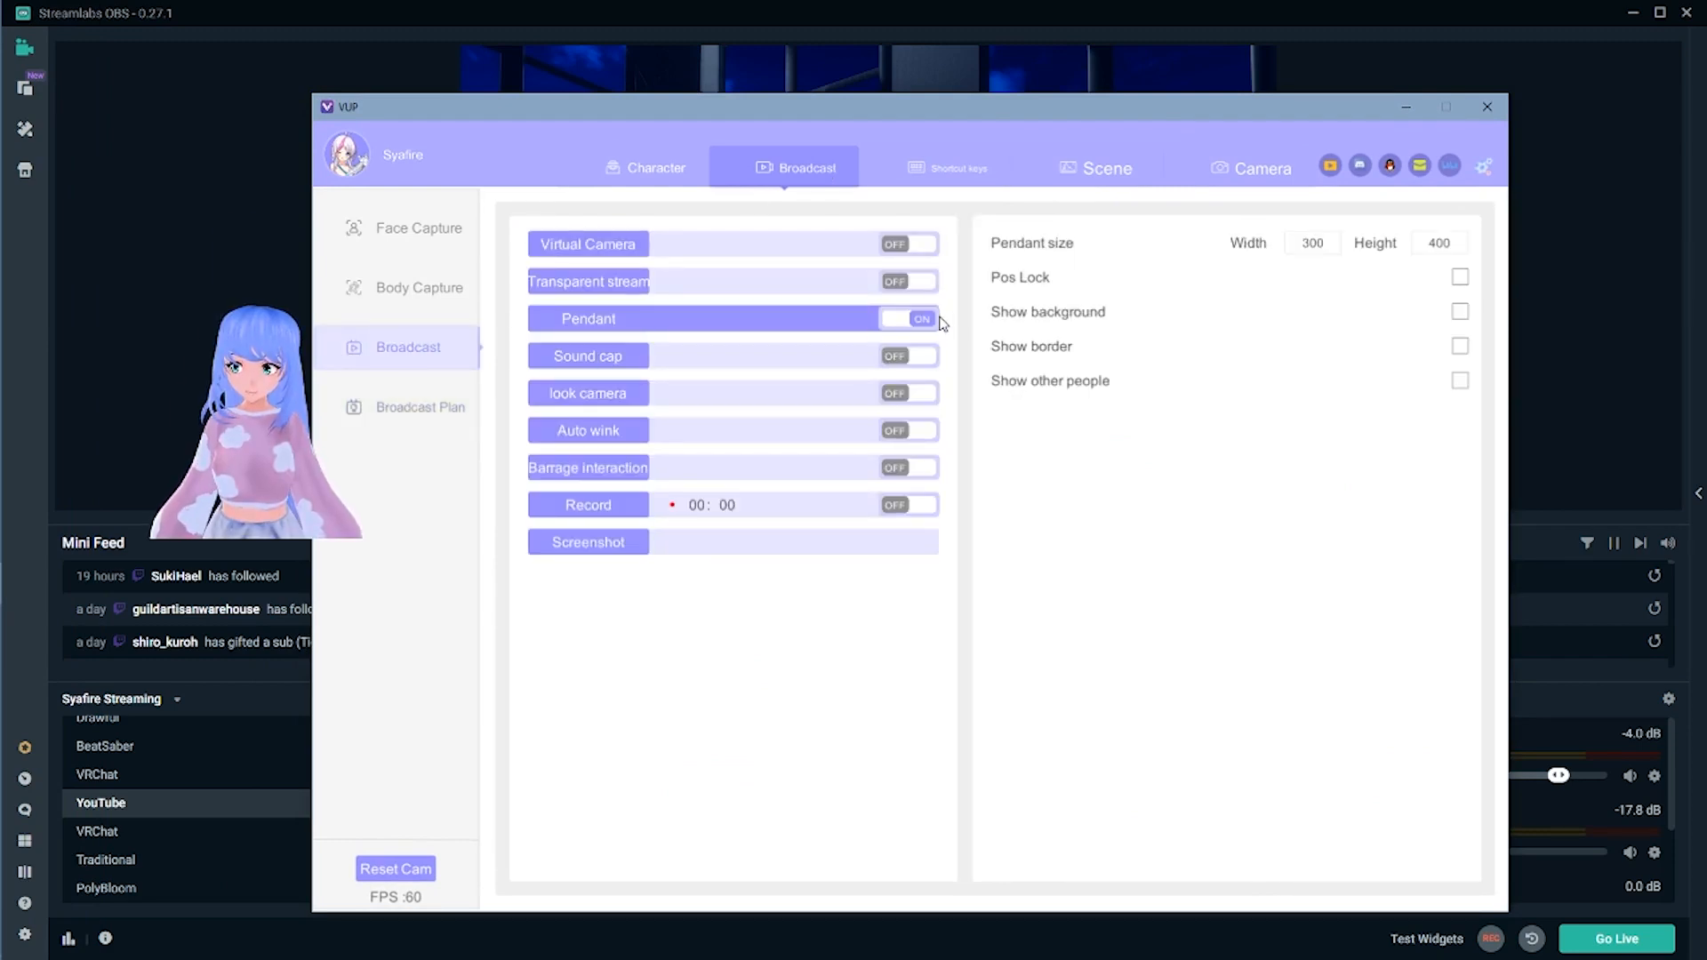
click(913, 282)
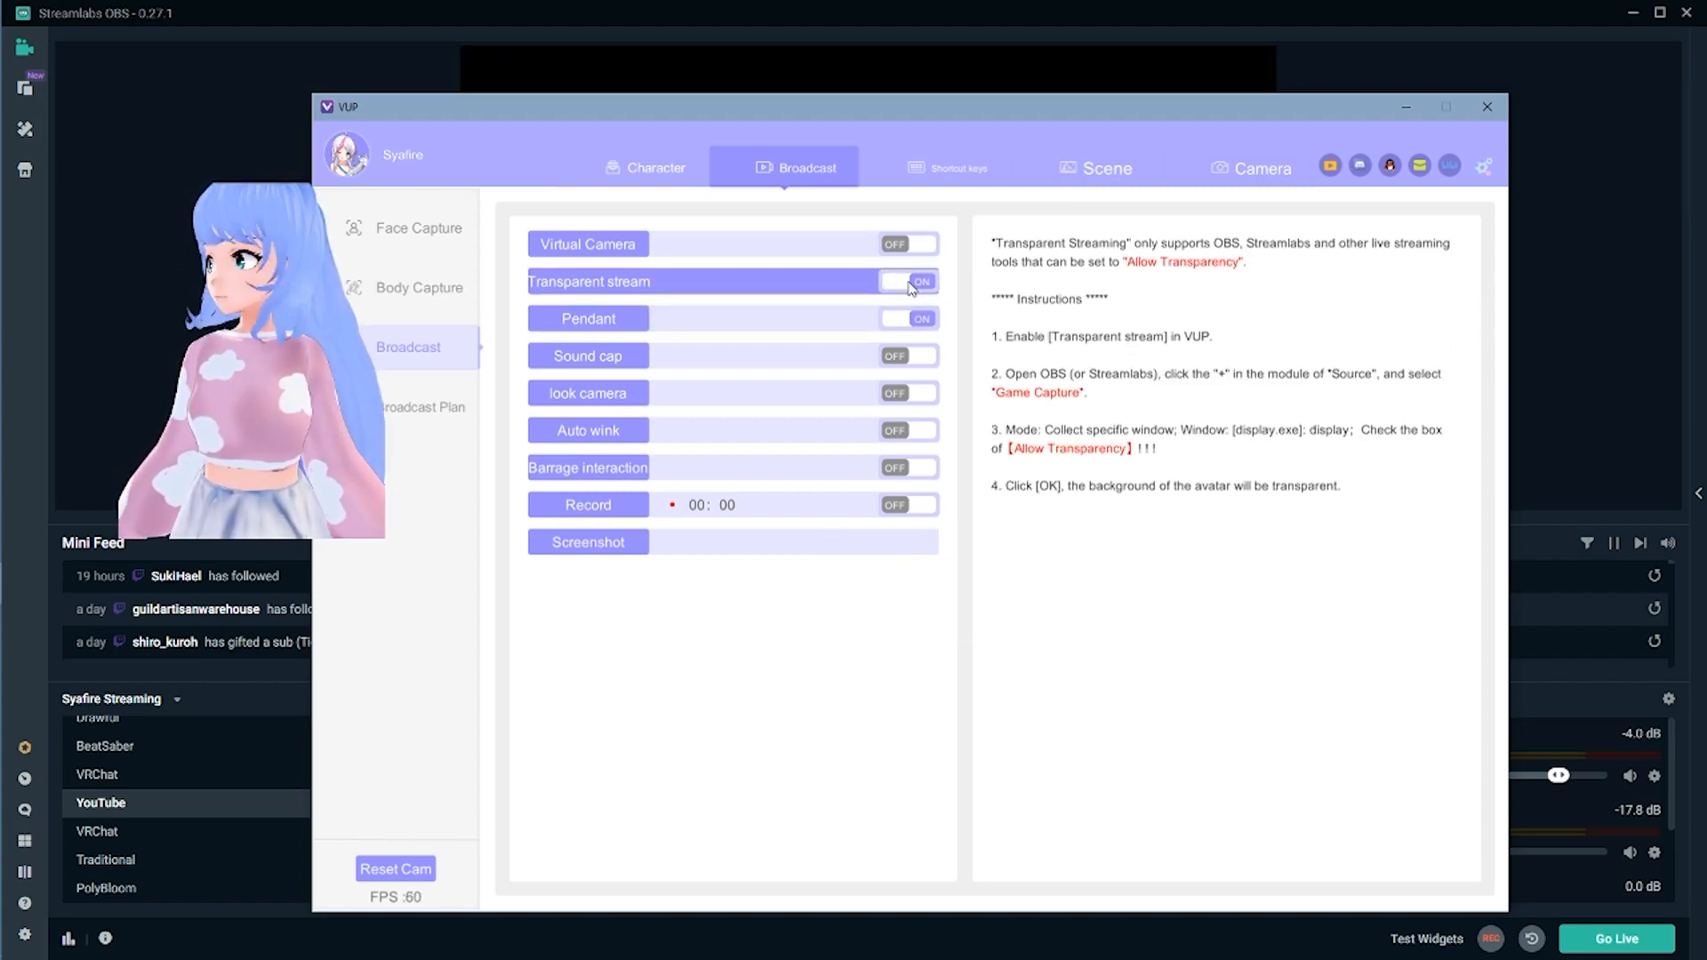
click(247, 339)
drag(822, 106, 908, 892)
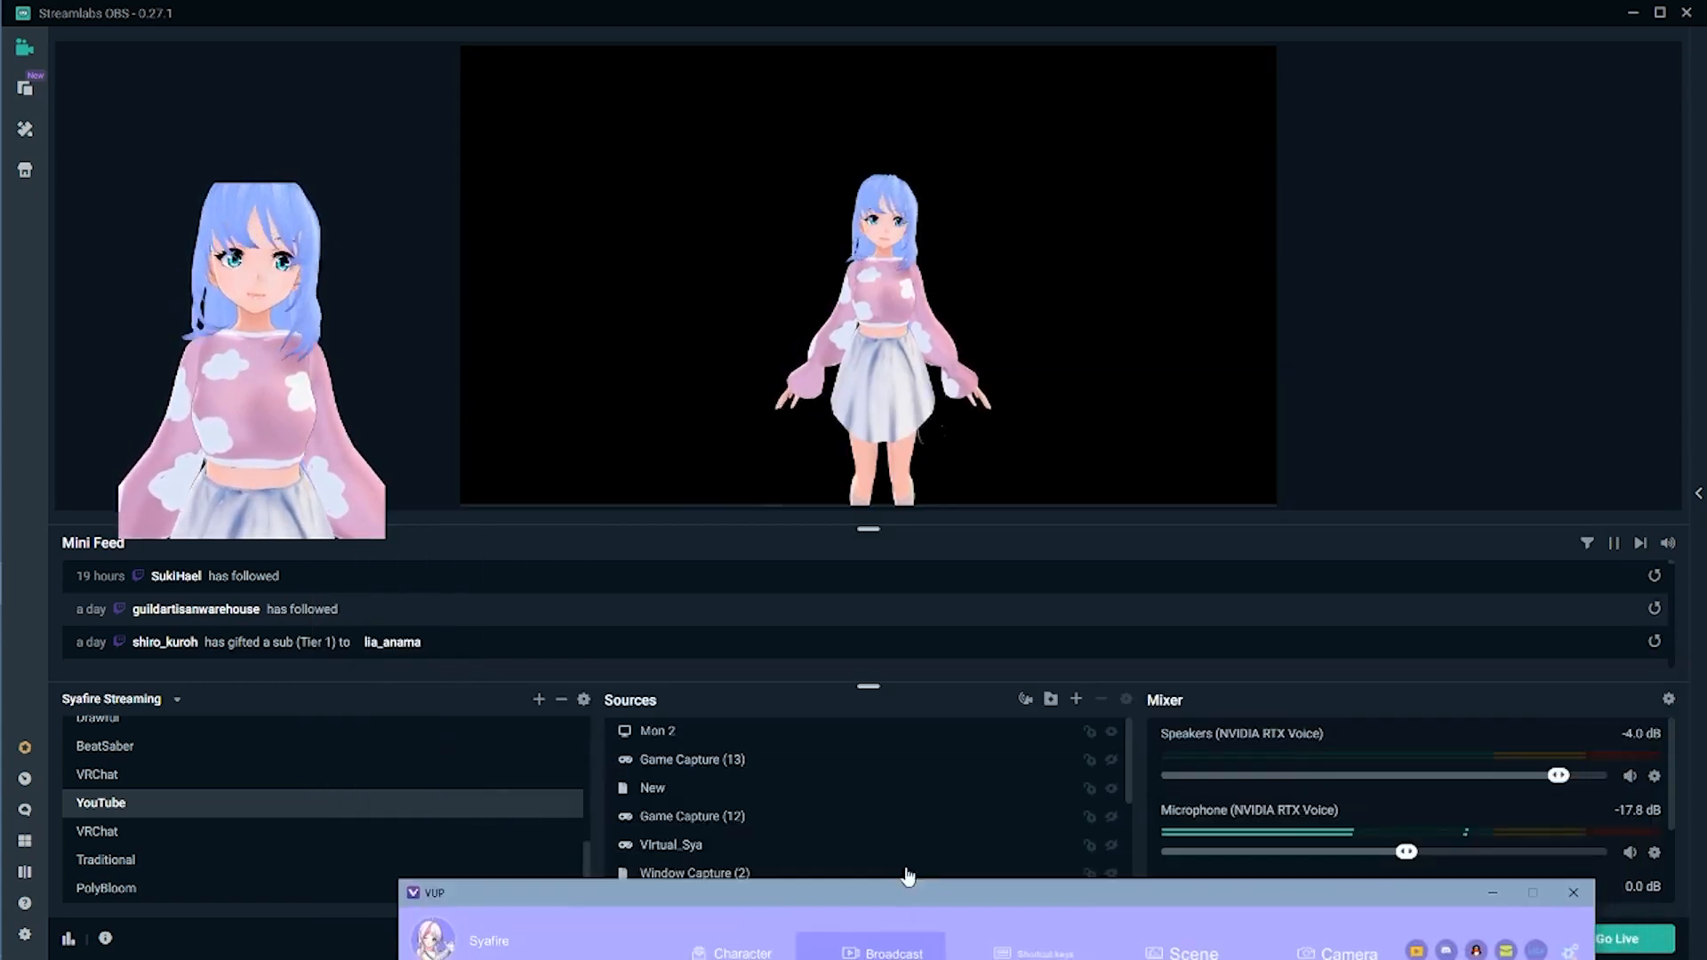
- Enable Allow Transparency on Game Capture (13) capturing the VUP display window
click(903, 730)
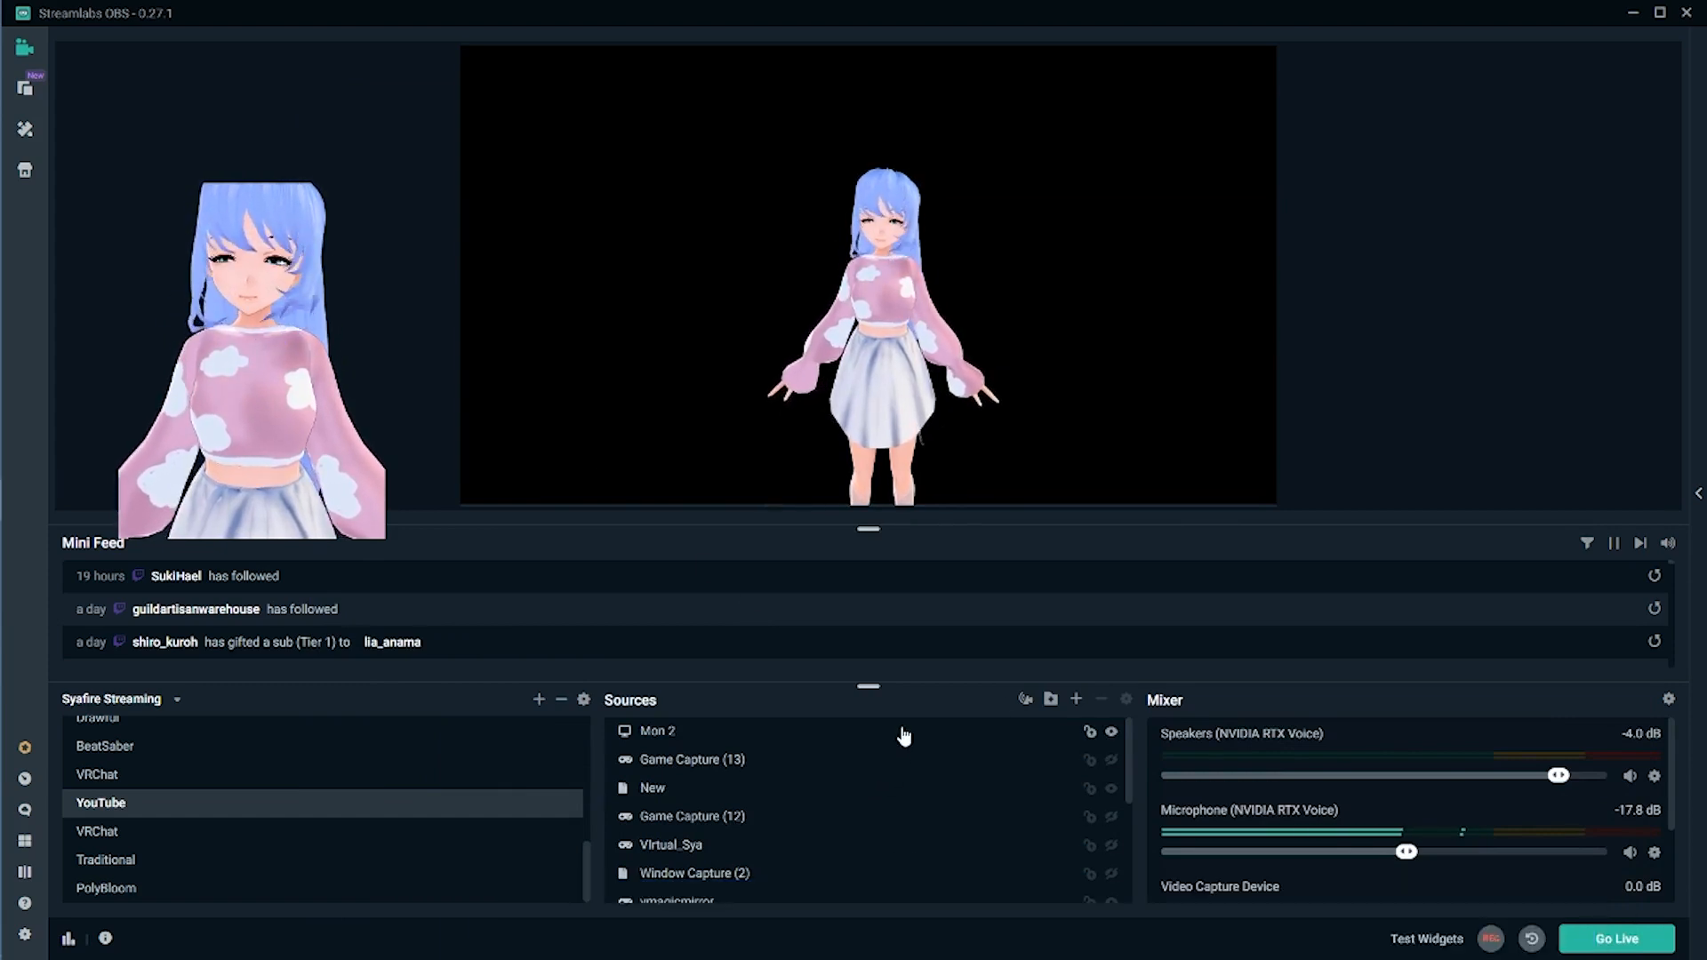
click(1077, 700)
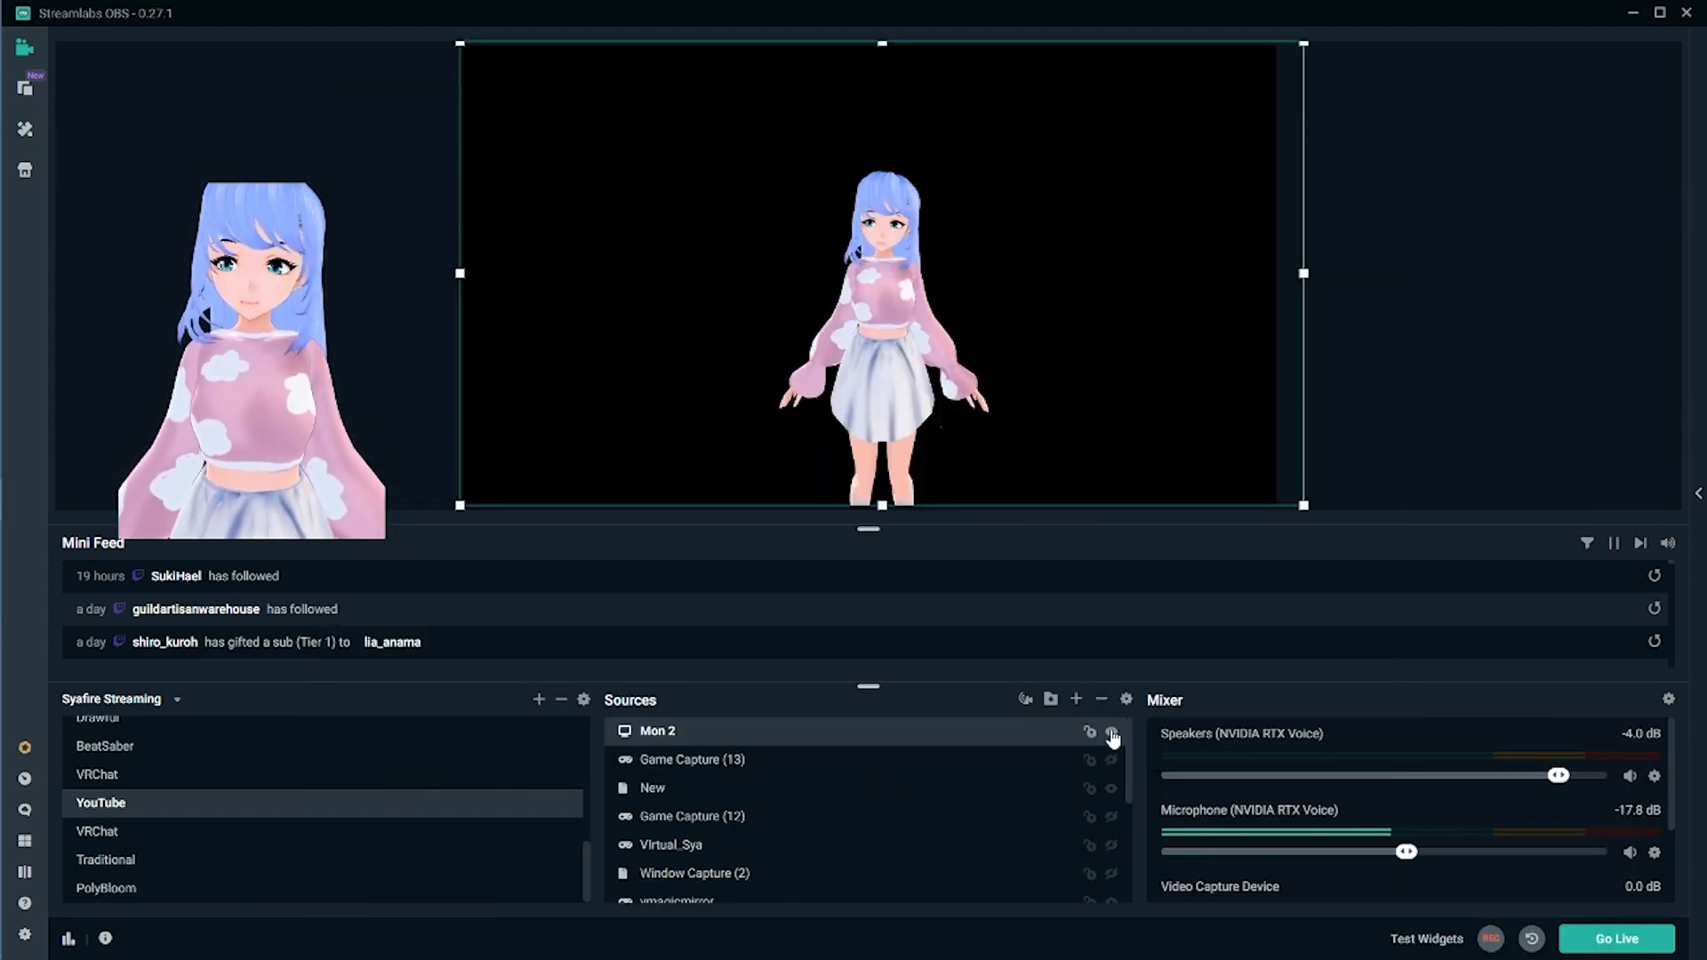
click(1036, 767)
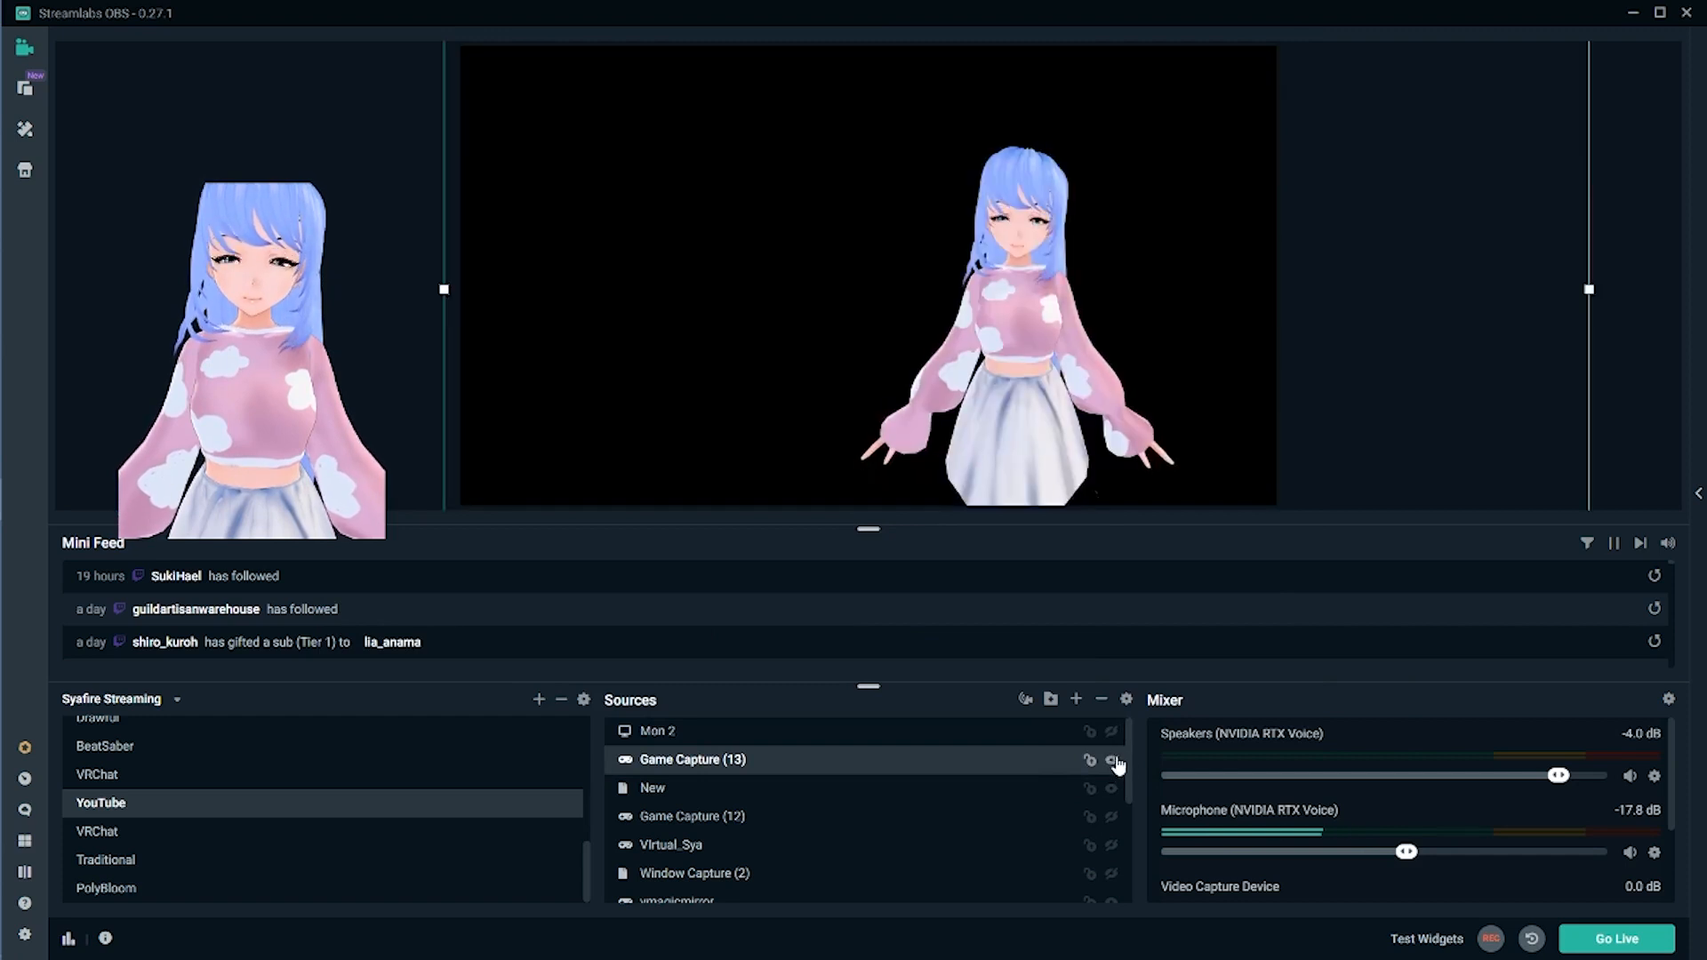
click(1126, 700)
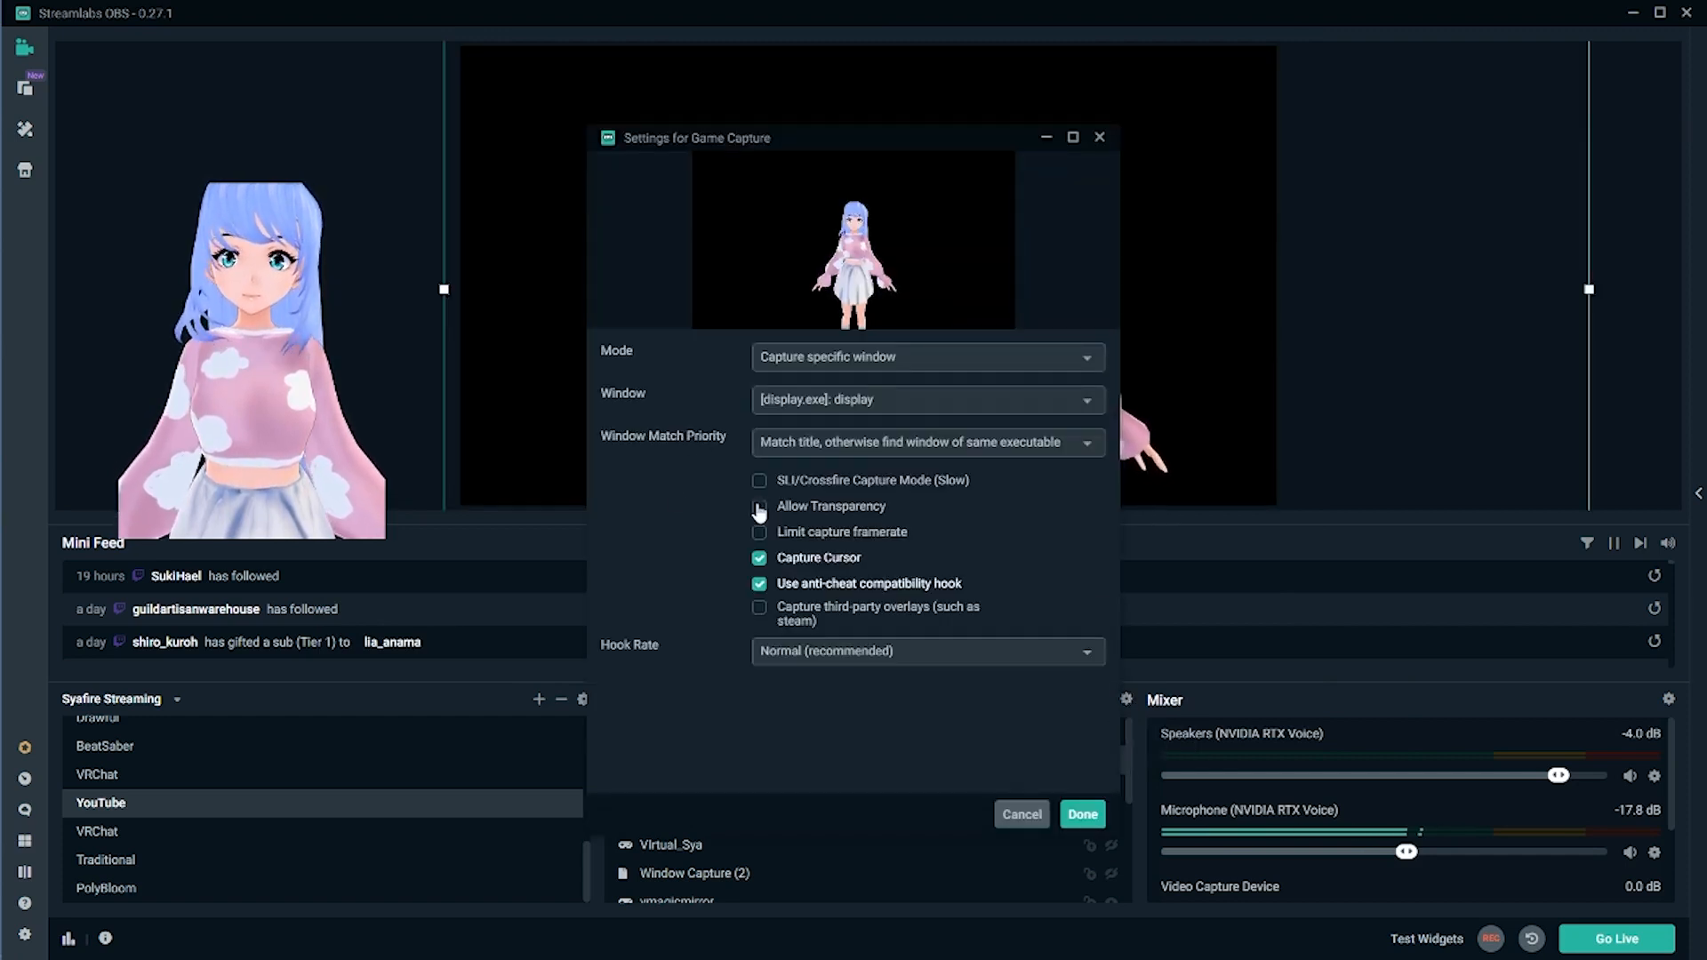
click(759, 499)
click(1083, 812)
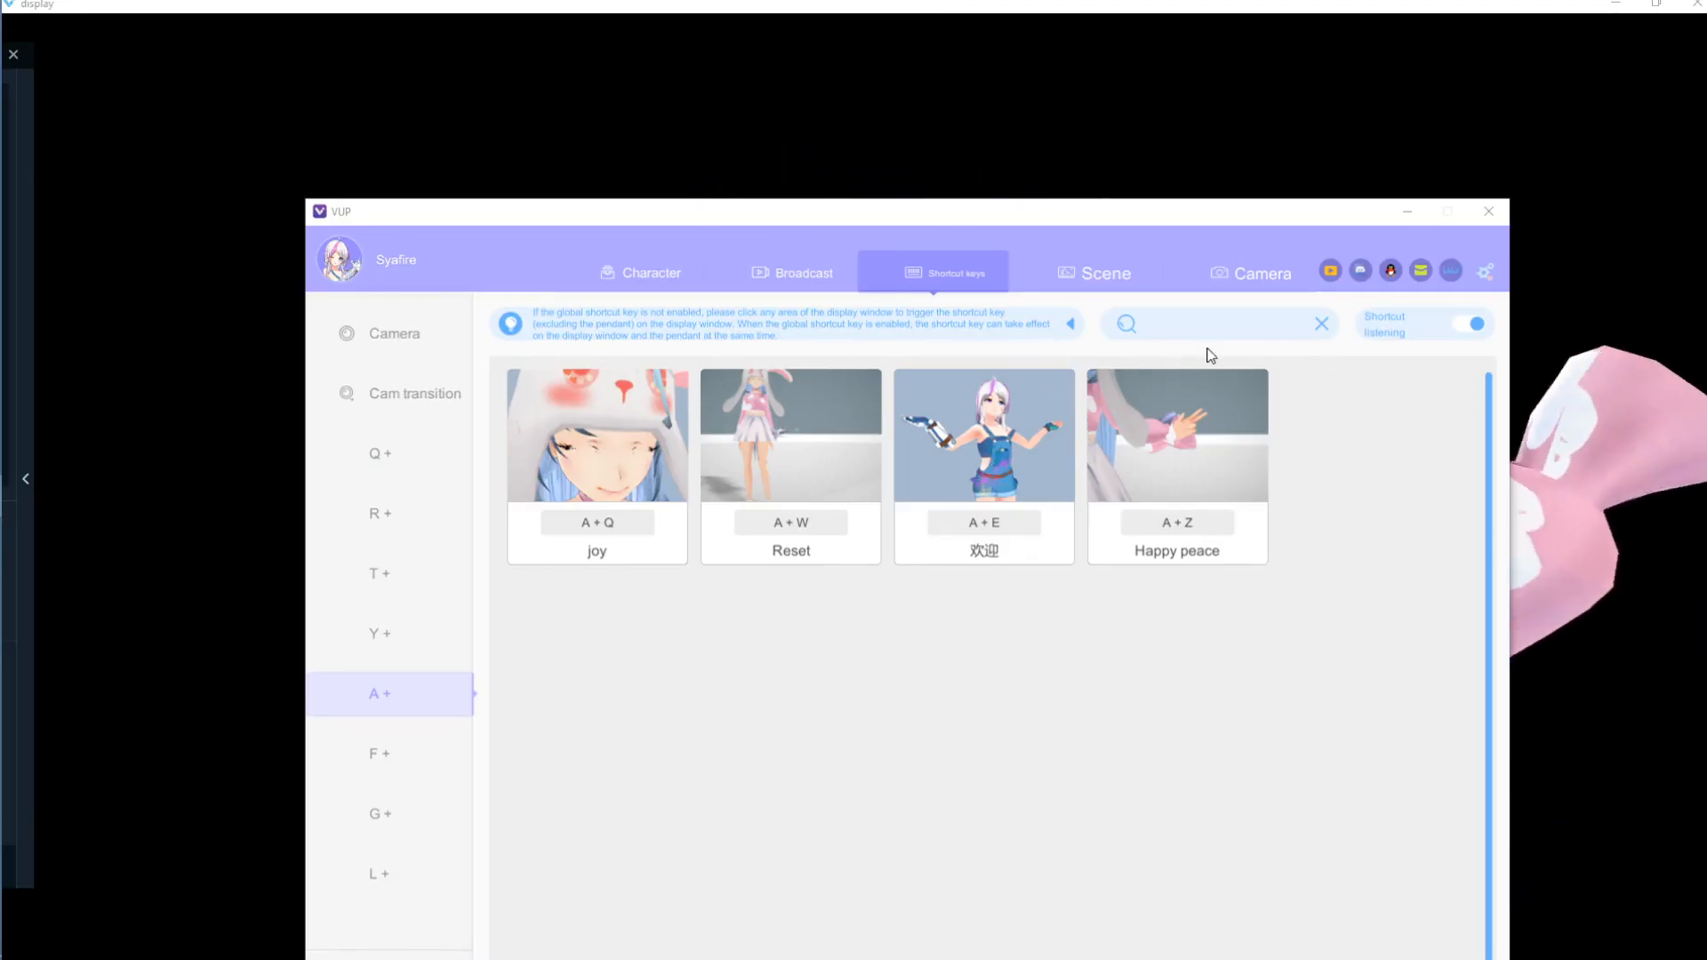
- Add a new broadcast plan, rename Unnamed Plan 2 to 'dfsdf', and apply it
click(812, 273)
click(413, 514)
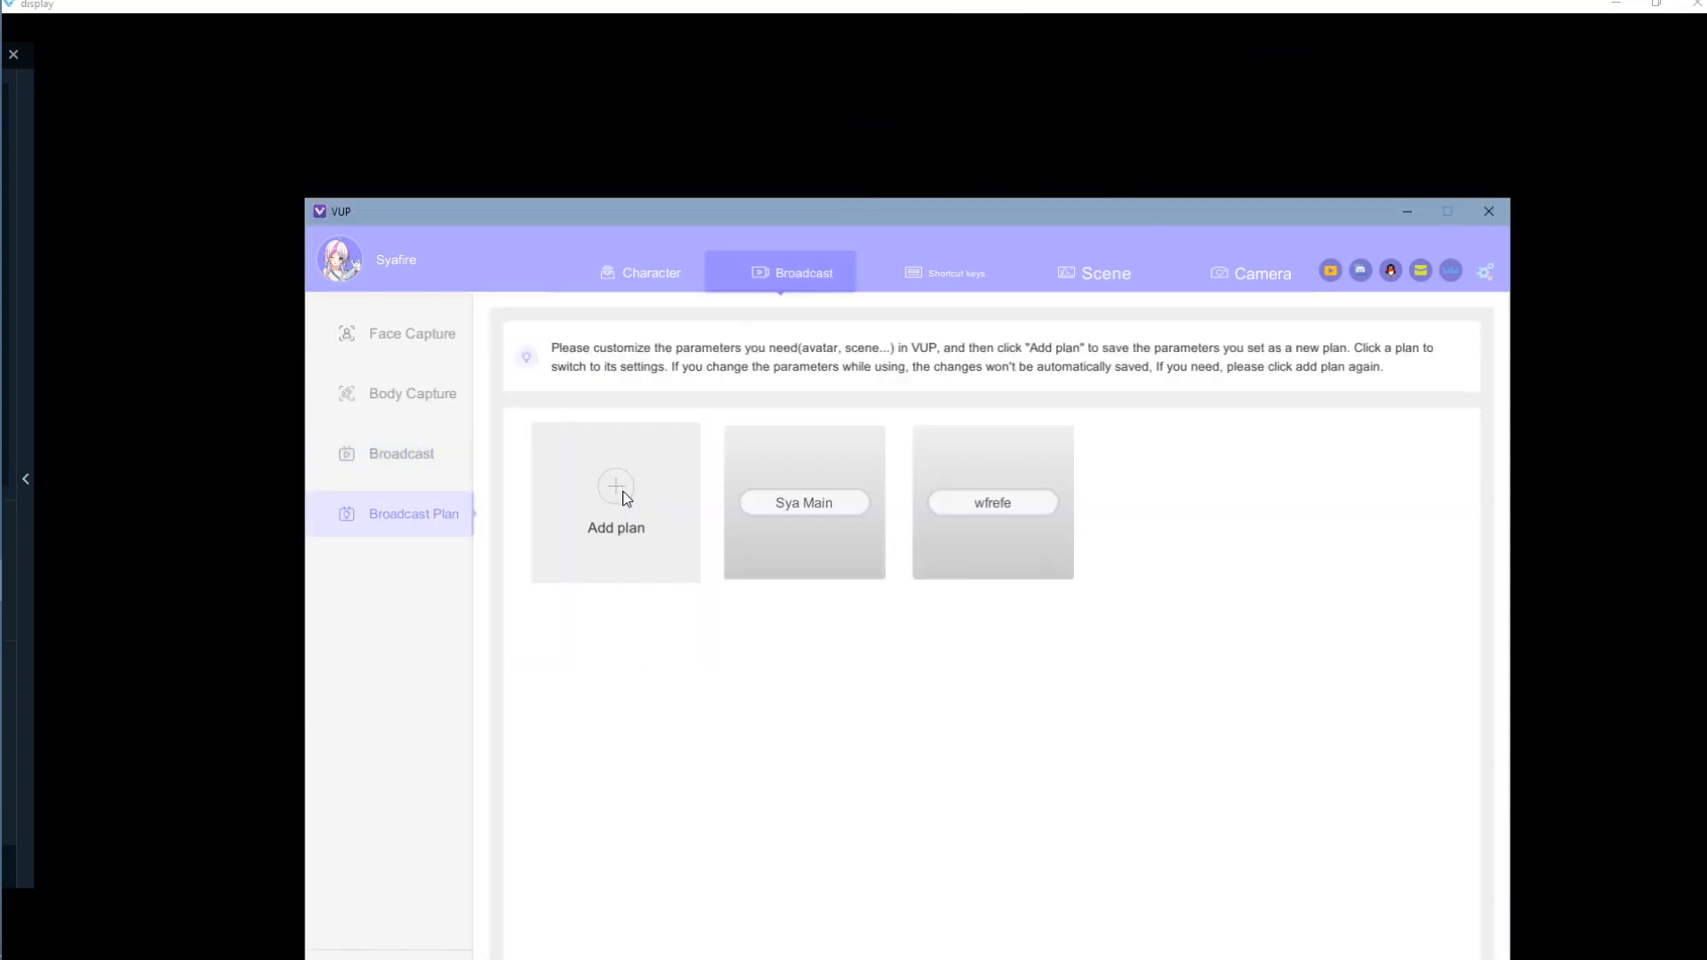
click(621, 495)
double_click(1183, 500)
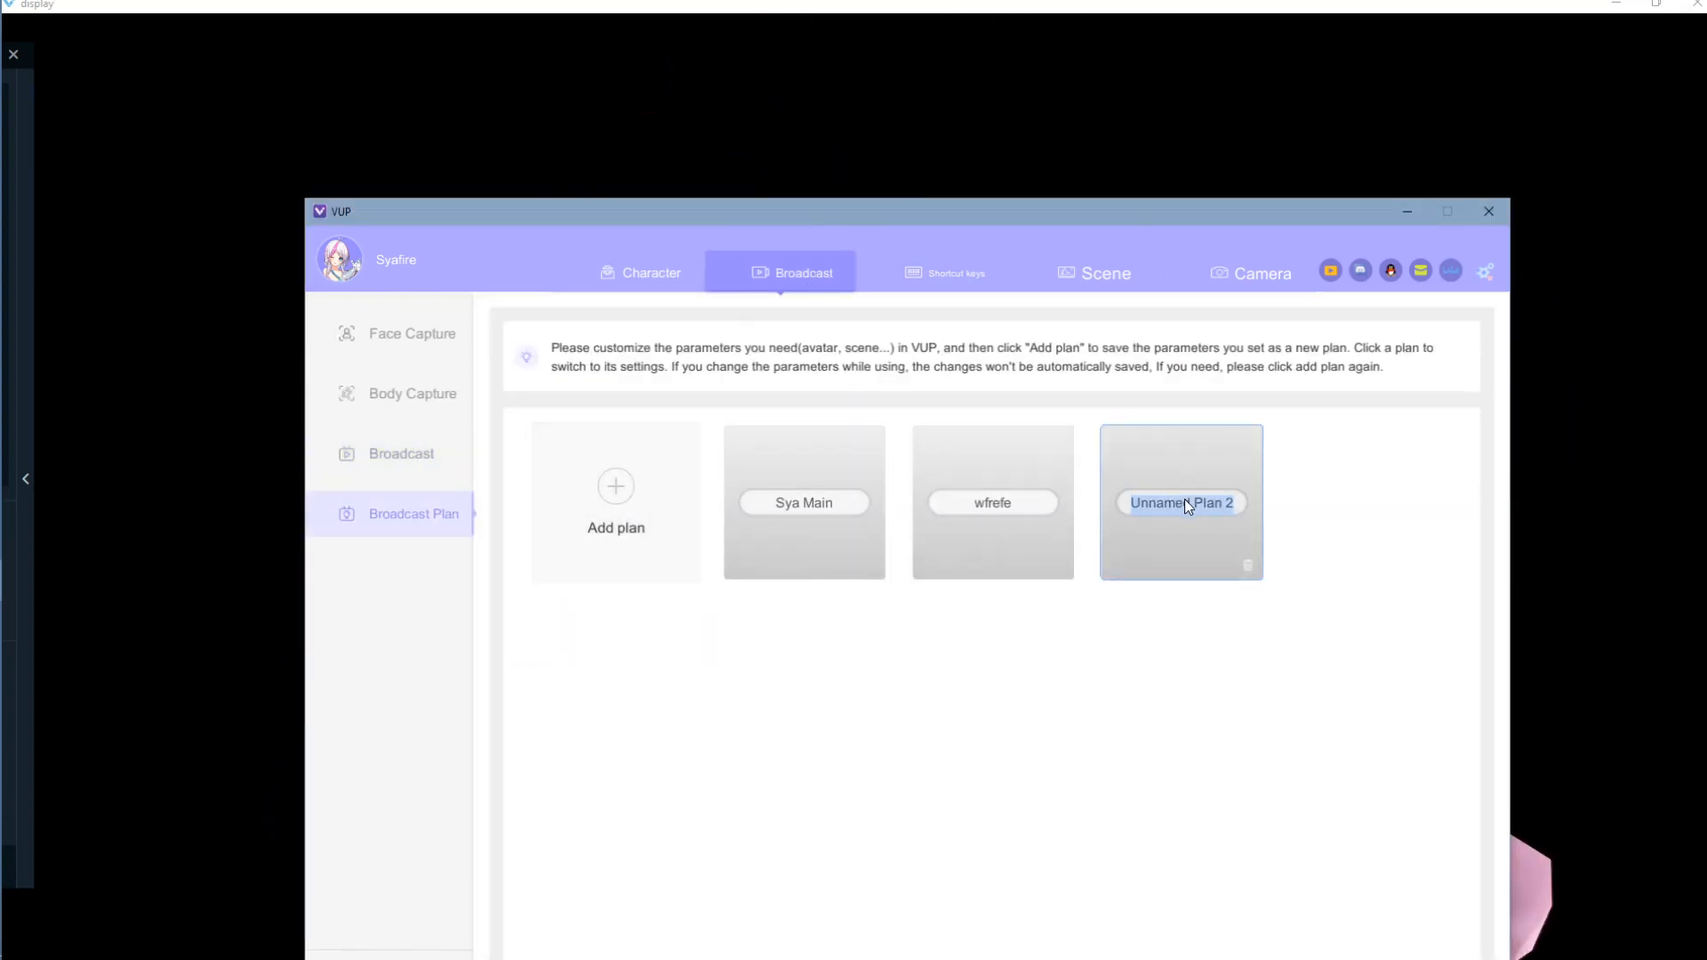
text(dfsdf)
key(Return)
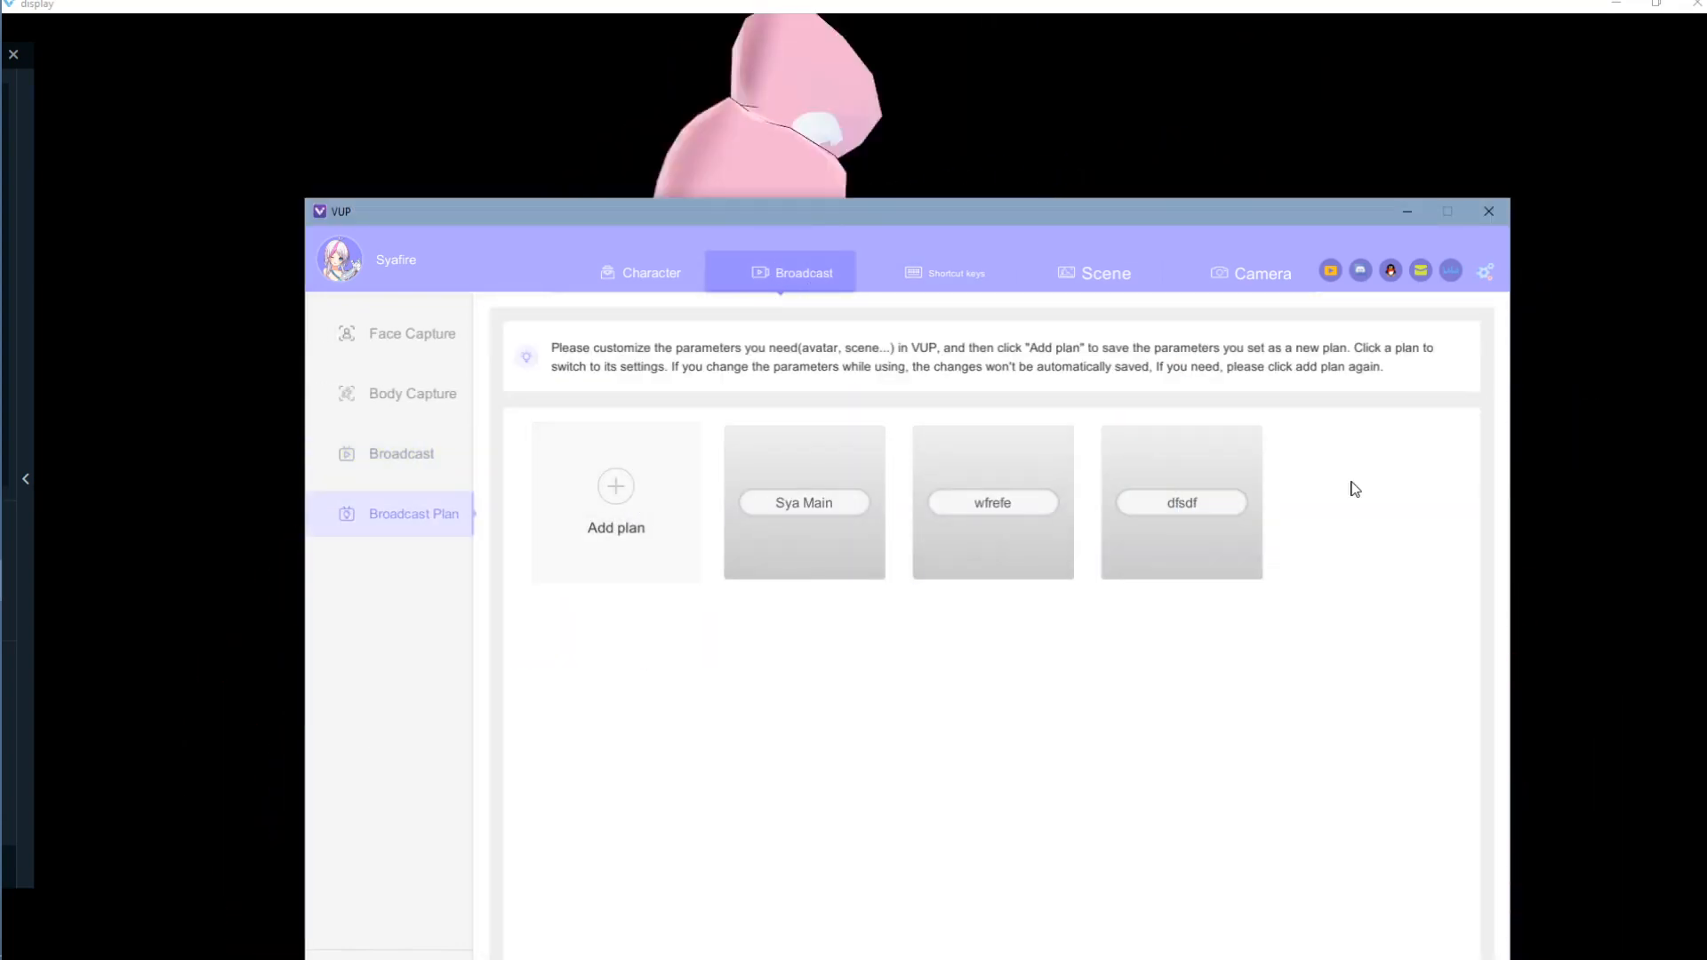
click(1185, 454)
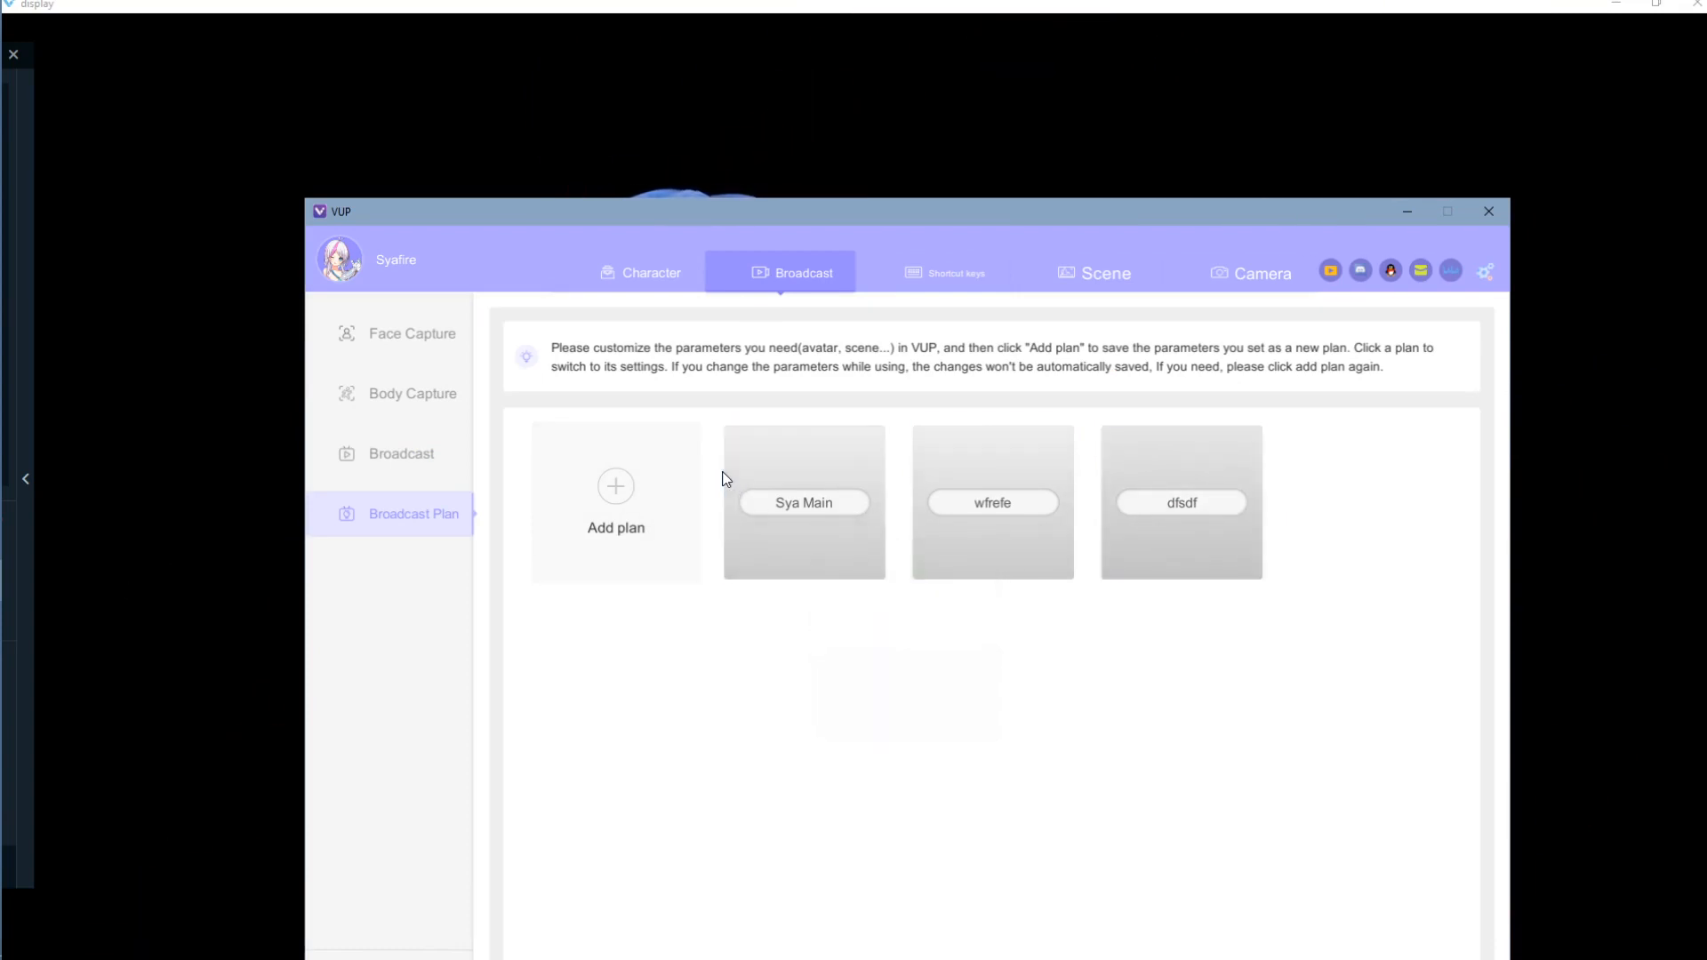